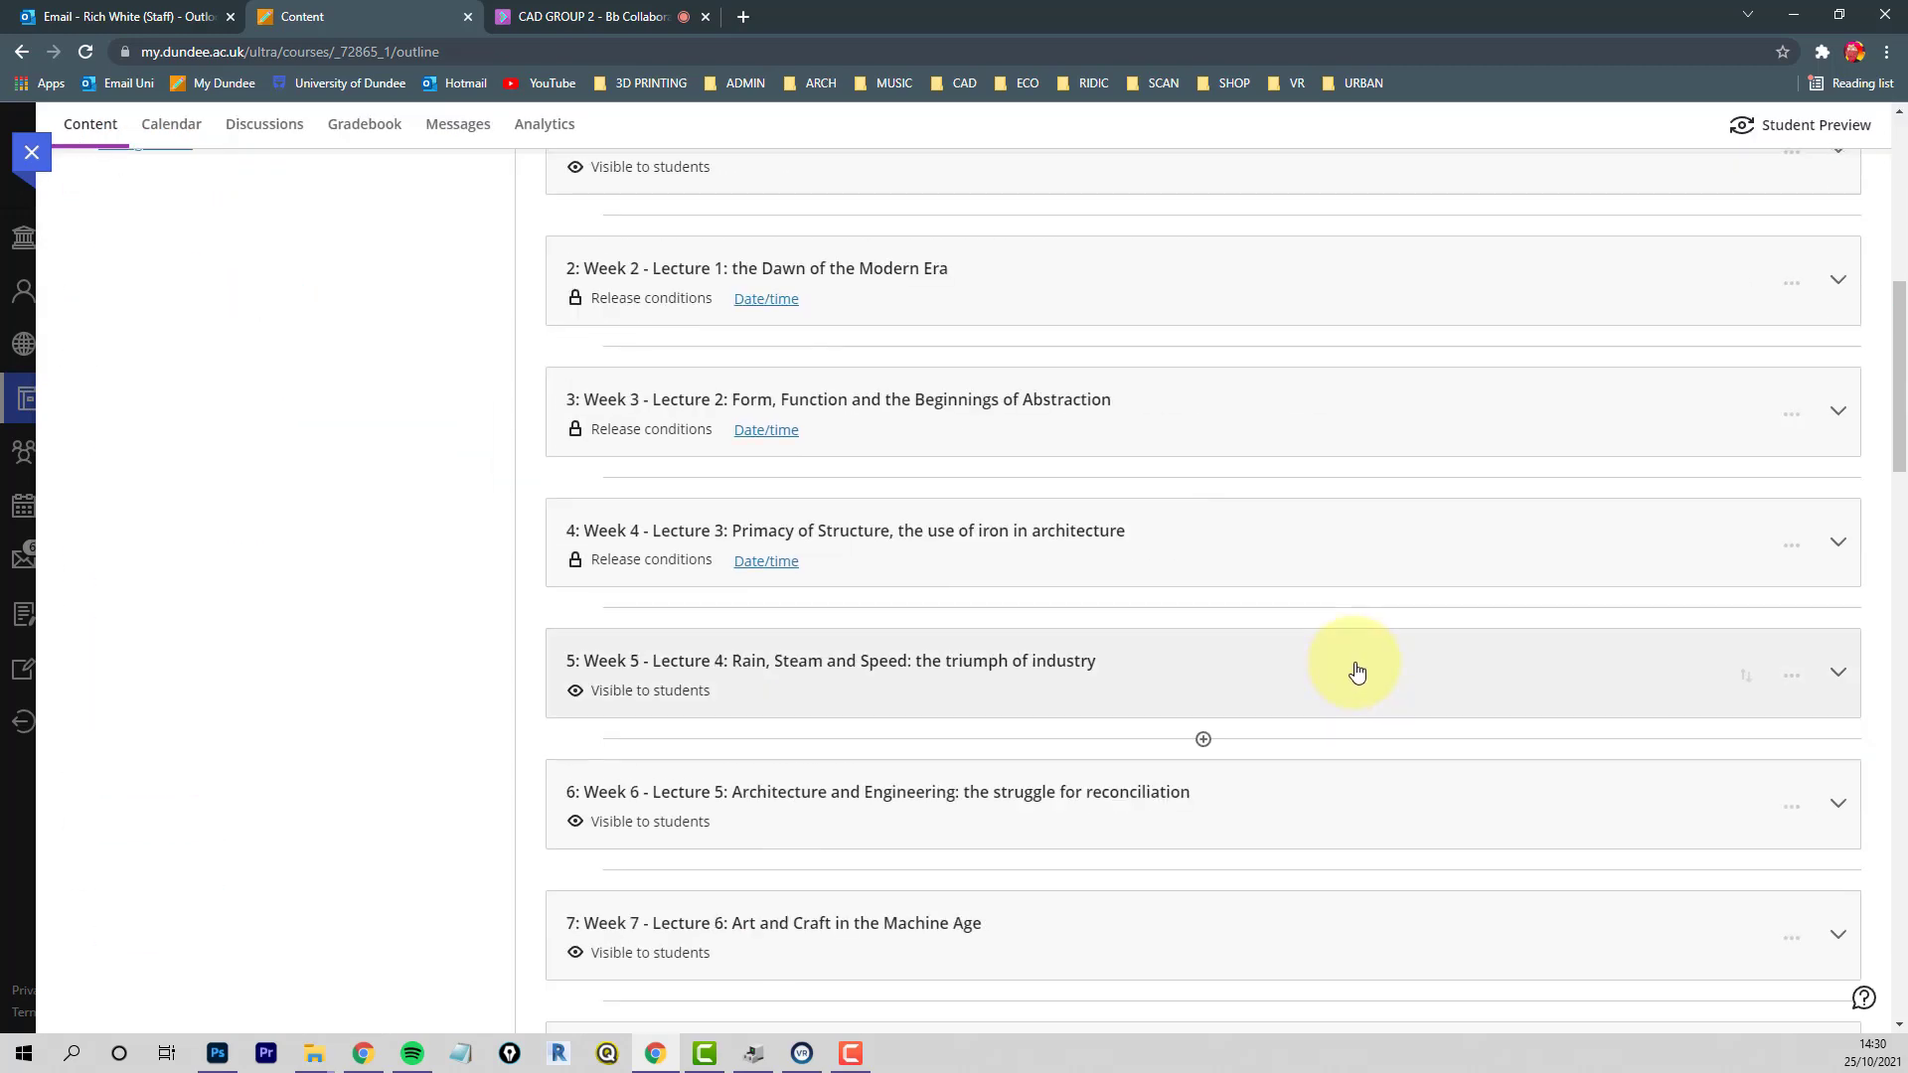
scroll(1358, 671, "down", 12)
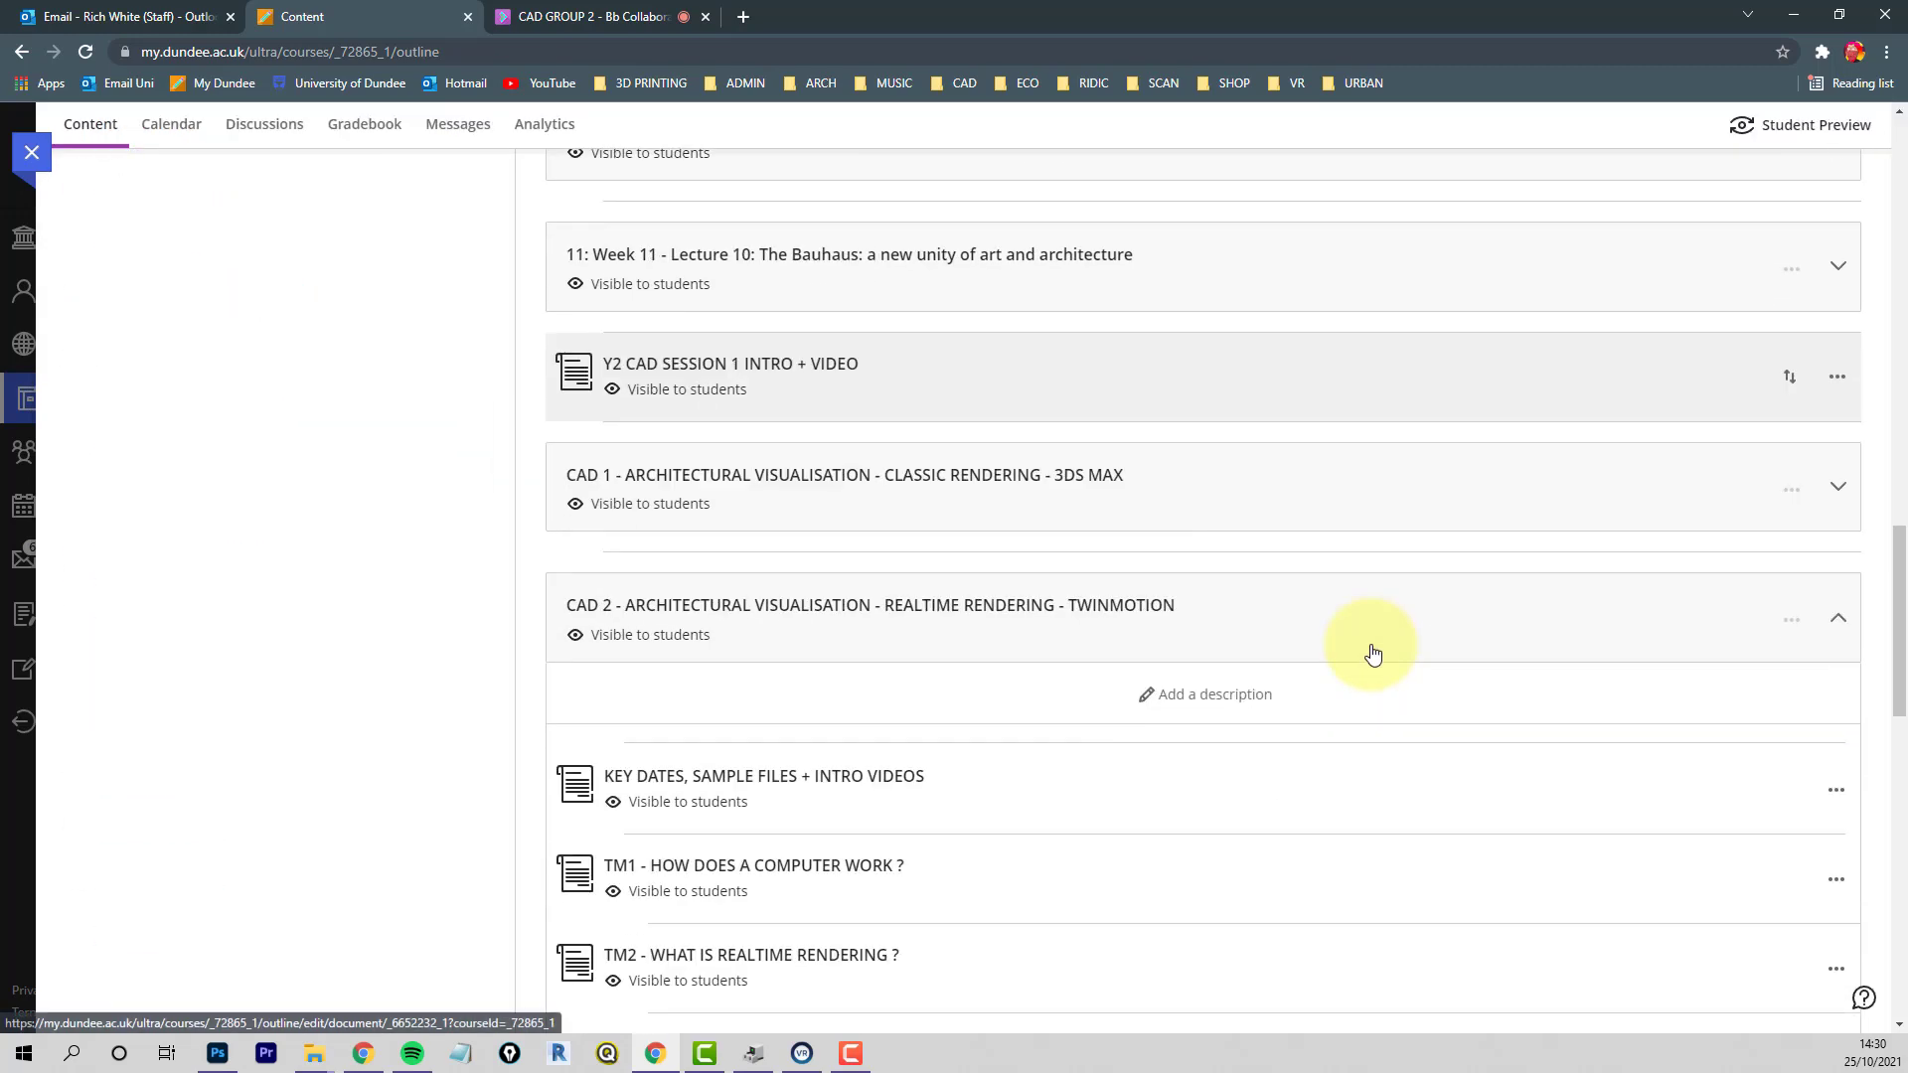
Open the TWINMOTION ASSIGNMENT INSTRUCTIONS document from the CAD 2 folder
mouse_move(1305, 516)
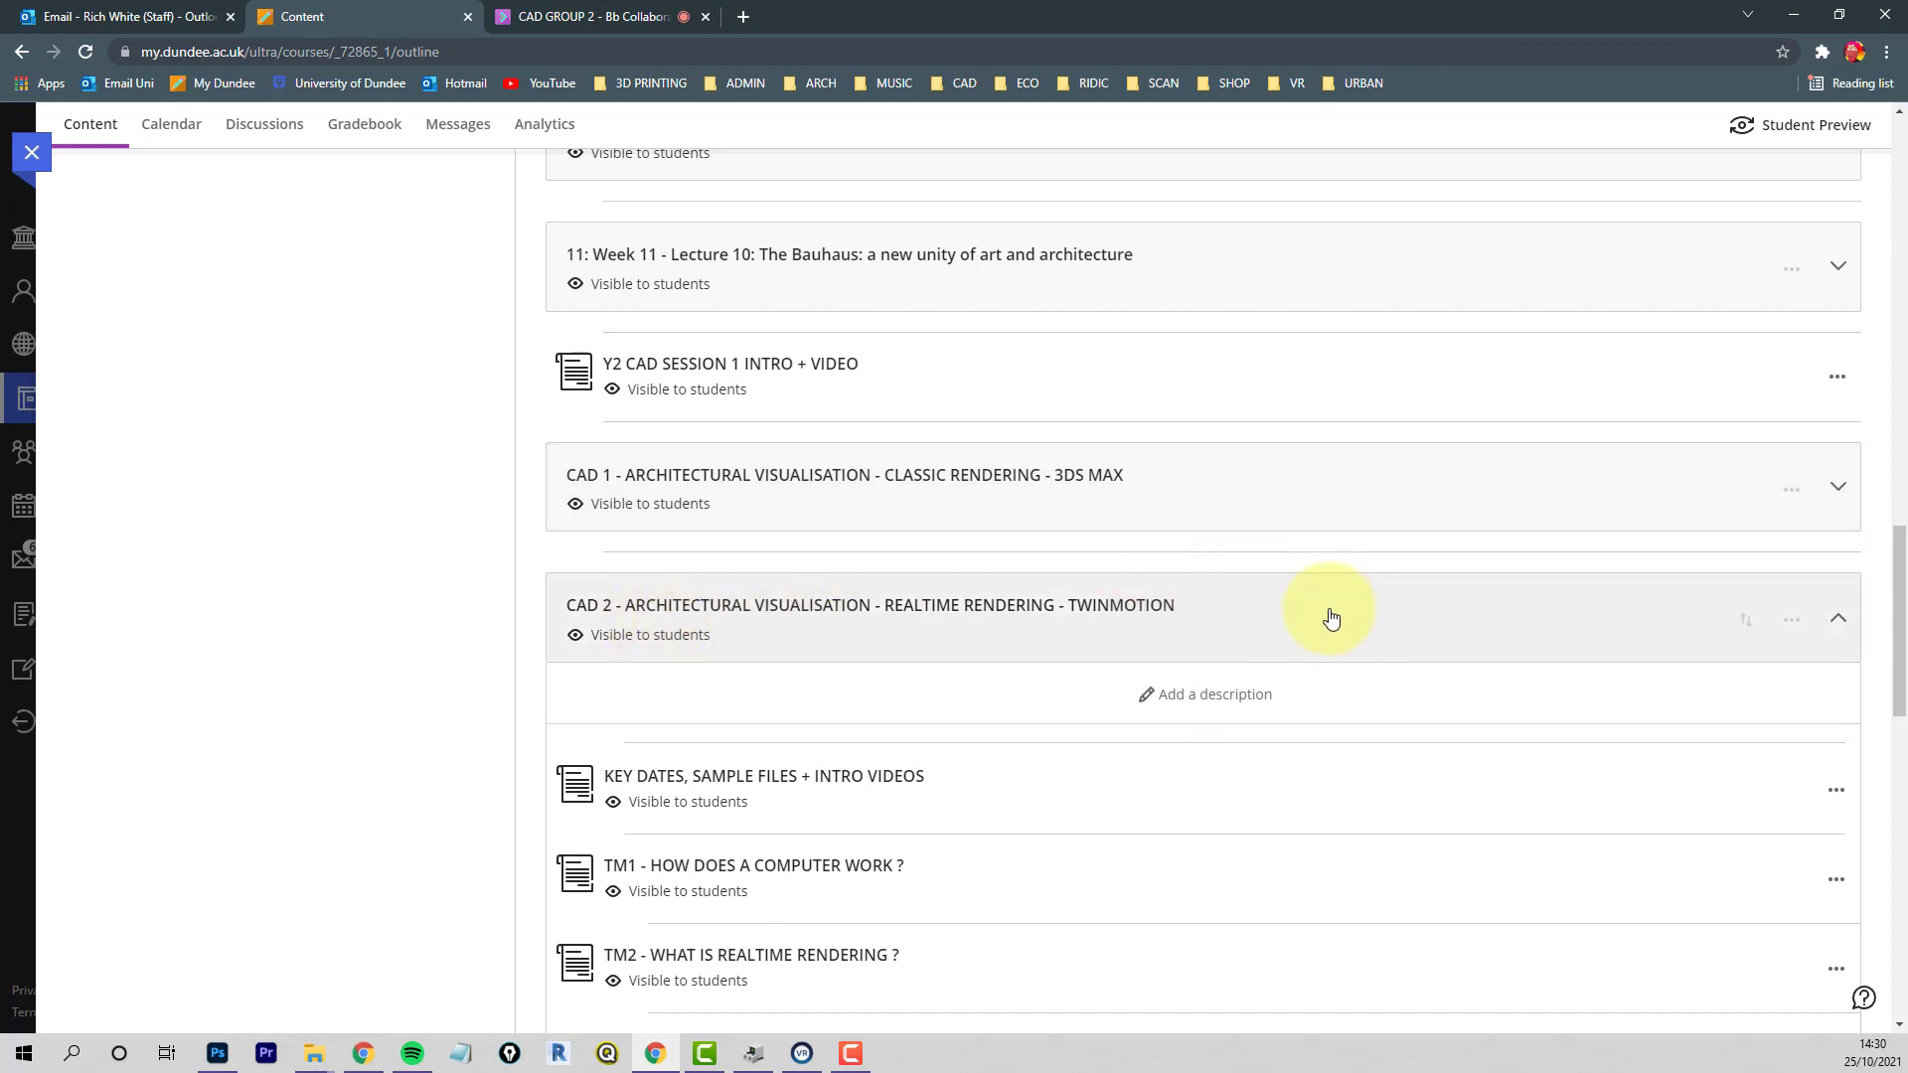
scroll(1331, 619, "down", 2)
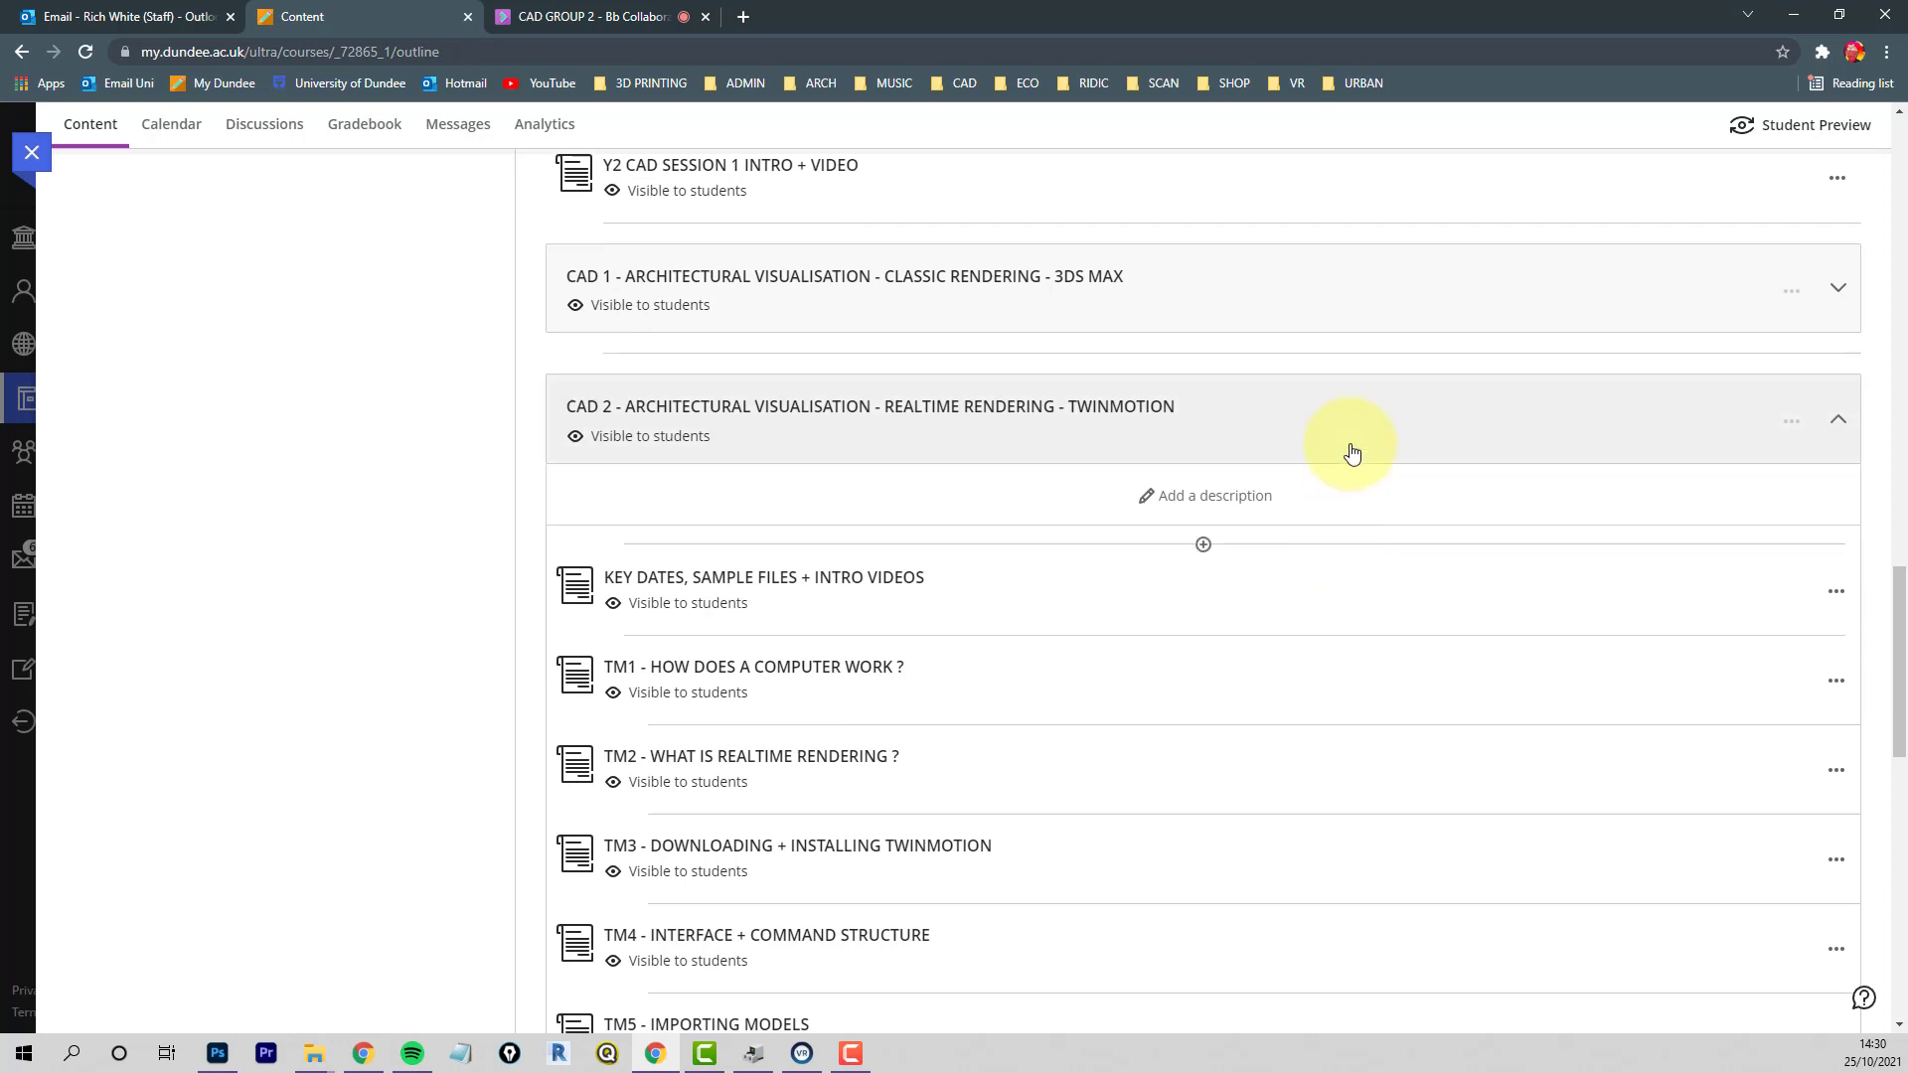
scroll(1353, 453, "down", 10)
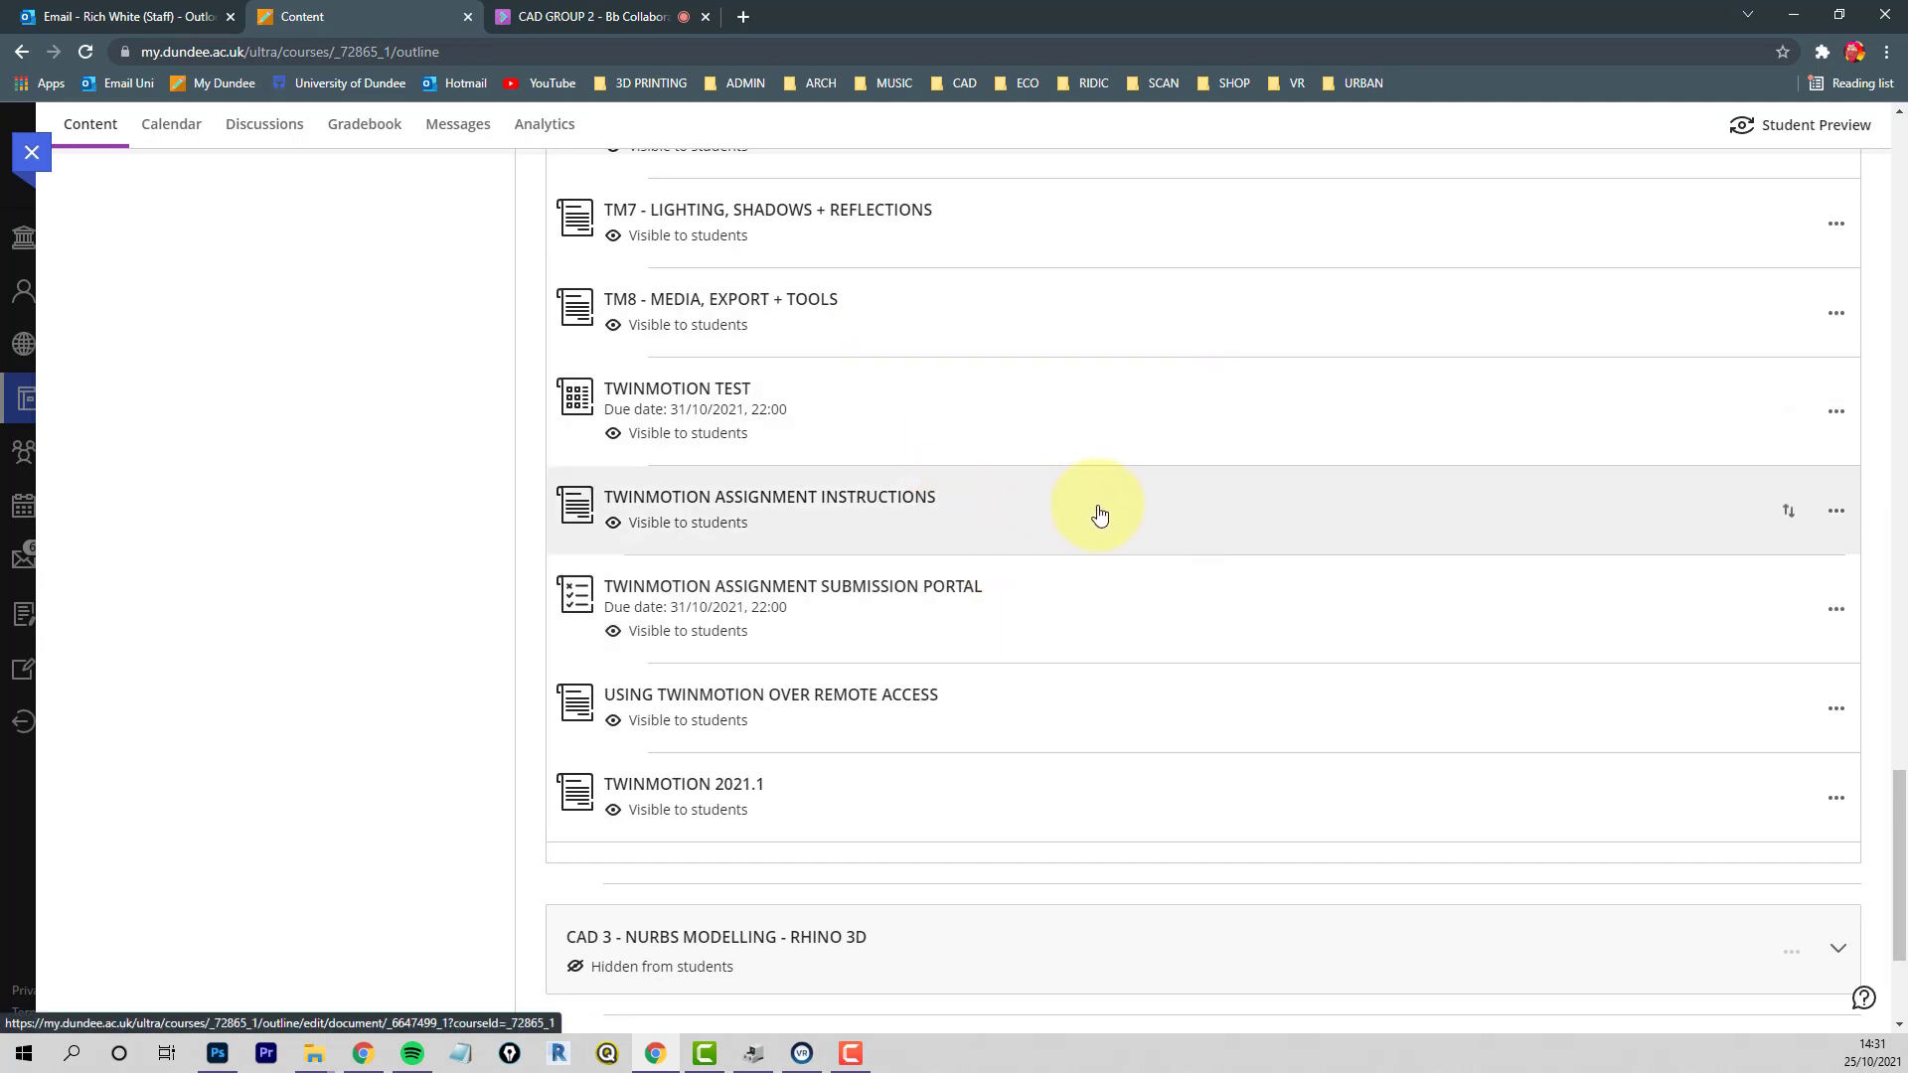
left_click(1099, 514)
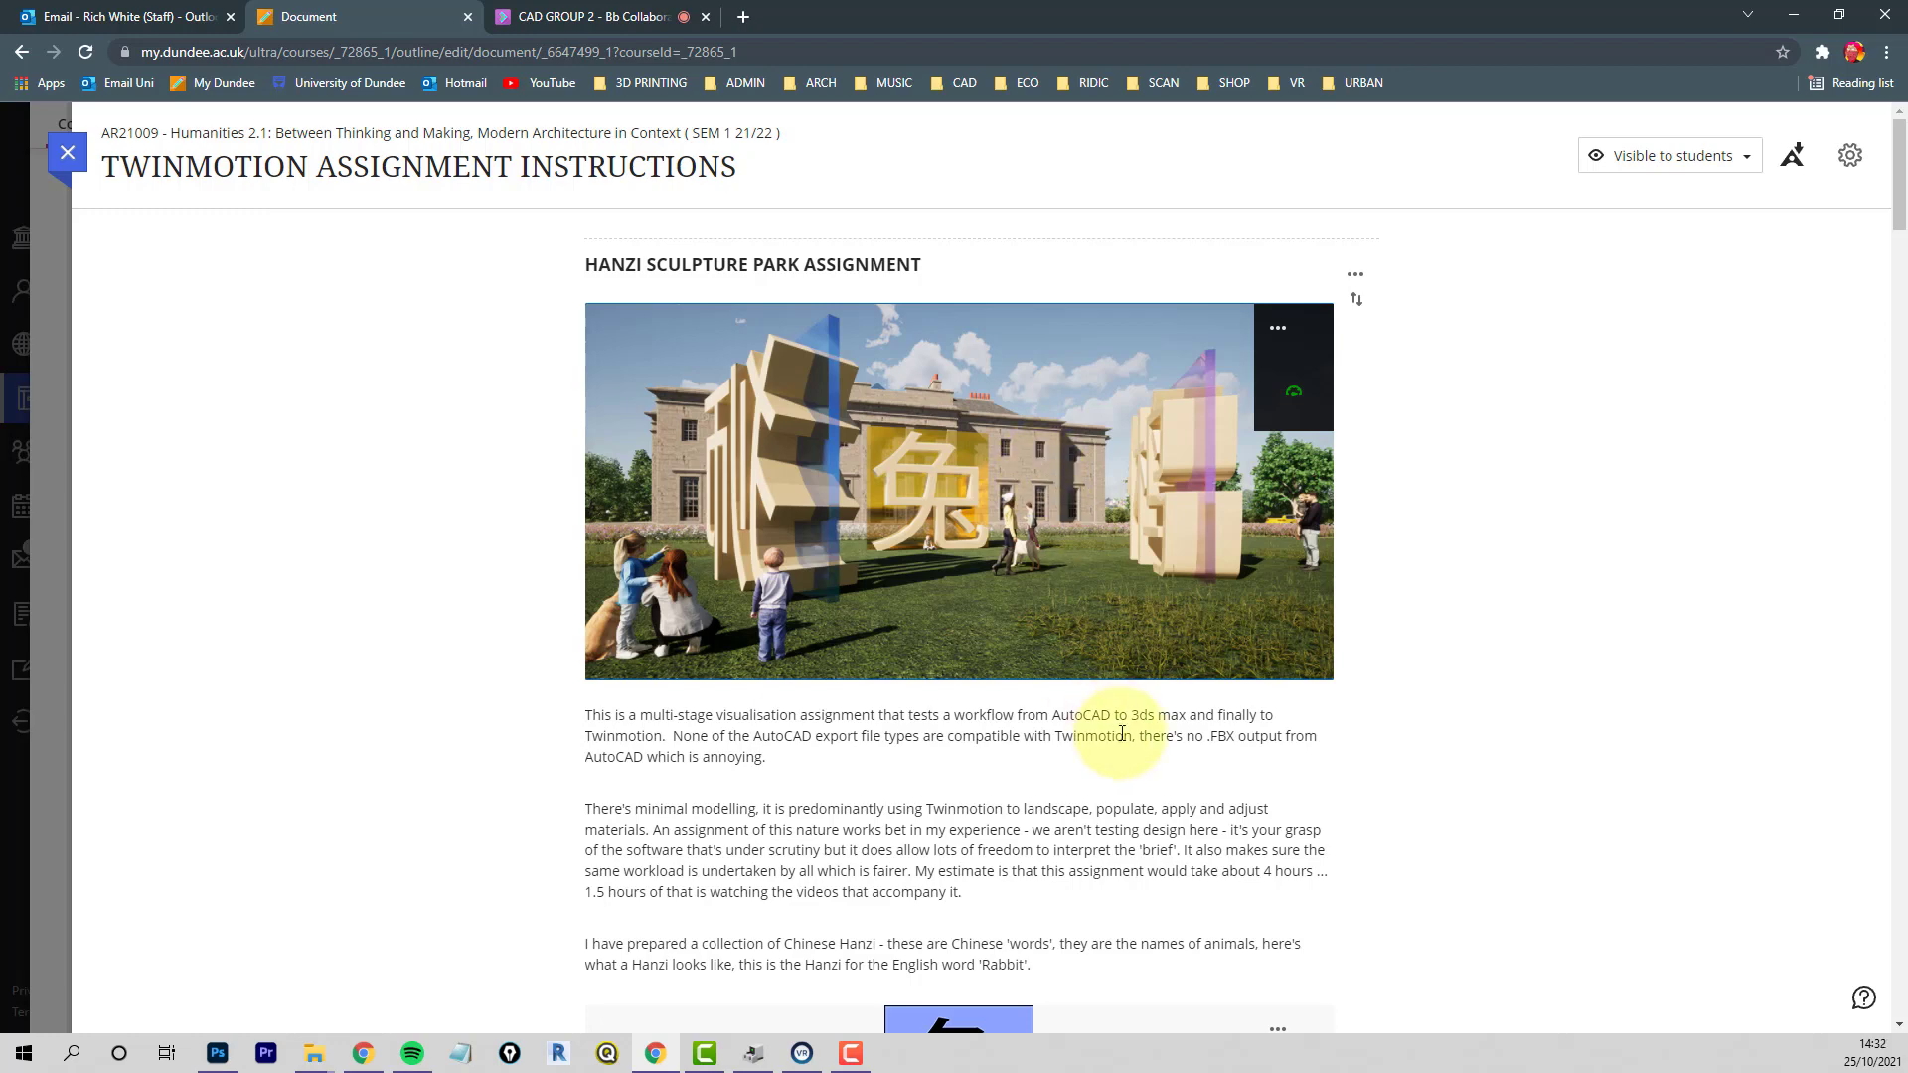
Highlight the '.FBX output' phrase and read down through the instructions to the Twinmotion stage
left_click_drag(1282, 737, 1205, 738)
scroll(1475, 609, "down", 20)
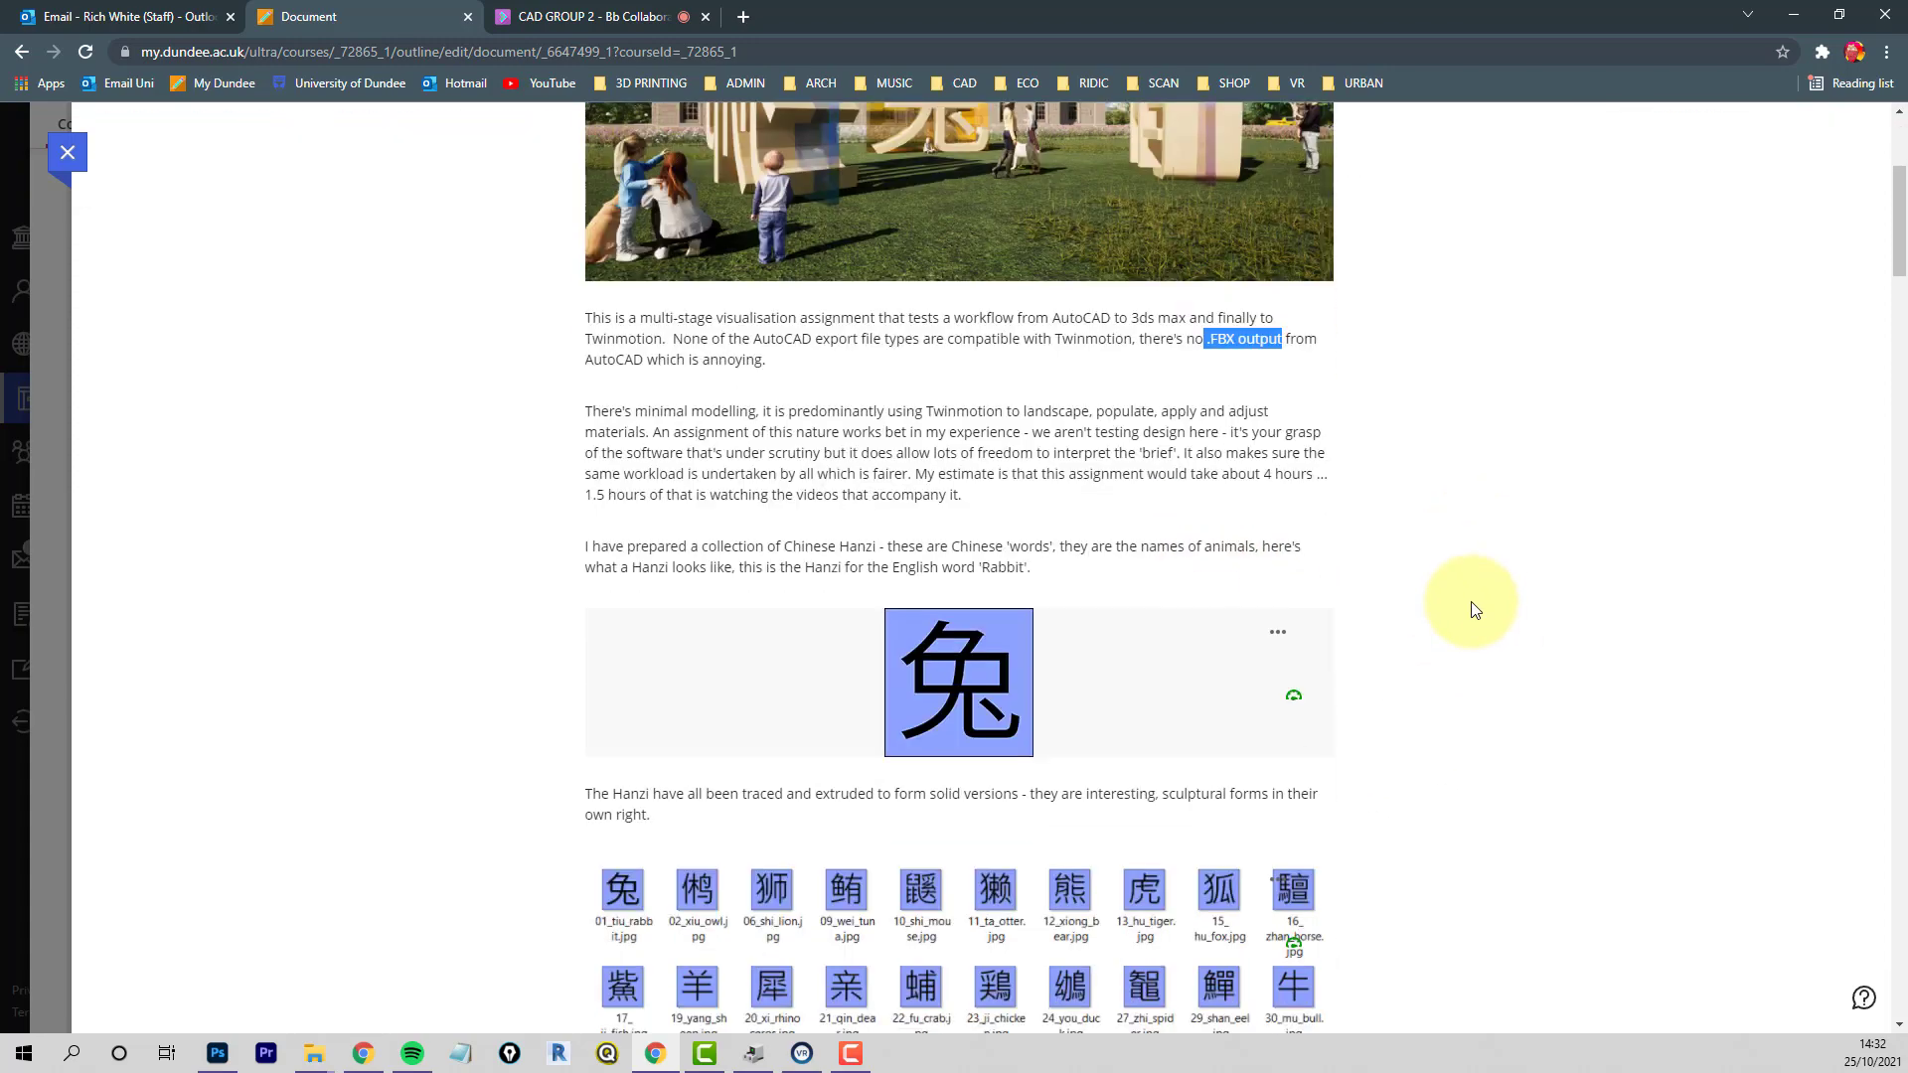
scroll(1475, 609, "down", 7)
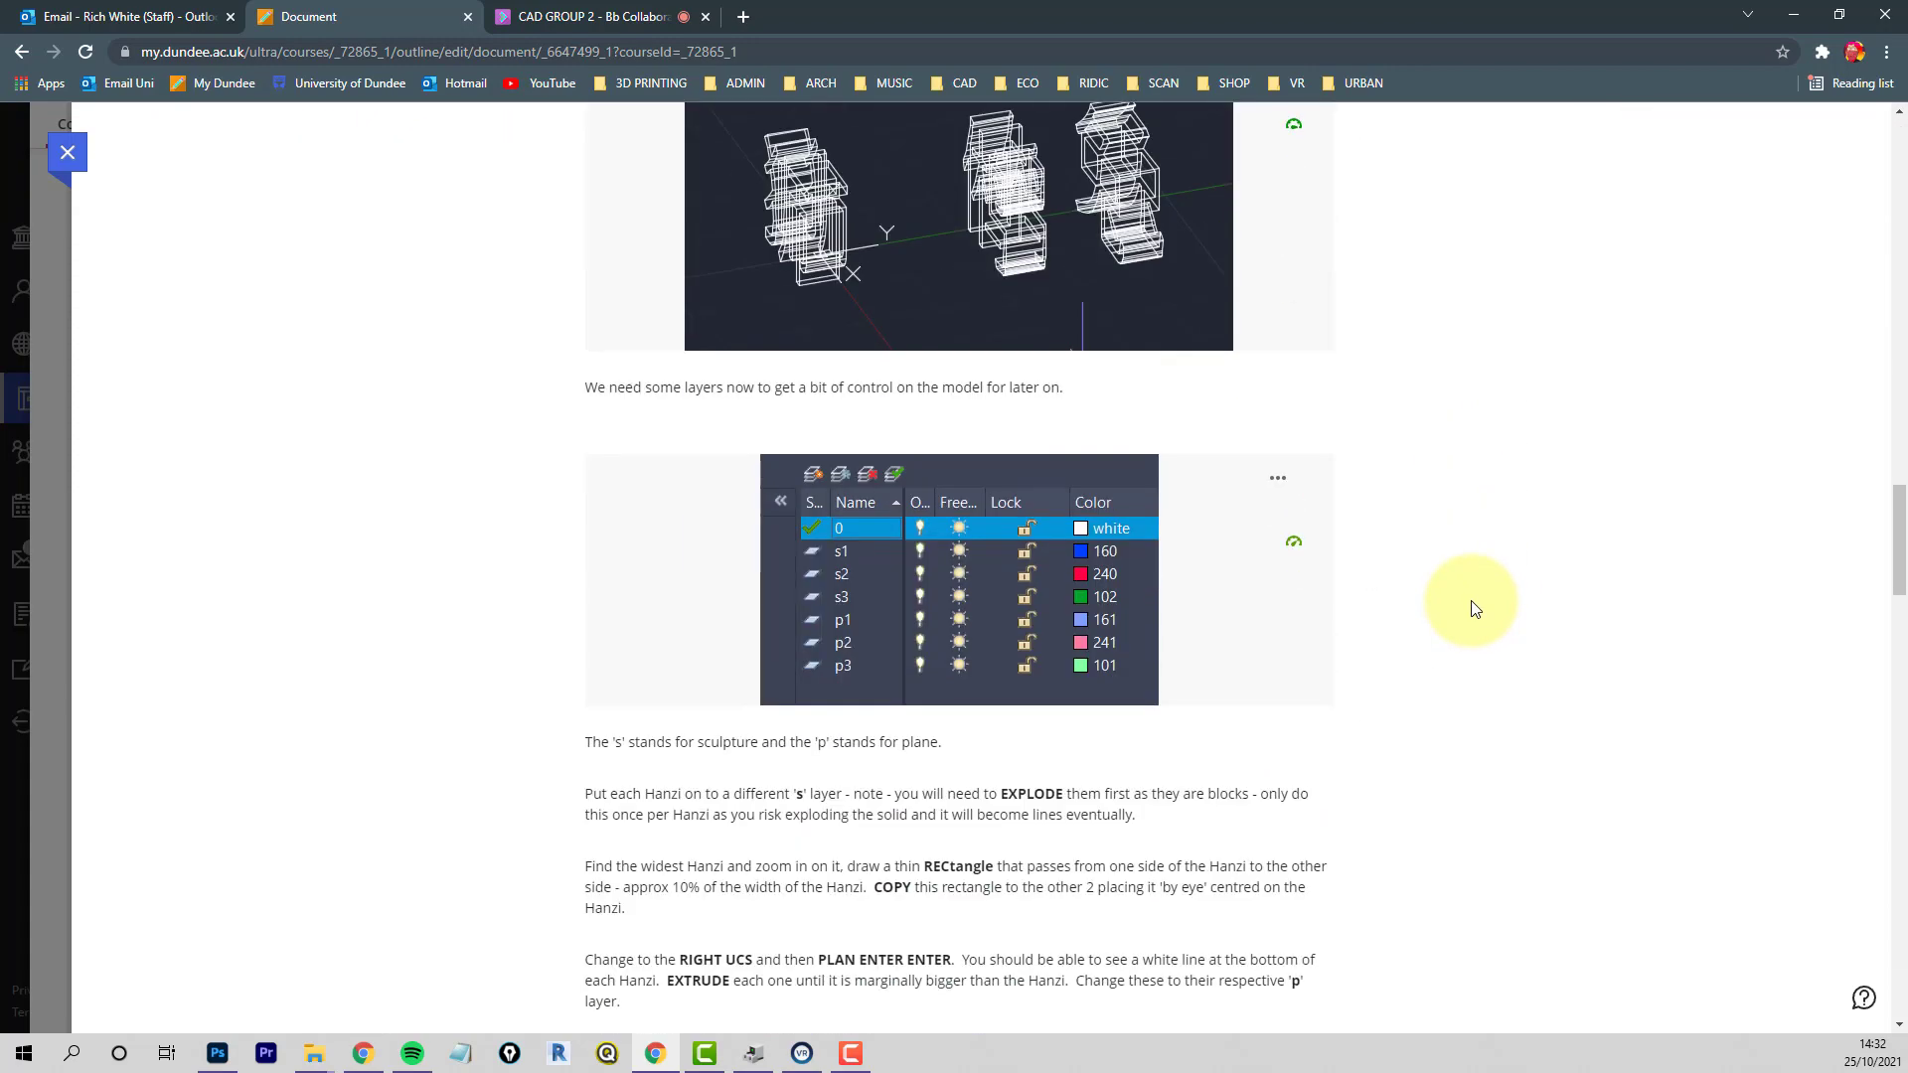
scroll(1475, 609, "down", 12)
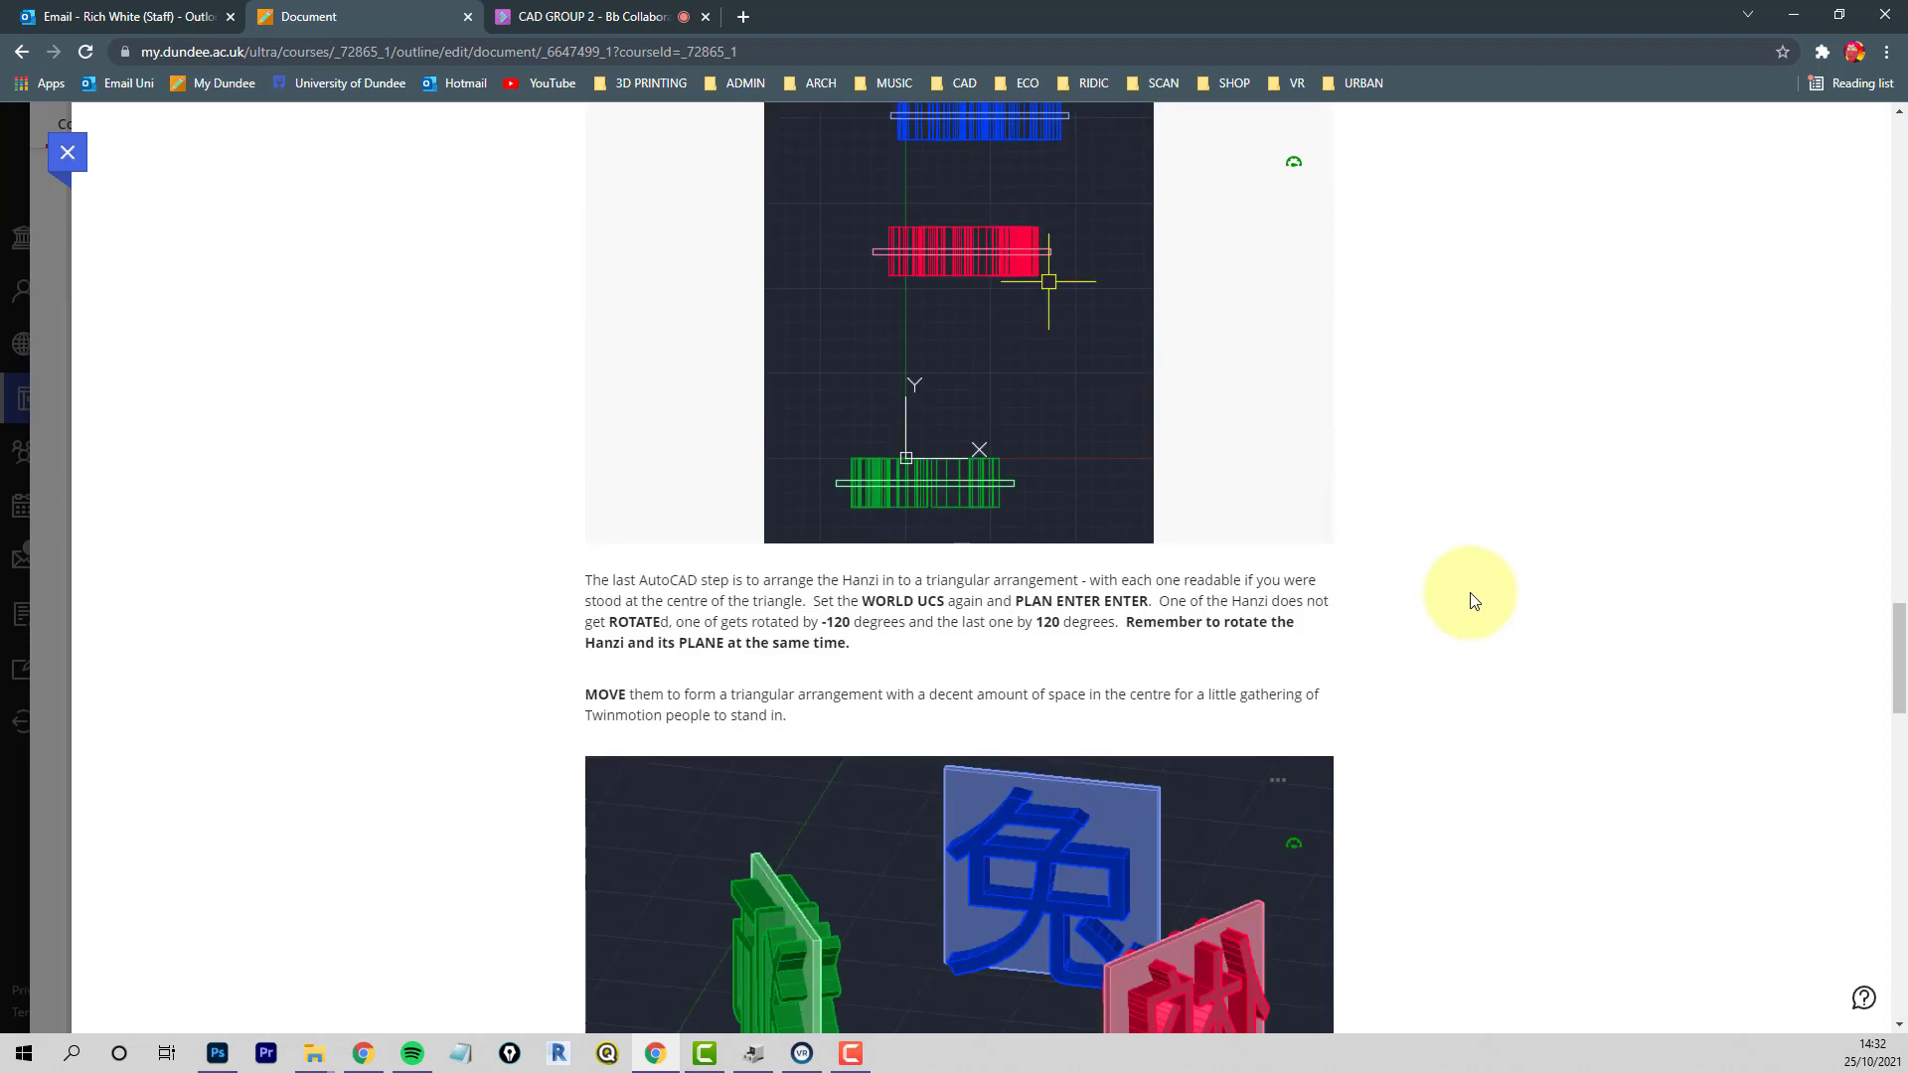
scroll(1475, 600, "down", 3)
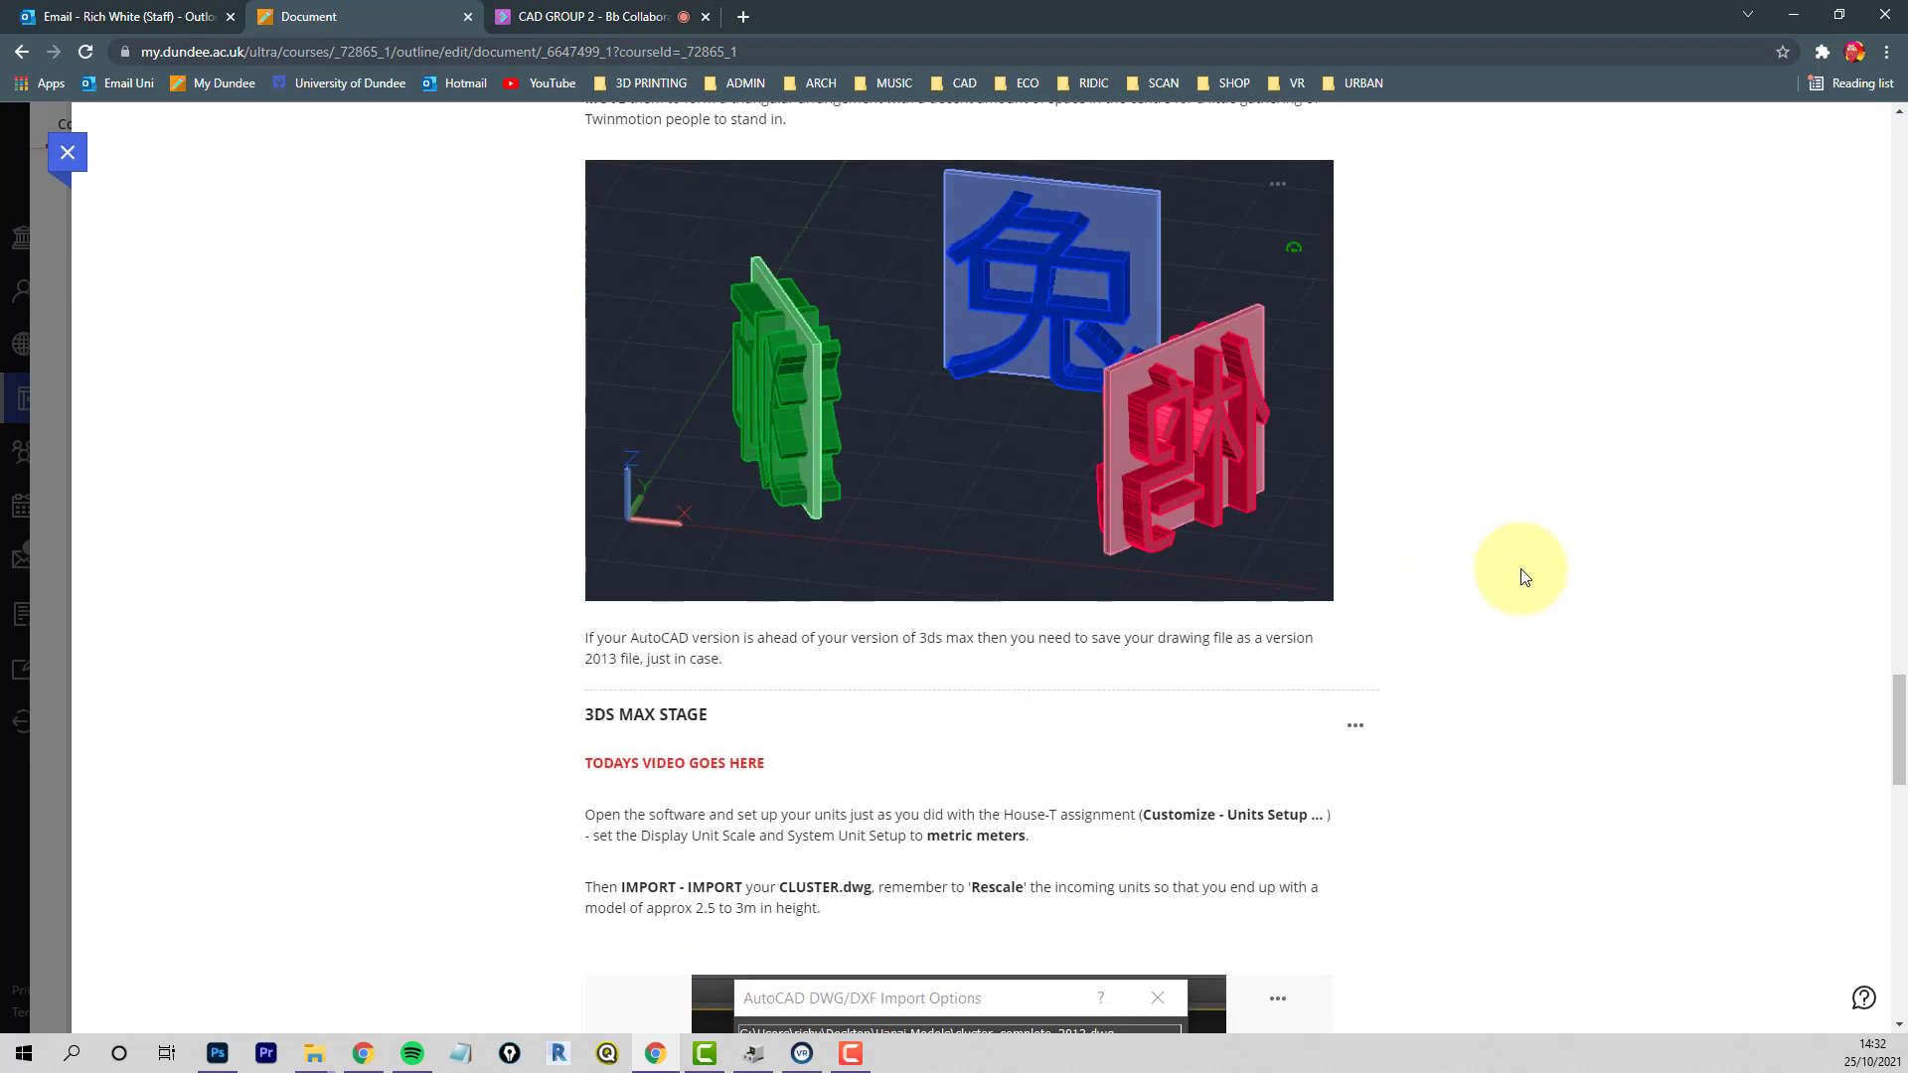
scroll(1531, 577, "down", 5)
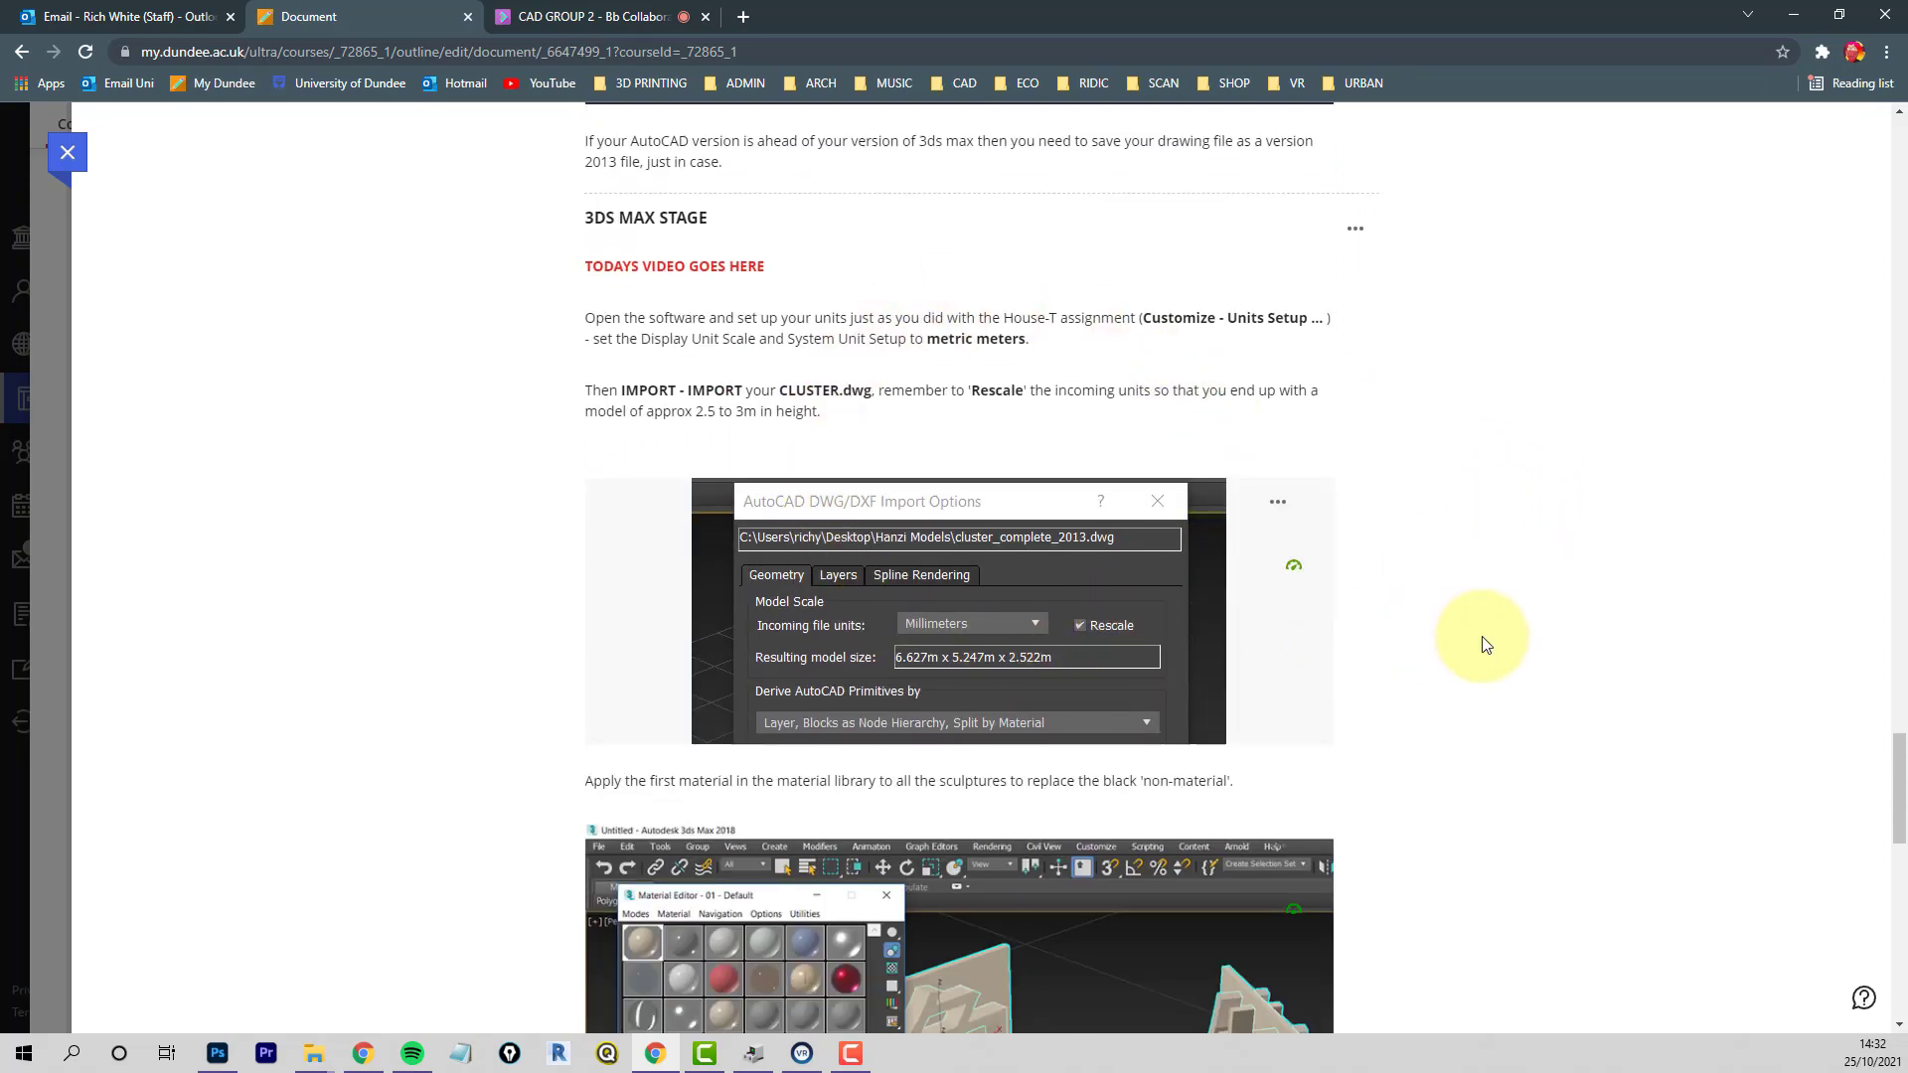
scroll(1482, 636, "down", 4)
scroll(1487, 641, "down", 10)
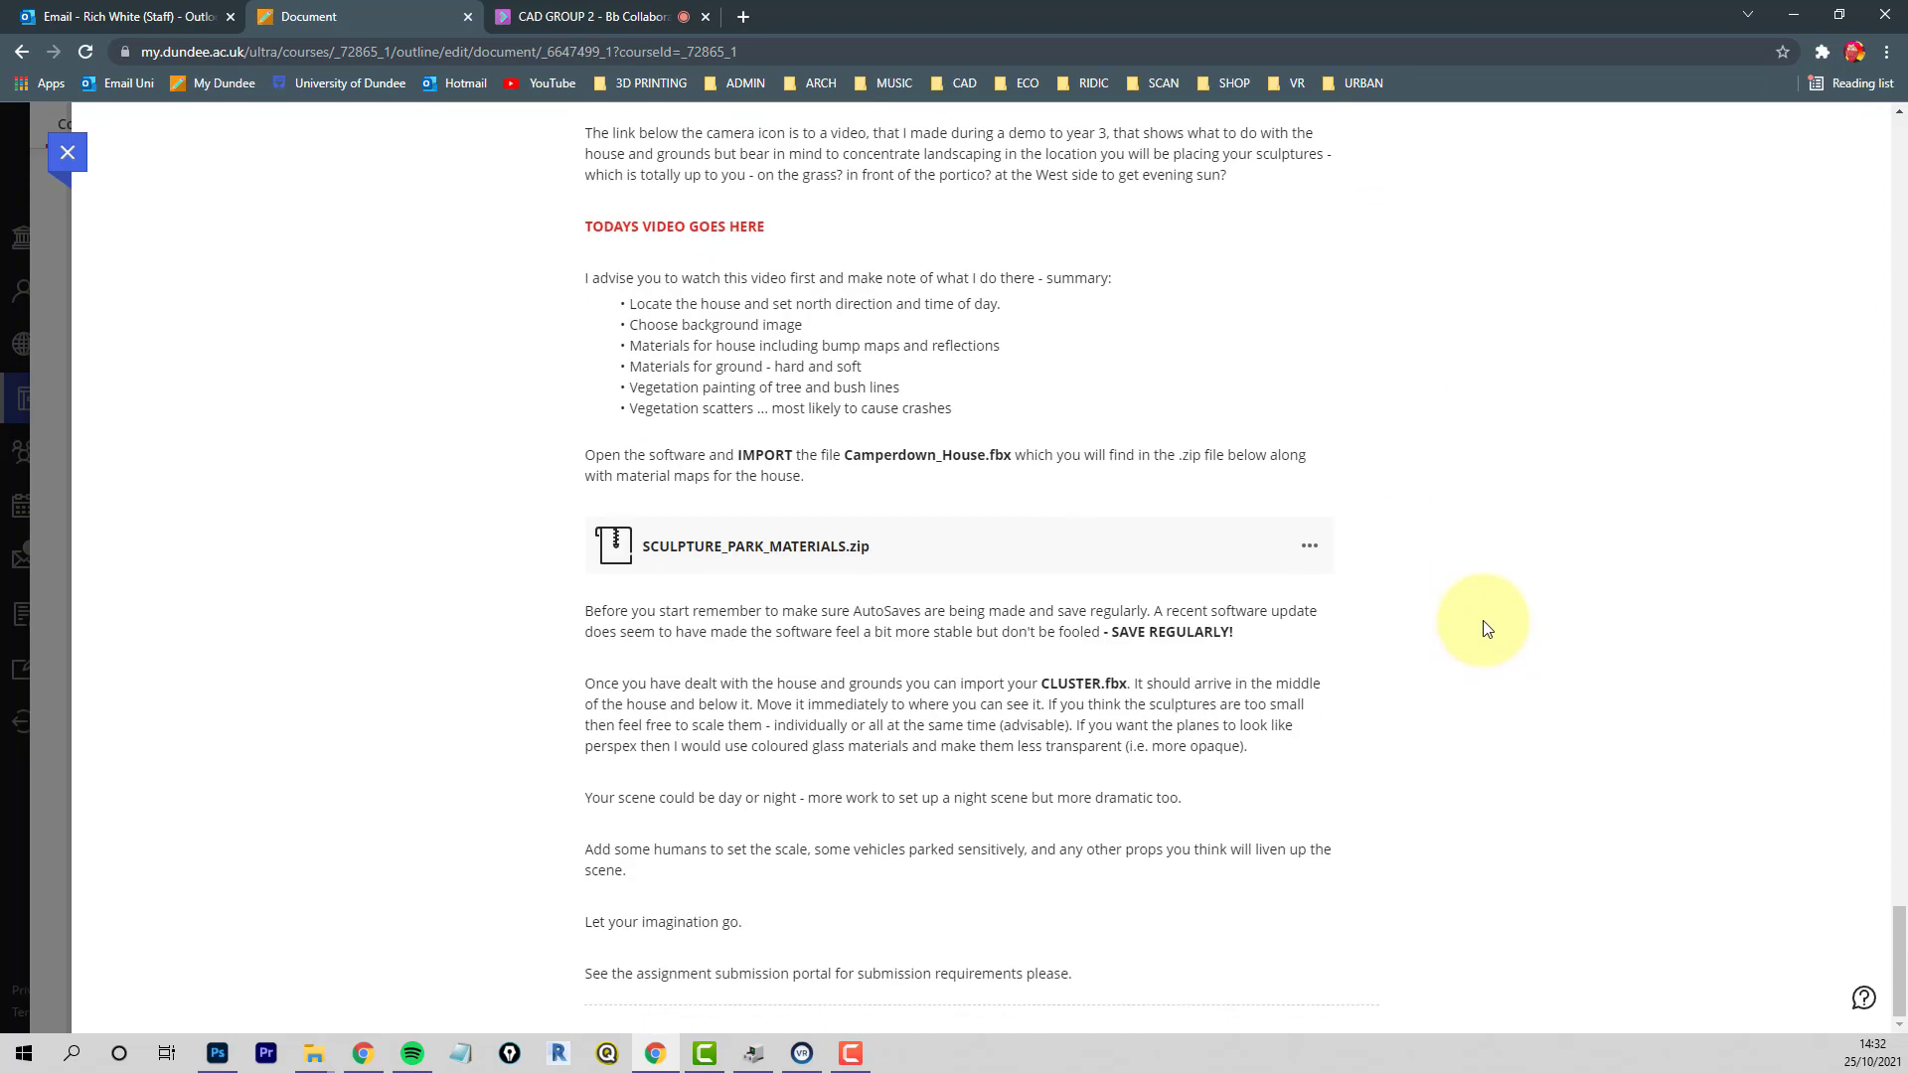
scroll(1487, 628, "up", 2)
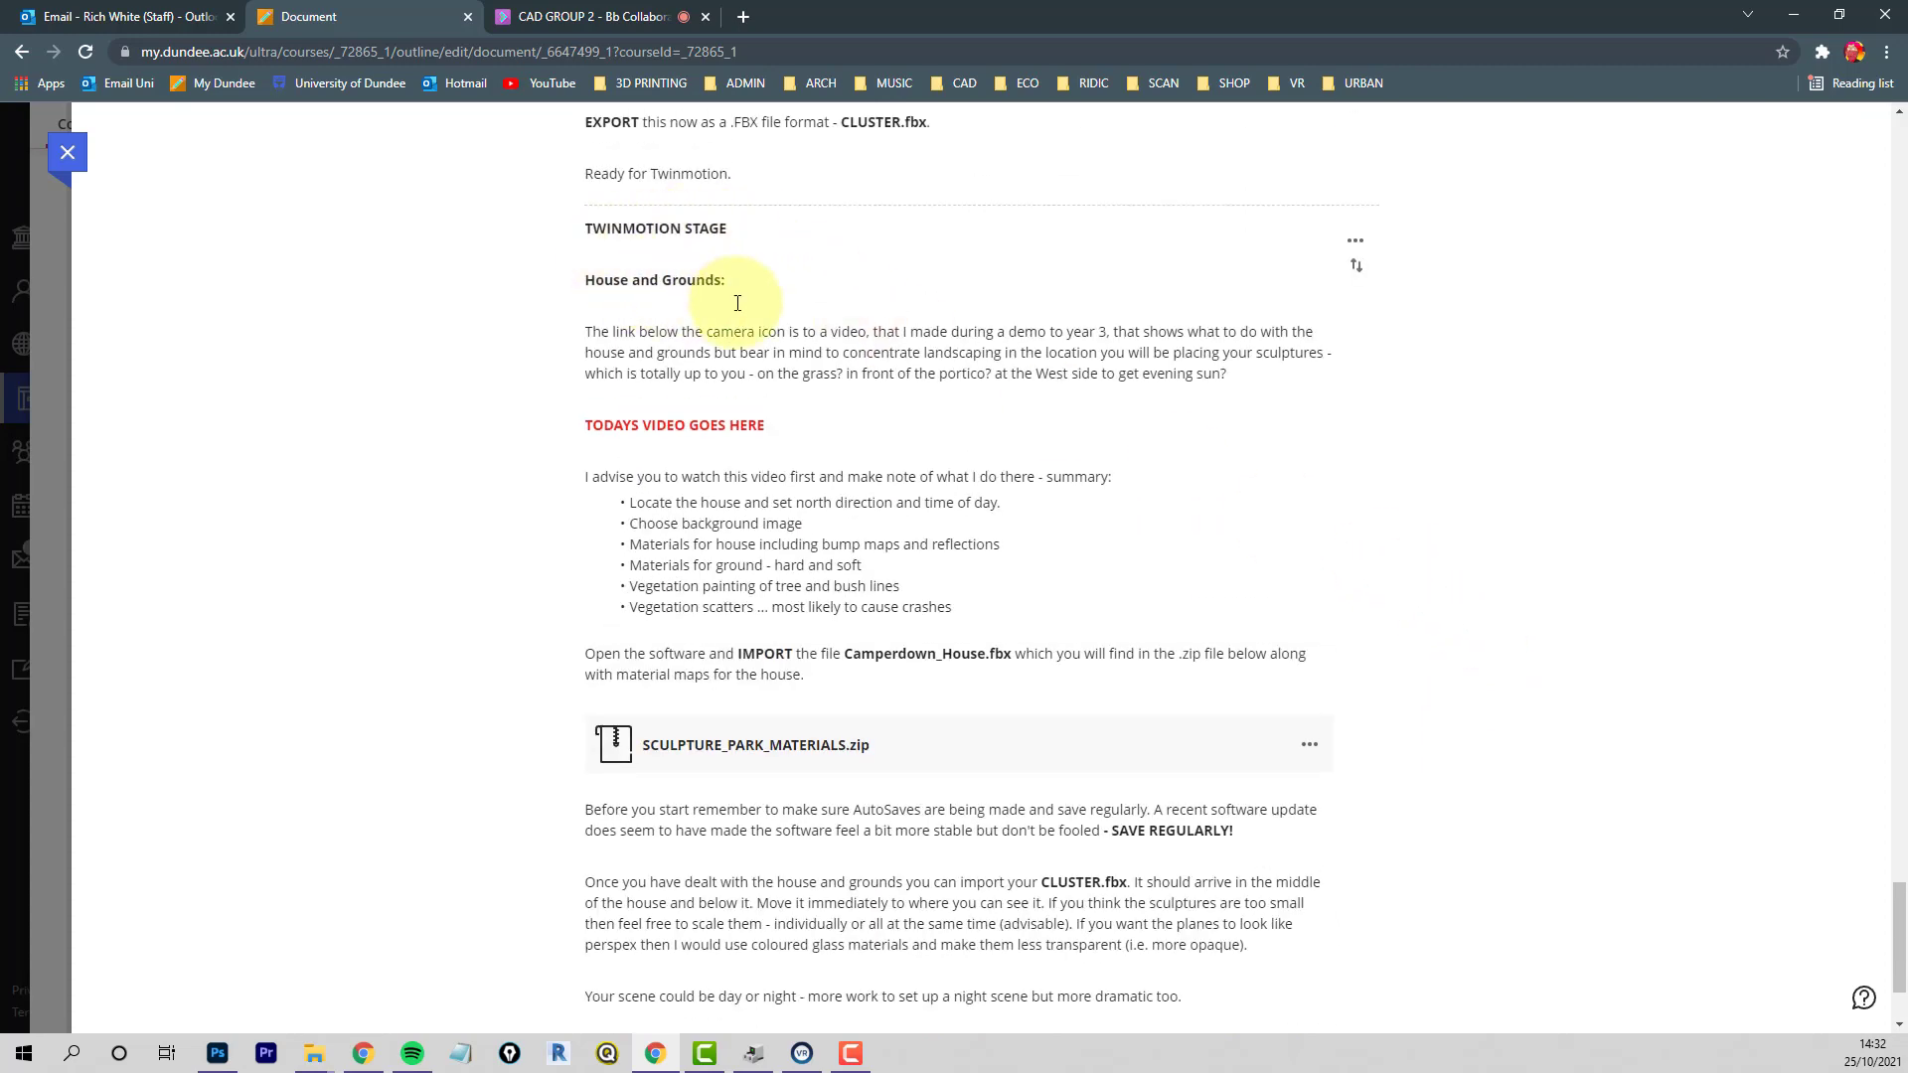
scroll(1188, 608, "down", 2)
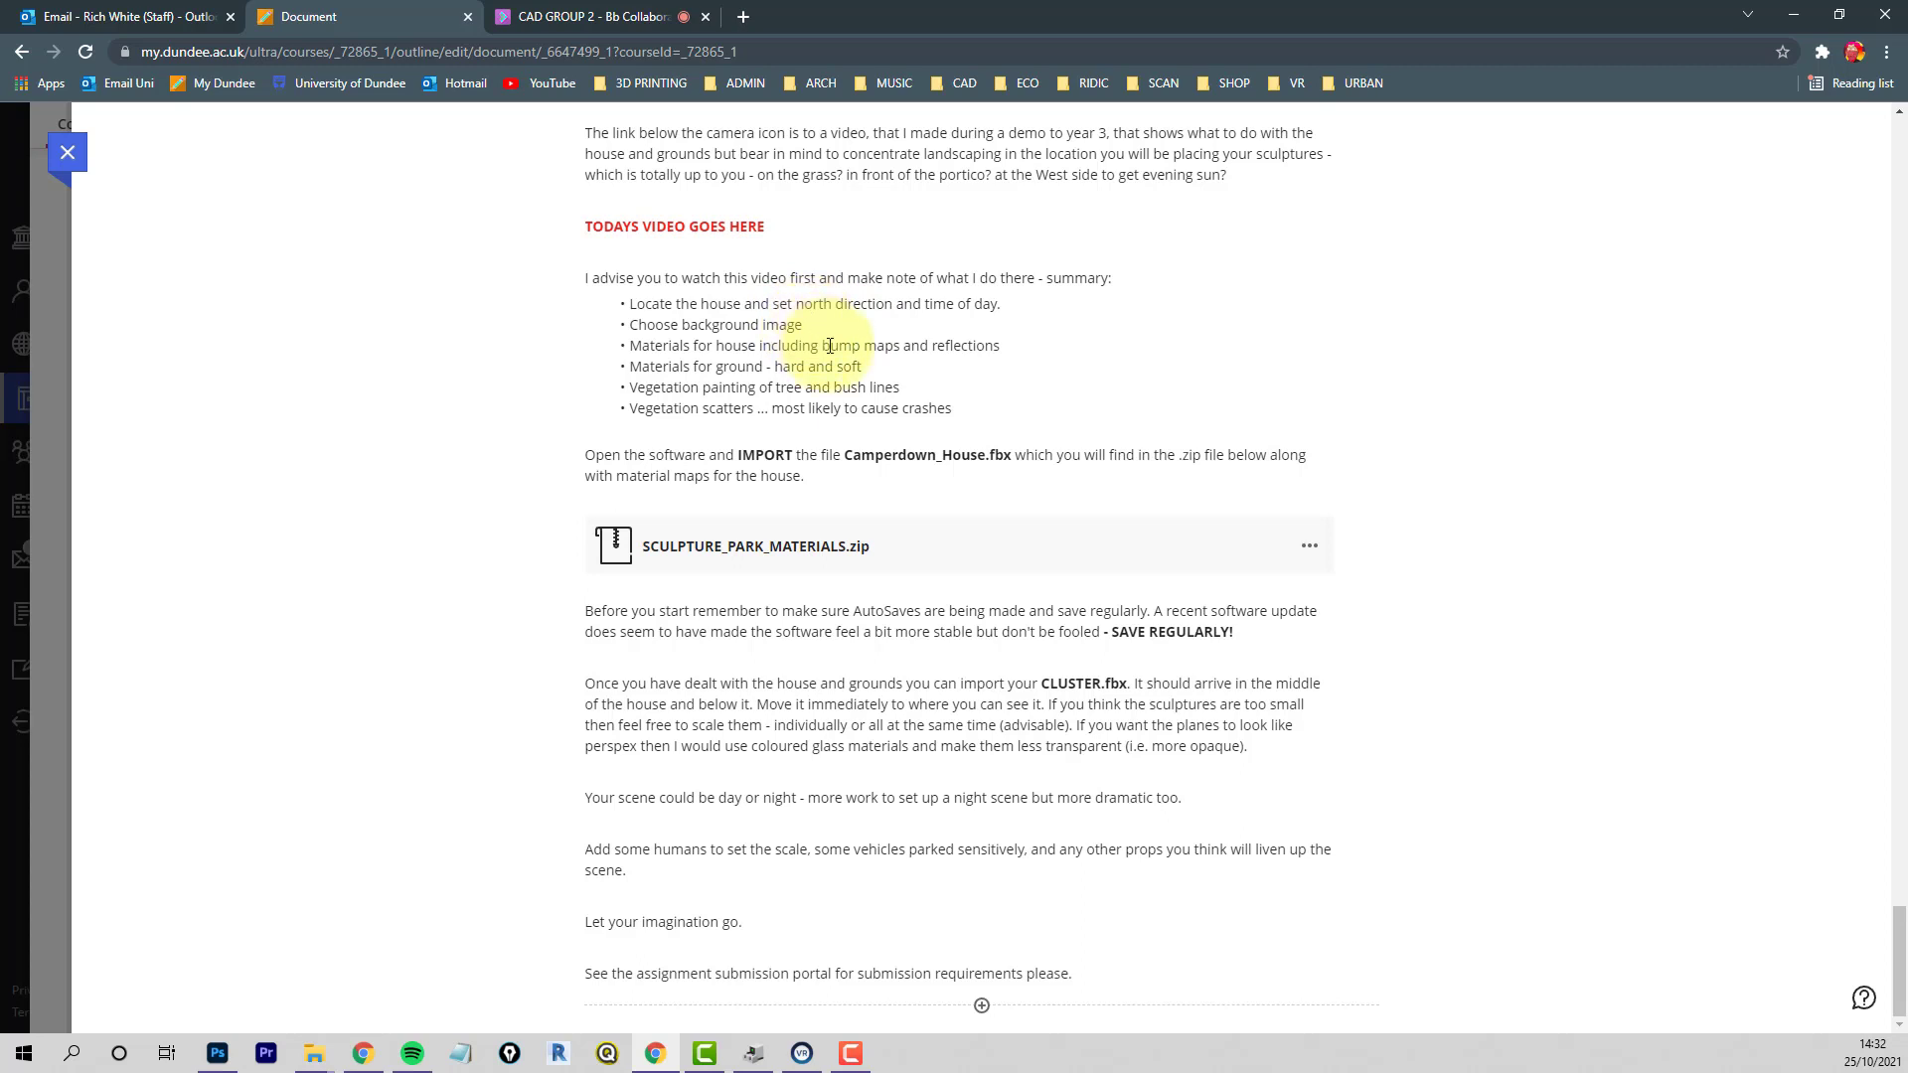
left_click(1009, 347)
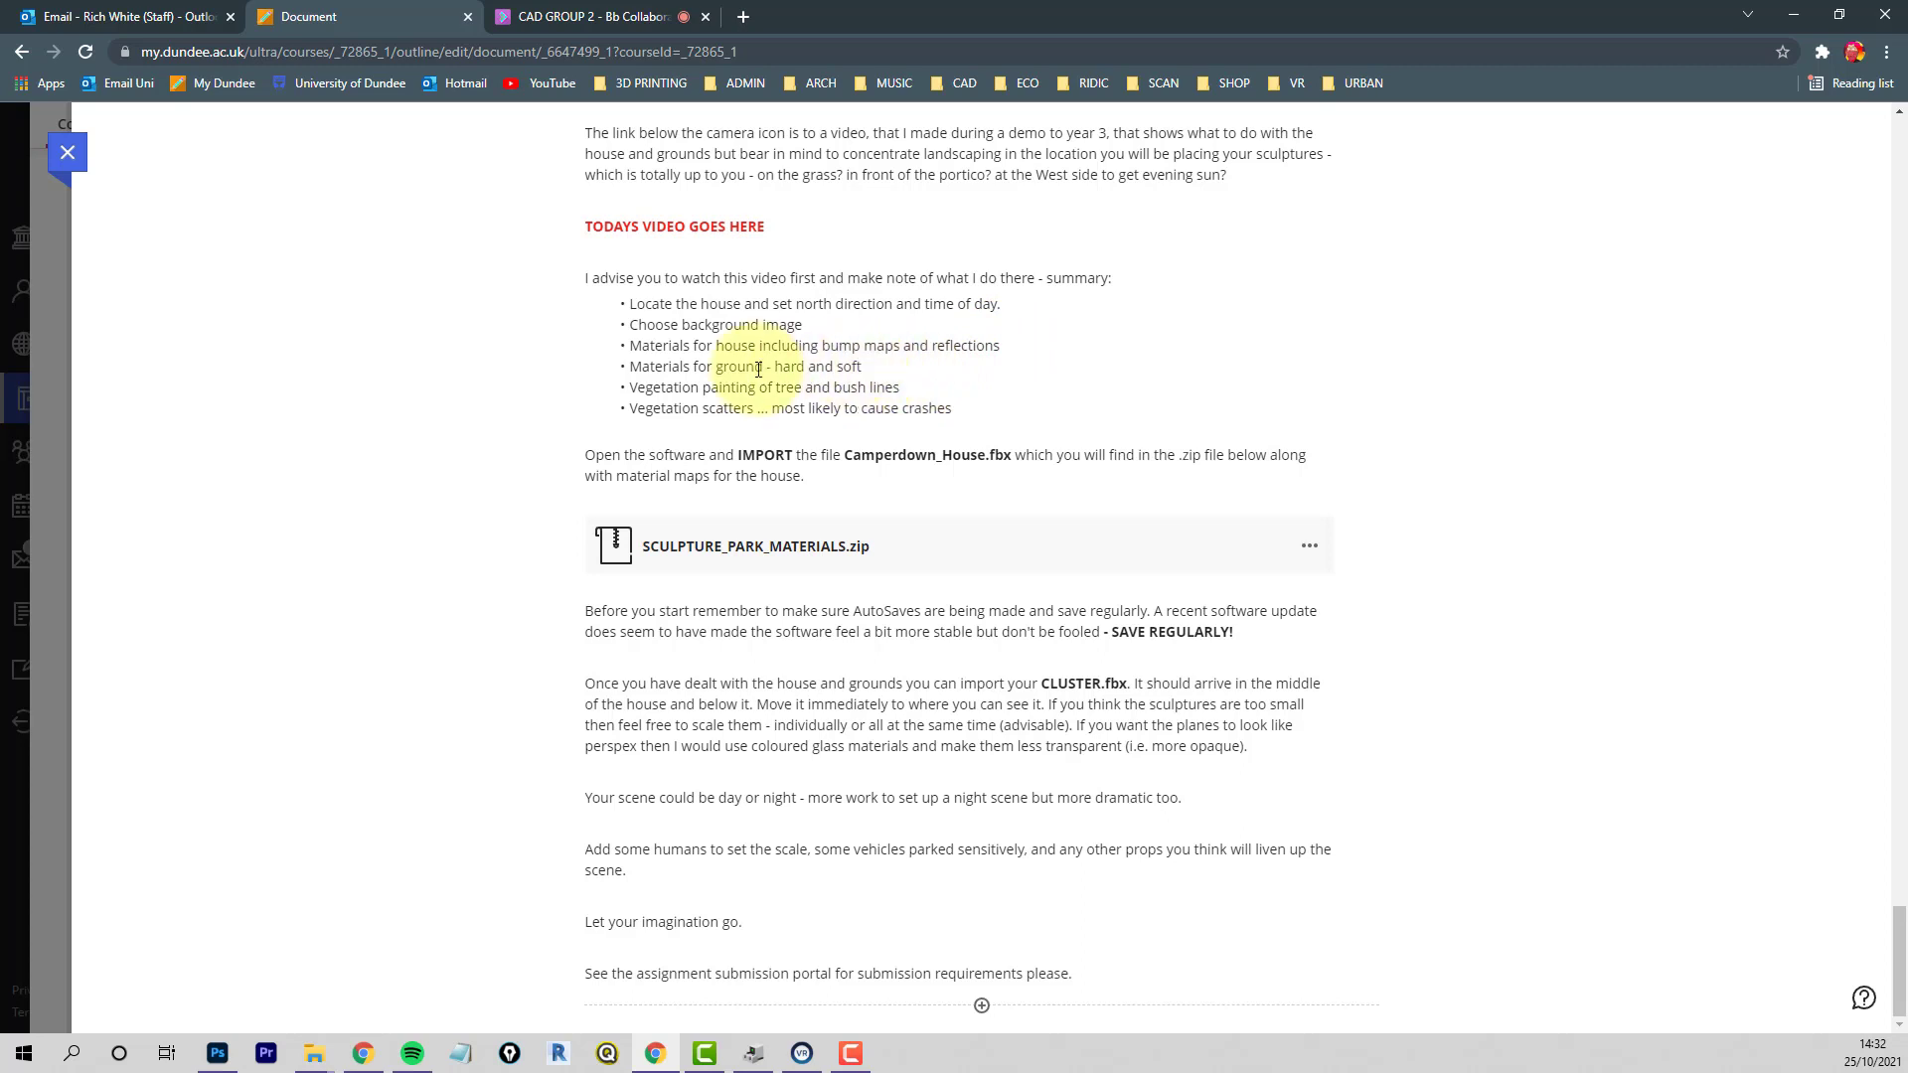
left_click_drag(755, 368, 631, 367)
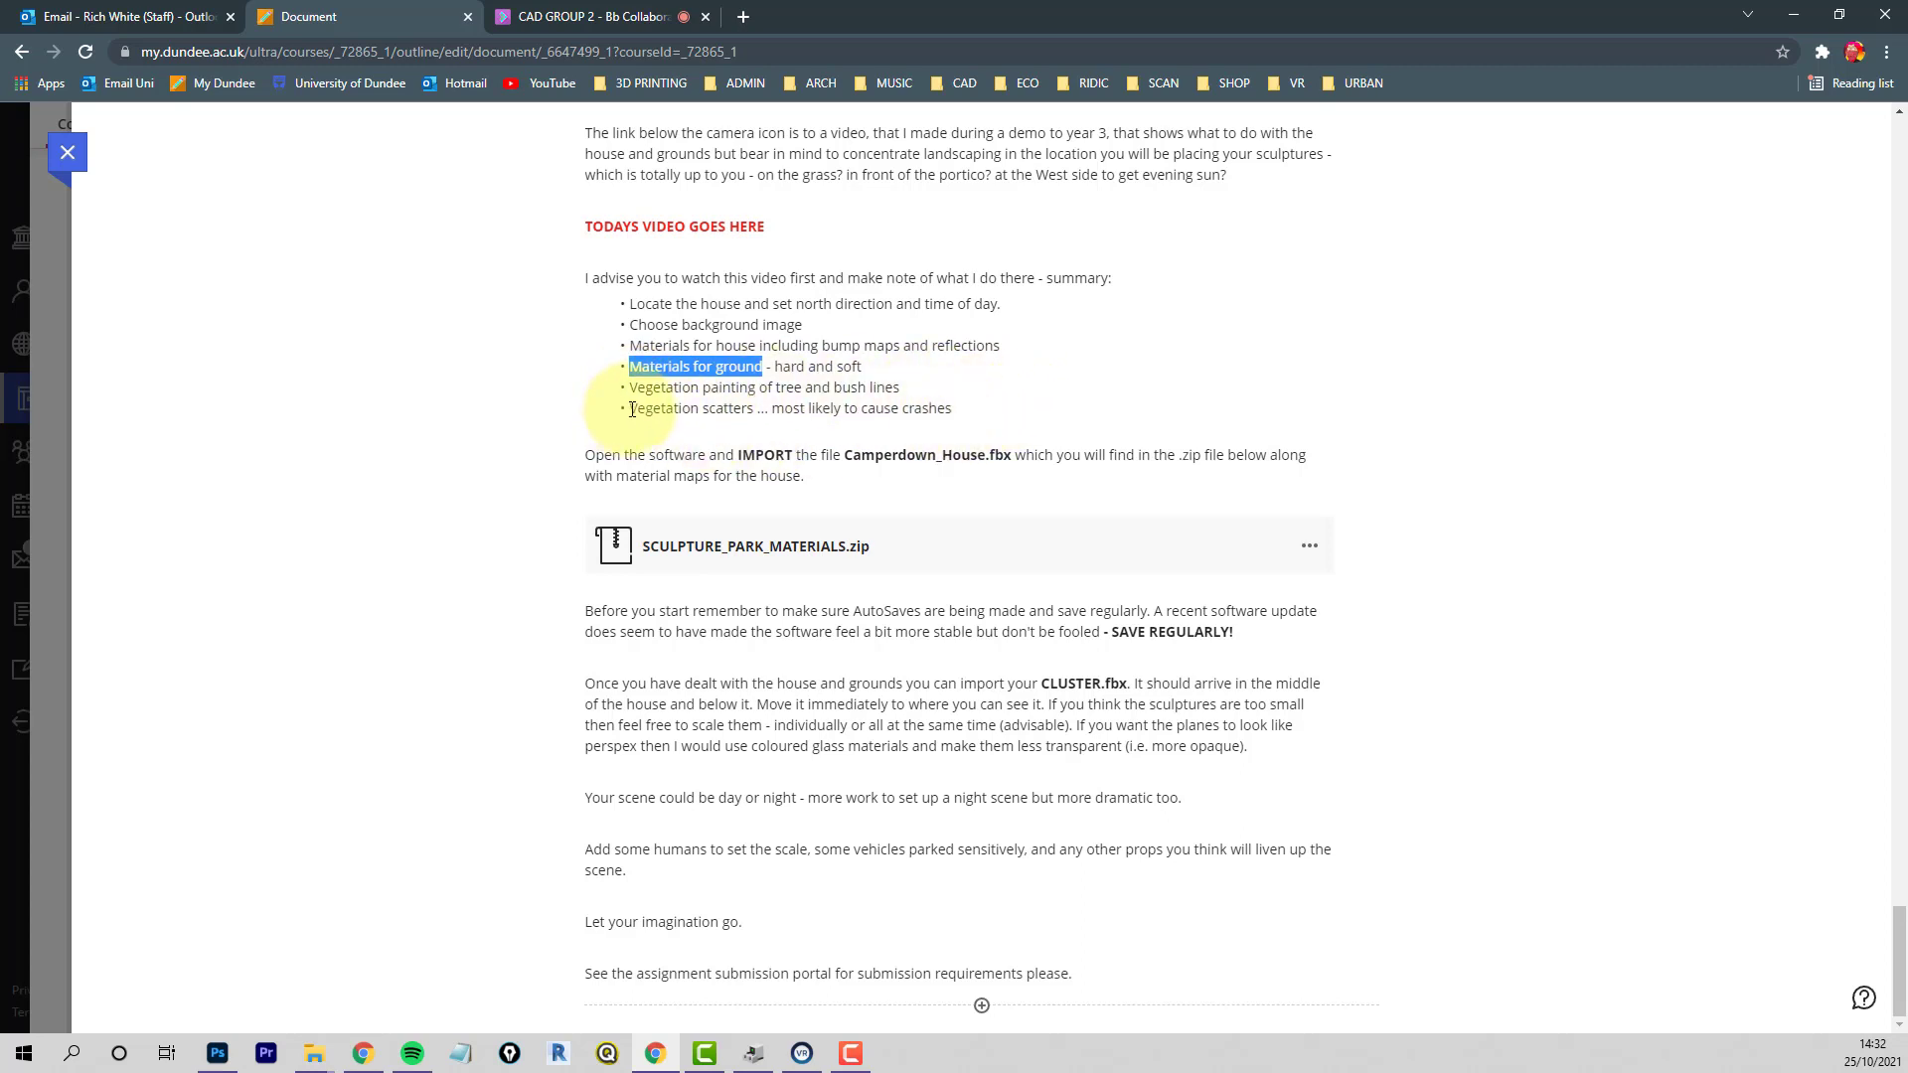
left_click_drag(631, 410, 753, 410)
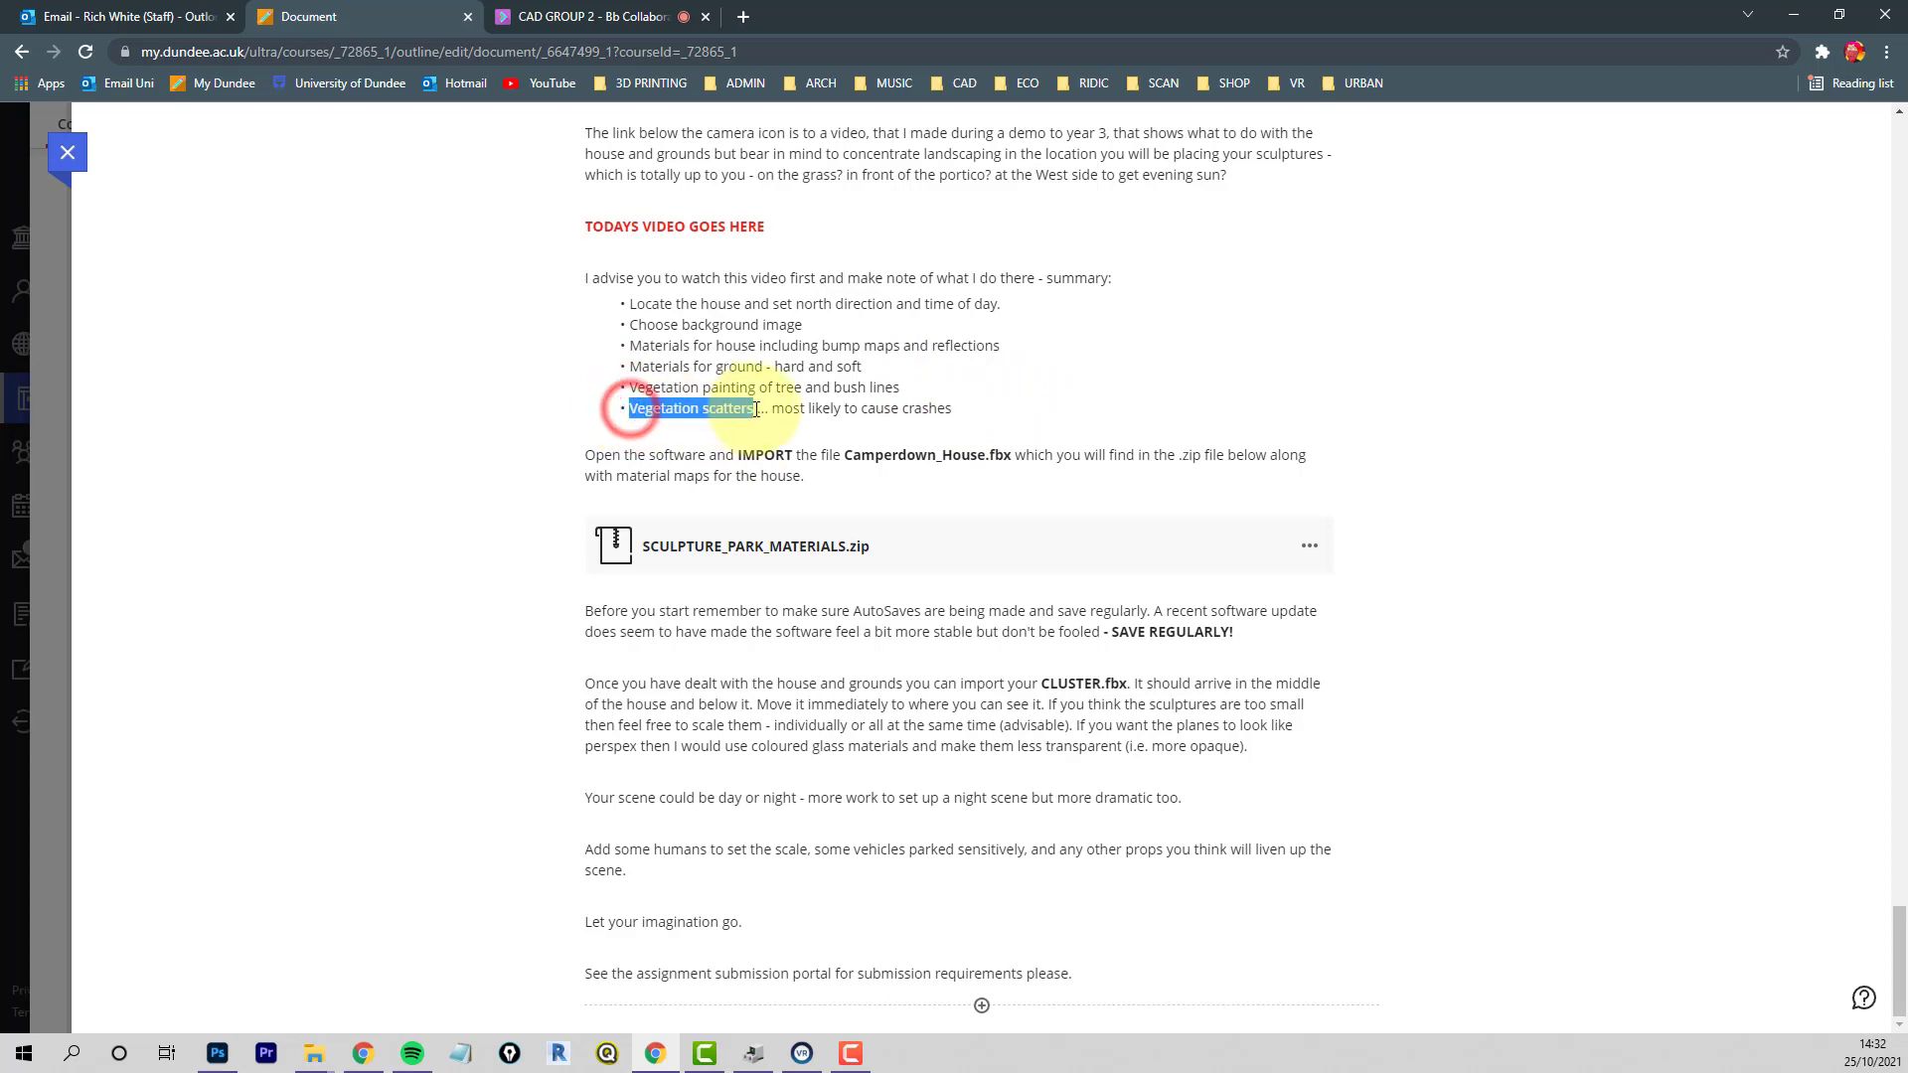
left_click(1117, 414)
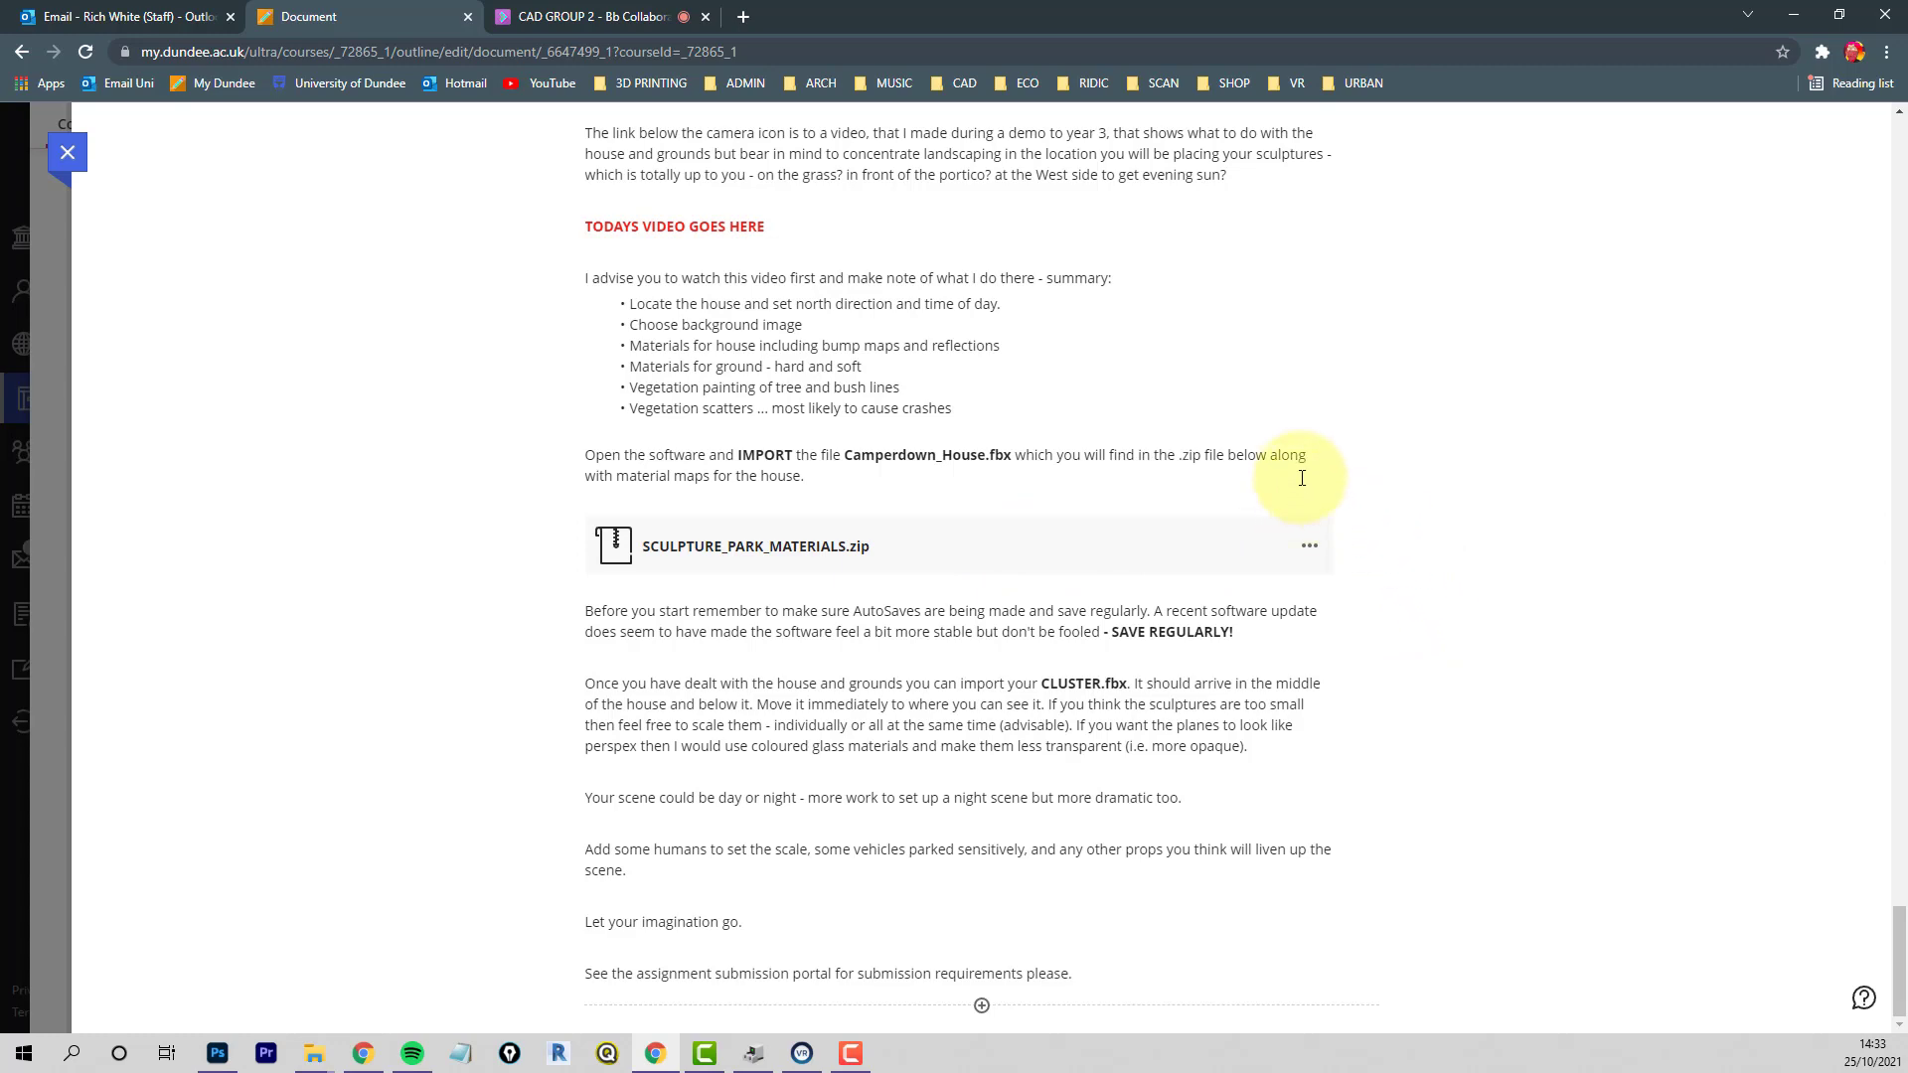
left_click(67, 154)
Scroll back up to the Hanzi thumbnail grid, then Alt+Tab away from the browser
scroll(471, 290, "up", 15)
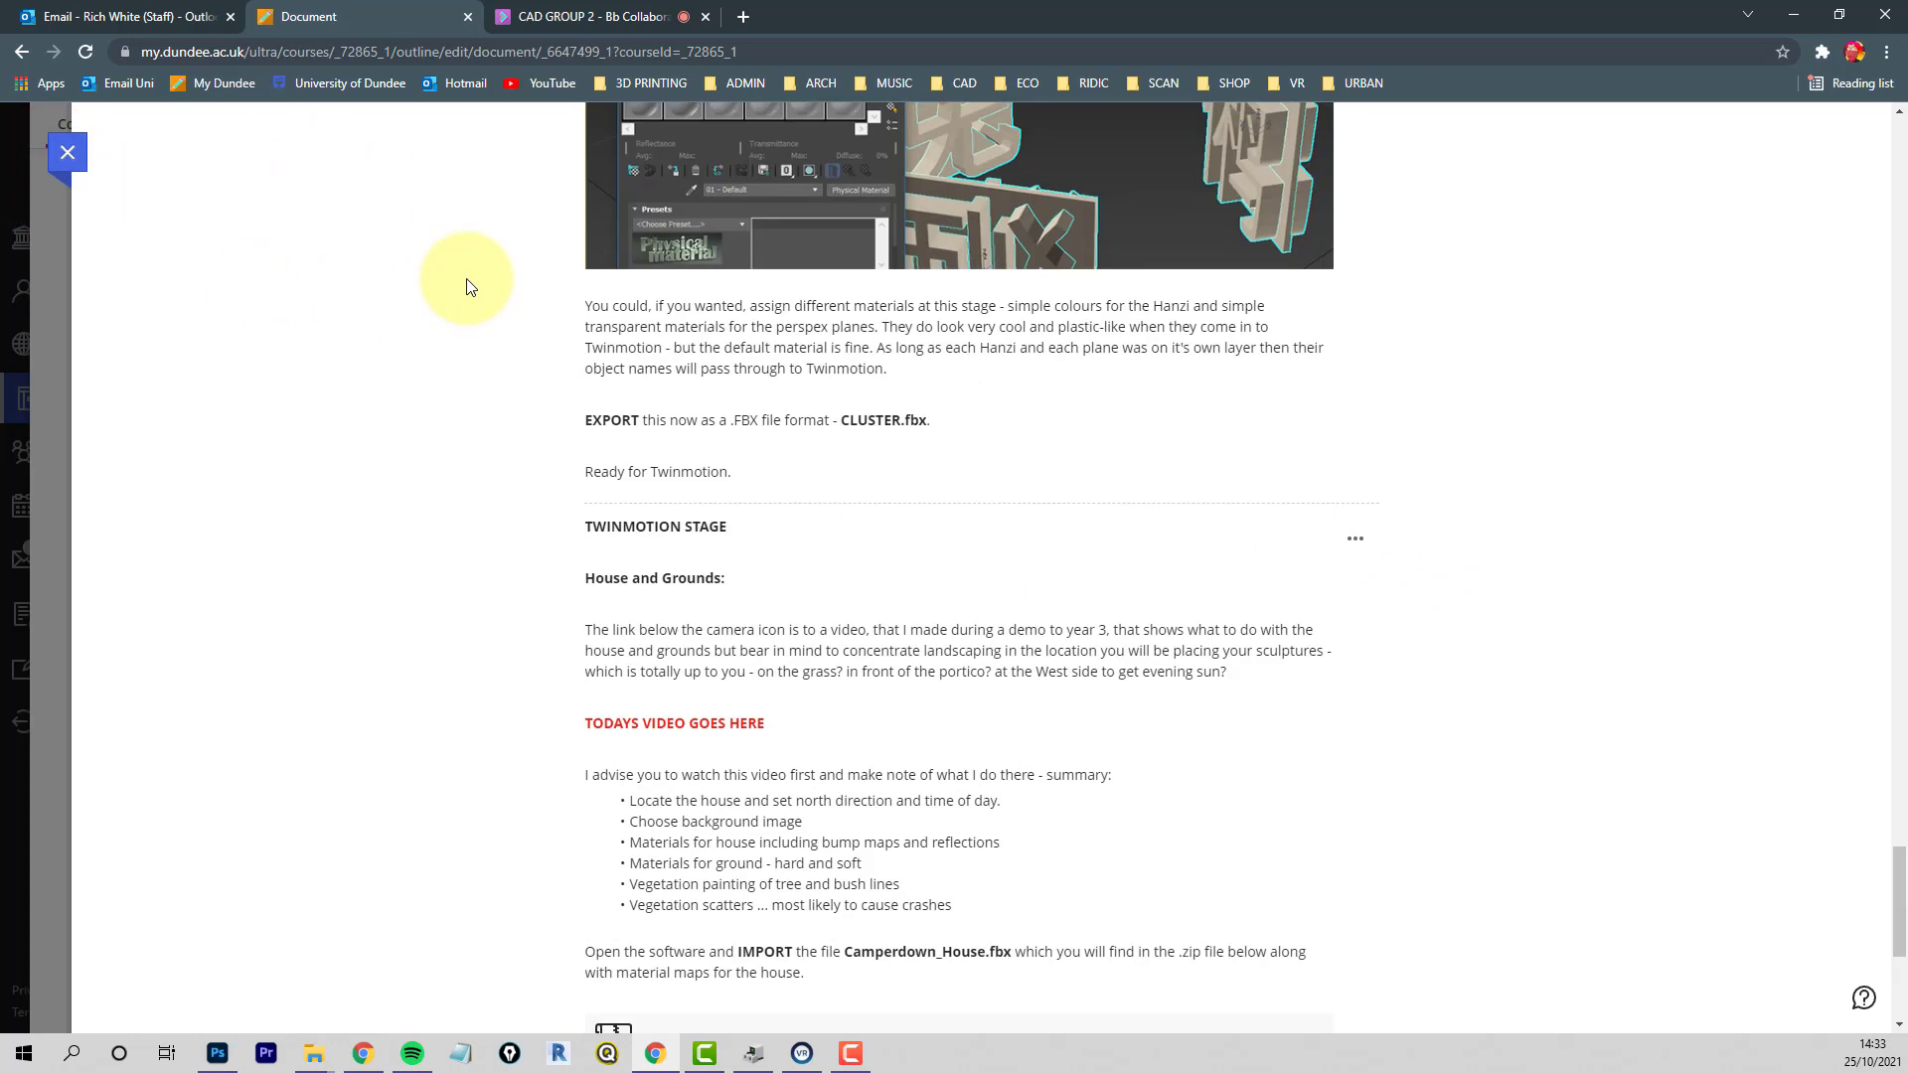
scroll(840, 341, "up", 15)
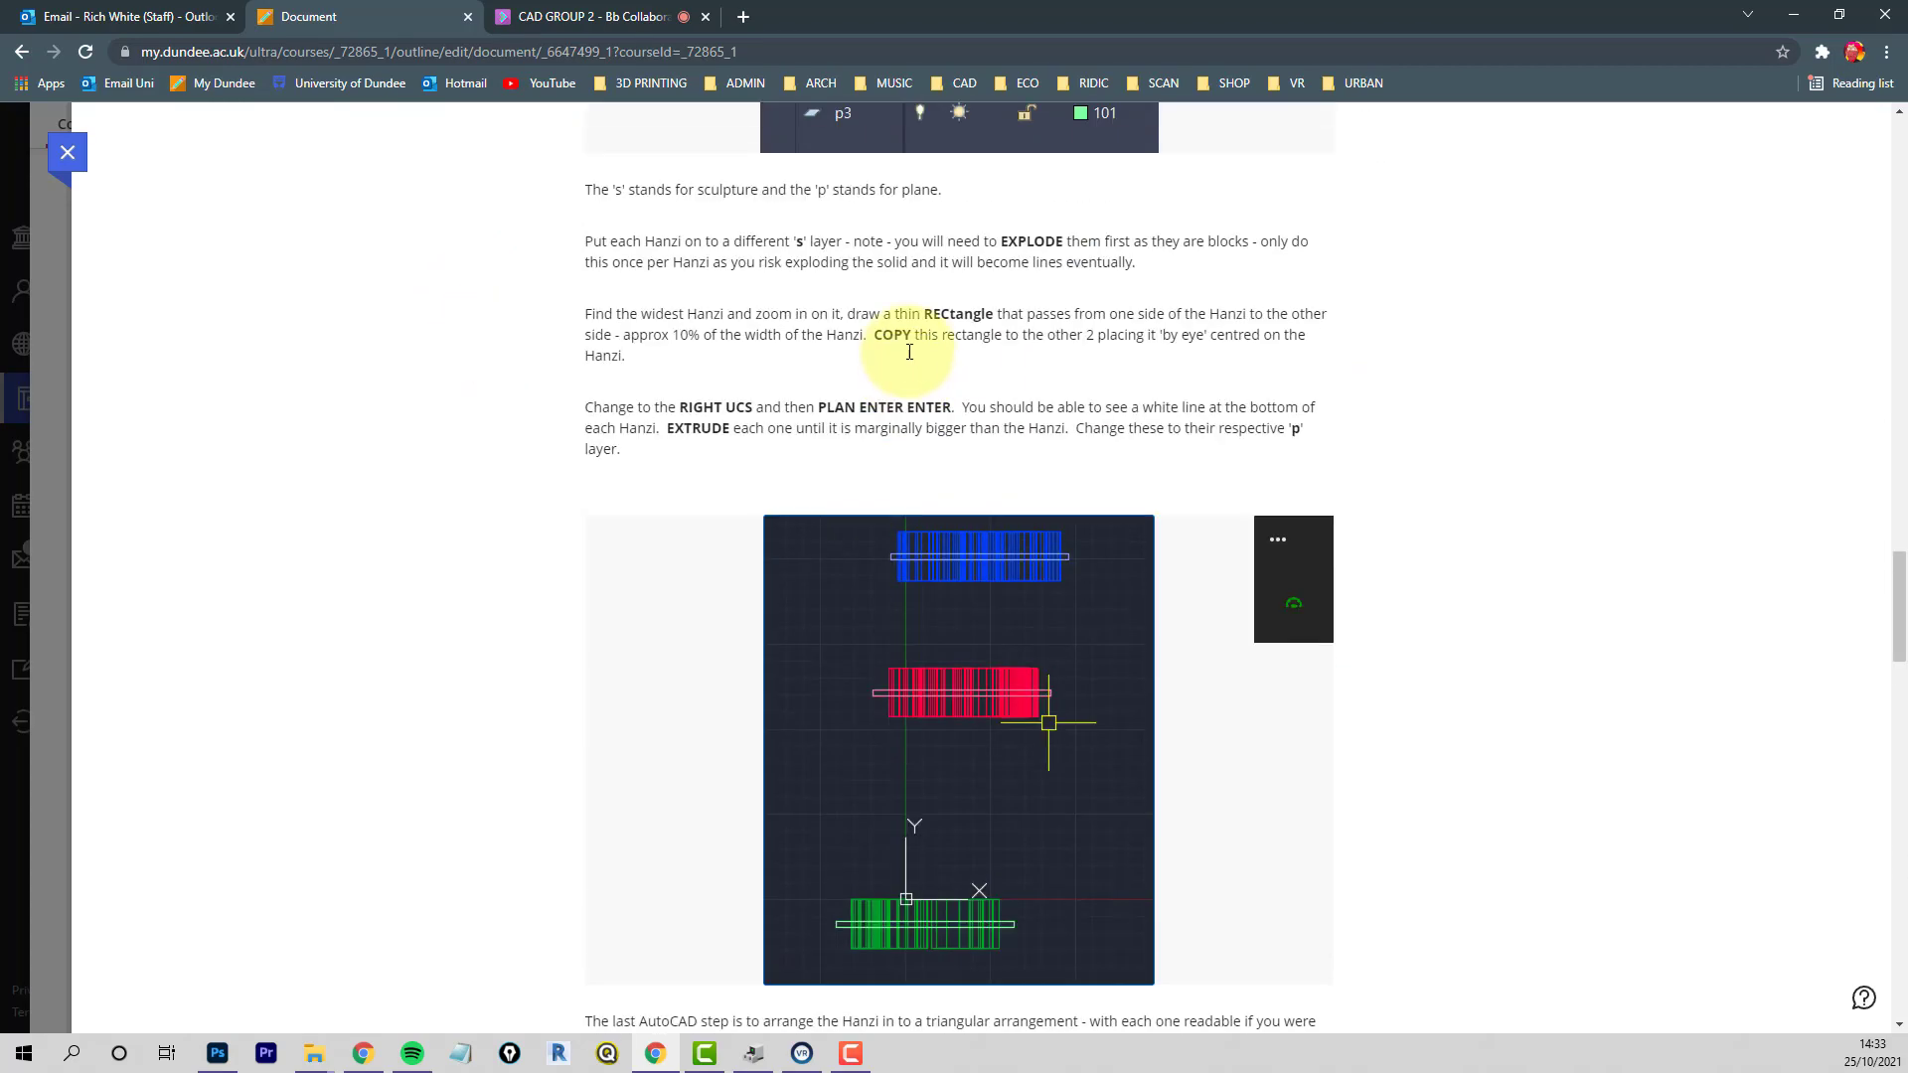
scroll(952, 359, "up", 3)
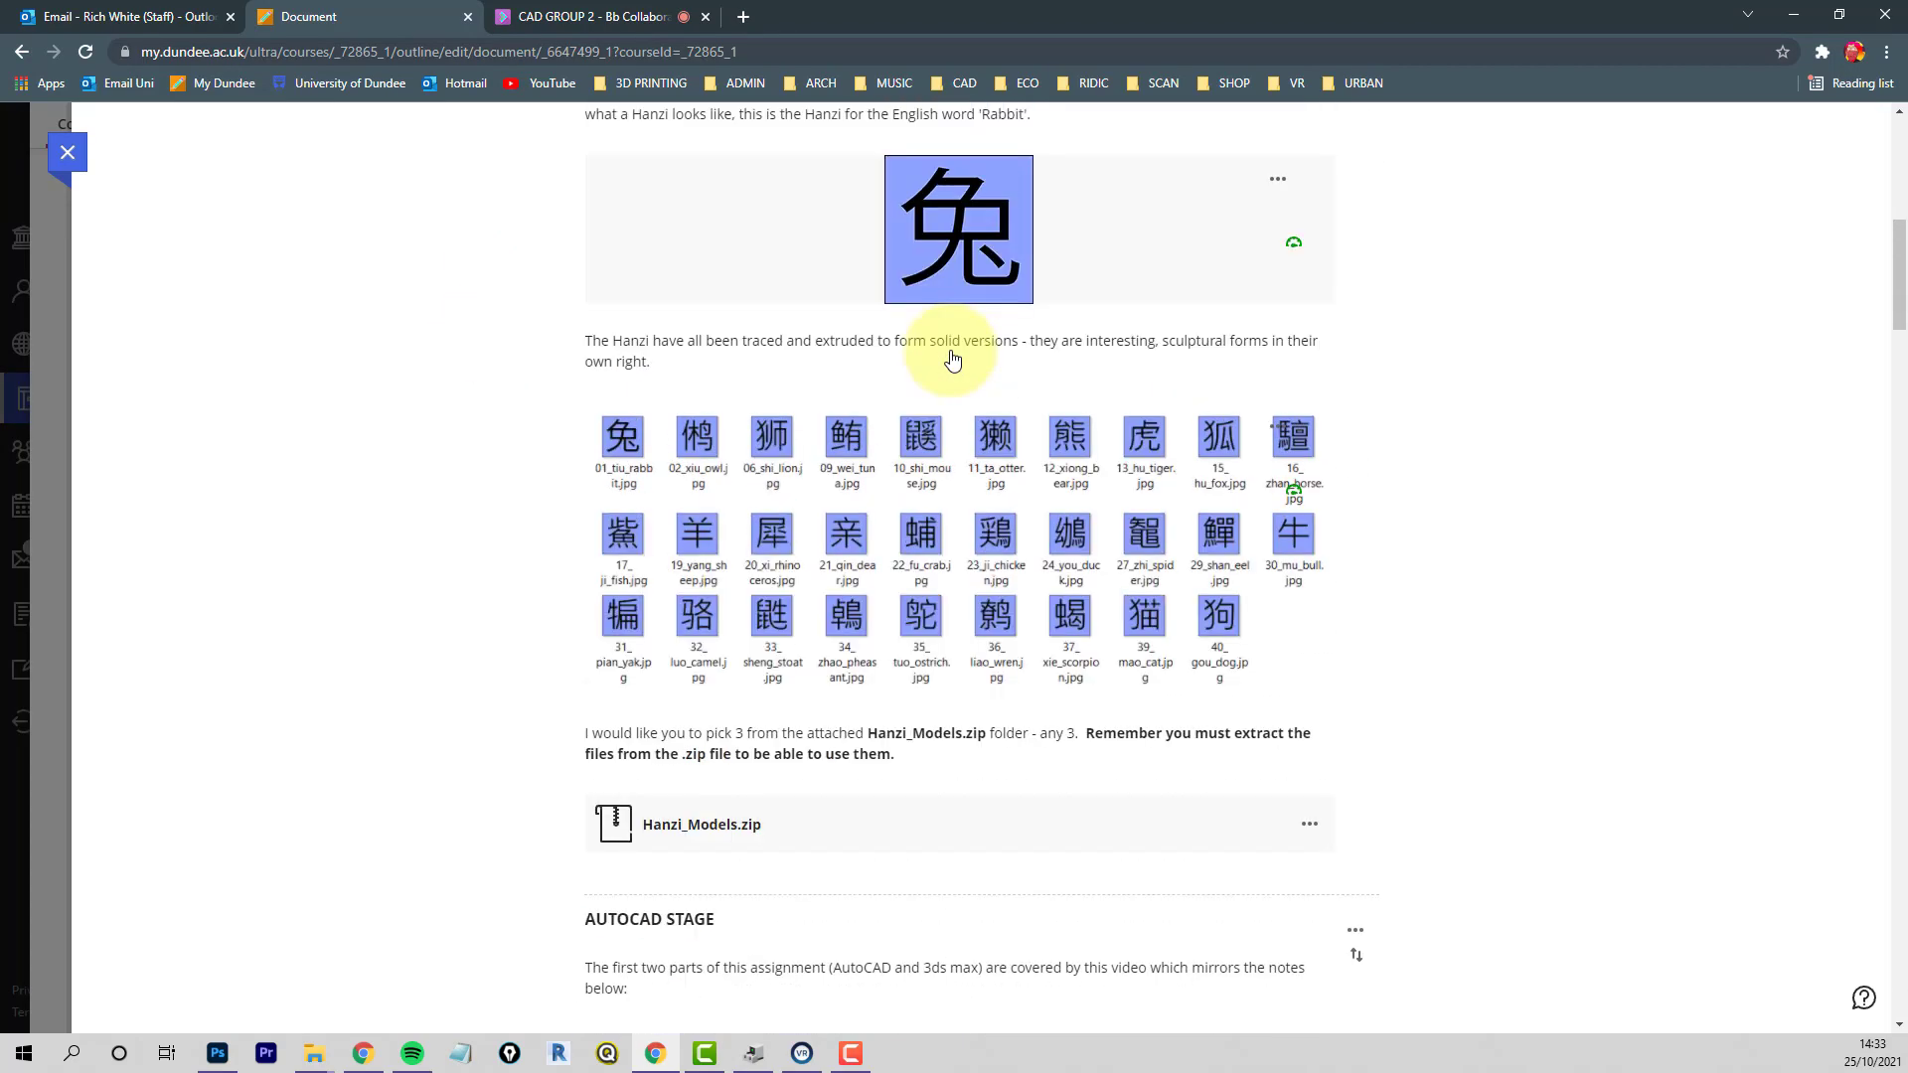
scroll(952, 360, "up", 1)
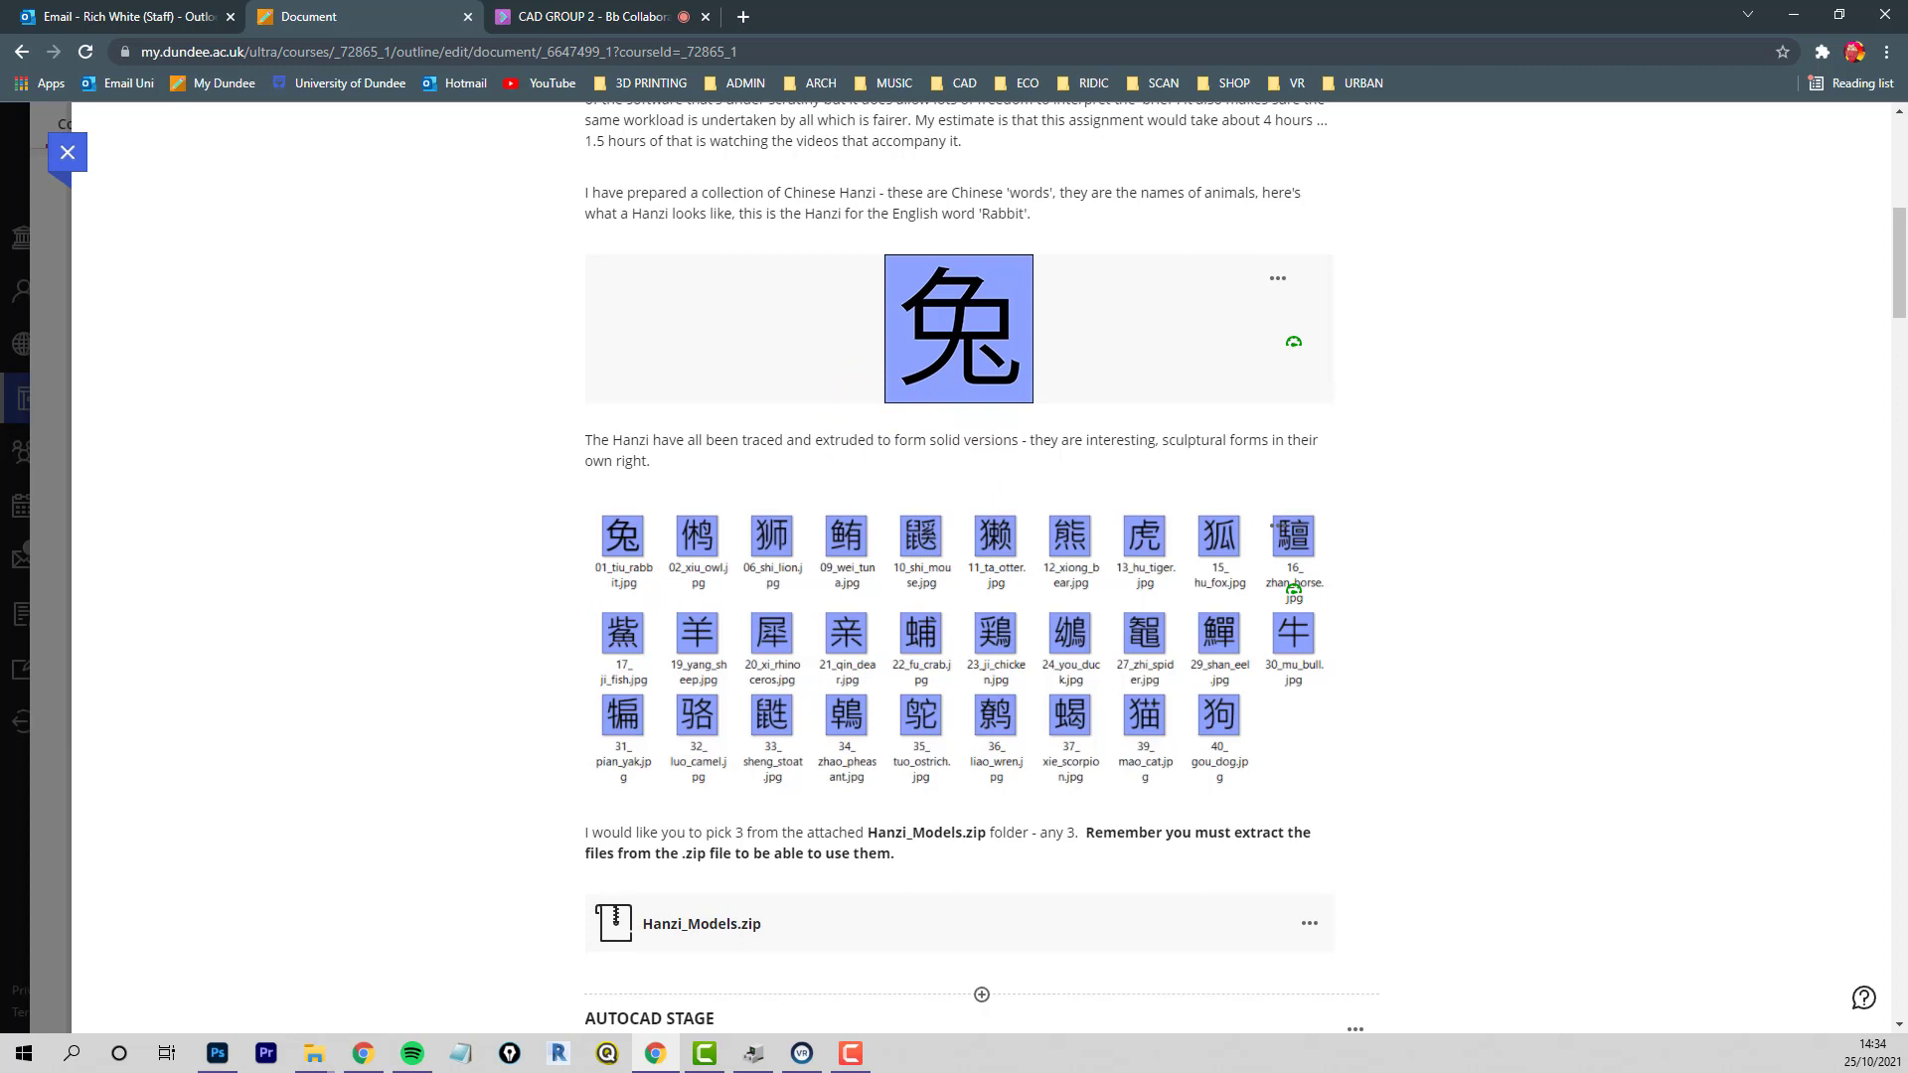
key("alt+Tab")
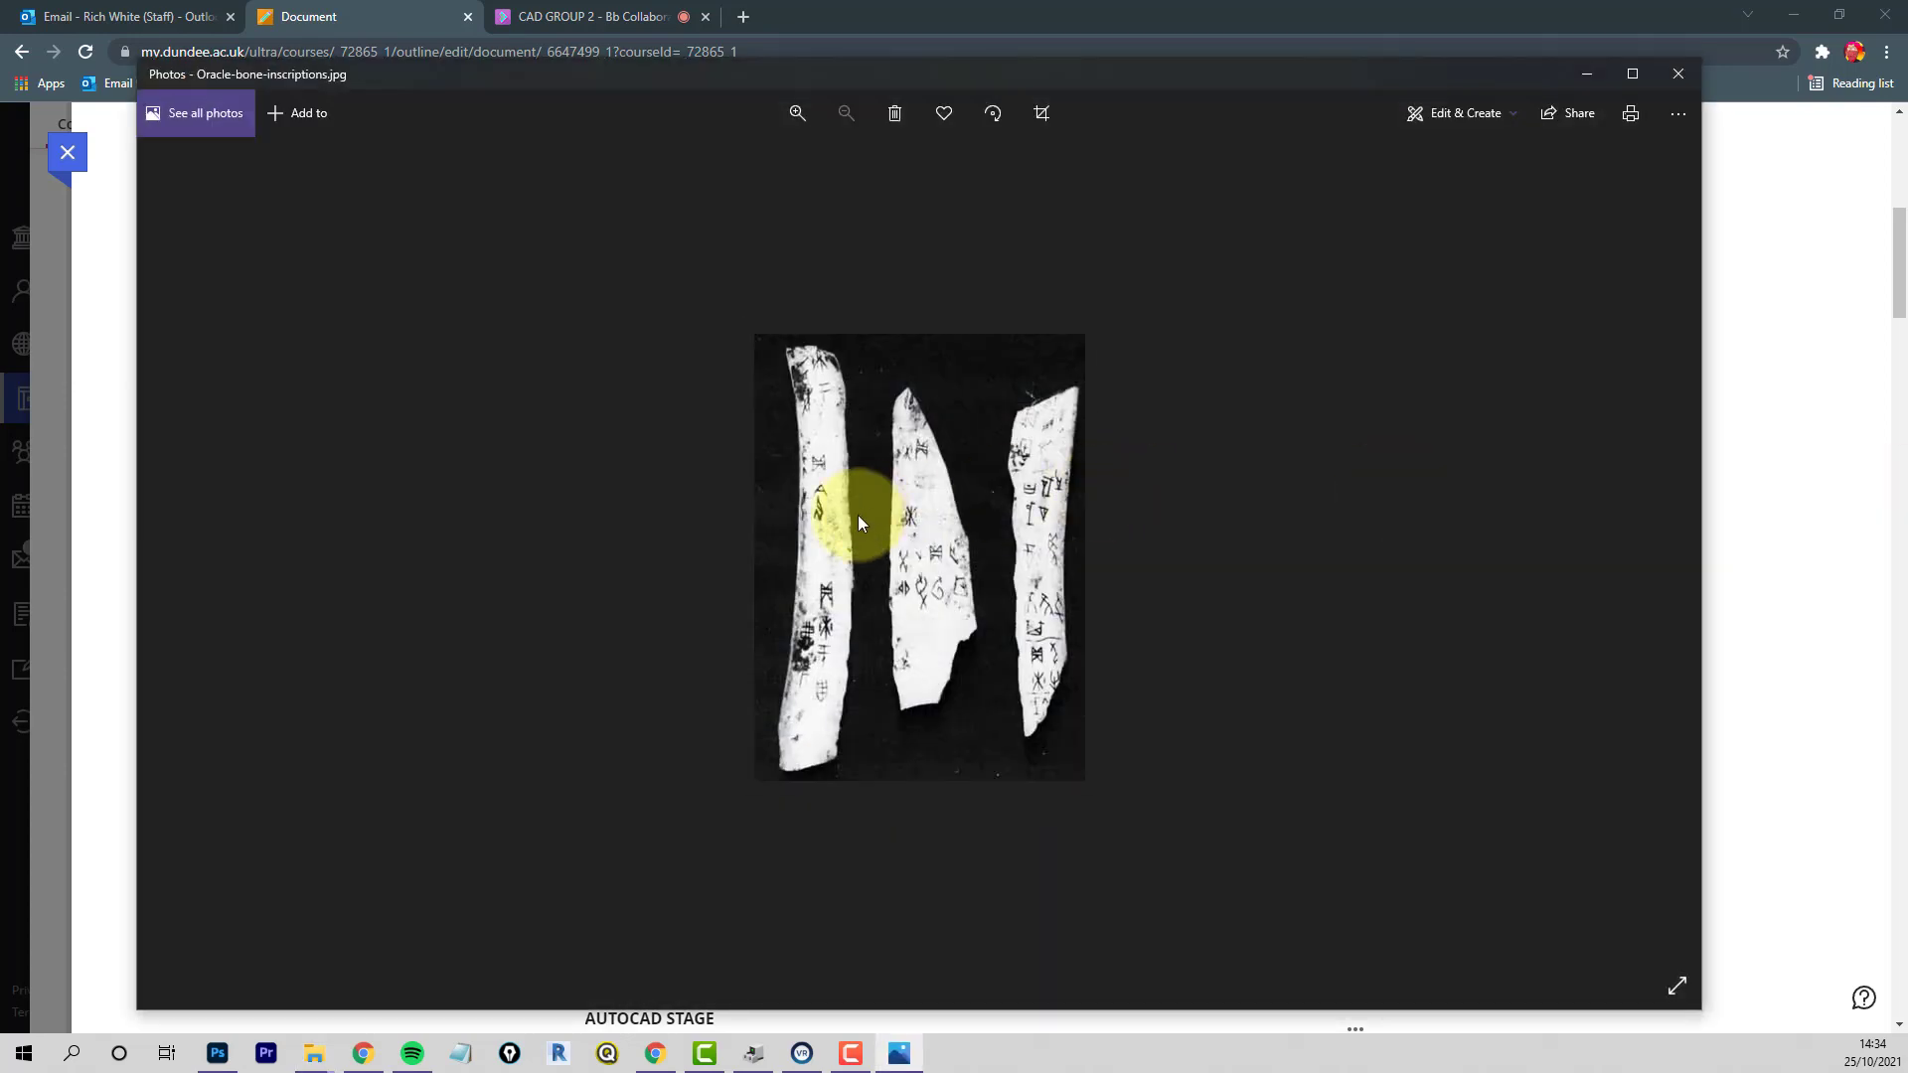
Zoom into the oracle-bone photo, nudge the viewer window slightly, and close Photos
scroll(857, 517, "up", 3)
scroll(859, 525, "up", 2)
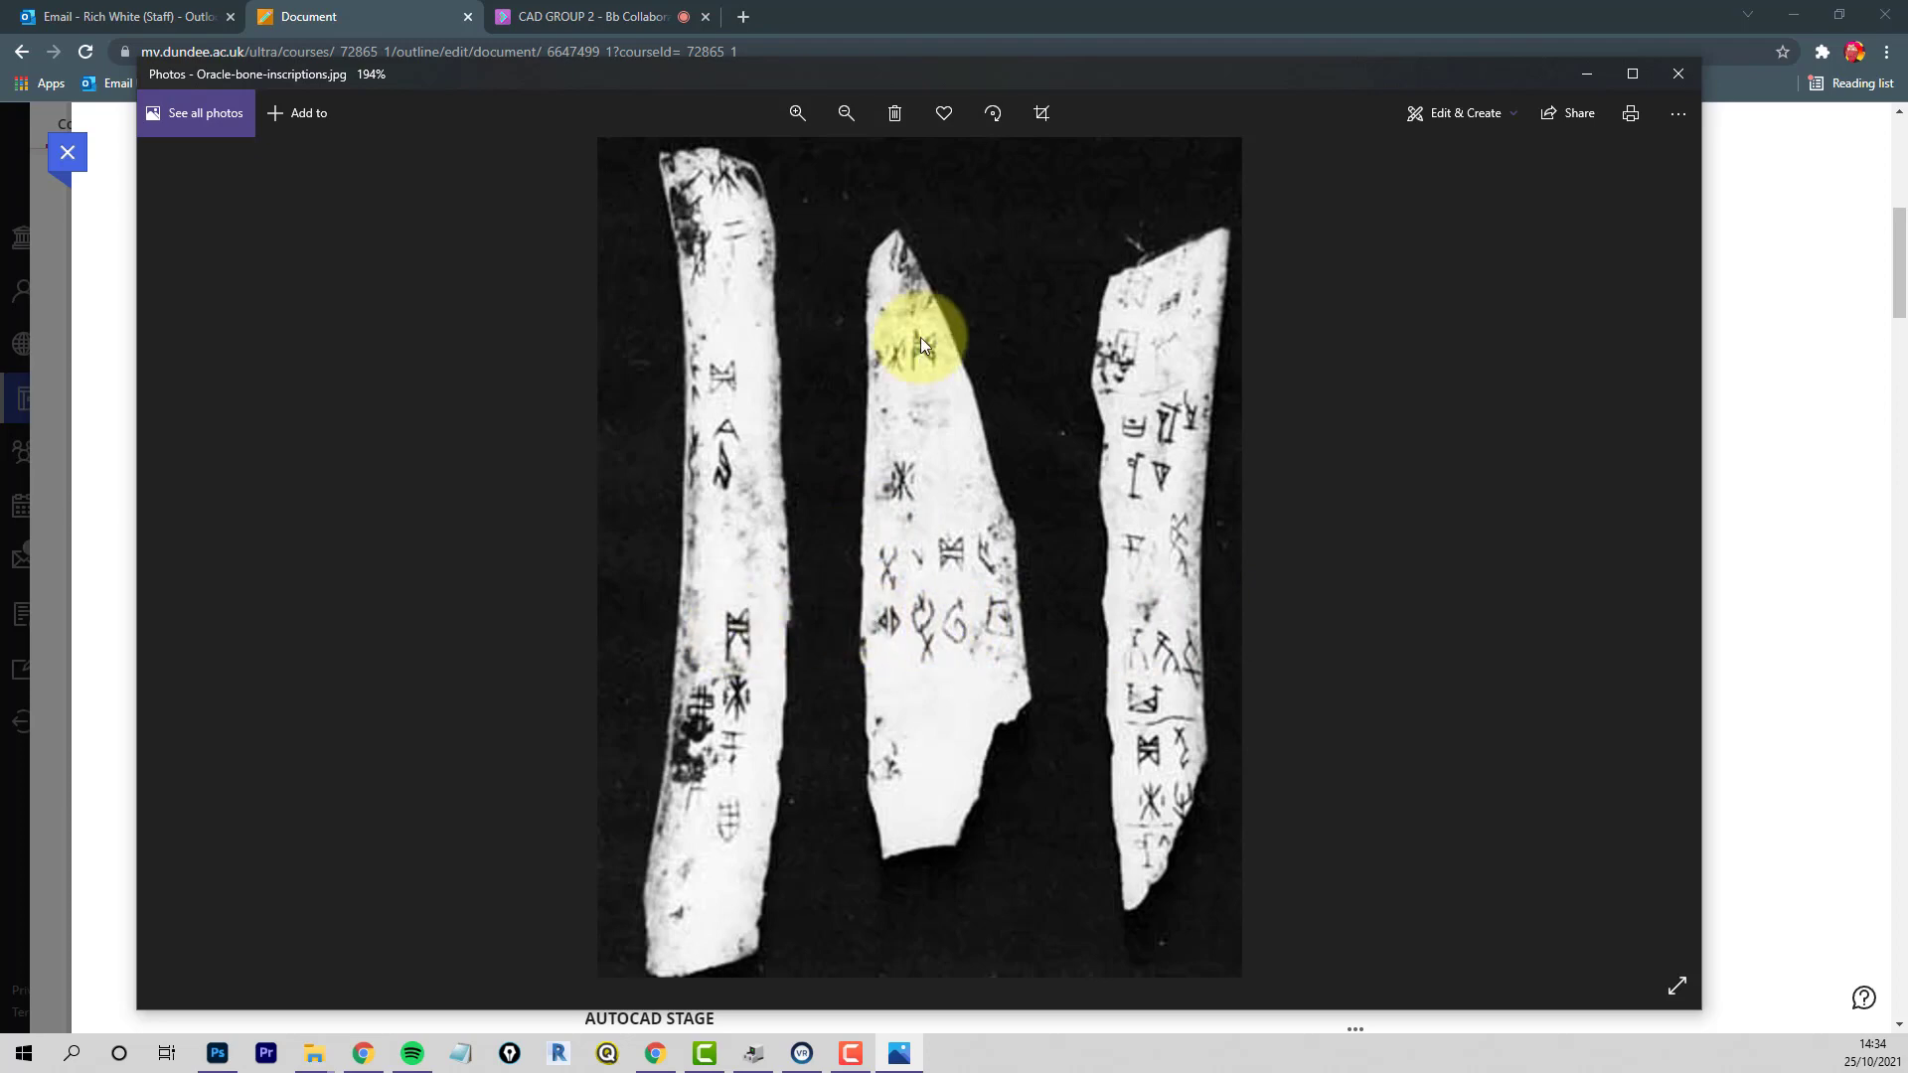
left_click_drag(966, 76, 987, 70)
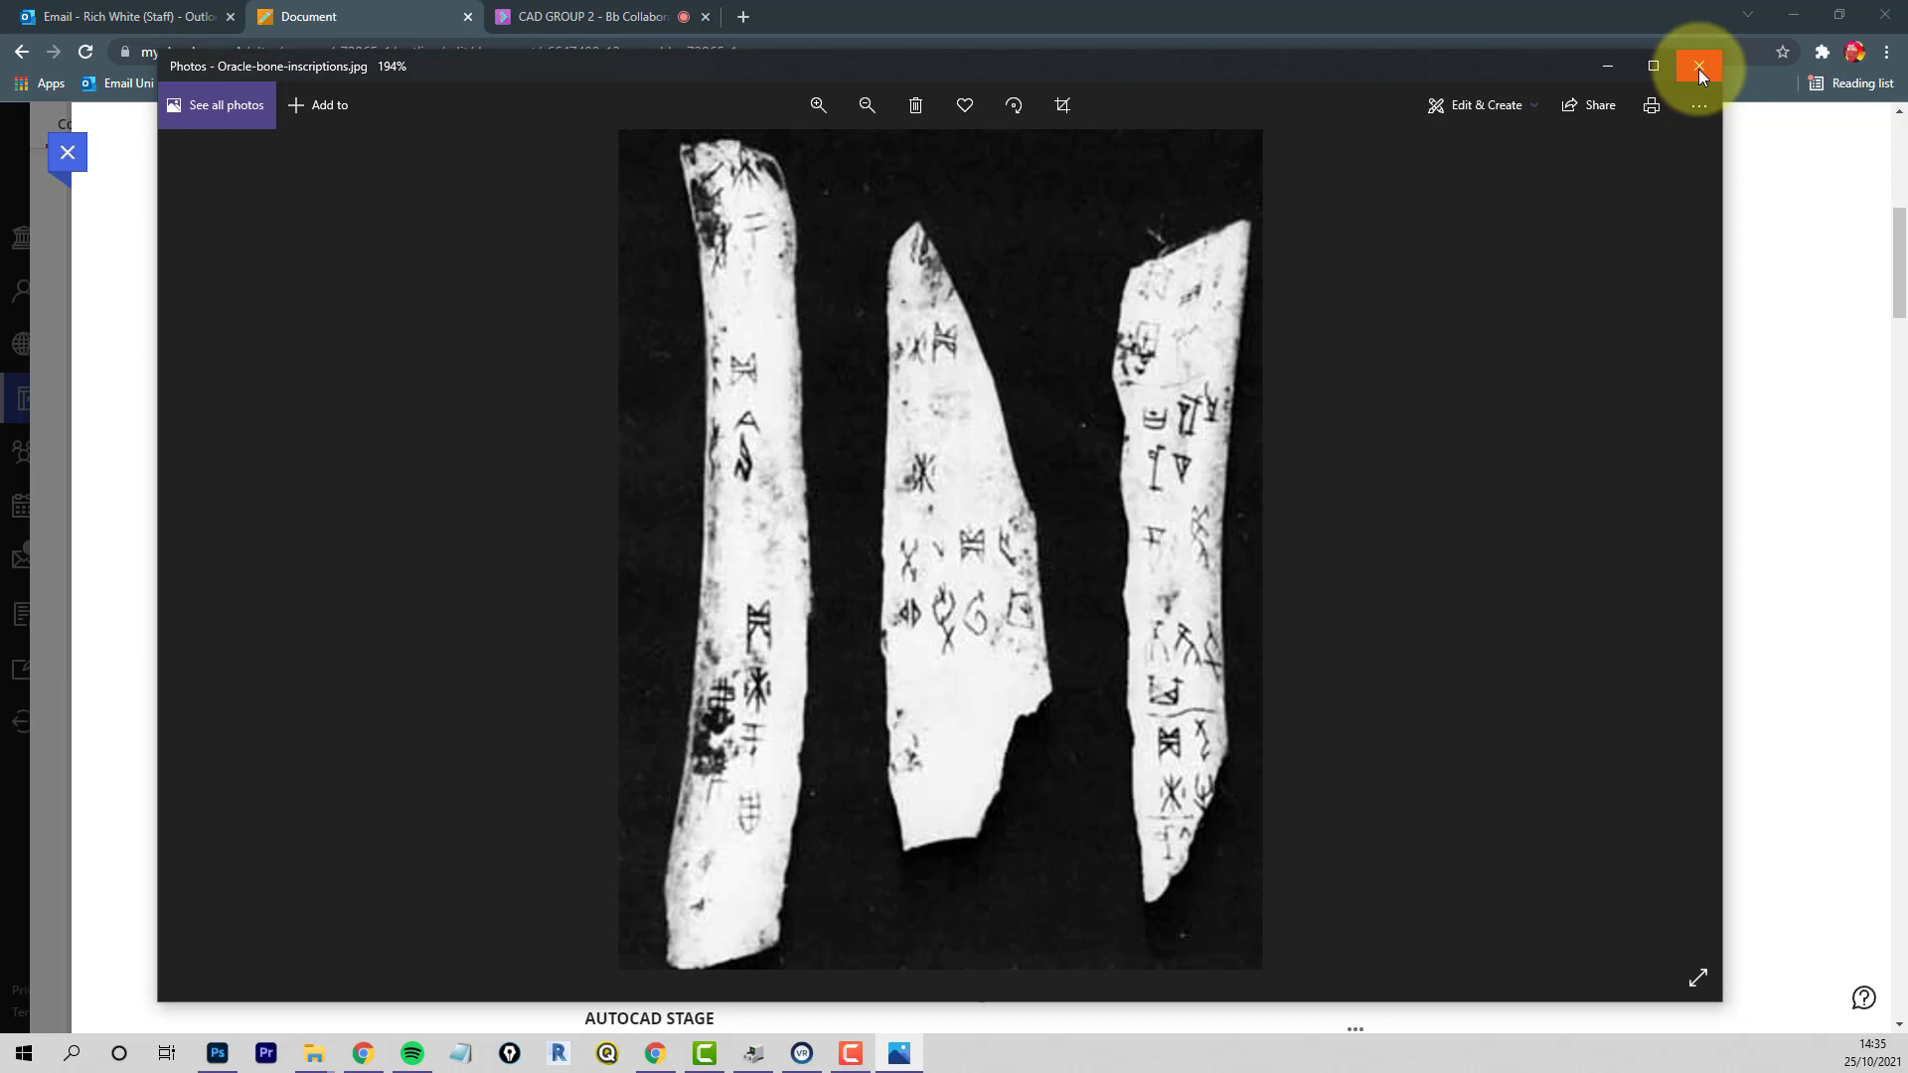
left_click(1697, 68)
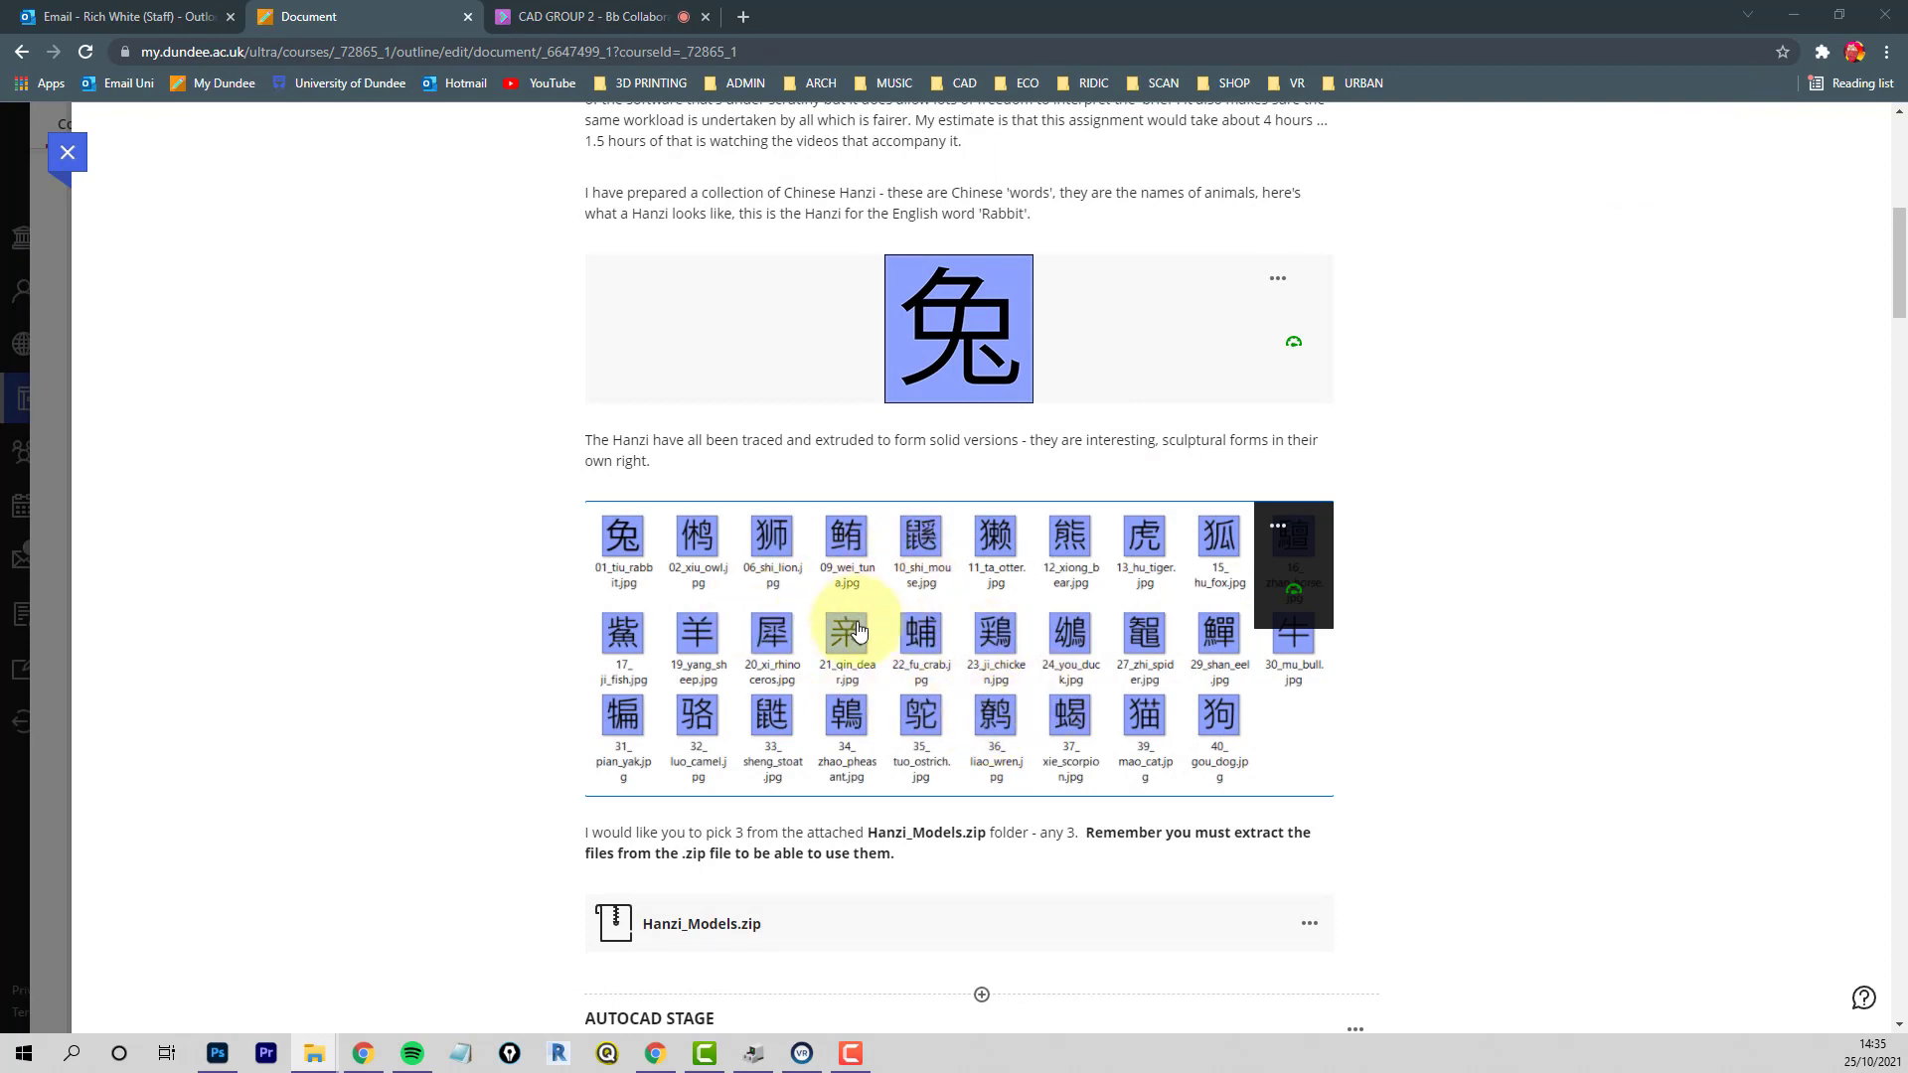
Scroll down and highlight the Hanzi_Models.zip download link
scroll(860, 631, "down", 2)
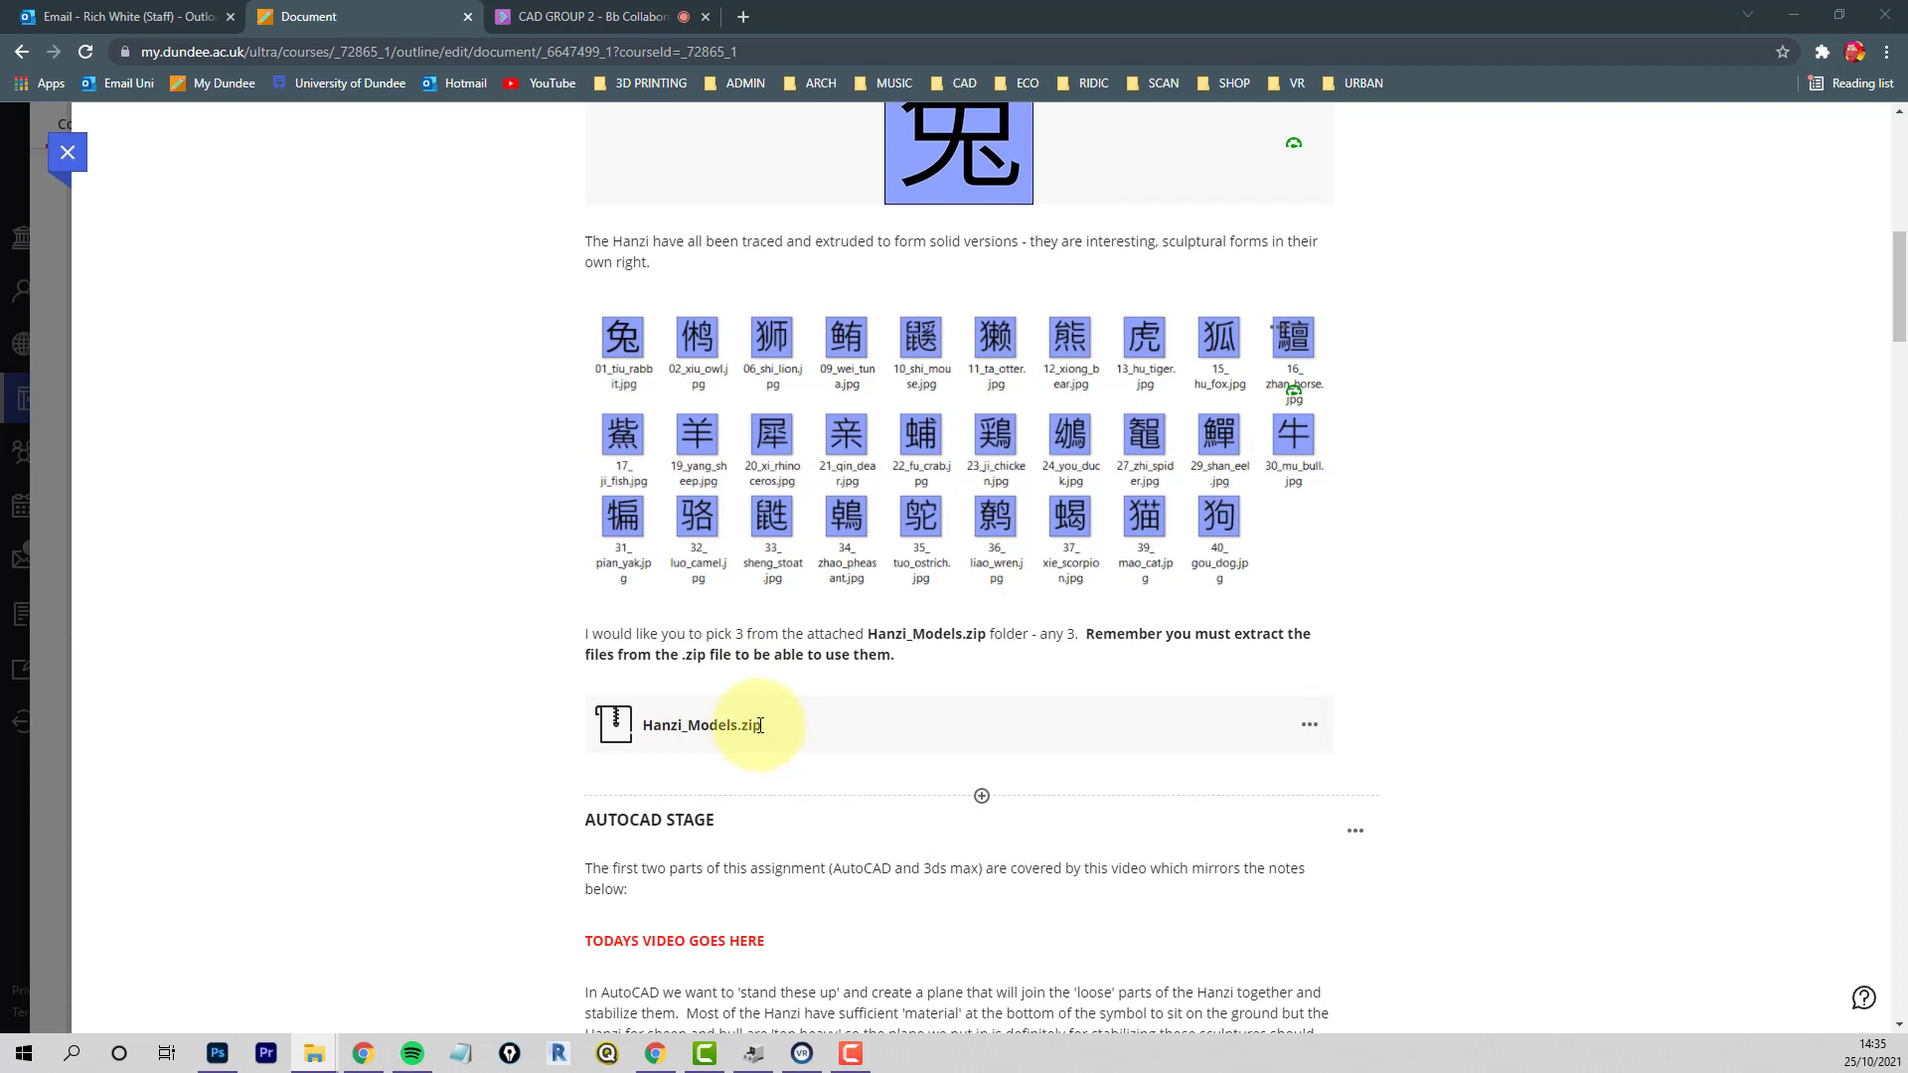
left_click_drag(760, 725, 609, 766)
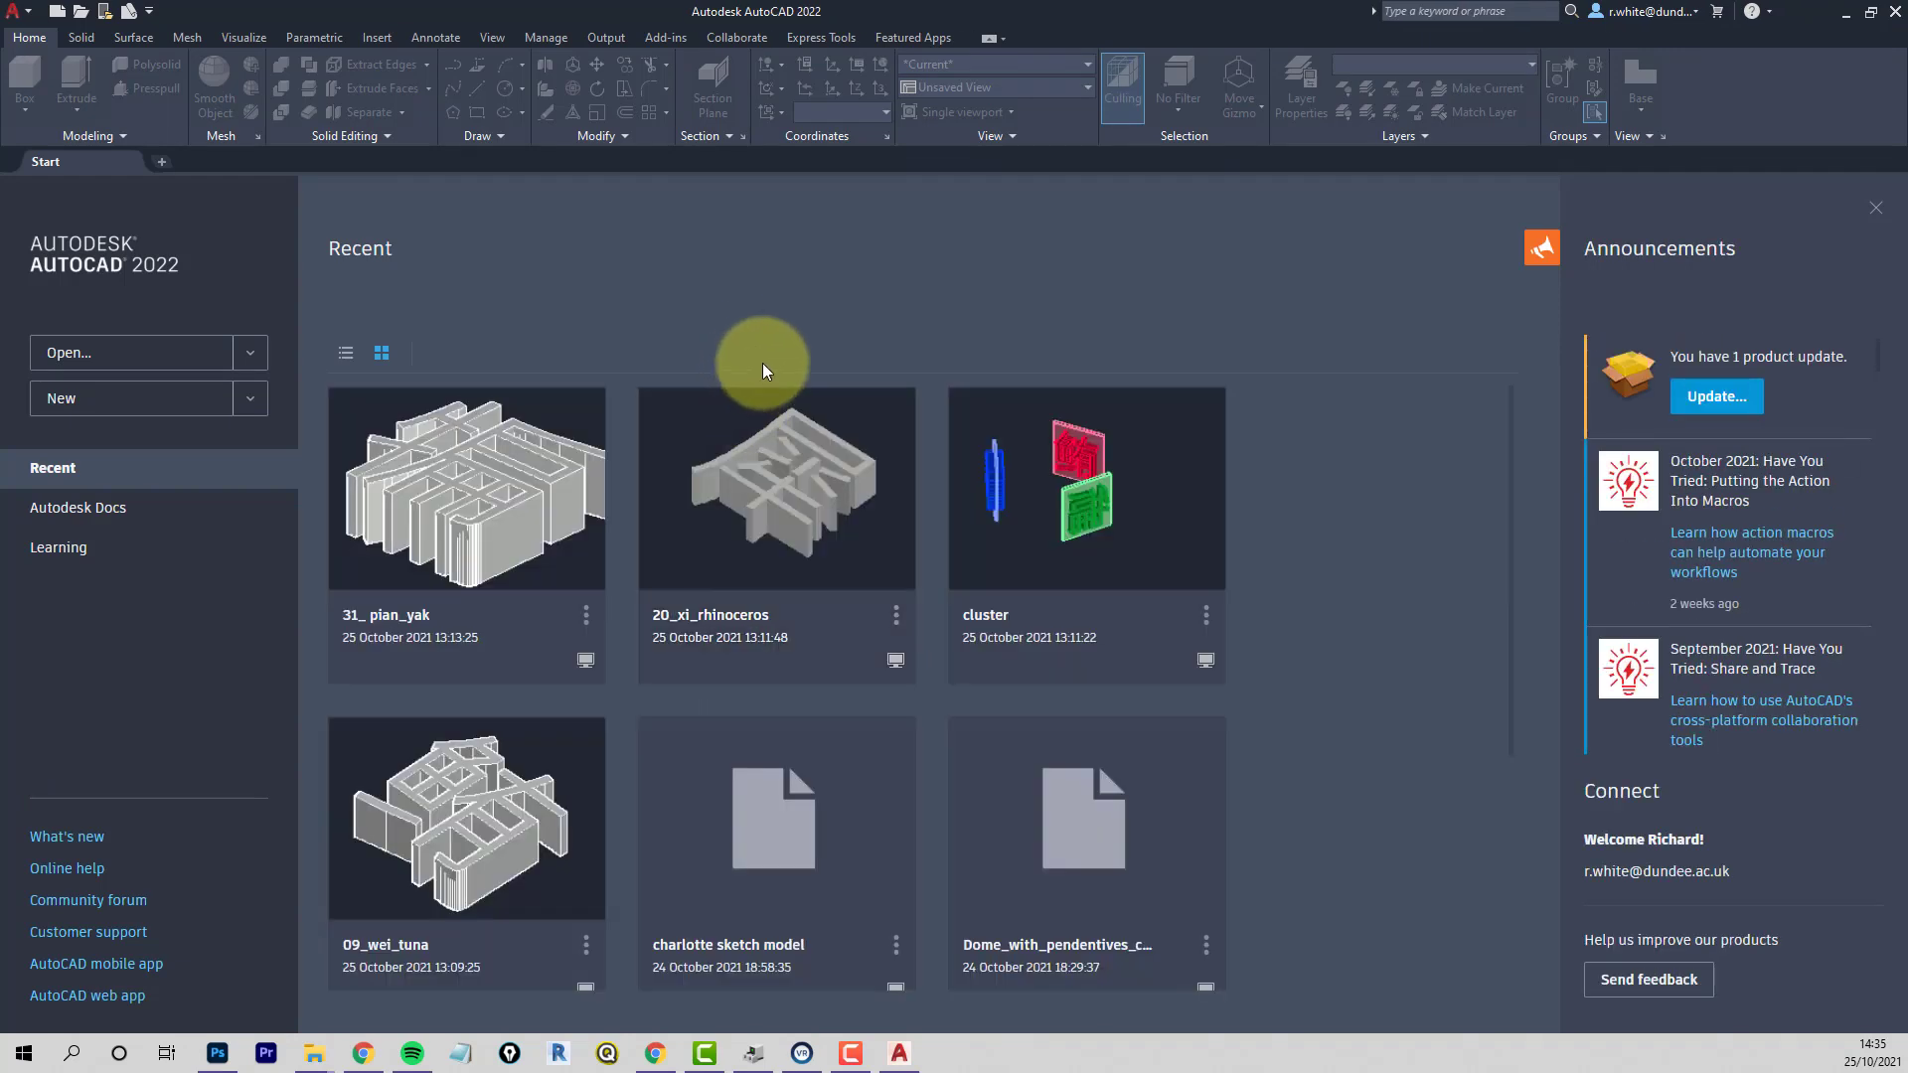
Select 37_xie_scorpion.dwg in the Hanzi_Models folder and open it
left_click(85, 353)
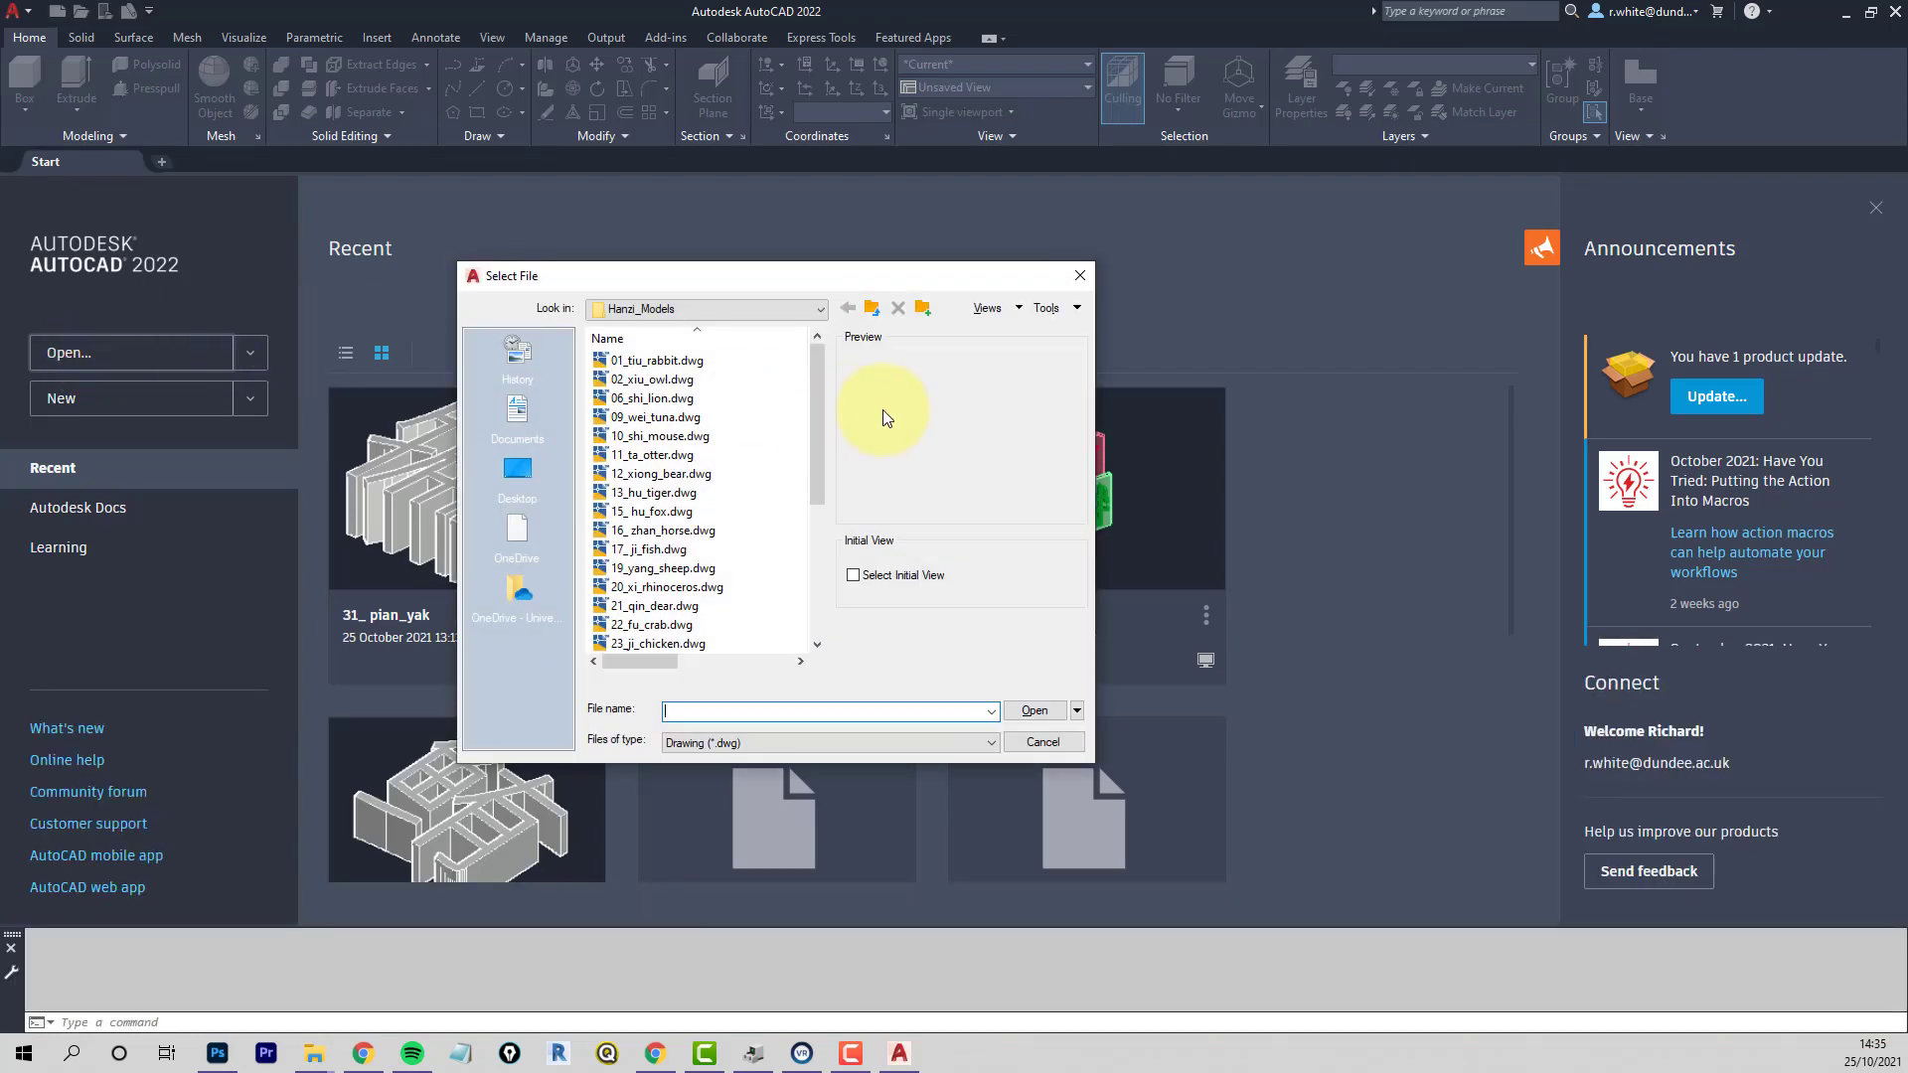
left_click_drag(812, 412, 821, 571)
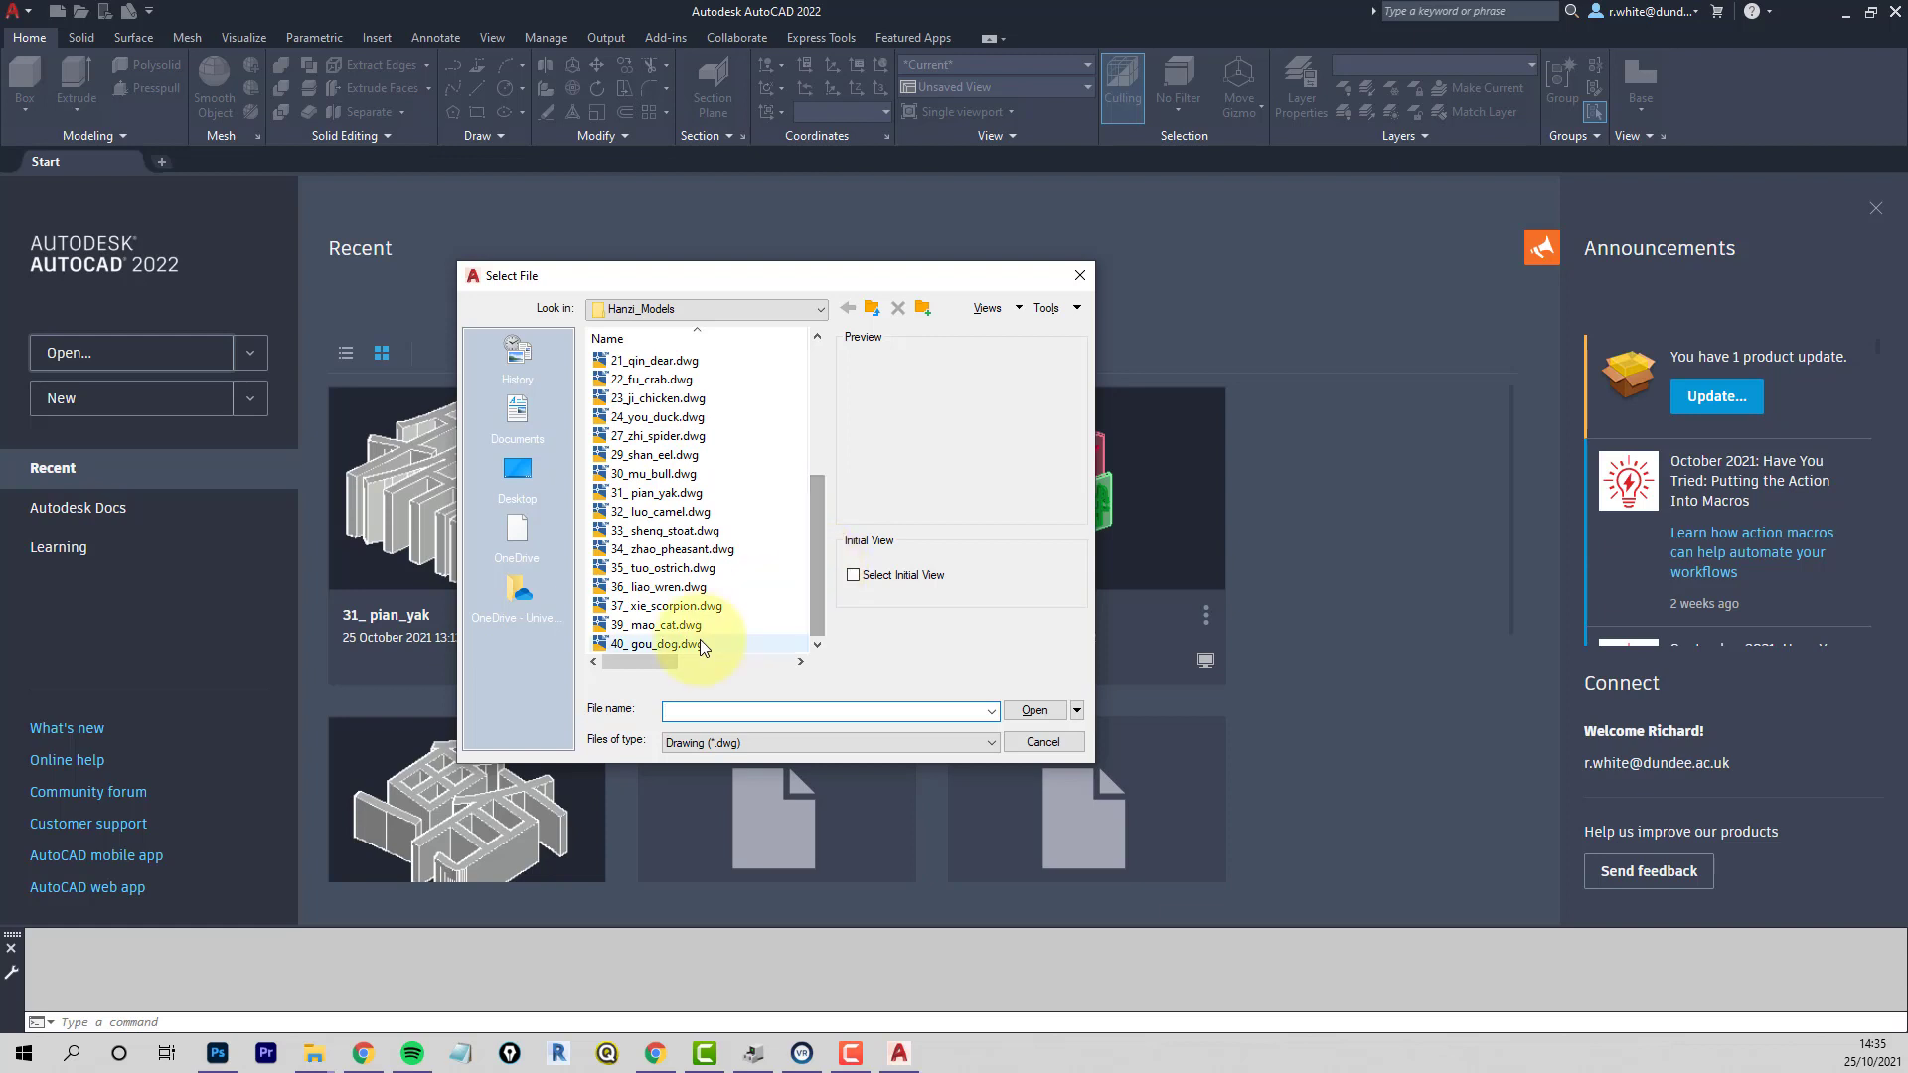
left_click(652, 607)
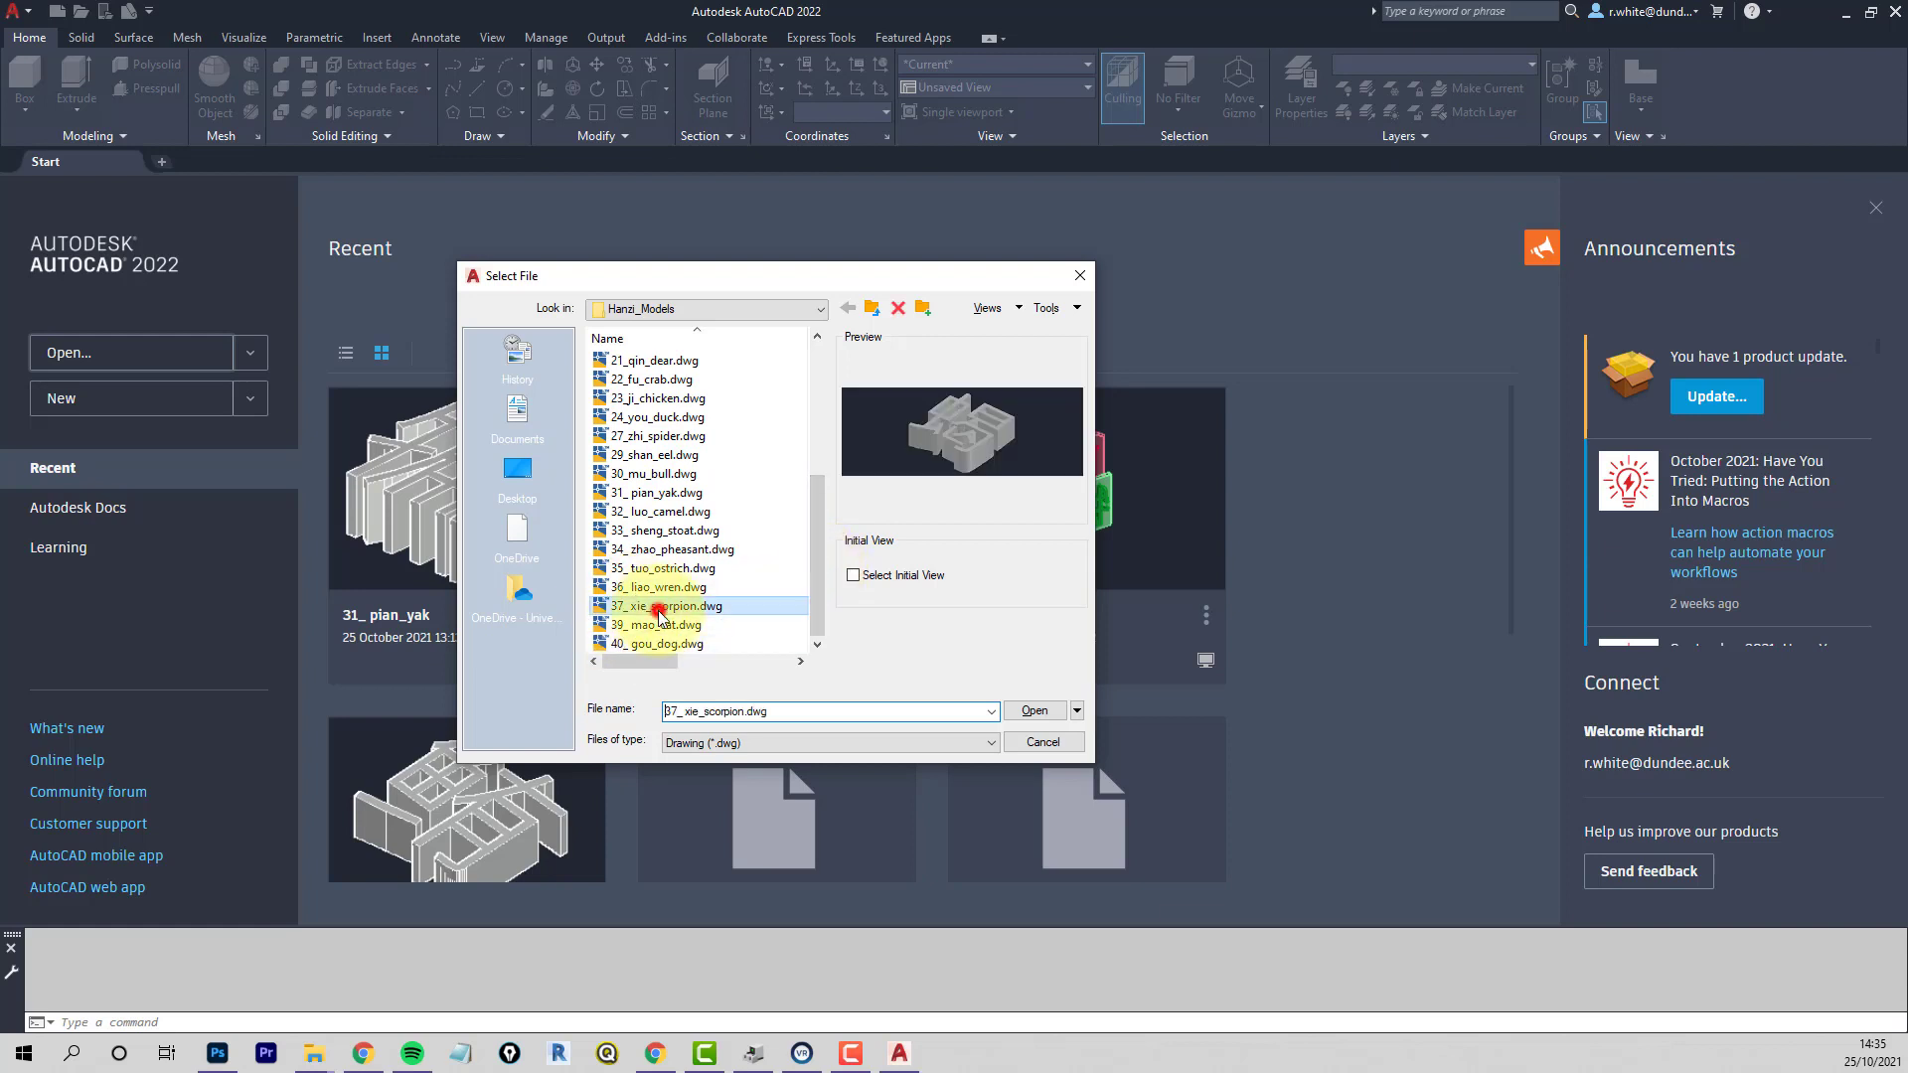
left_click(1030, 713)
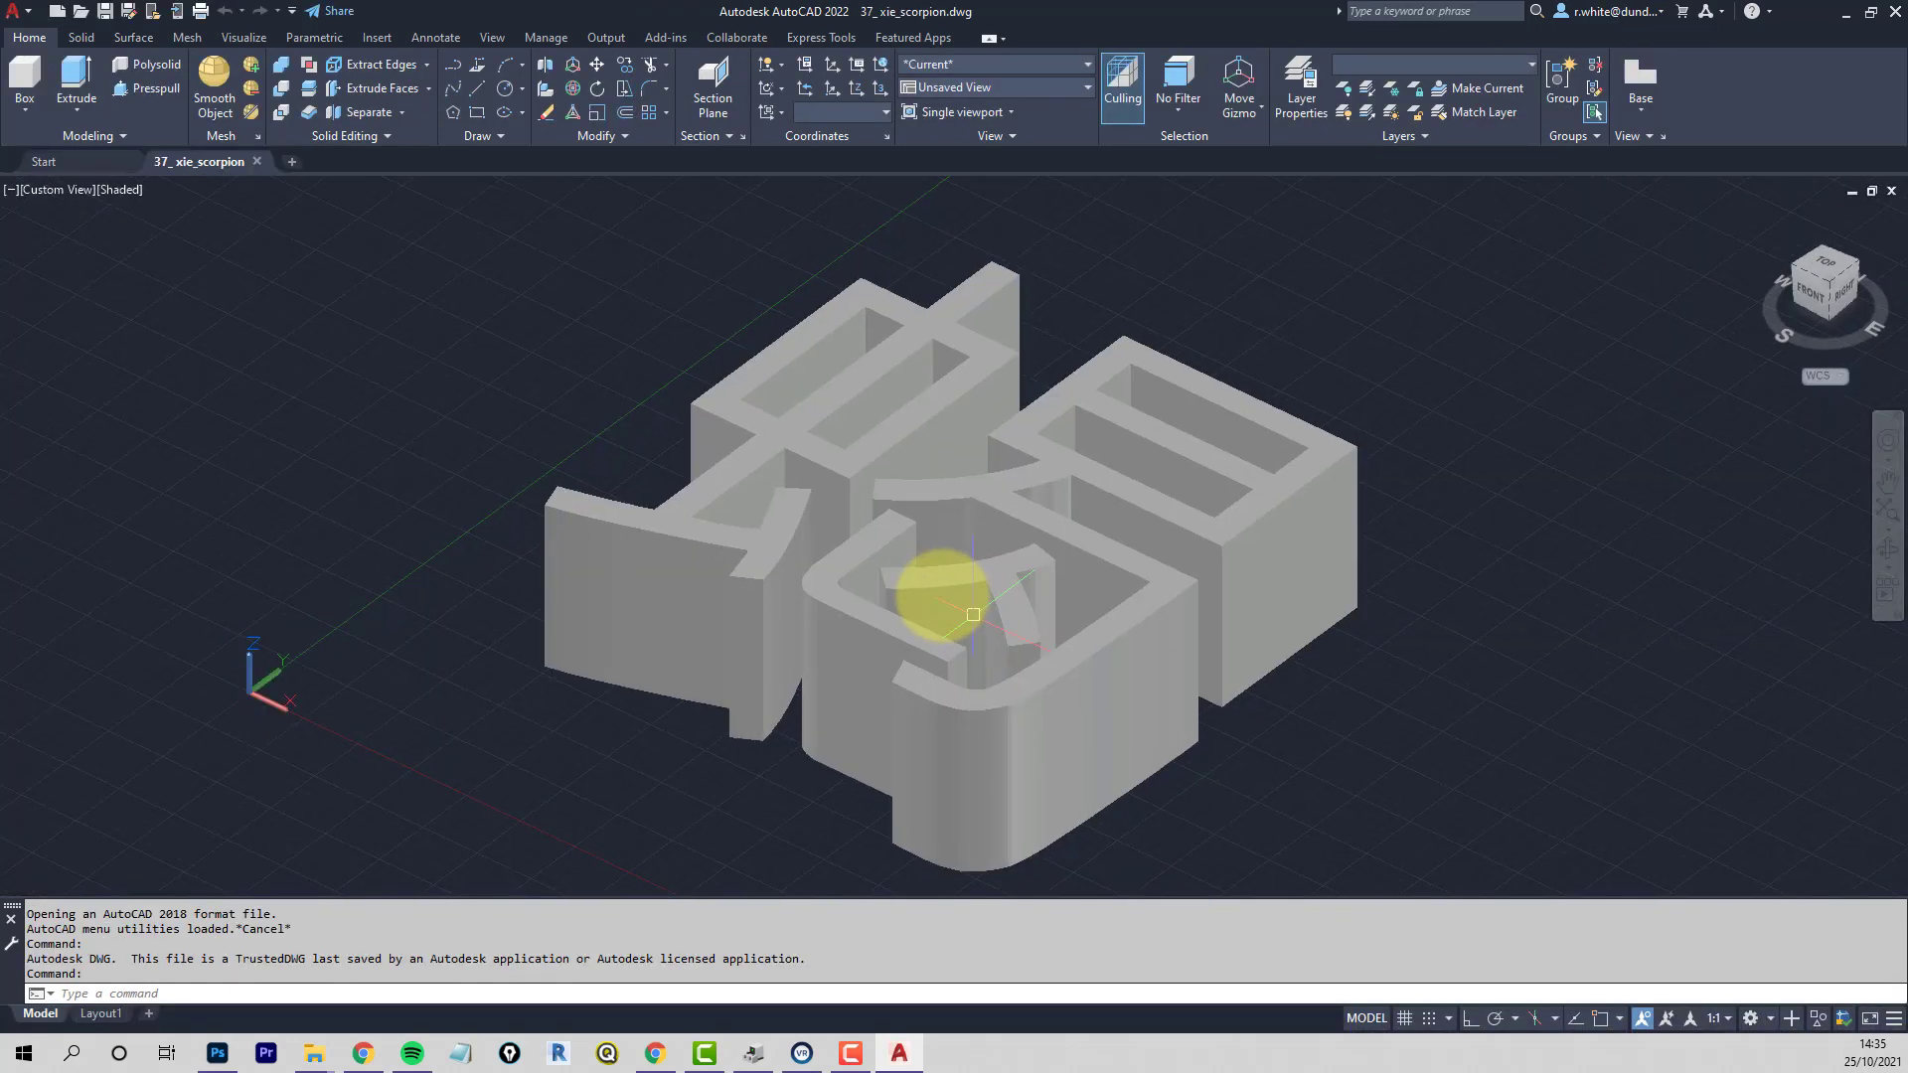
Set the viewport visual style to Shaded with edges
scroll(973, 615, "down", 4)
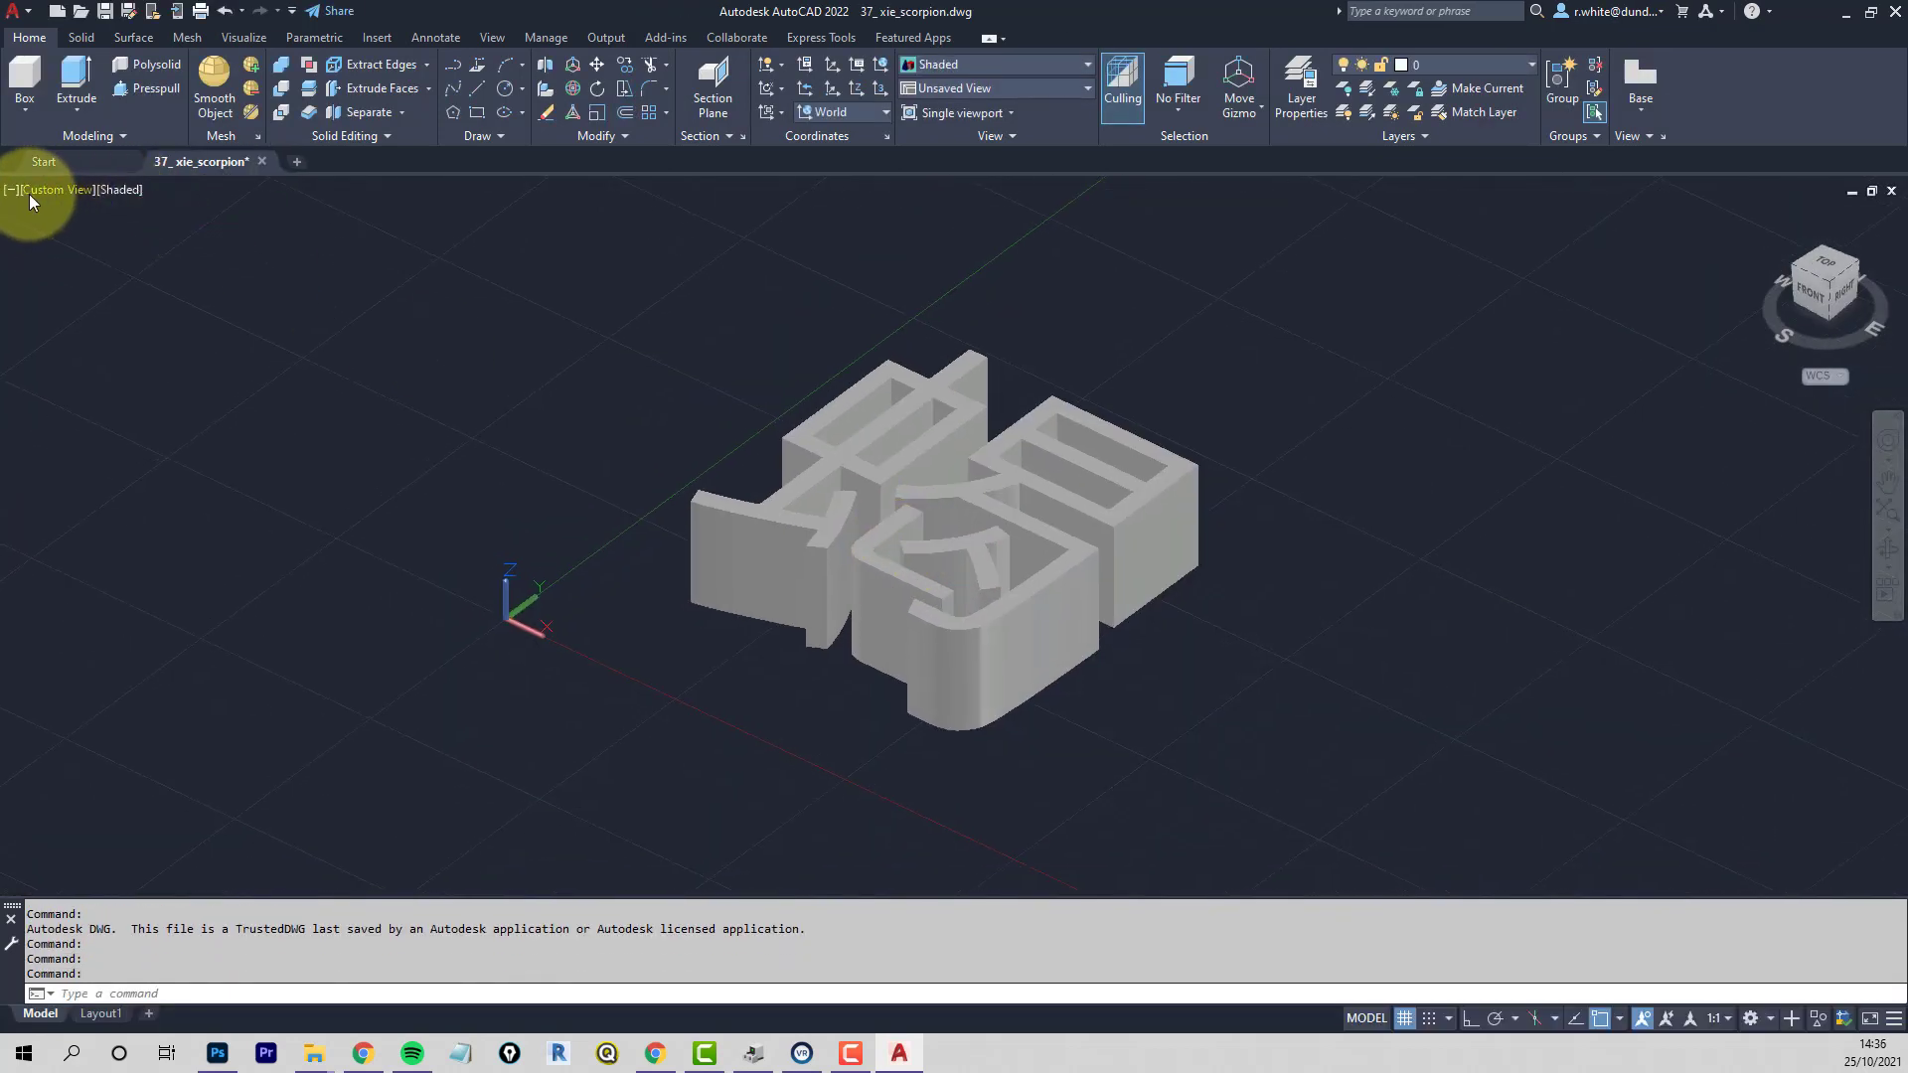
left_click(118, 188)
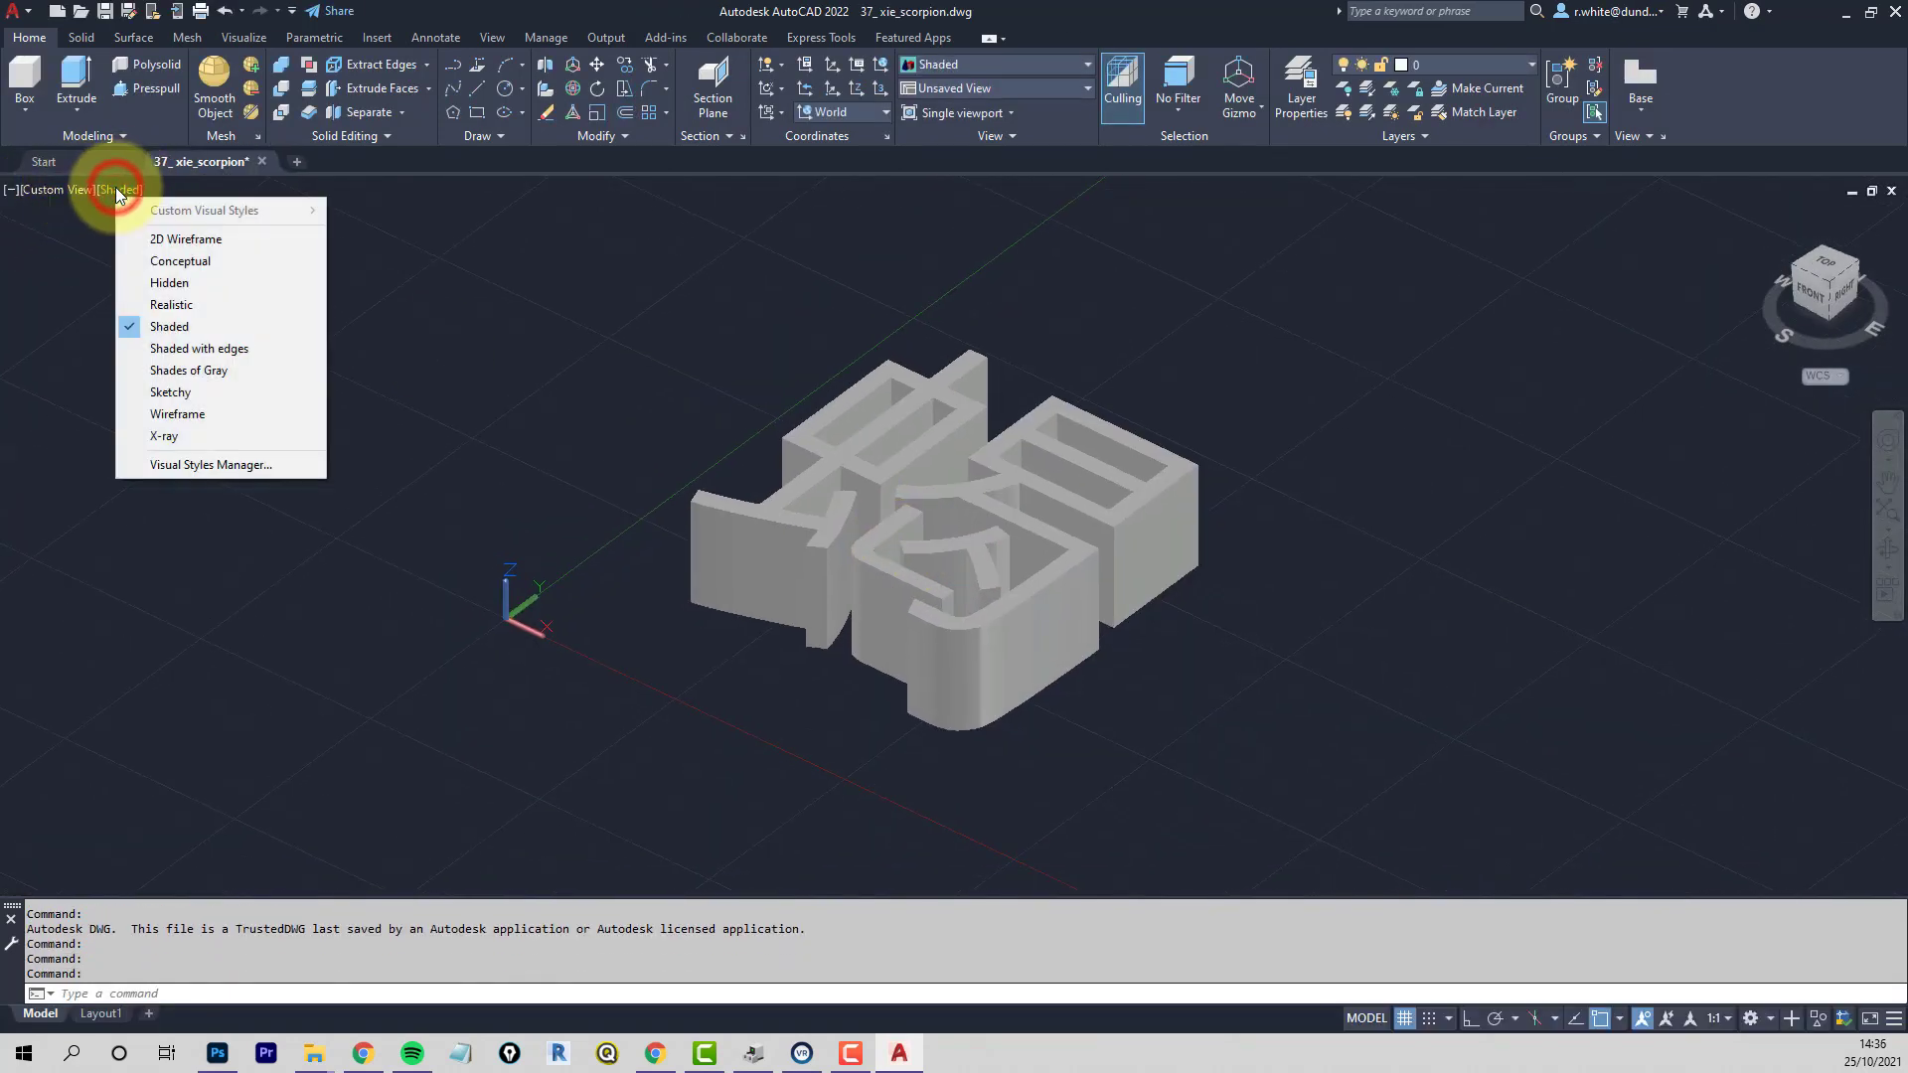
left_click(183, 348)
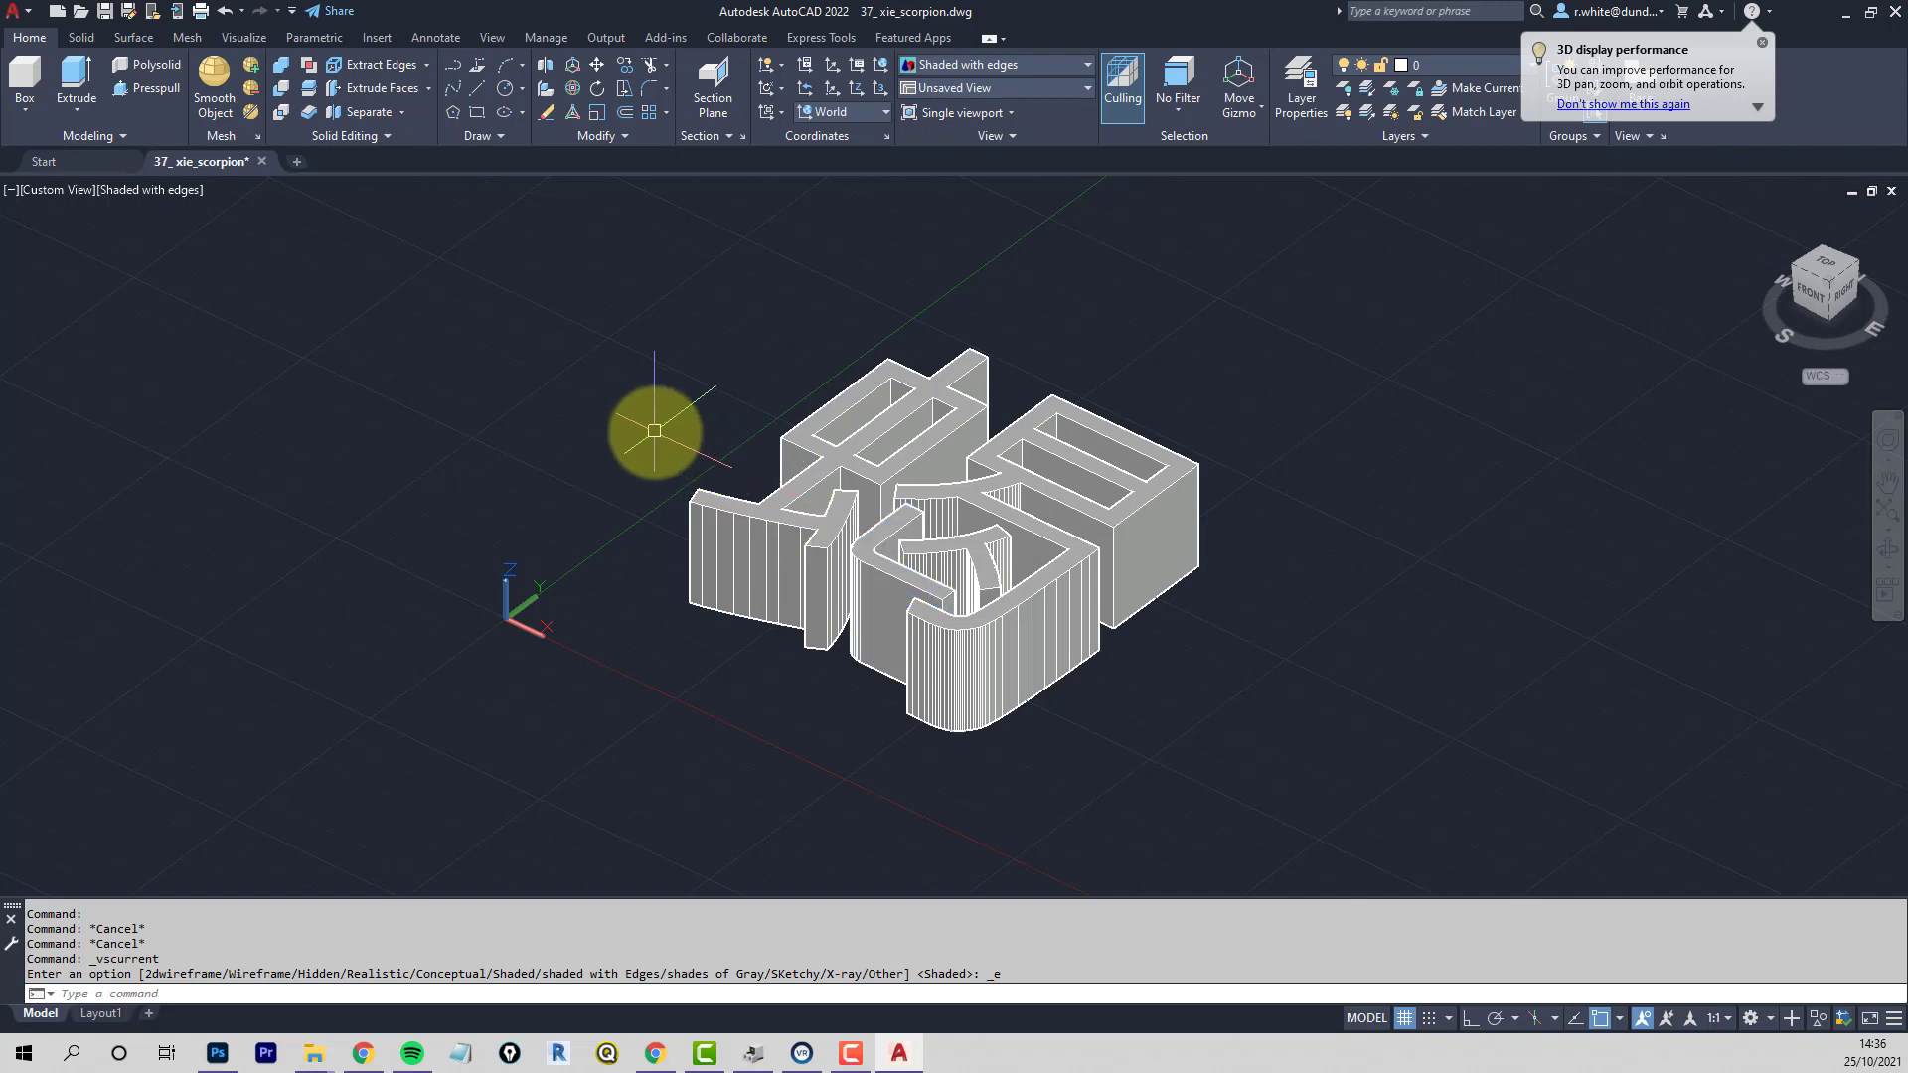
Switch the UCS from World to the Right preset
left_click(1773, 1023)
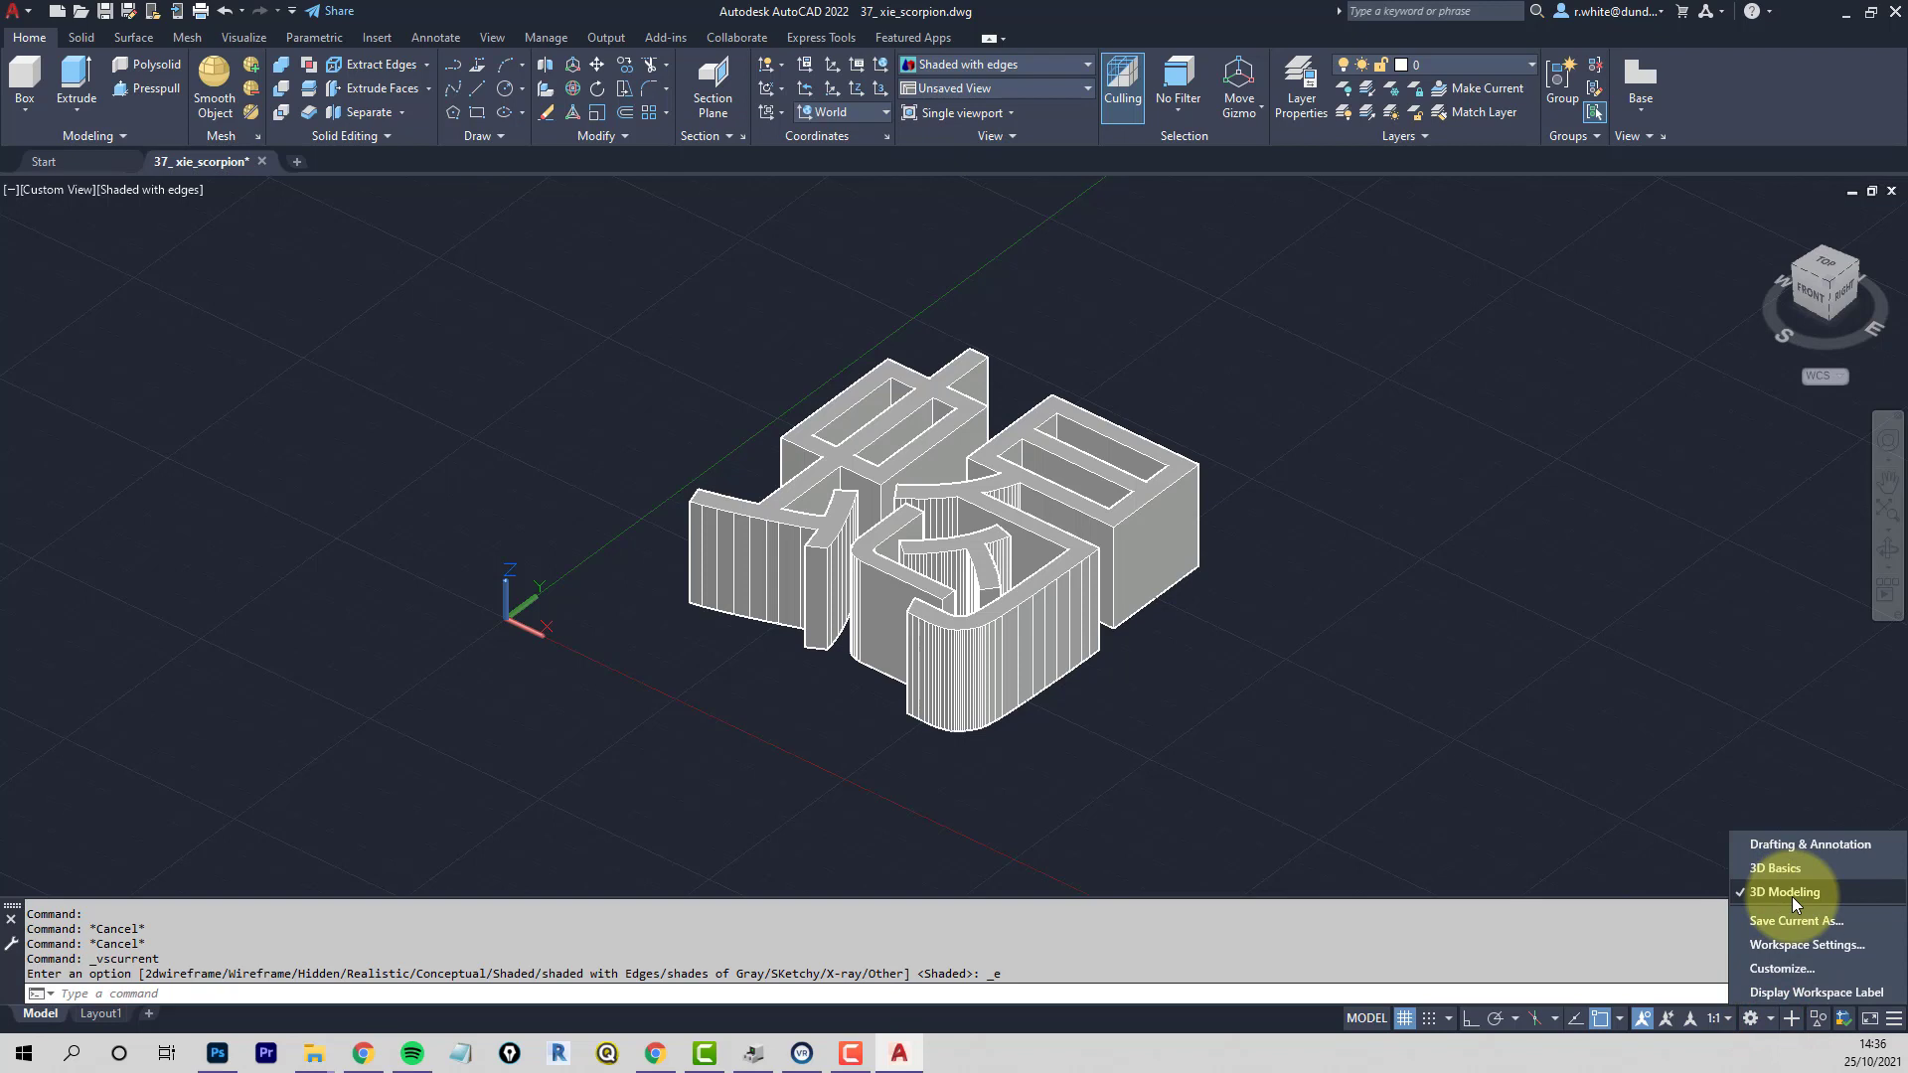
left_click(880, 111)
left_click(882, 117)
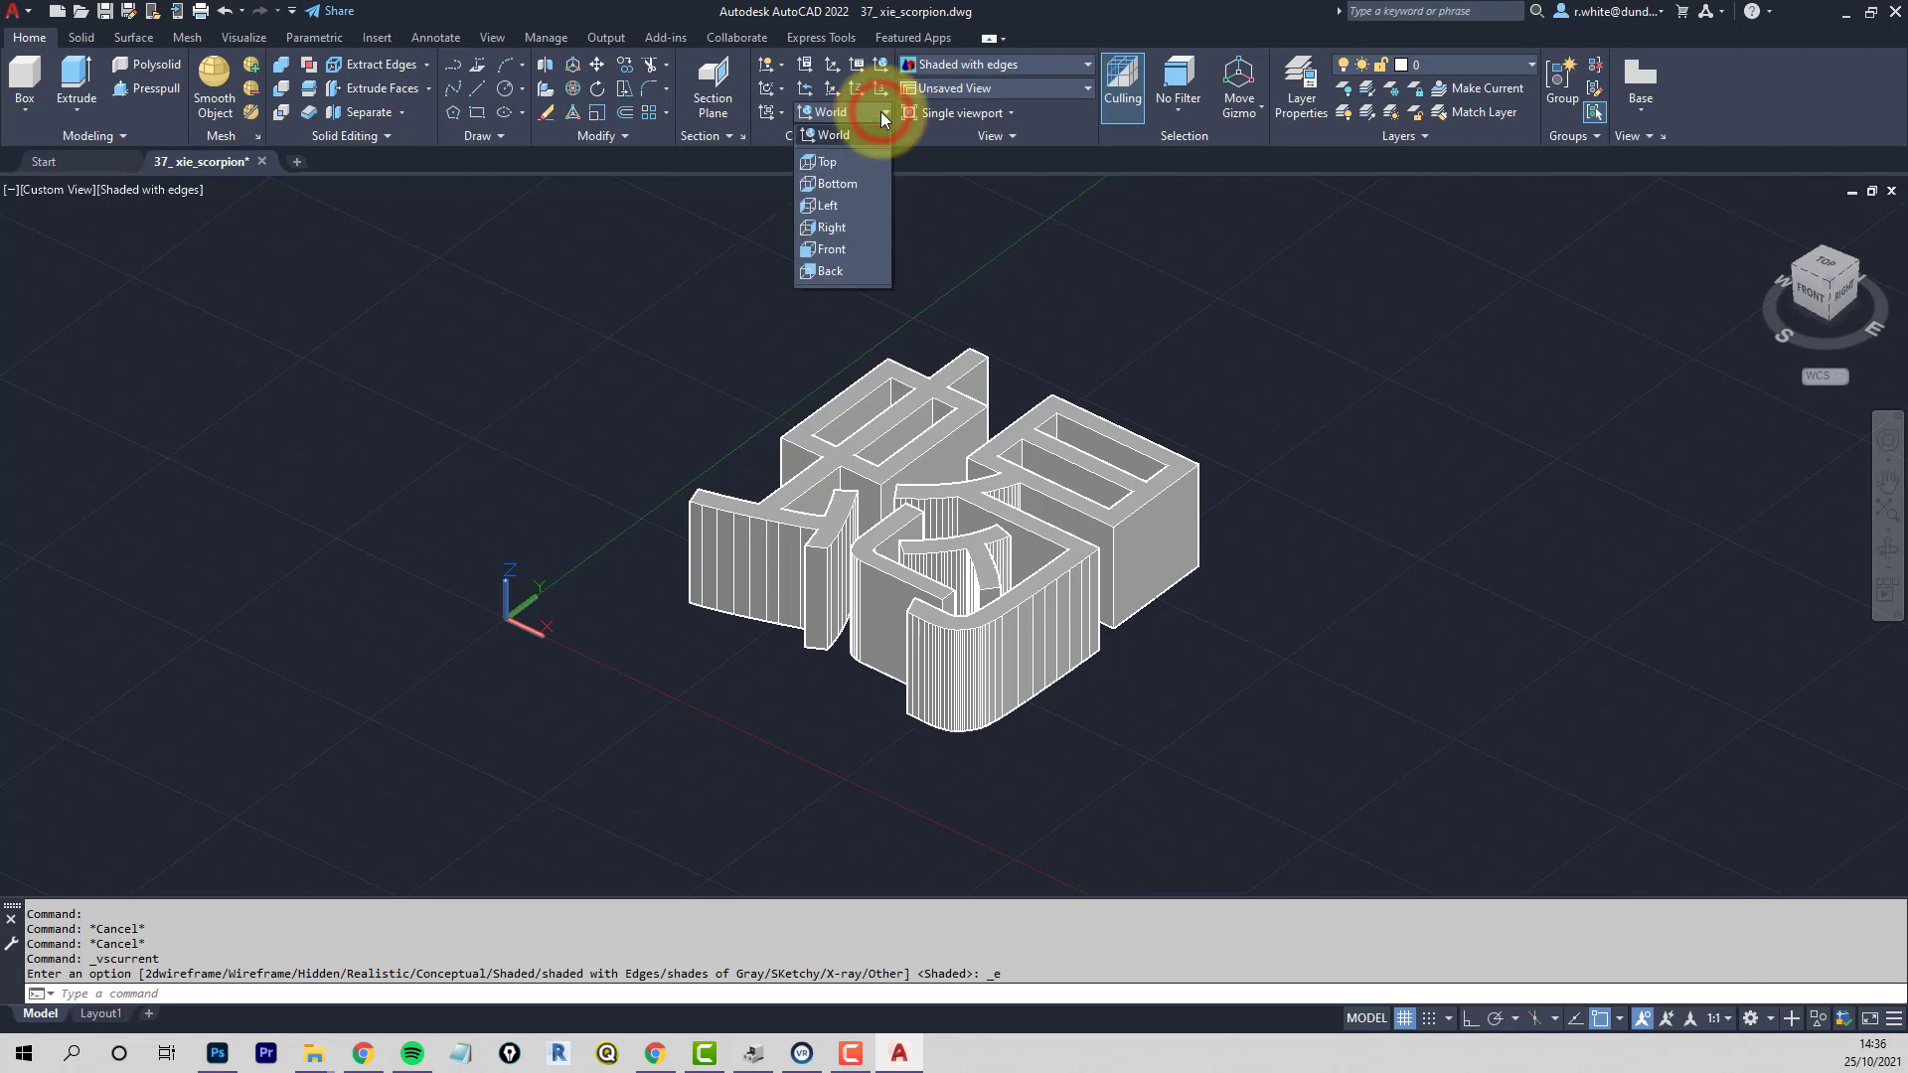
left_click(849, 227)
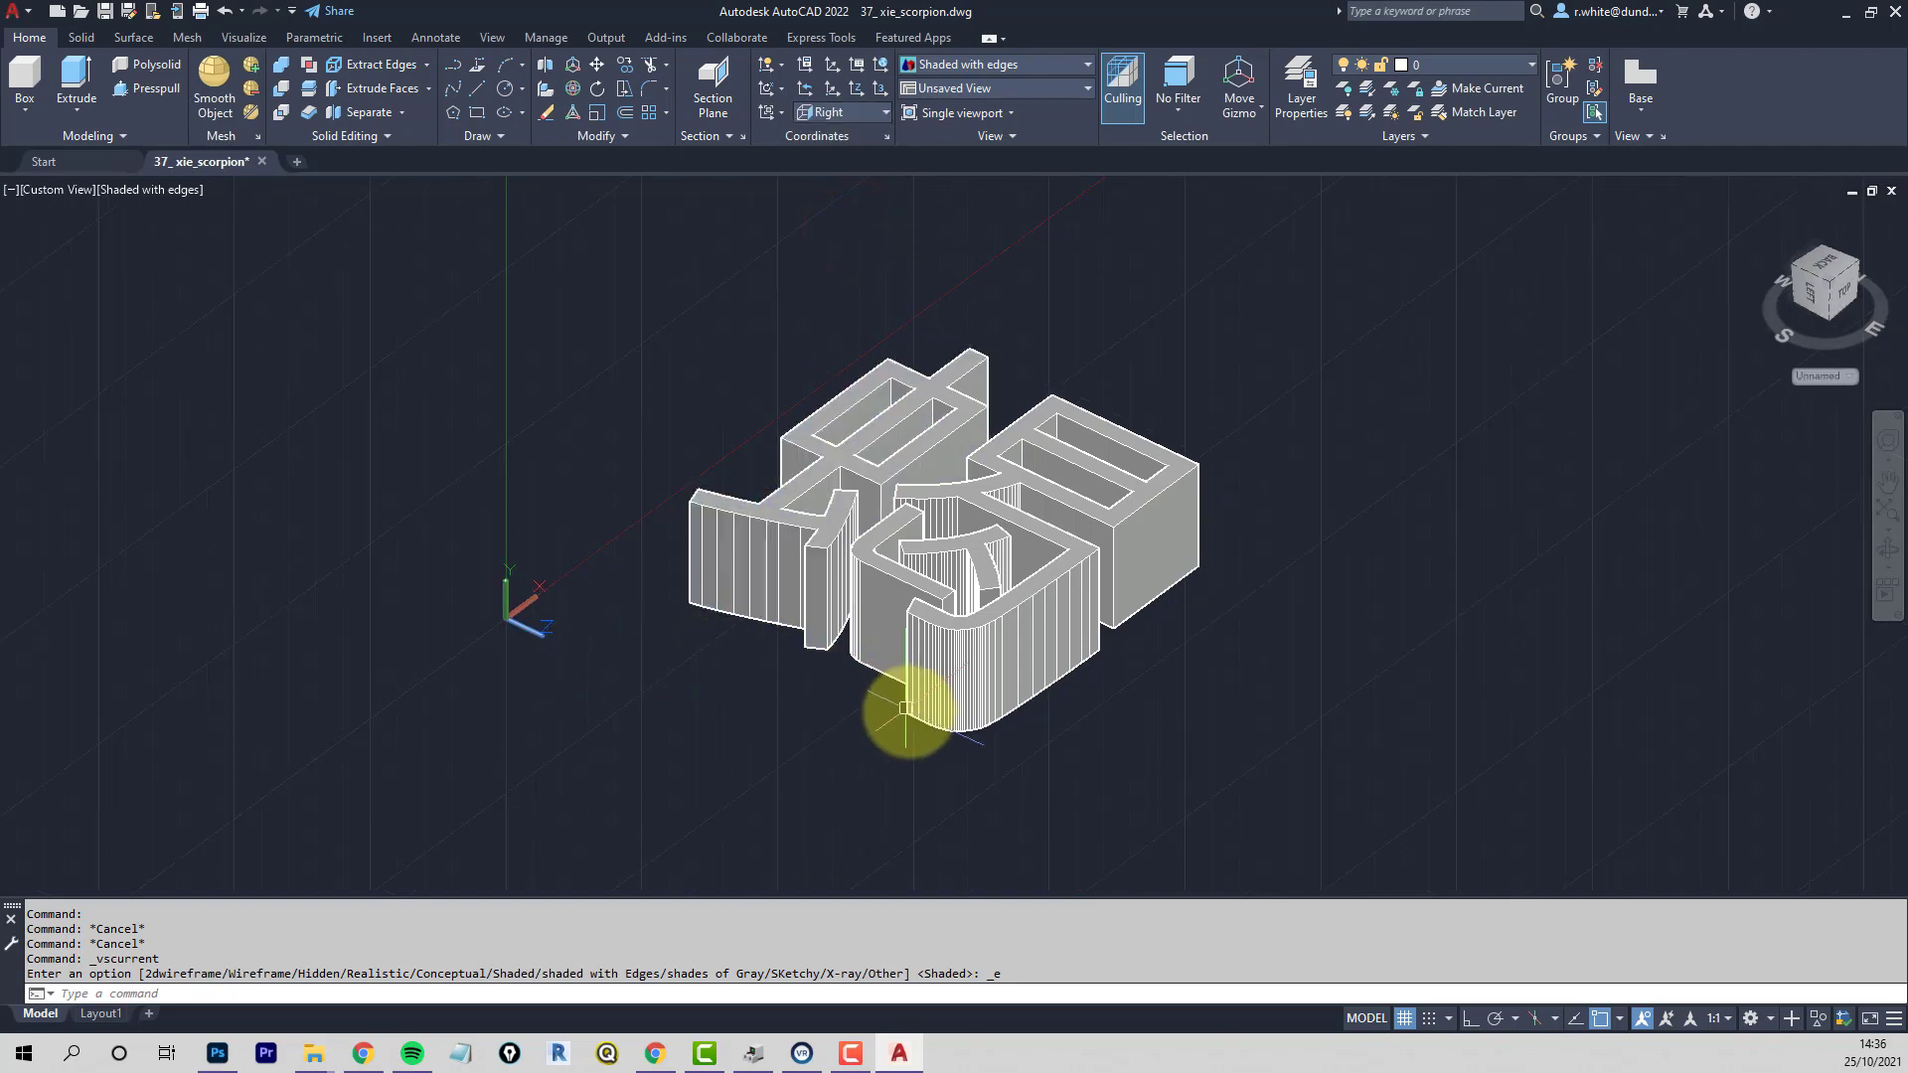
Rotate the four scorpion solids 90° about their bottom corner with Ortho on
left_click(597, 87)
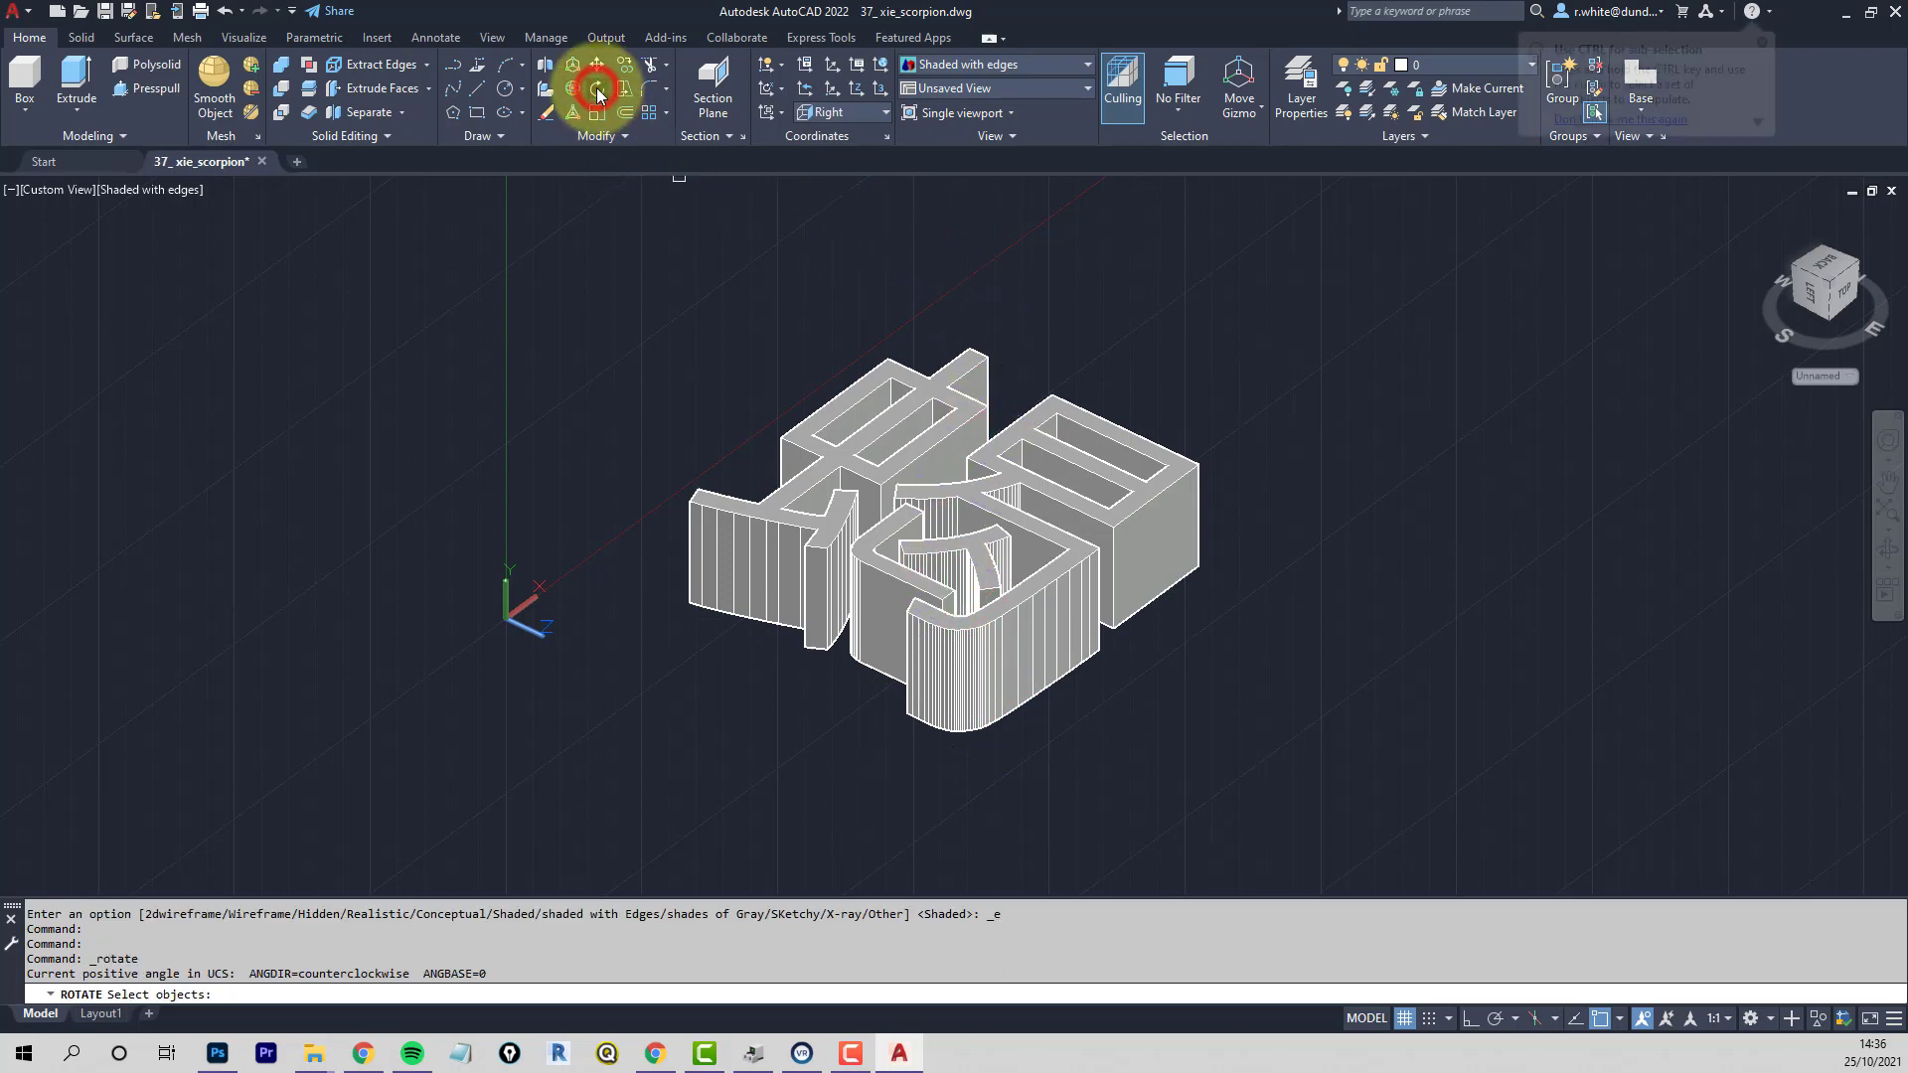
left_click(613, 223)
left_click(1265, 792)
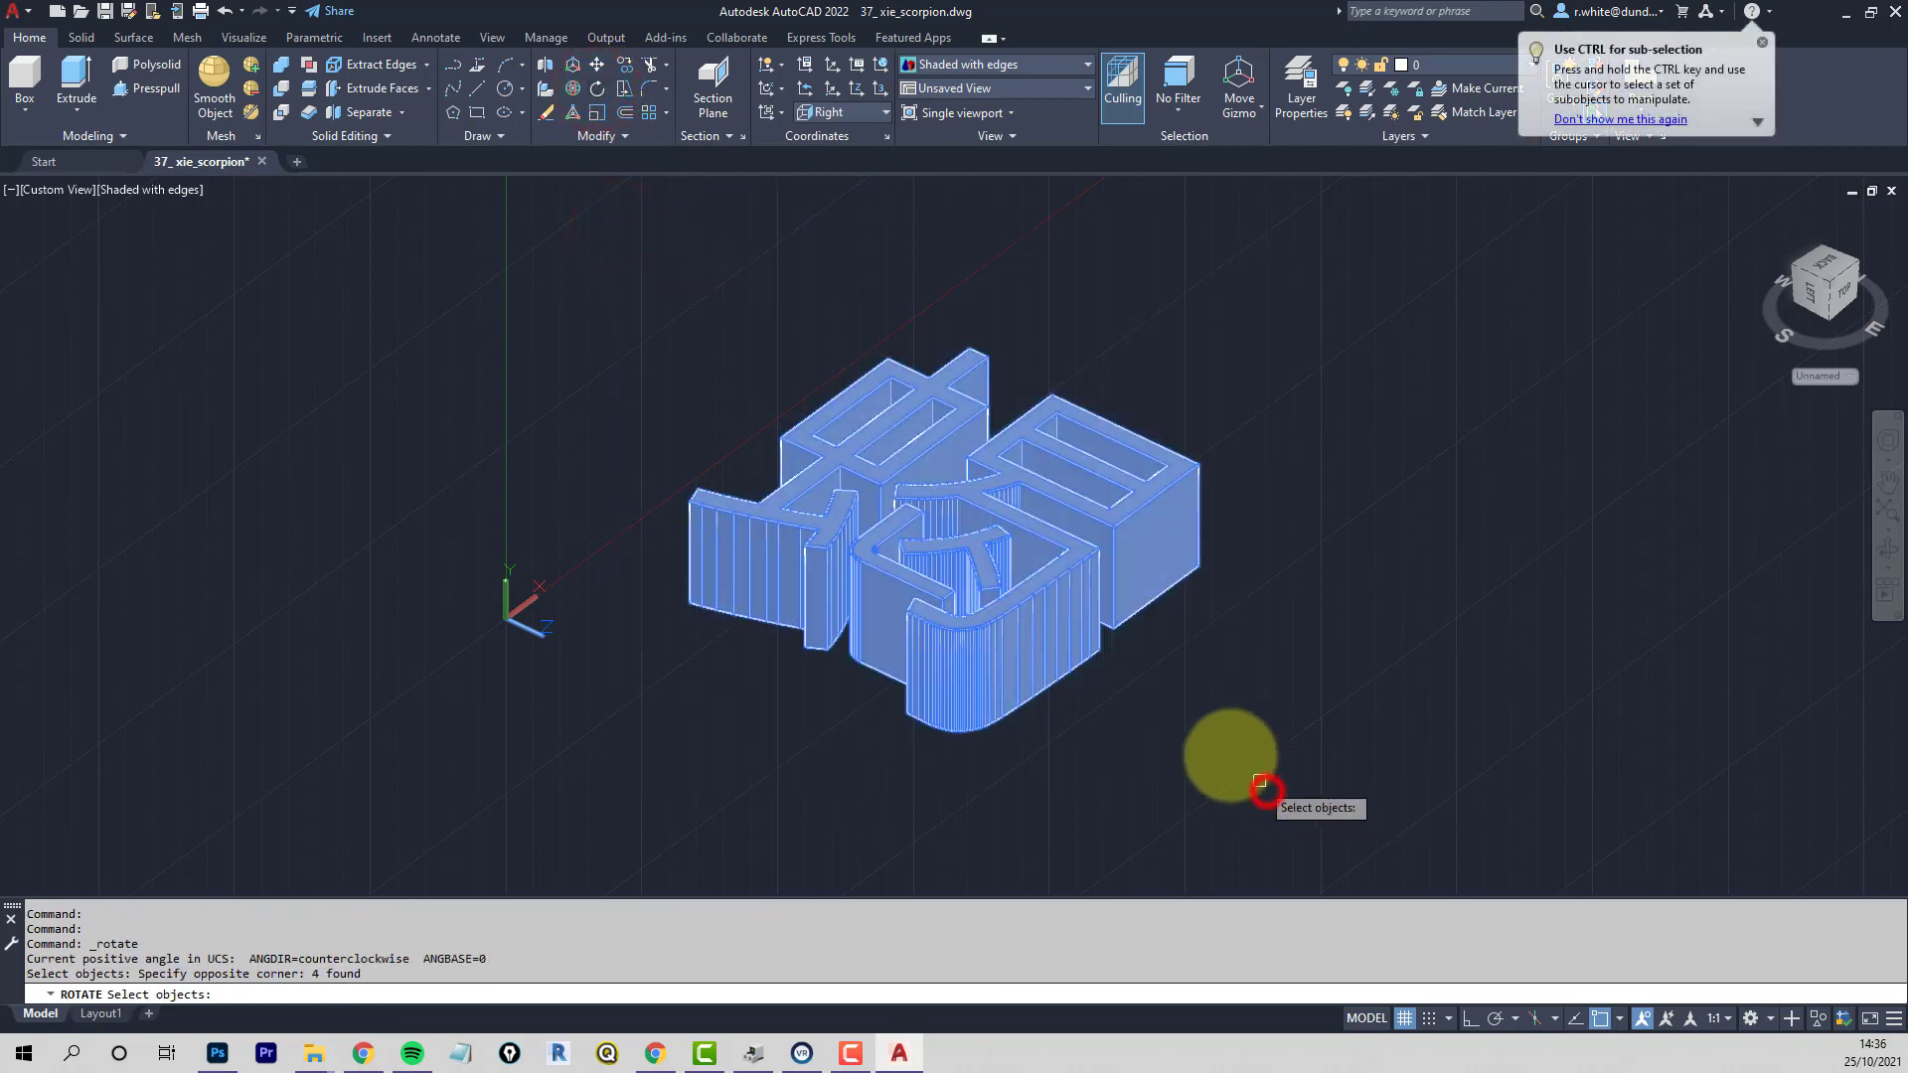
key("Return")
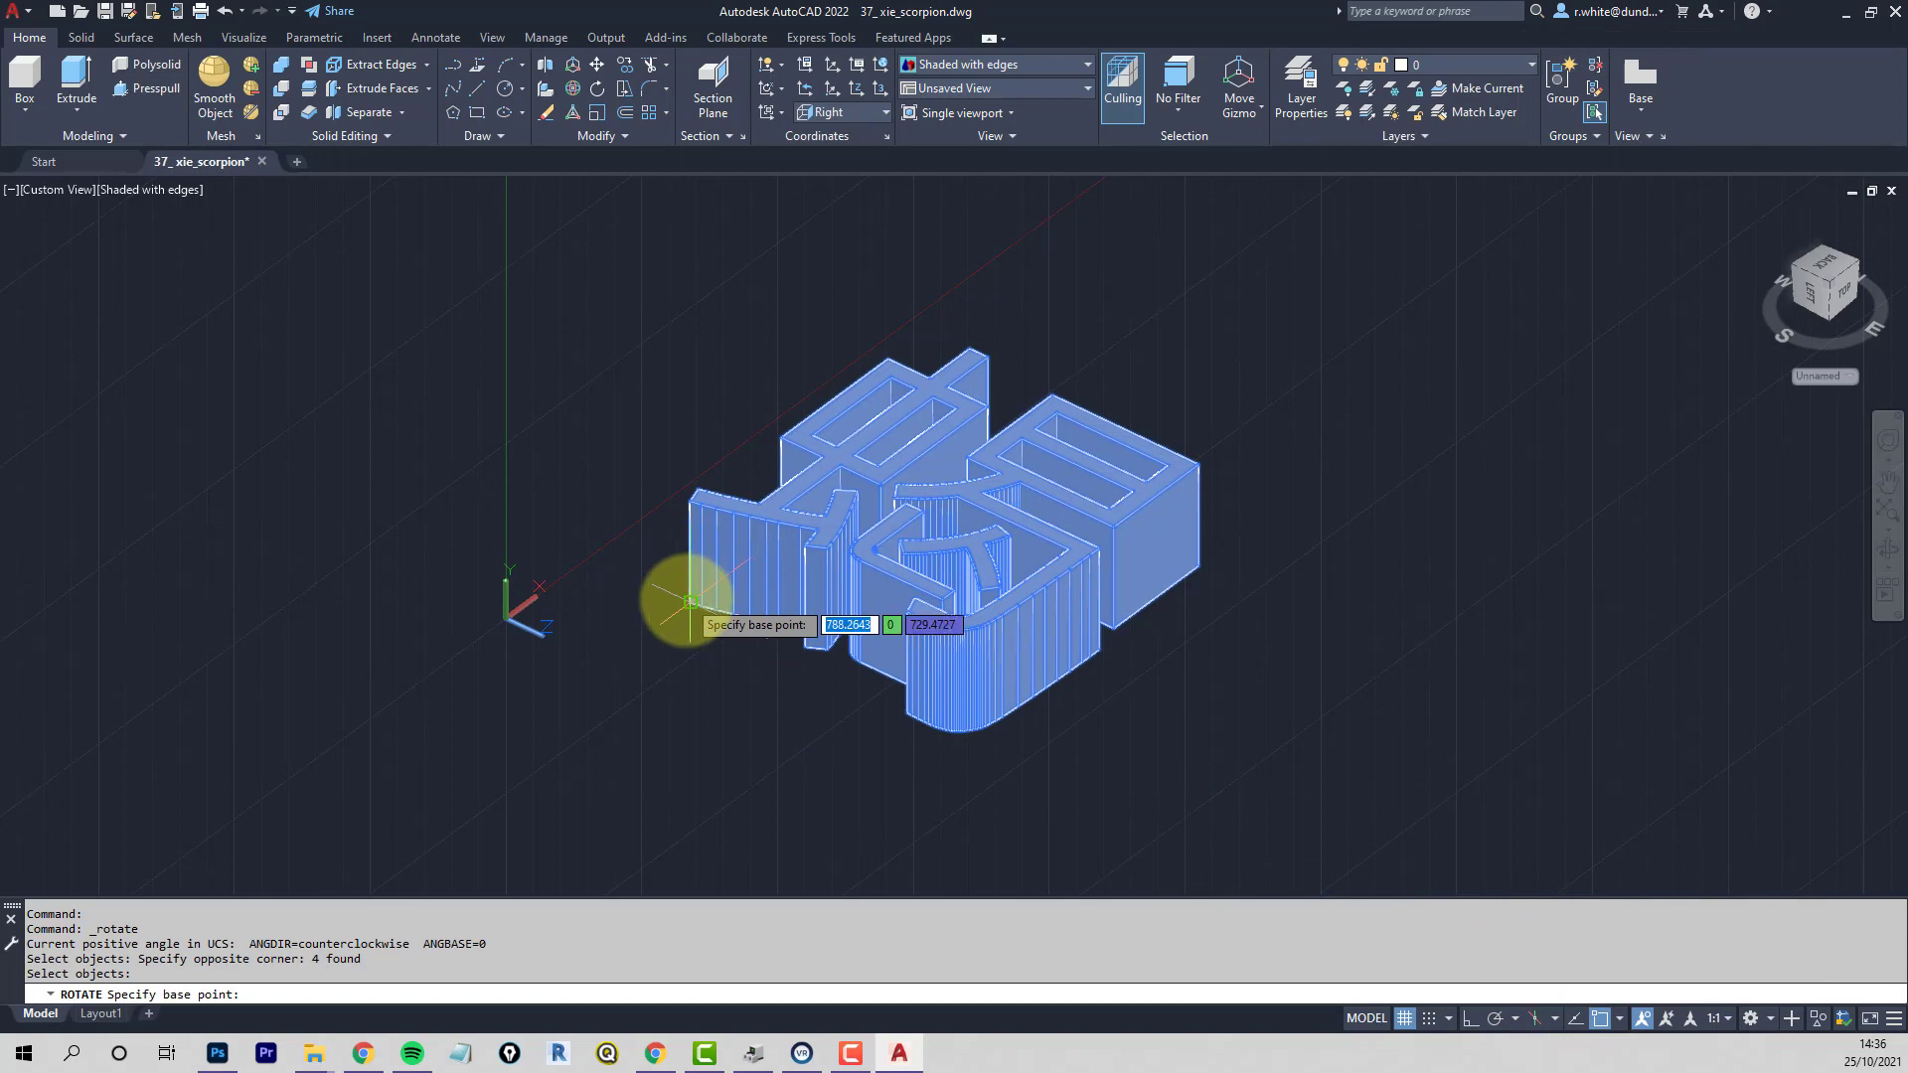
left_click(906, 713)
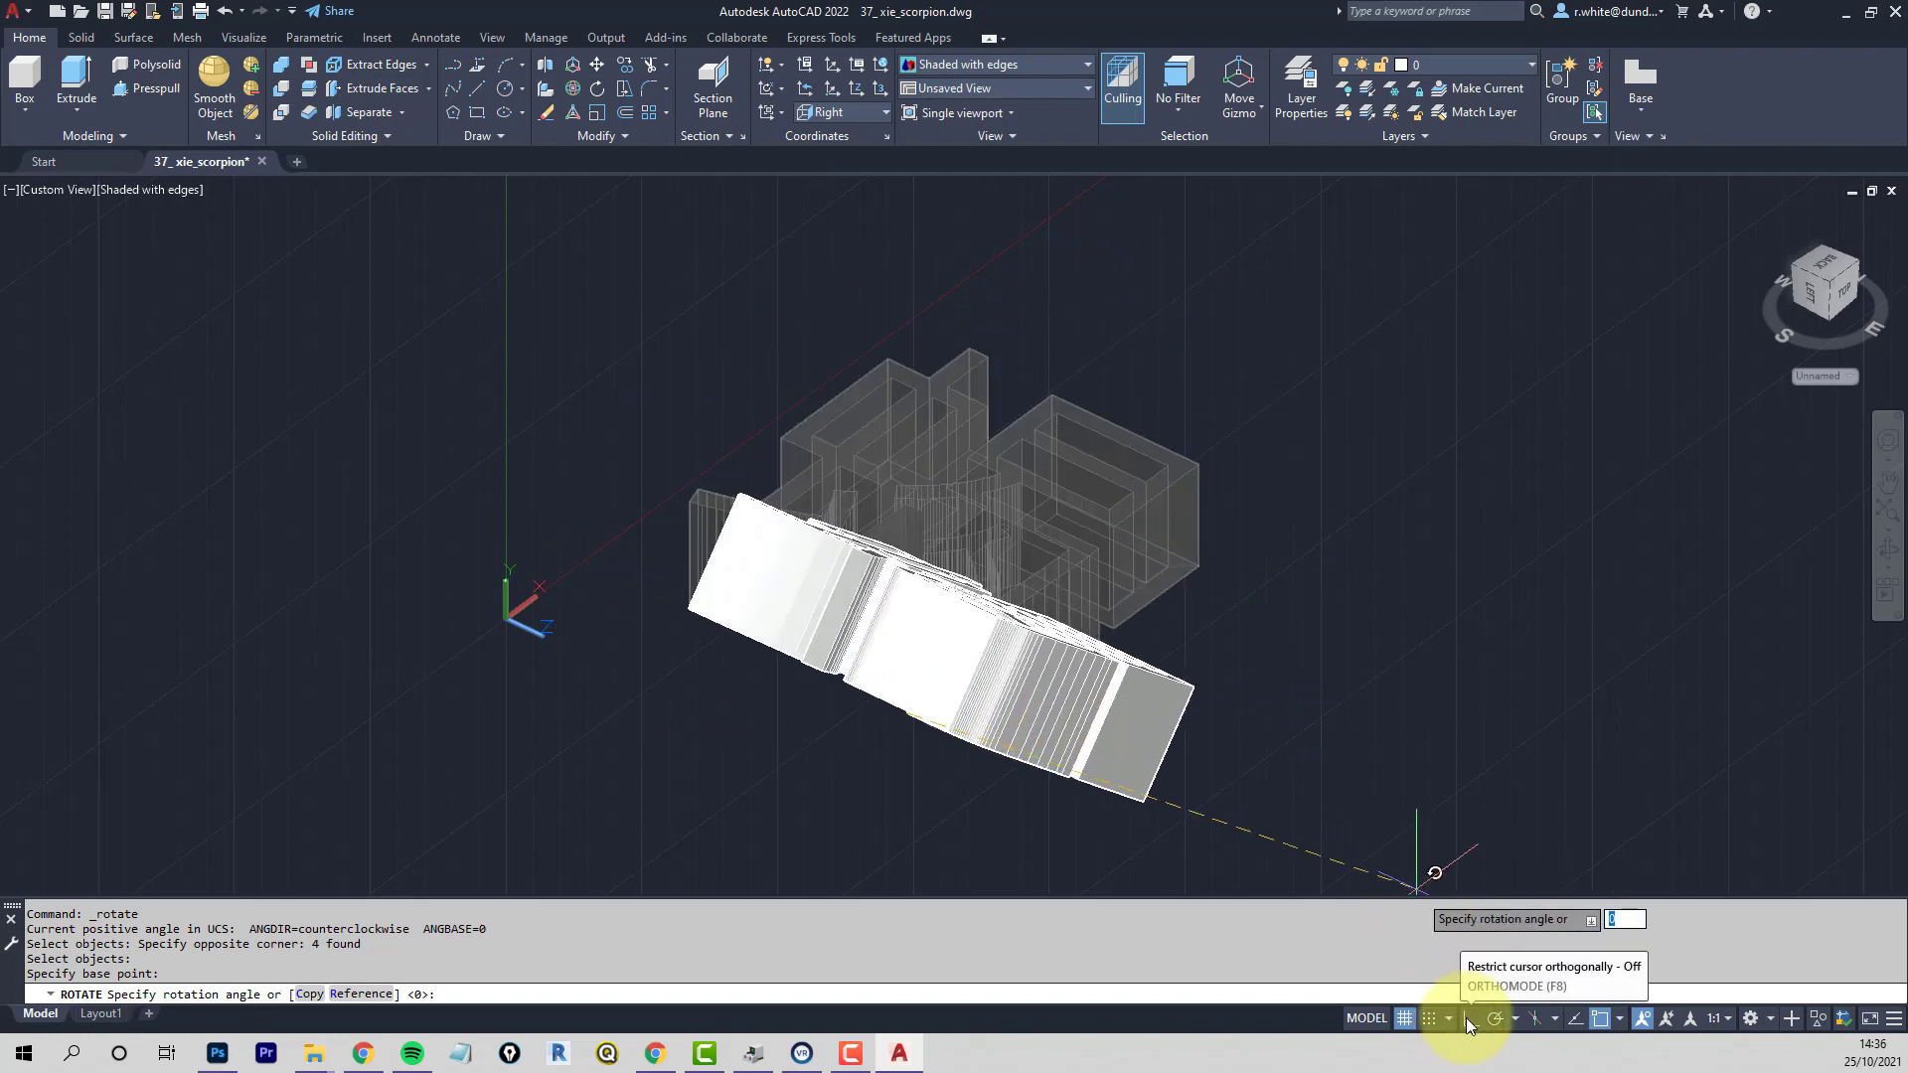
left_click(1470, 1018)
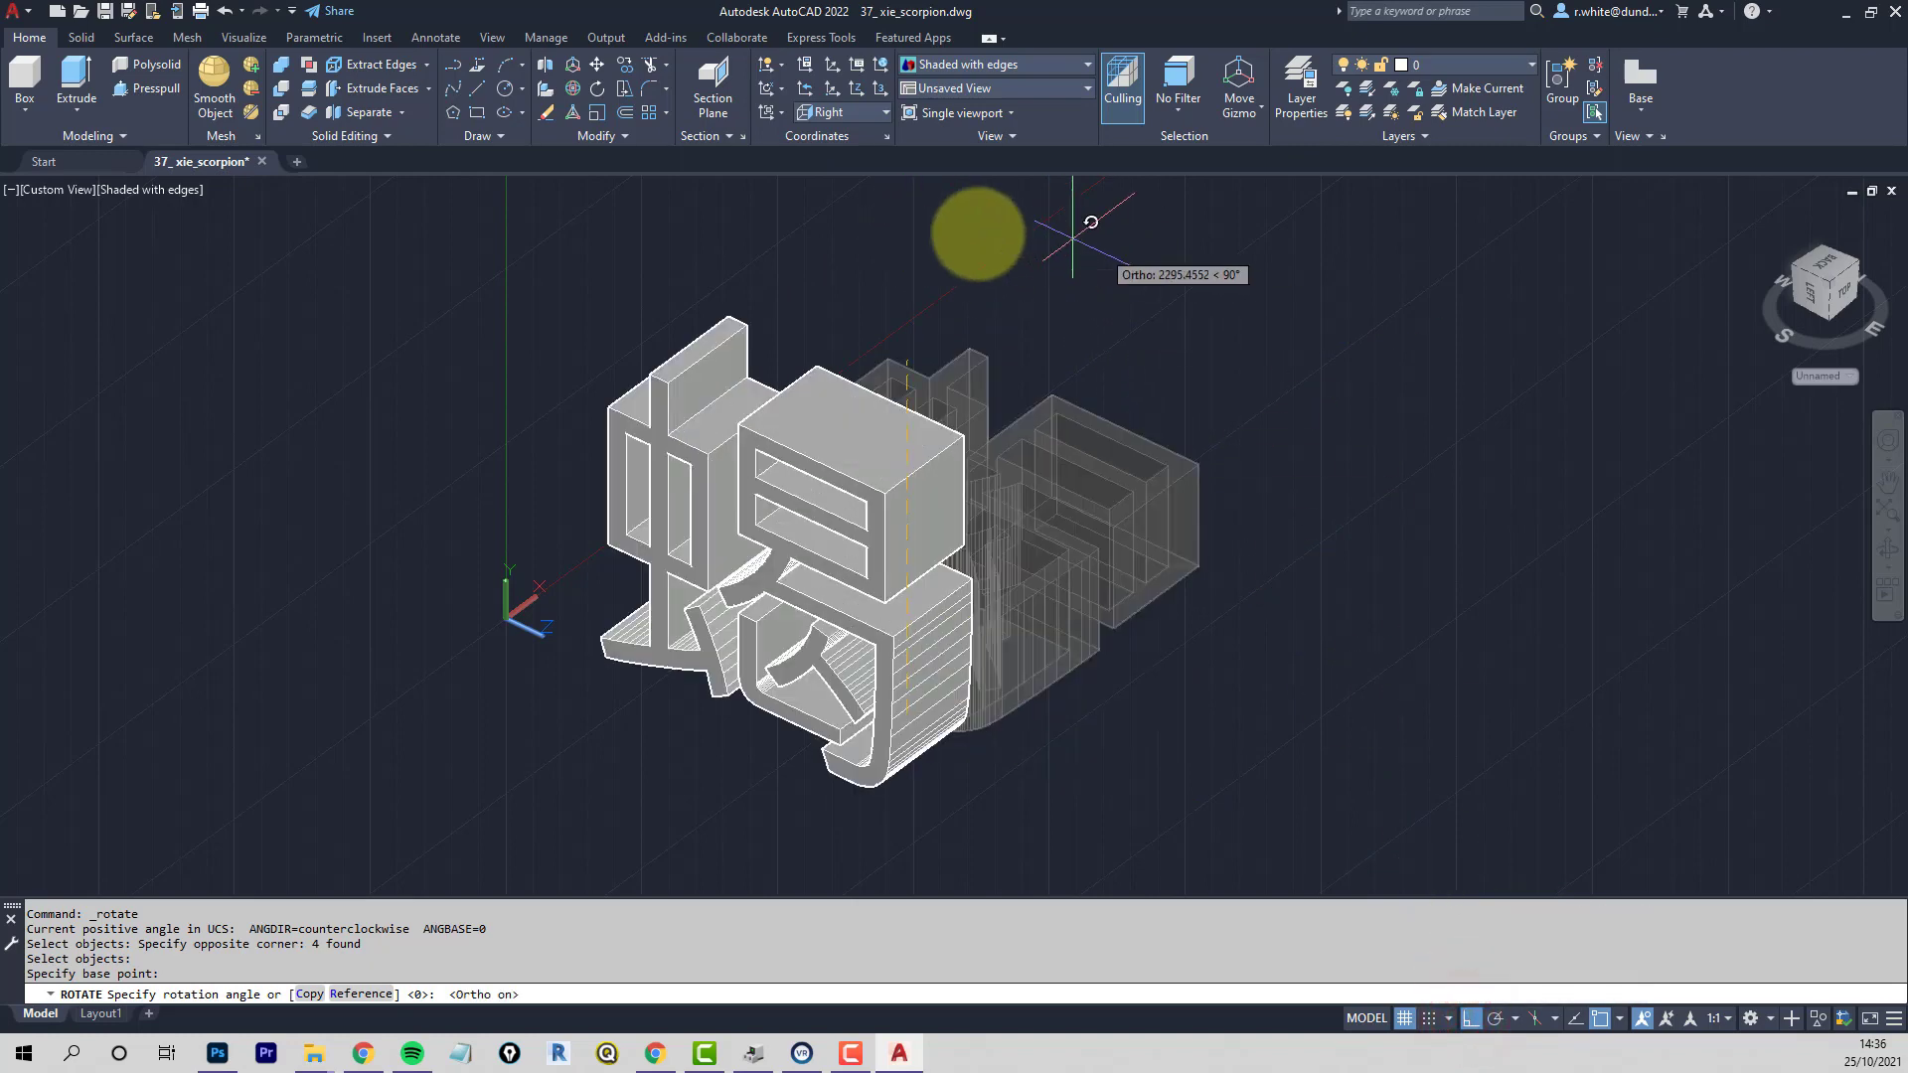
type("90")
key("Return")
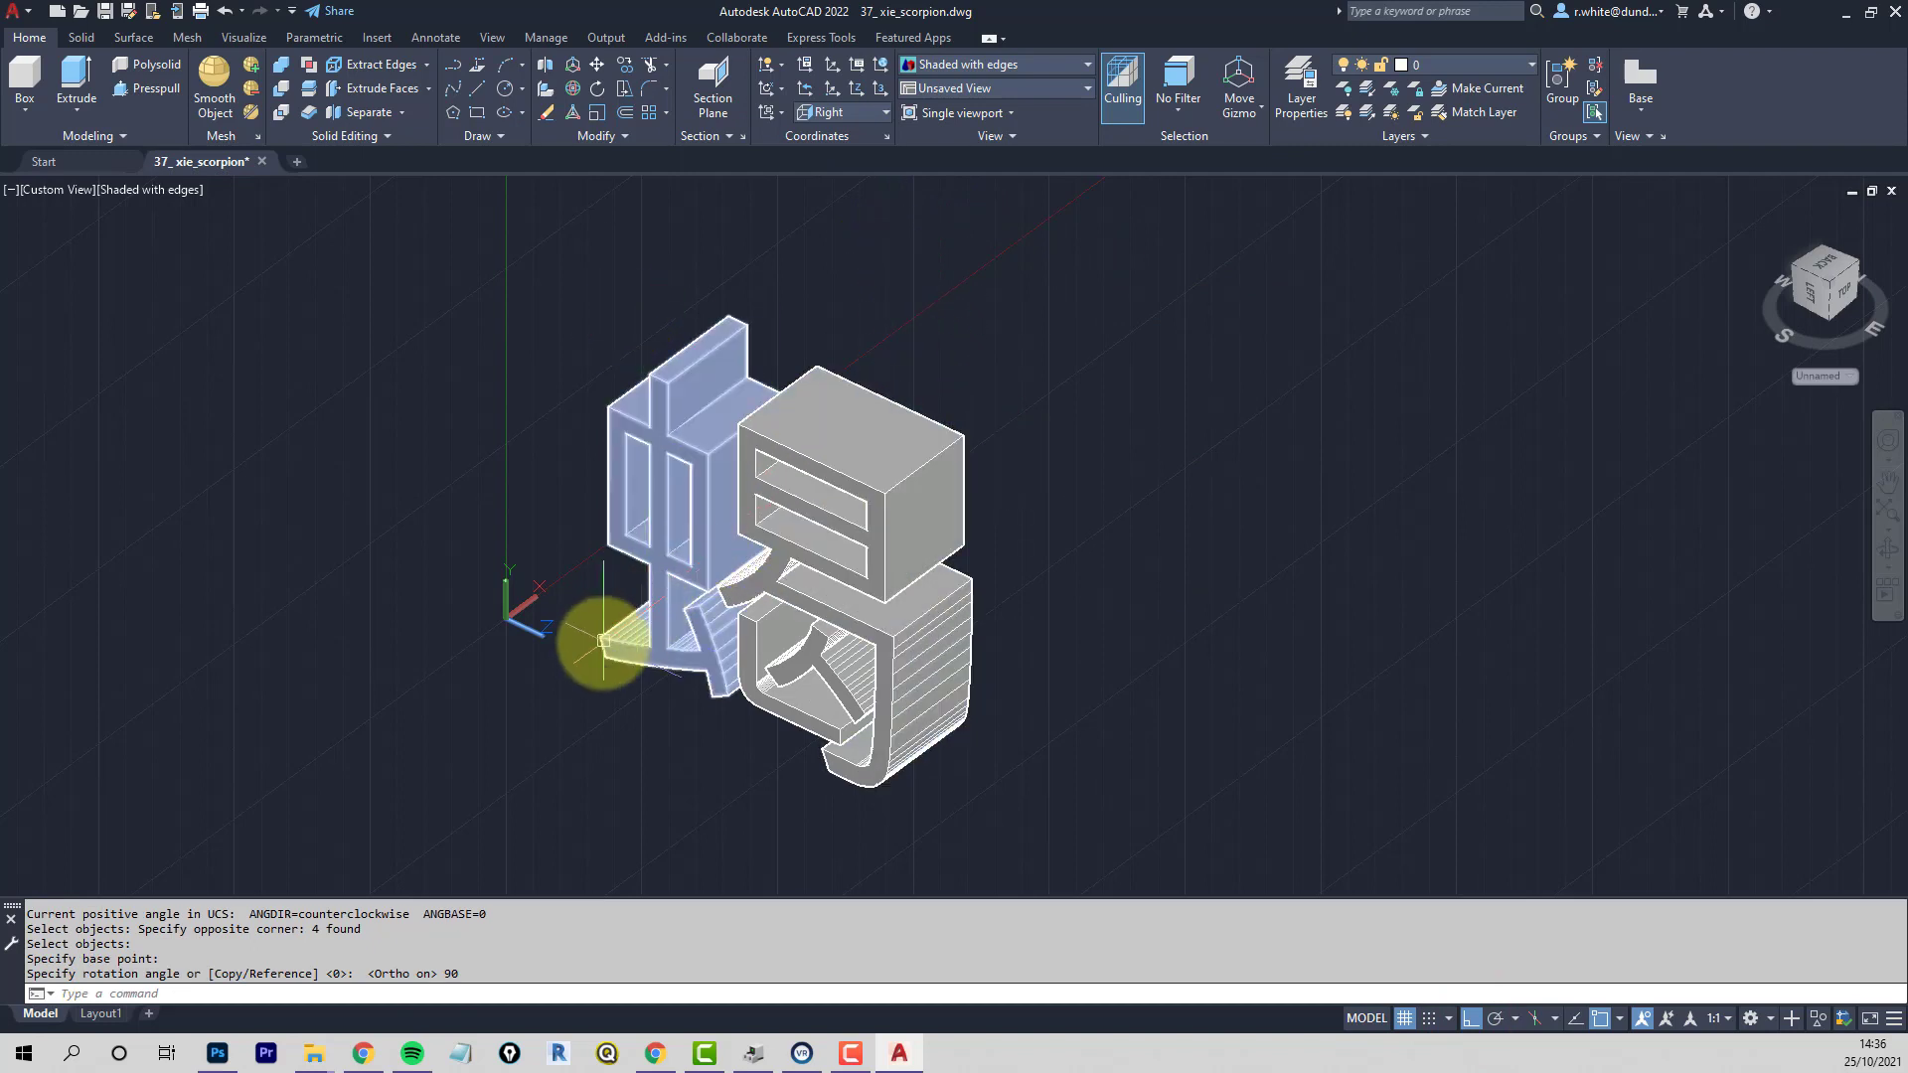
left_click(845, 550)
key("Escape")
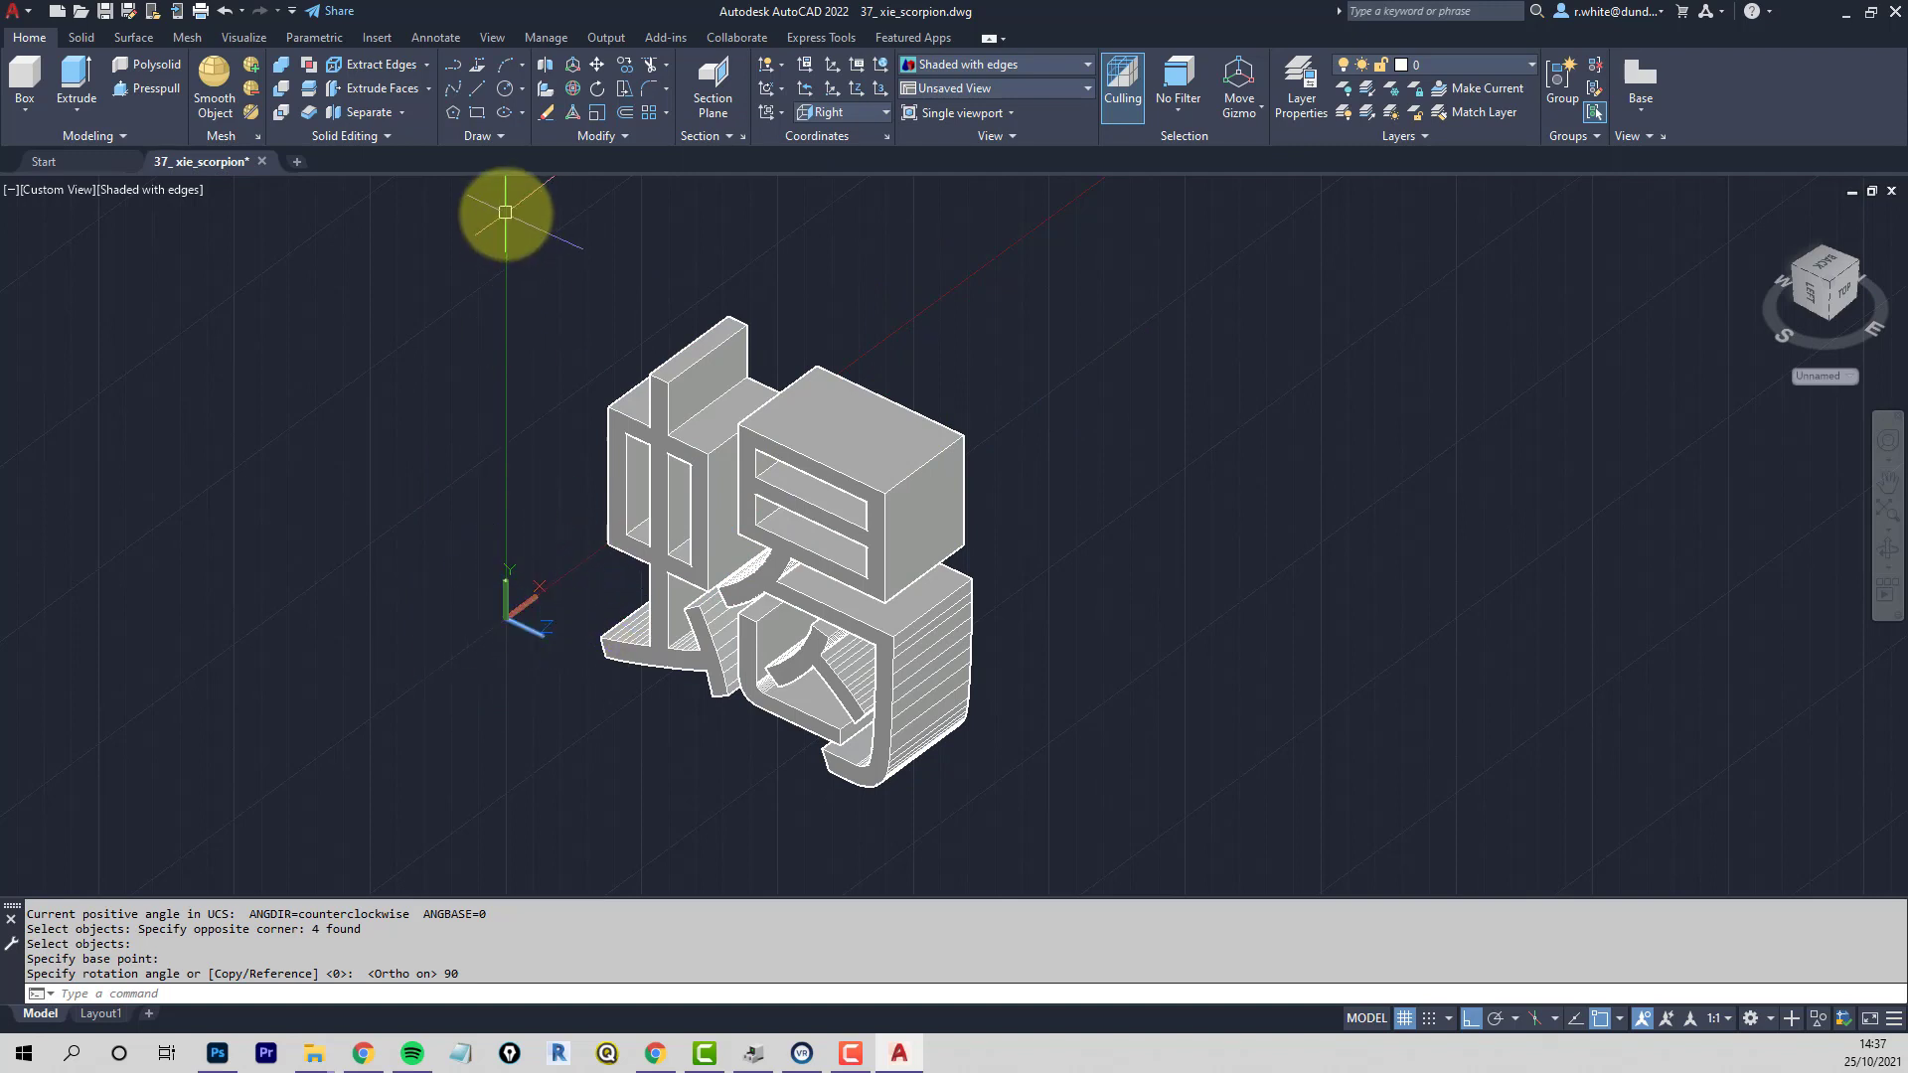
Move the four upright scorpion solids from their bottom corner up and to the right
left_click(597, 67)
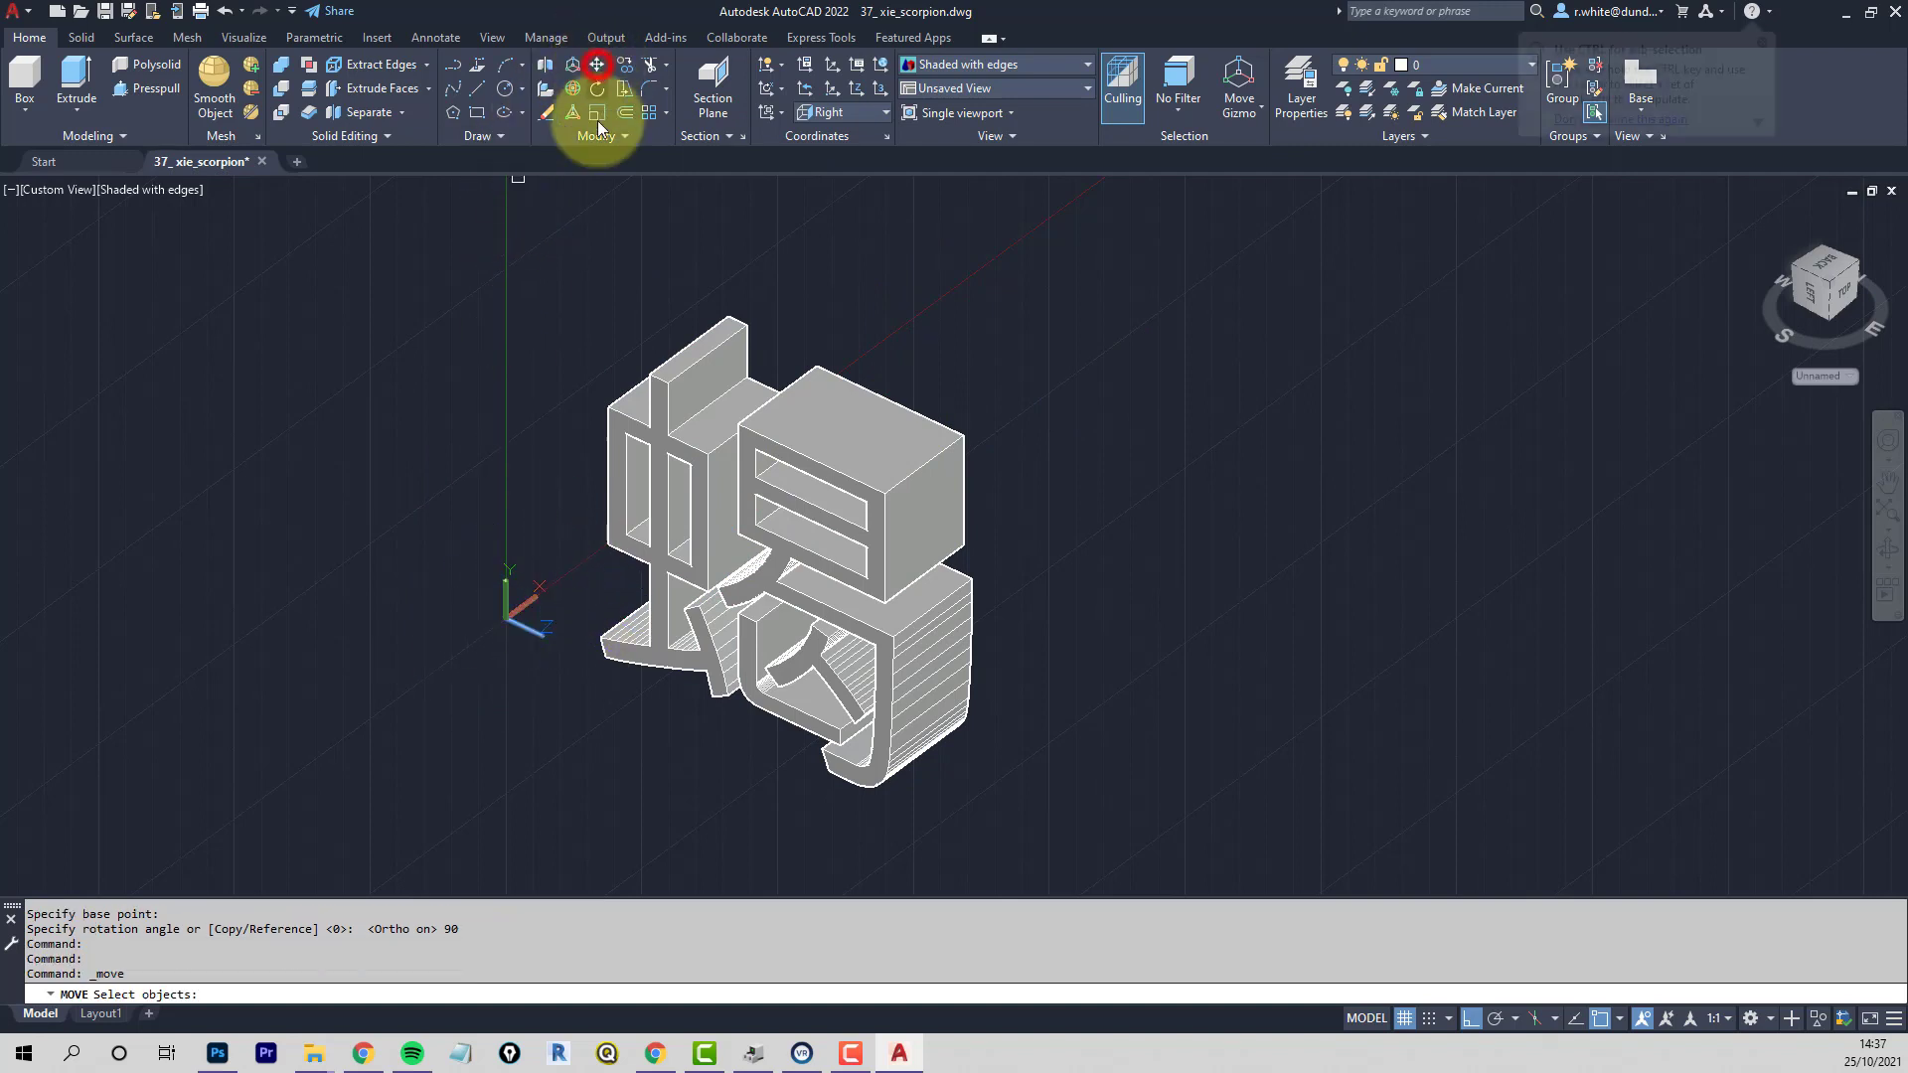
left_click(527, 241)
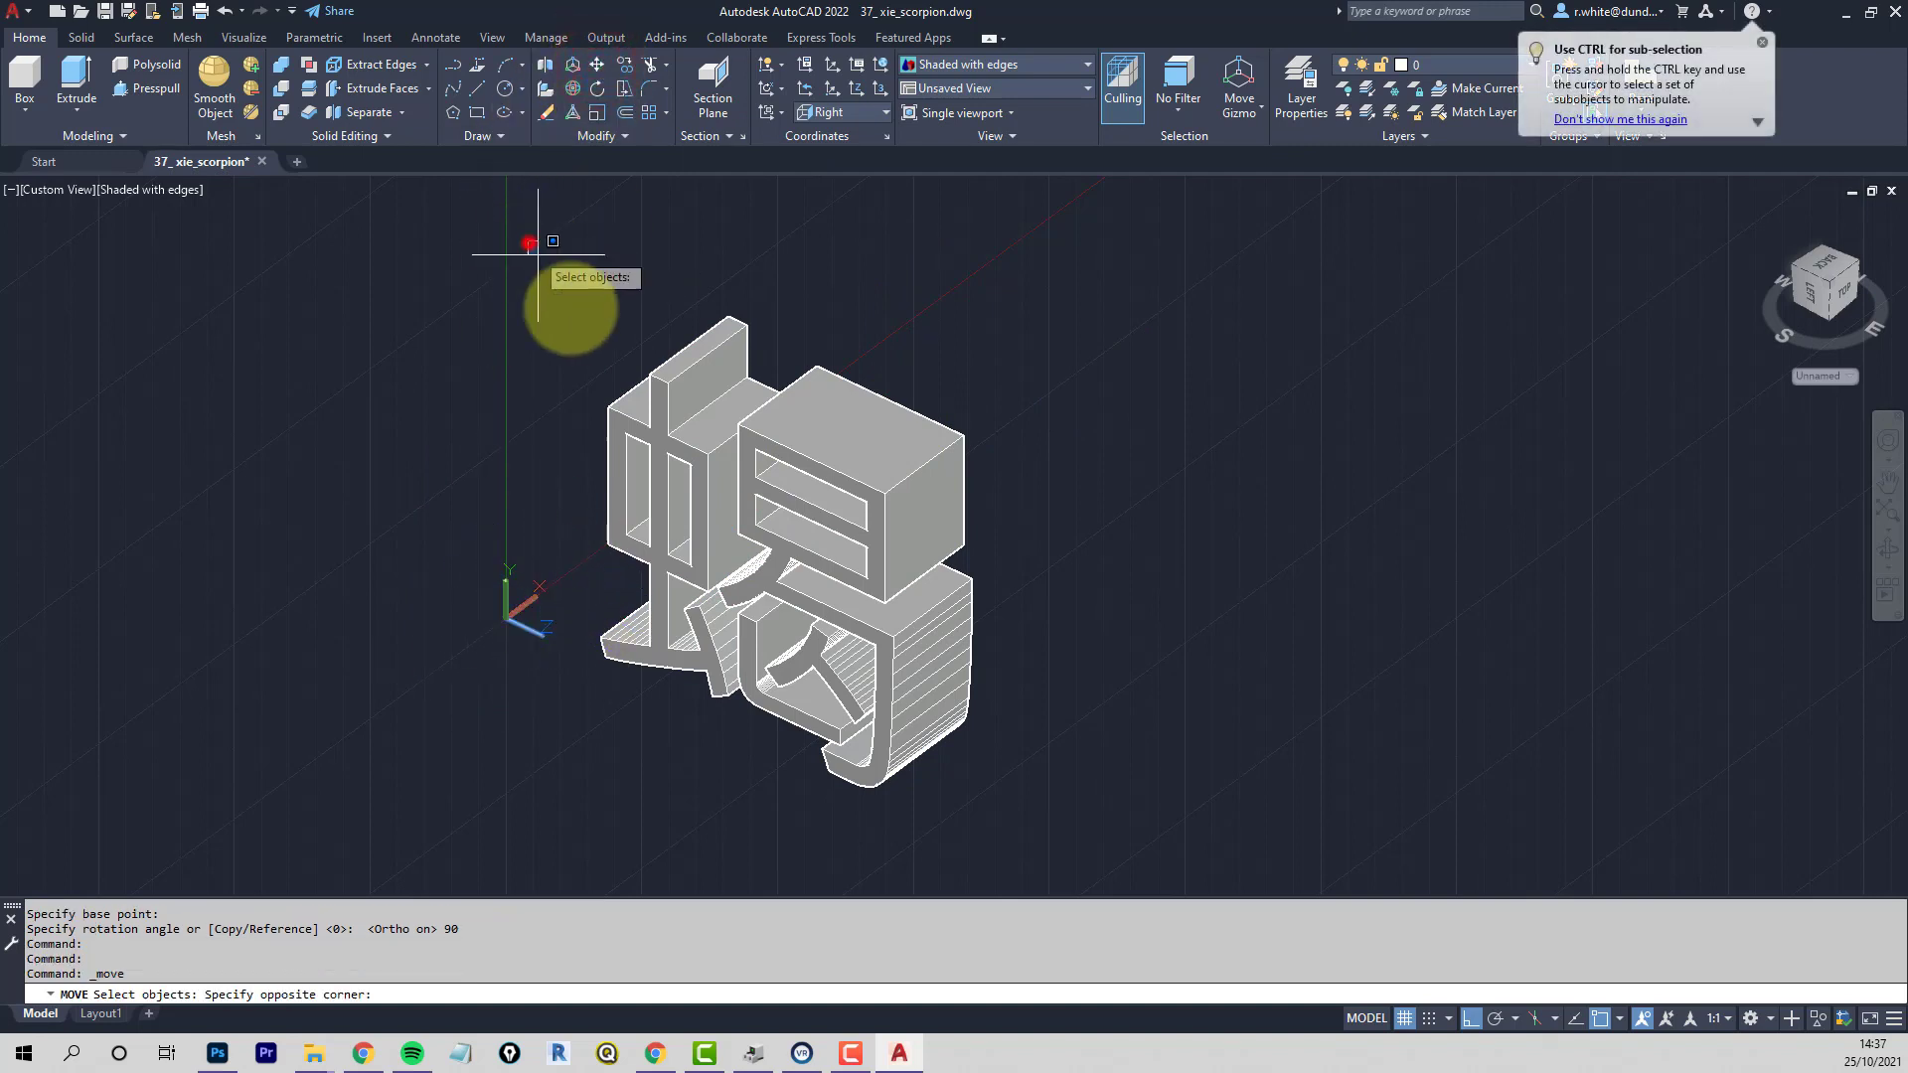
right_click(1024, 810)
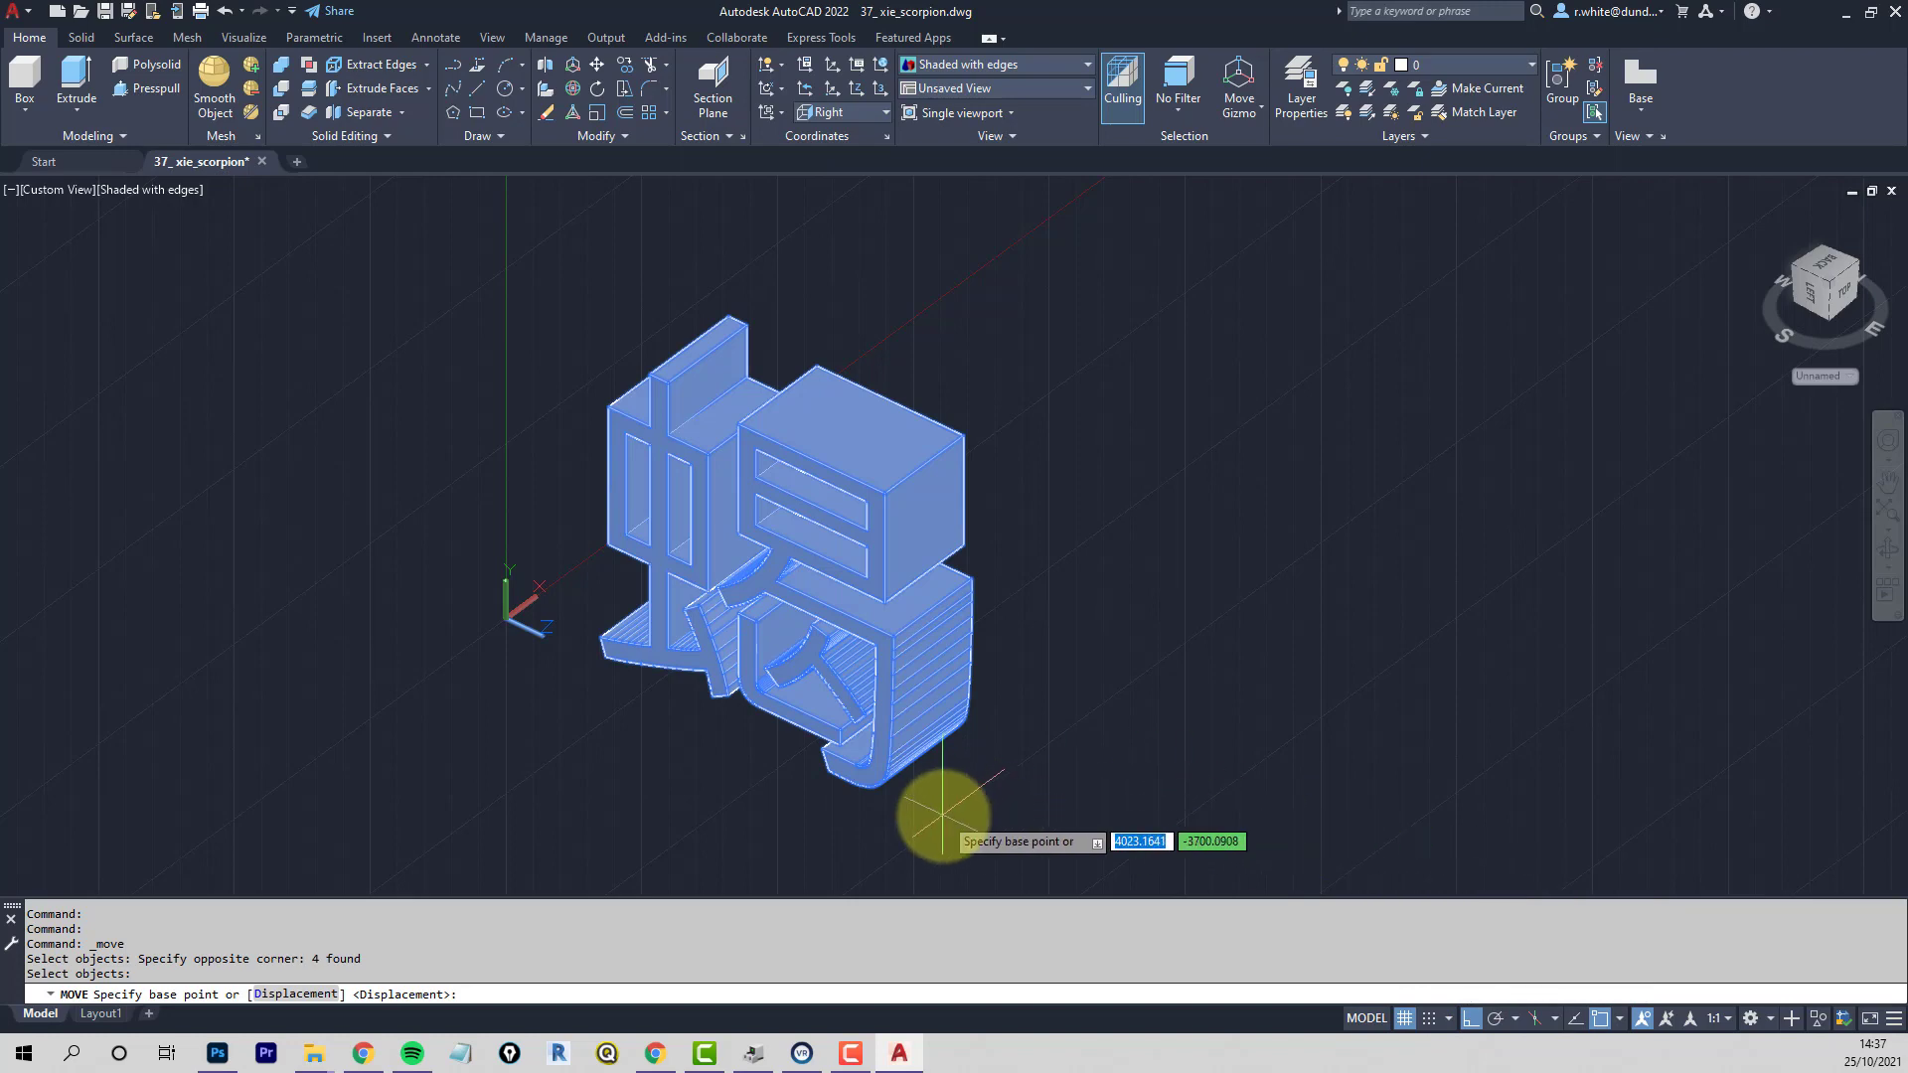
left_click(966, 835)
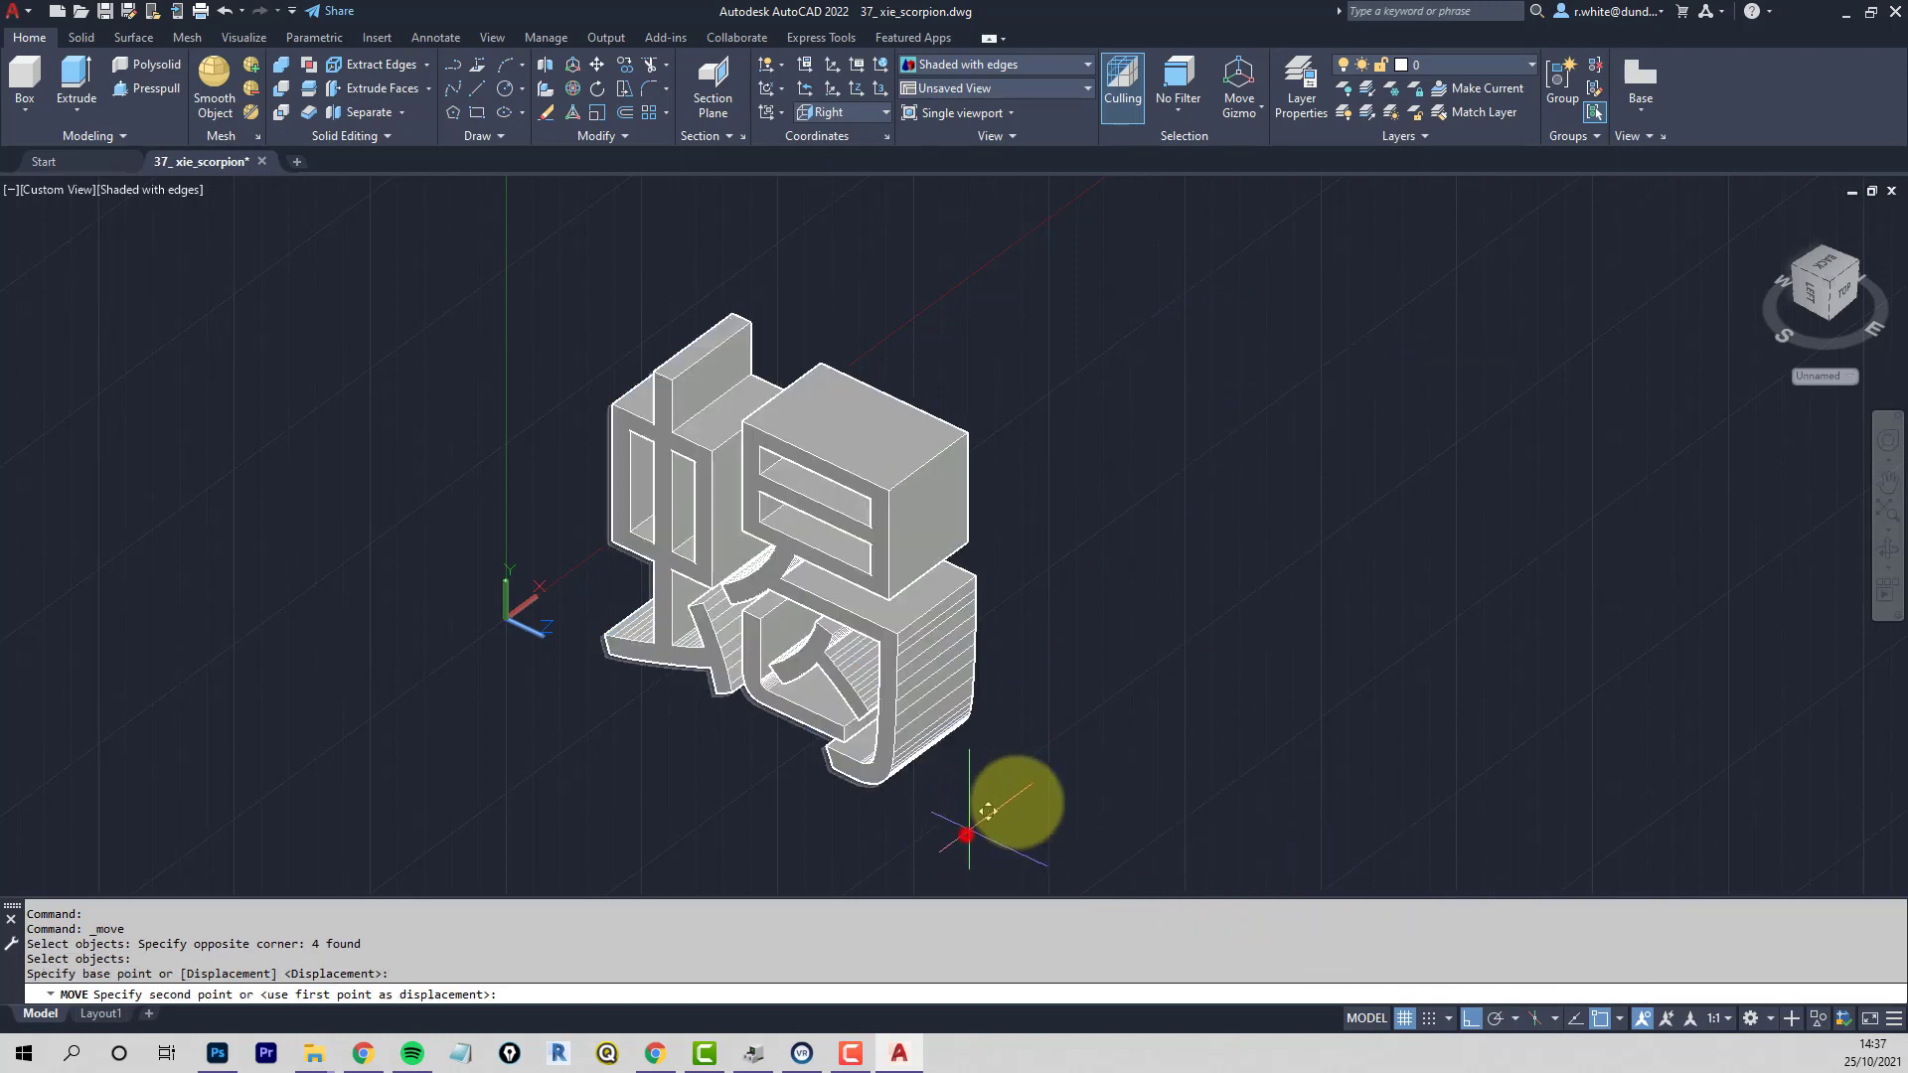
left_click(1408, 542)
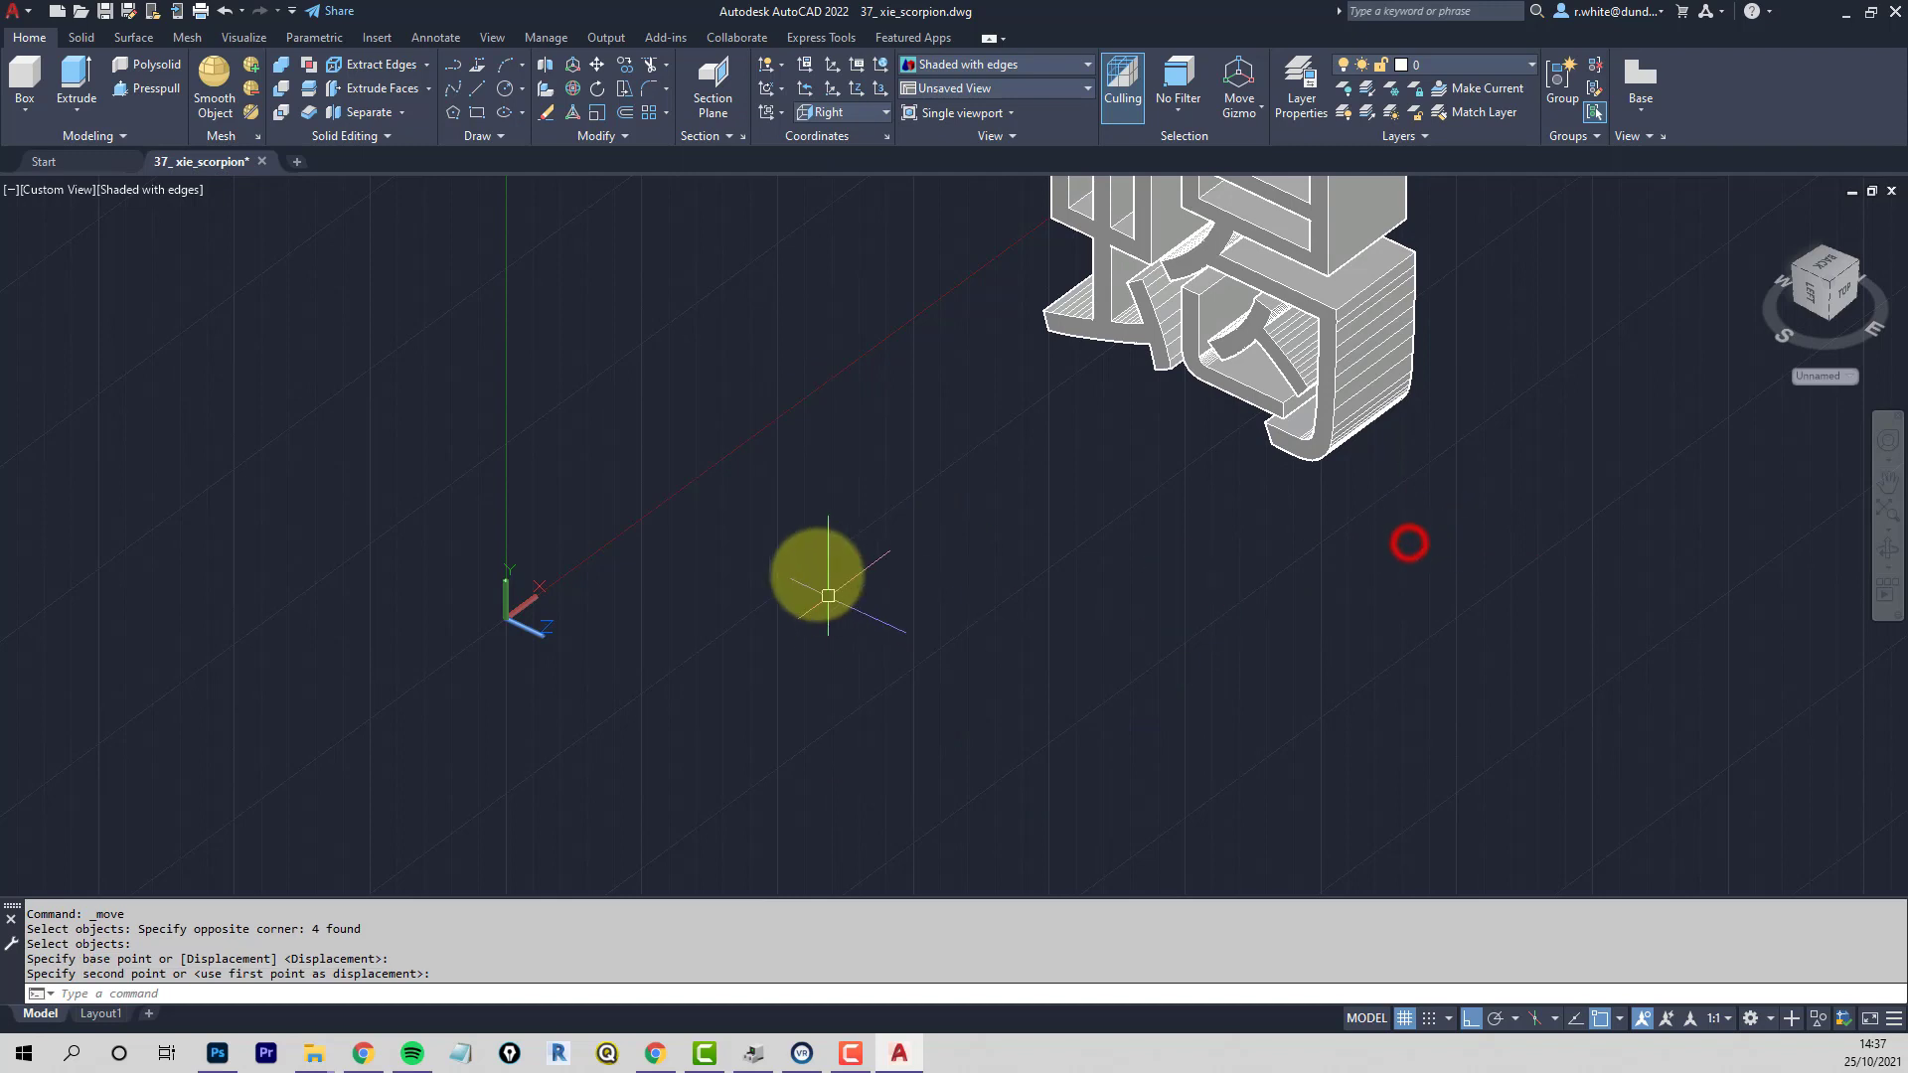
Open 34_zhao_pheasant.dwg, dismiss the proxy notice, and display it Shaded with edges
left_click(83, 14)
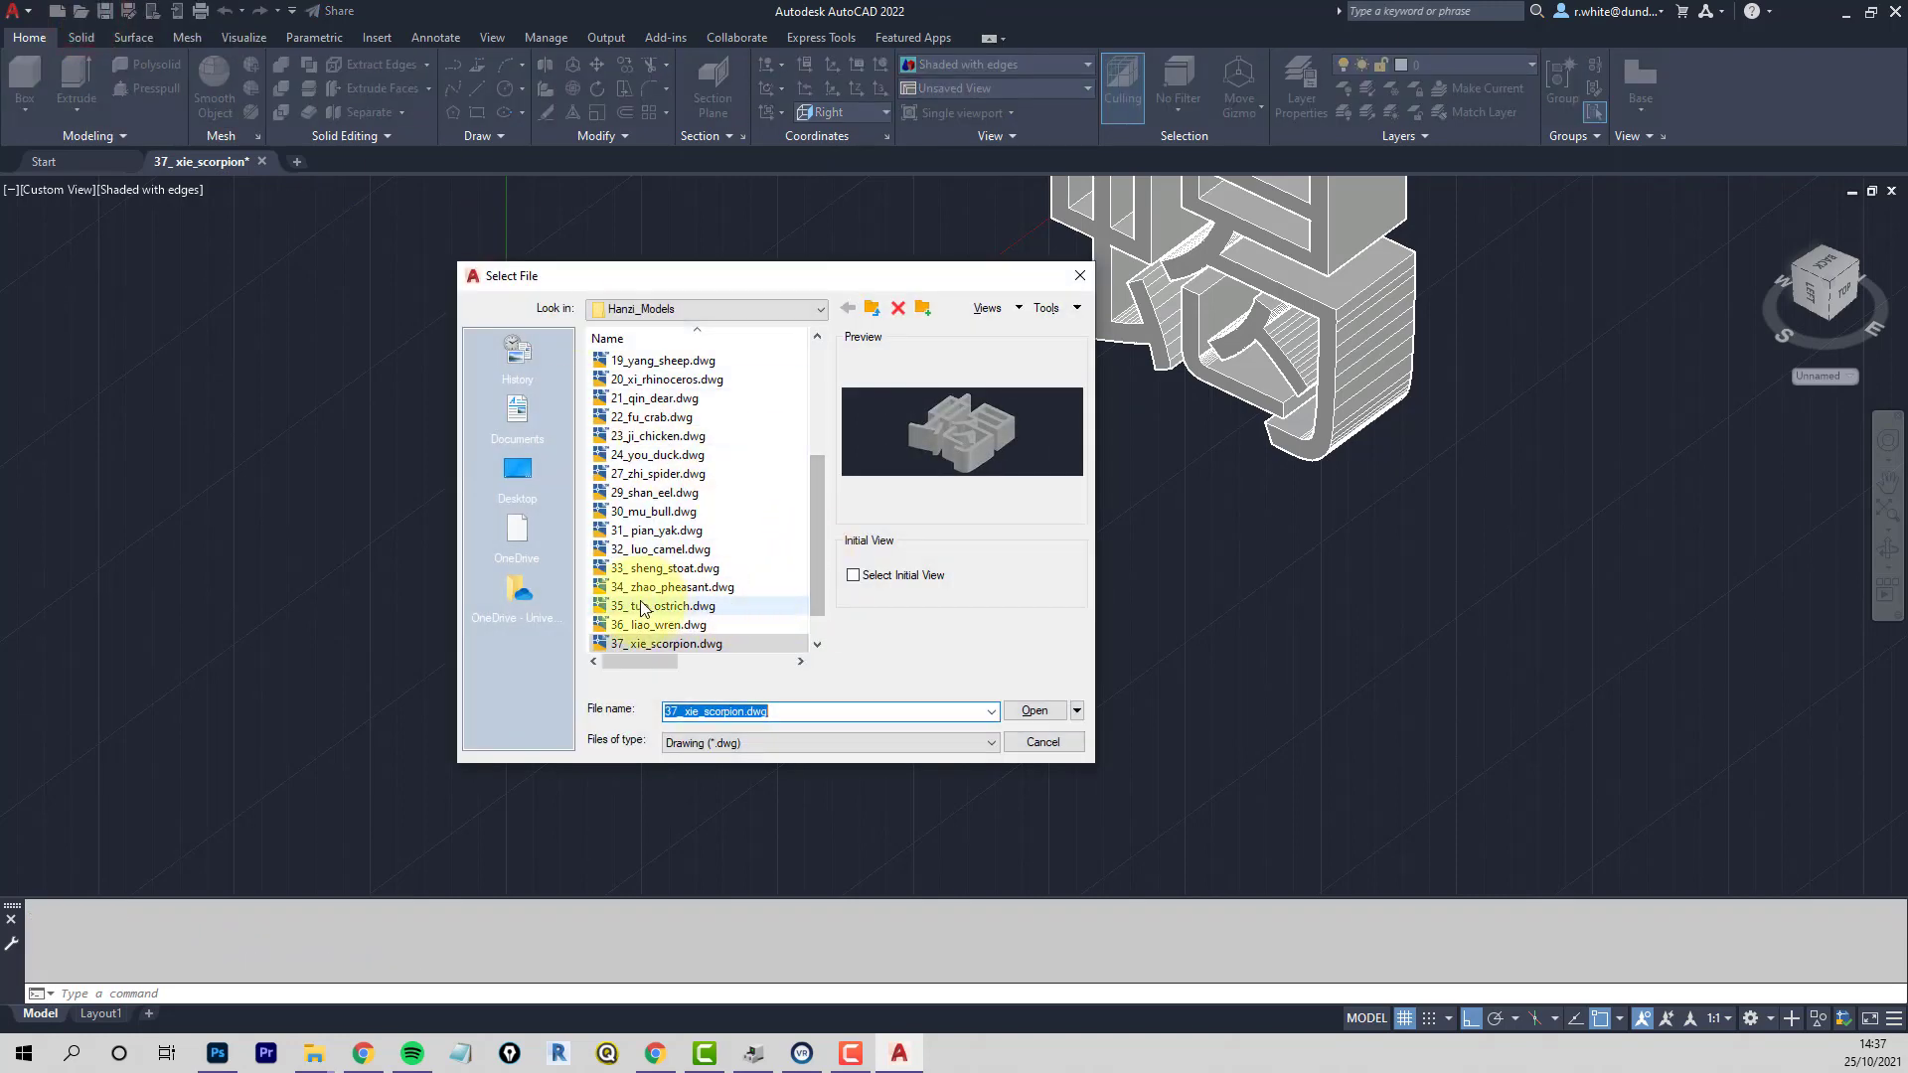
left_click(670, 590)
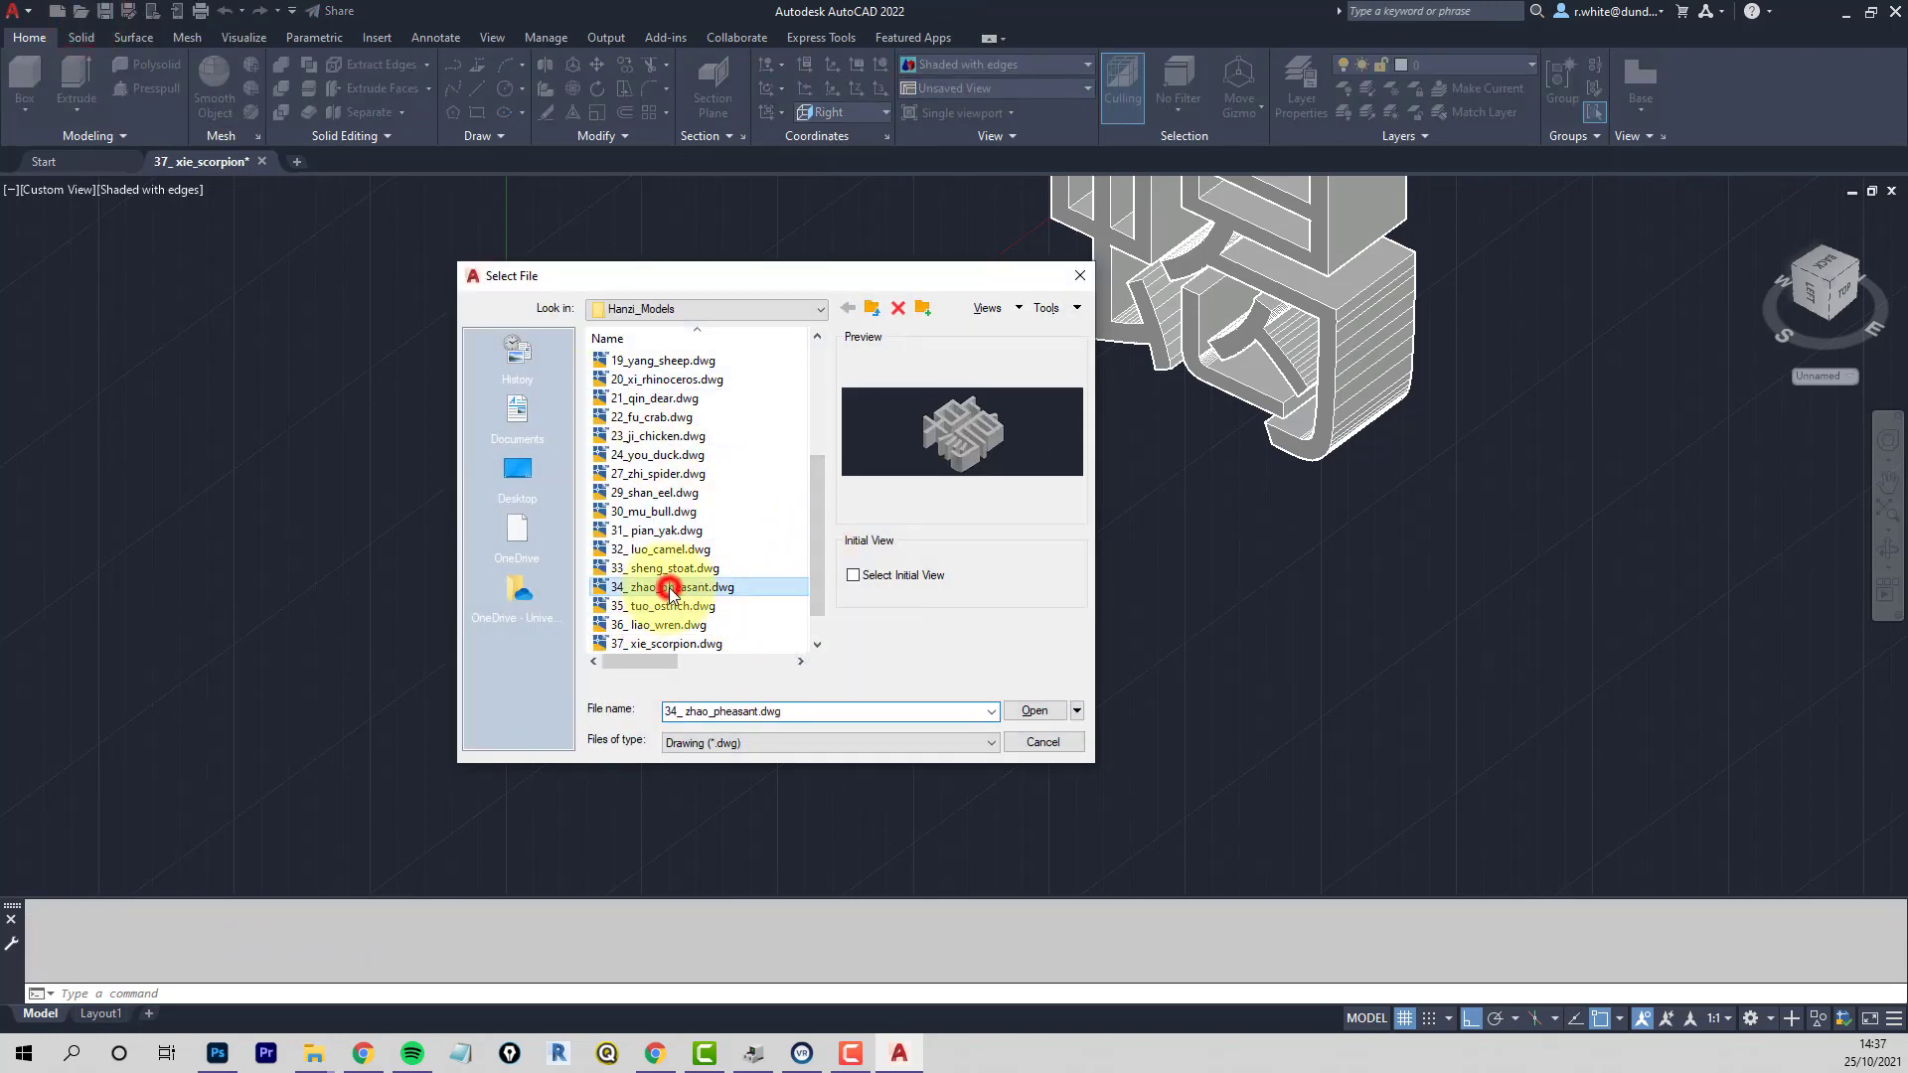
left_click(1034, 711)
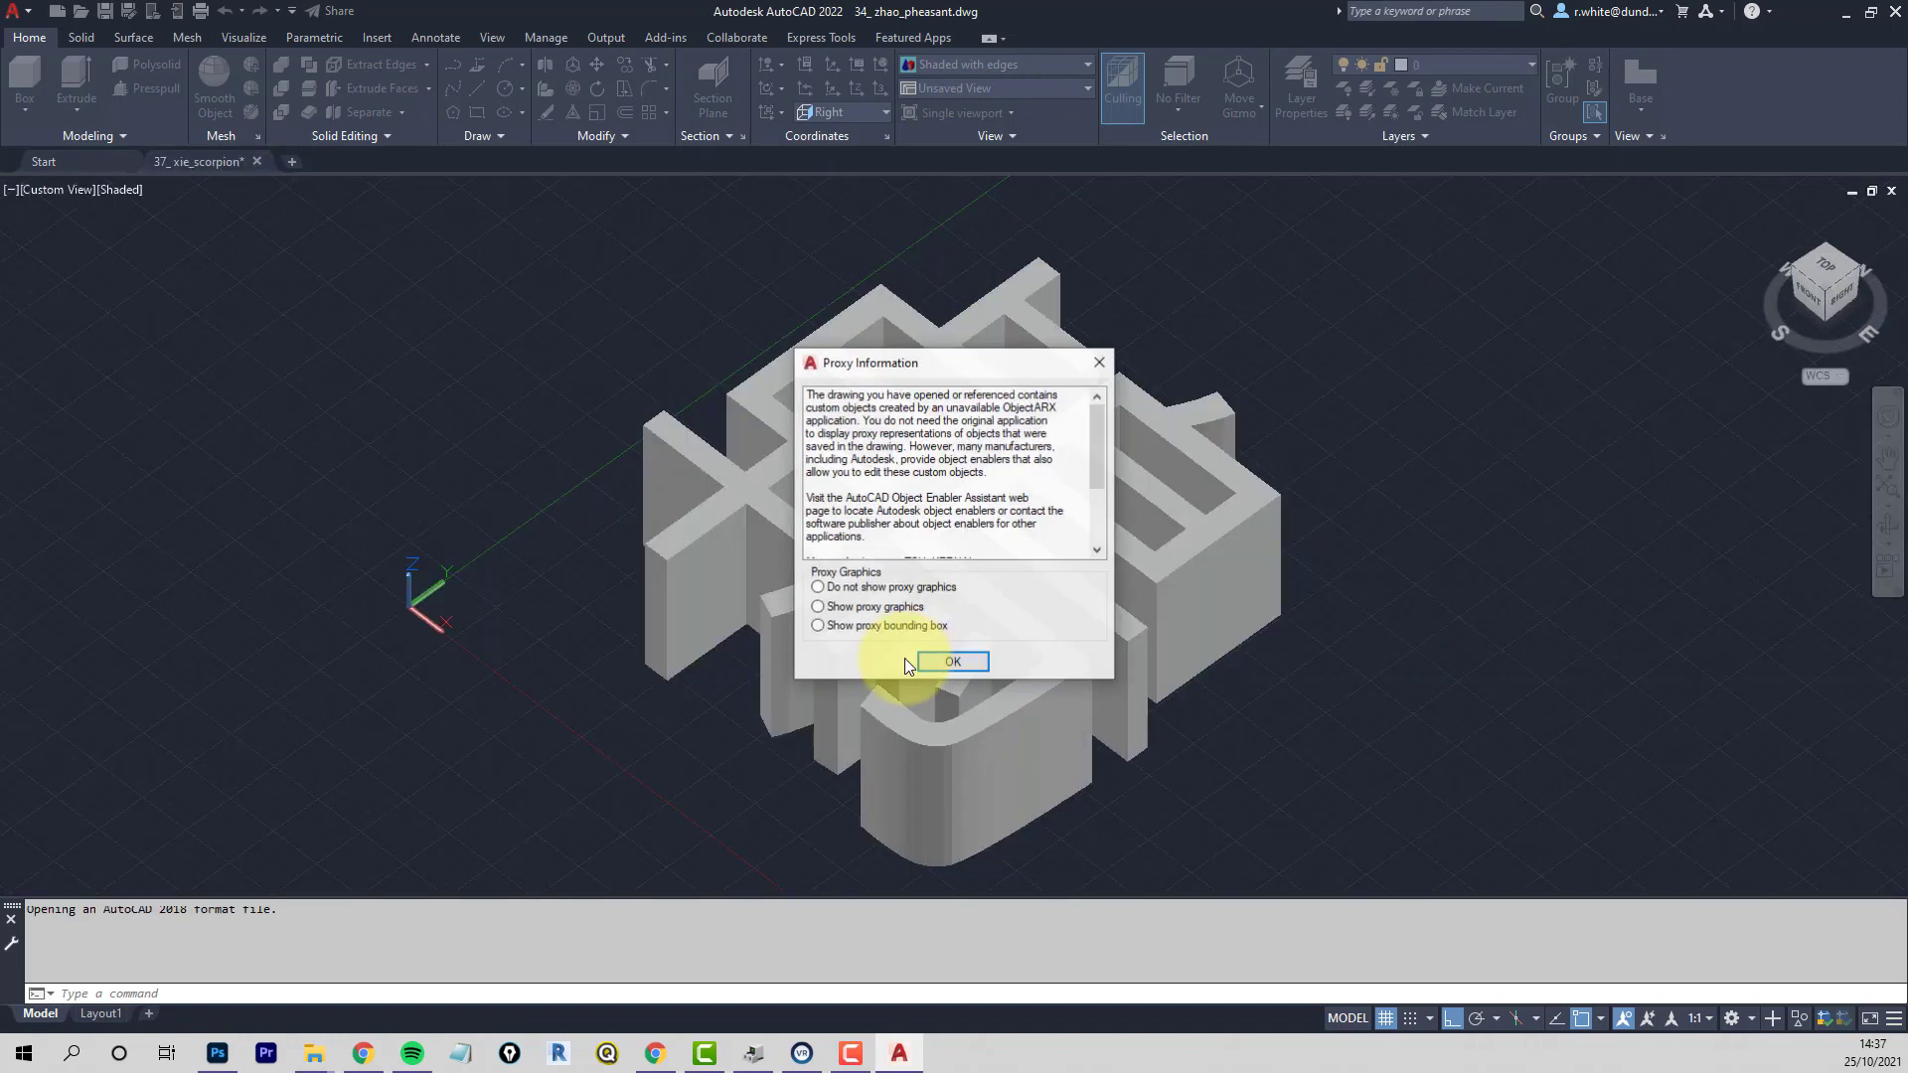
left_click(954, 663)
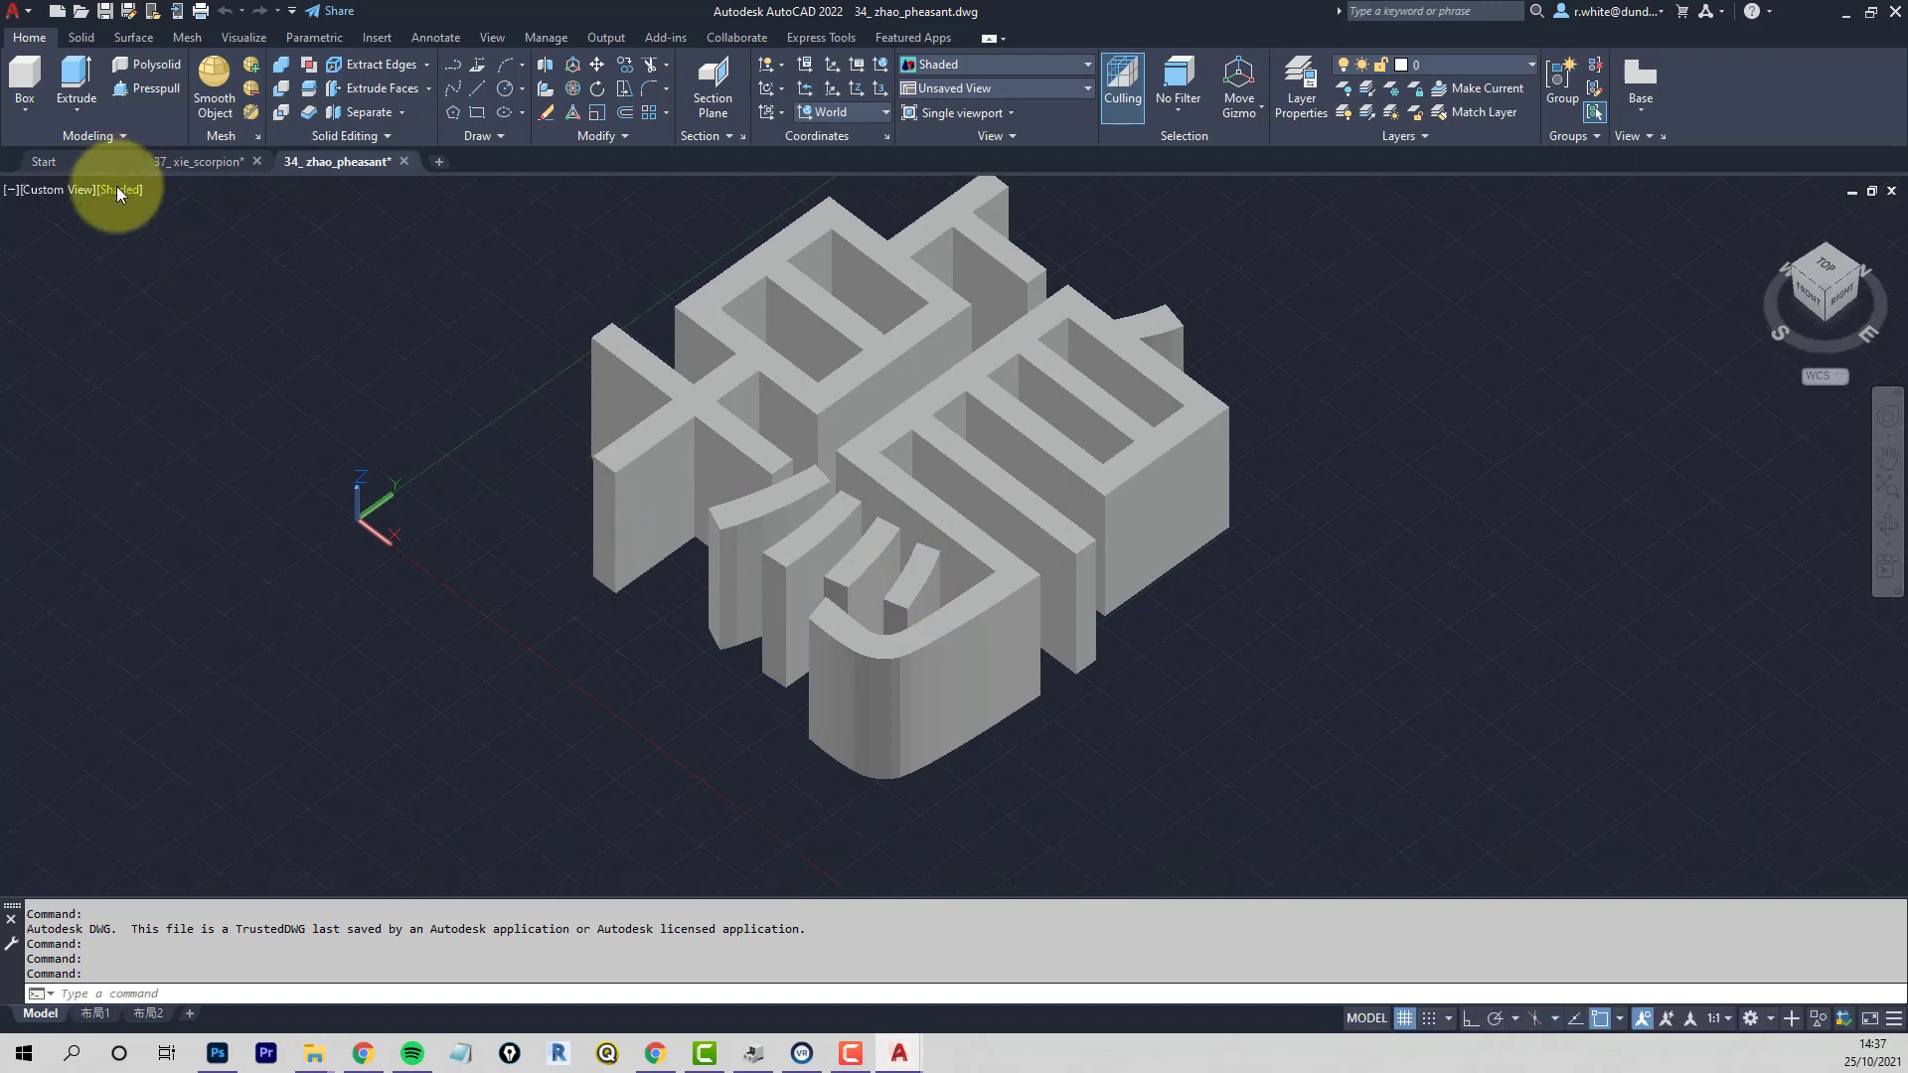
left_click(119, 193)
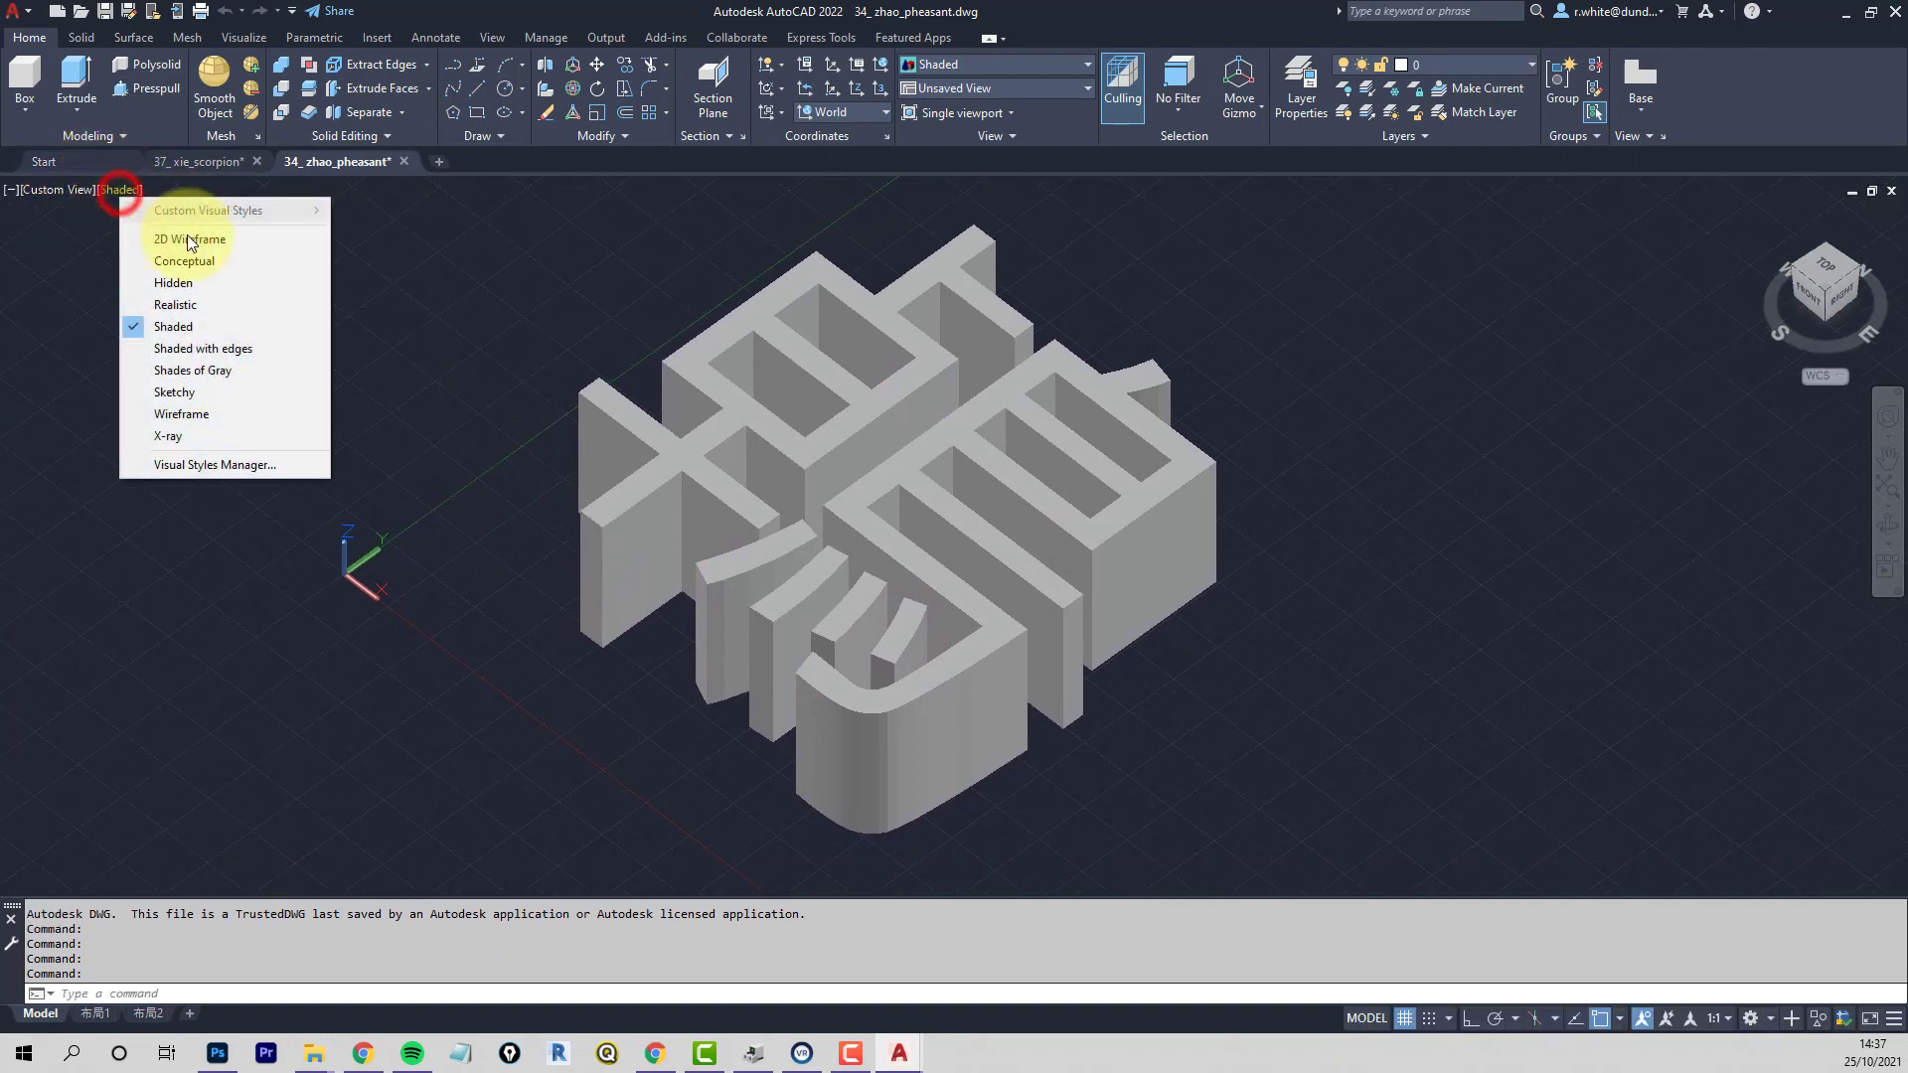
left_click(203, 347)
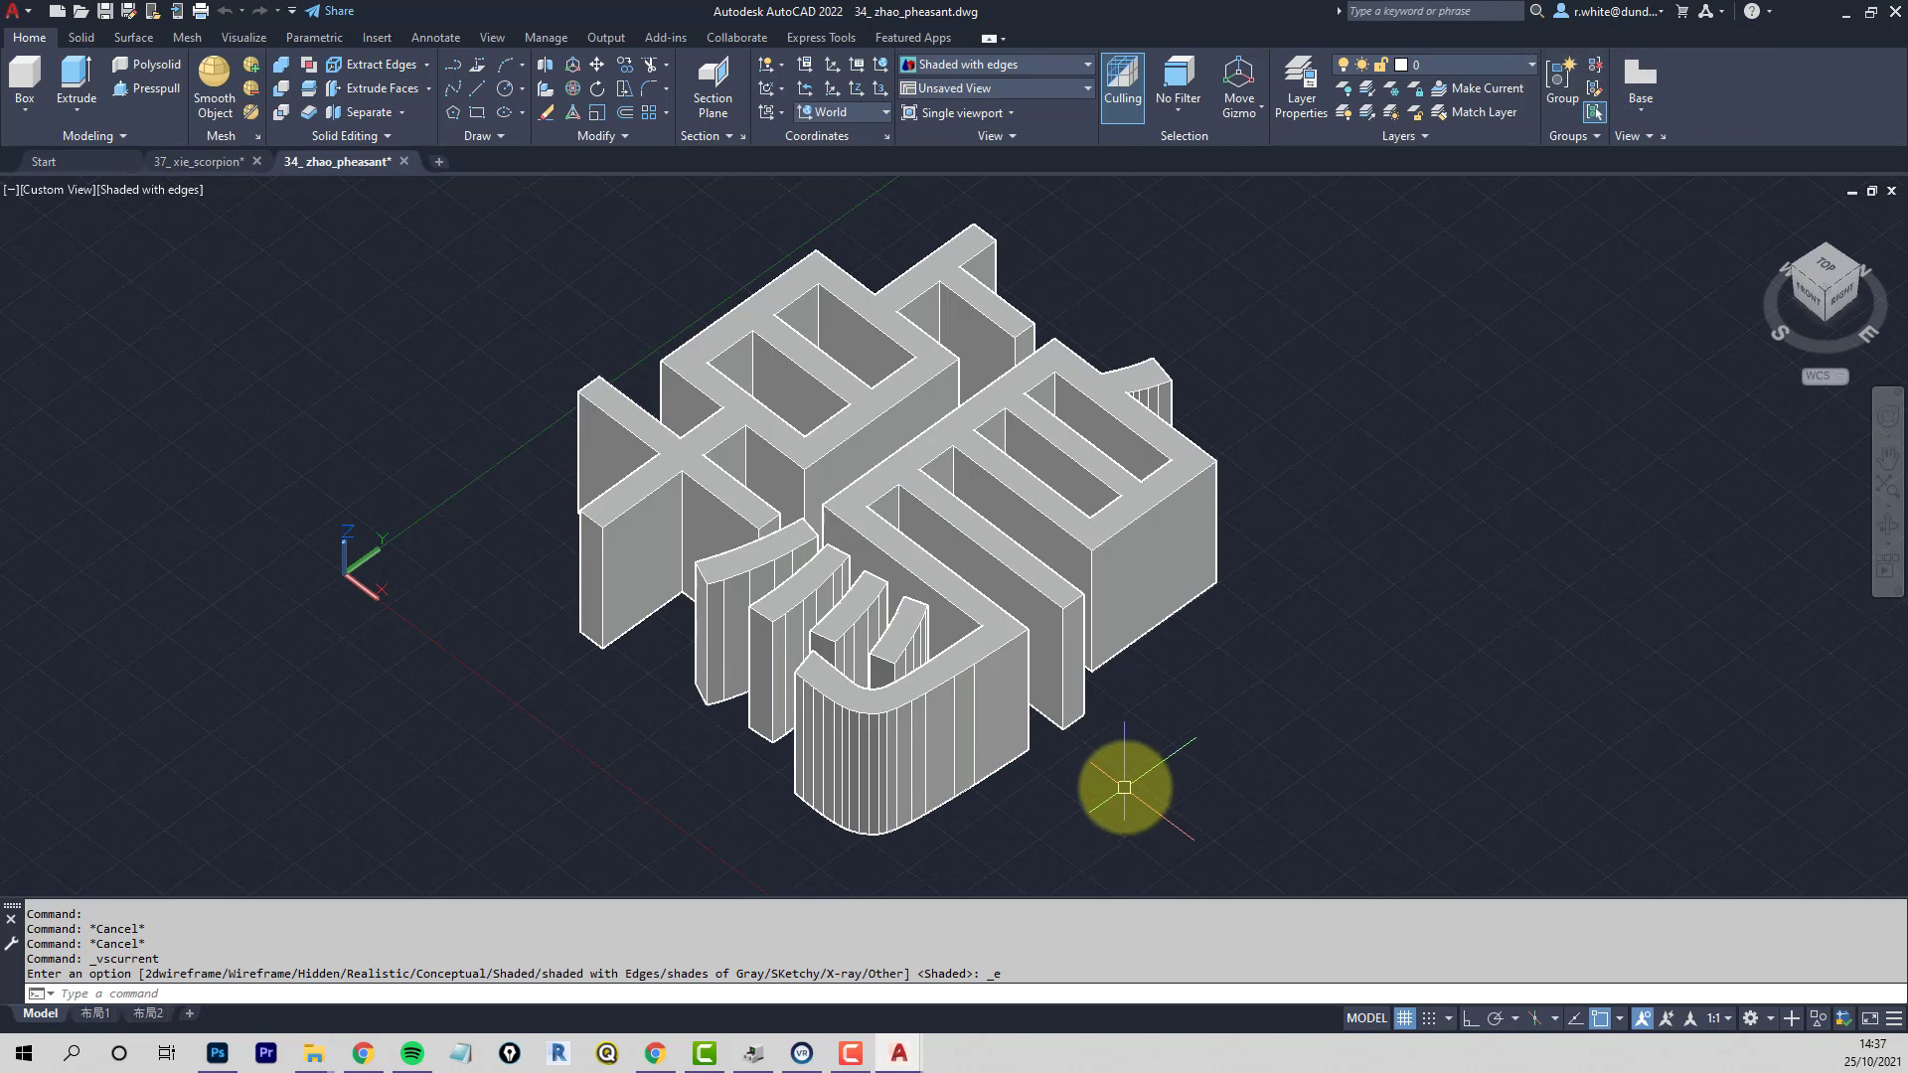
Copy the six pheasant solids with a base point at their left corner (Ctrl+Shift+C)
key("ctrl+shift+c")
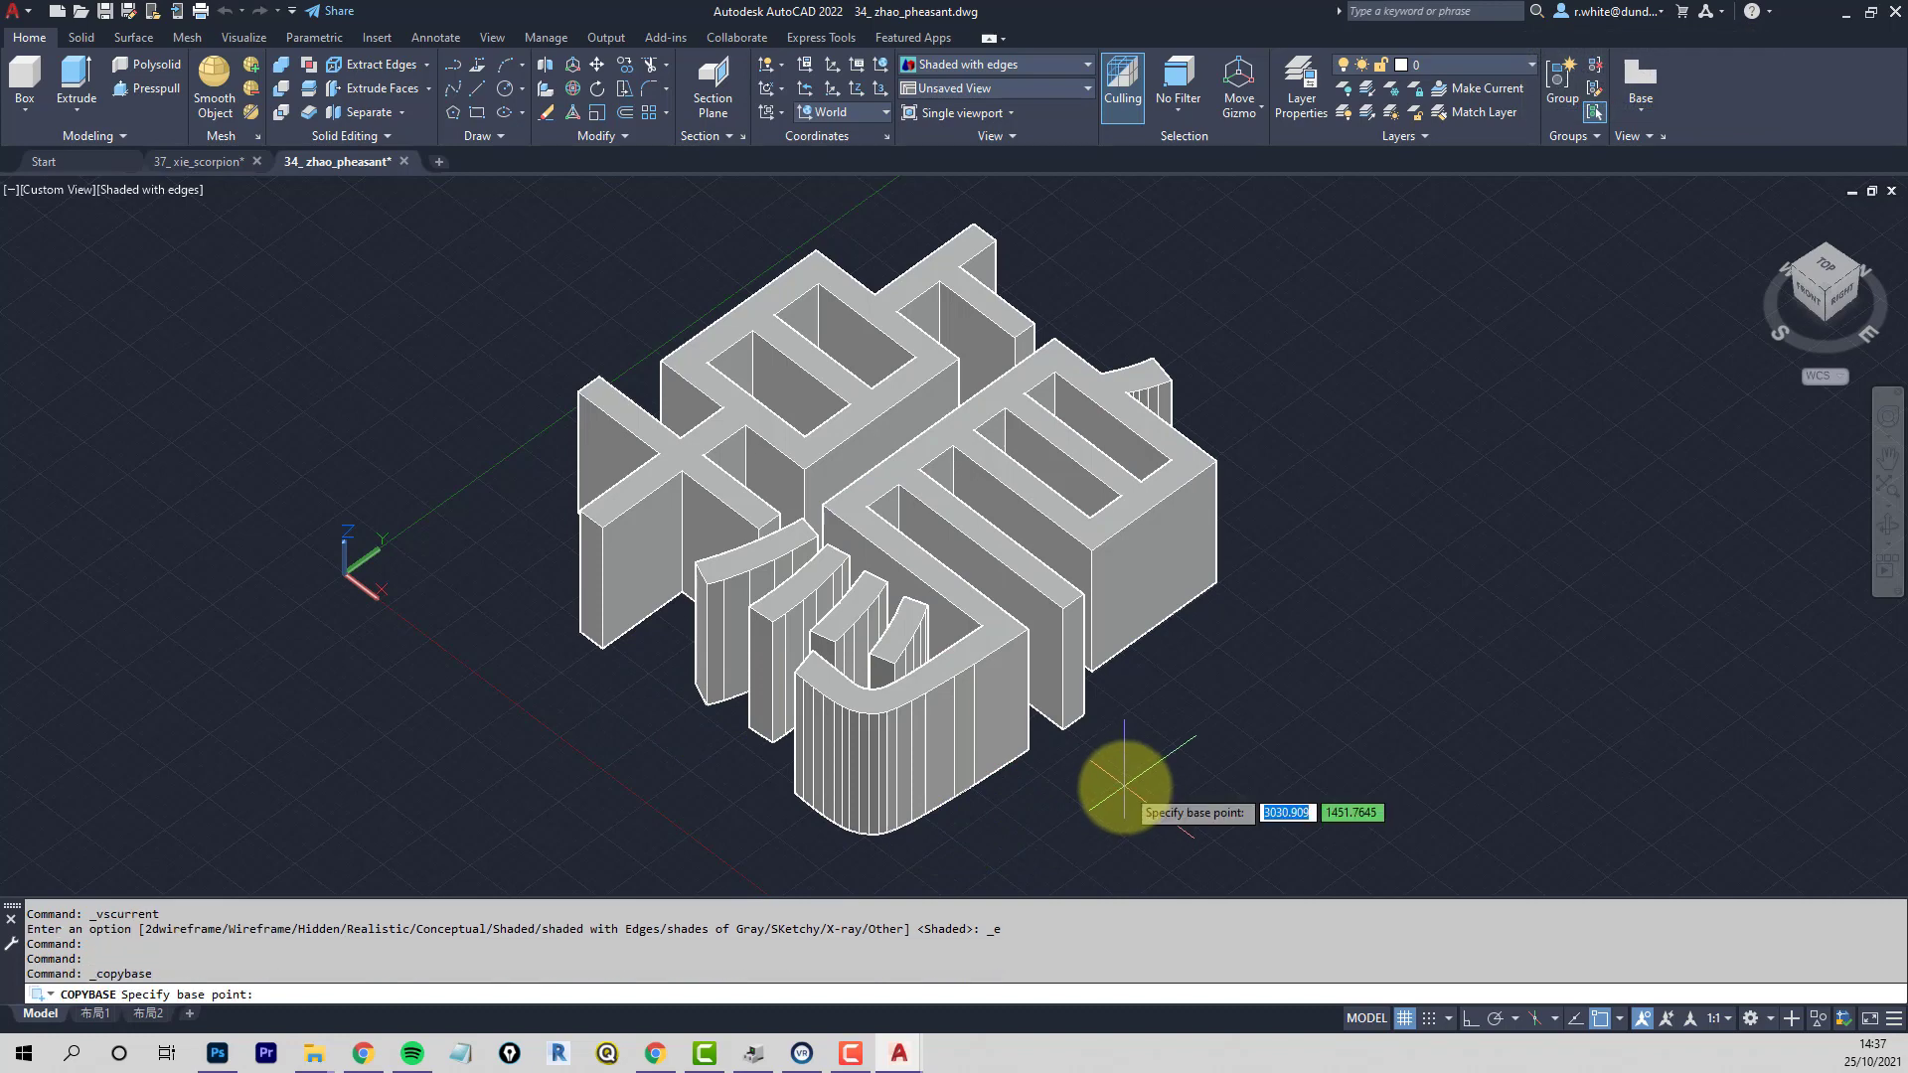
left_click(603, 647)
left_click(455, 854)
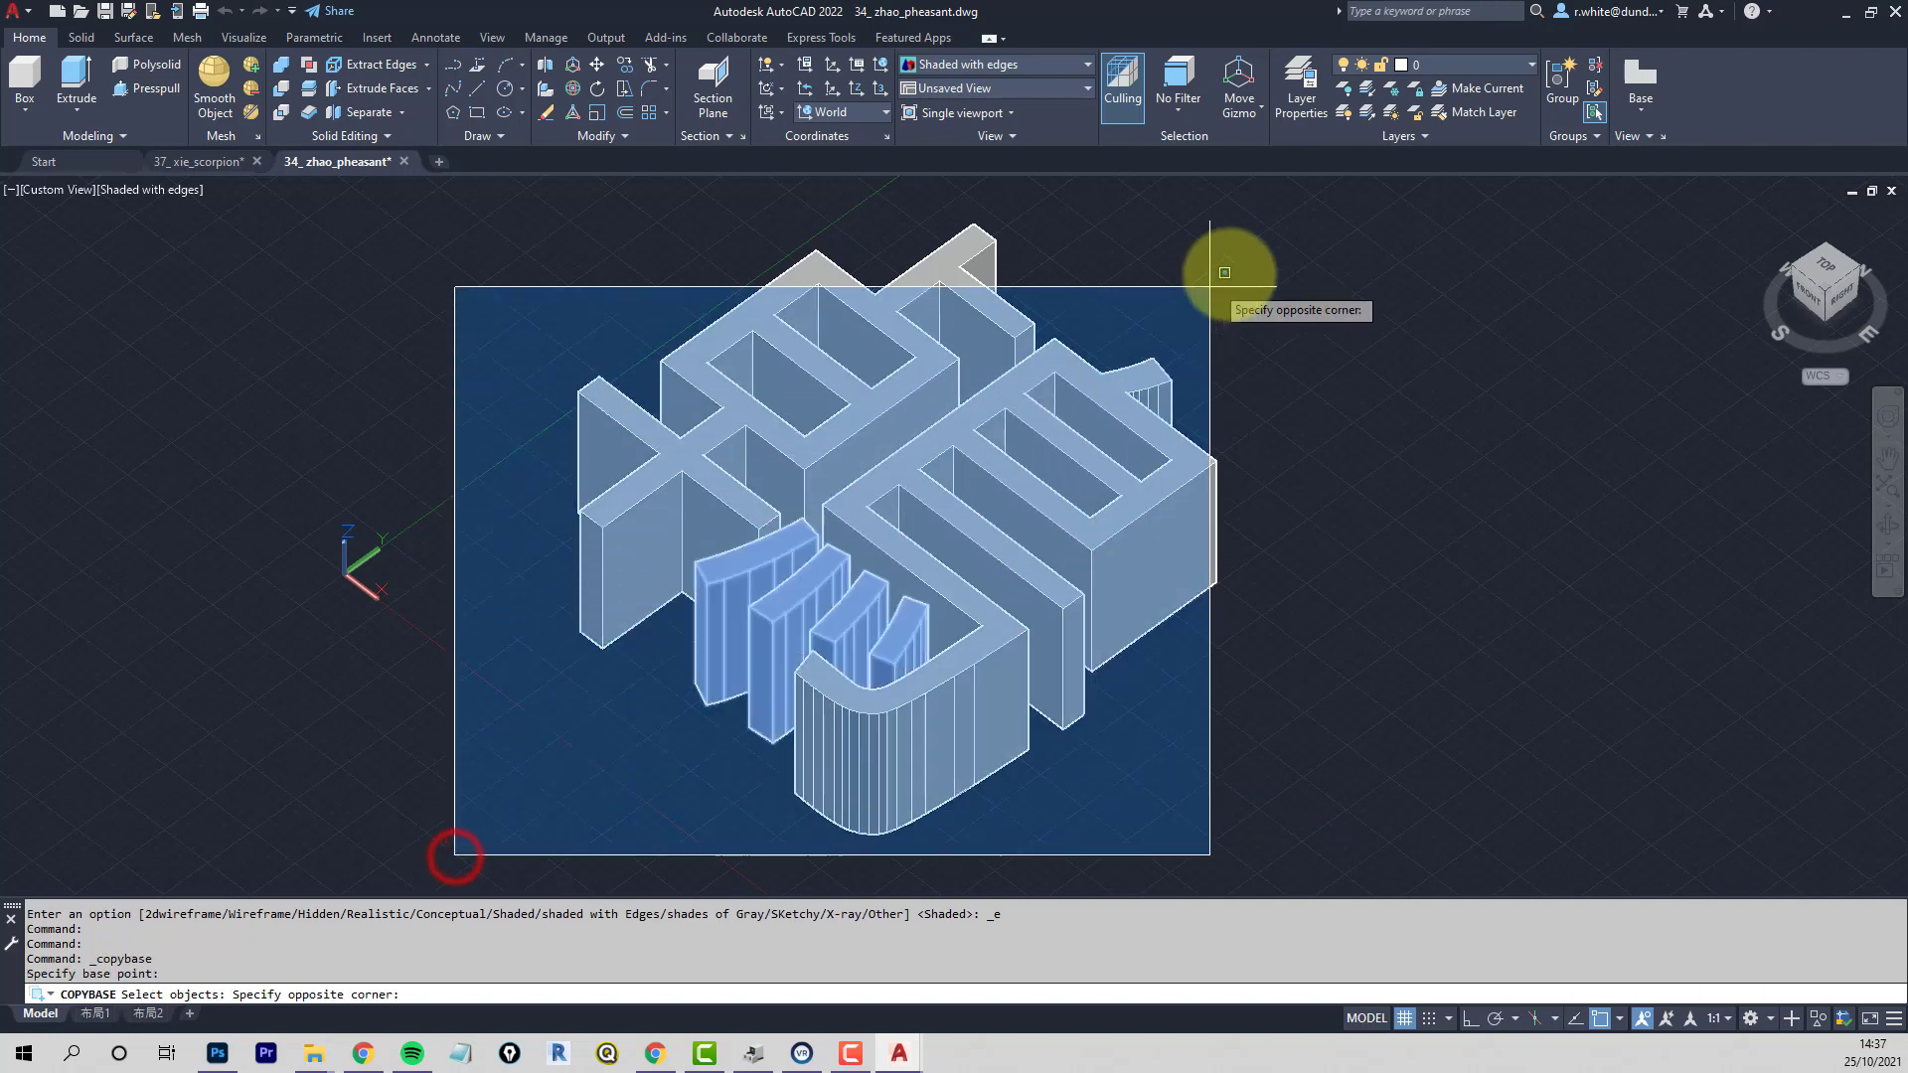
left_click(1294, 202)
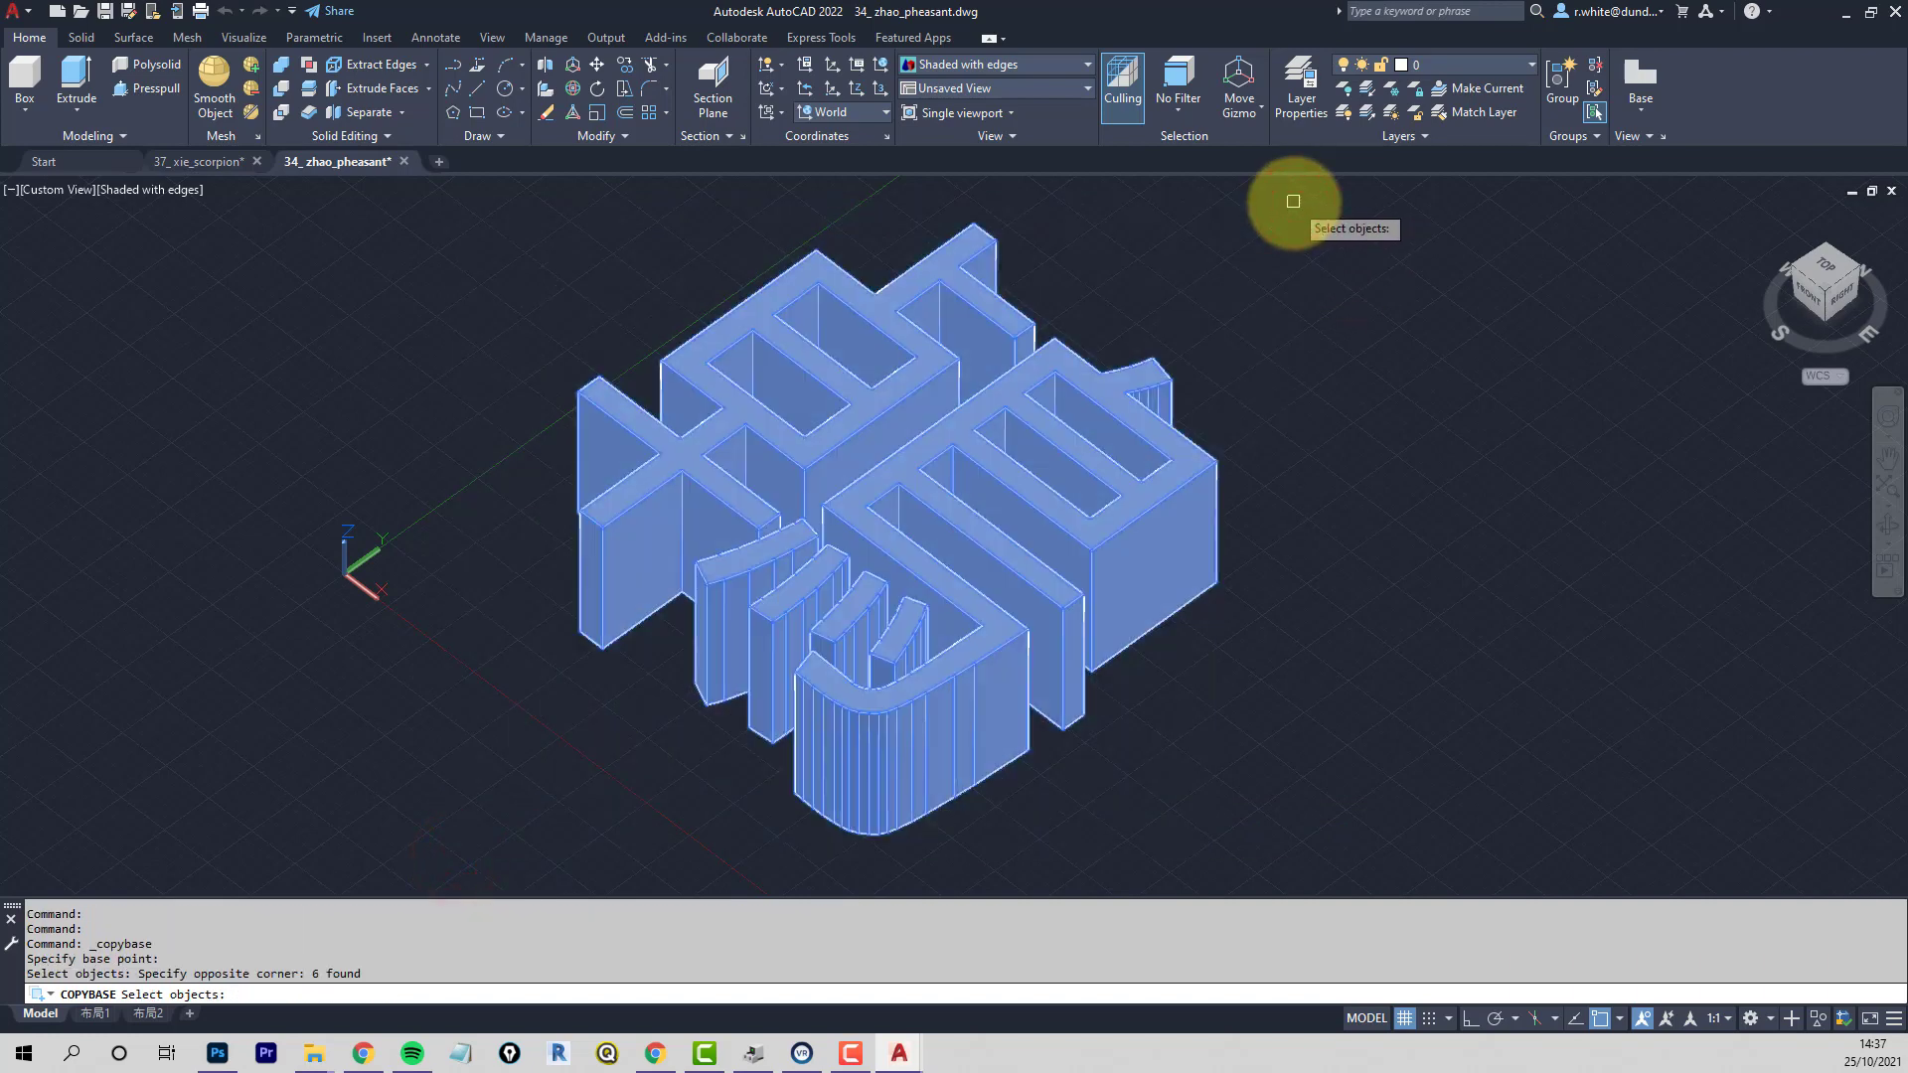
key("Return")
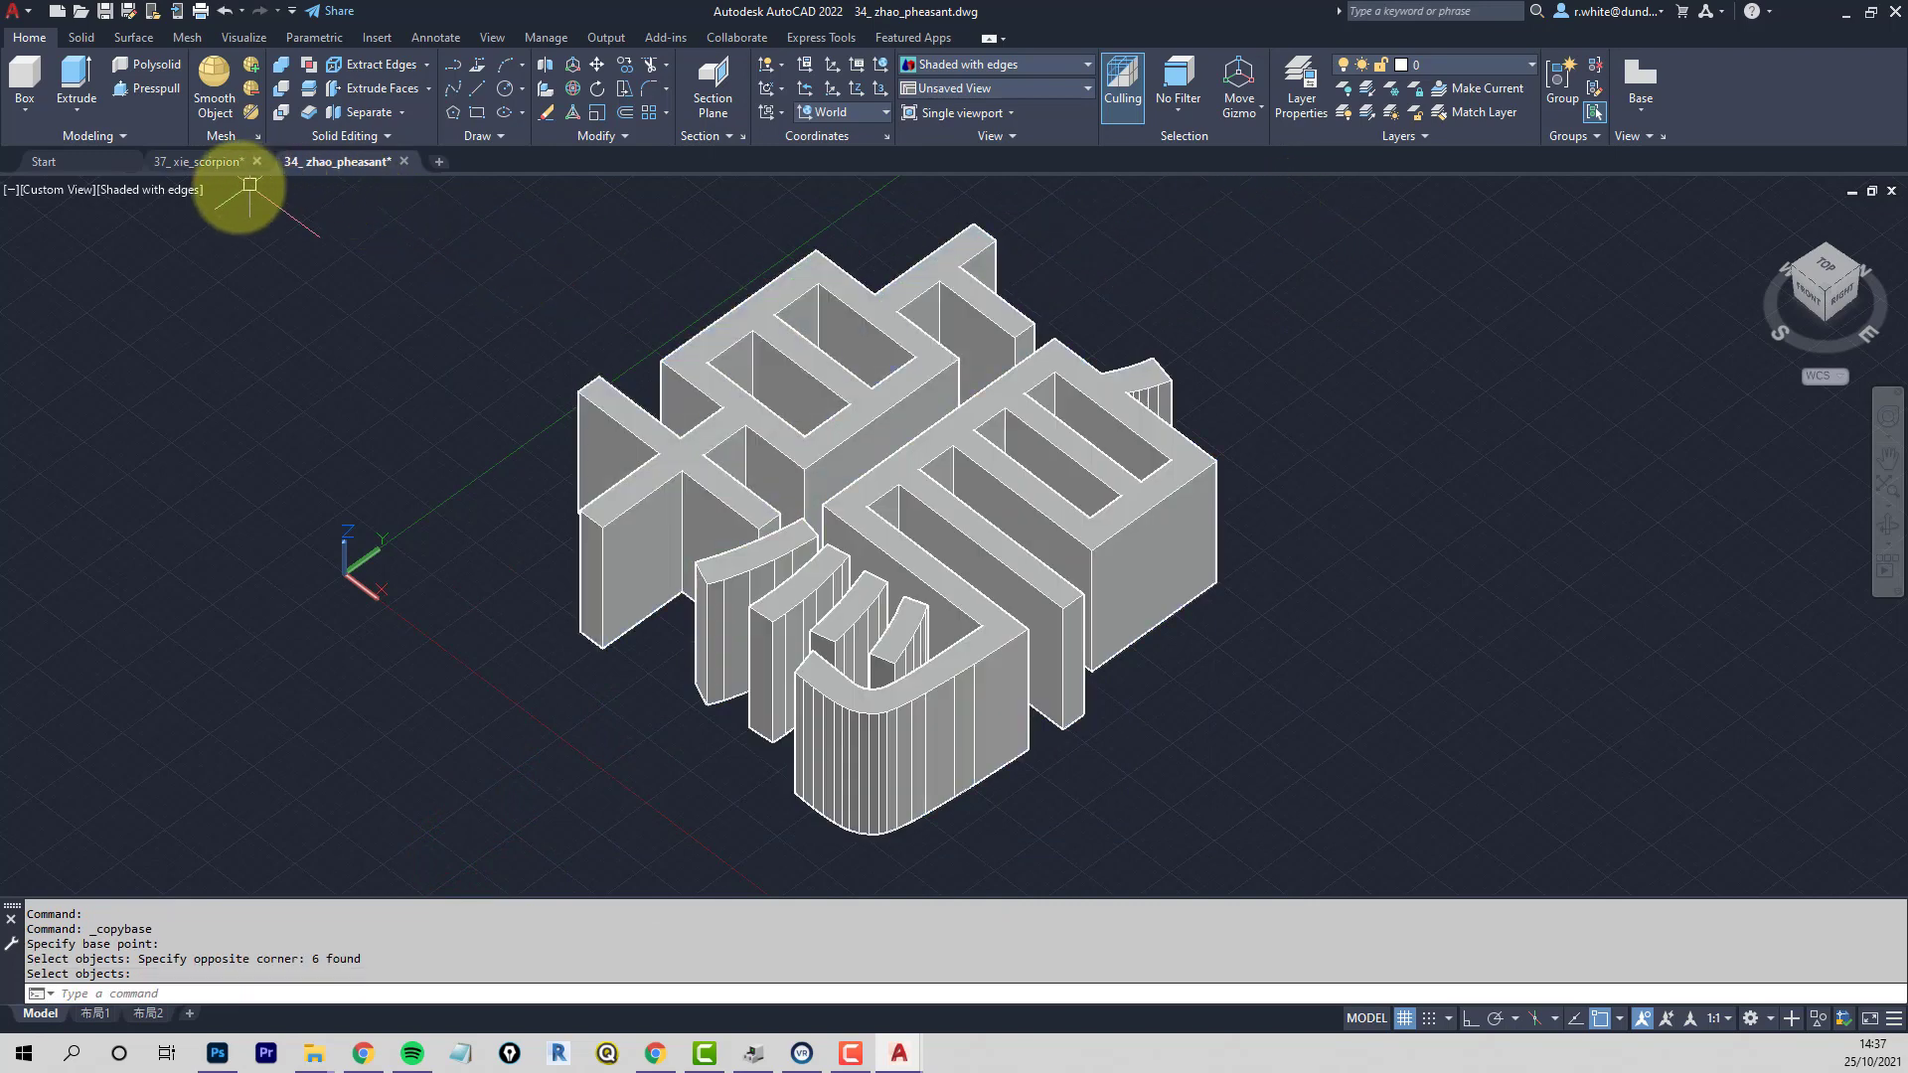
In the 37_xie_scorpion drawing, set the UCS to the Front plane
left_click(221, 161)
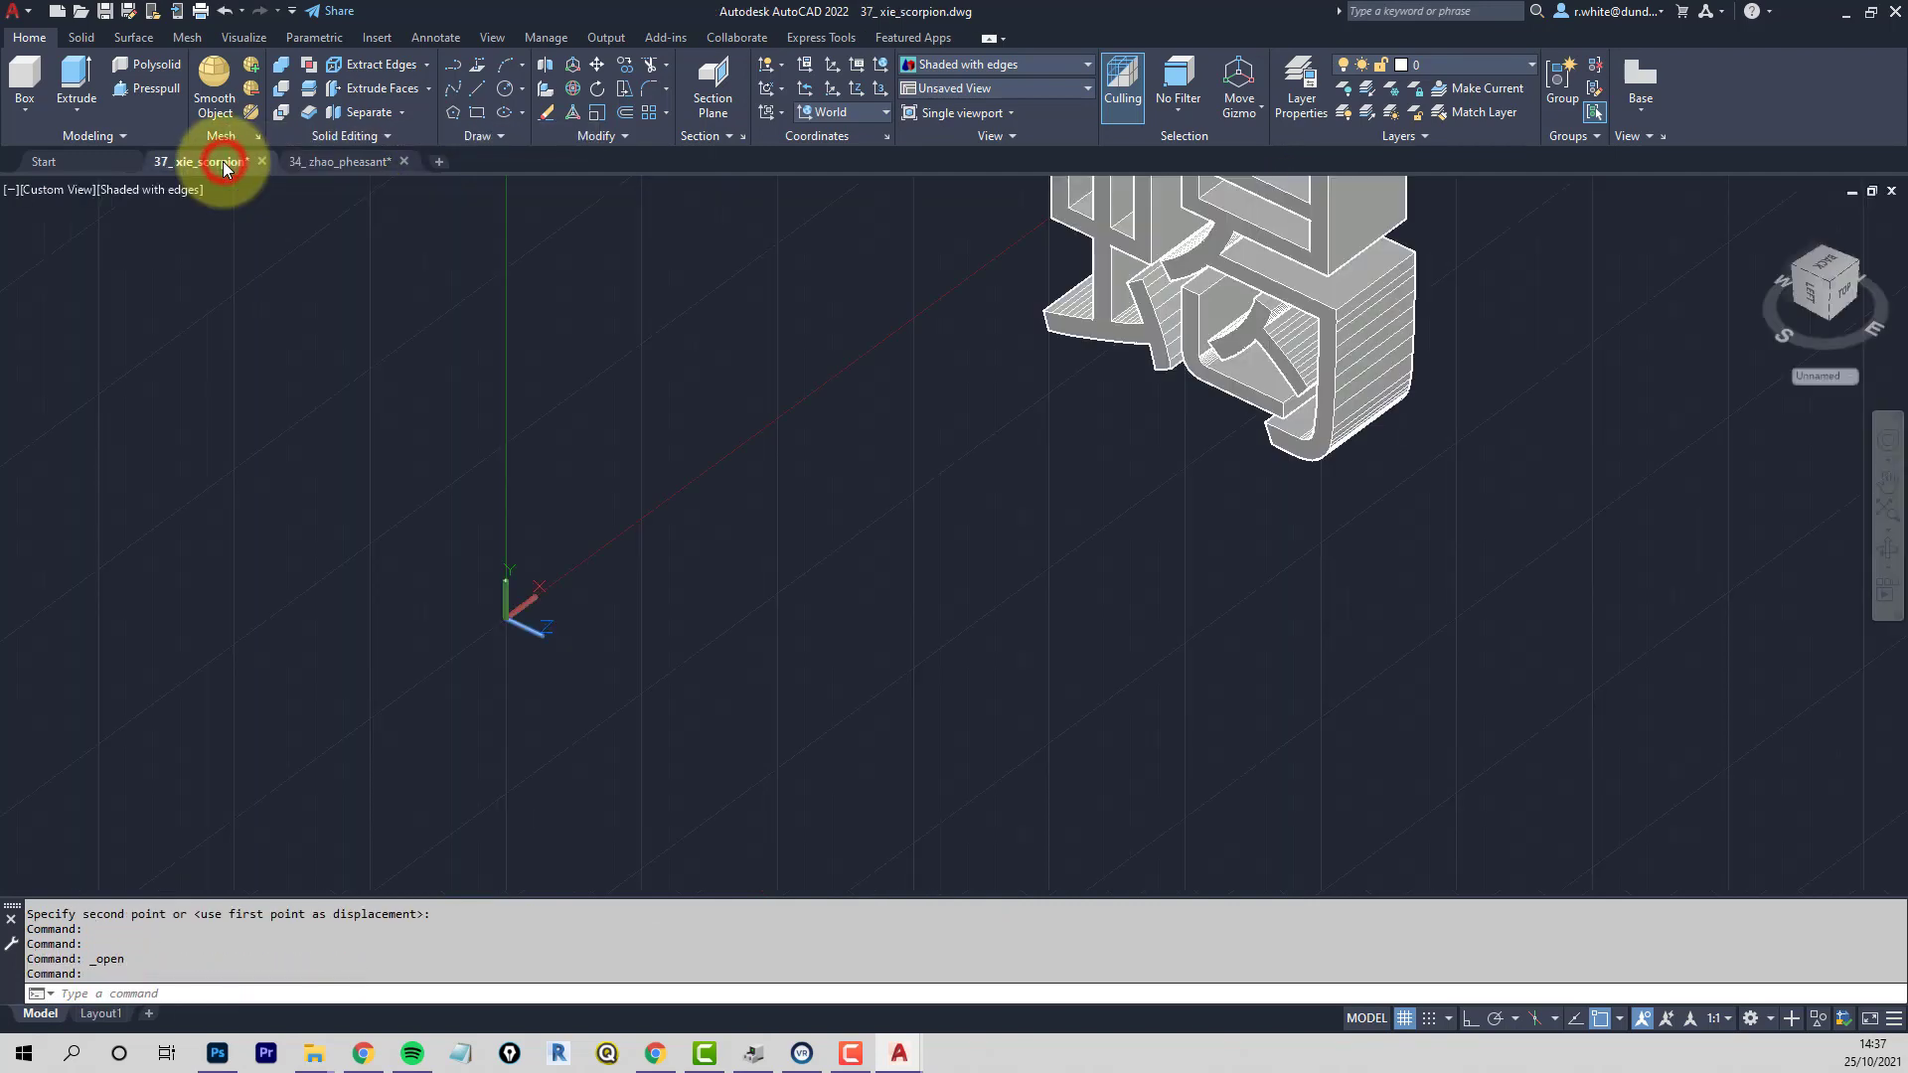
middle_click_drag(770, 556, 785, 715)
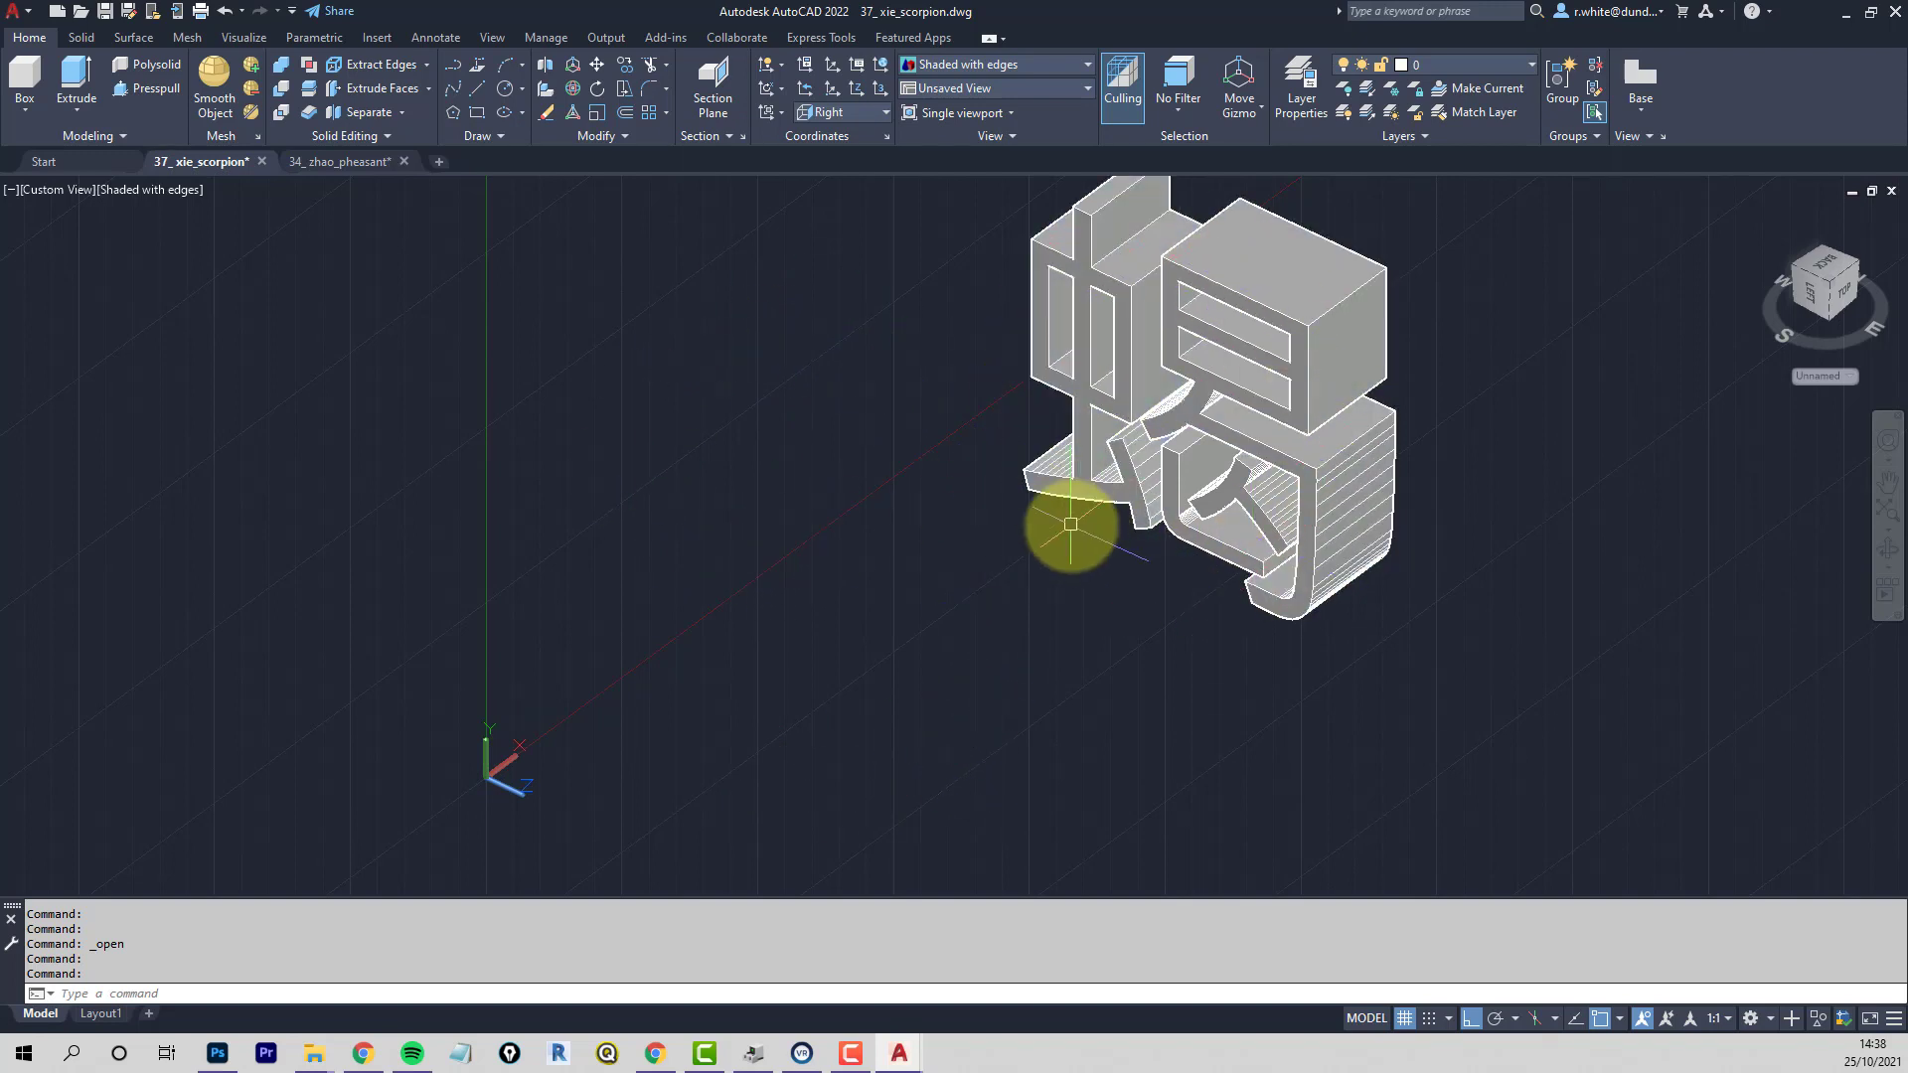
left_click(882, 112)
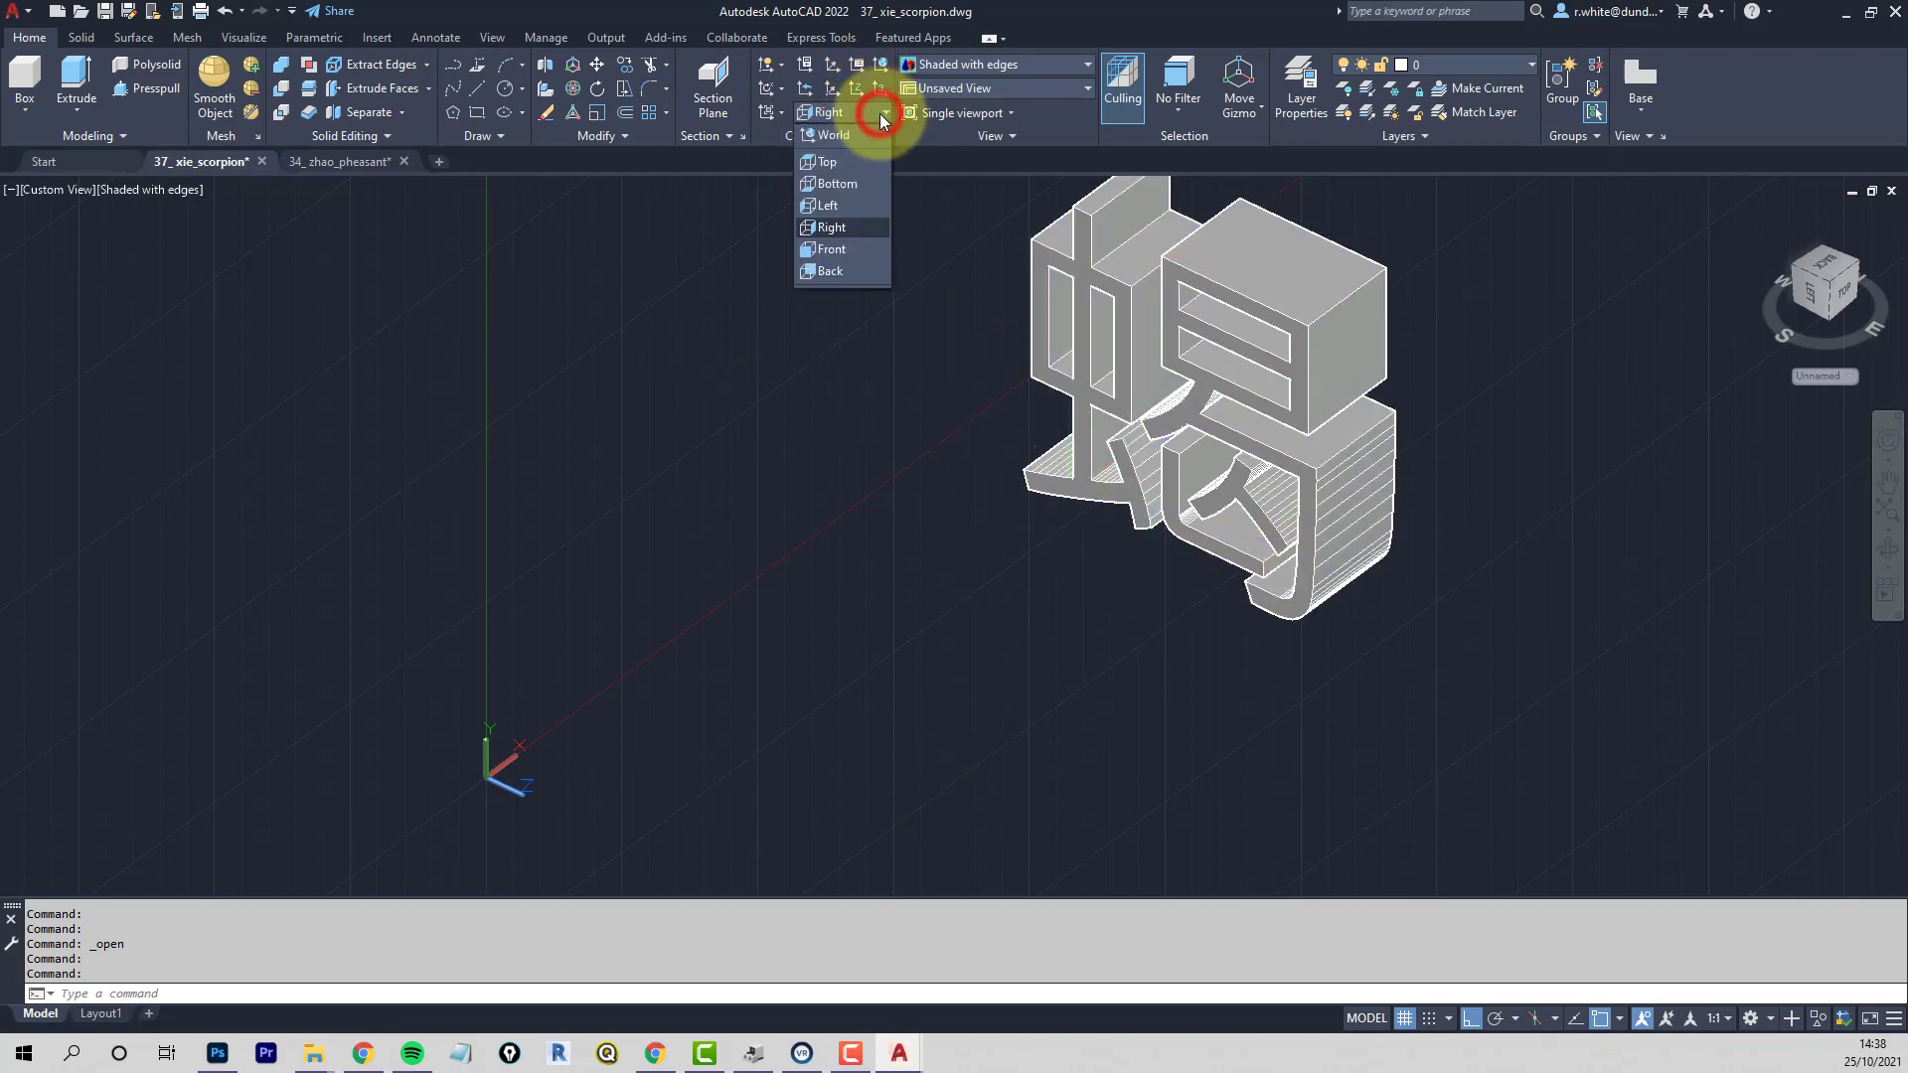
left_click(832, 248)
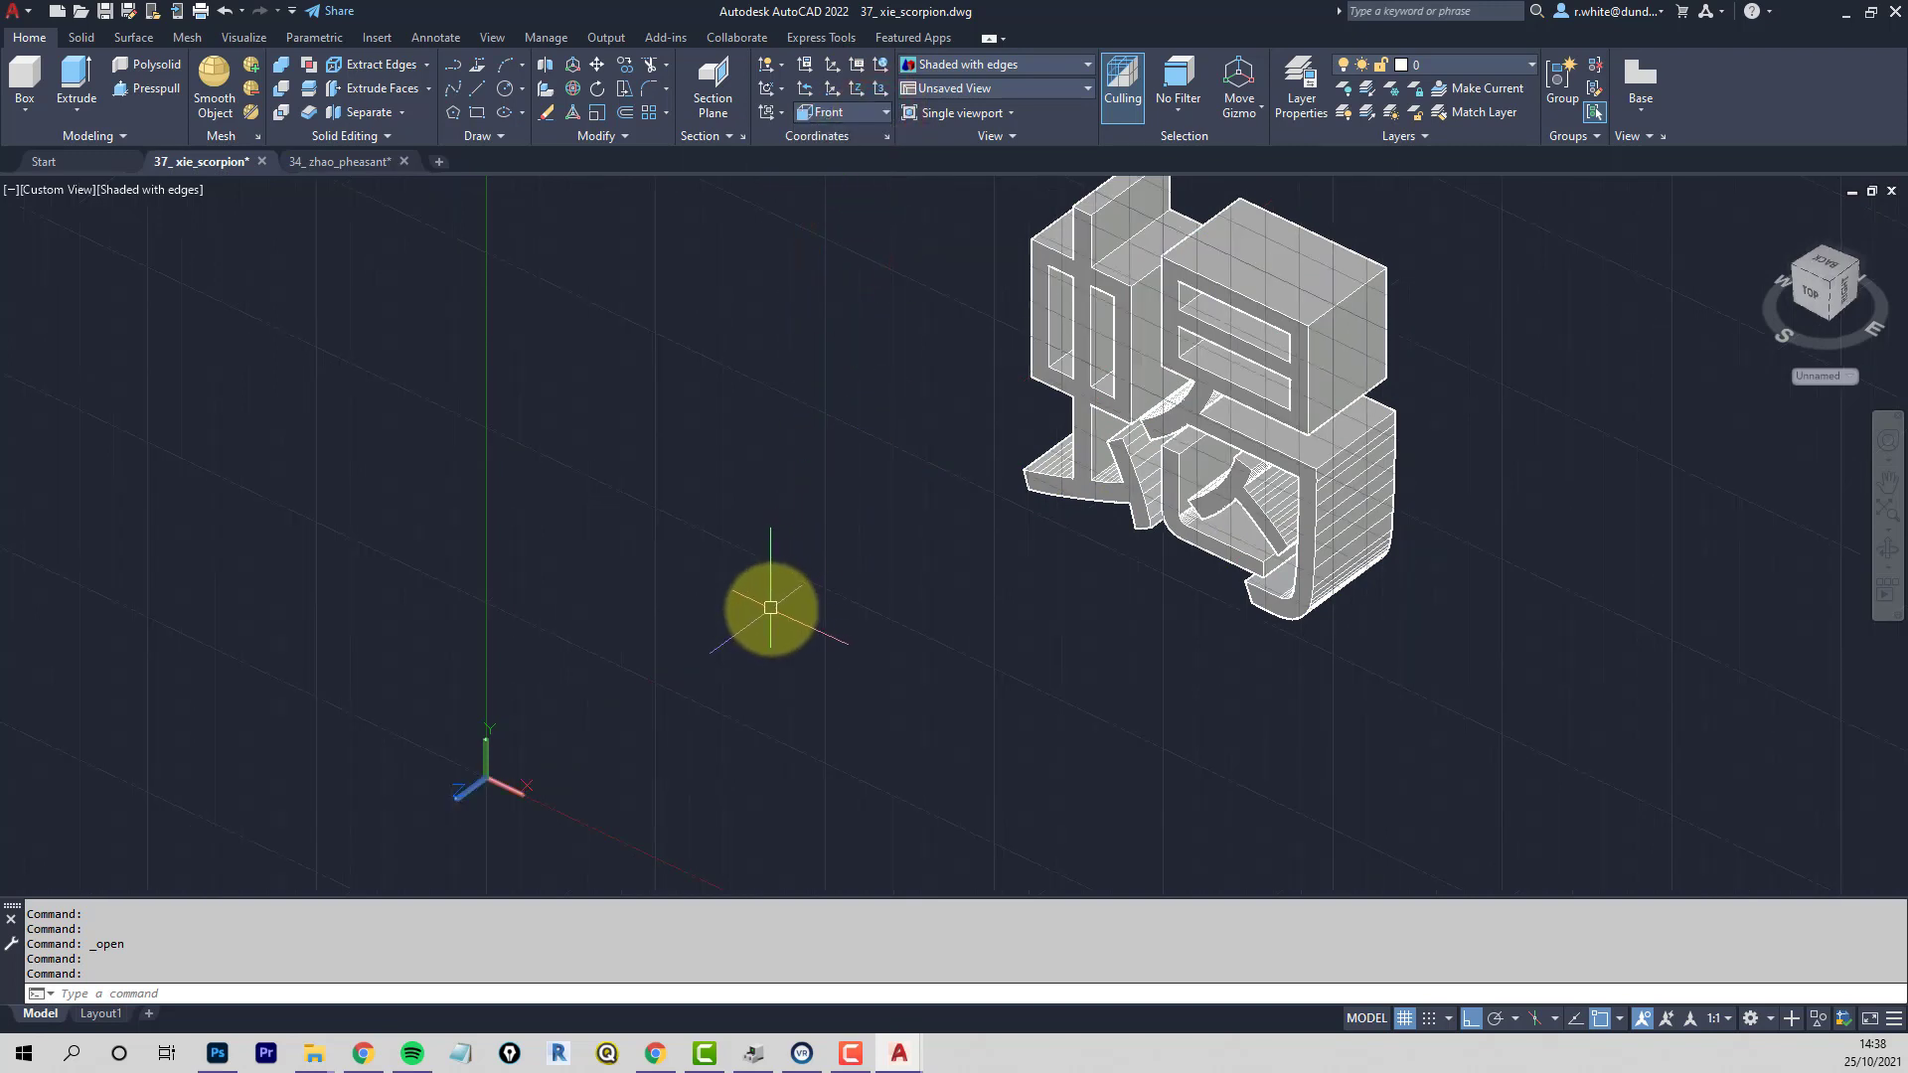
Paste the pheasant solids as a block at insertion point 0,0,0
key("ctrl+shift+v")
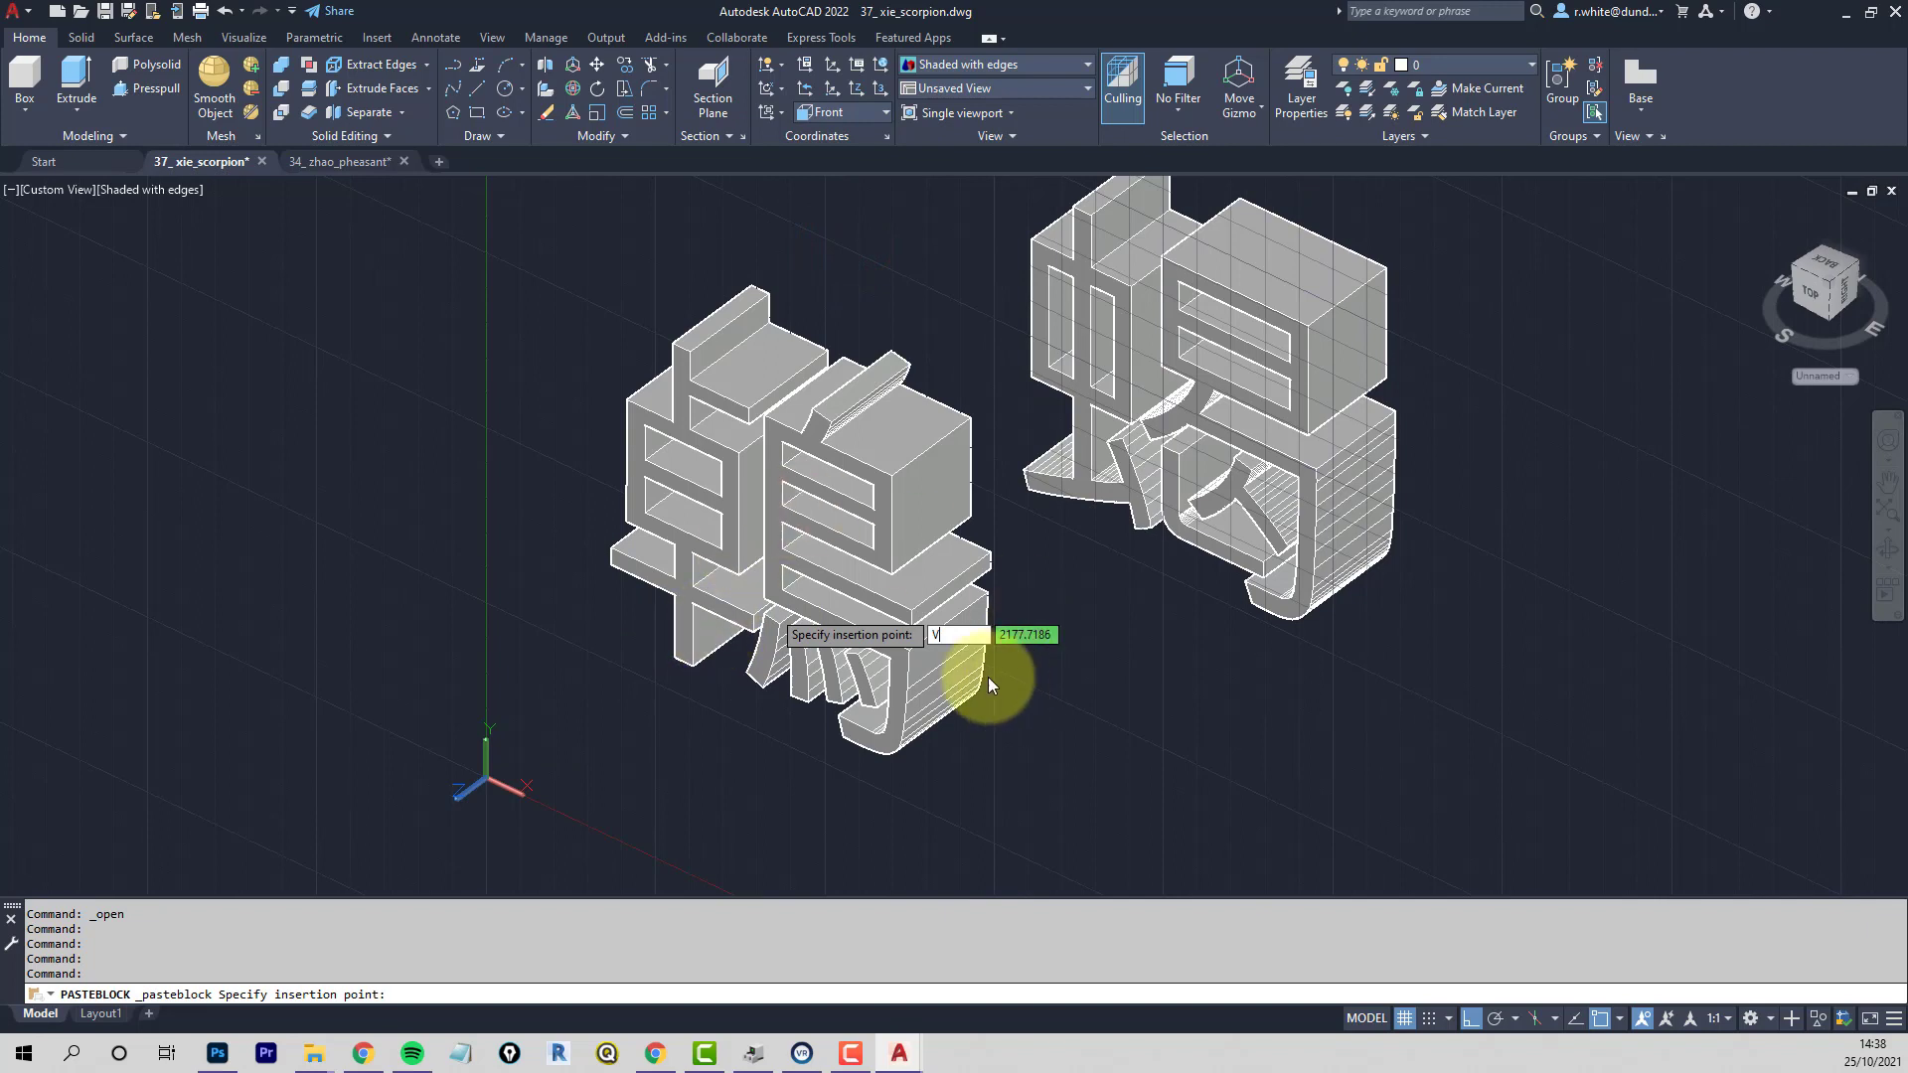
key("Escape")
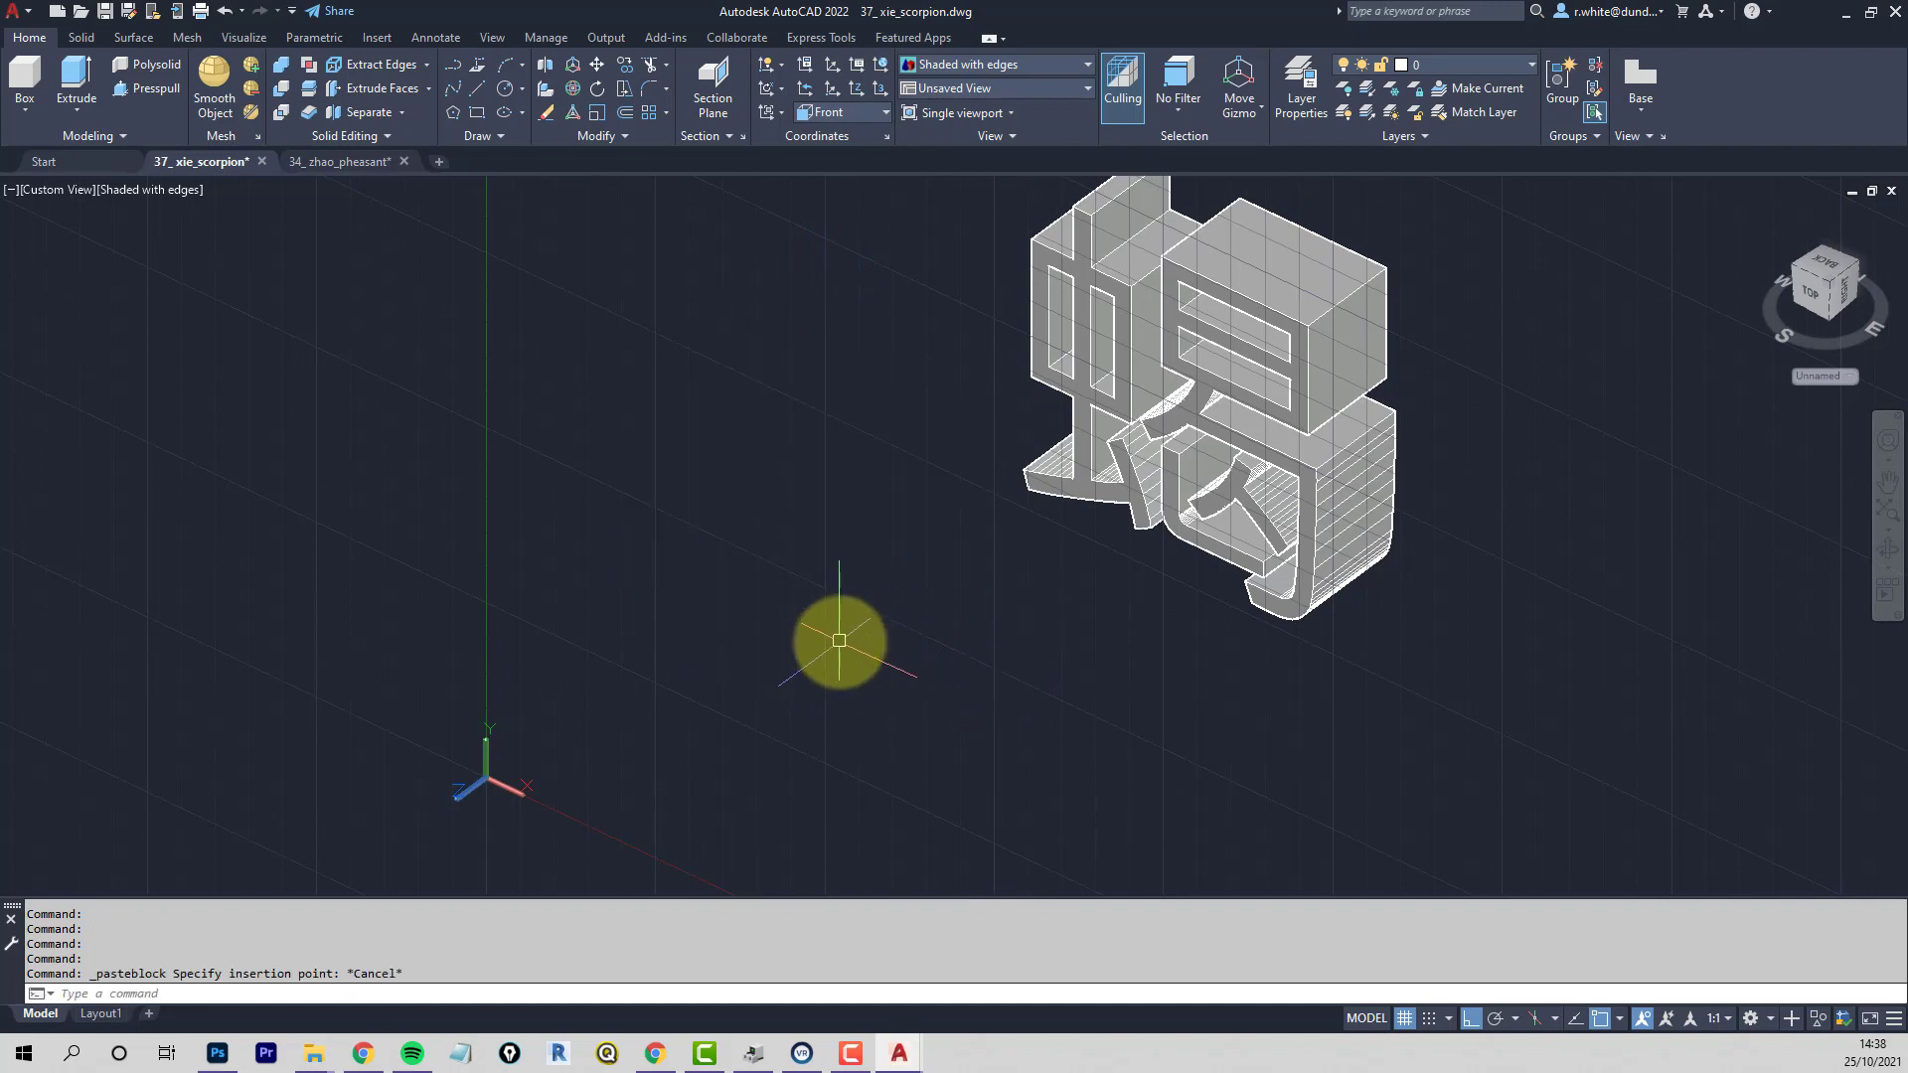
key("ctrl+shift+v")
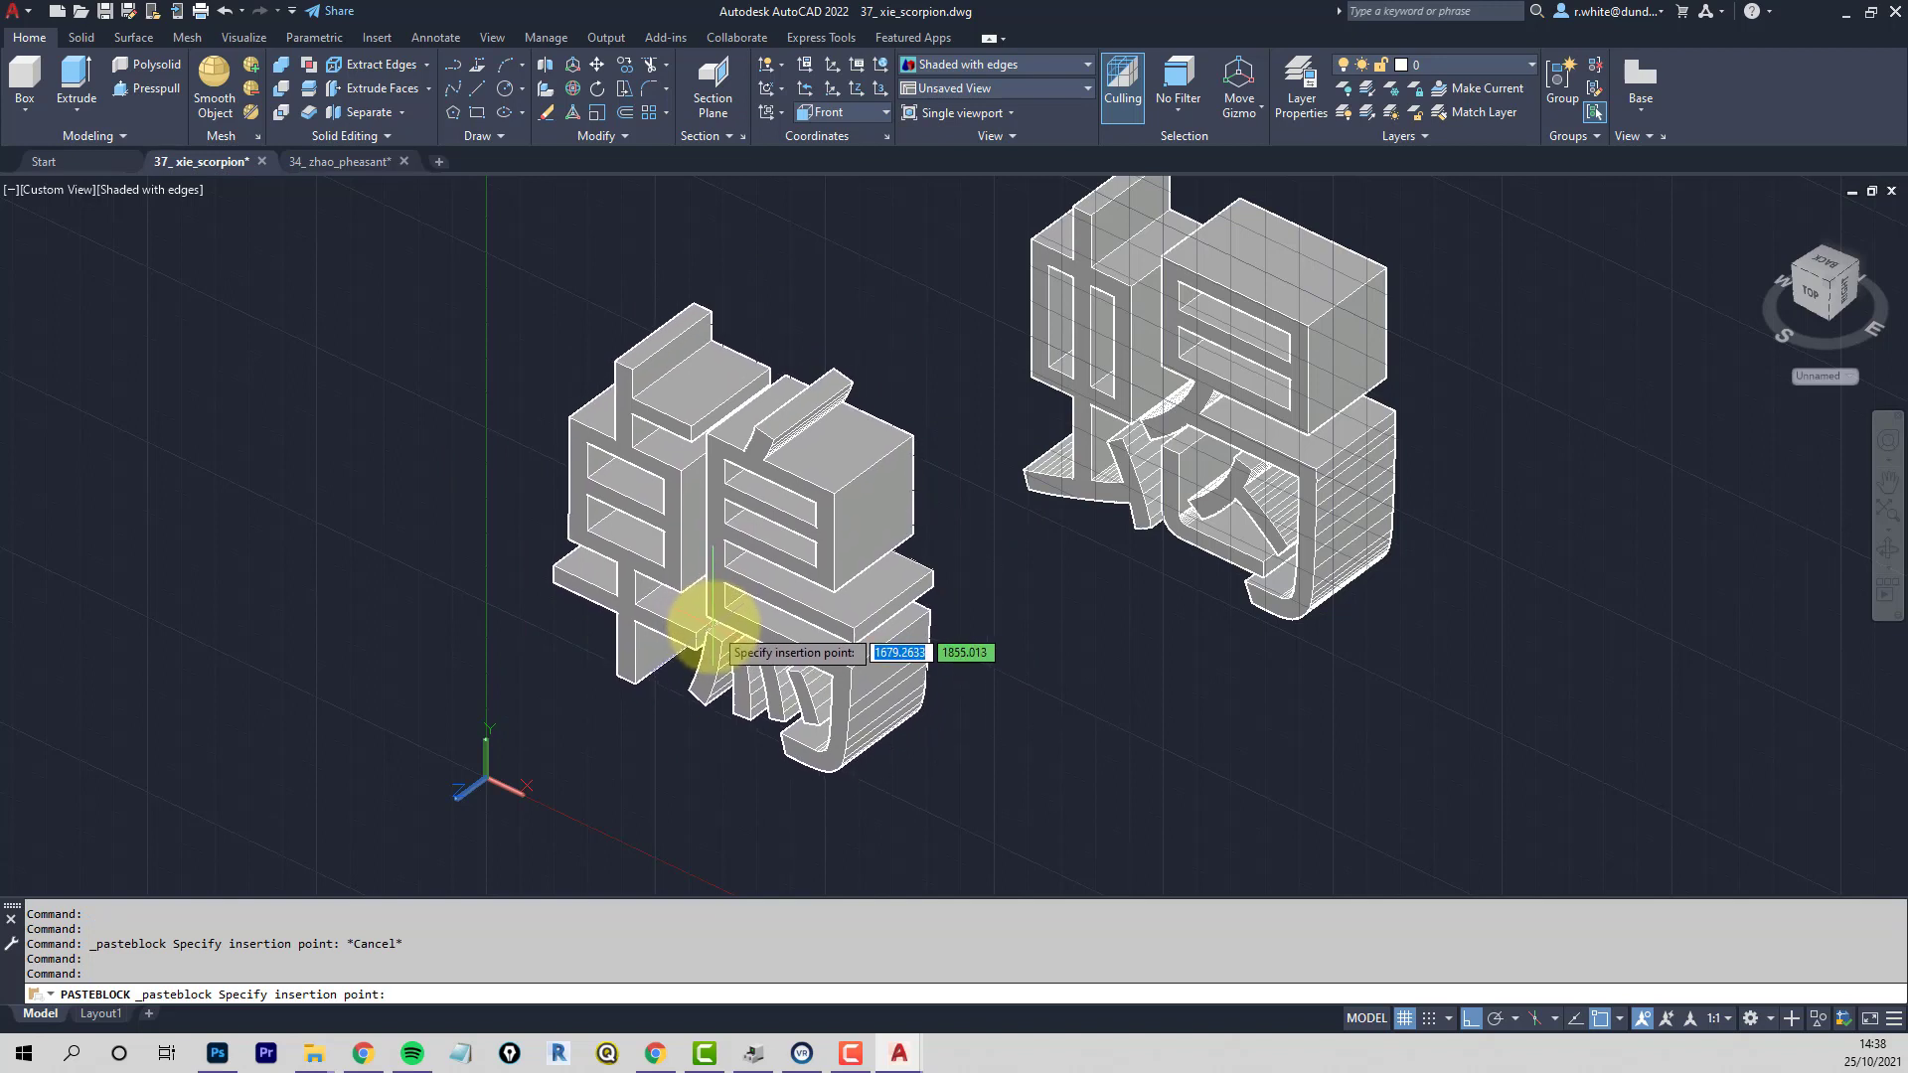
type("0")
key("Tab")
type("0")
key("Tab")
type("0")
key("Return")
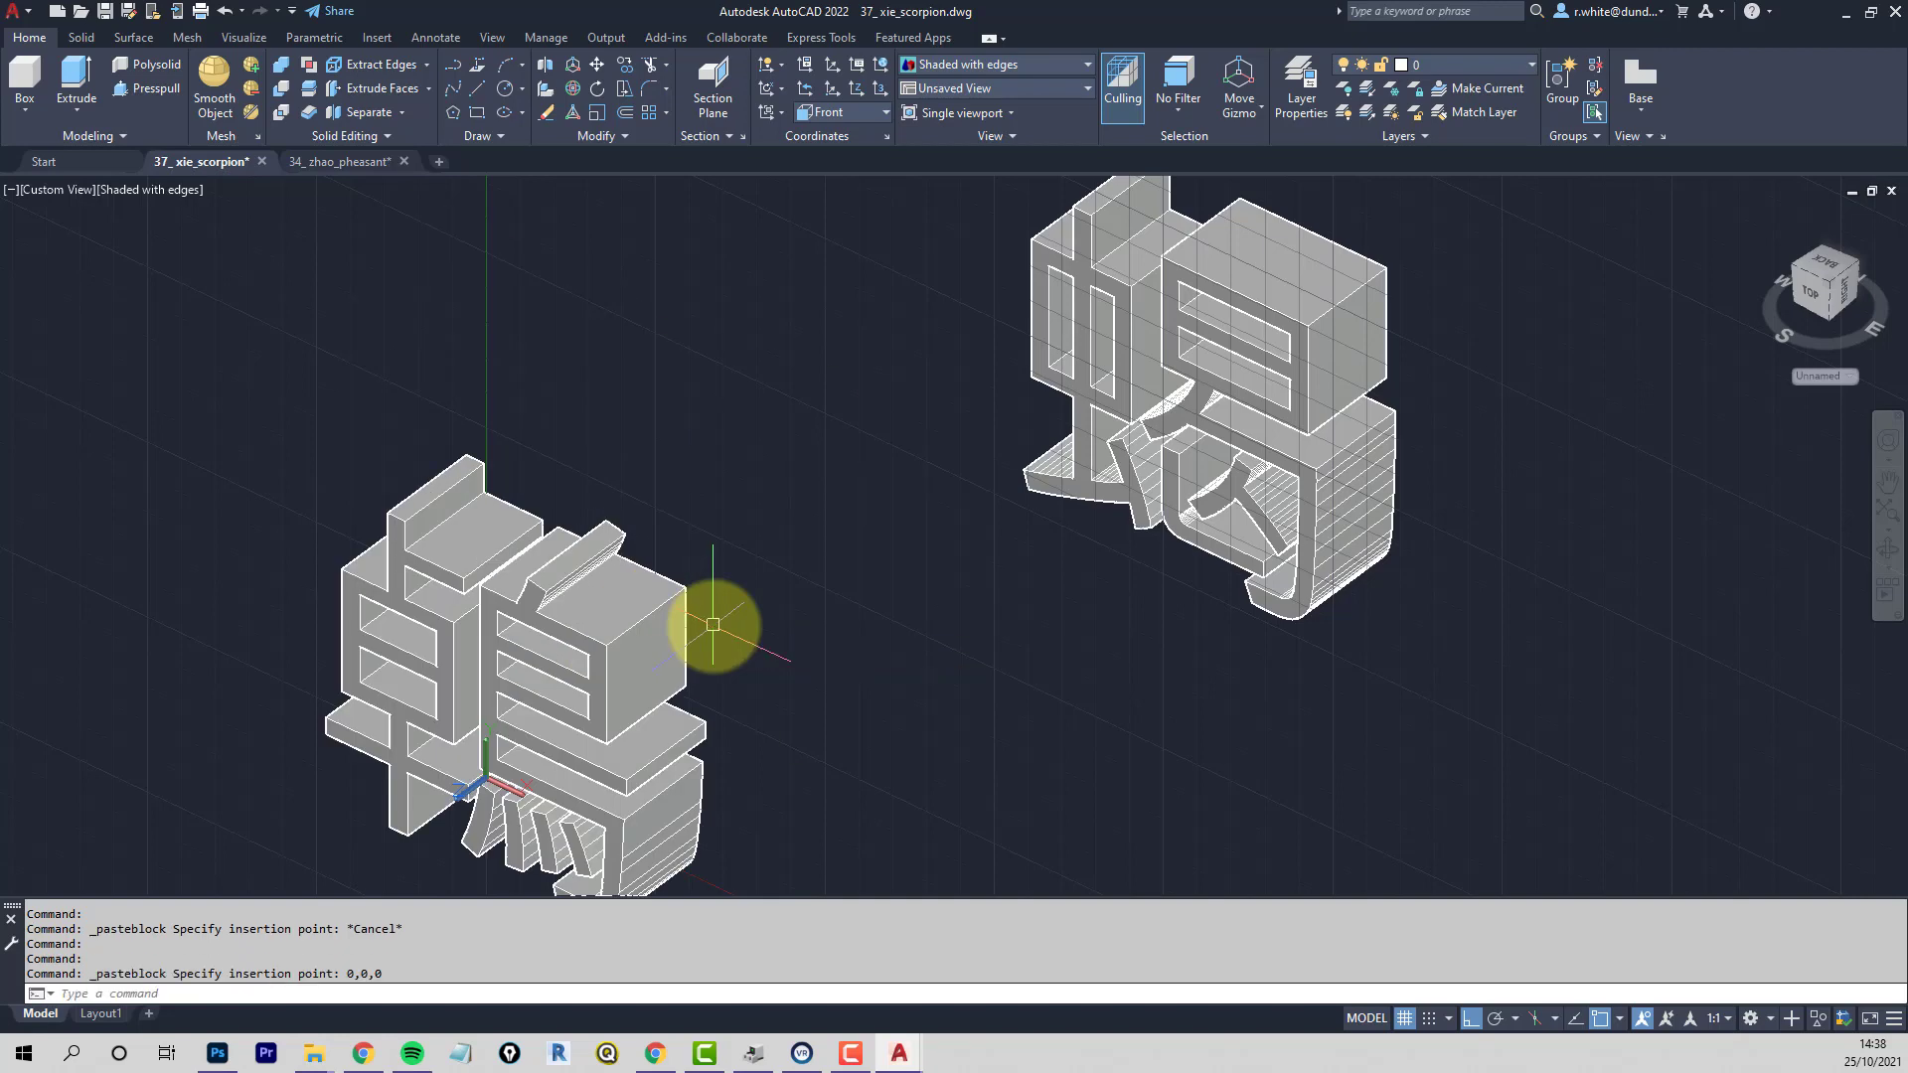
Move the pasted pheasant block to stand beside the scorpion character
middle_click_drag(713, 625, 749, 482)
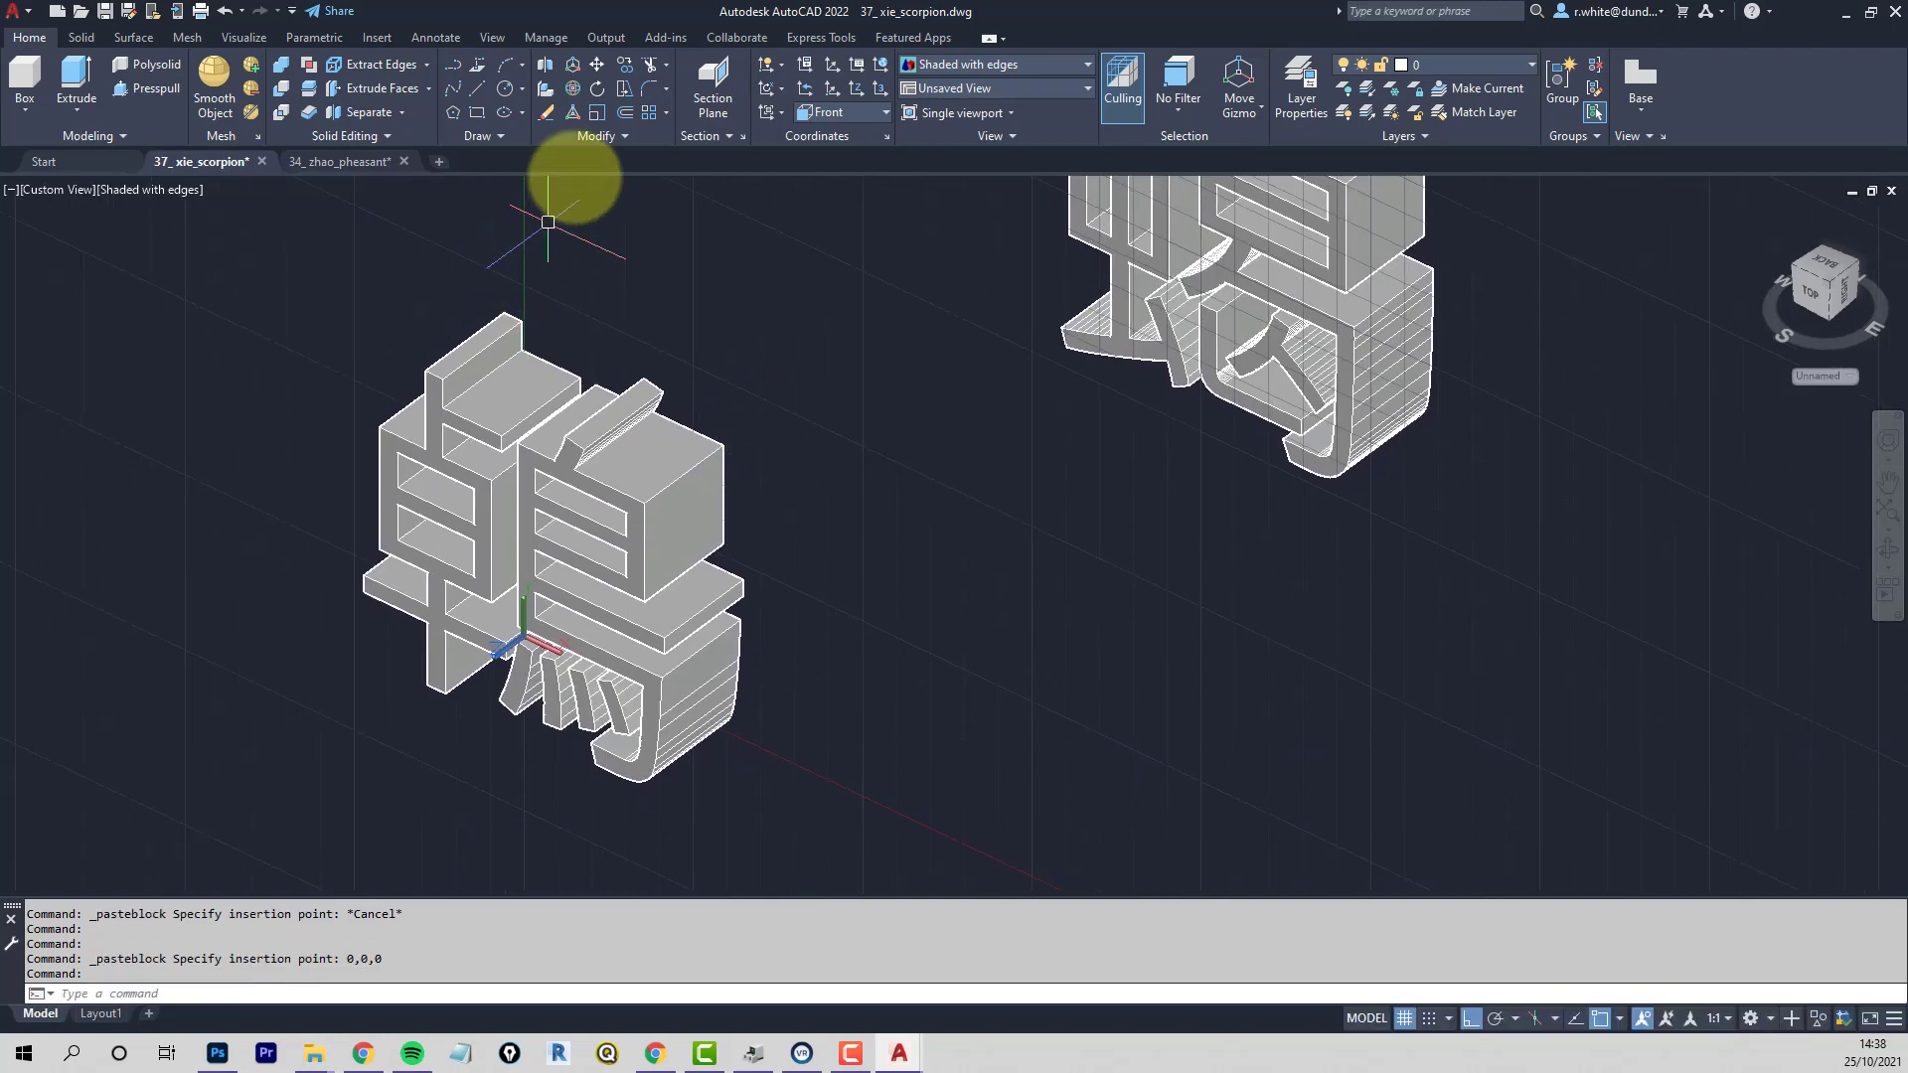
left_click(597, 68)
left_click(669, 673)
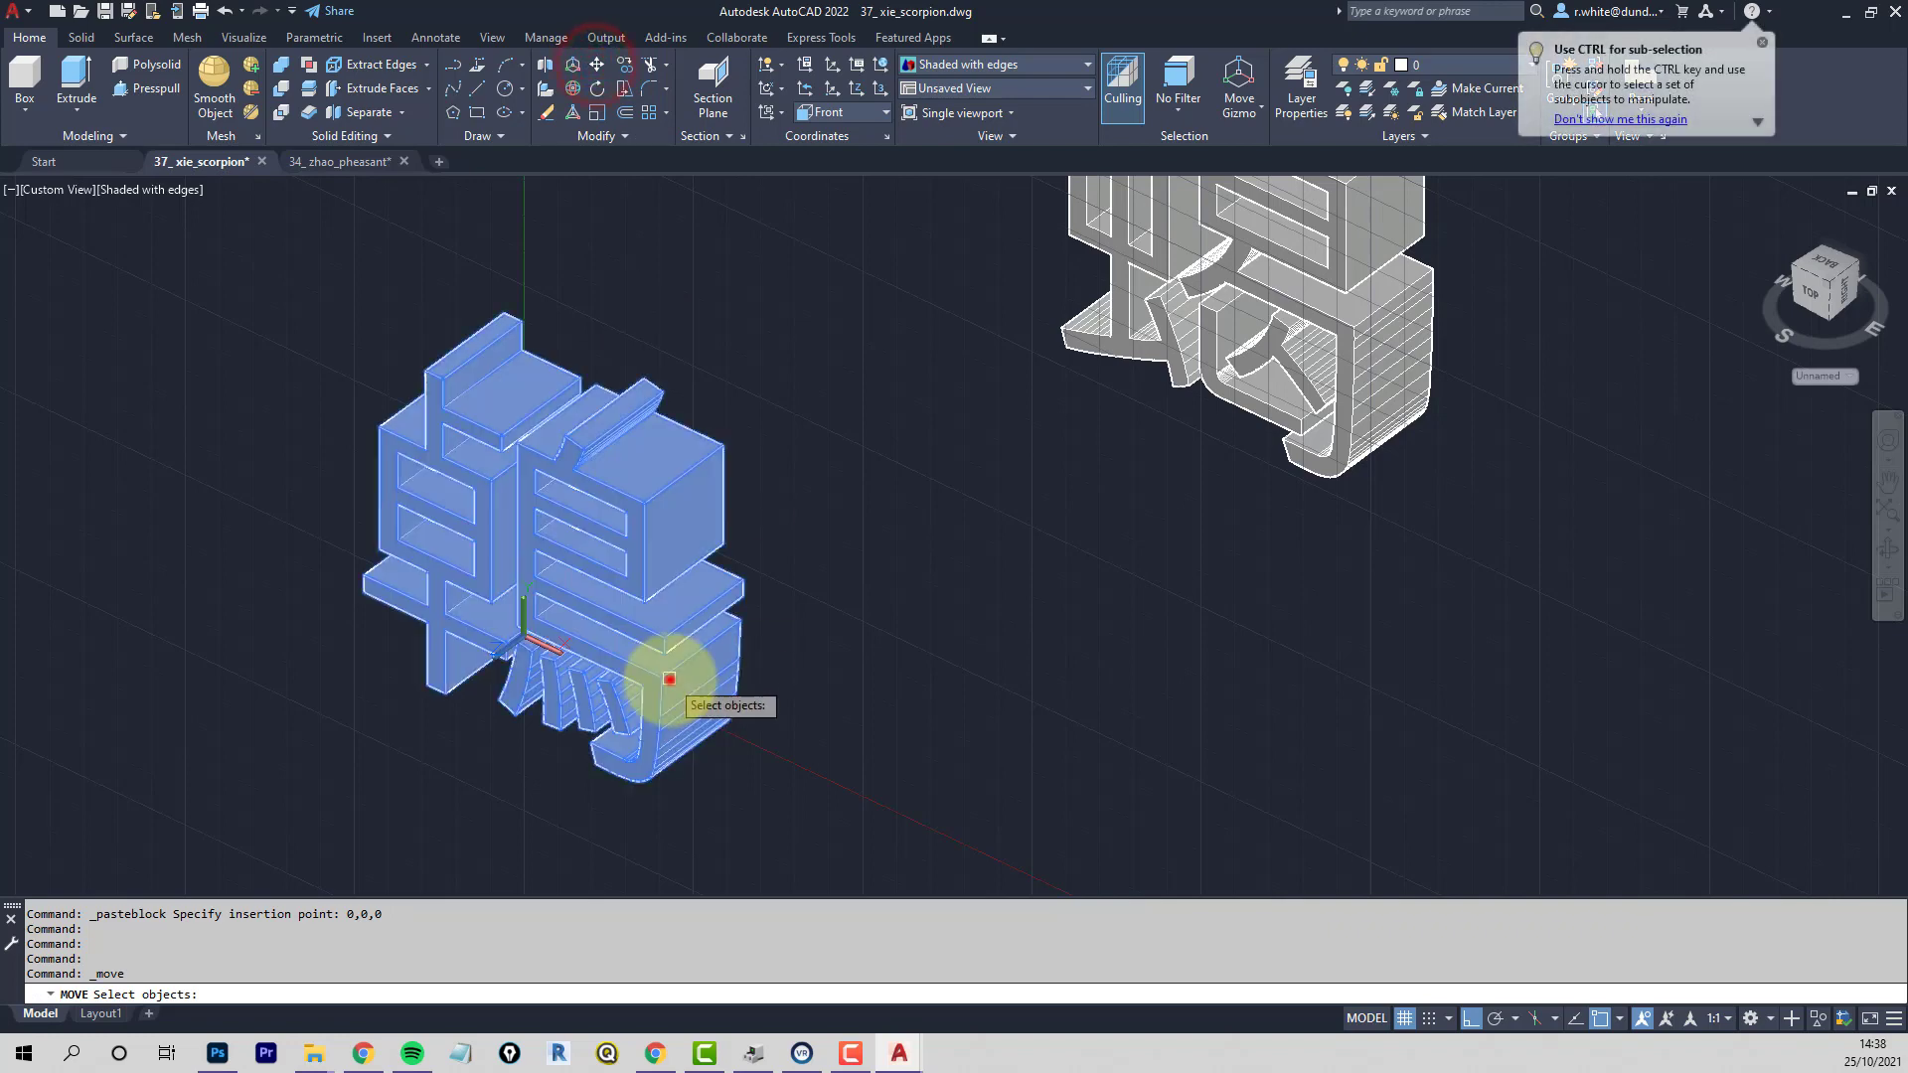
key("Return")
left_click(766, 841)
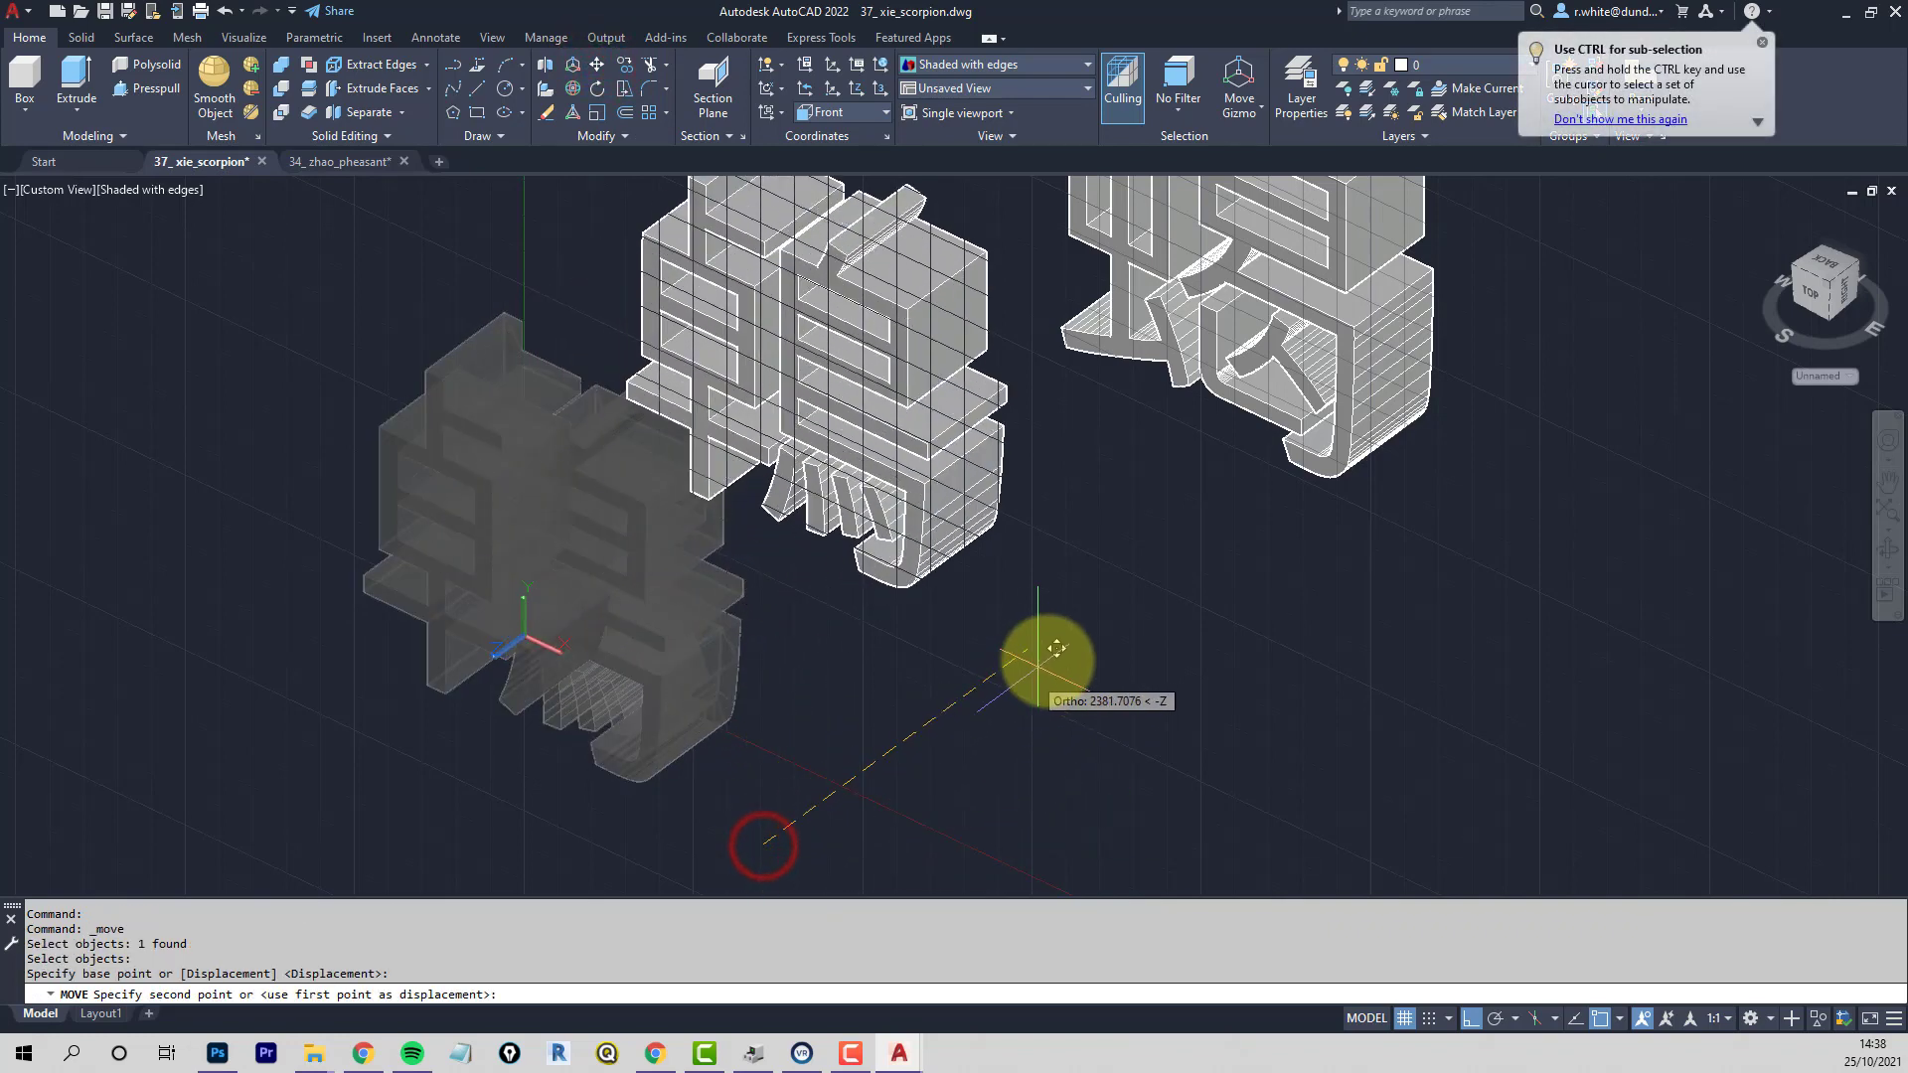
left_click(1064, 626)
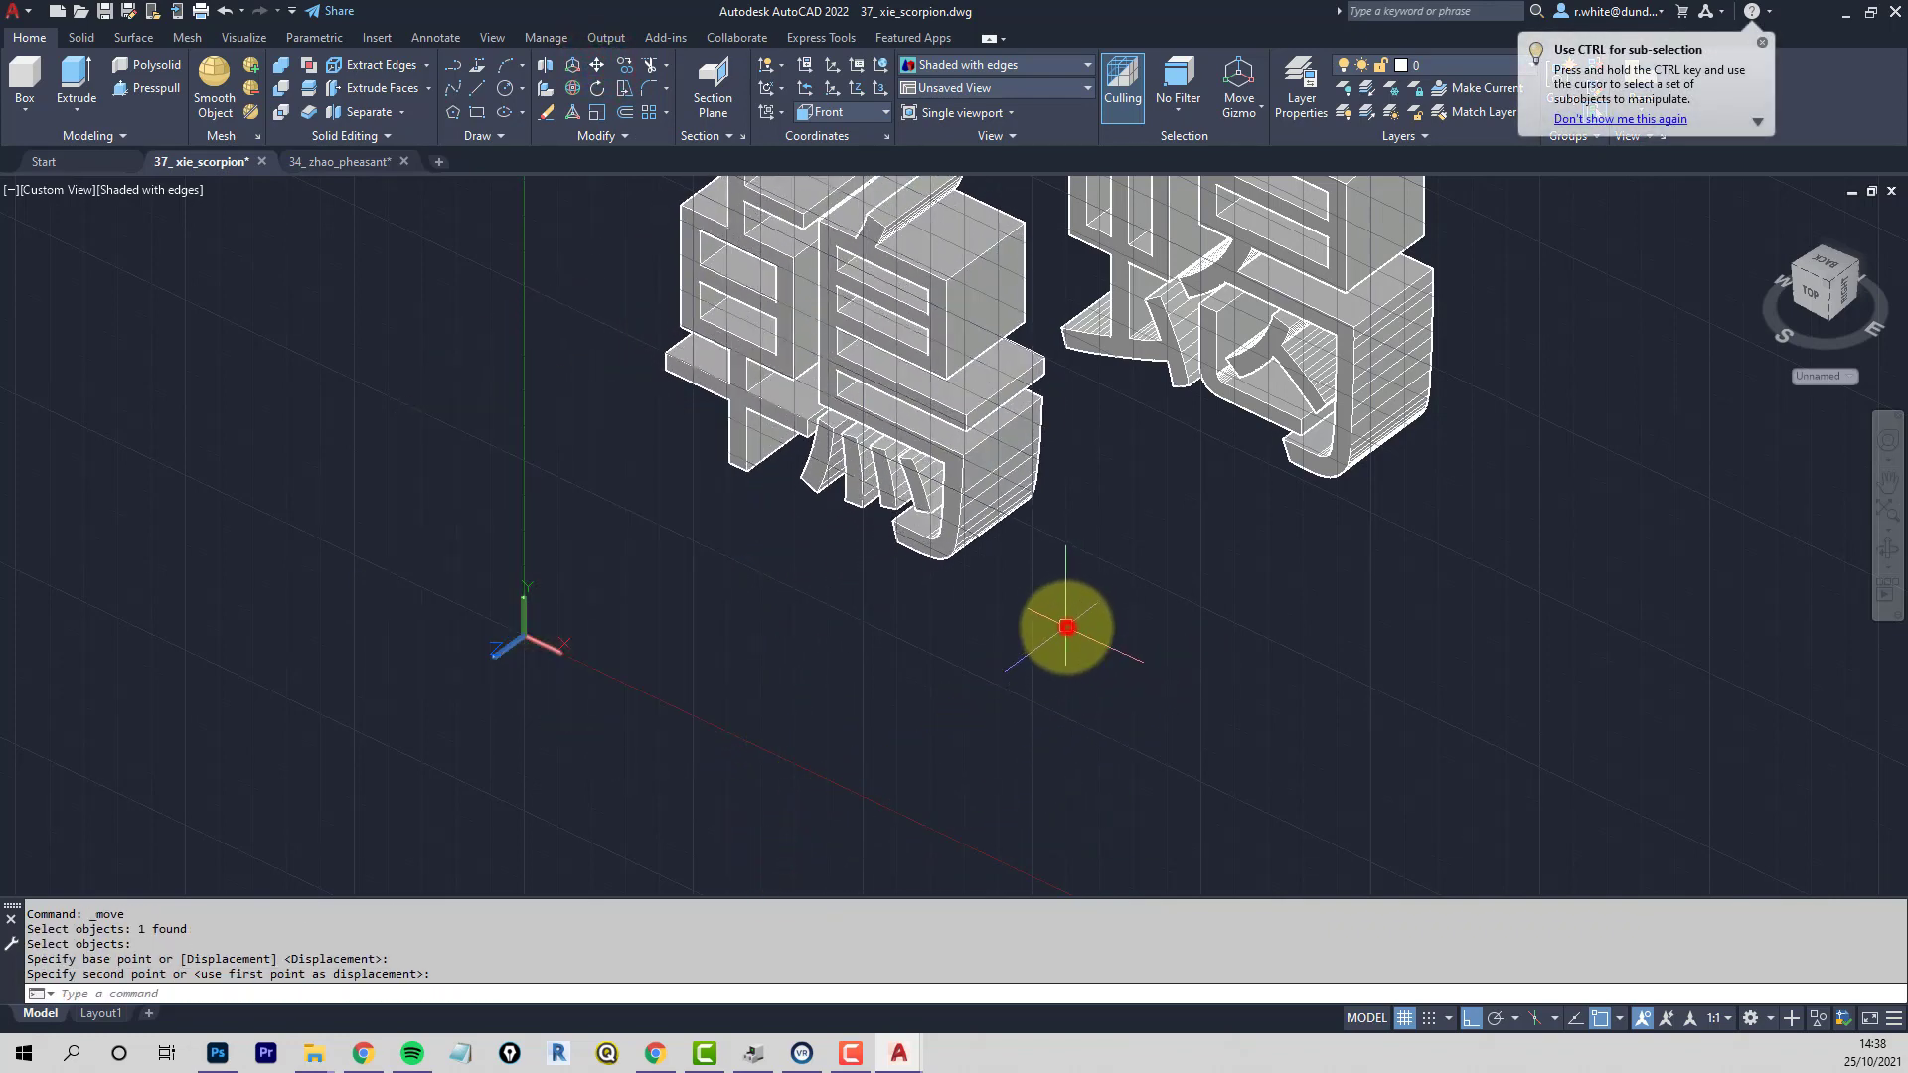
middle_click_drag(989, 412, 895, 577)
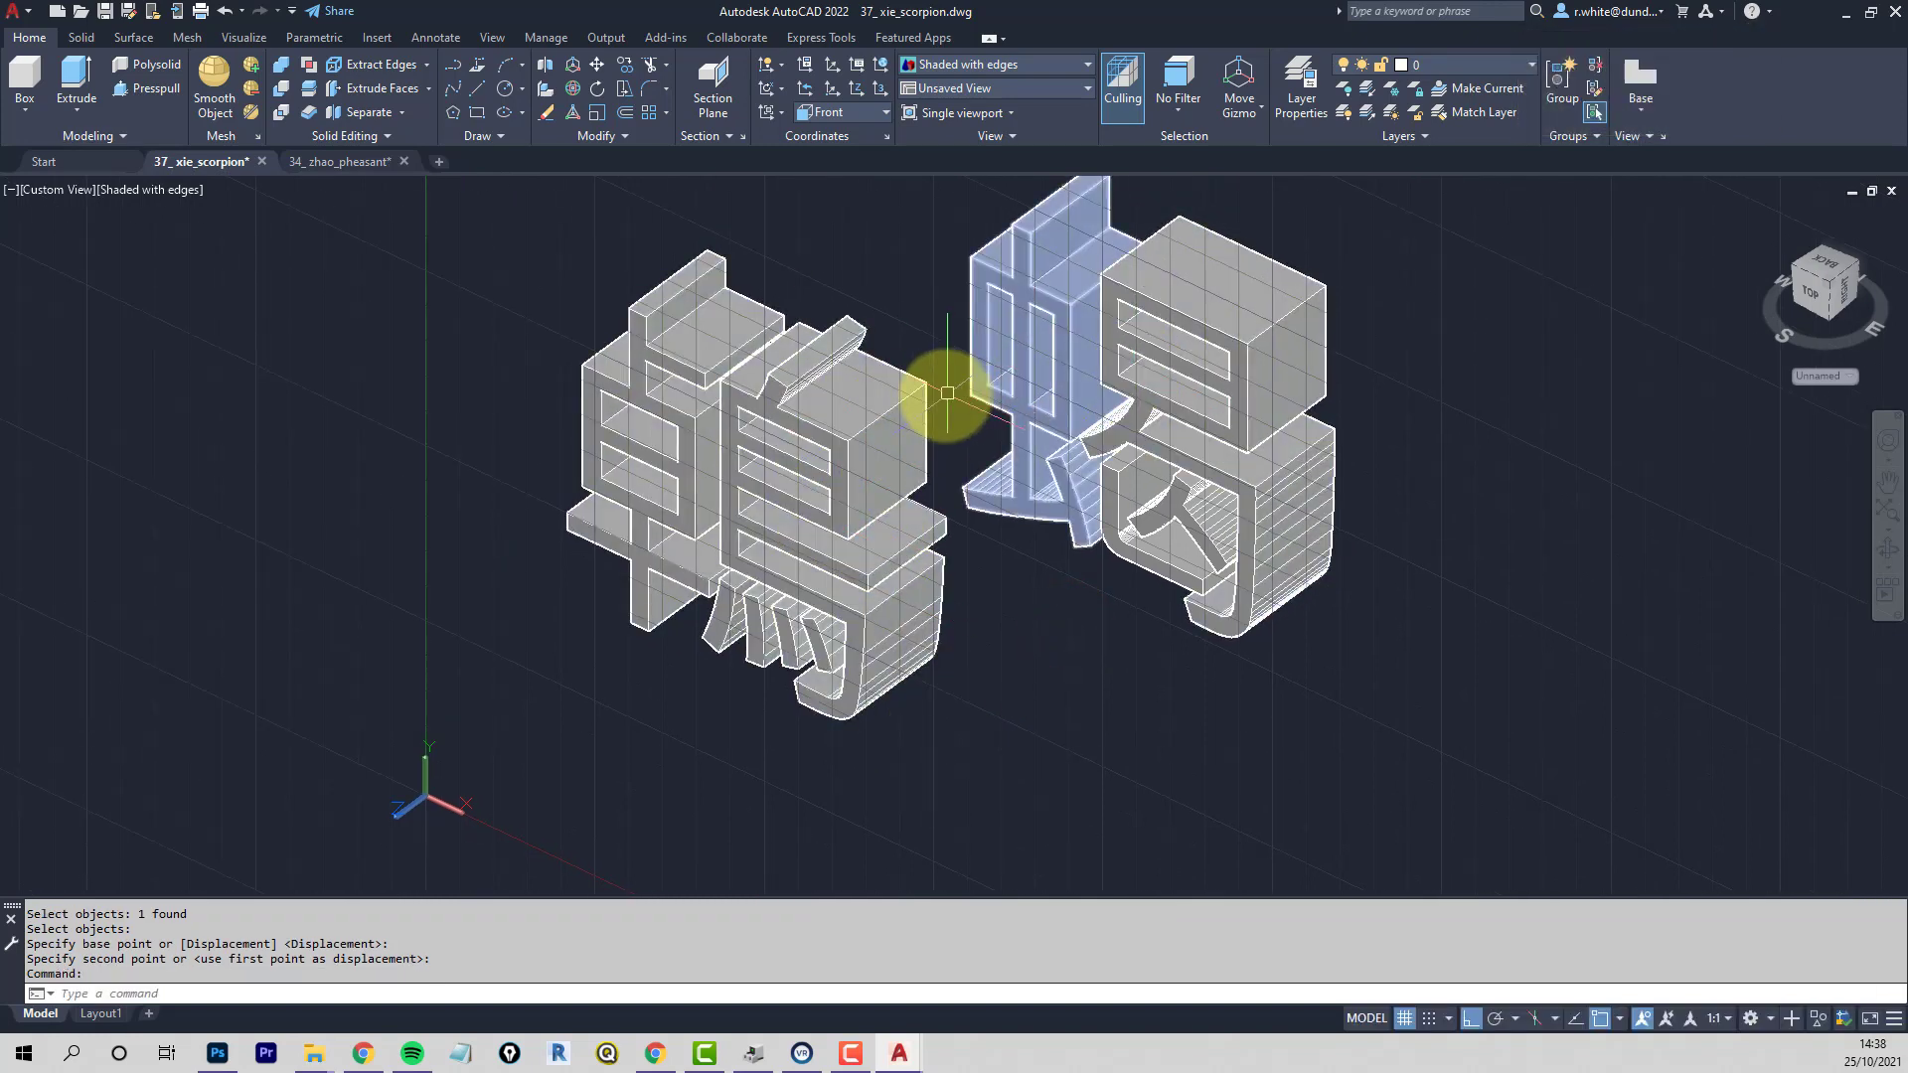
key("Escape")
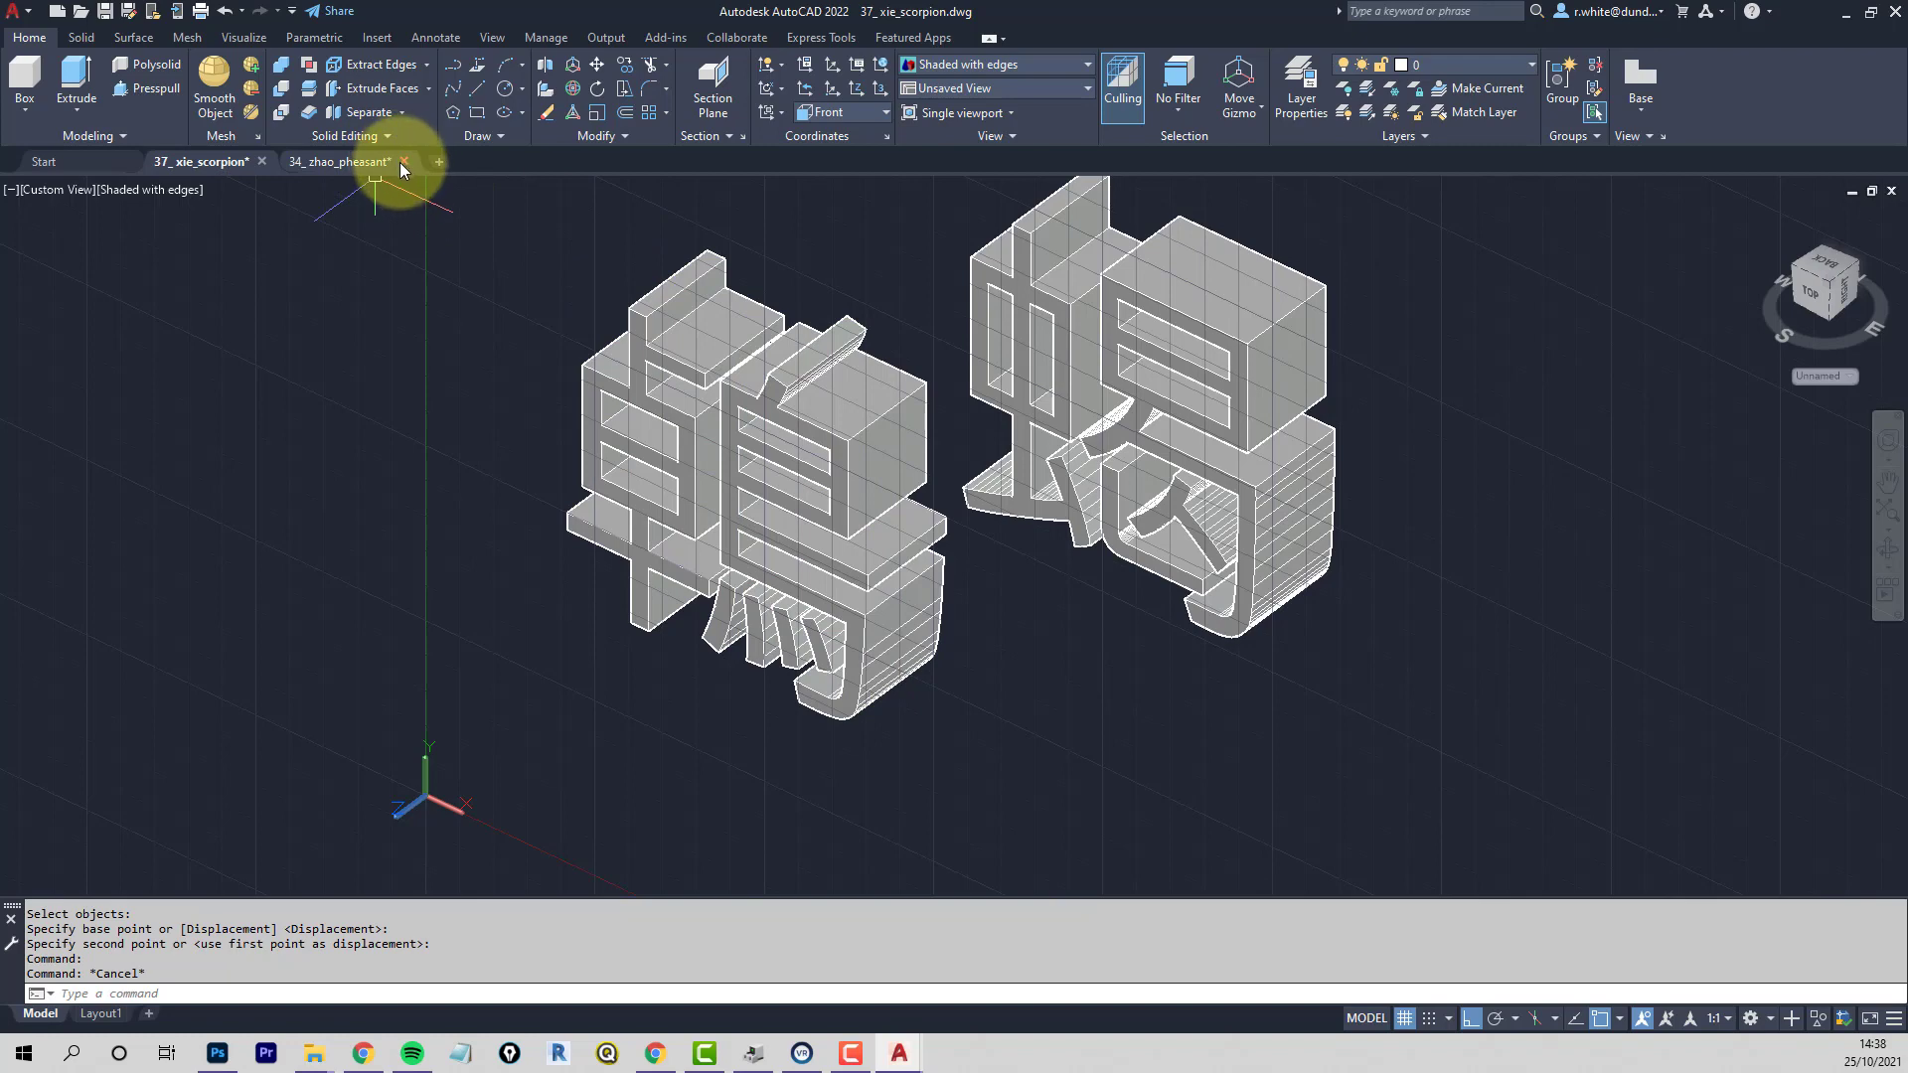
Close 34_zhao_pheasant without saving and open 27_zhi_spider.dwg
left_click(401, 163)
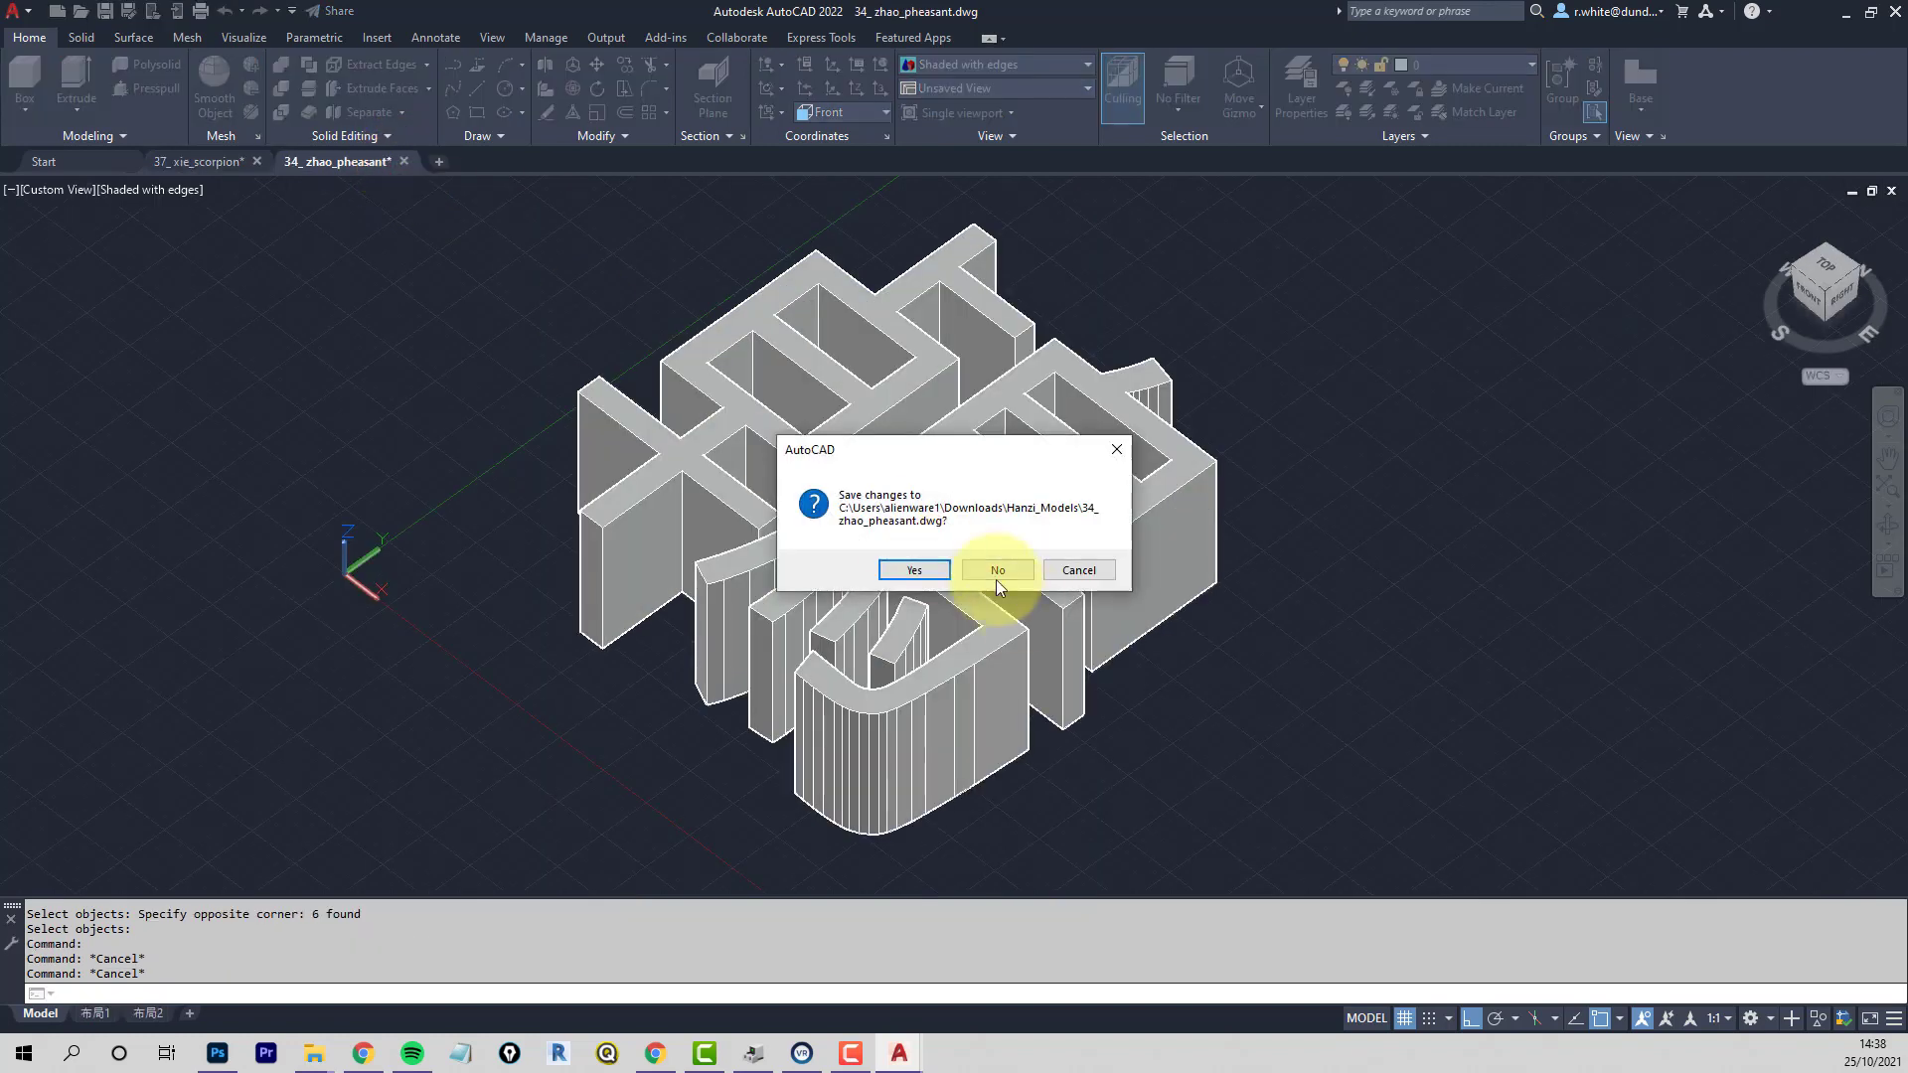
left_click(997, 570)
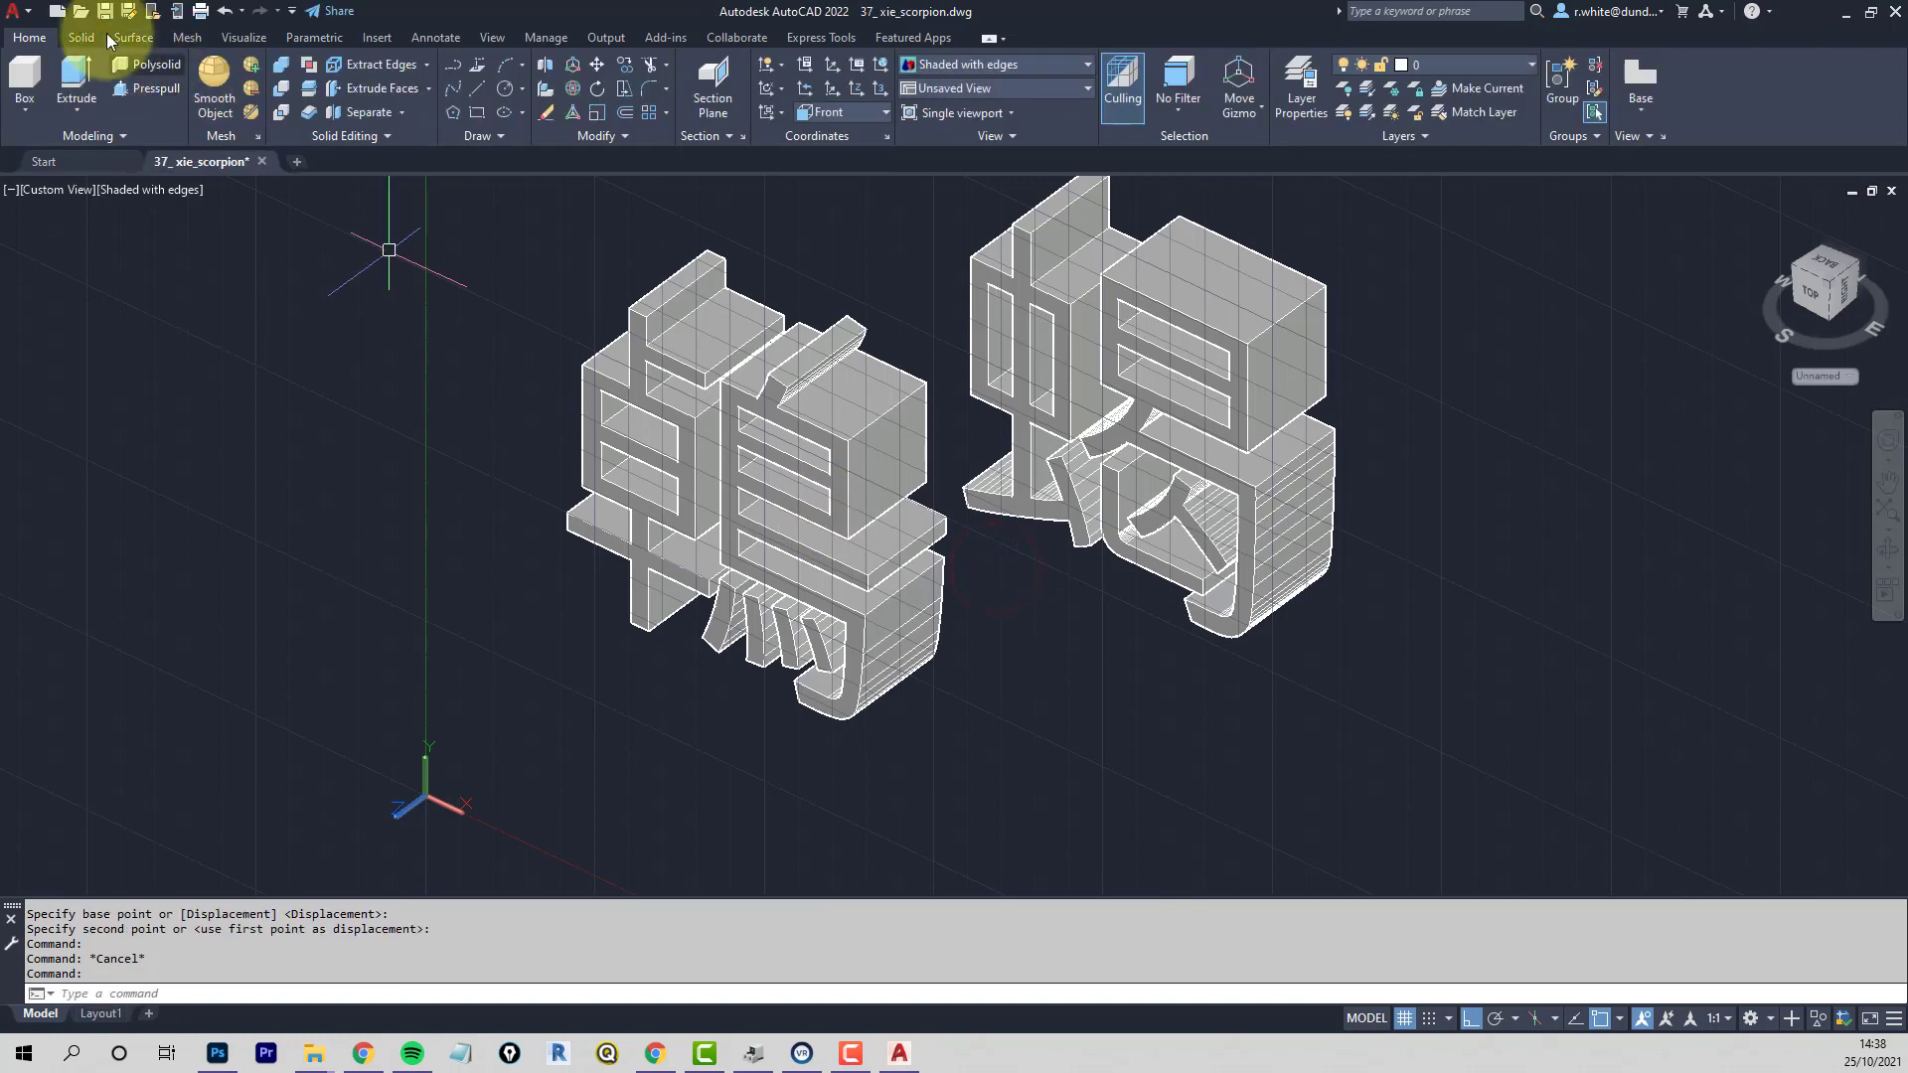
left_click(81, 12)
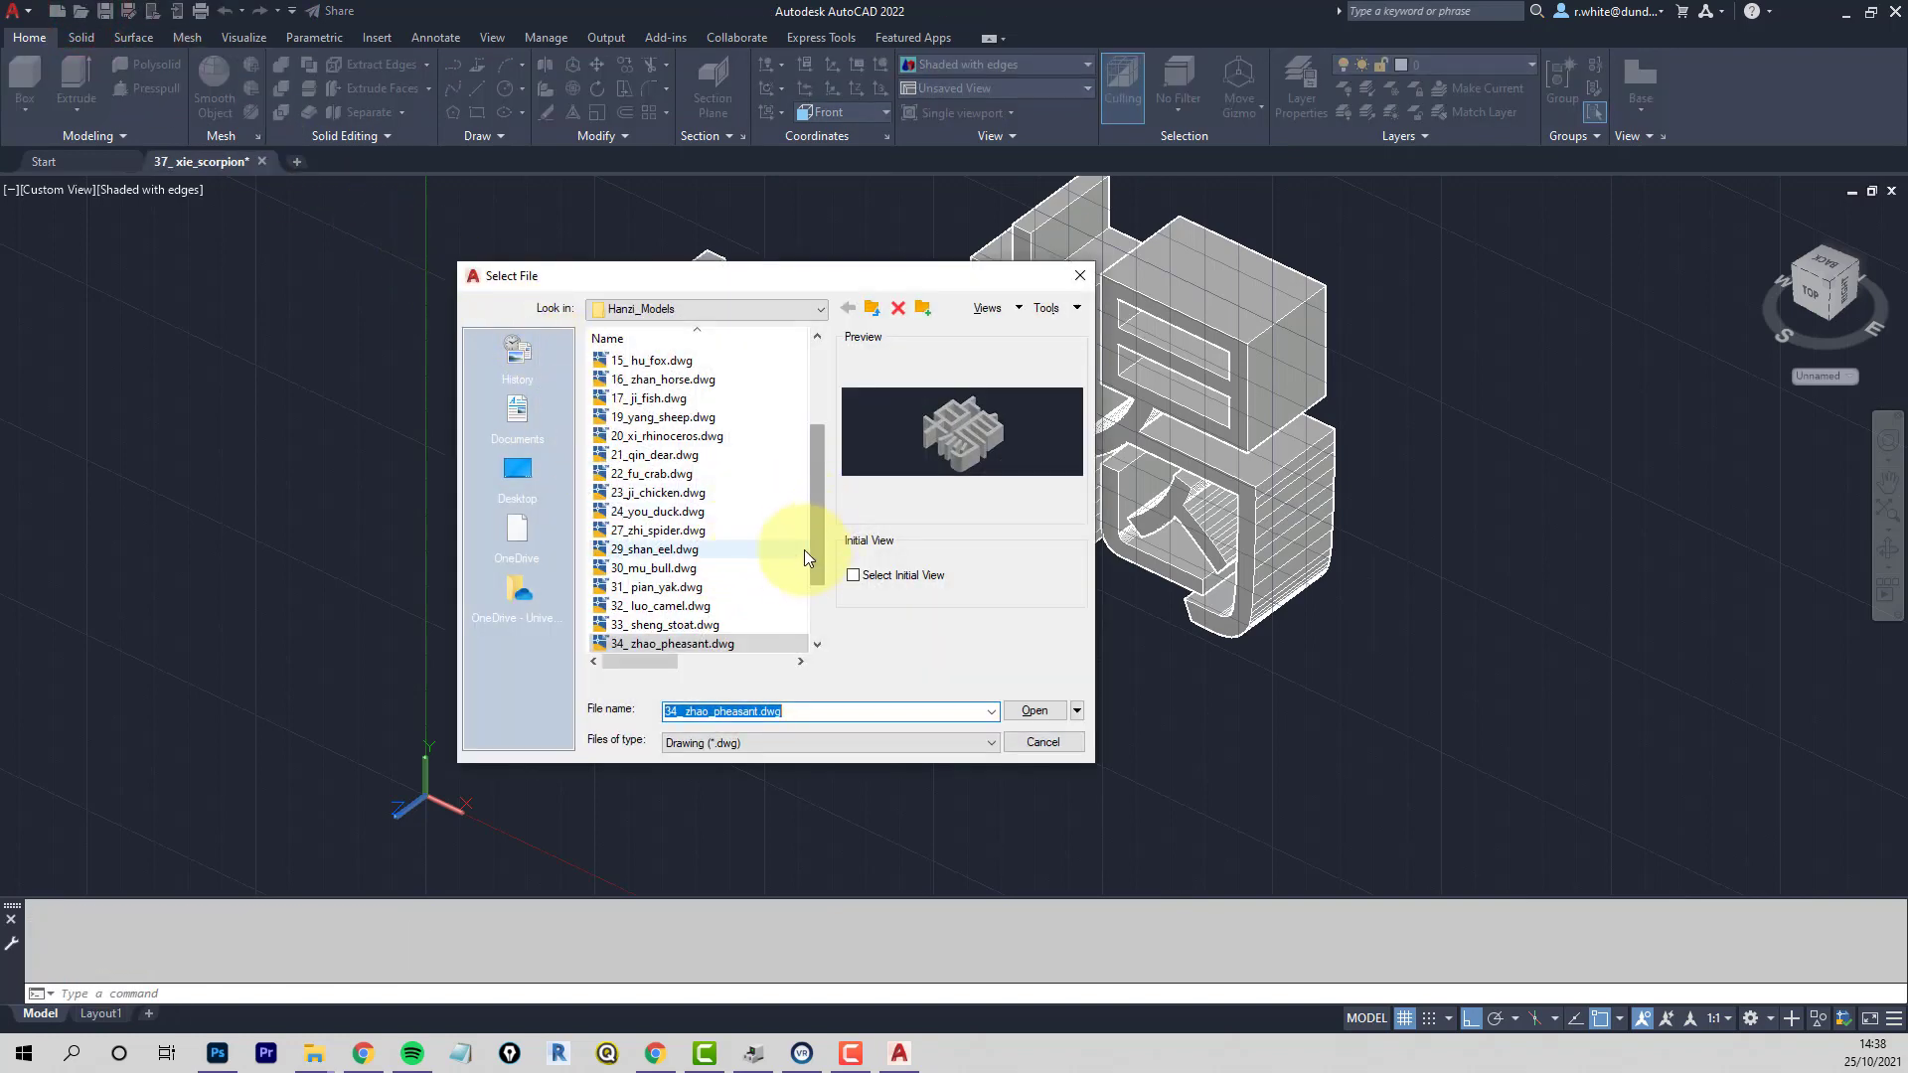
left_click(664, 531)
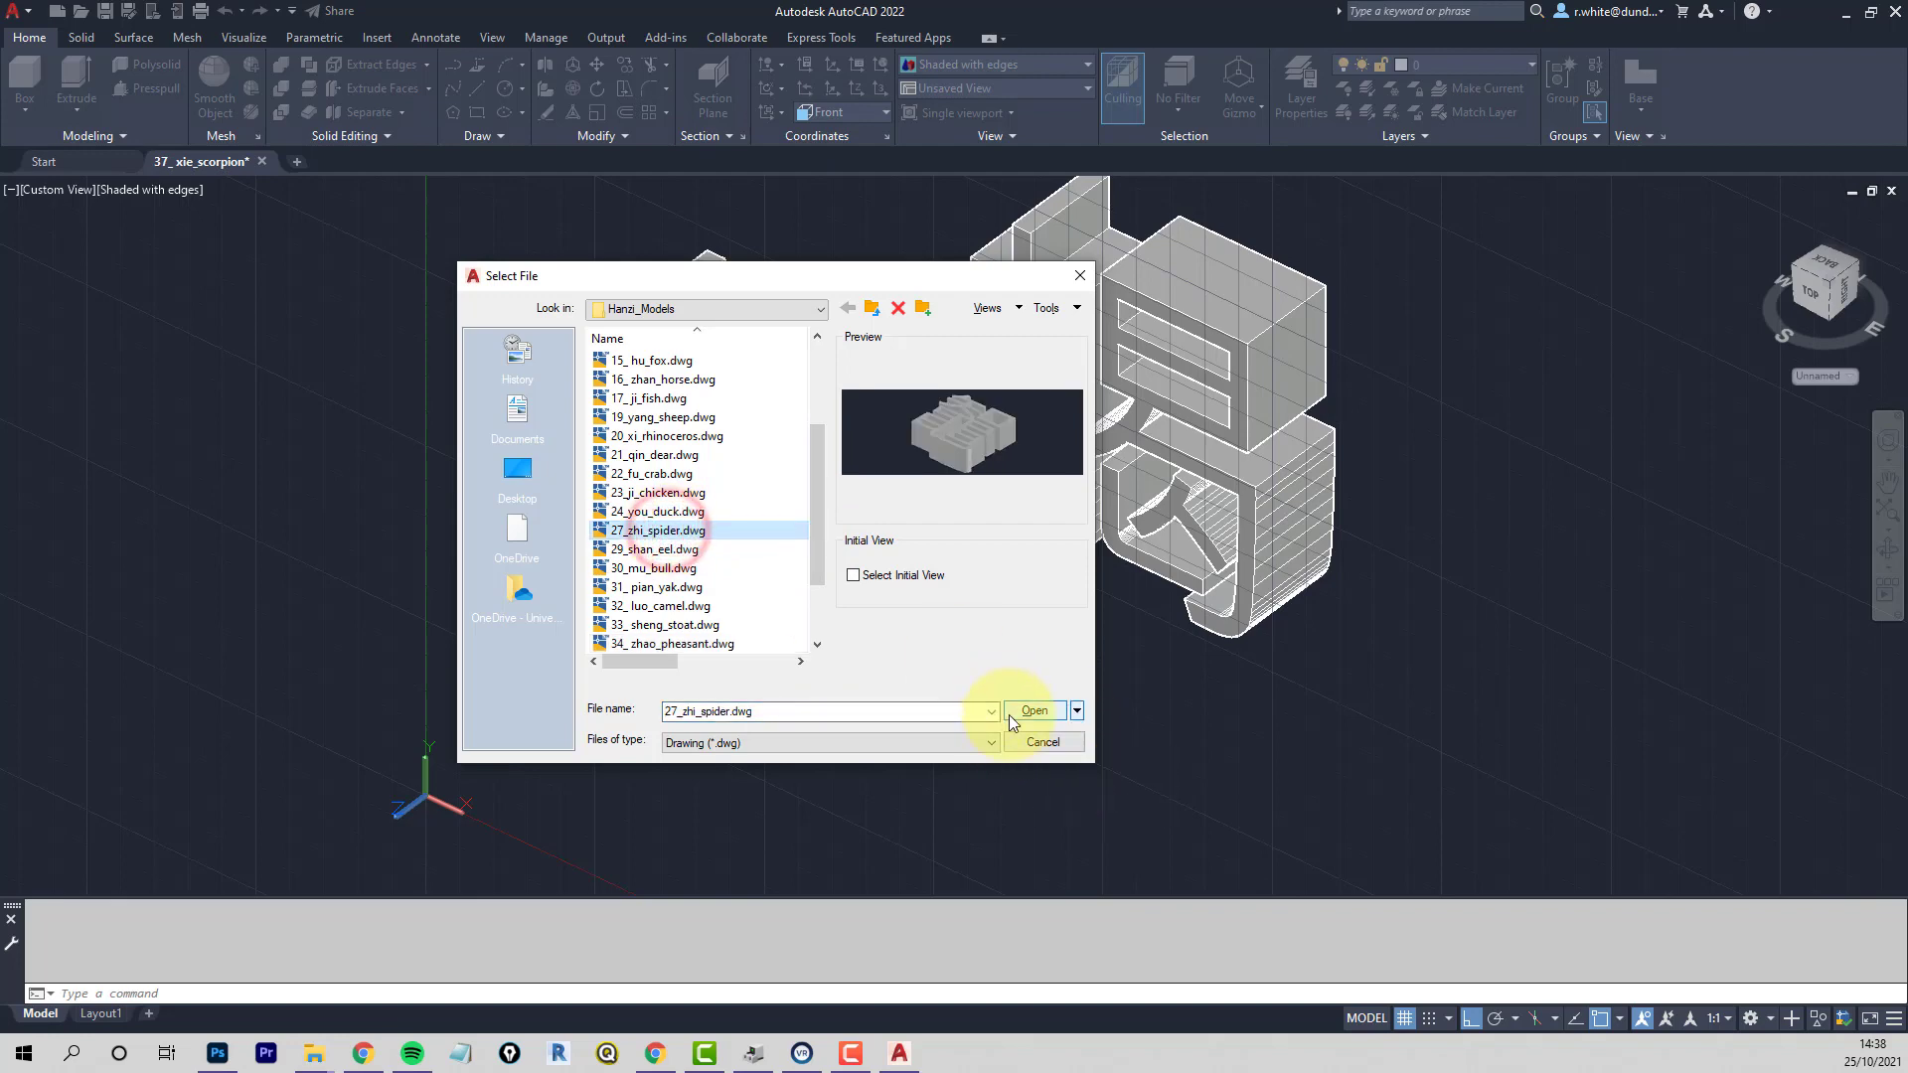
left_click(1034, 709)
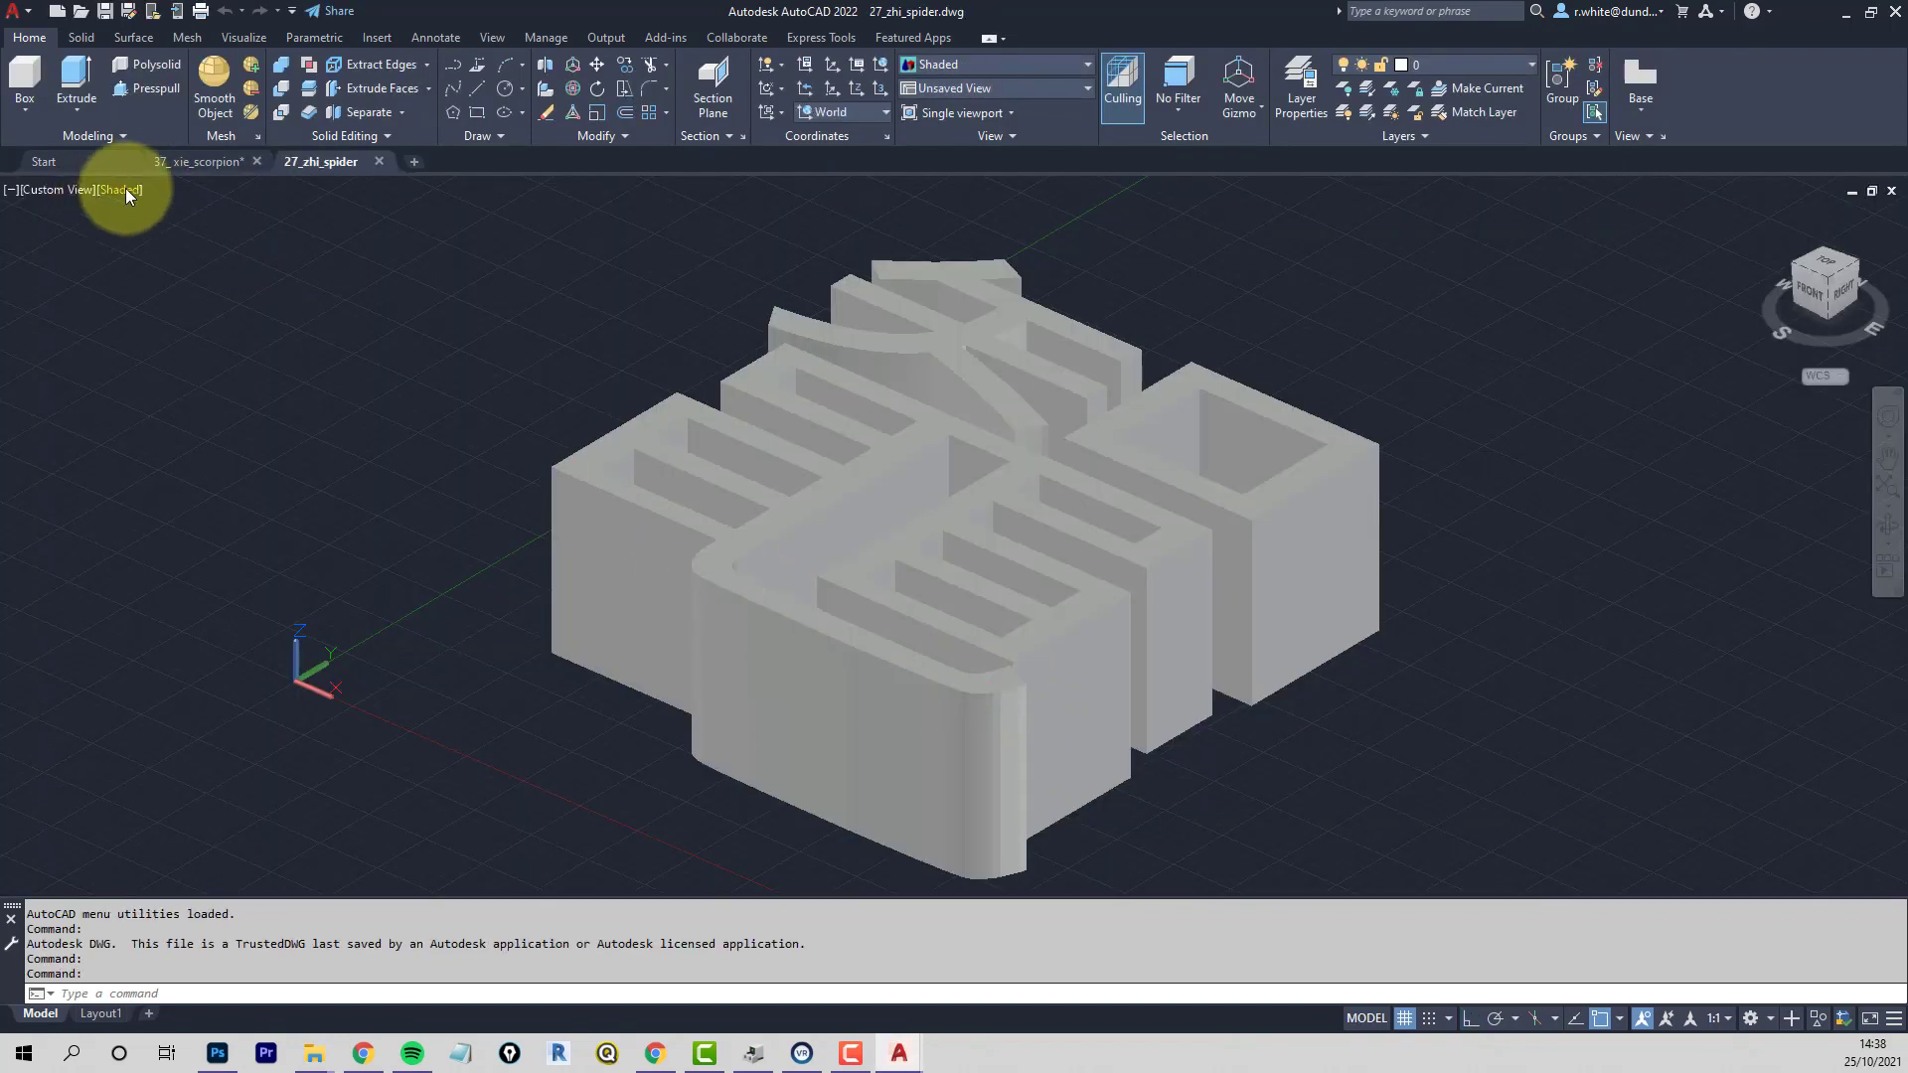
Switch the spider drawing to the Shaded with edges visual style
left_click(121, 189)
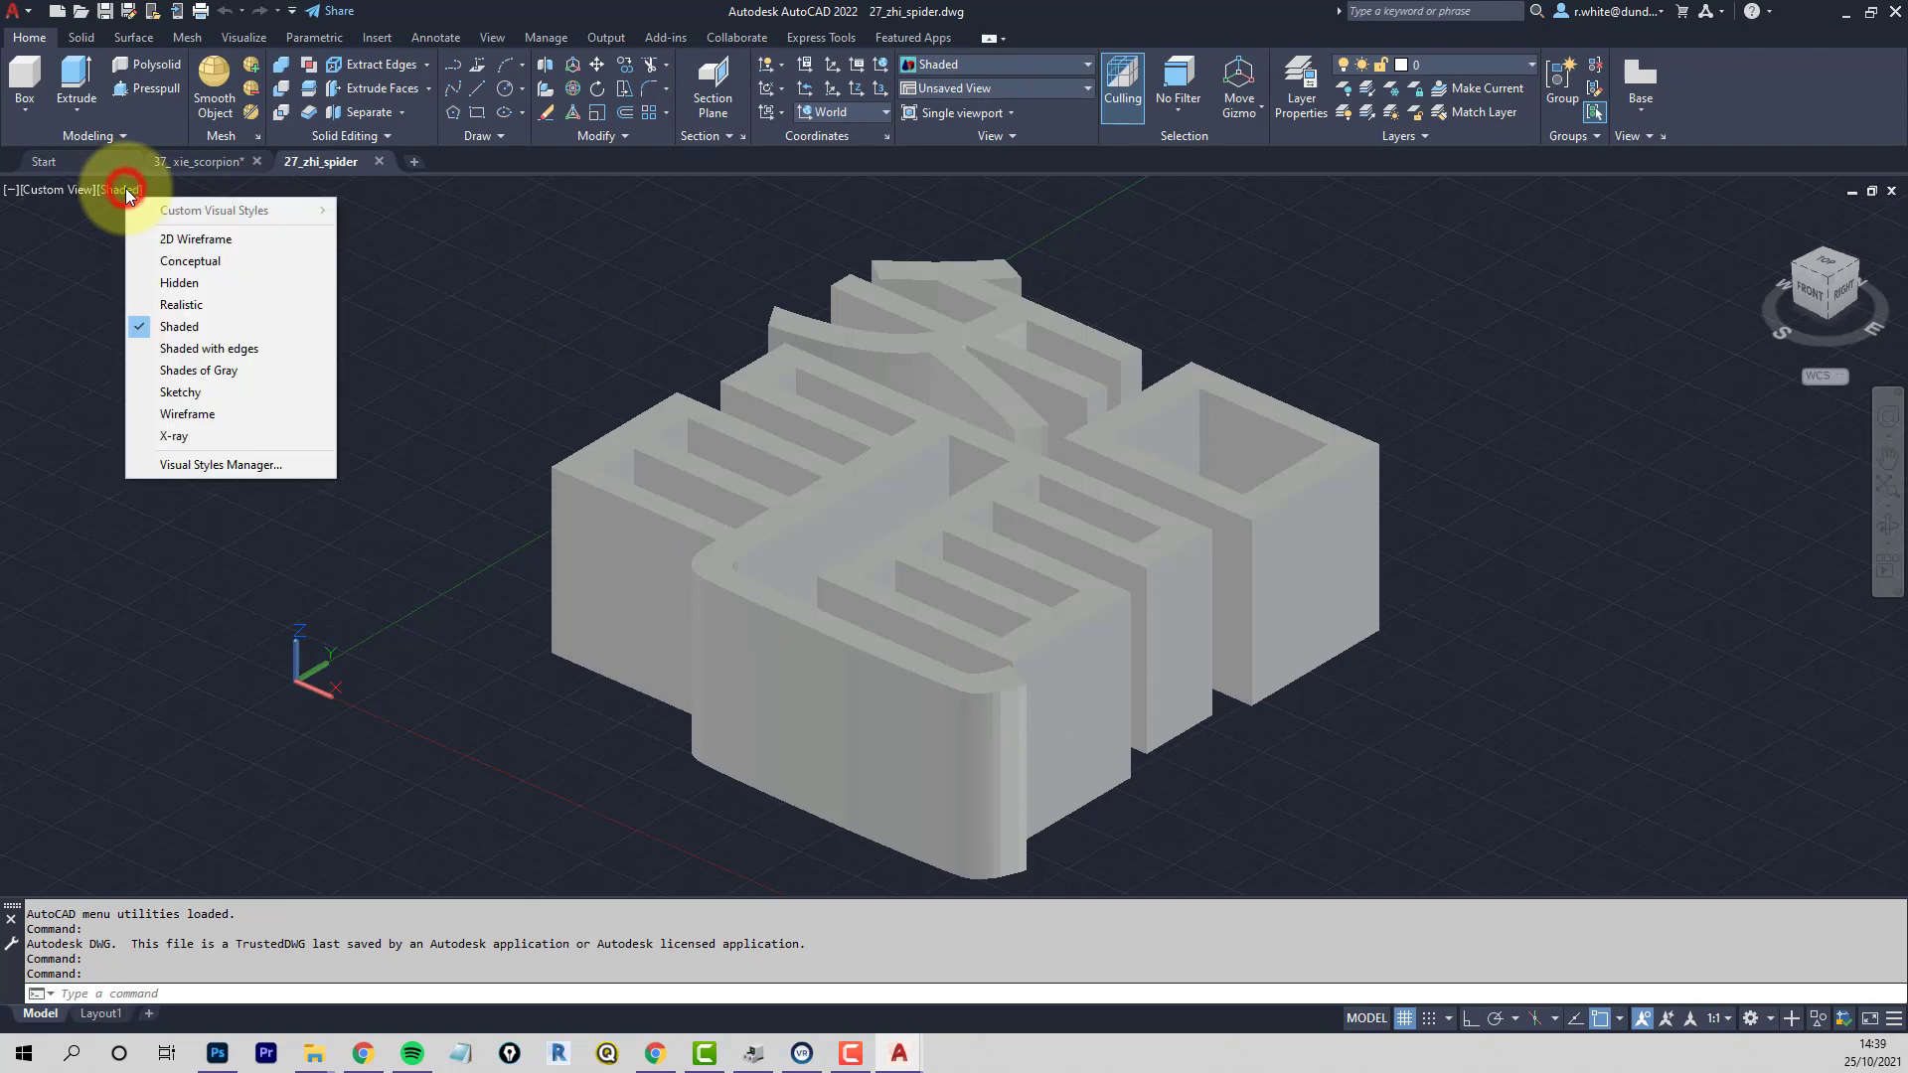
left_click(203, 348)
scroll(596, 418, "down", 3)
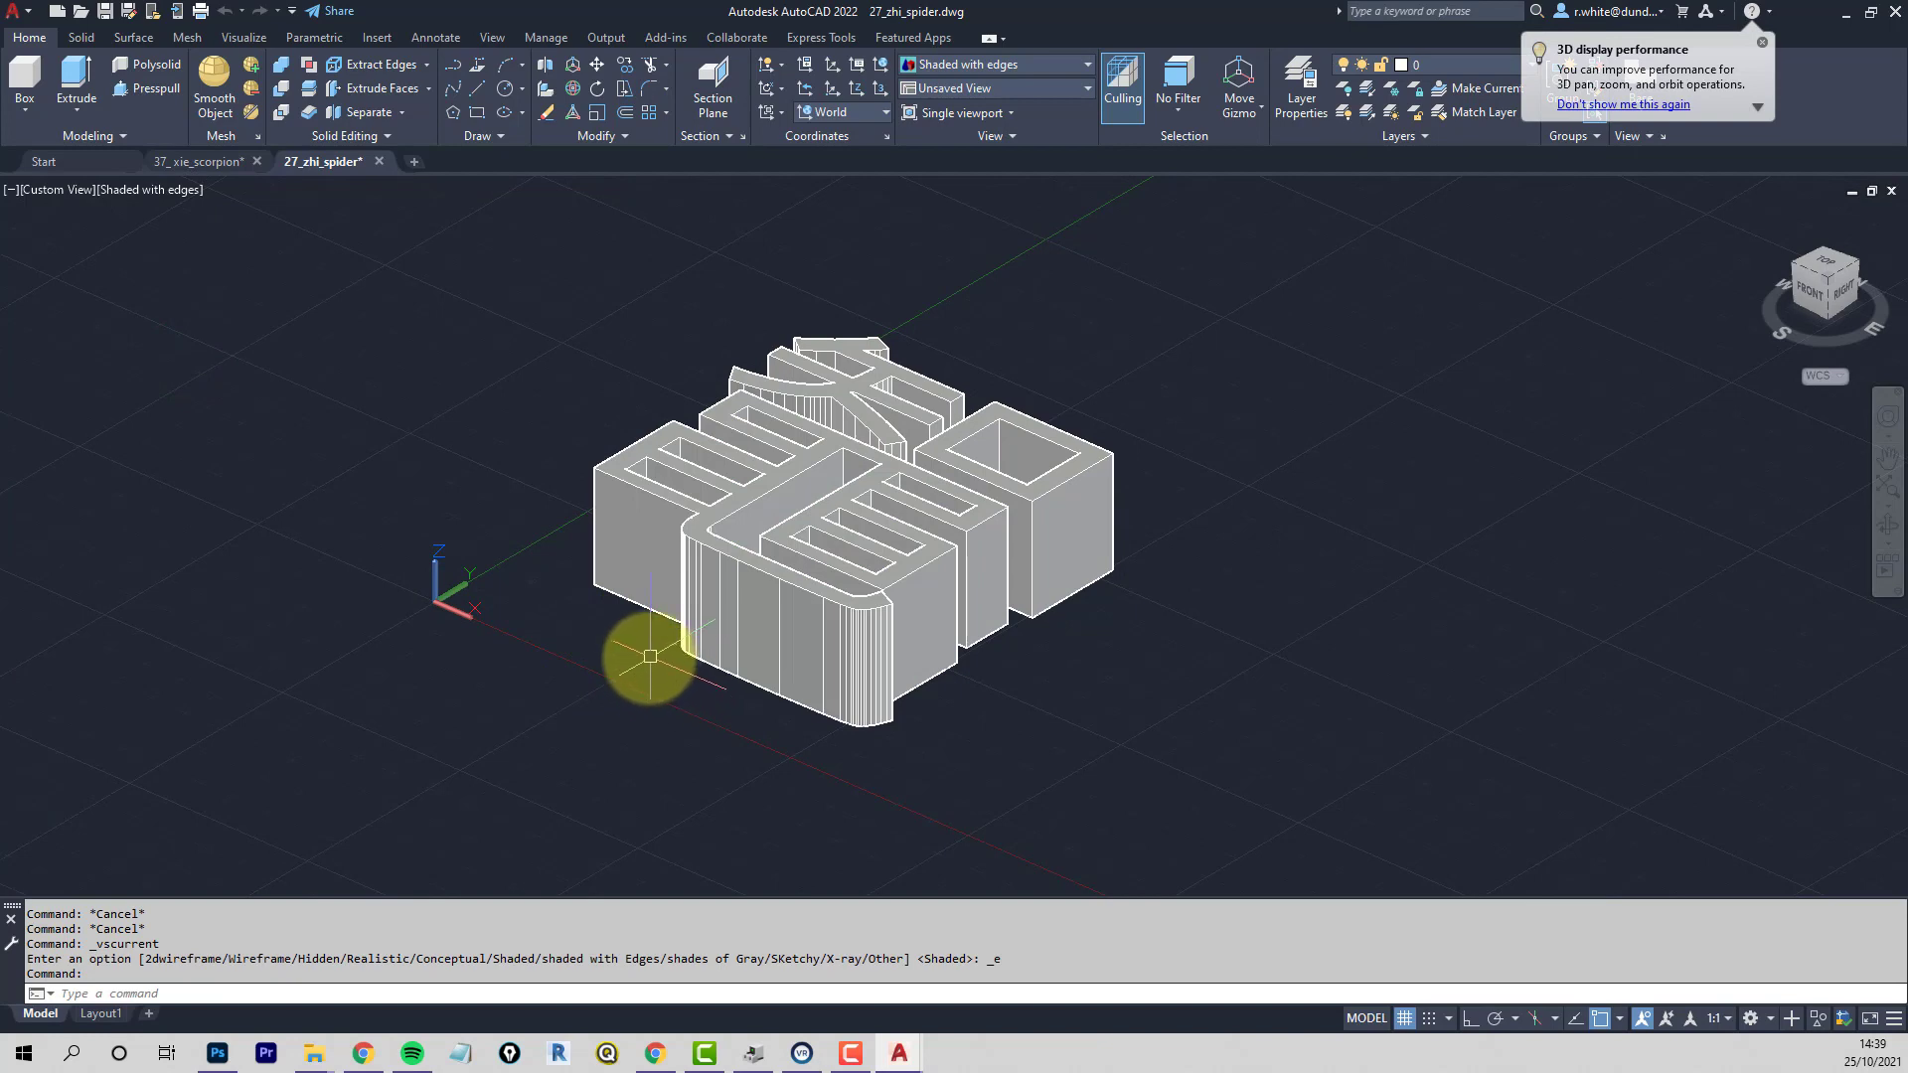
COPYBASE the three spider solids with a window, base point at the front corner
key("ctrl+shift+c")
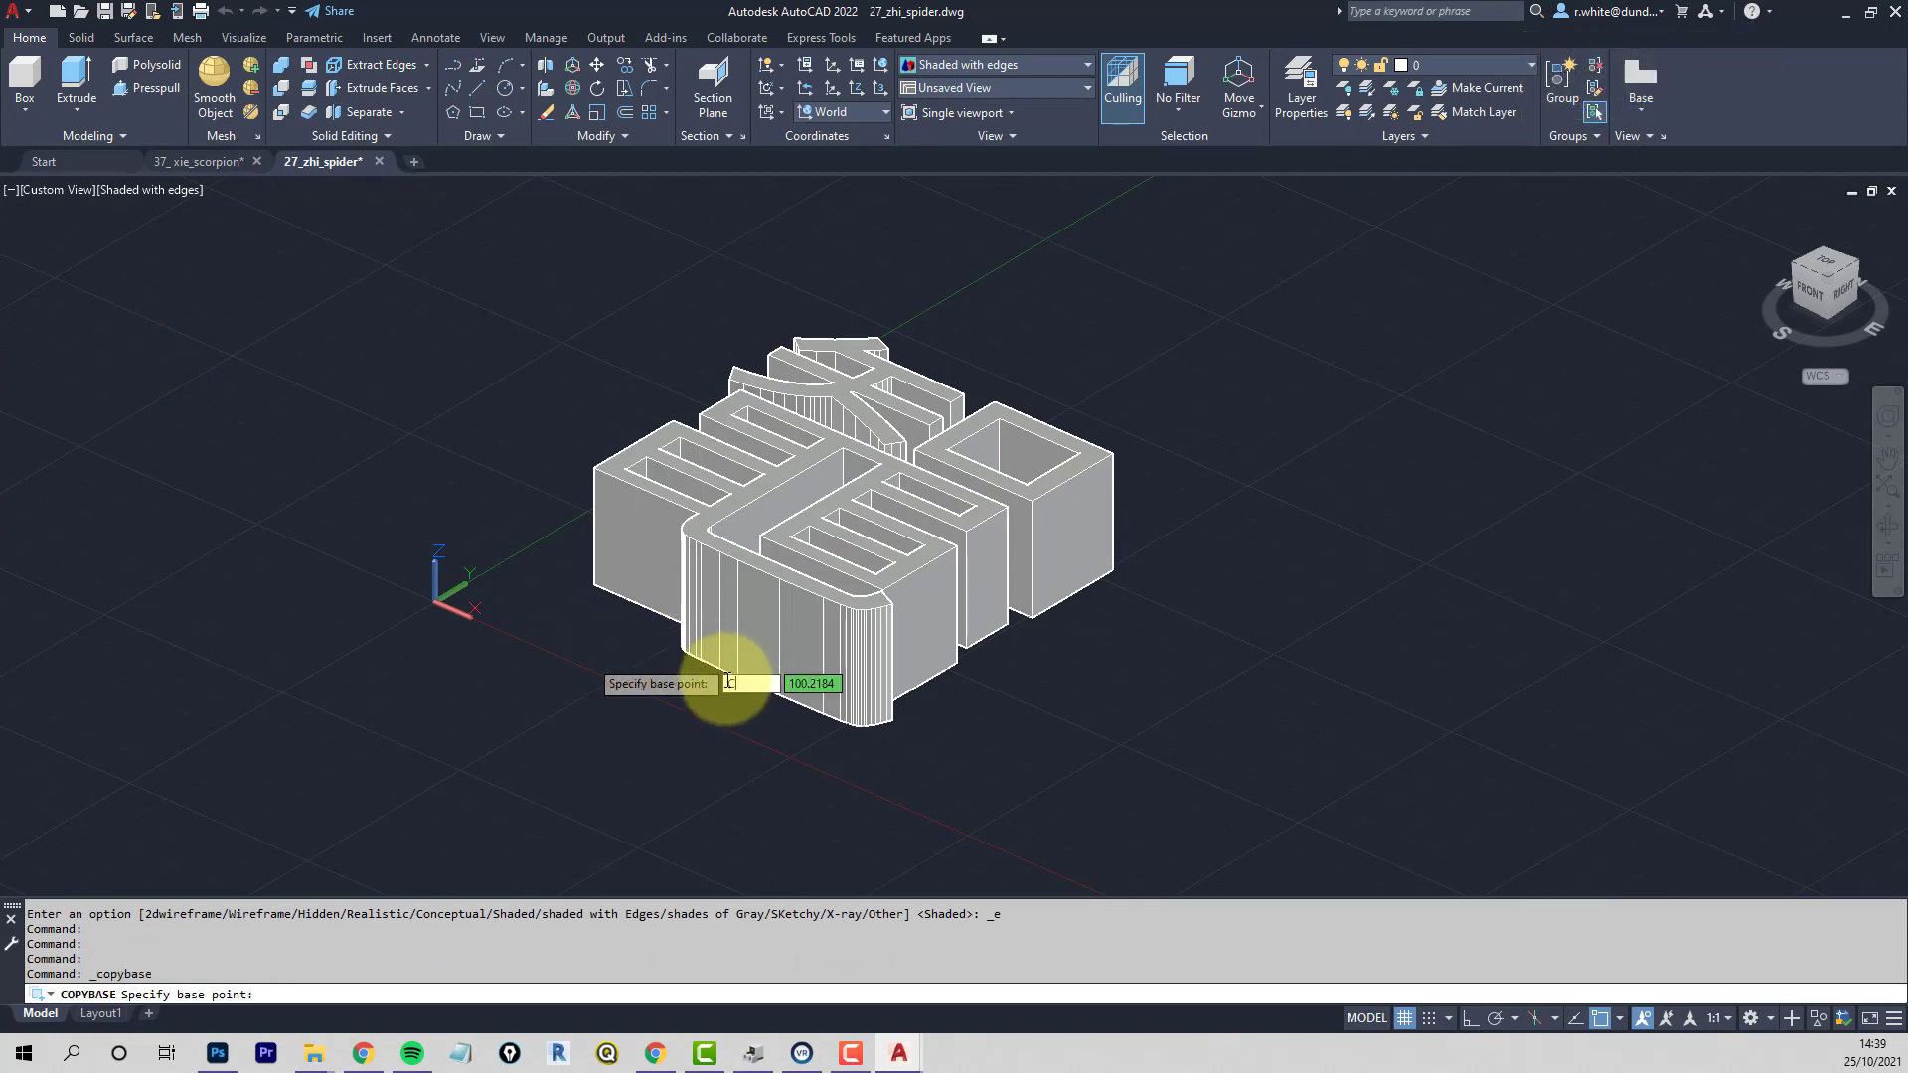
key("Escape")
key("Escape")
key("ctrl+shift+c")
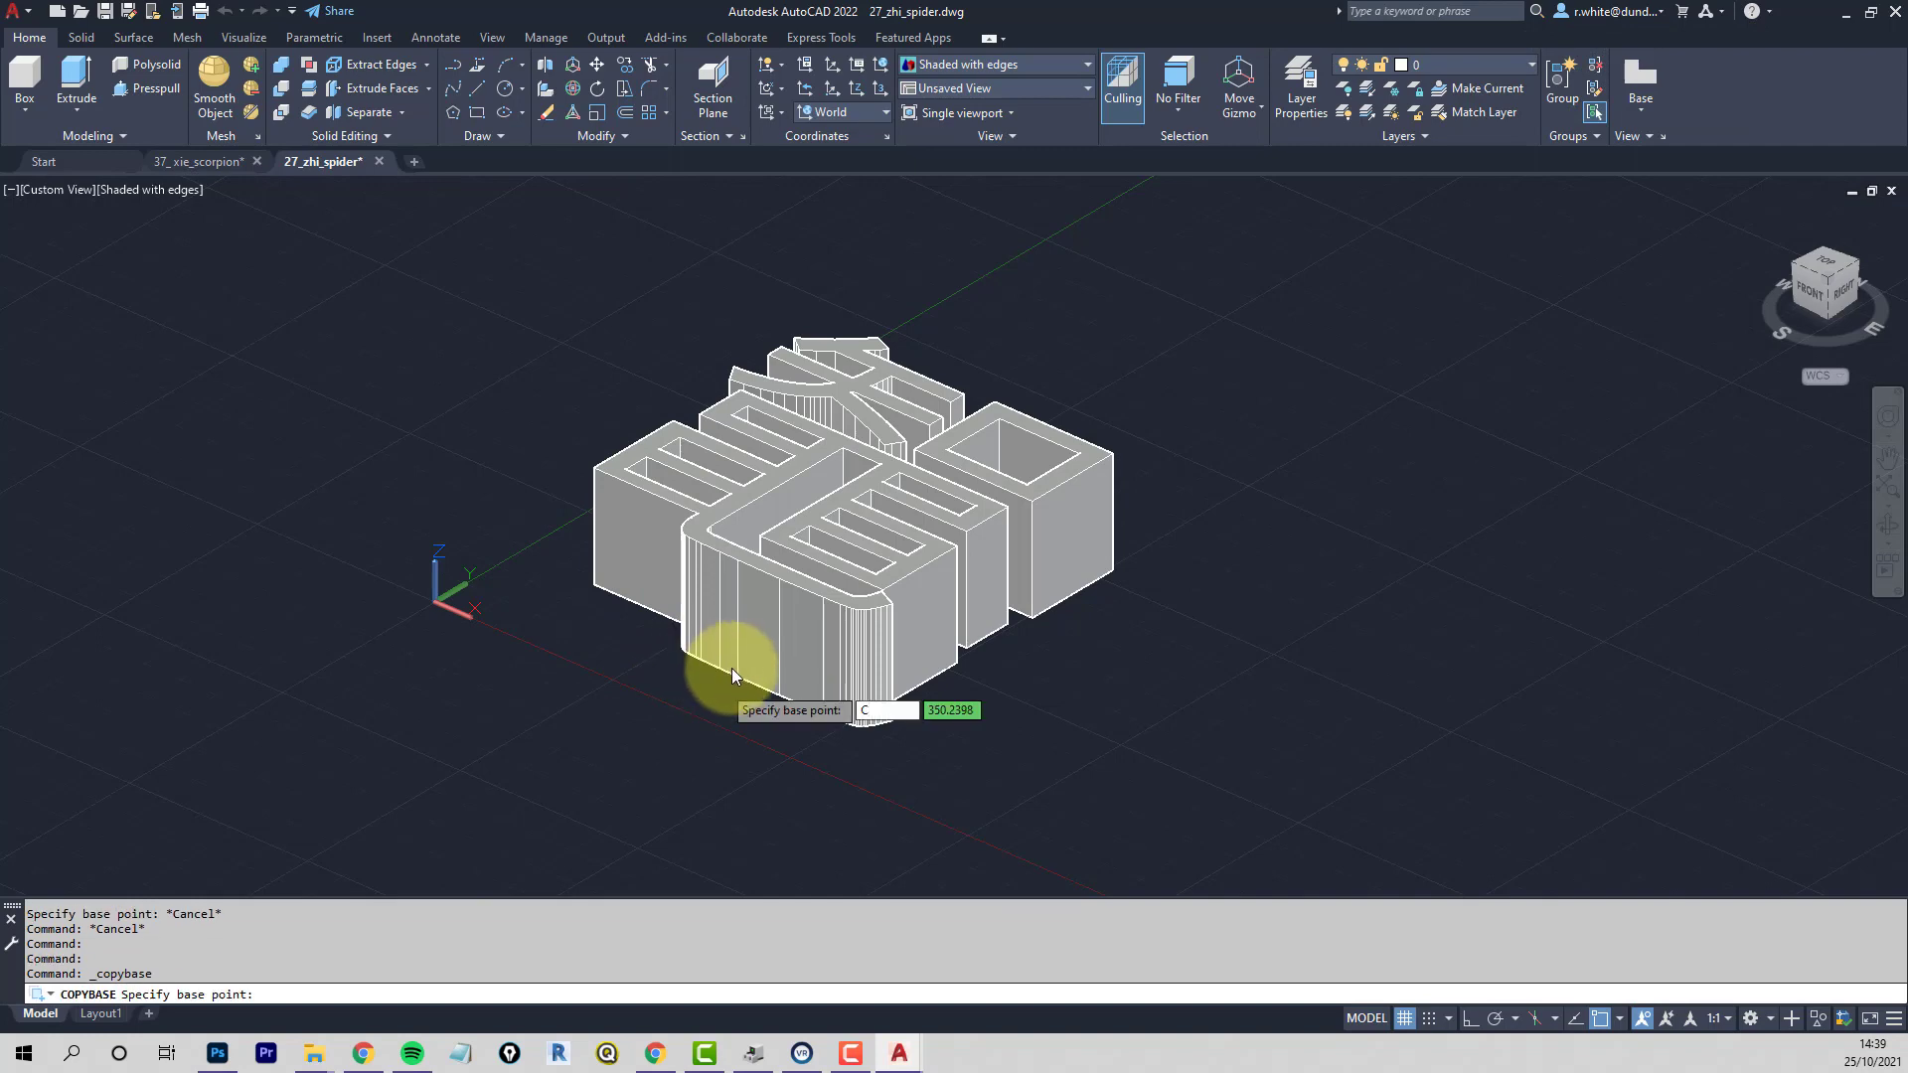
key("Escape")
key("Escape")
key("ctrl+shift+c")
scroll(710, 671, "up", 4)
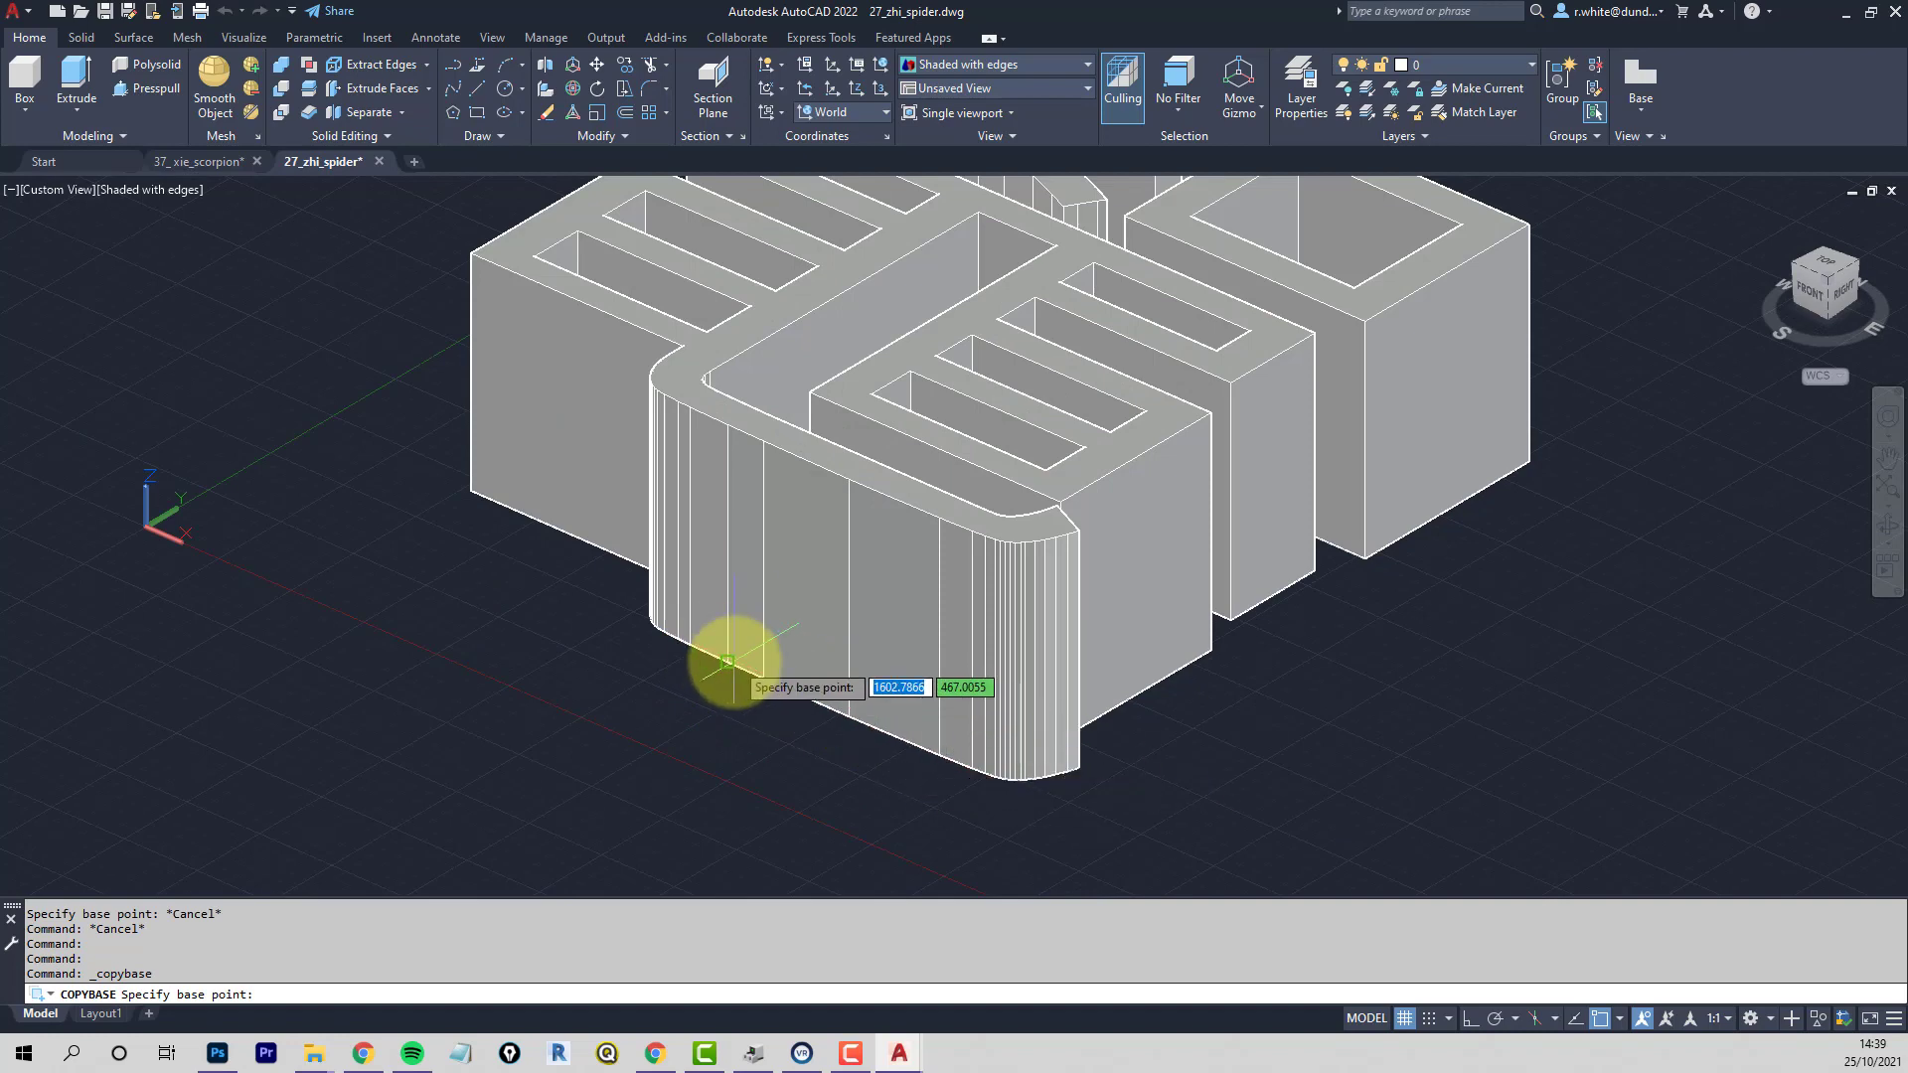
left_click(732, 660)
scroll(685, 676, "down", 5)
left_click(515, 761)
left_click(1123, 334)
key("Return")
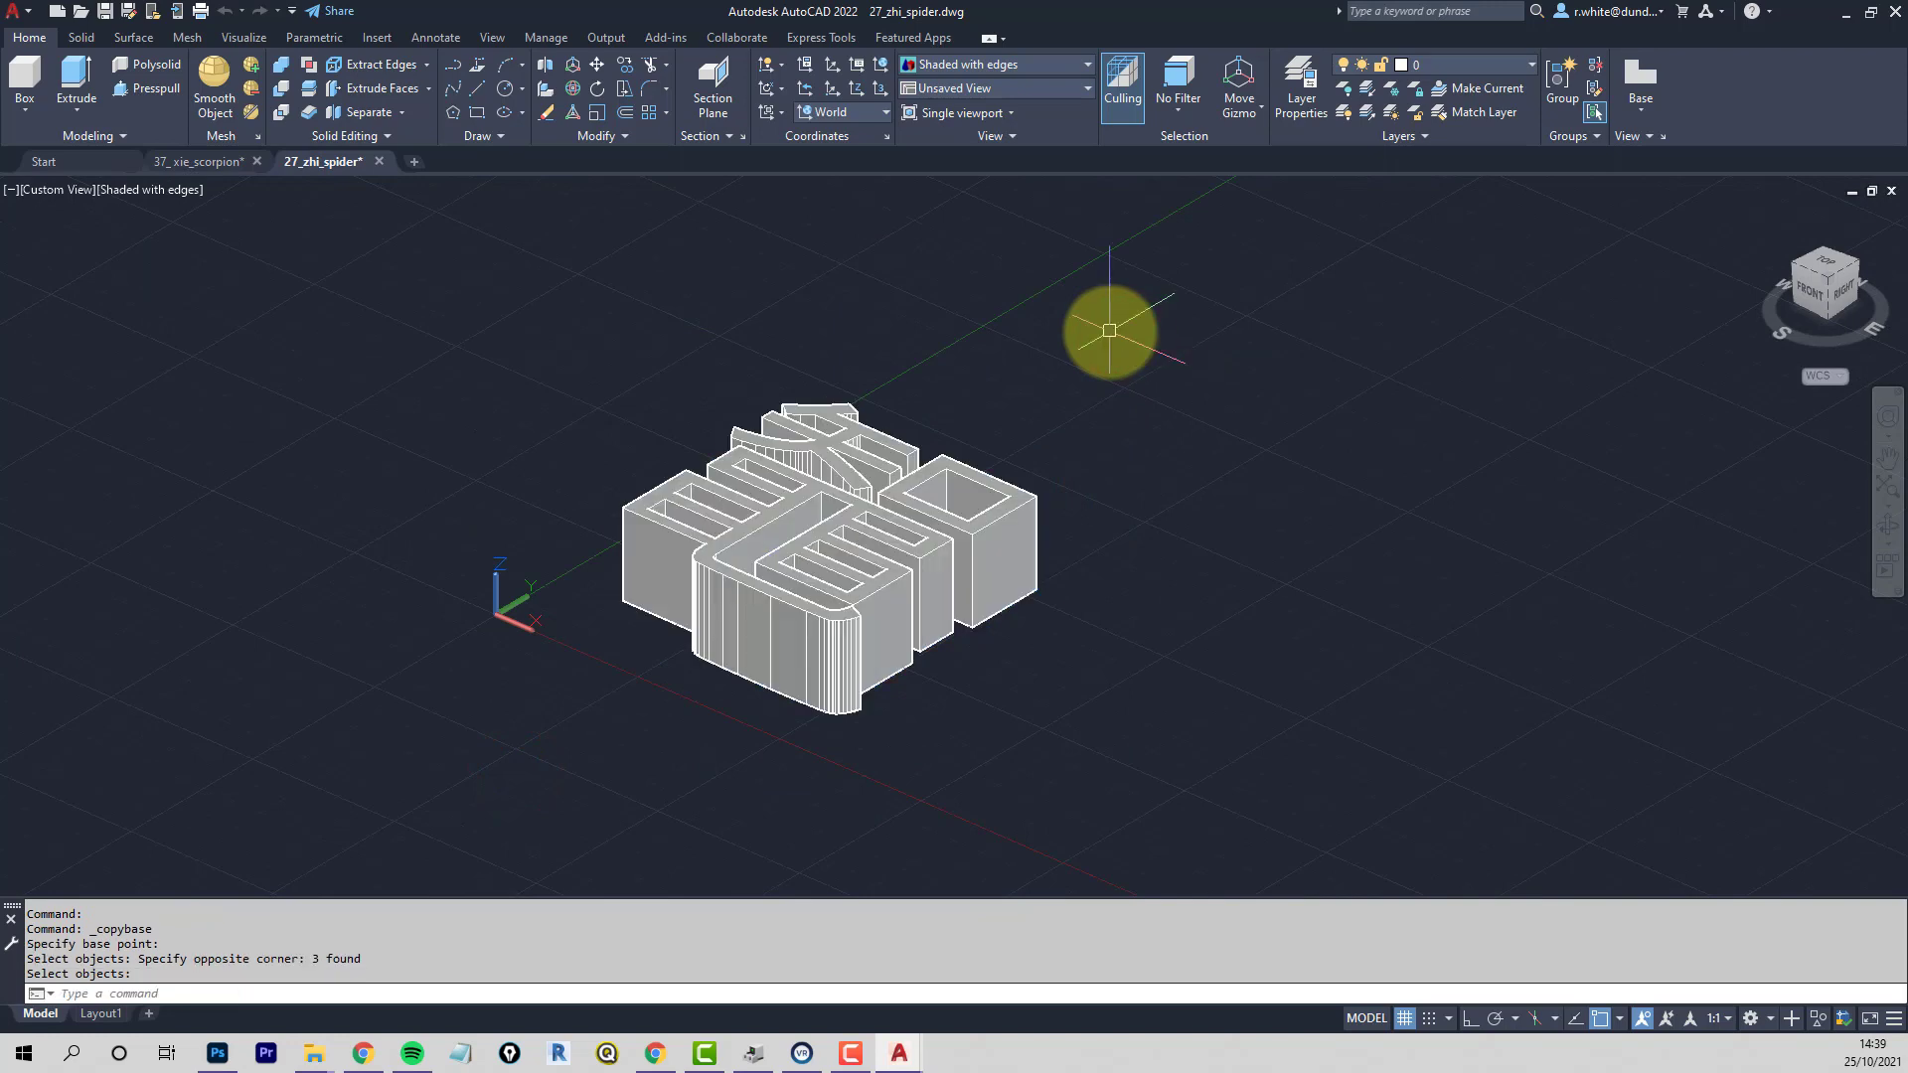
Paste the spider solids into 37_xie_scorpion at insertion point 0,0,0
left_click(194, 165)
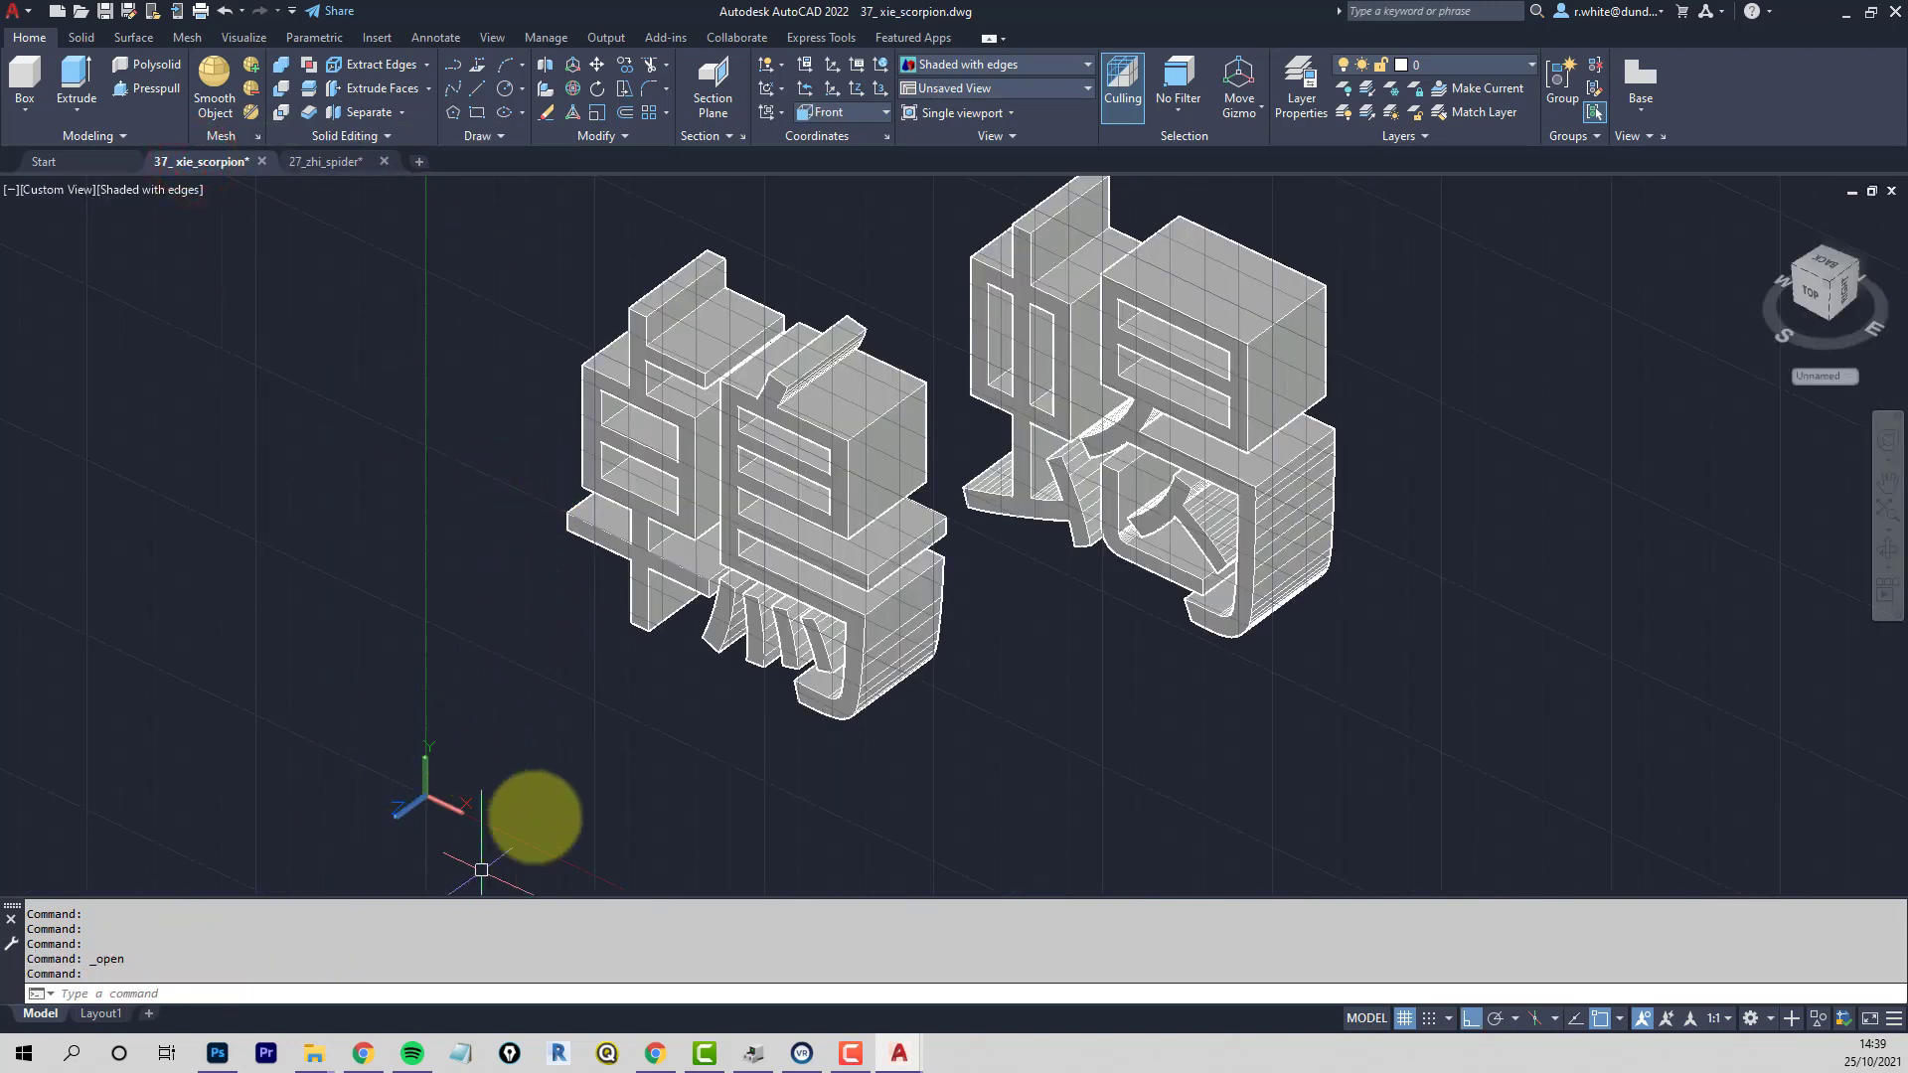
key("ctrl+shift+v")
middle_click_drag(447, 779, 617, 609)
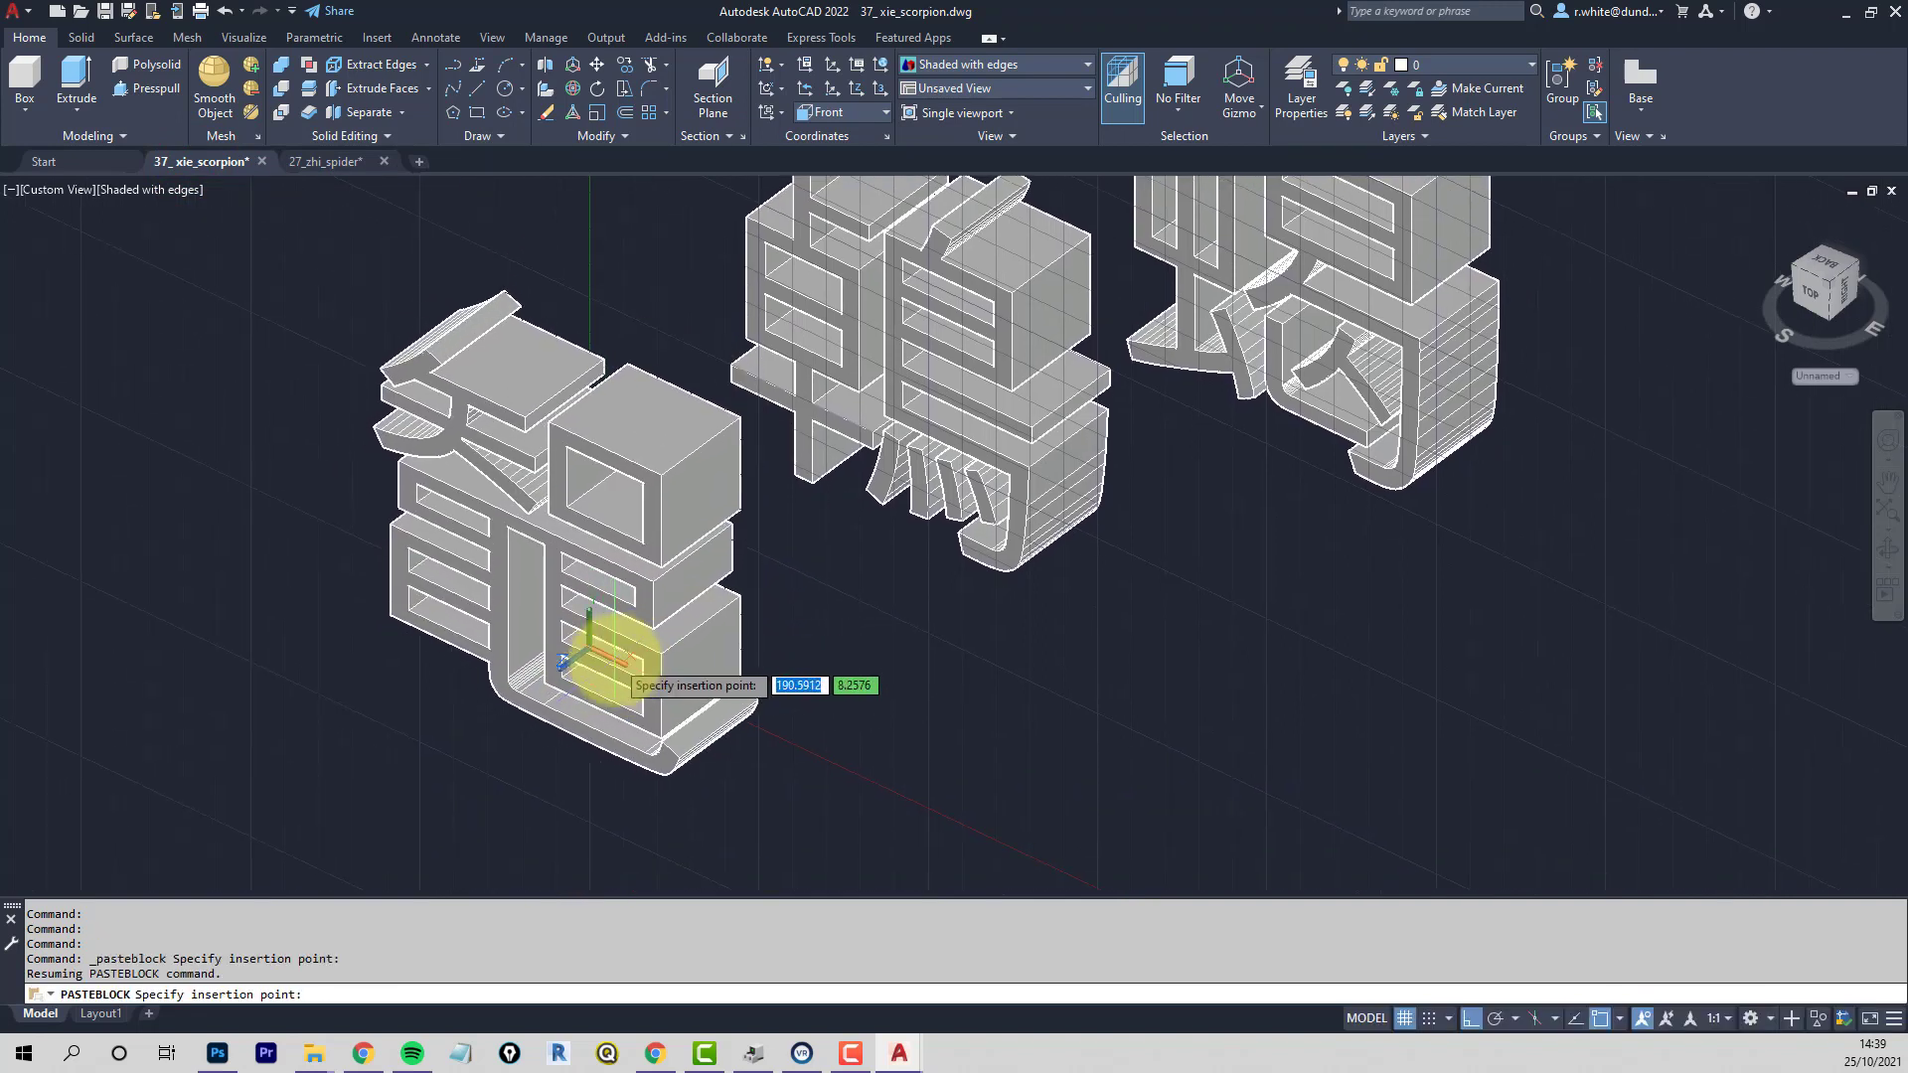
type("0,0,0")
key("Return")
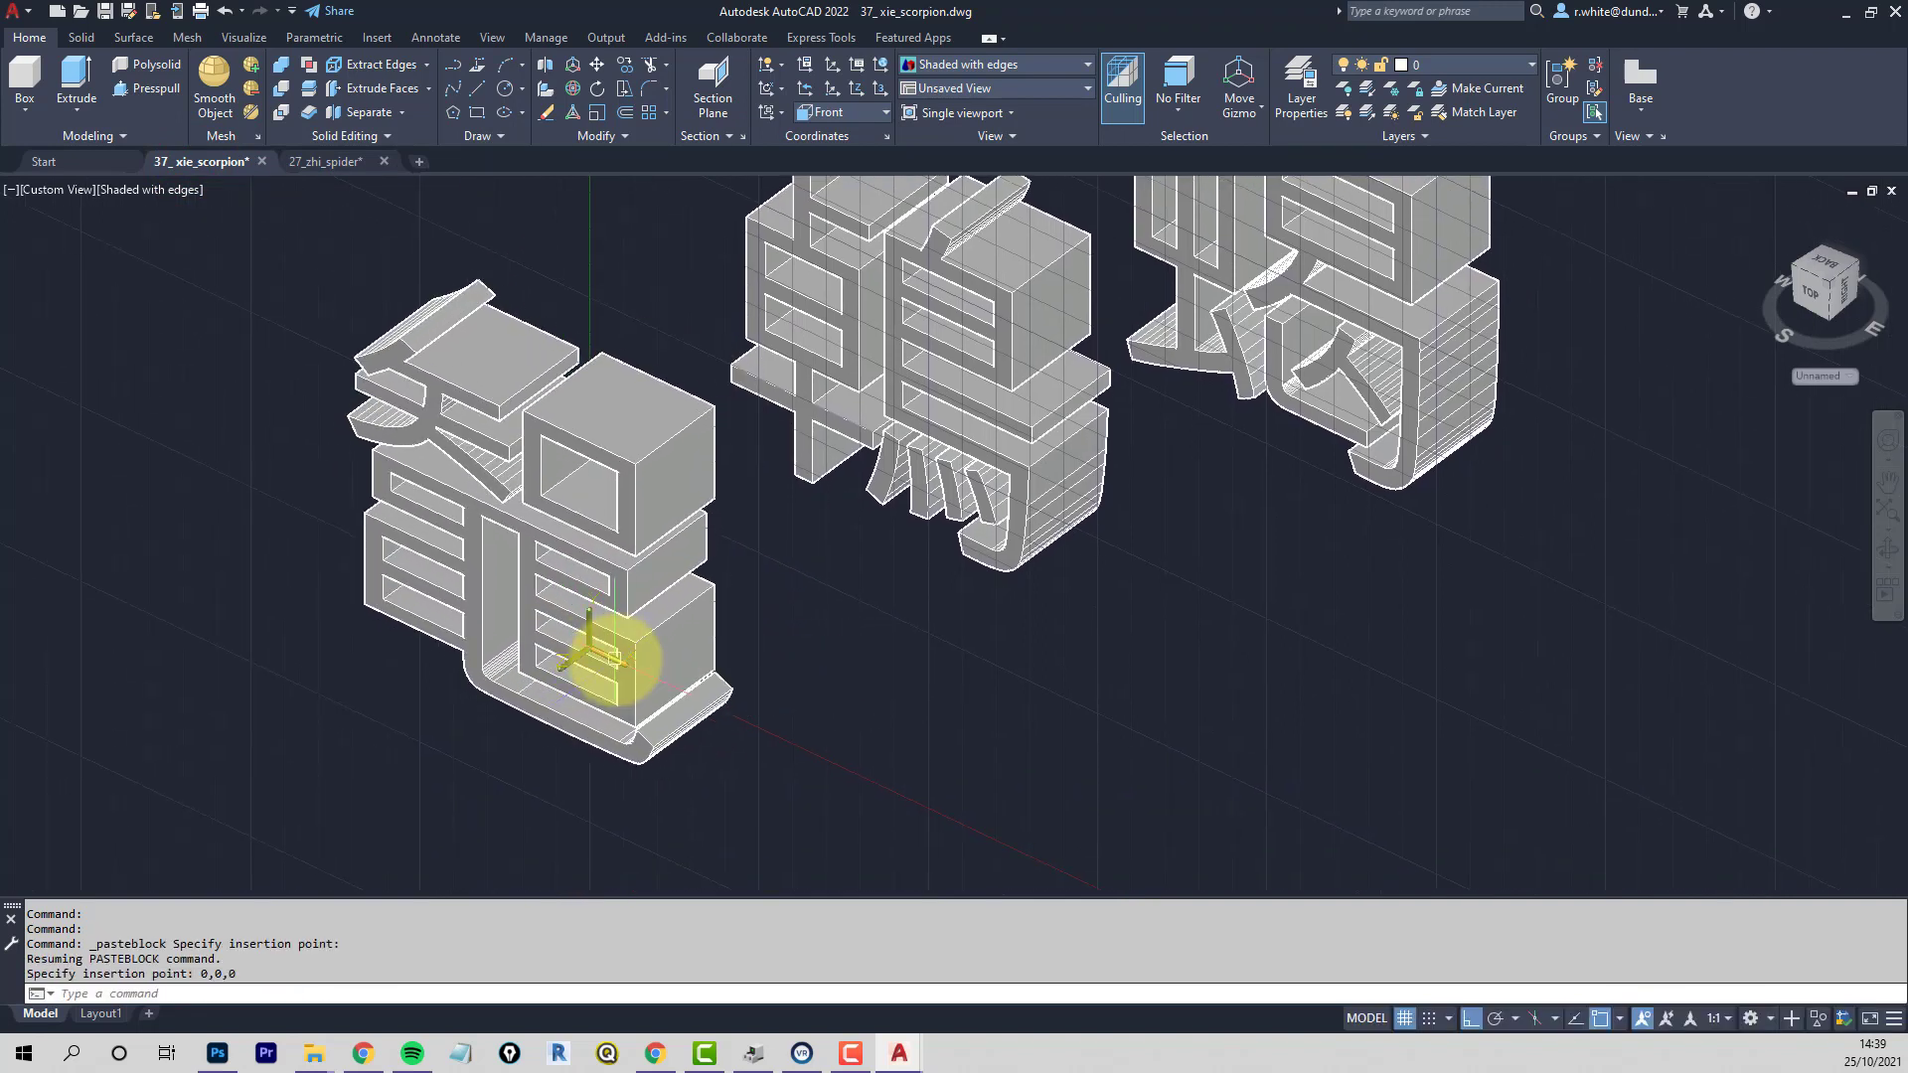
middle_click_drag(840, 559, 809, 683)
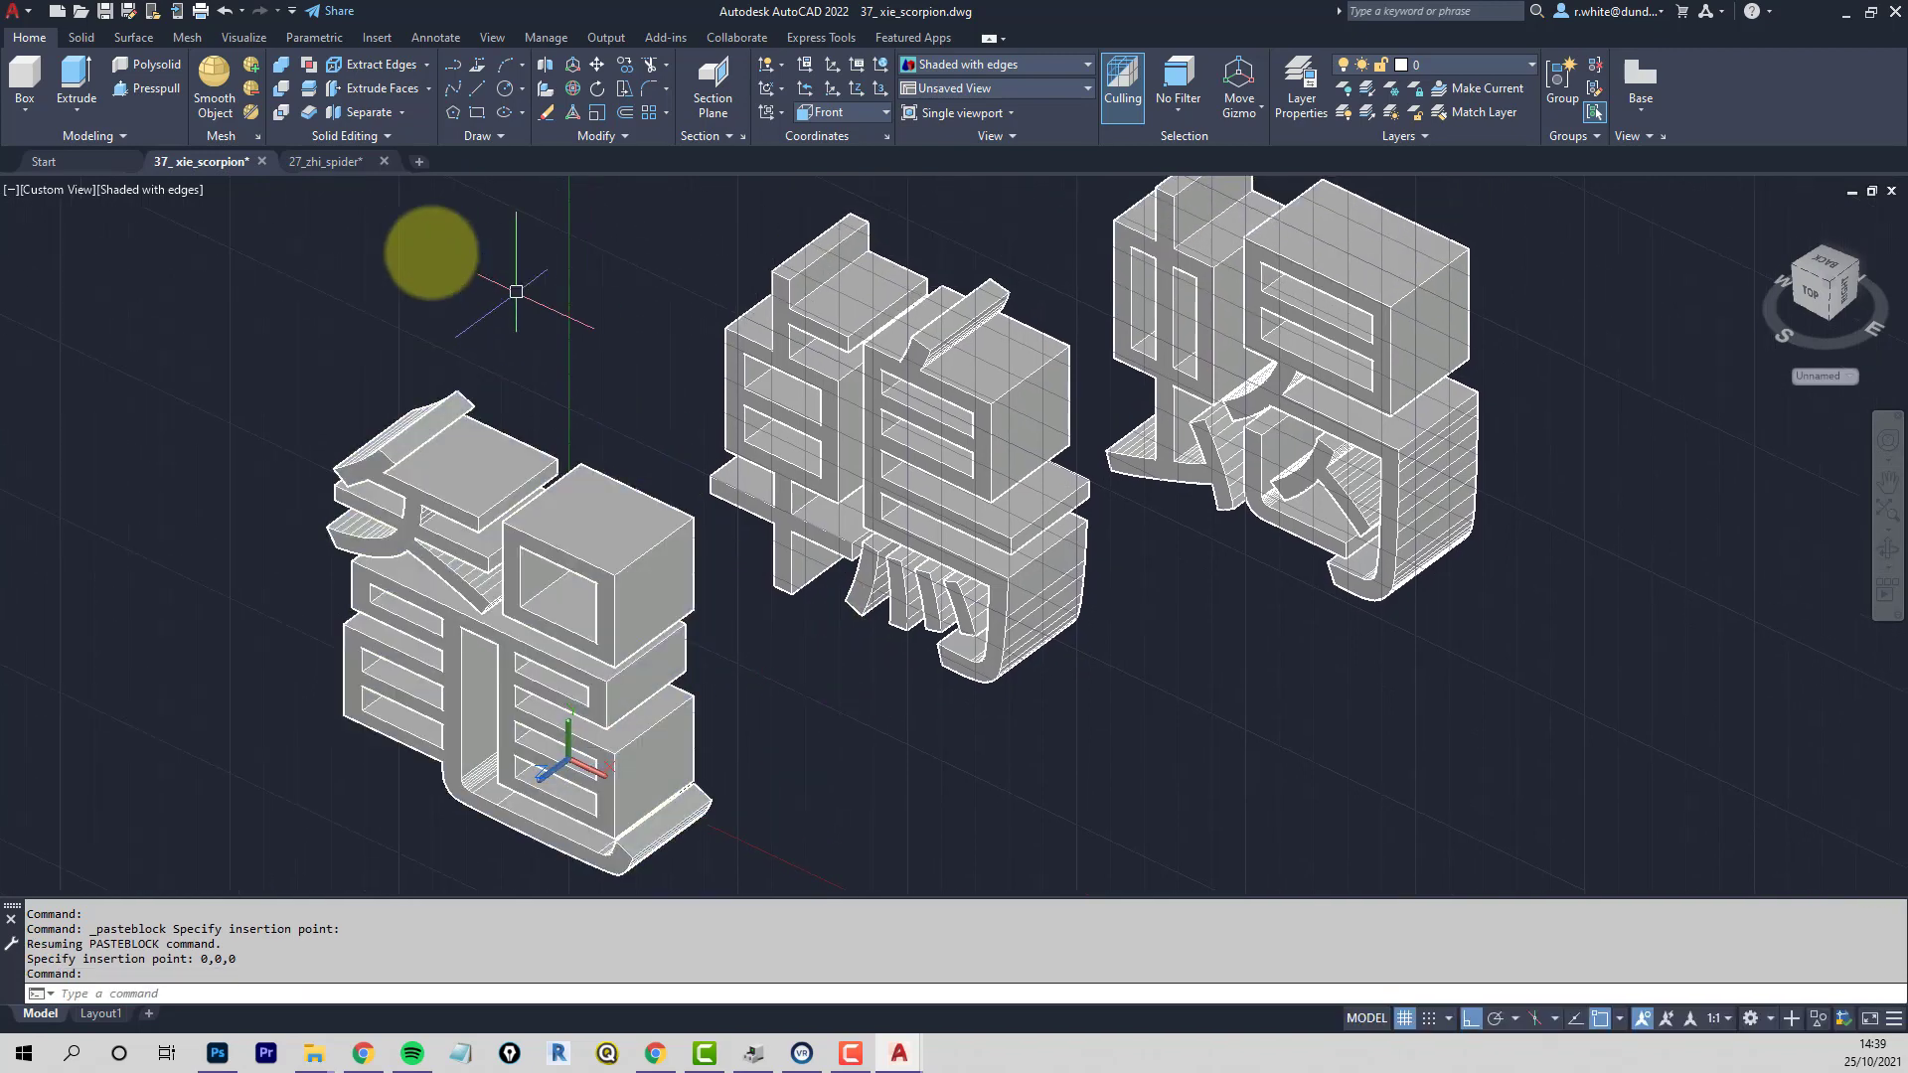
Close 27_zhi_spider.dwg without saving and orbit around the three characters
left_click(378, 162)
left_click(1016, 571)
middle_click_drag(702, 404, 801, 533, "shift")
scroll(809, 511, "up", 2)
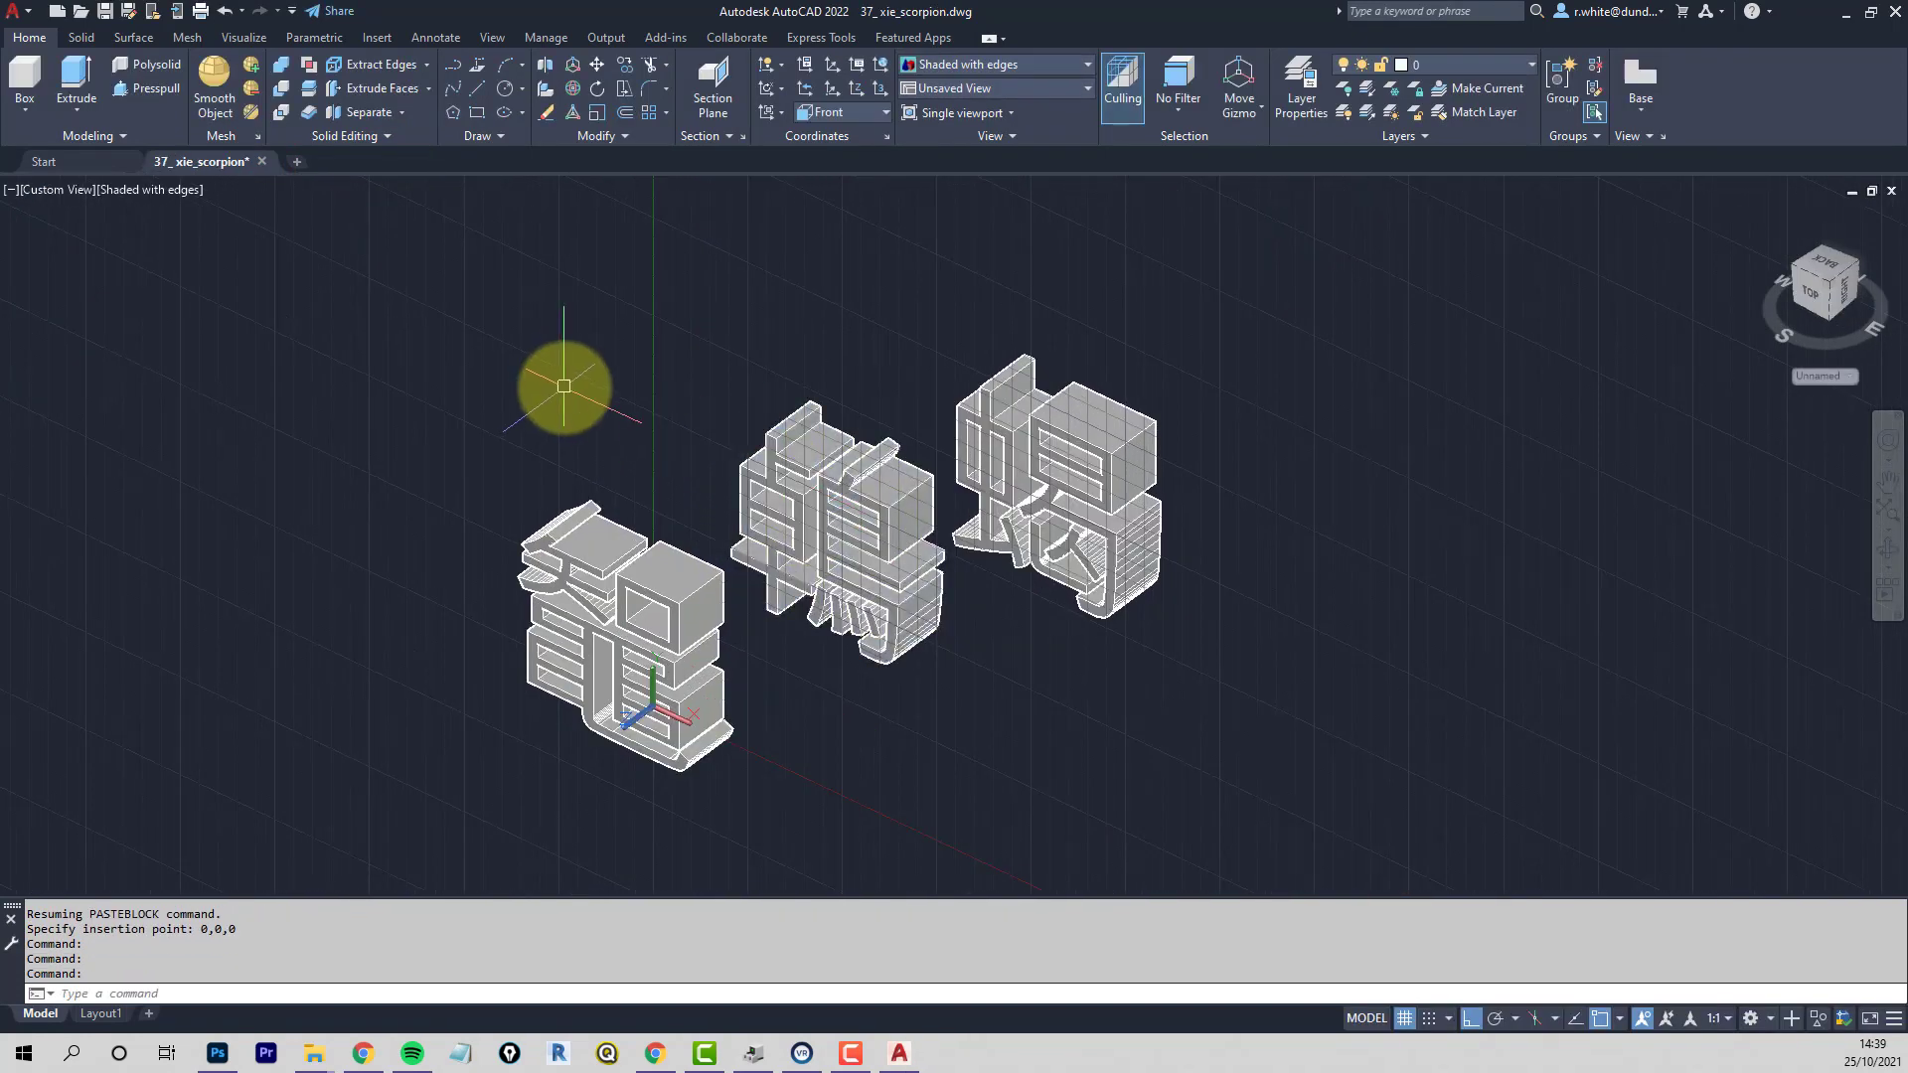
Save As the drawing to the Desktop as cluster.dwg, replacing the existing file
left_click(18, 14)
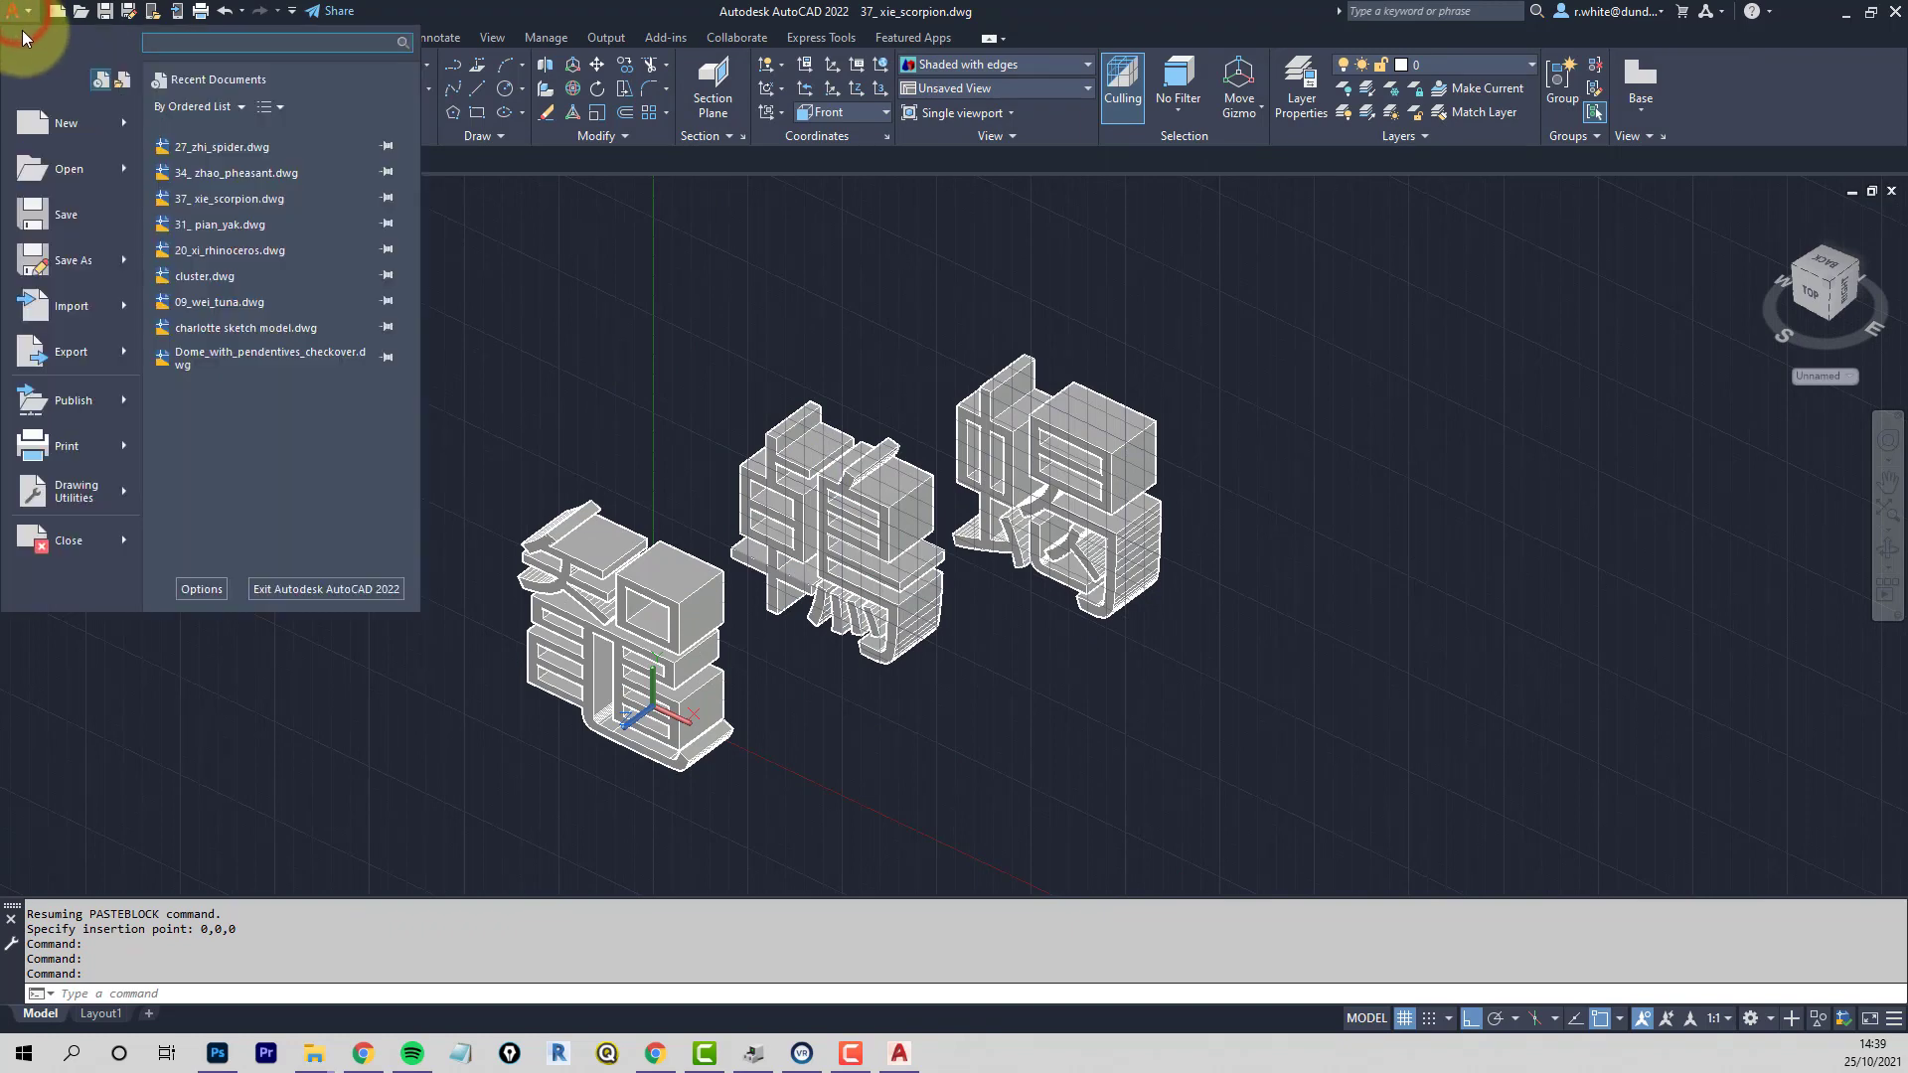
mouse_move(88, 277)
left_click(242, 147)
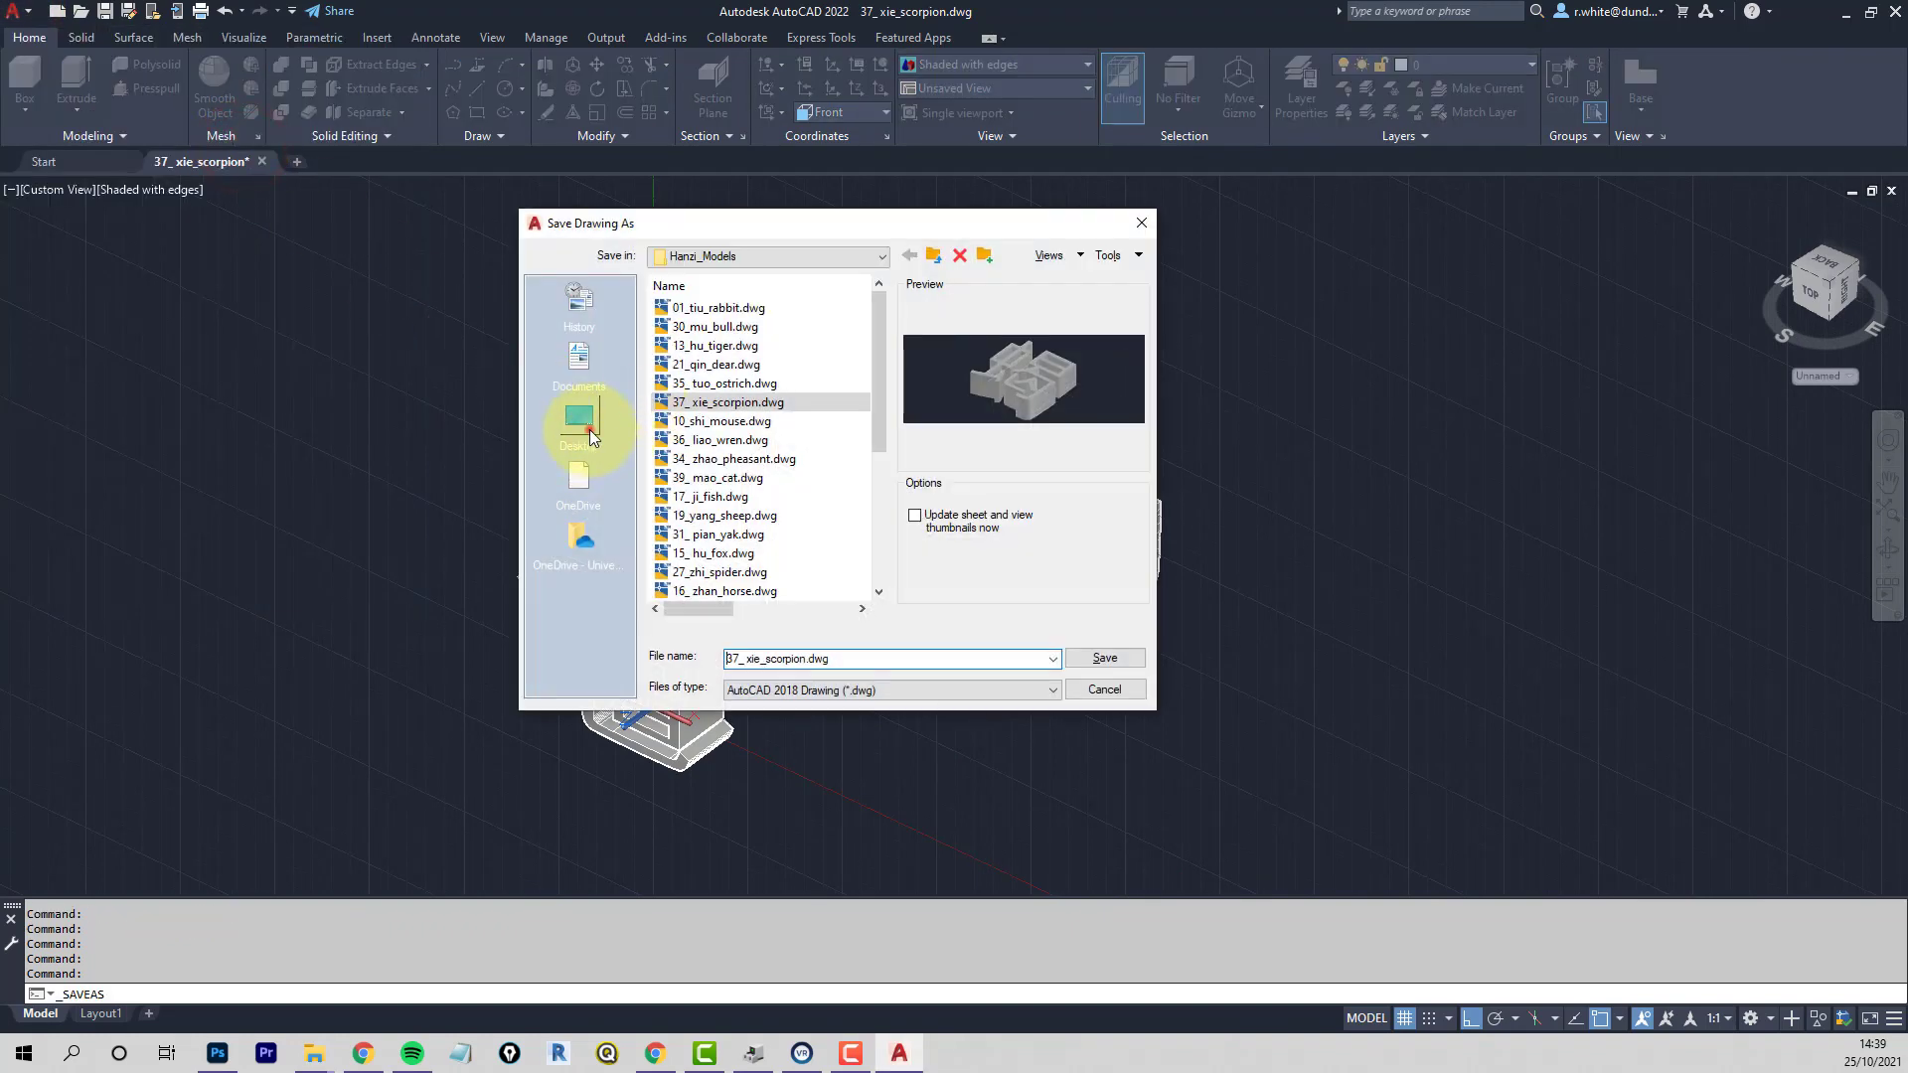
left_click(587, 428)
left_click_drag(881, 392, 879, 574)
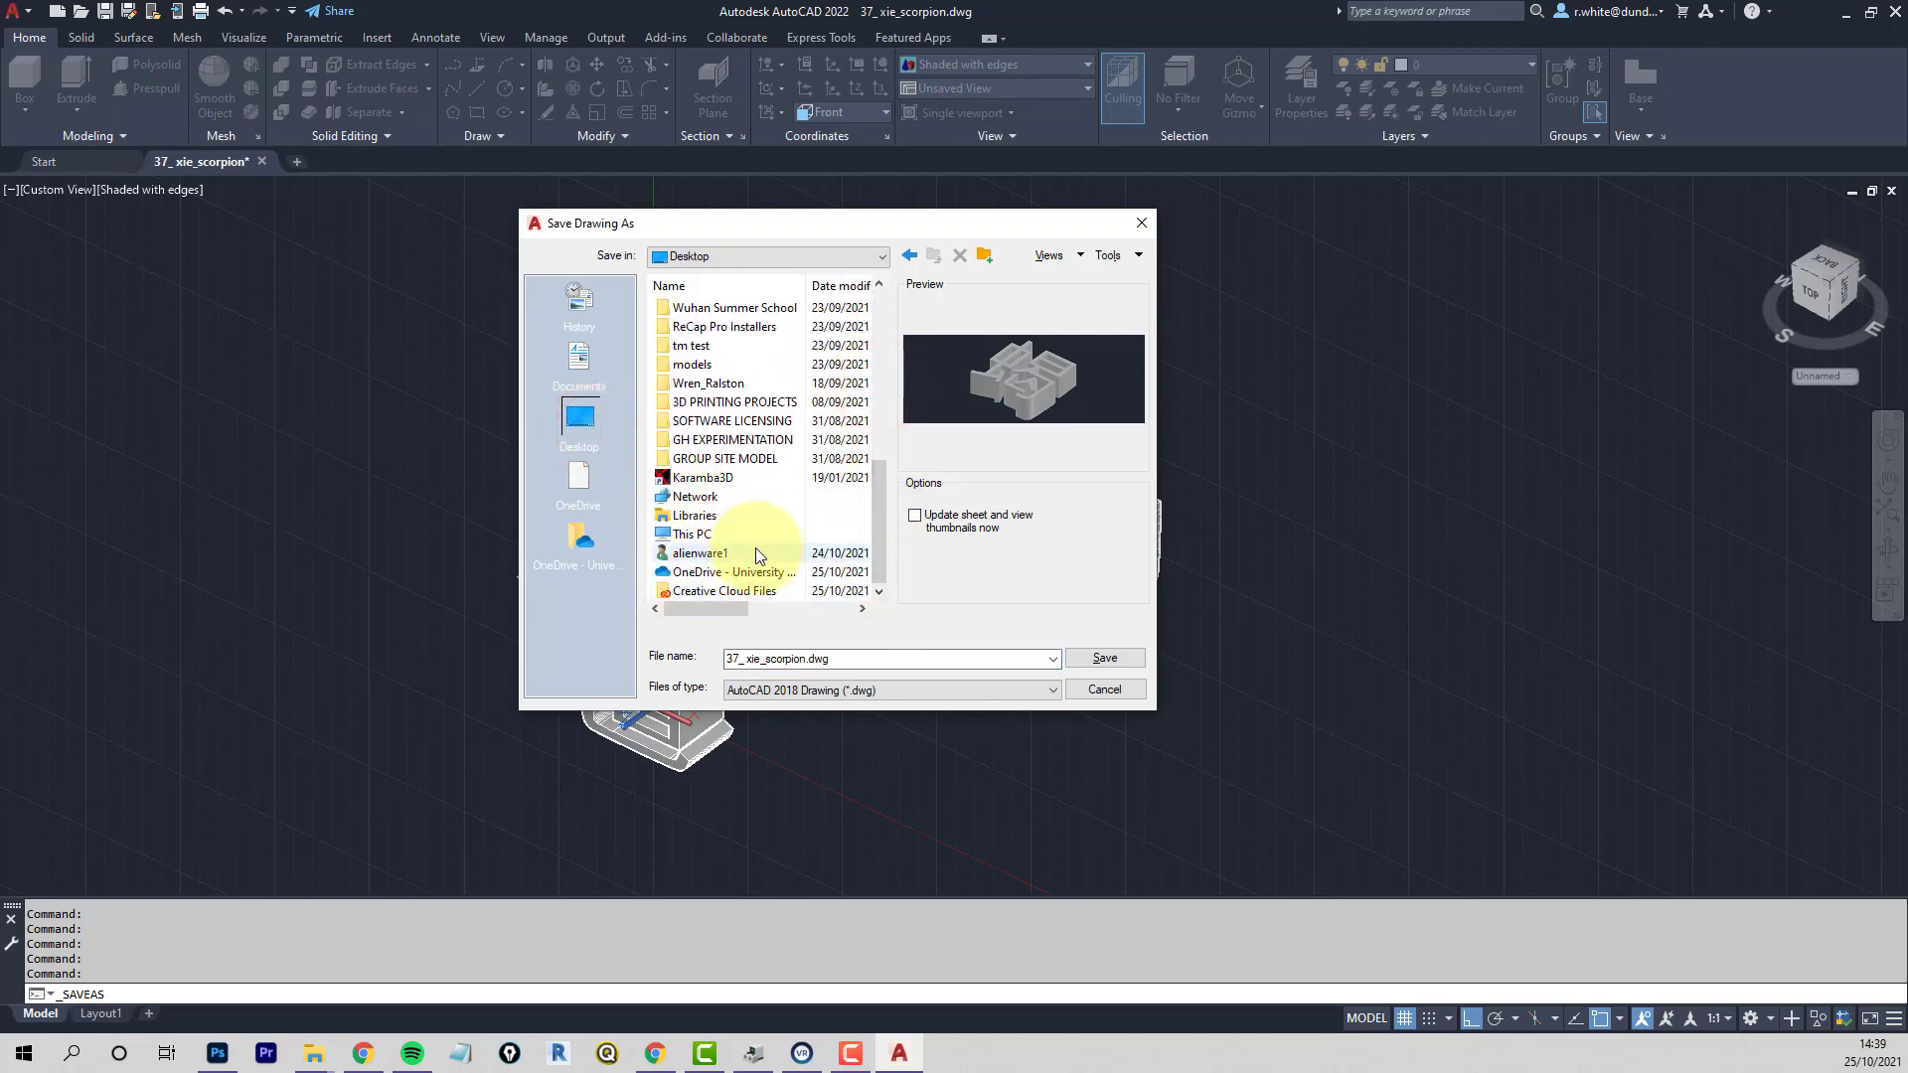
left_click_drag(880, 541, 881, 337)
left_click(690, 308)
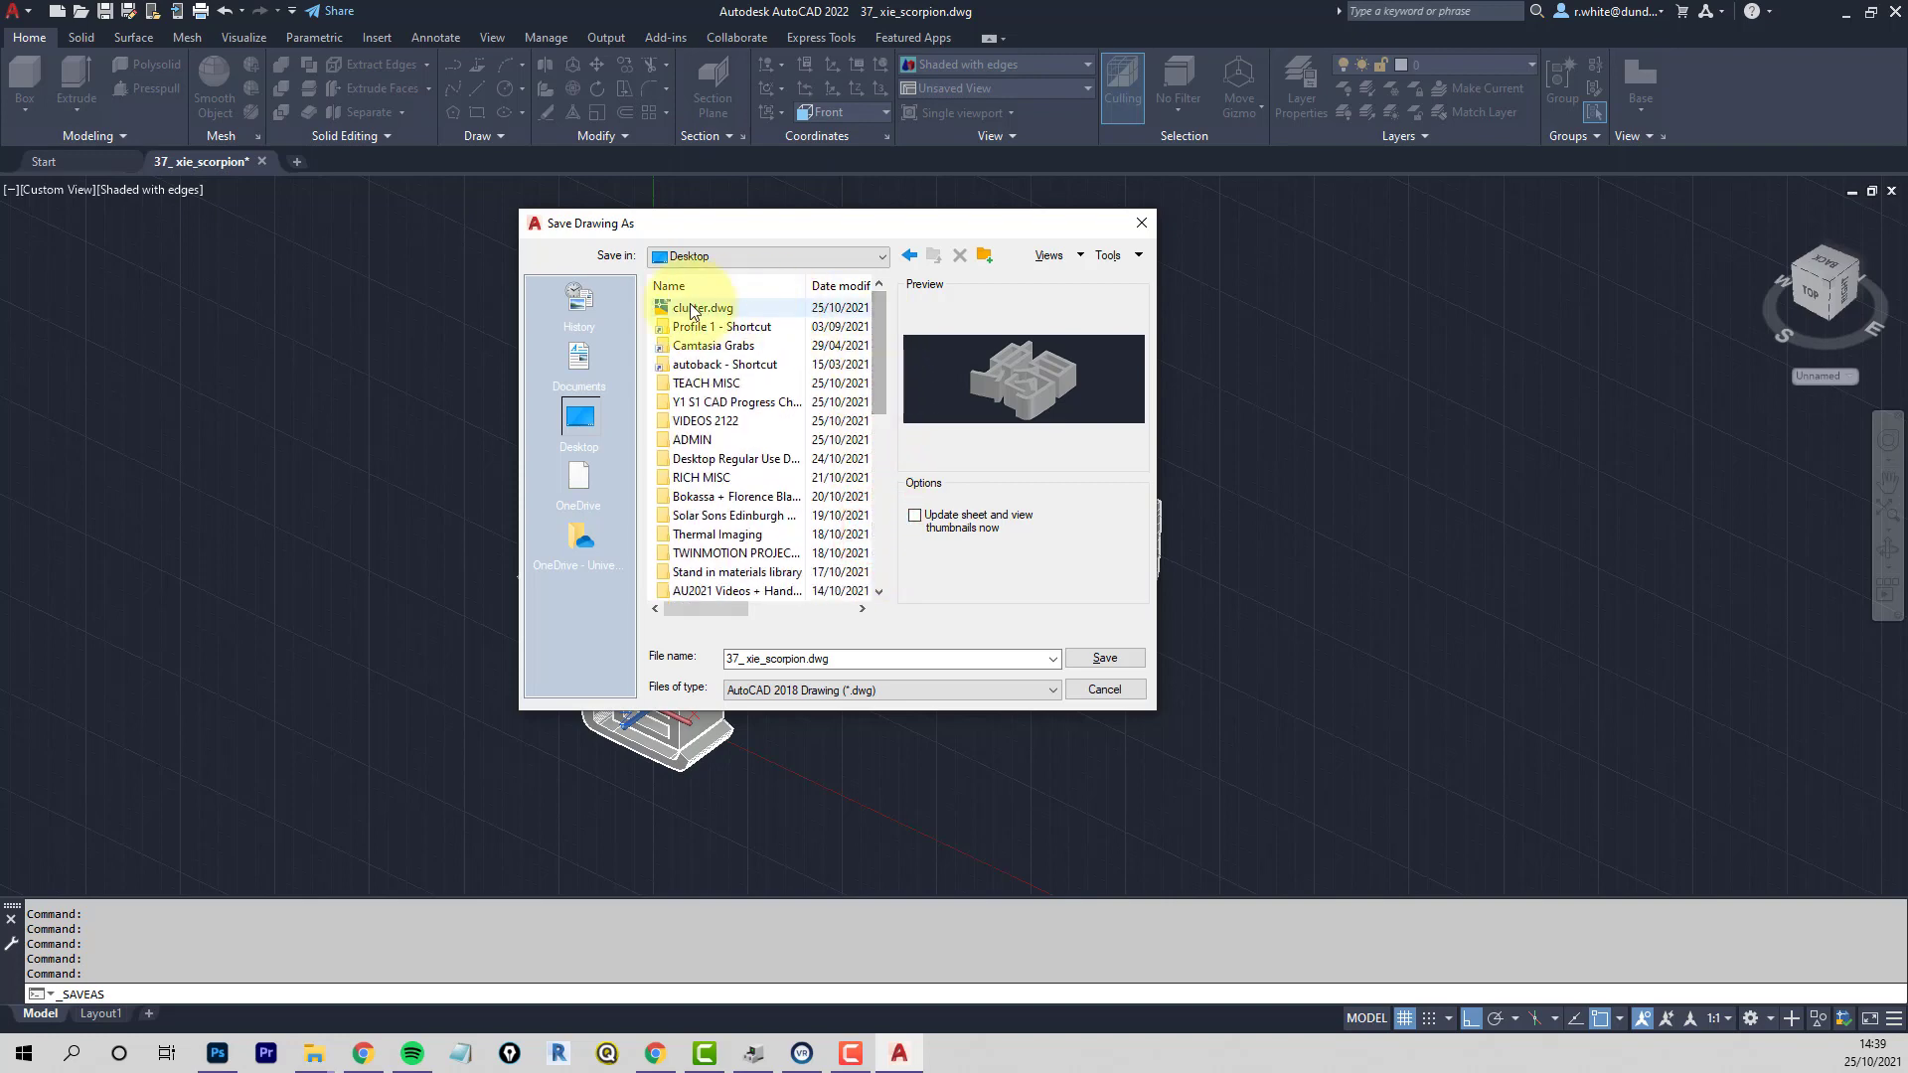
left_click(1105, 659)
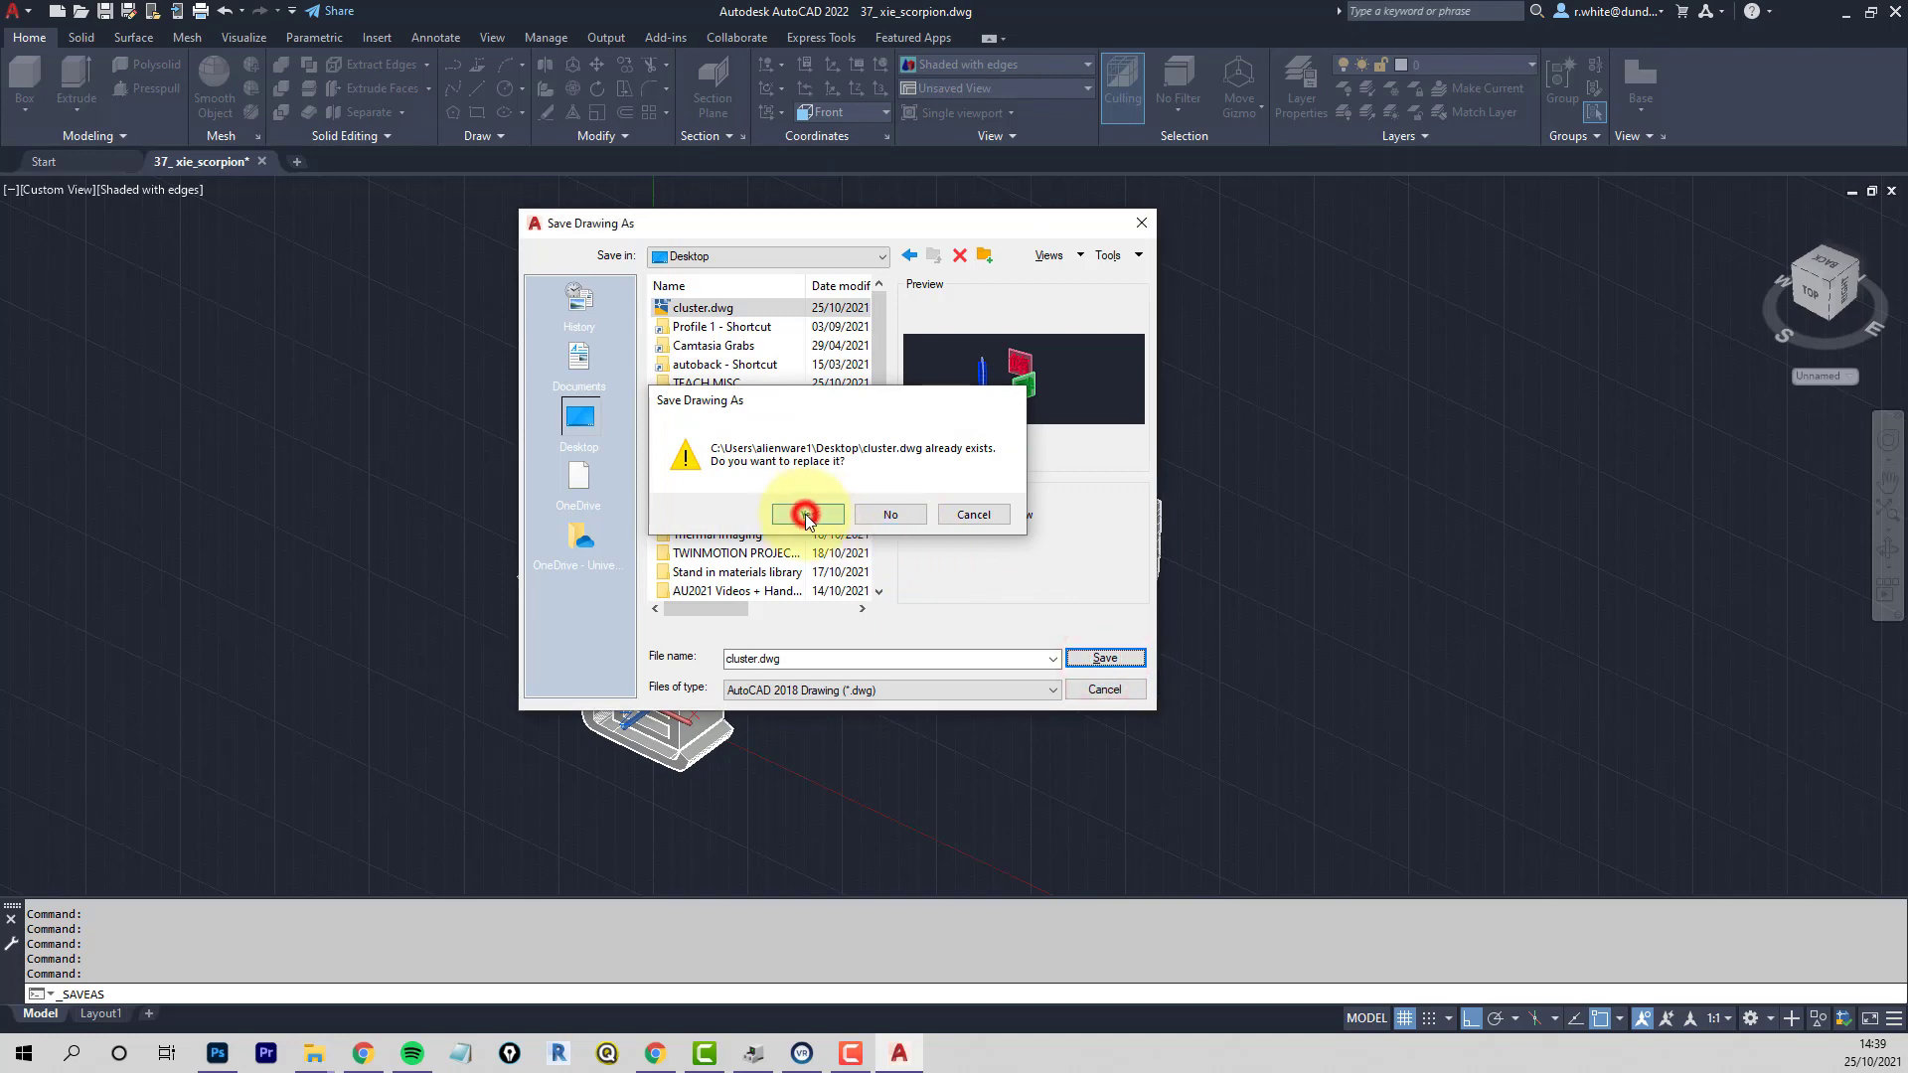
left_click(806, 514)
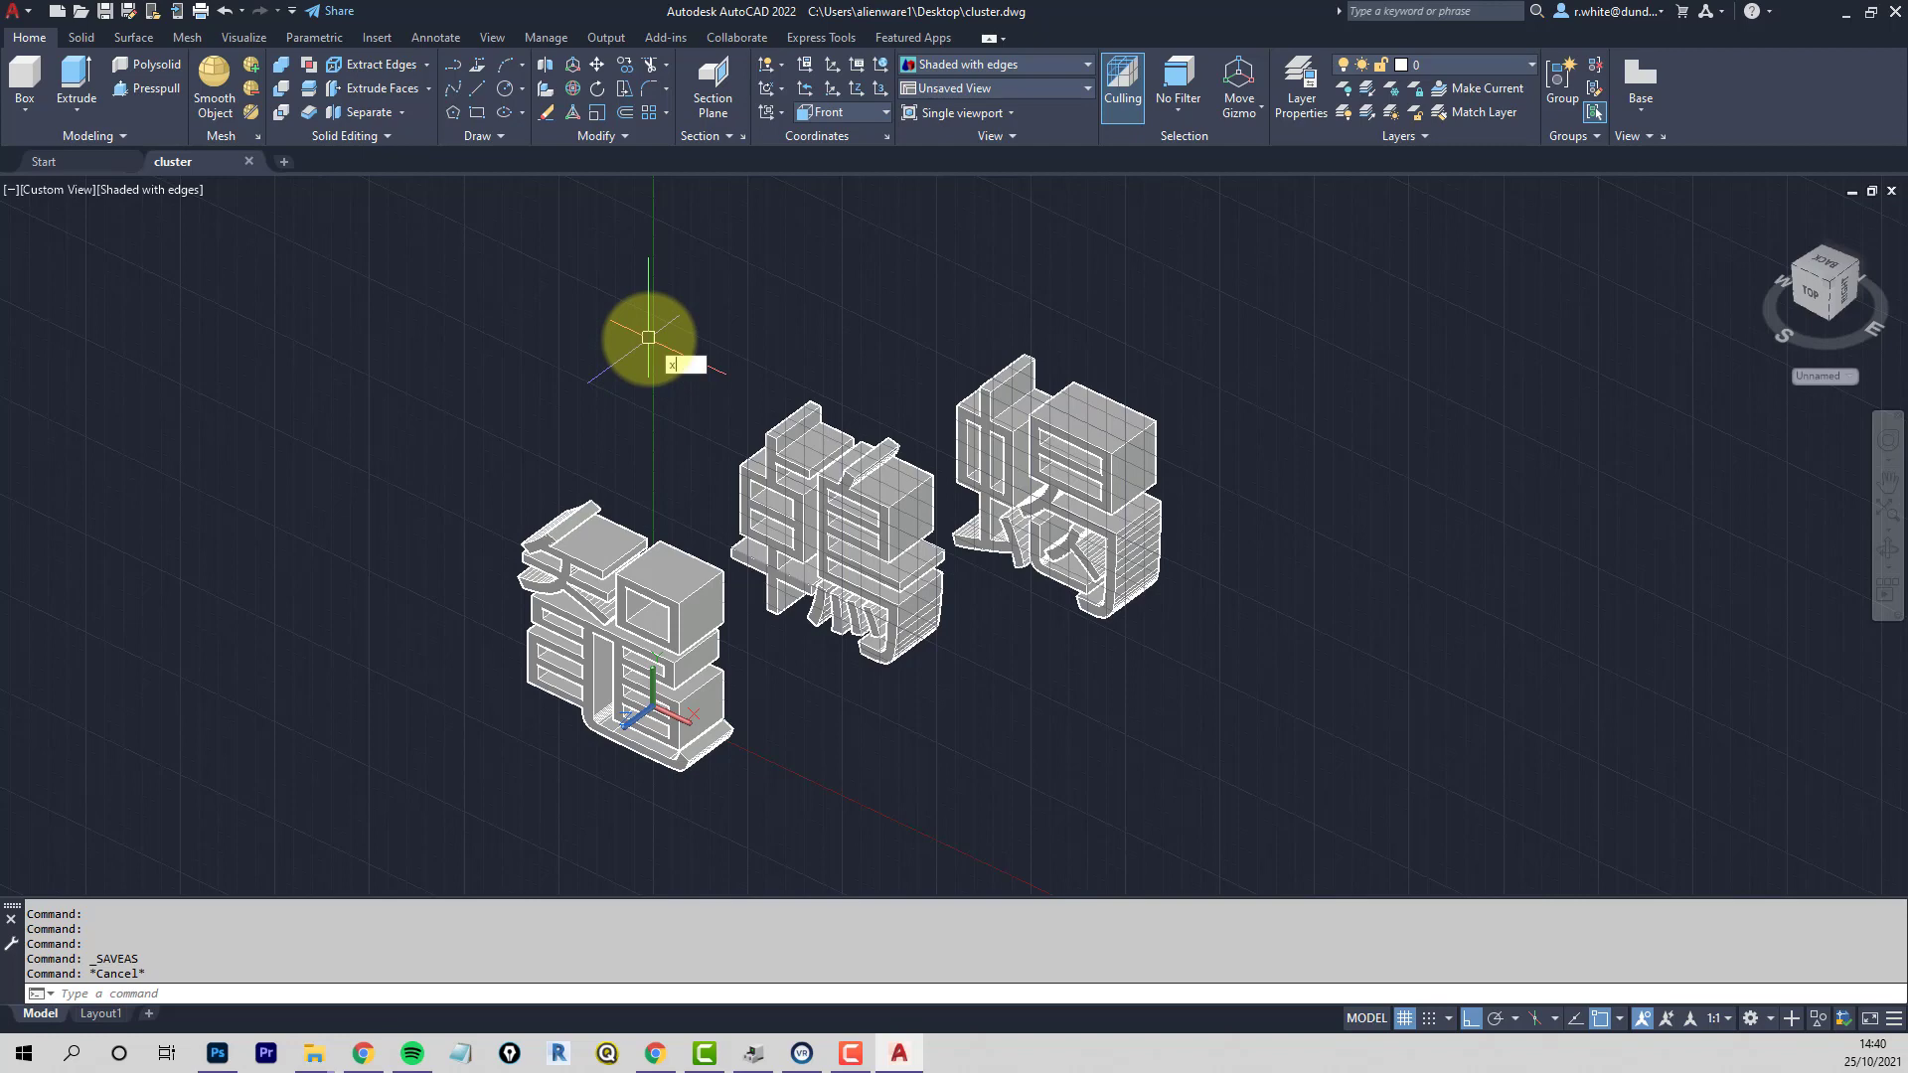
Run EXPLODE on the left and middle character blocks, then clear the selection
key("Return")
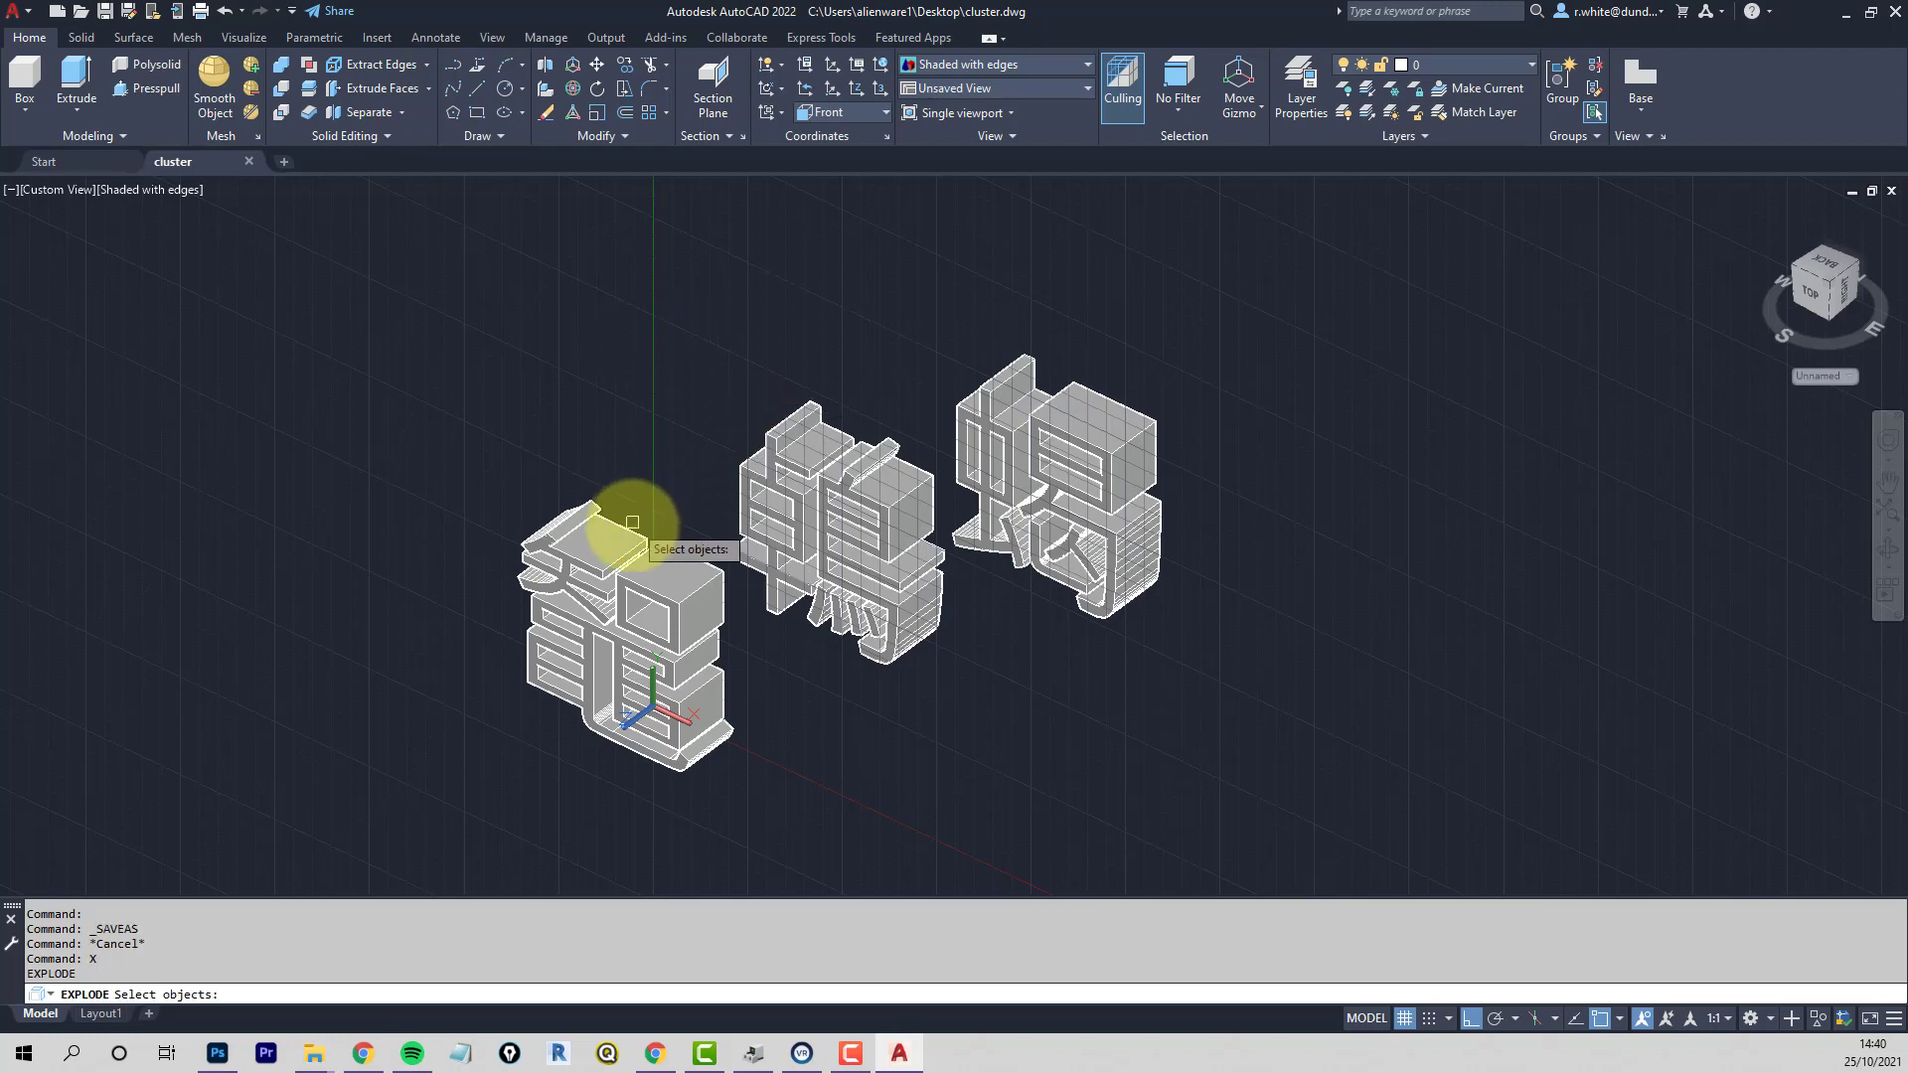
left_click(630, 529)
left_click(763, 467)
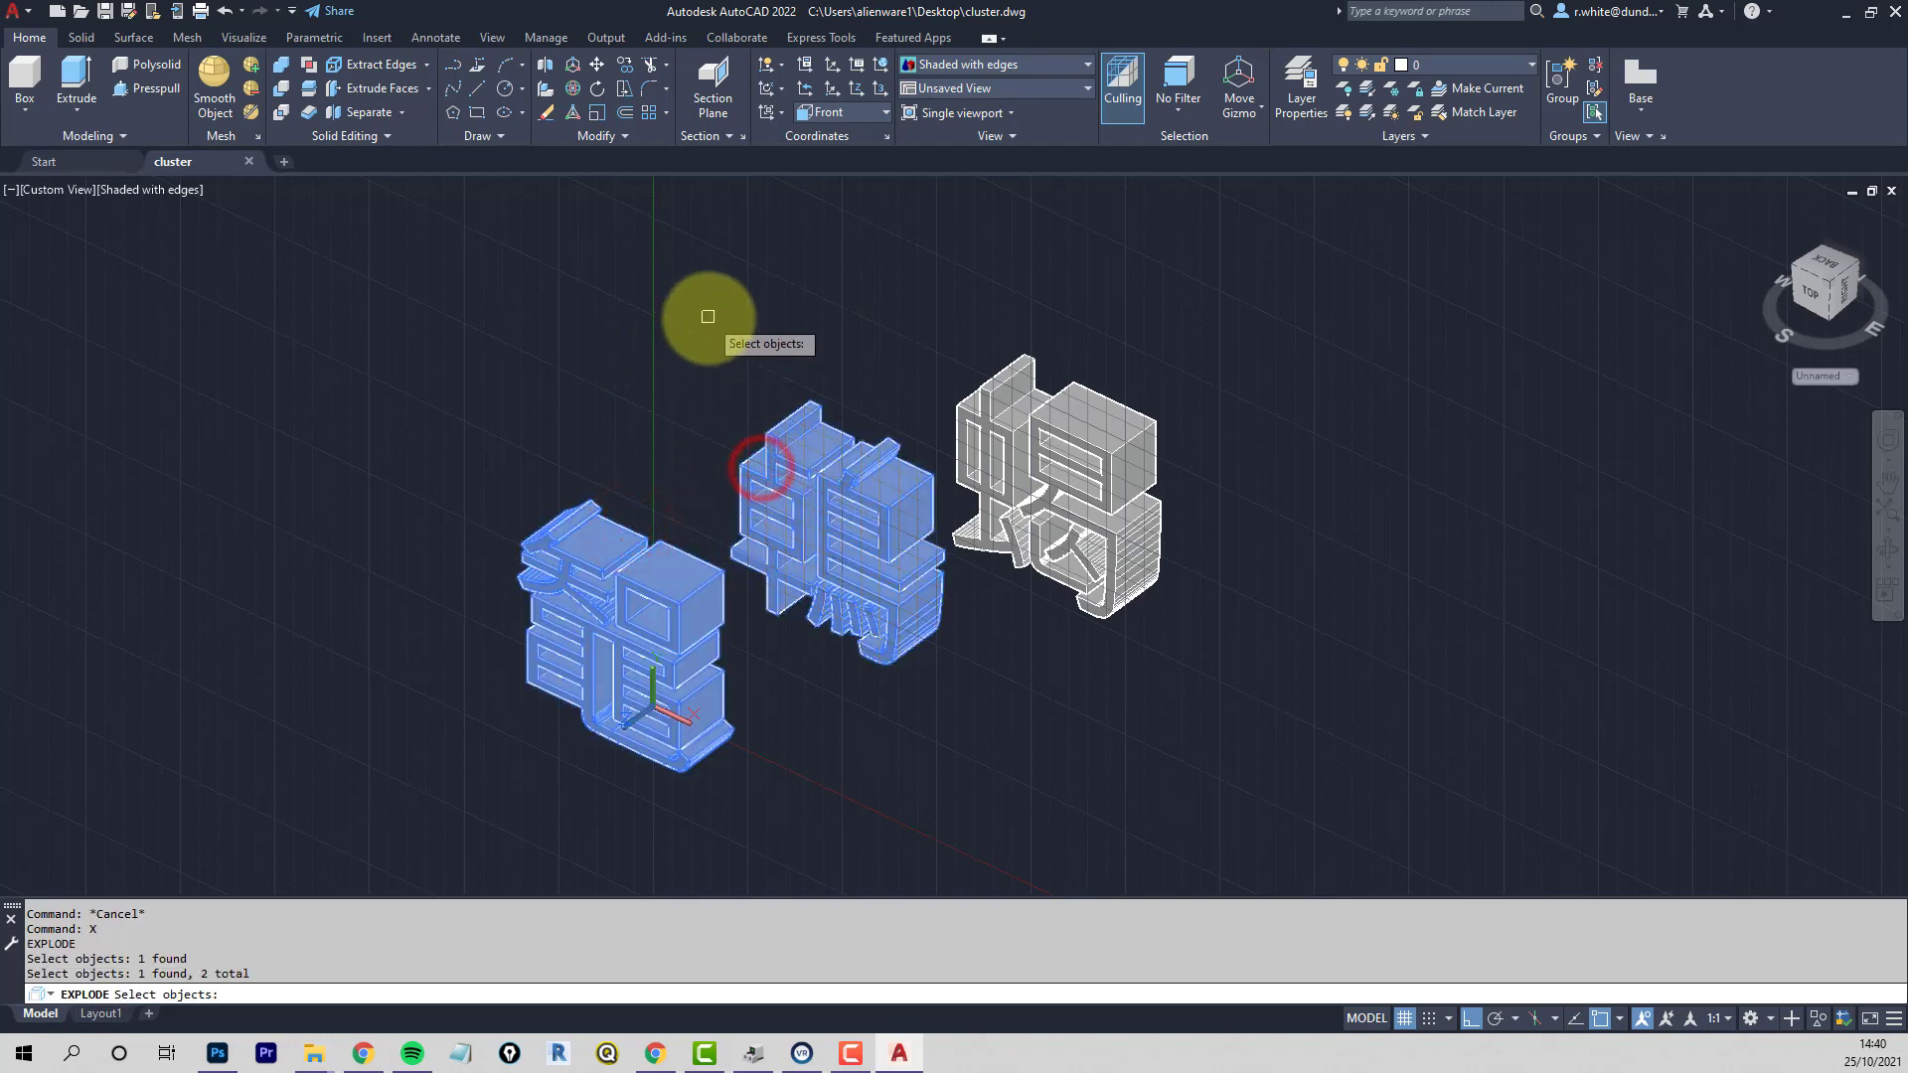
key("Return")
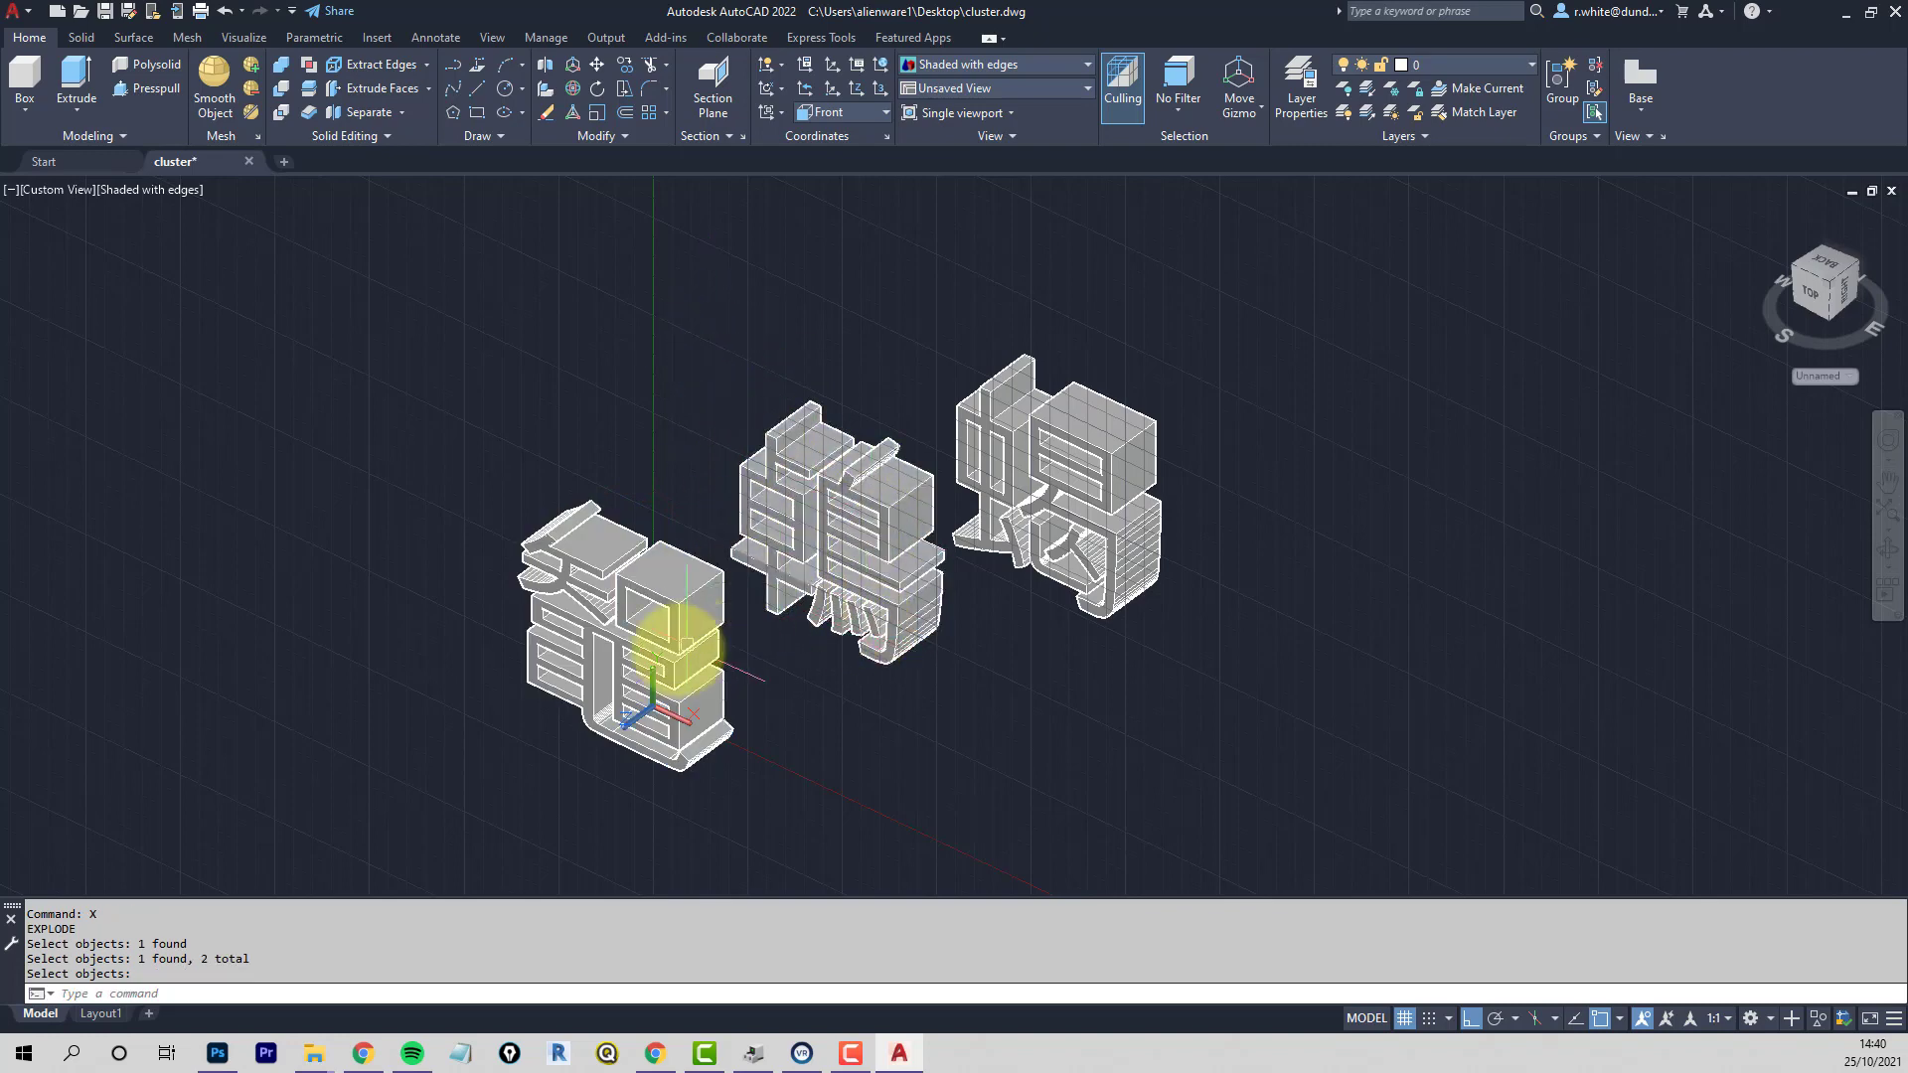
key("Escape")
key("Escape")
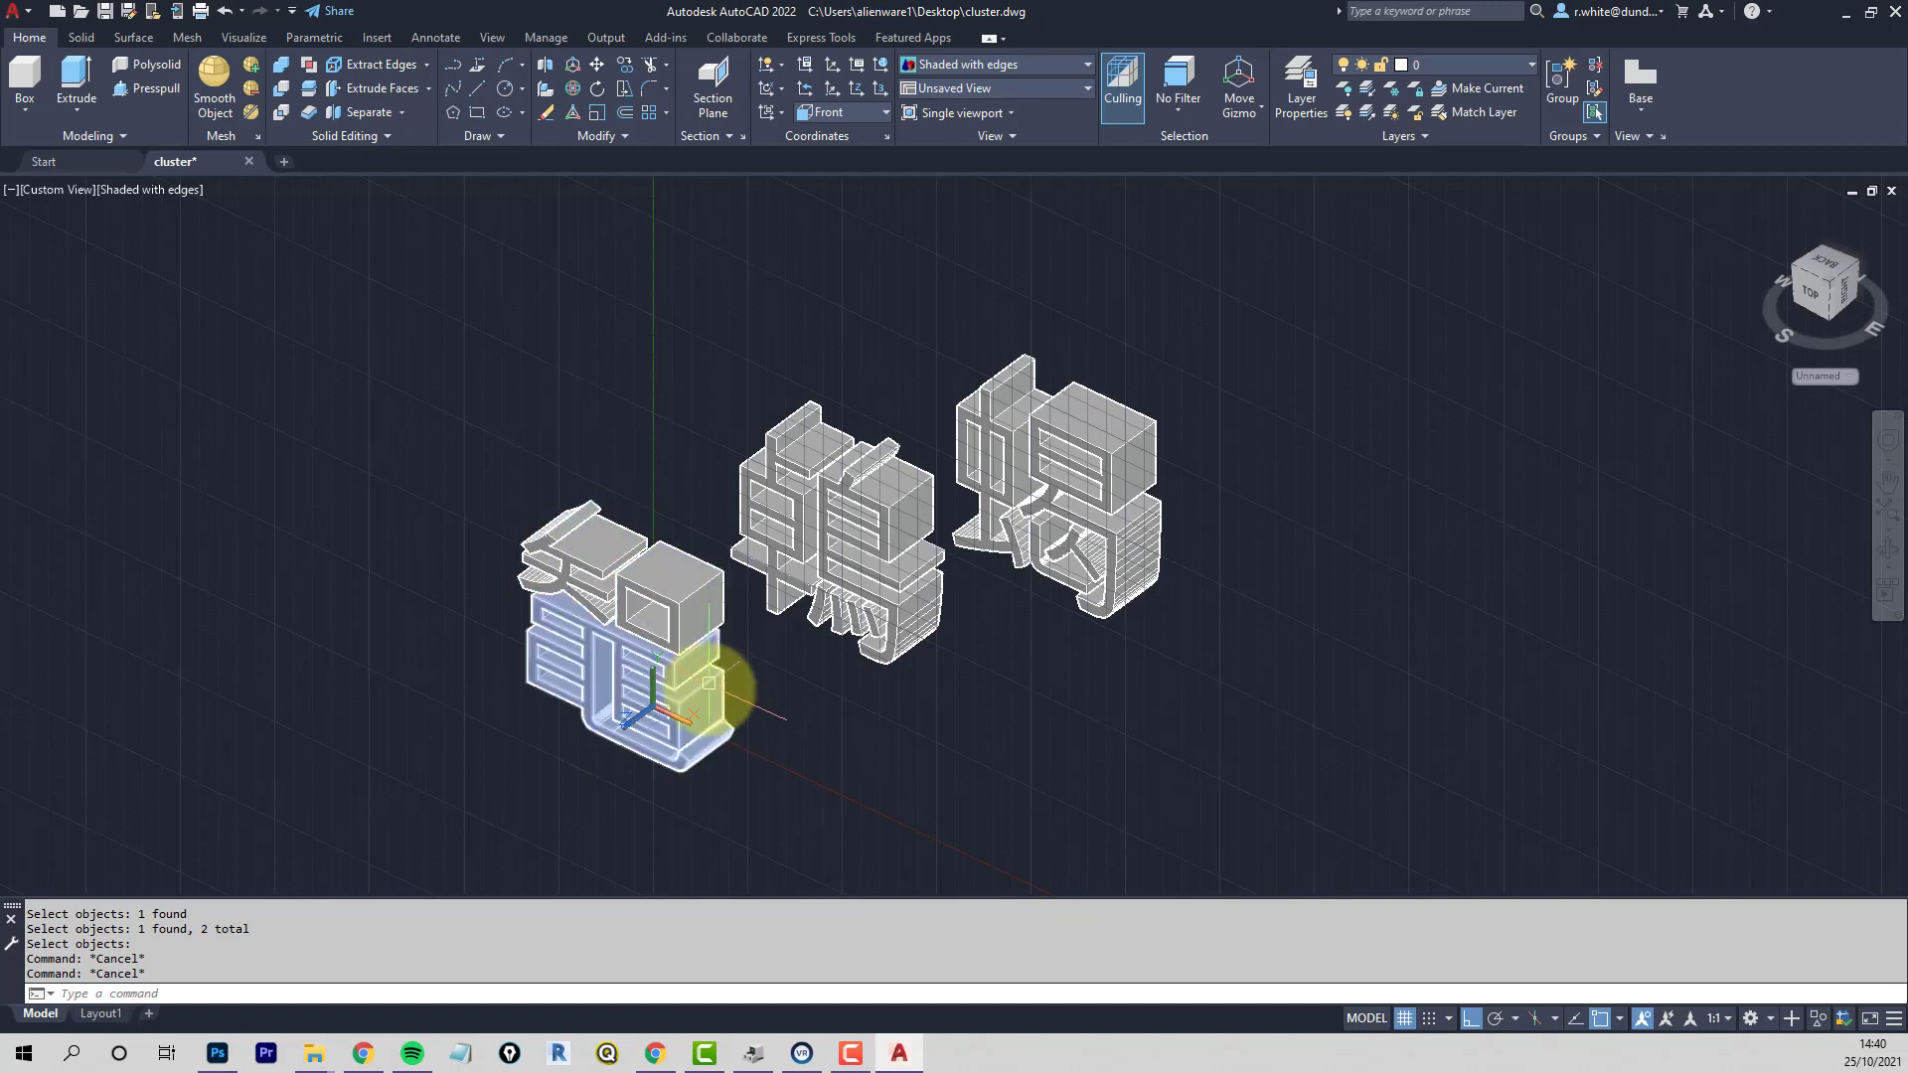
scroll(546, 716, "up", 2)
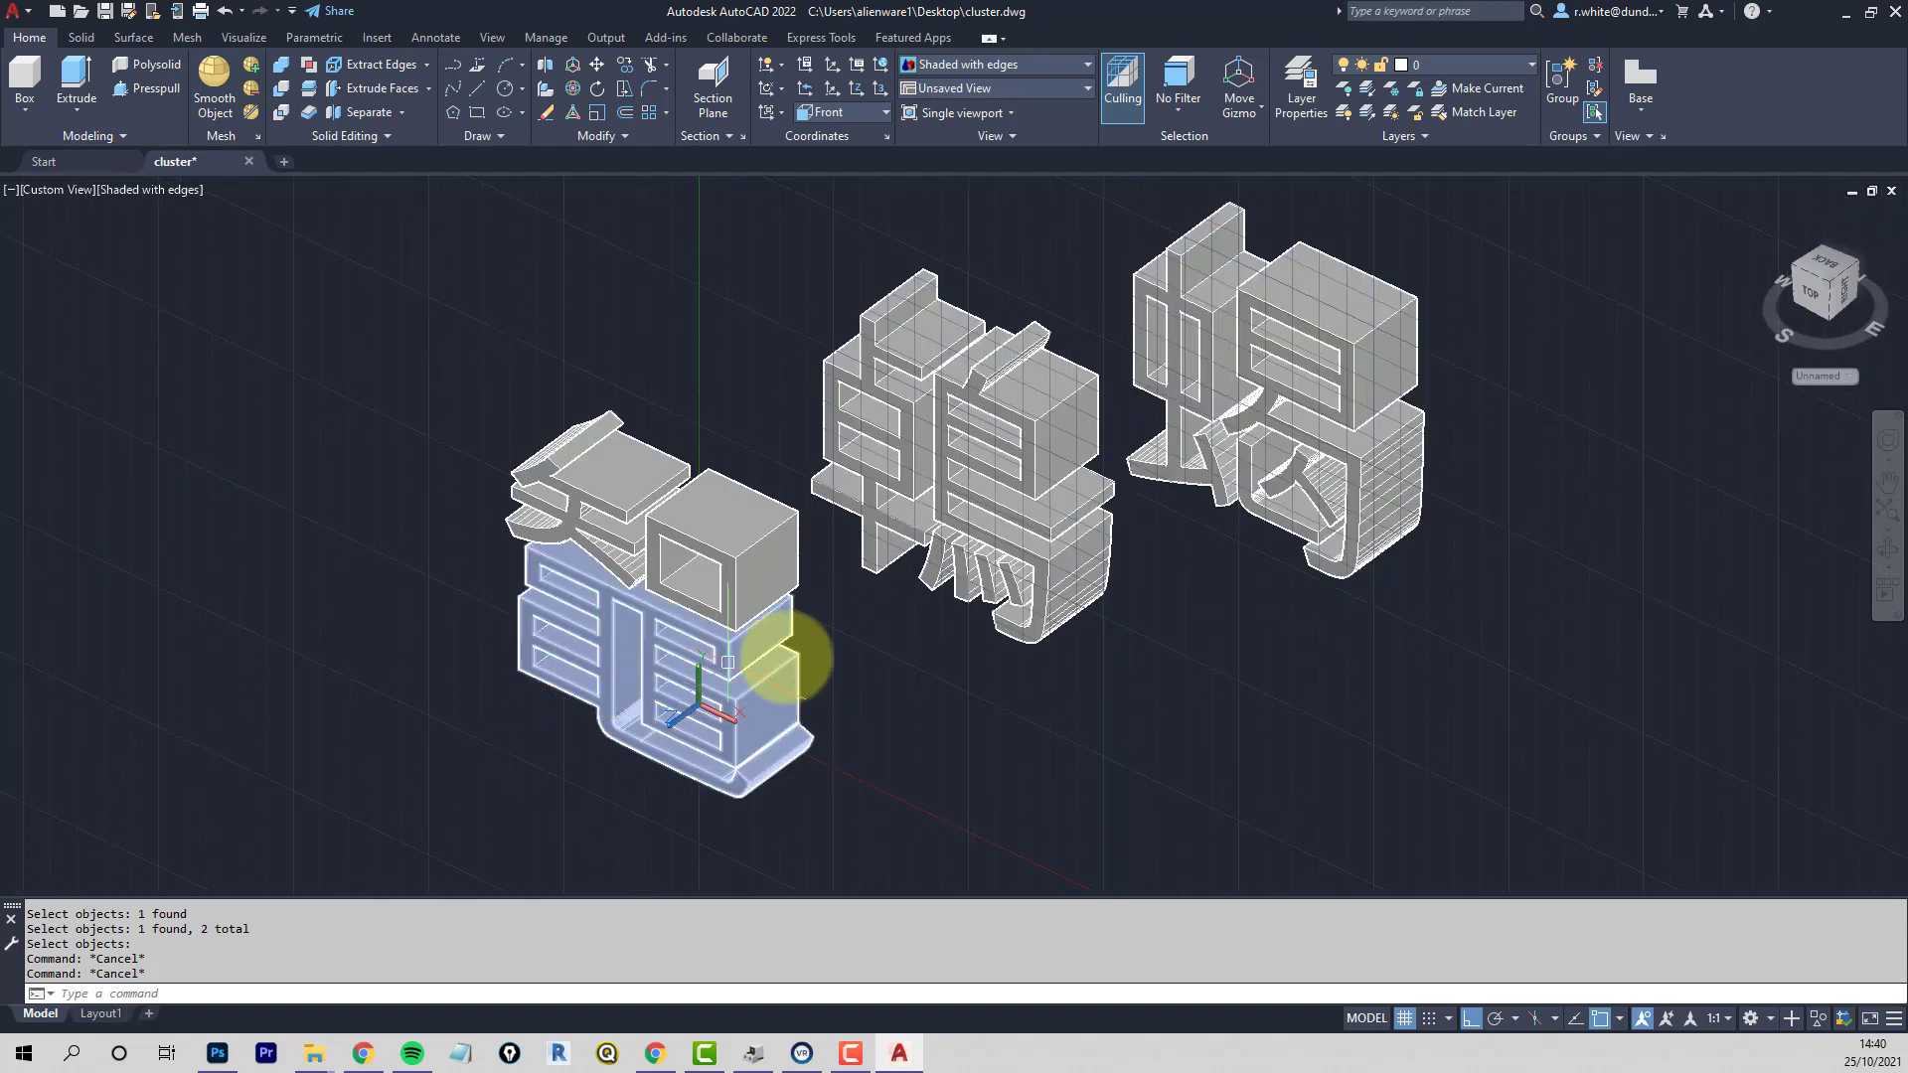
left_click(872, 417)
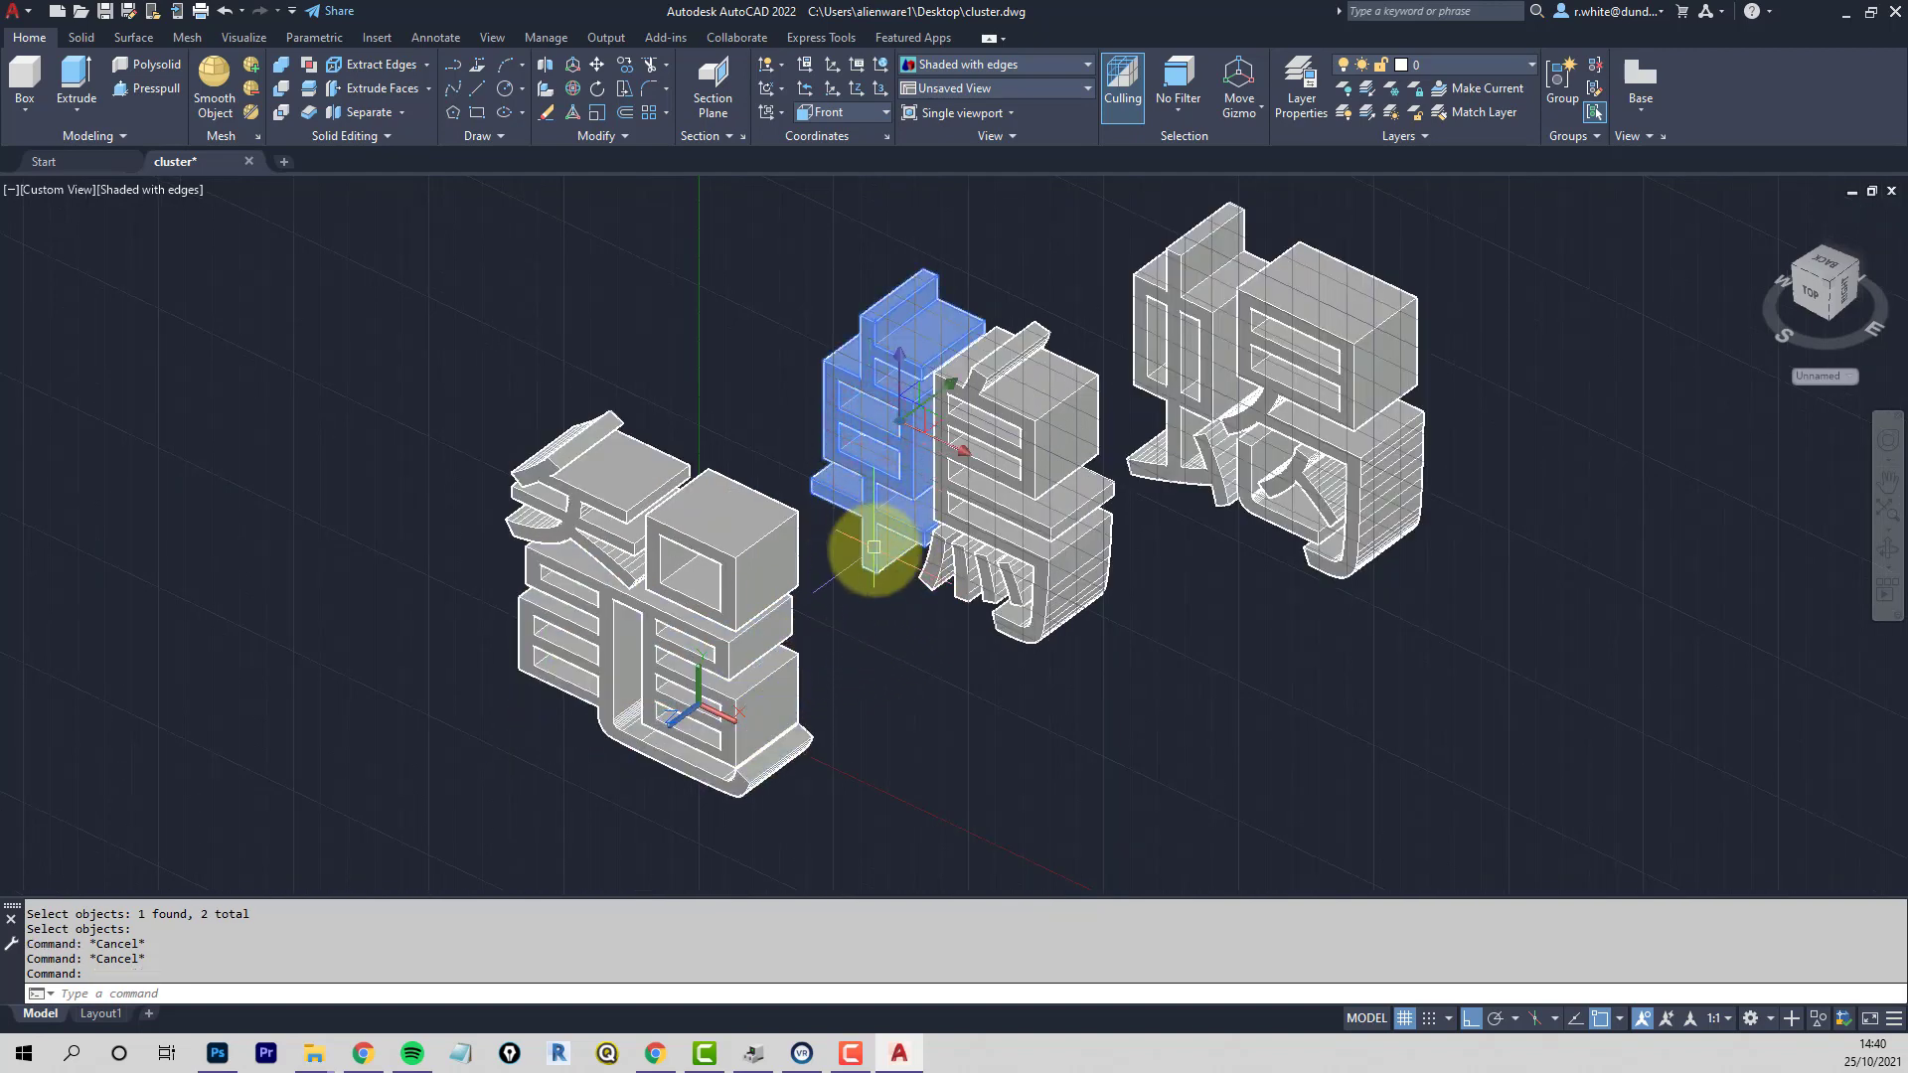
key("Escape")
key("Escape")
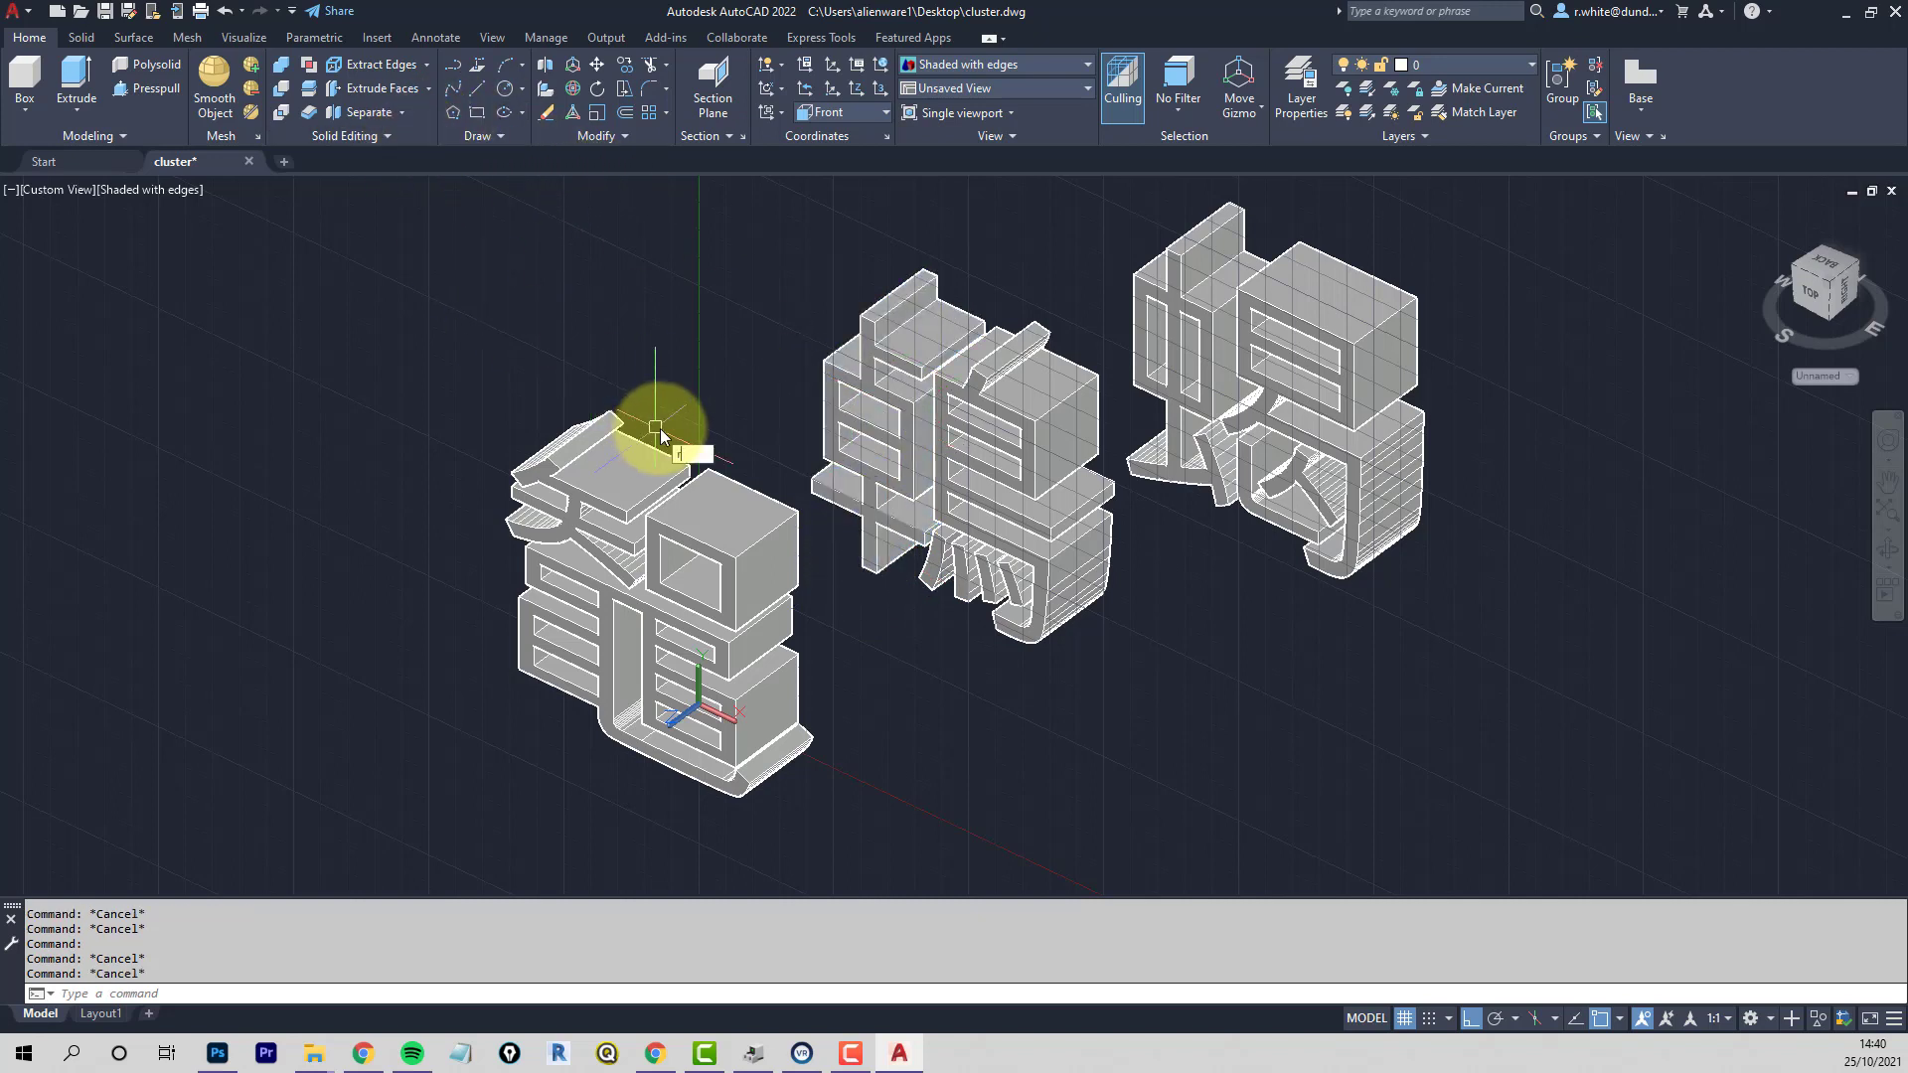
type("o")
key("Return")
left_click(851, 549)
key("Return")
left_click(861, 572)
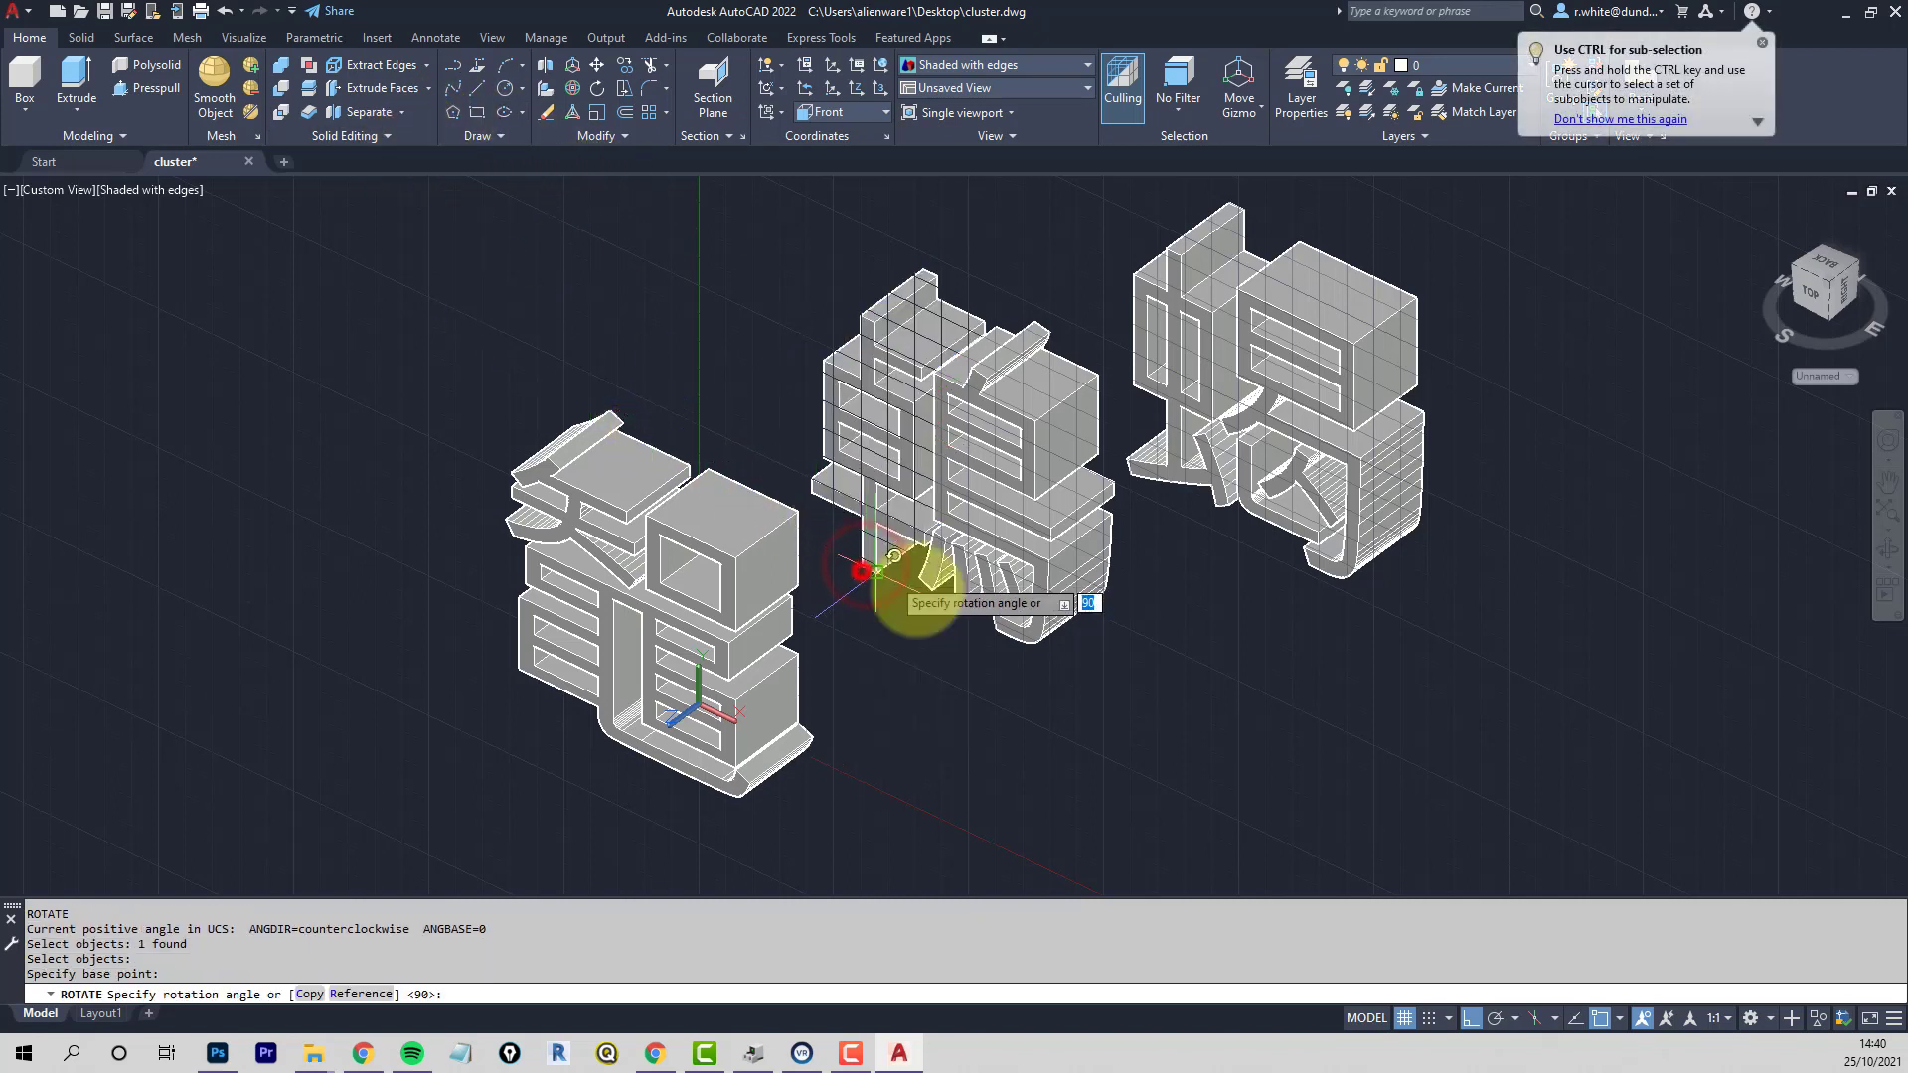
key("F8")
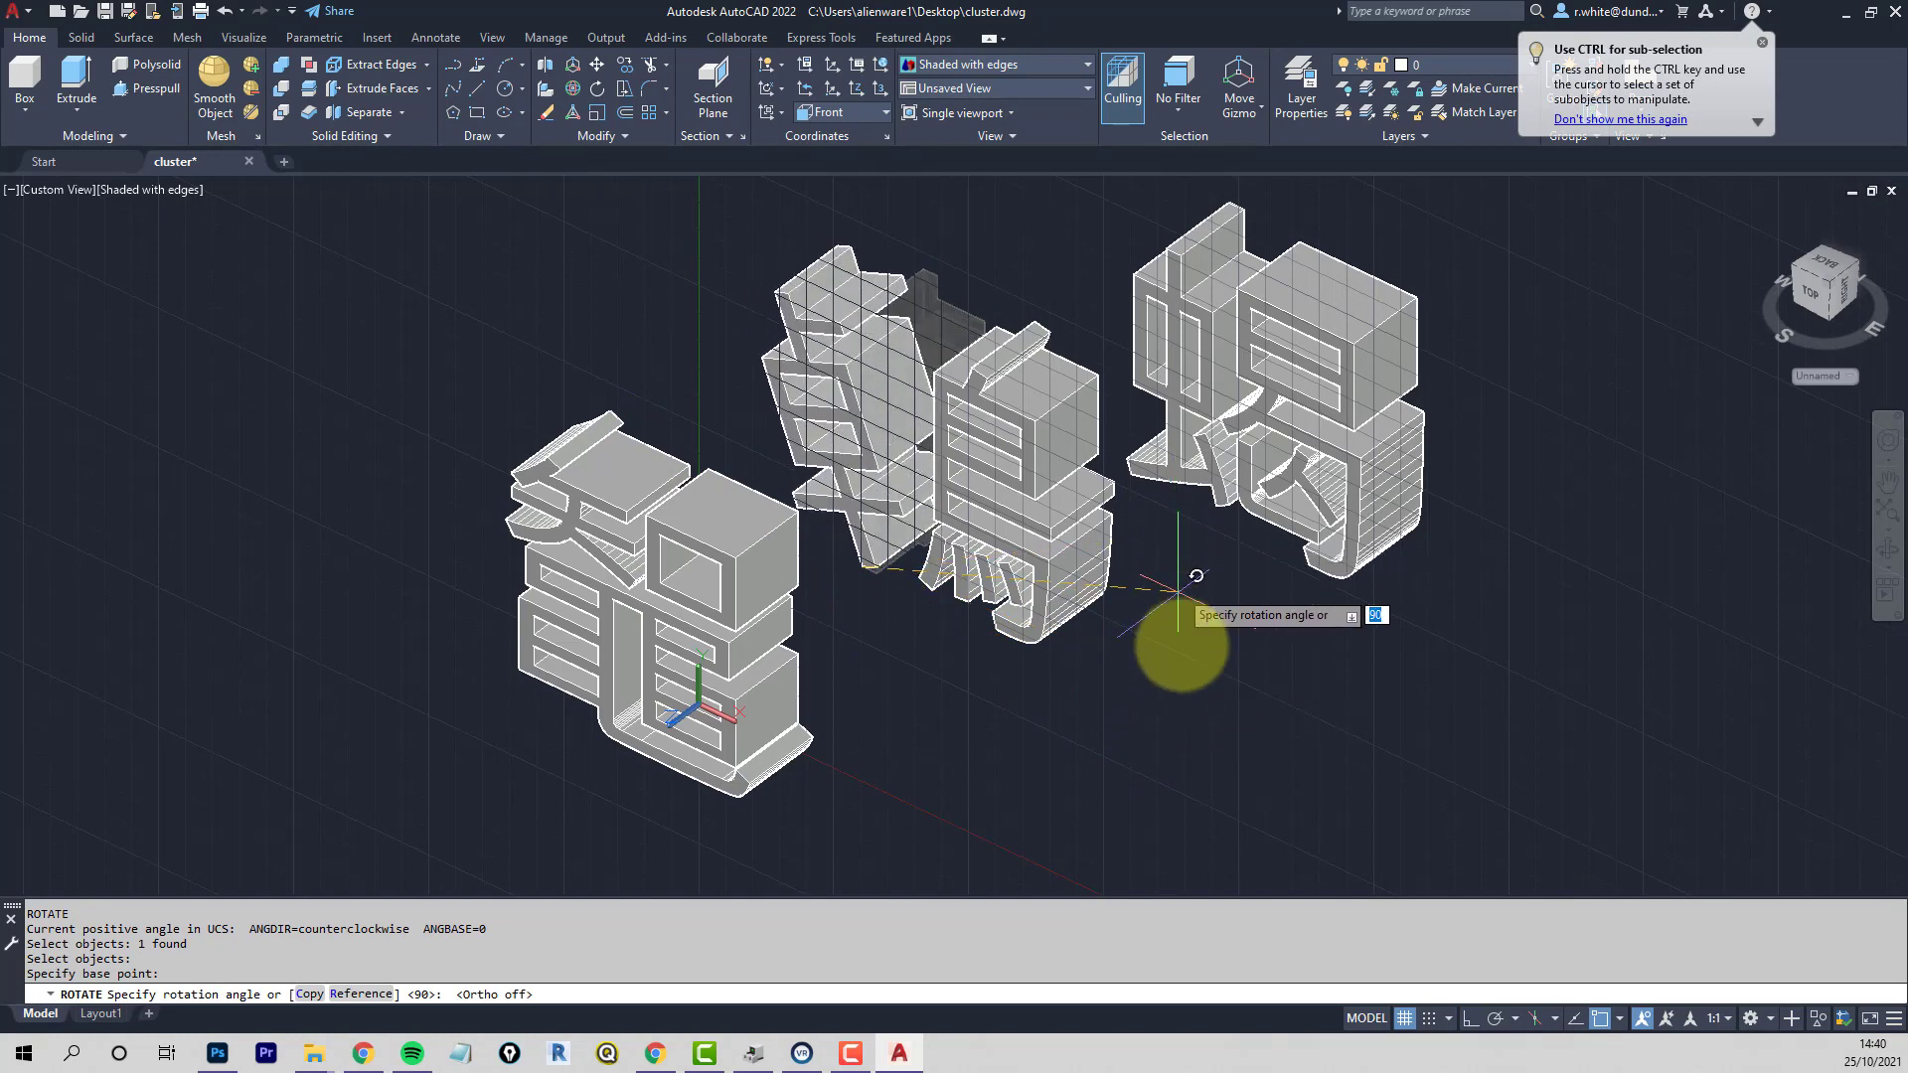
key("Escape")
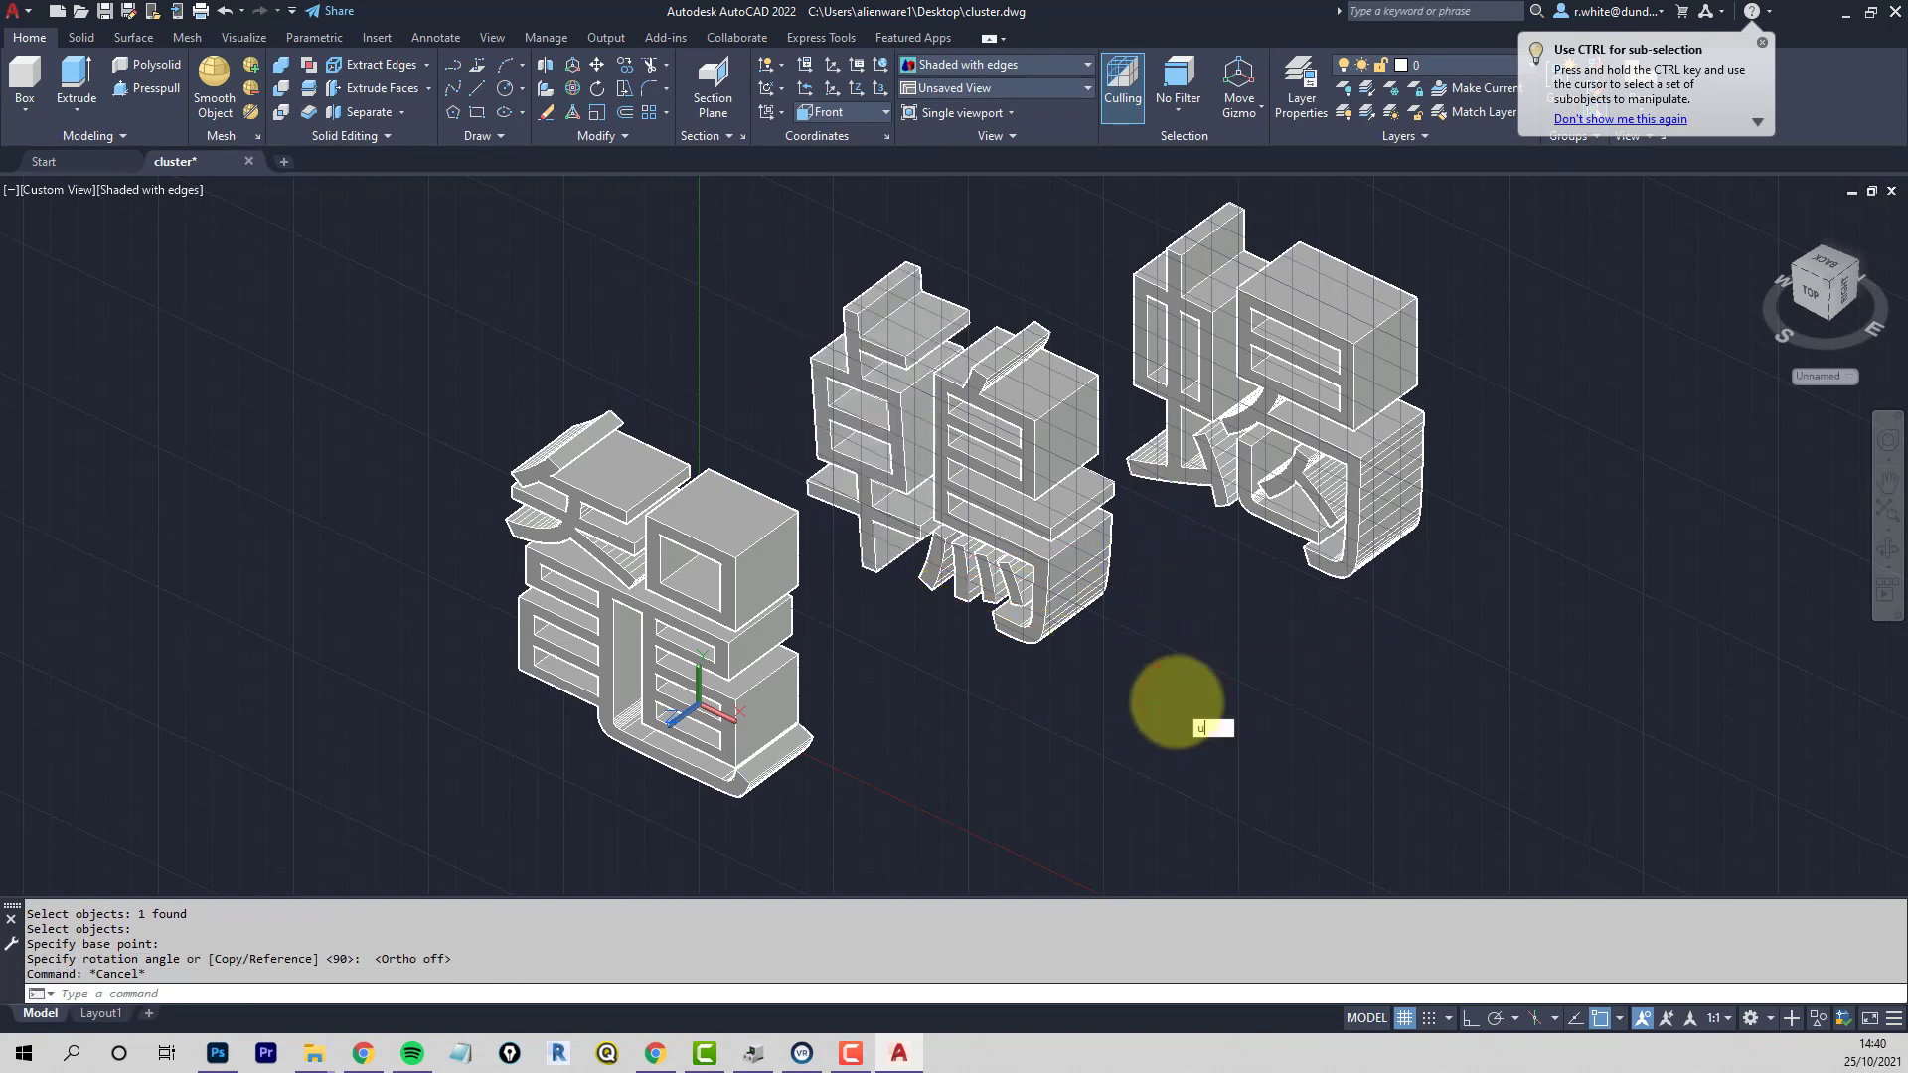
key("Return")
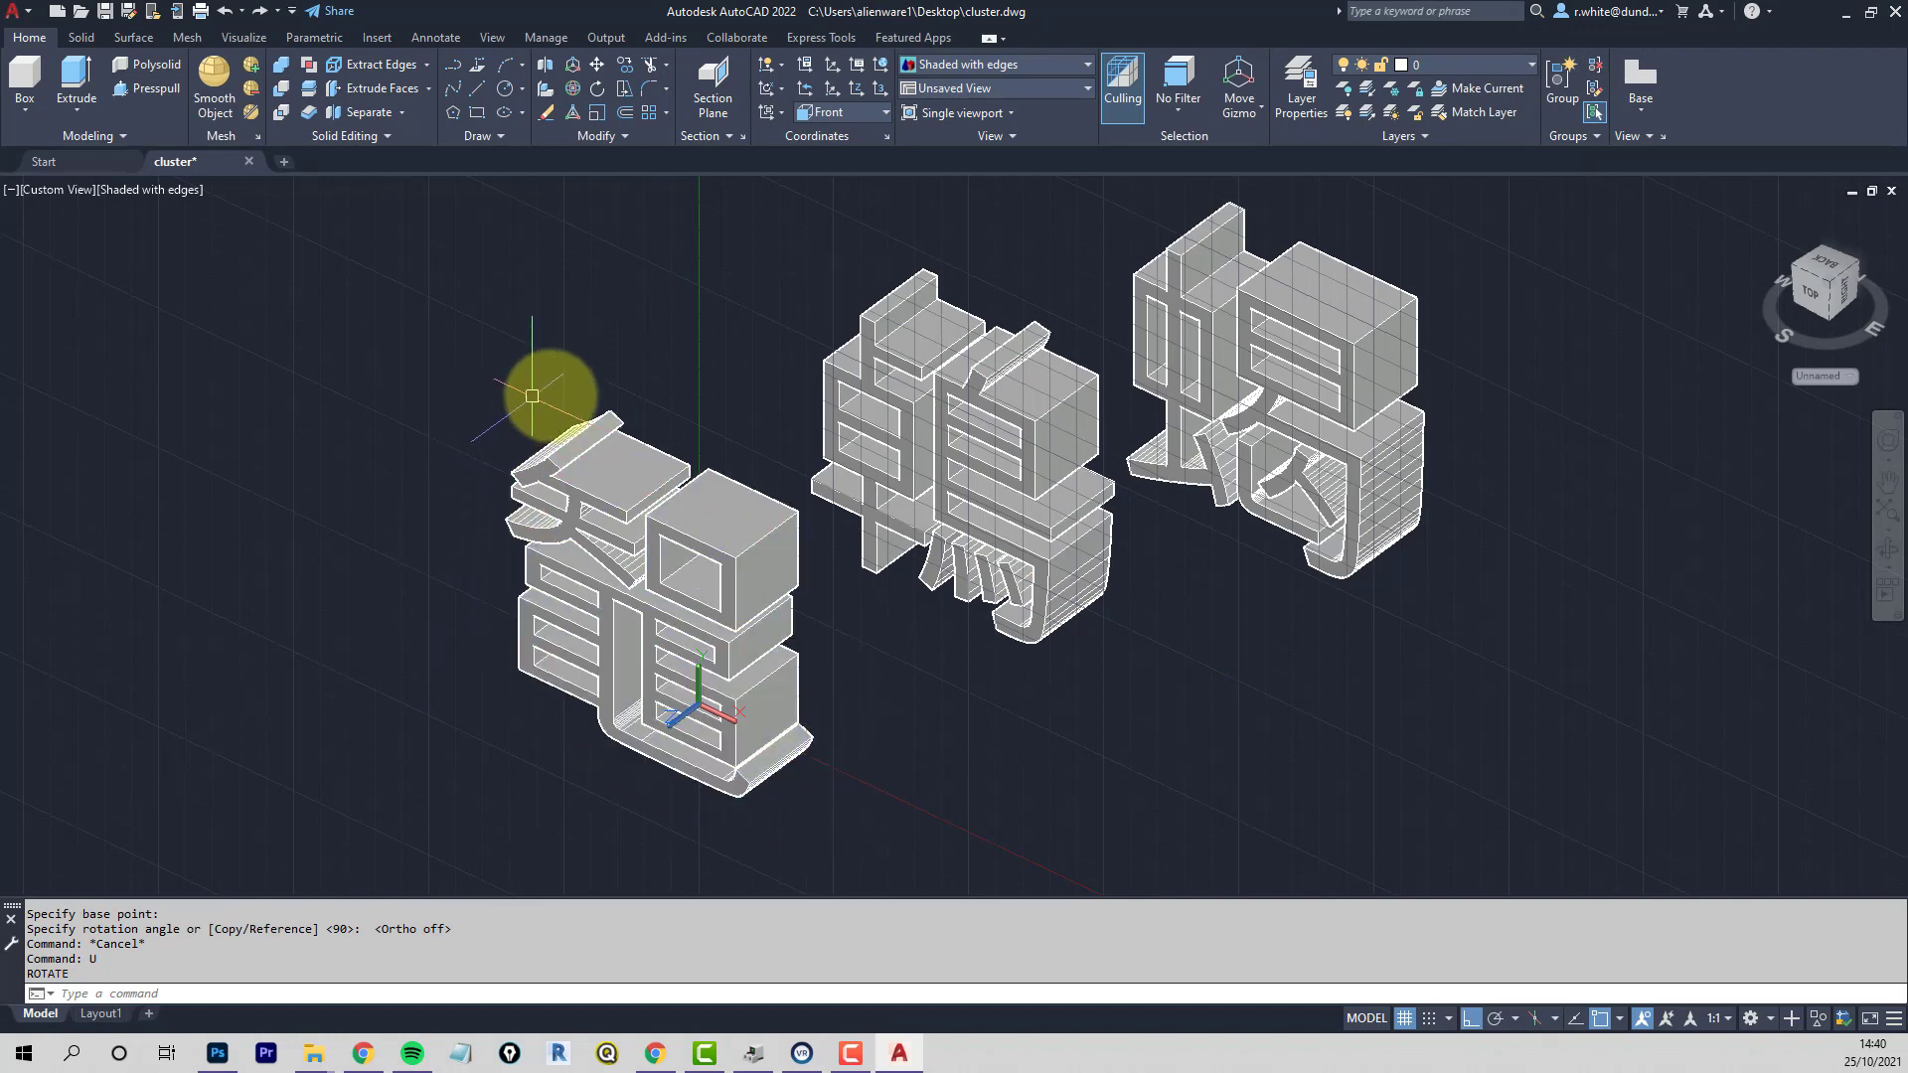
left_click(721, 550)
mouse_move(722, 549)
middle_mouse_down("shift")
mouse_move(716, 609)
mouse_move(733, 523)
mouse_move(716, 468)
mouse_move(730, 521)
middle_mouse_up("shift")
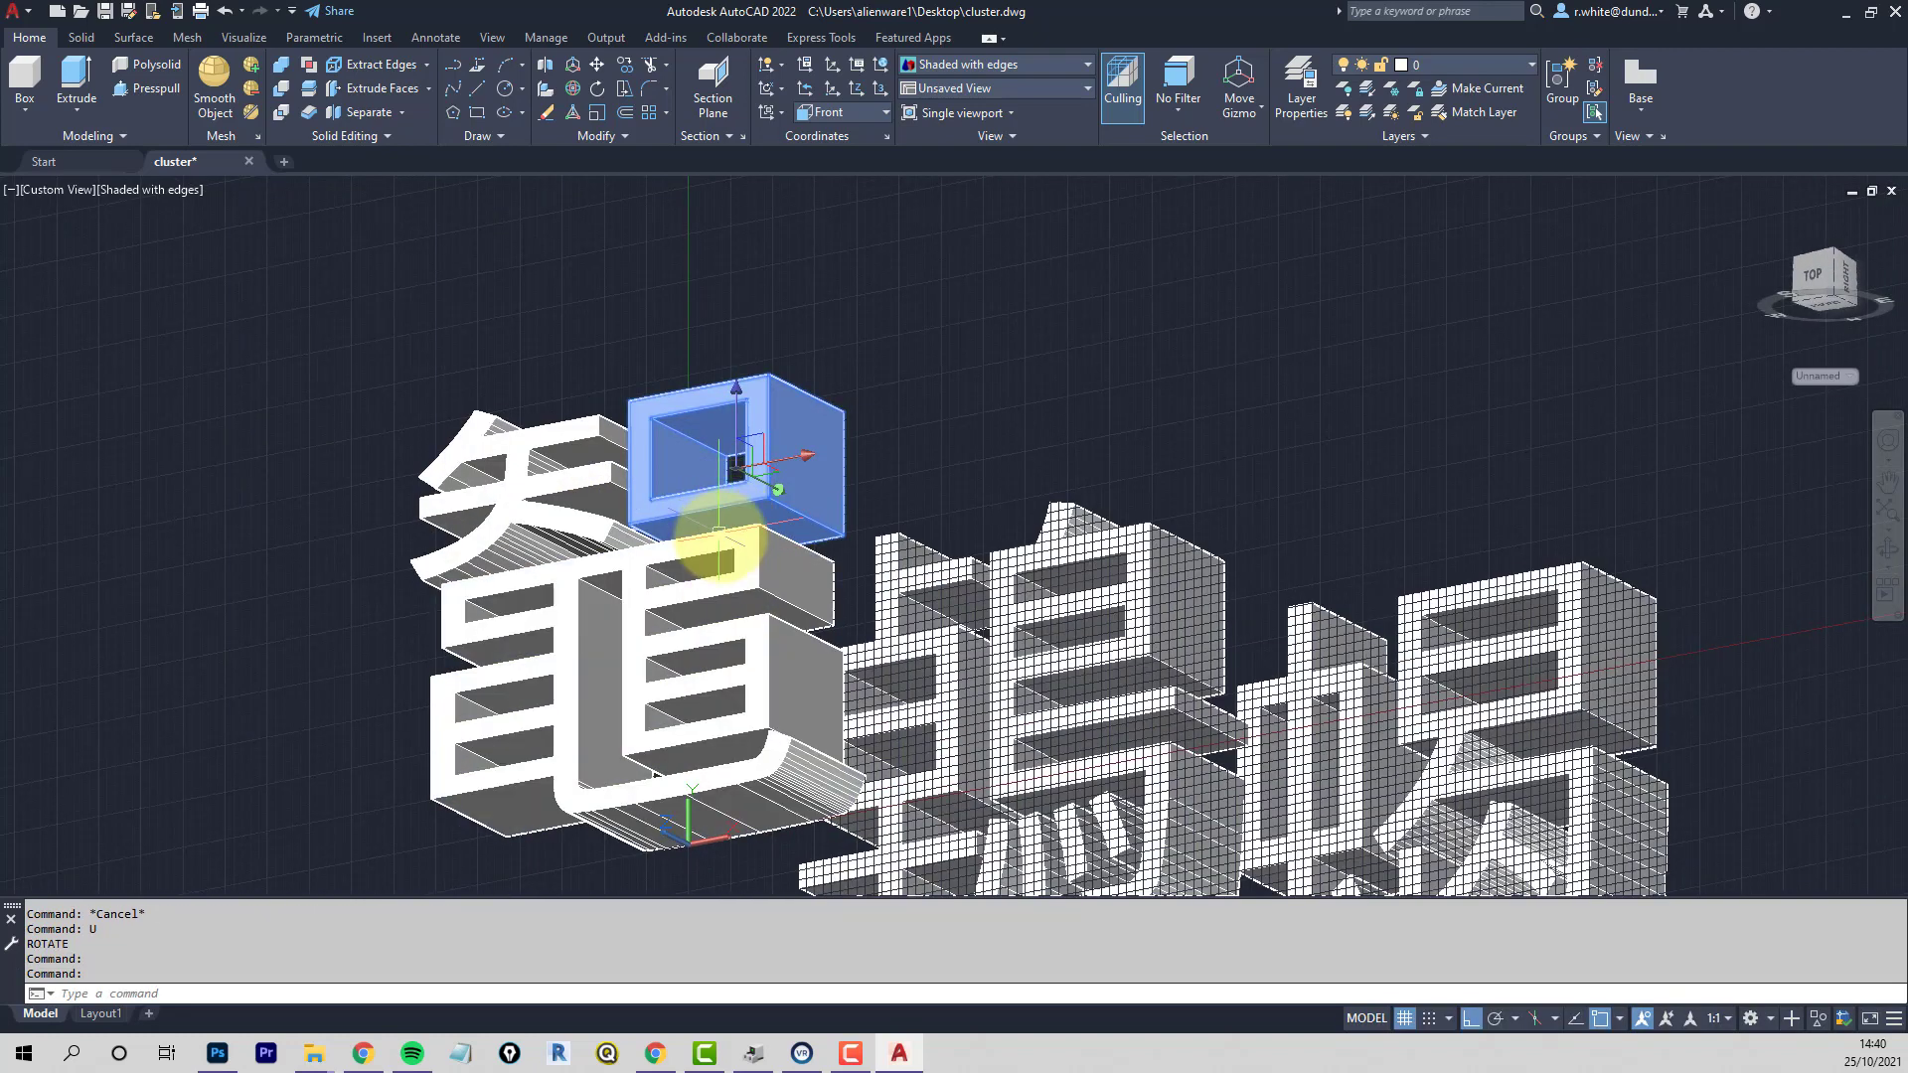
key("Escape")
key("Escape")
middle_click_drag(885, 545, 842, 604, "shift")
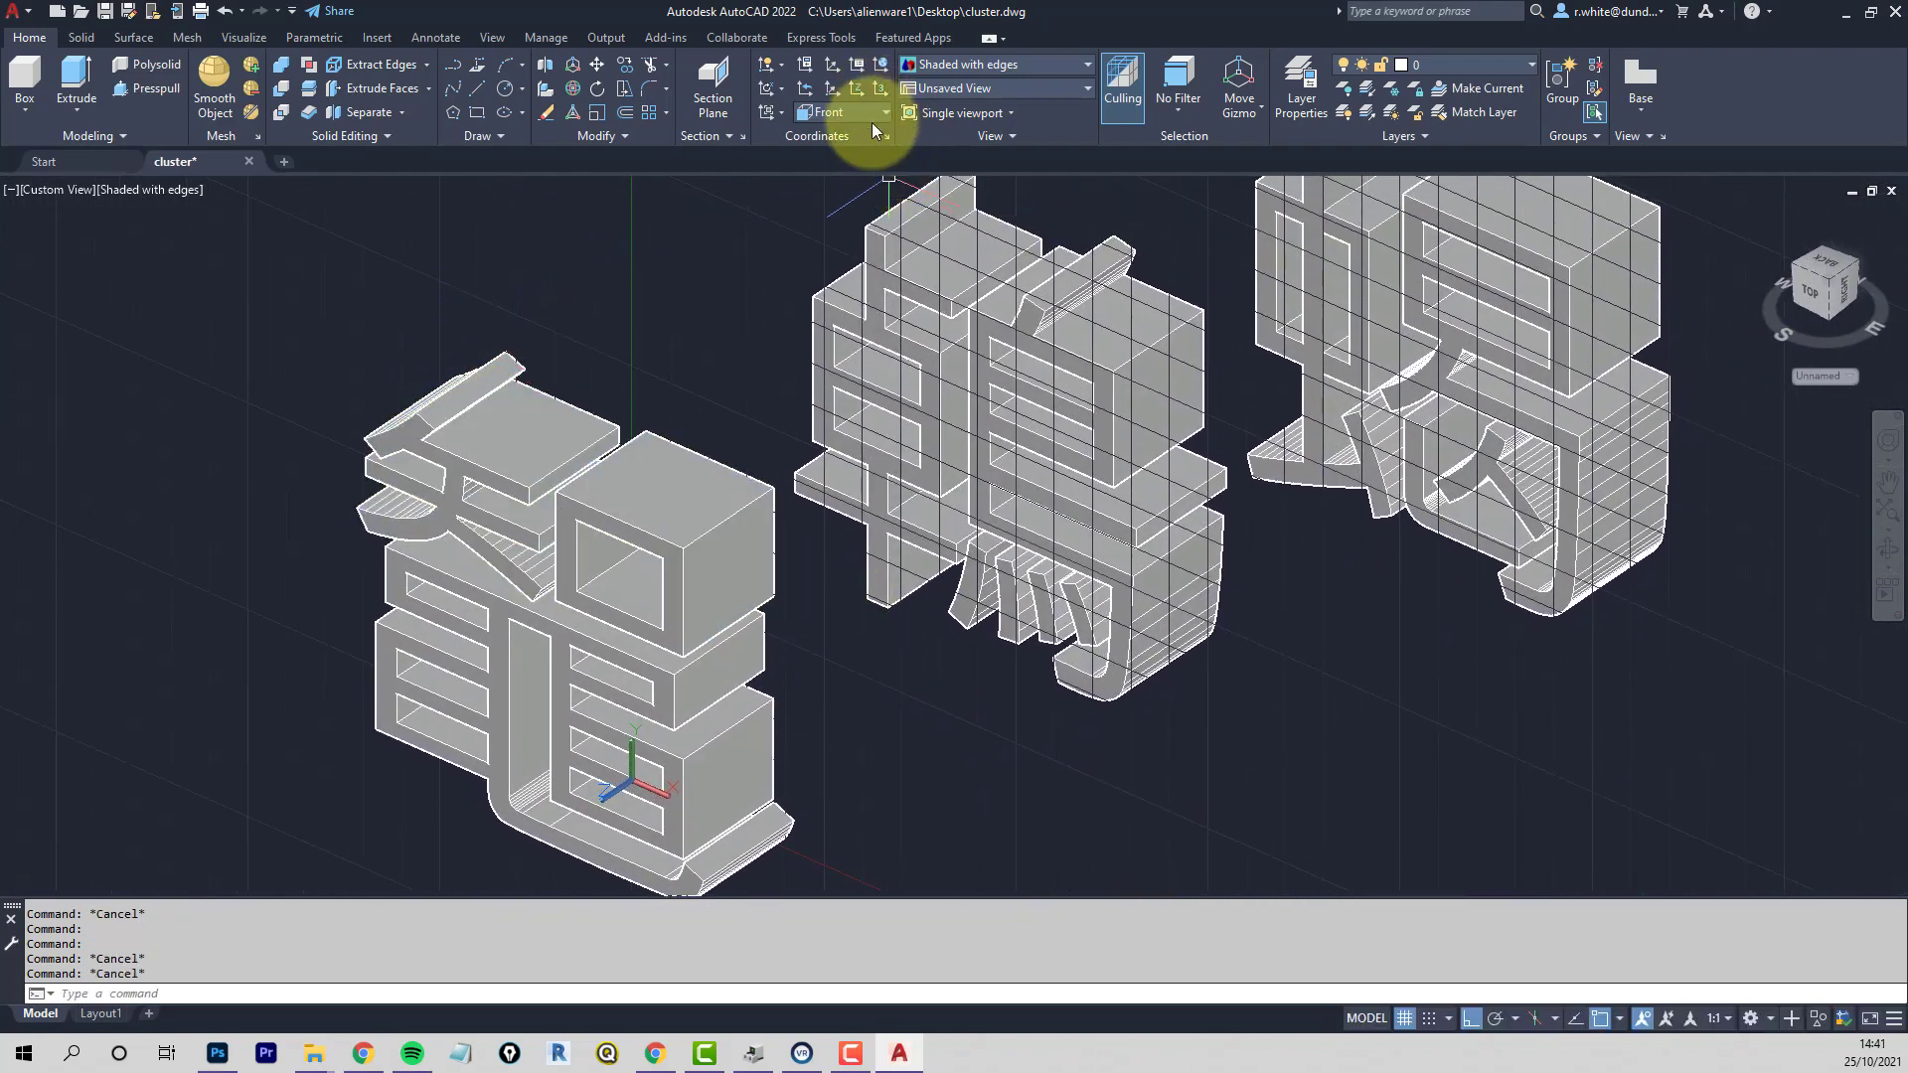
Reset the UCS to World and show the characters in plan view
left_click(886, 113)
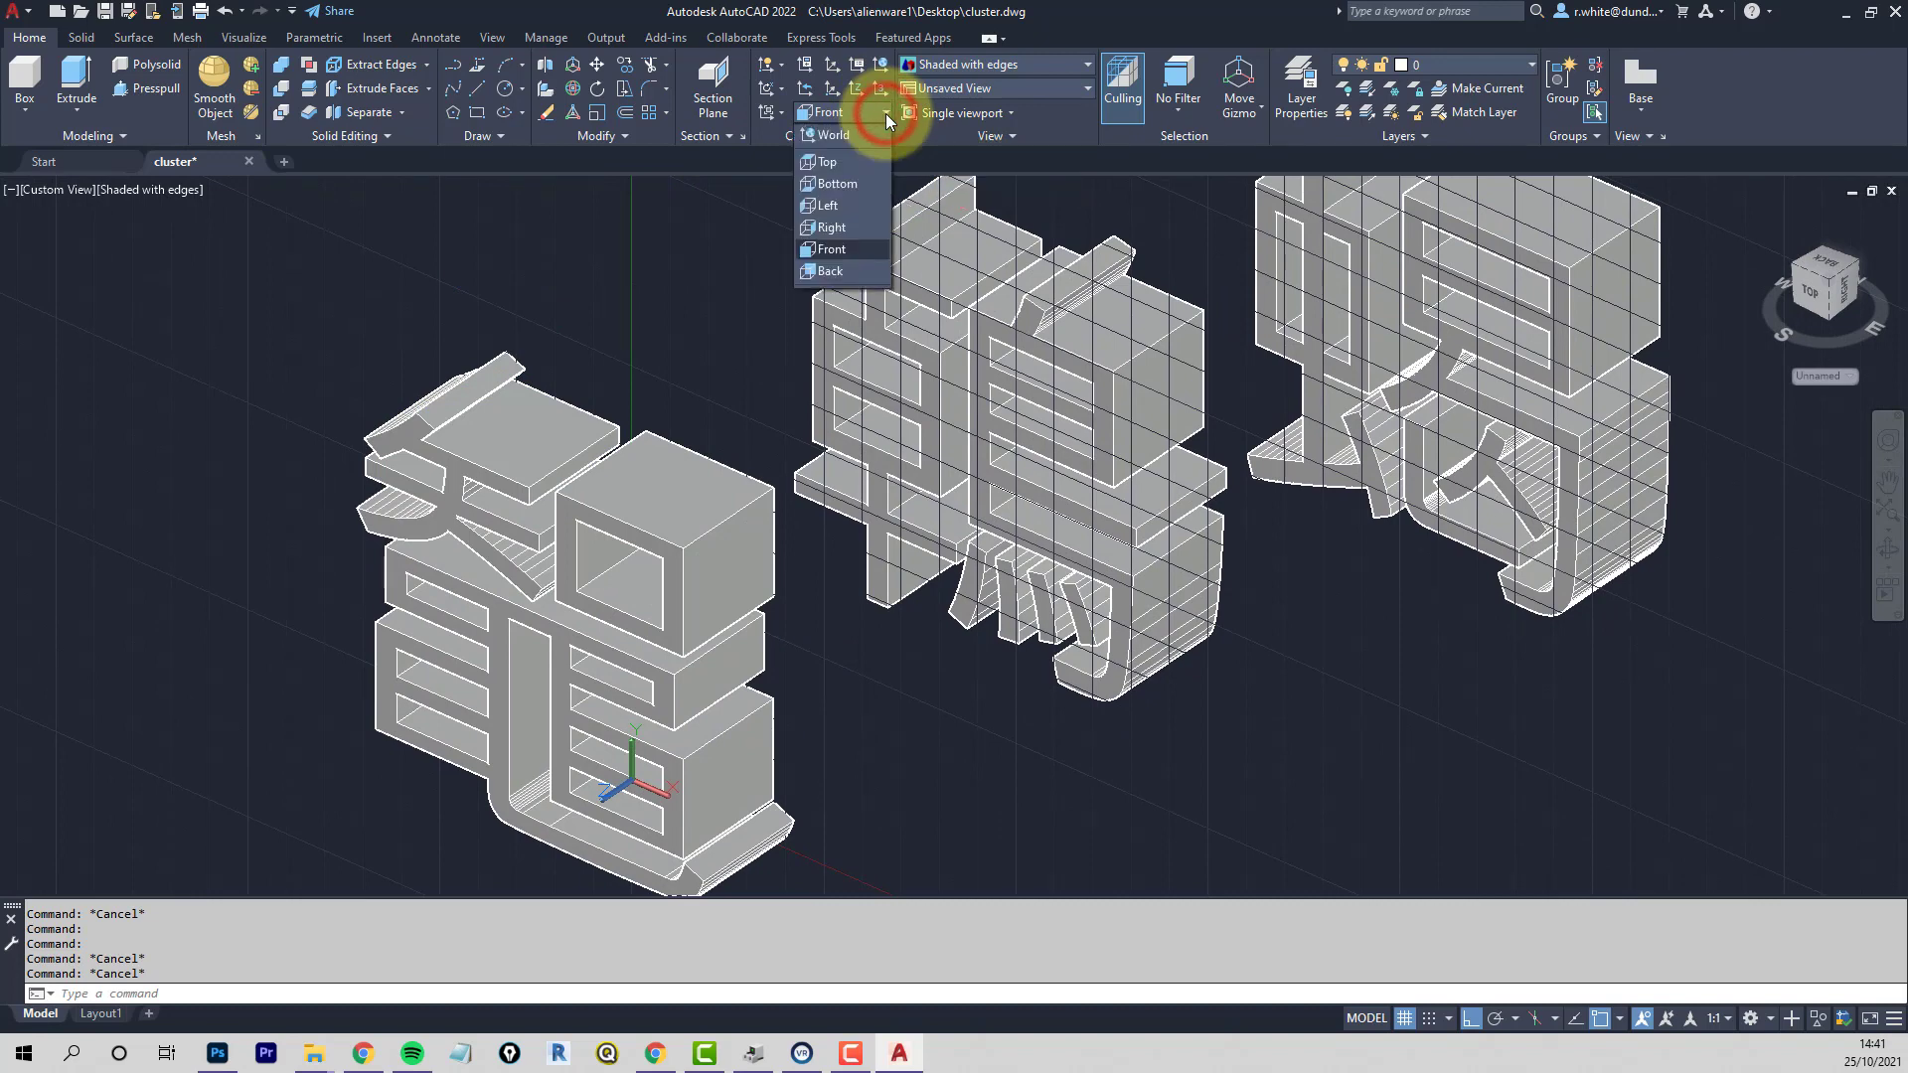
left_click(843, 134)
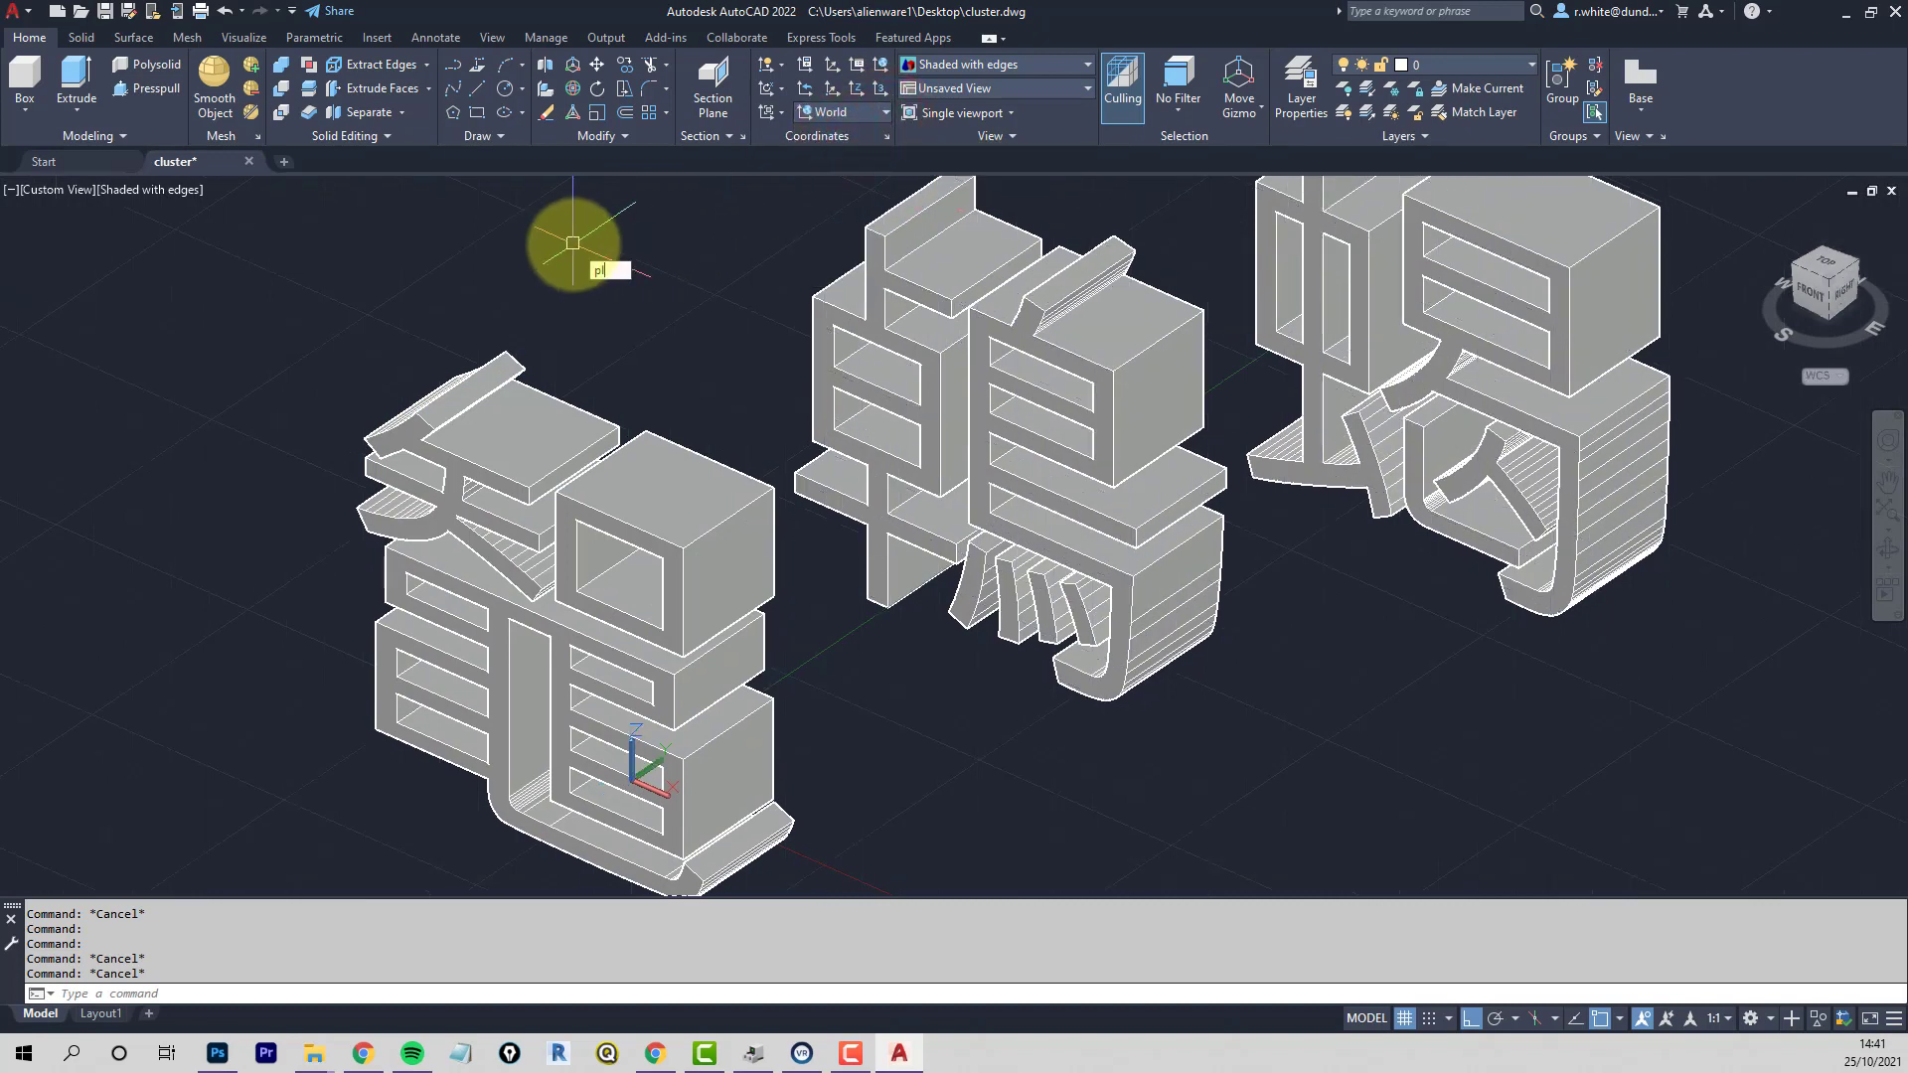
key("Return")
key("Return")
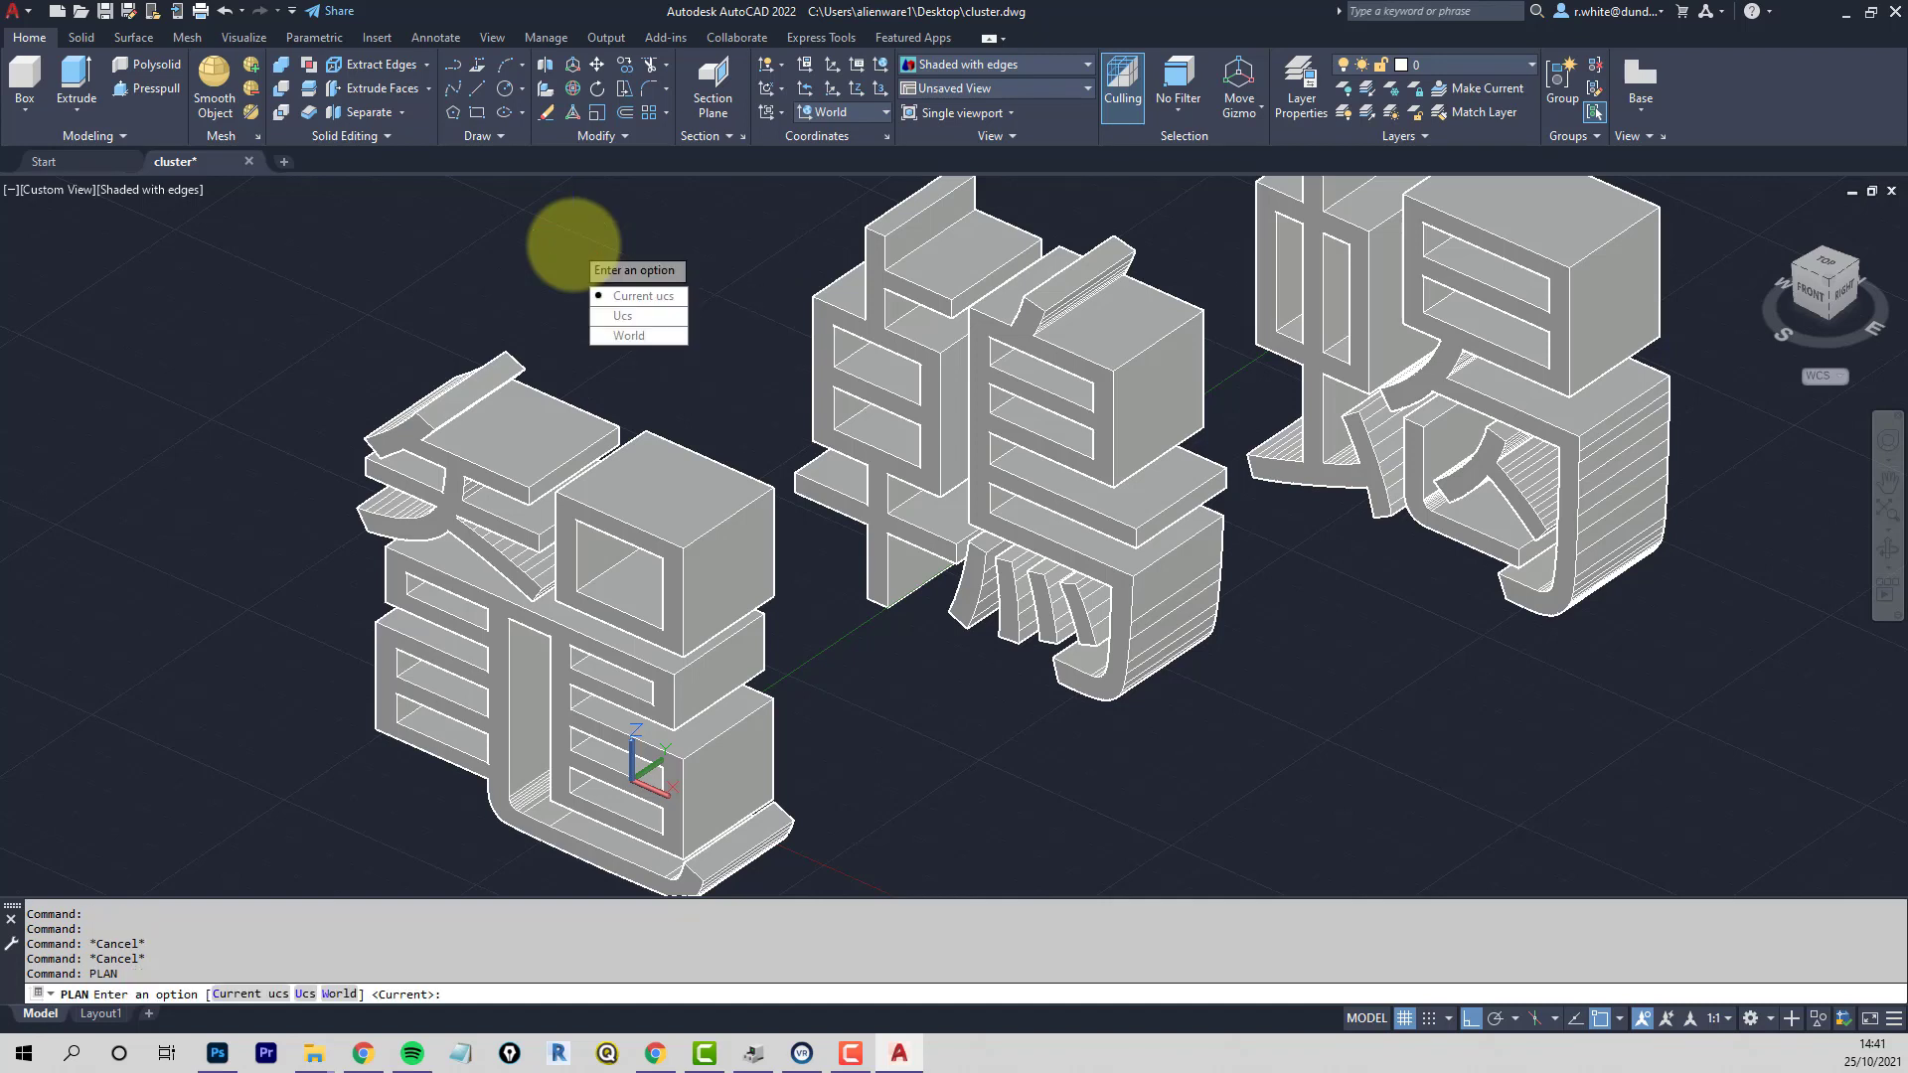
scroll(724, 328, "down", 2)
middle_click_drag(724, 328, 691, 397)
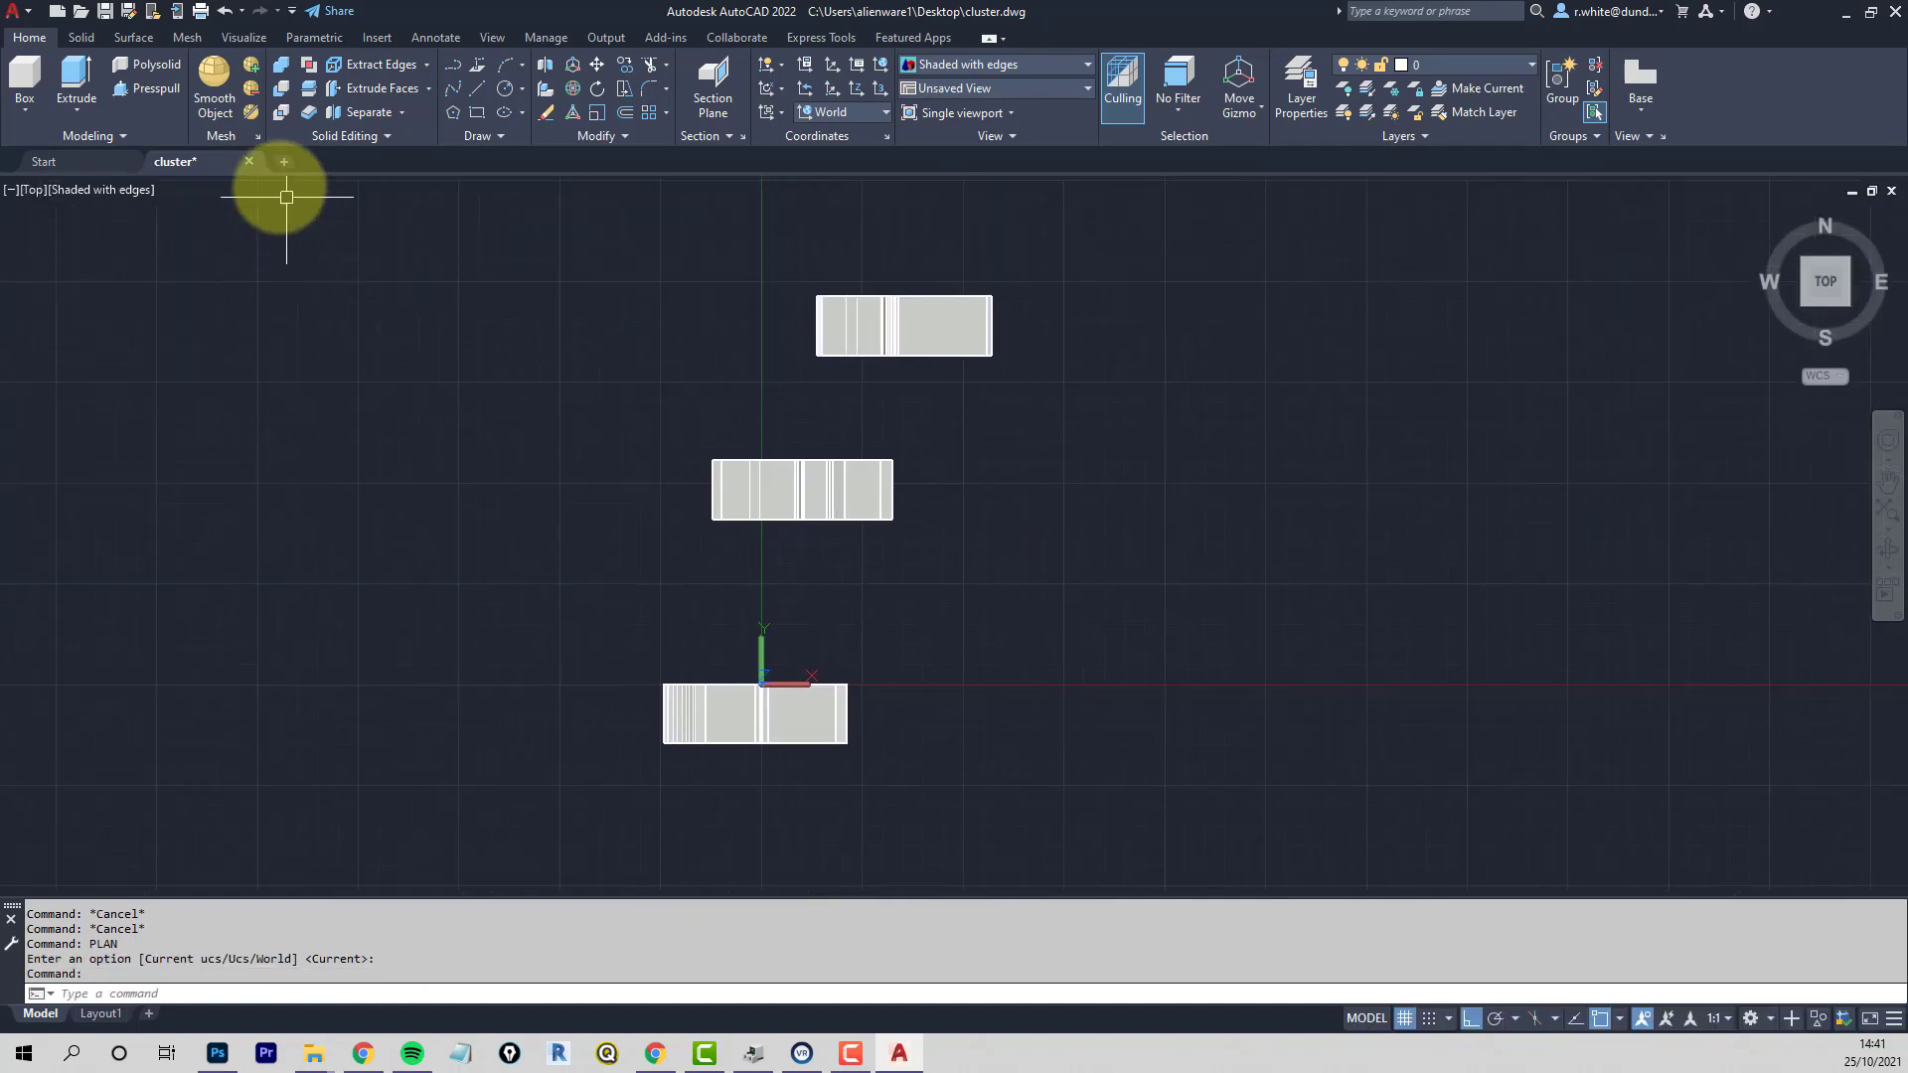
Switch the visual style to 2D Wireframe and zoom onto the upper character
left_click(132, 191)
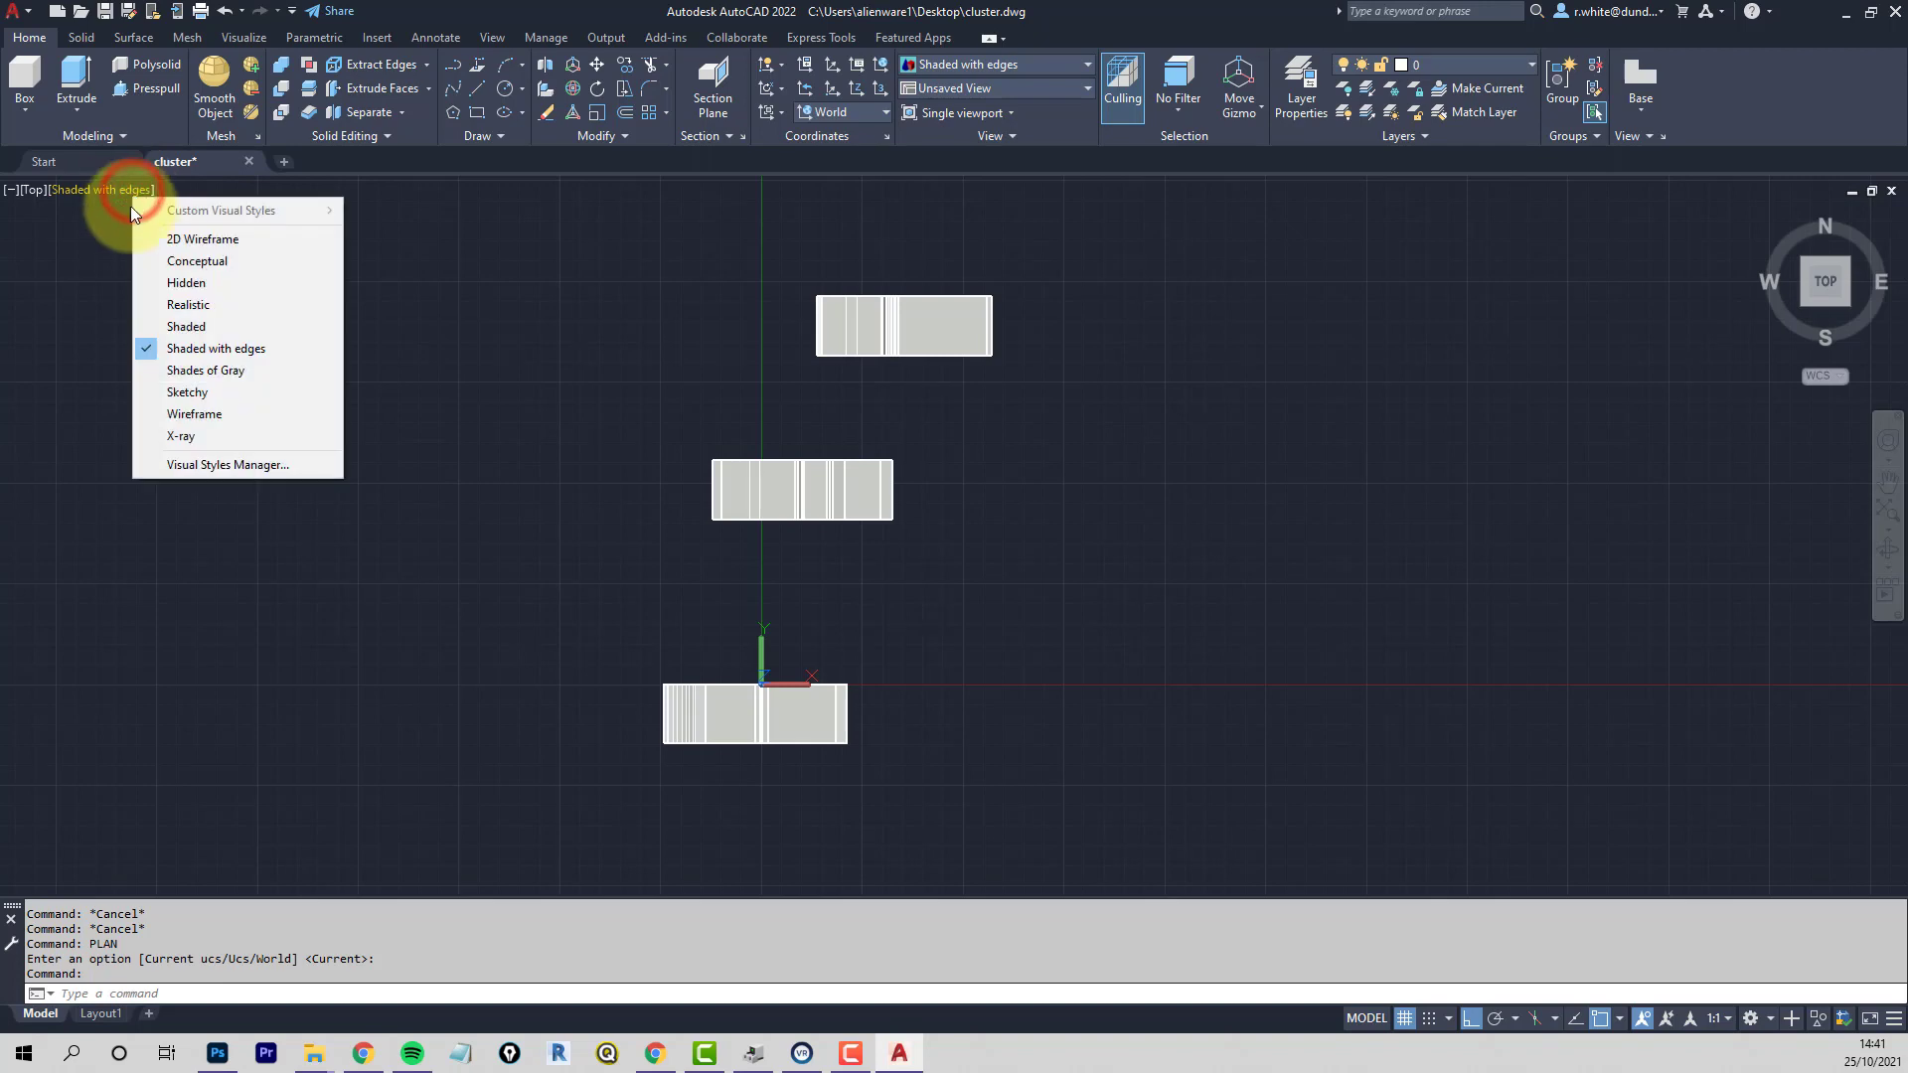
left_click(203, 241)
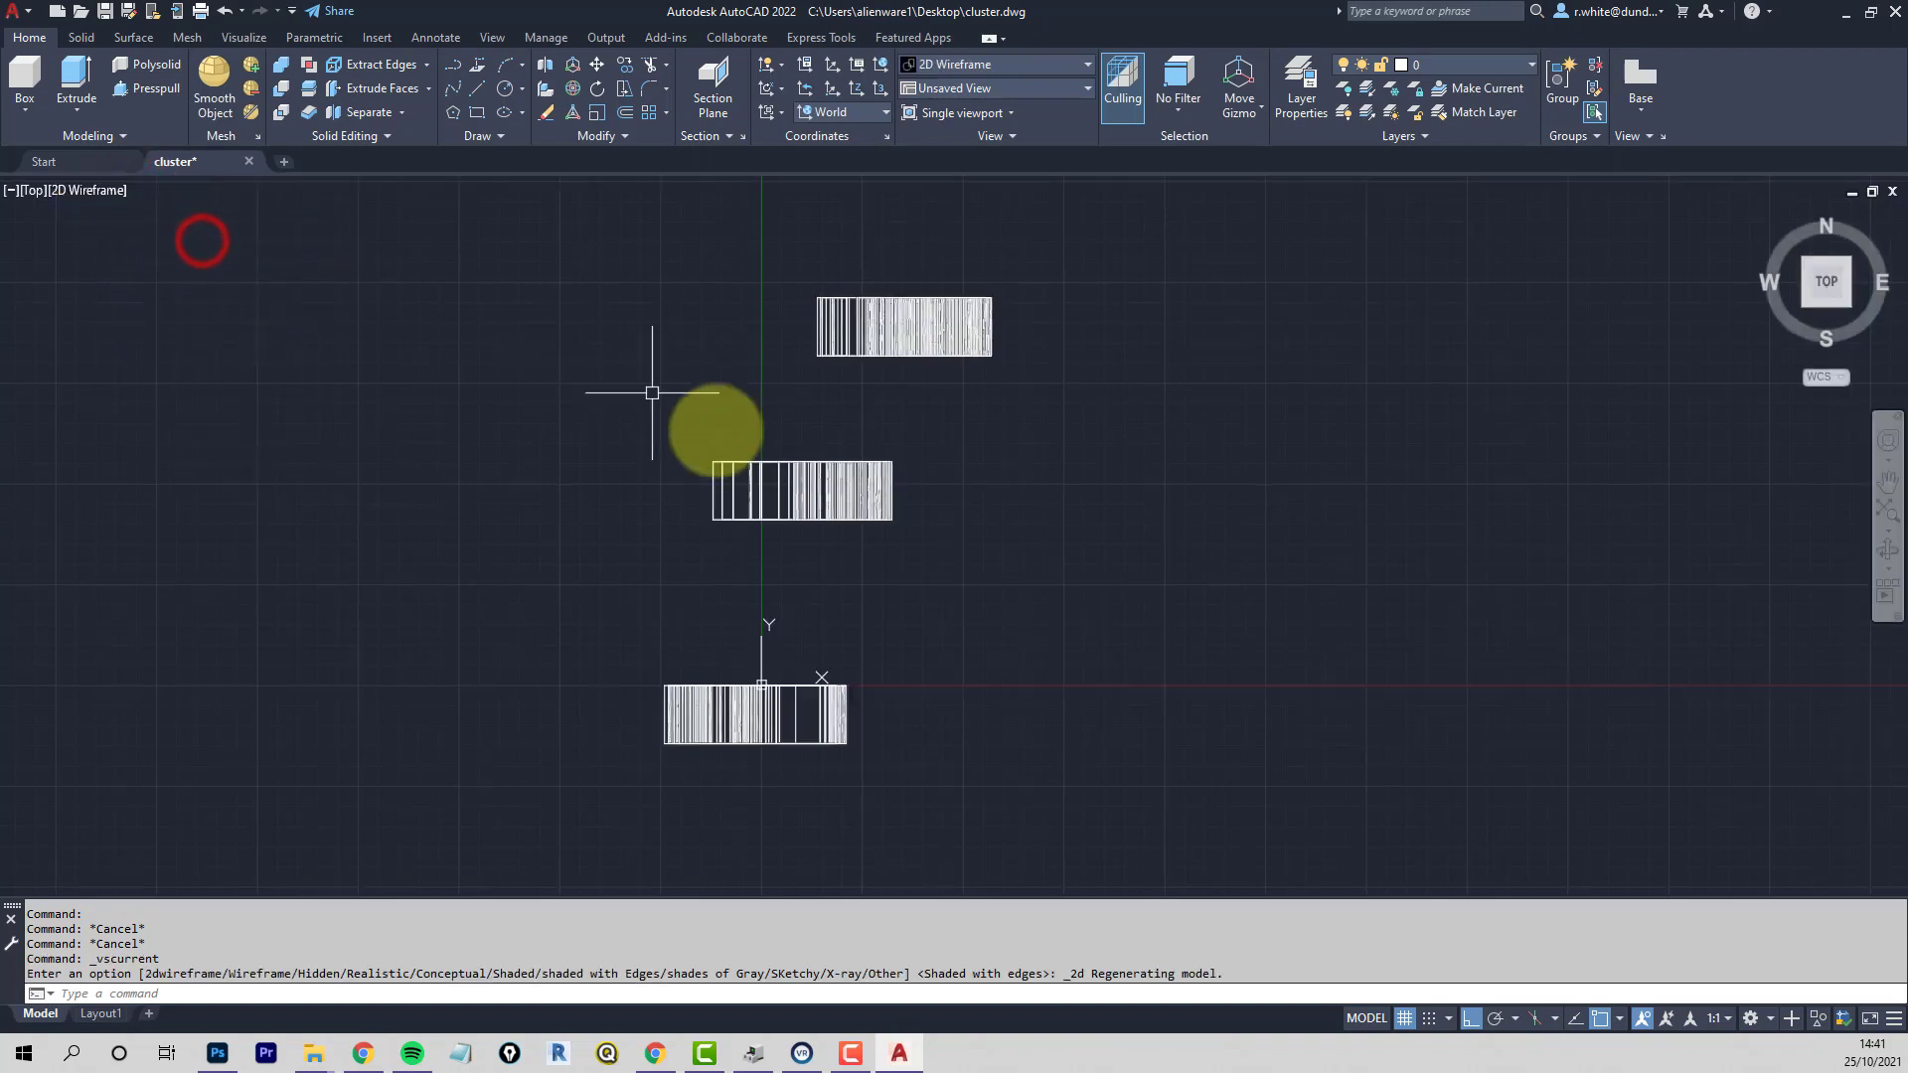
scroll(757, 433, "up", 2)
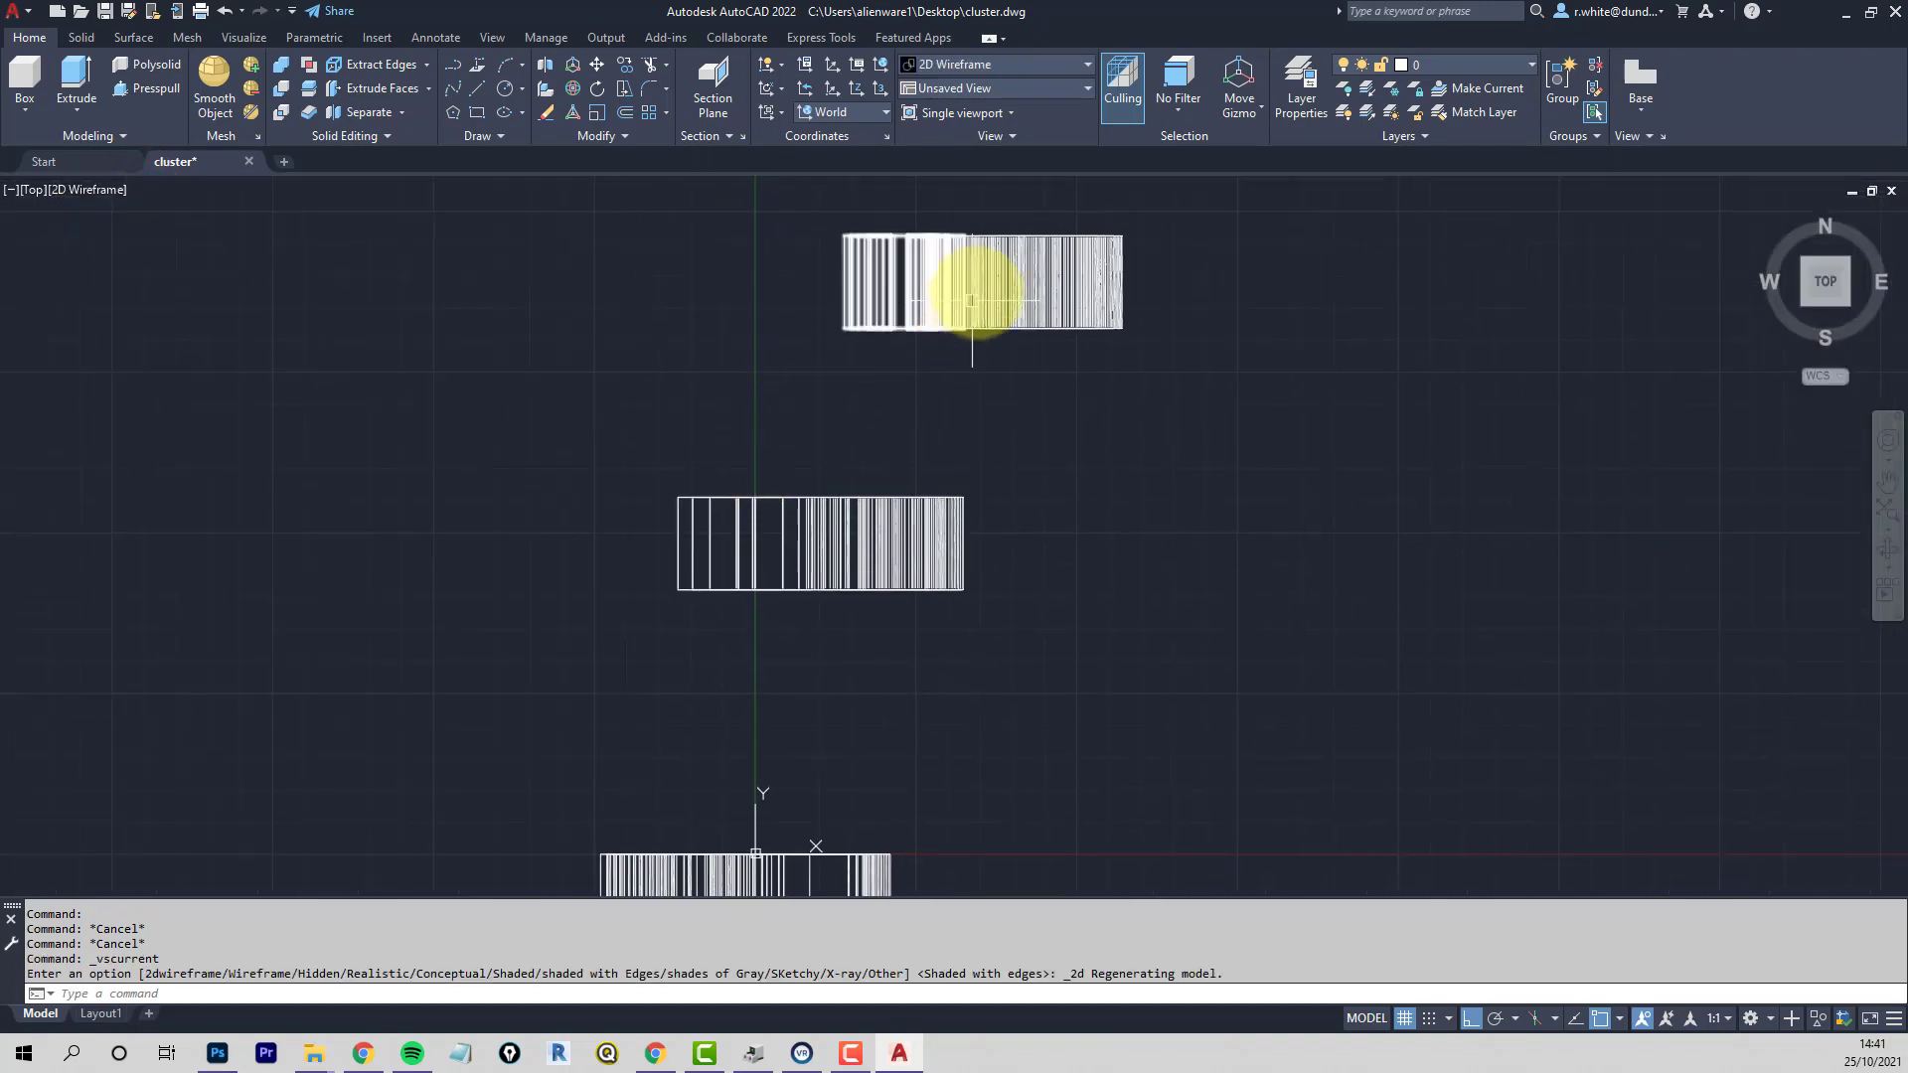
scroll(980, 285, "up", 2)
middle_click_drag(980, 285, 949, 402)
scroll(954, 393, "up", 2)
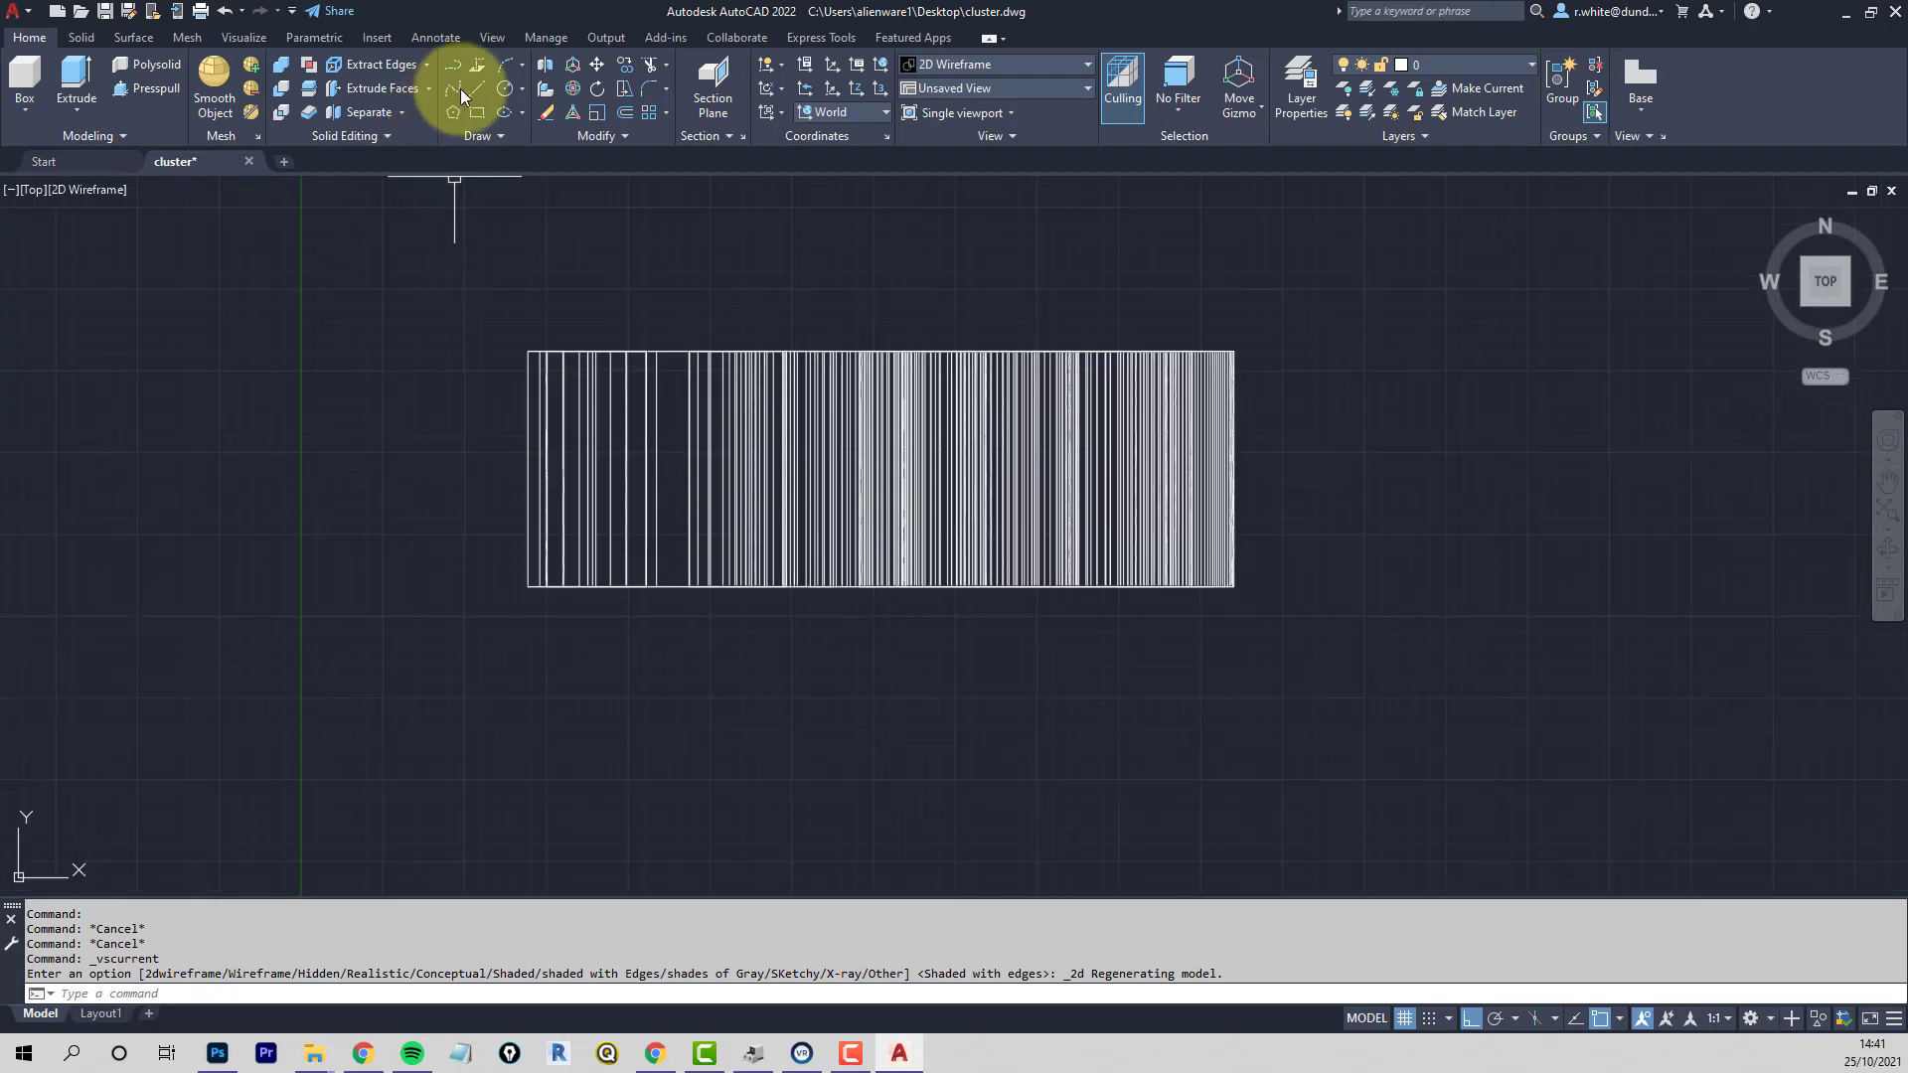
Draw a long thin rectangle across the solid and stretch its right end past it
left_click(476, 117)
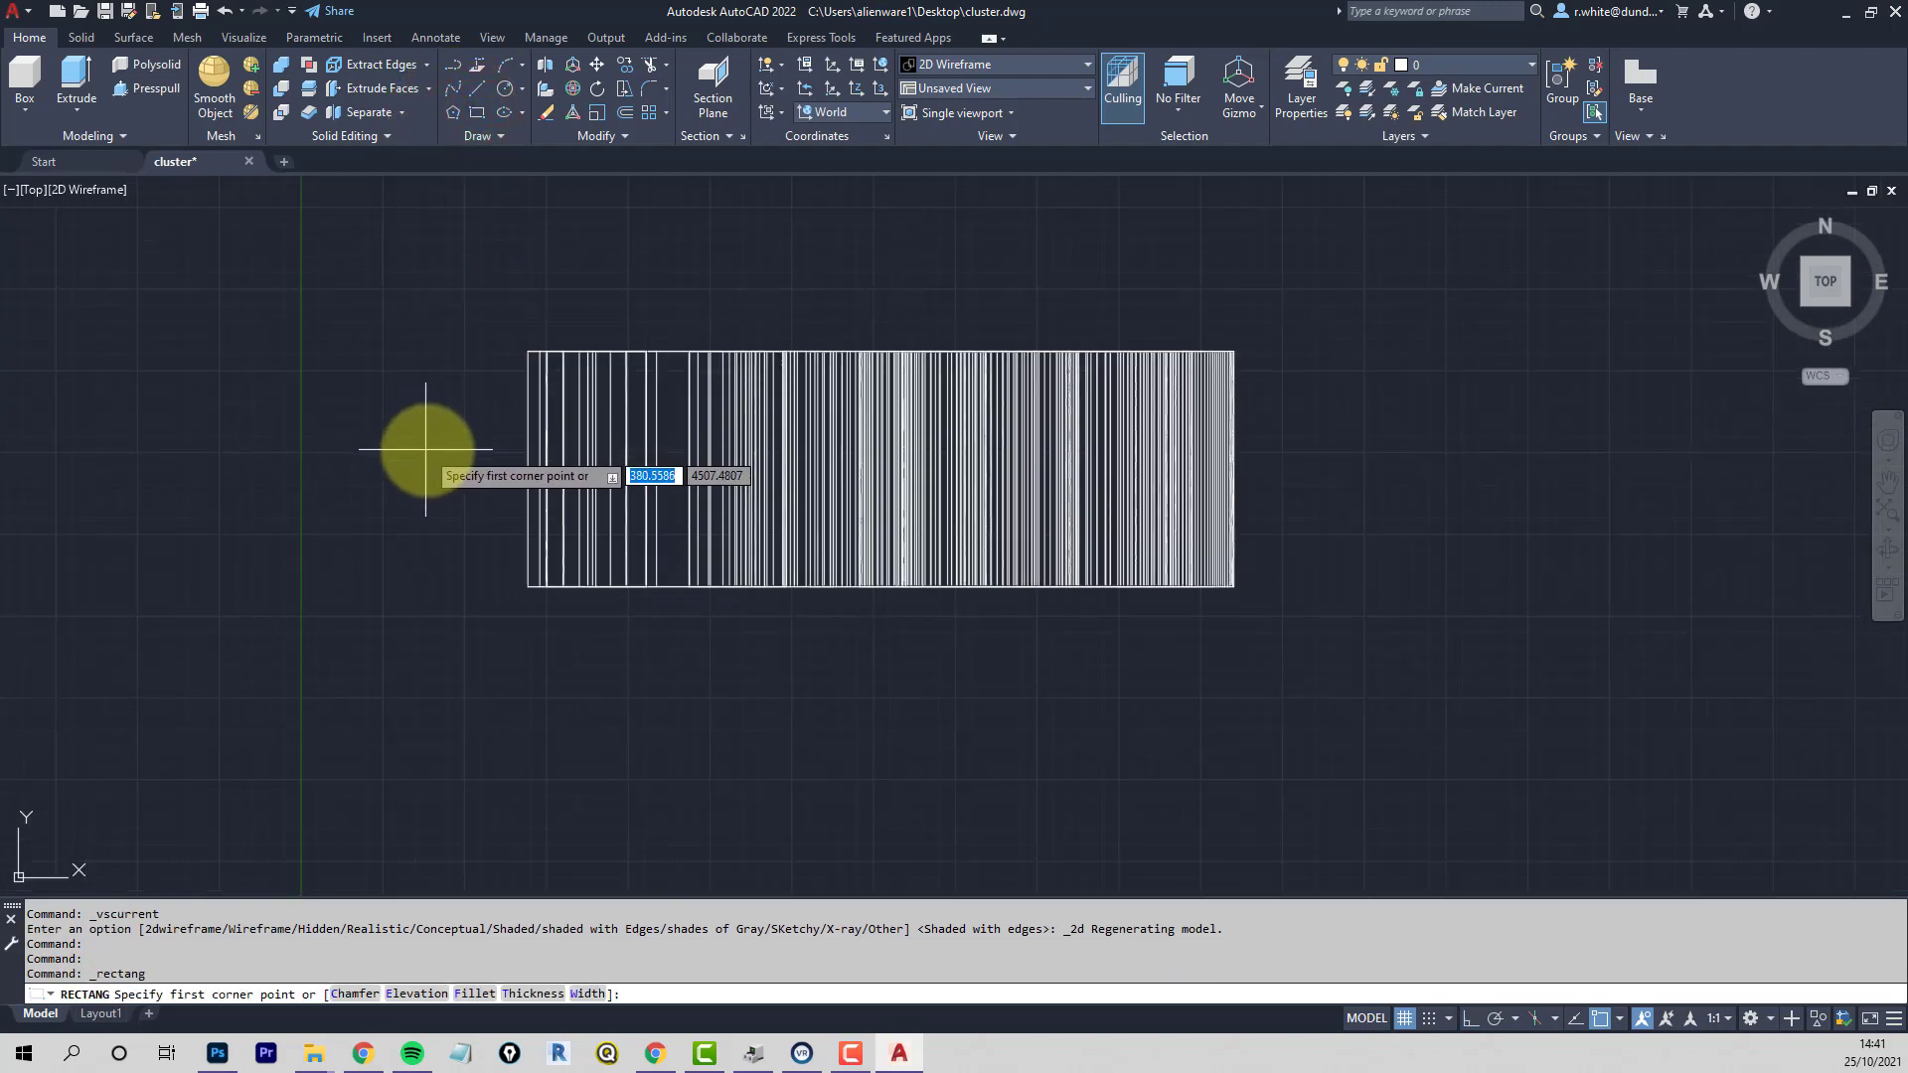
left_click(428, 450)
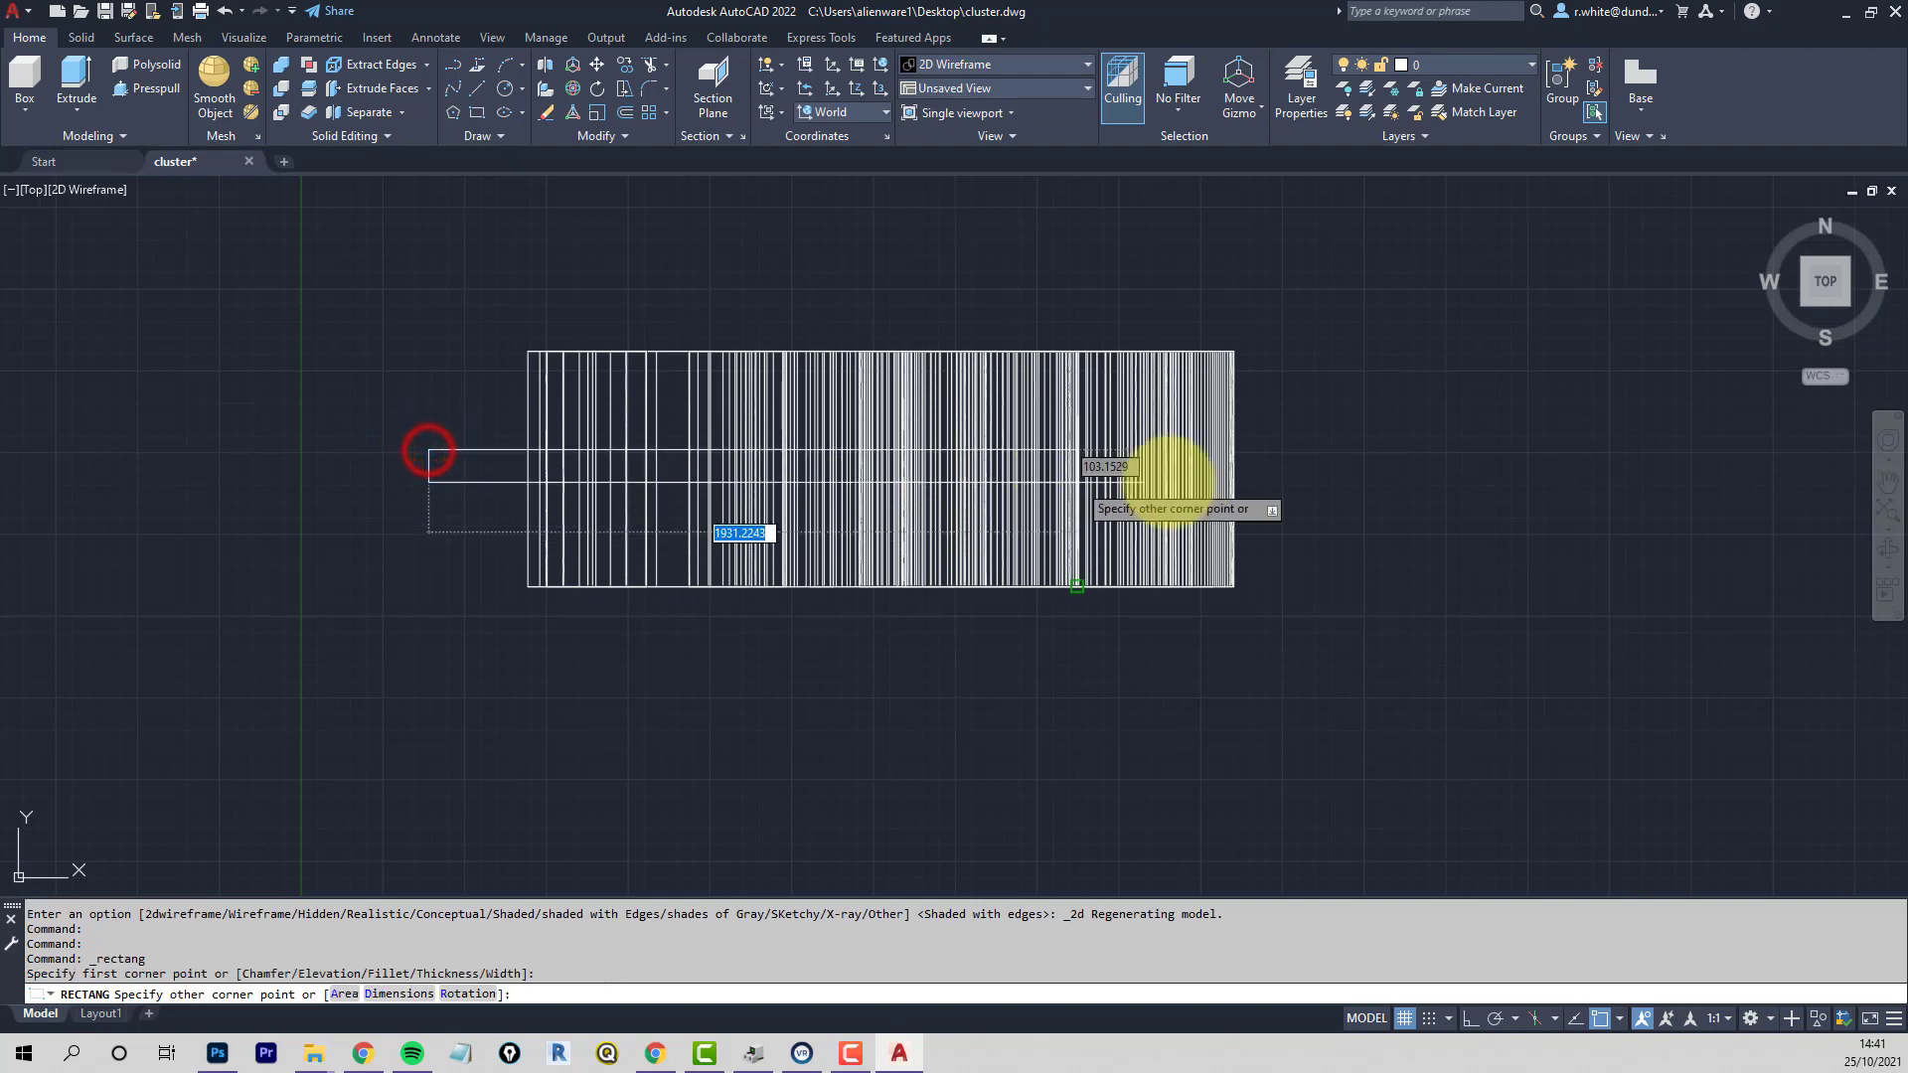
left_click(1270, 487)
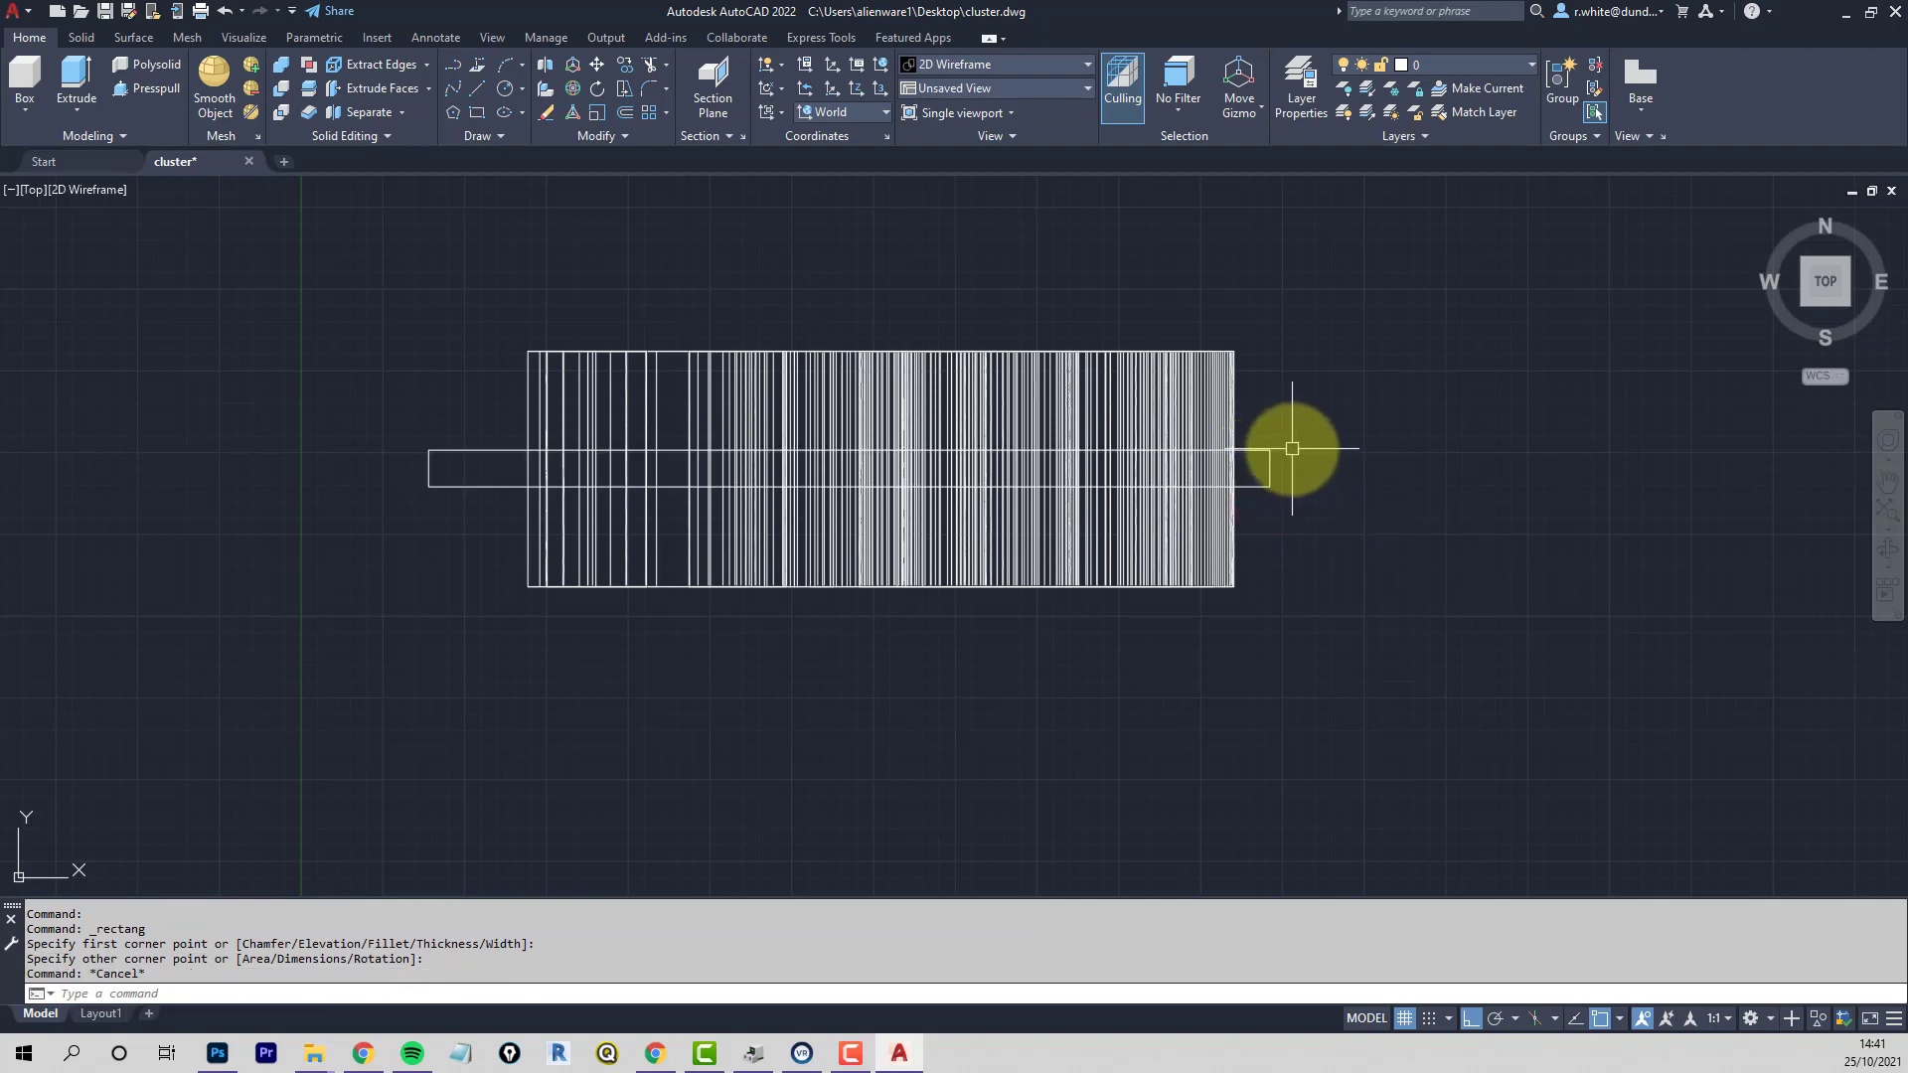
type("s")
key("Return")
type("c")
key("Return")
left_click(1312, 409)
left_click(1256, 527)
key("Return")
left_click(1292, 572)
left_click(1347, 578)
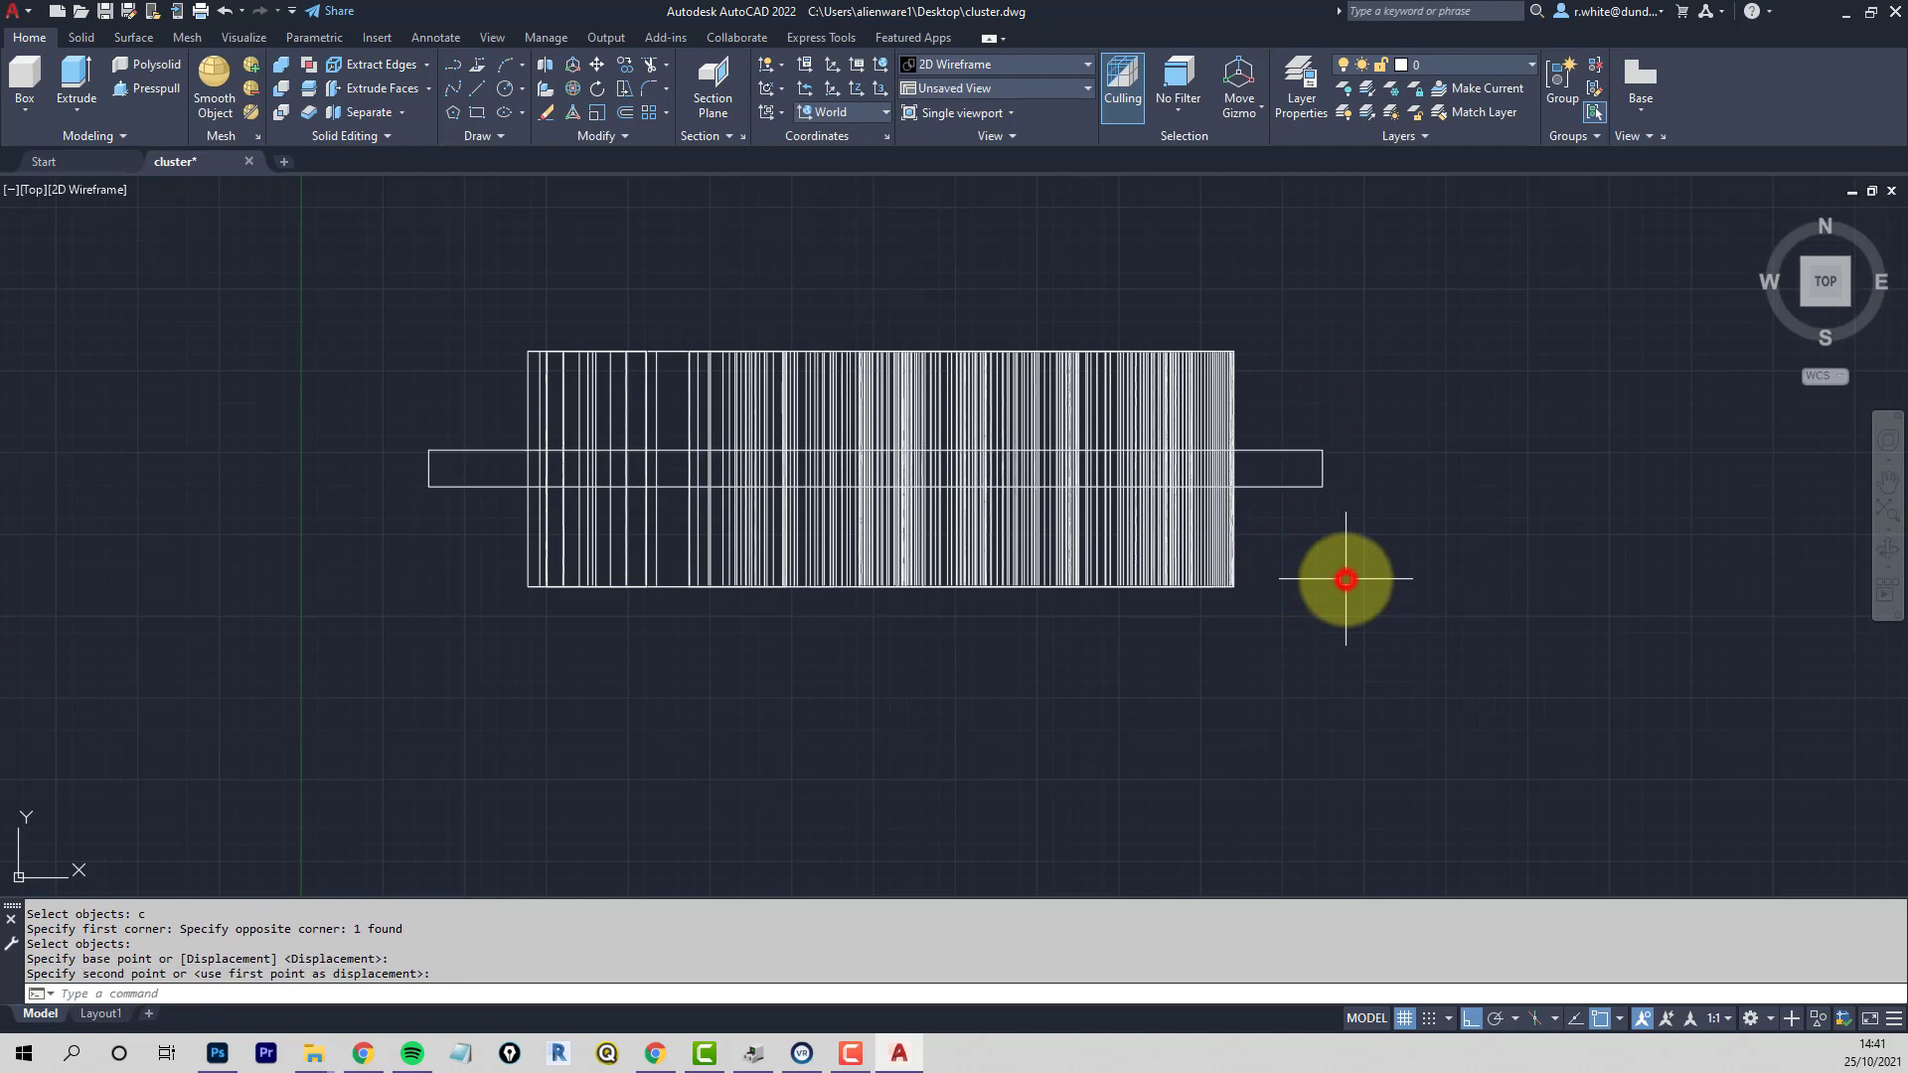
scroll(1313, 605, "down", 6)
scroll(1231, 449, "up", 2)
key("Escape")
key("Escape")
Copy the rectangle onto the other character solids with Ortho turned off
type("cp")
key("Return")
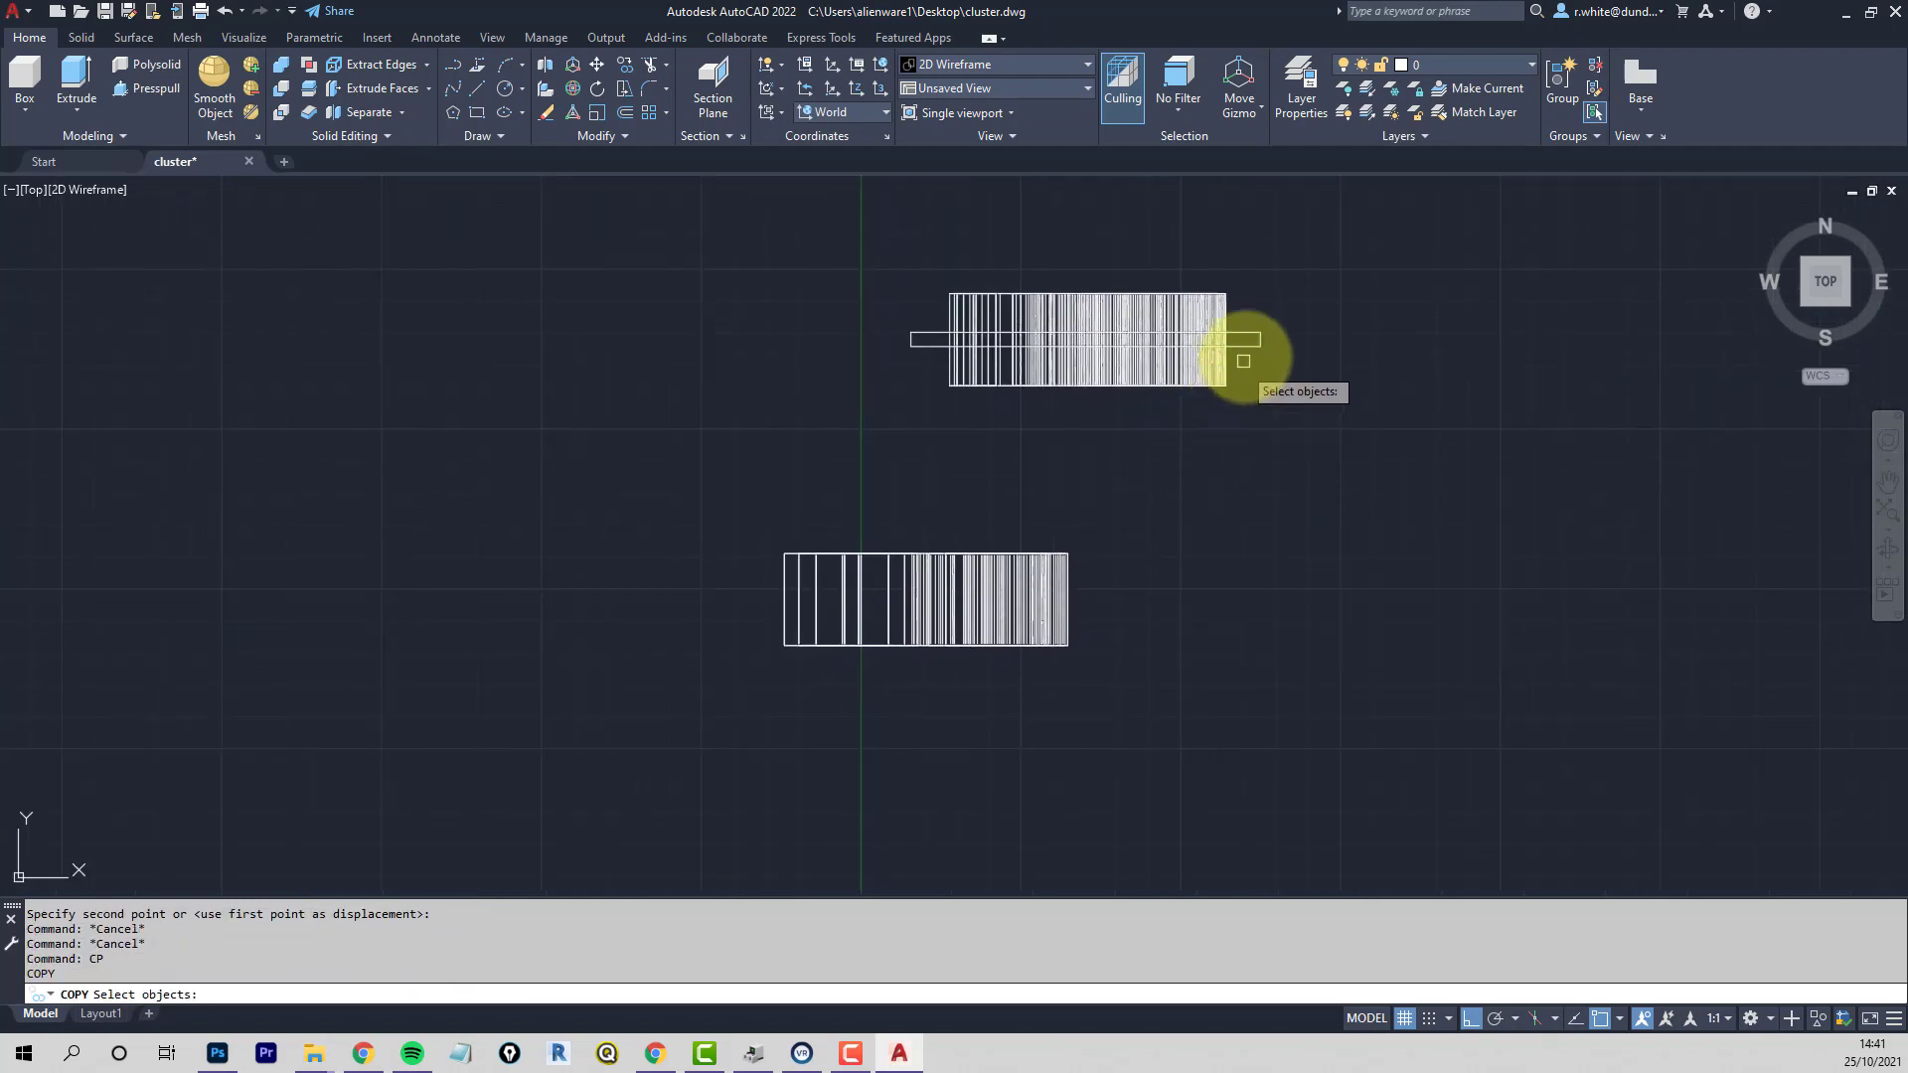
left_click(1249, 345)
key("Return")
left_click(1397, 473)
key("F8")
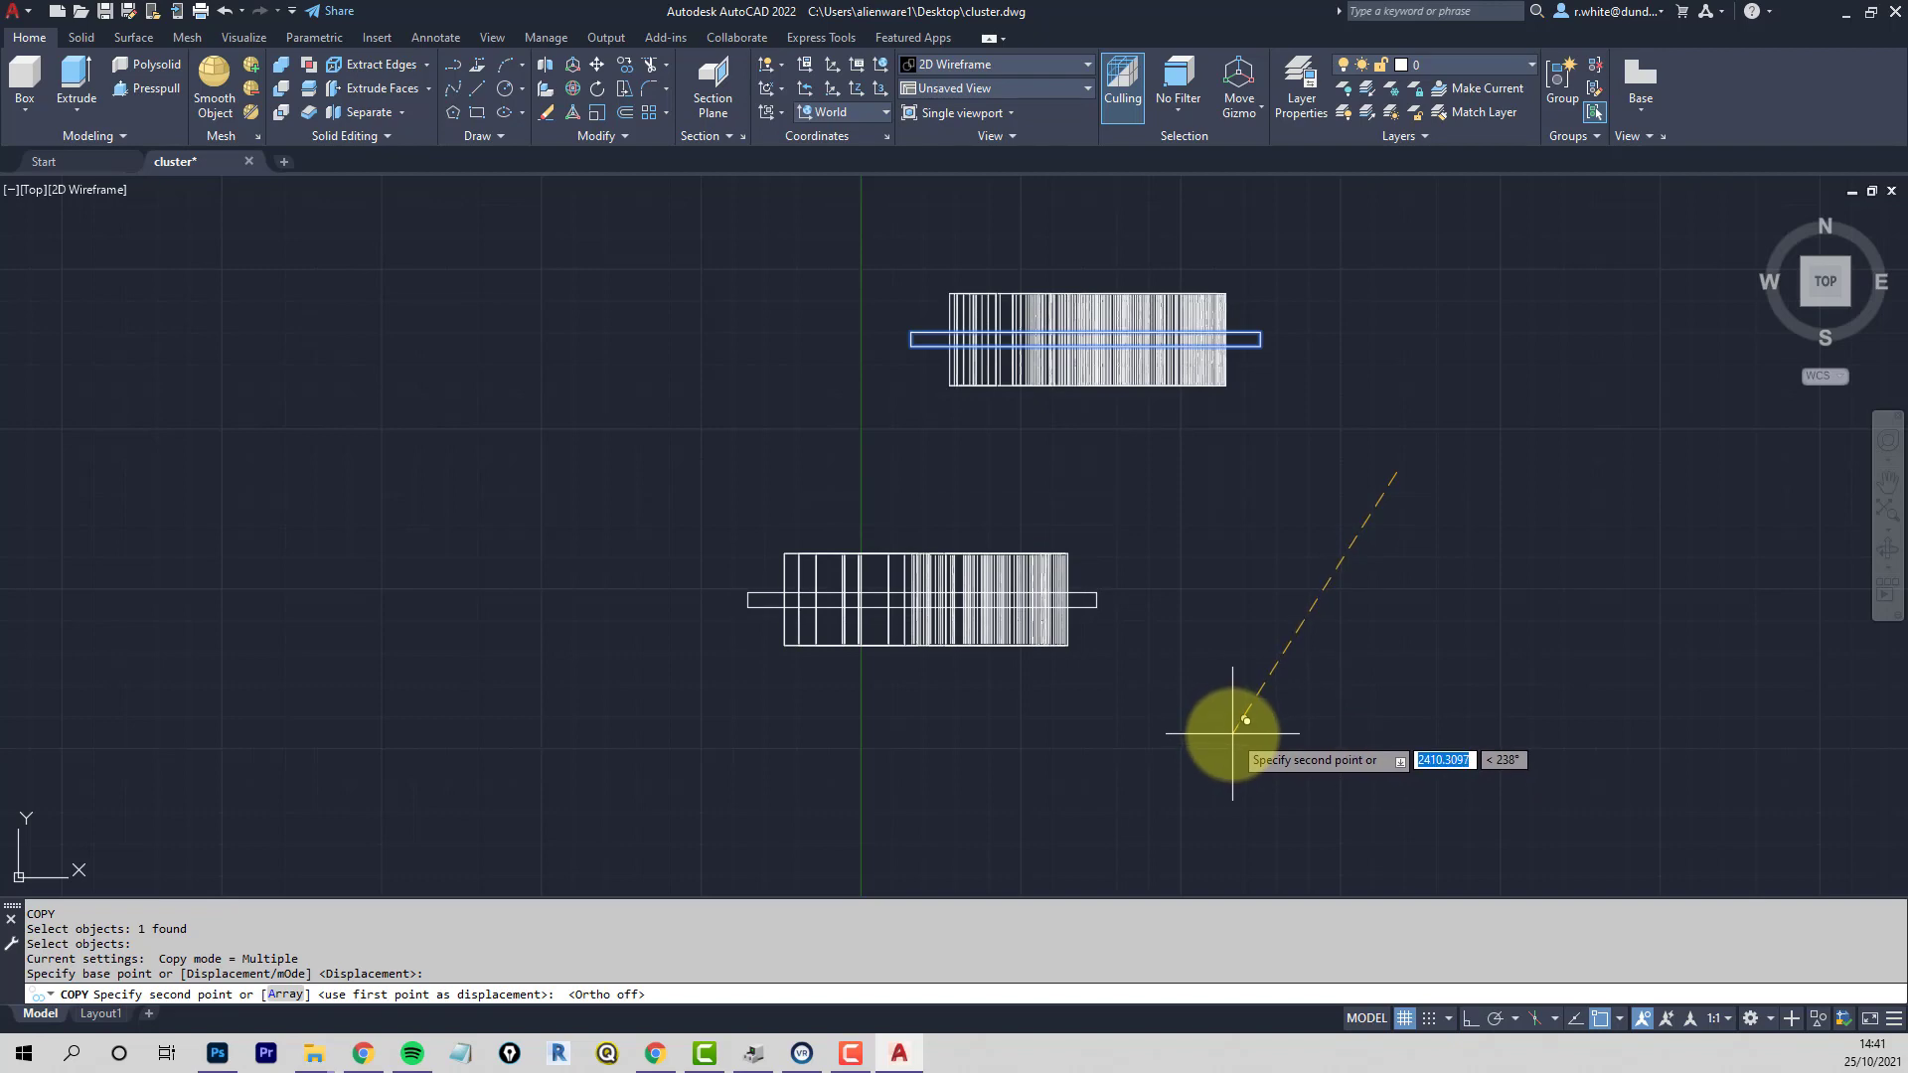
left_click(1231, 735)
middle_click_drag(1228, 734, 1206, 523)
middle_click_drag(1120, 837, 1196, 788)
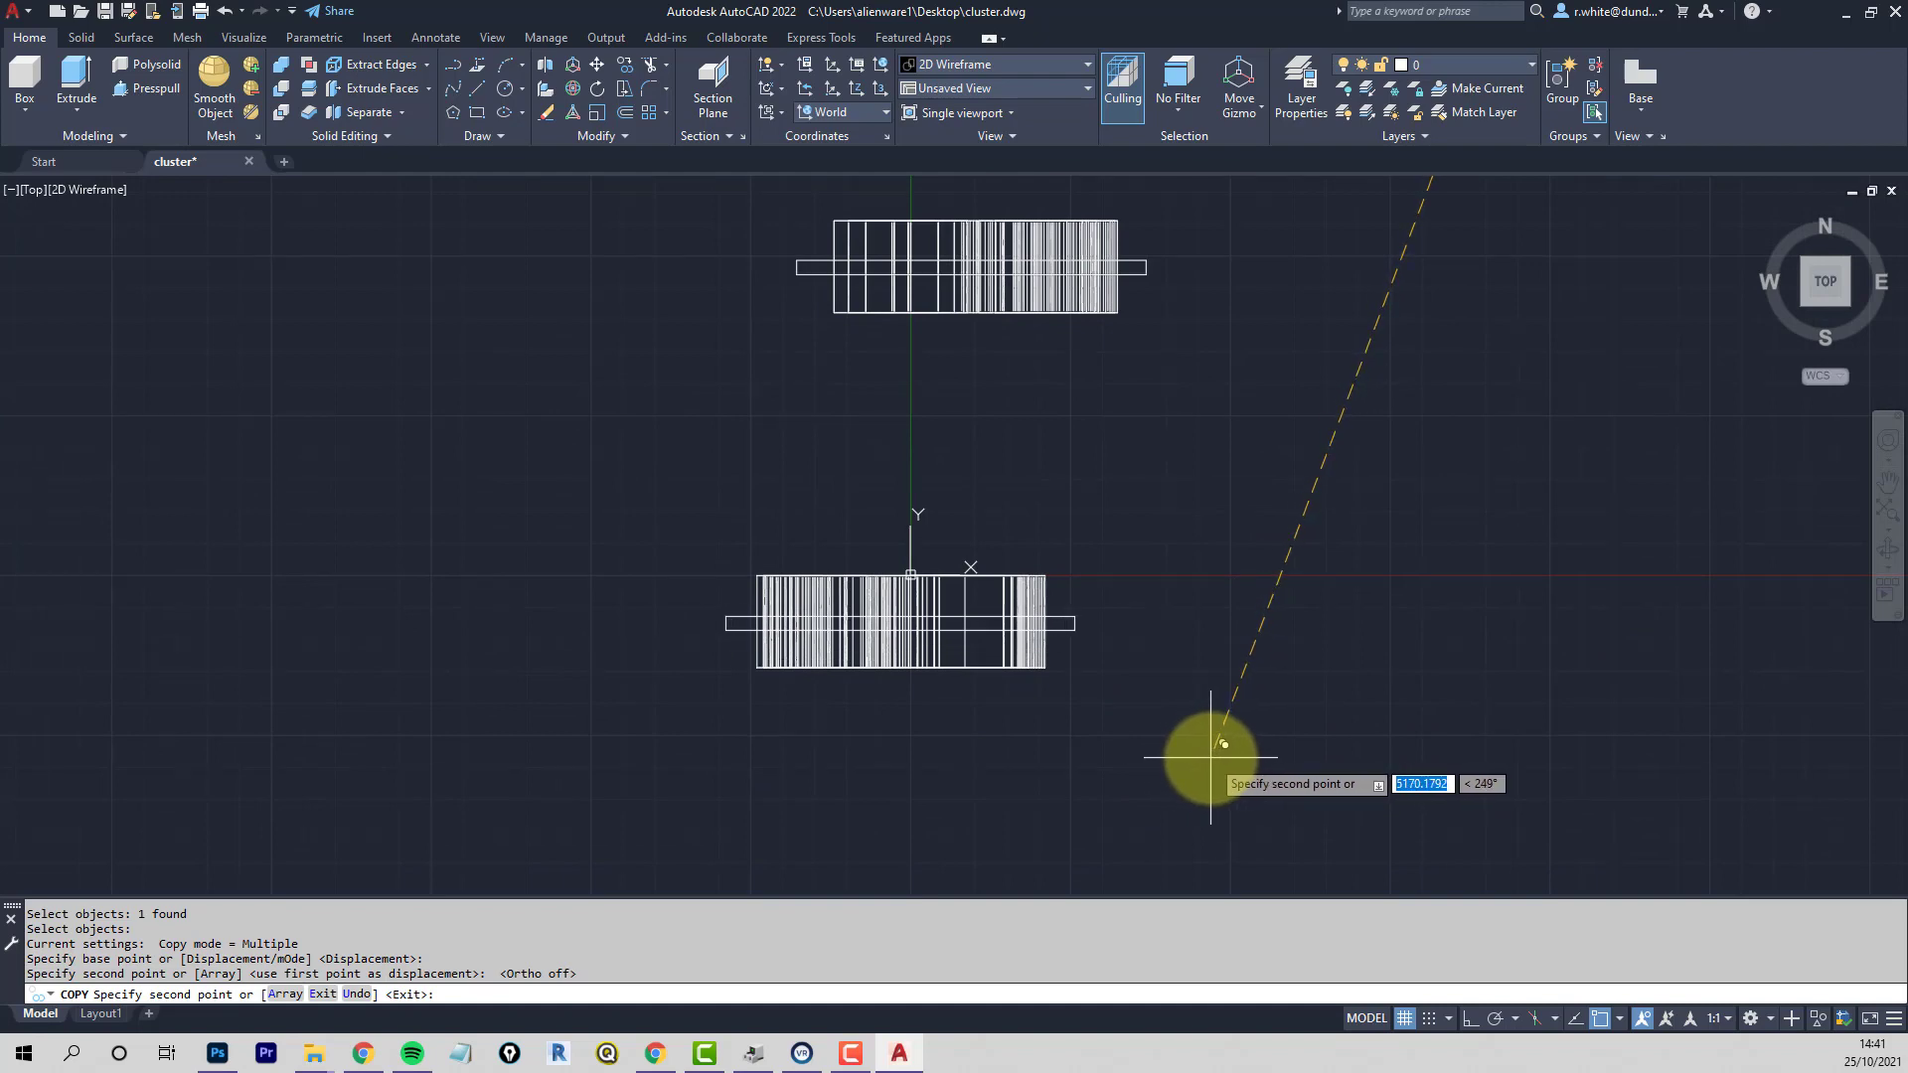
key("Escape")
key("Escape")
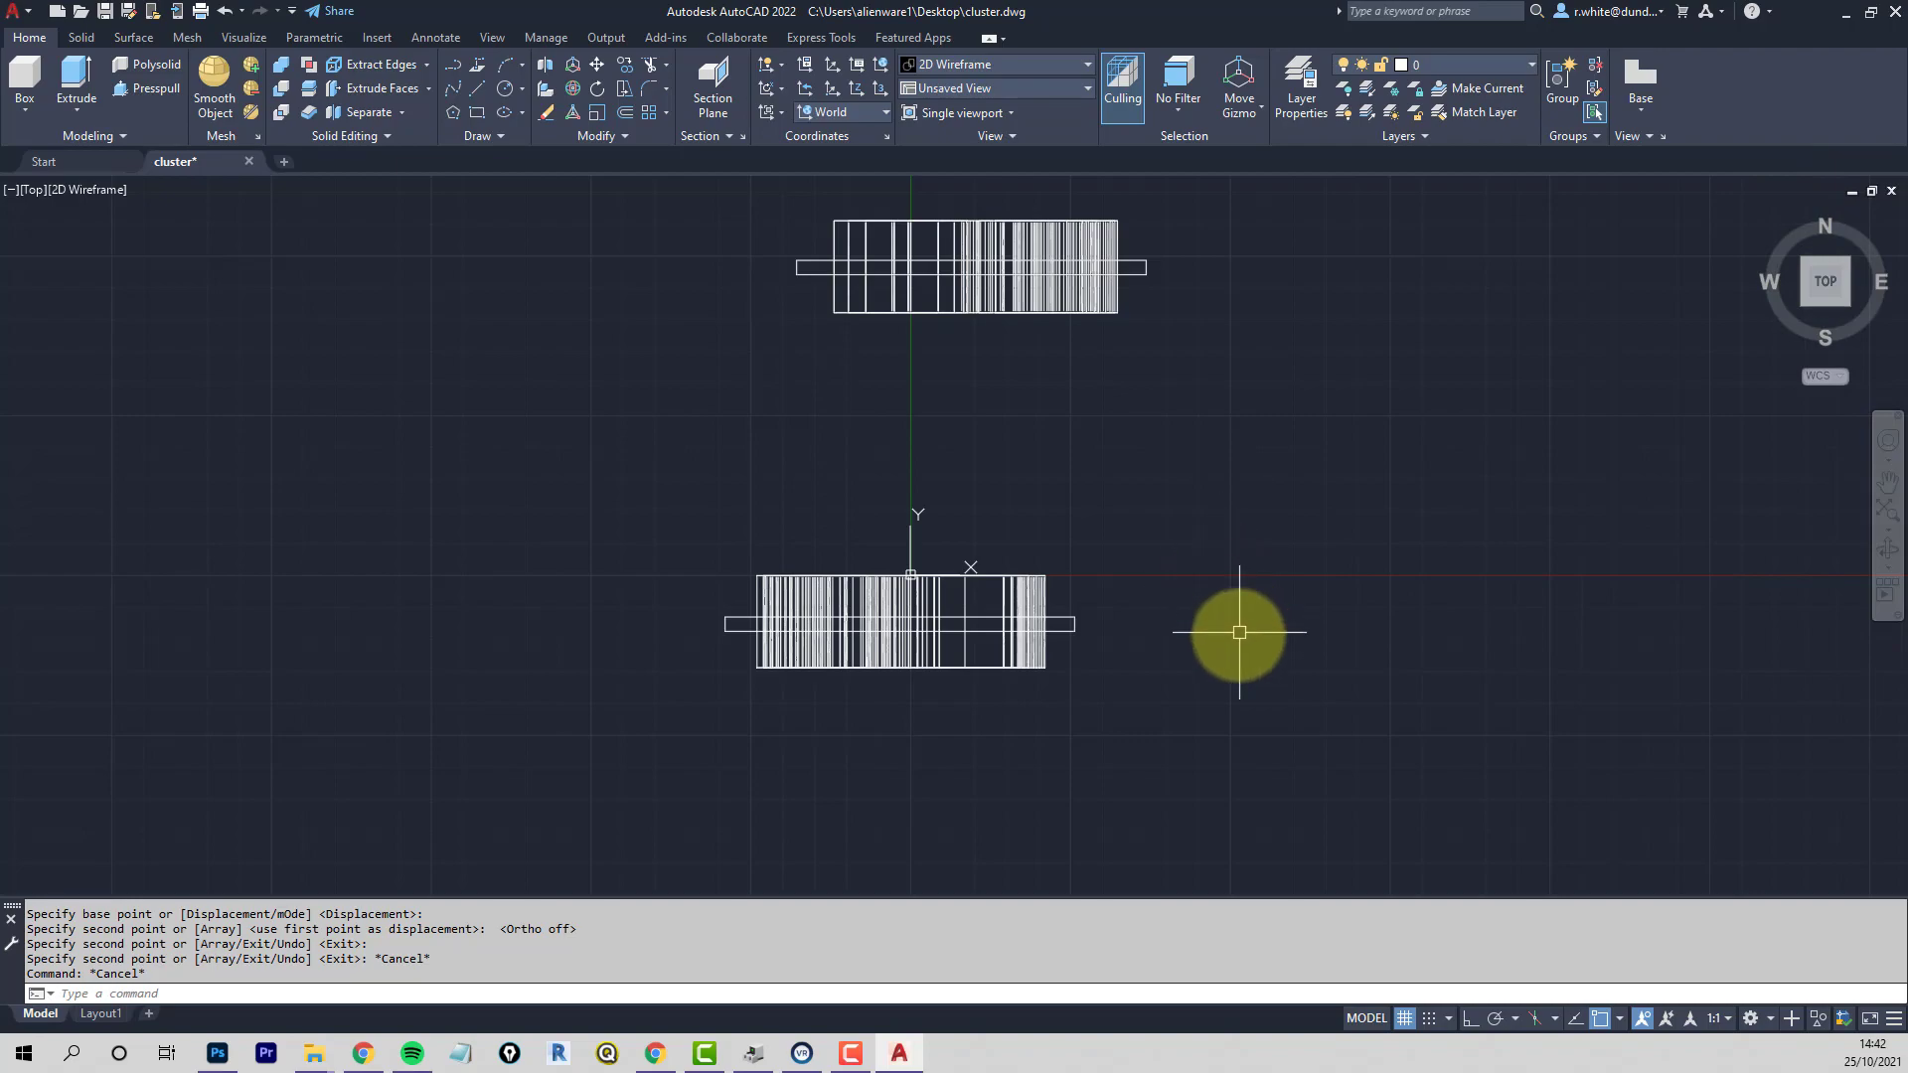
In a 3D view, move the three rectangles straight down along -Z with Ortho on
middle_click_drag(1238, 634, 1035, 535, "shift")
middle_click_drag(886, 583, 895, 630)
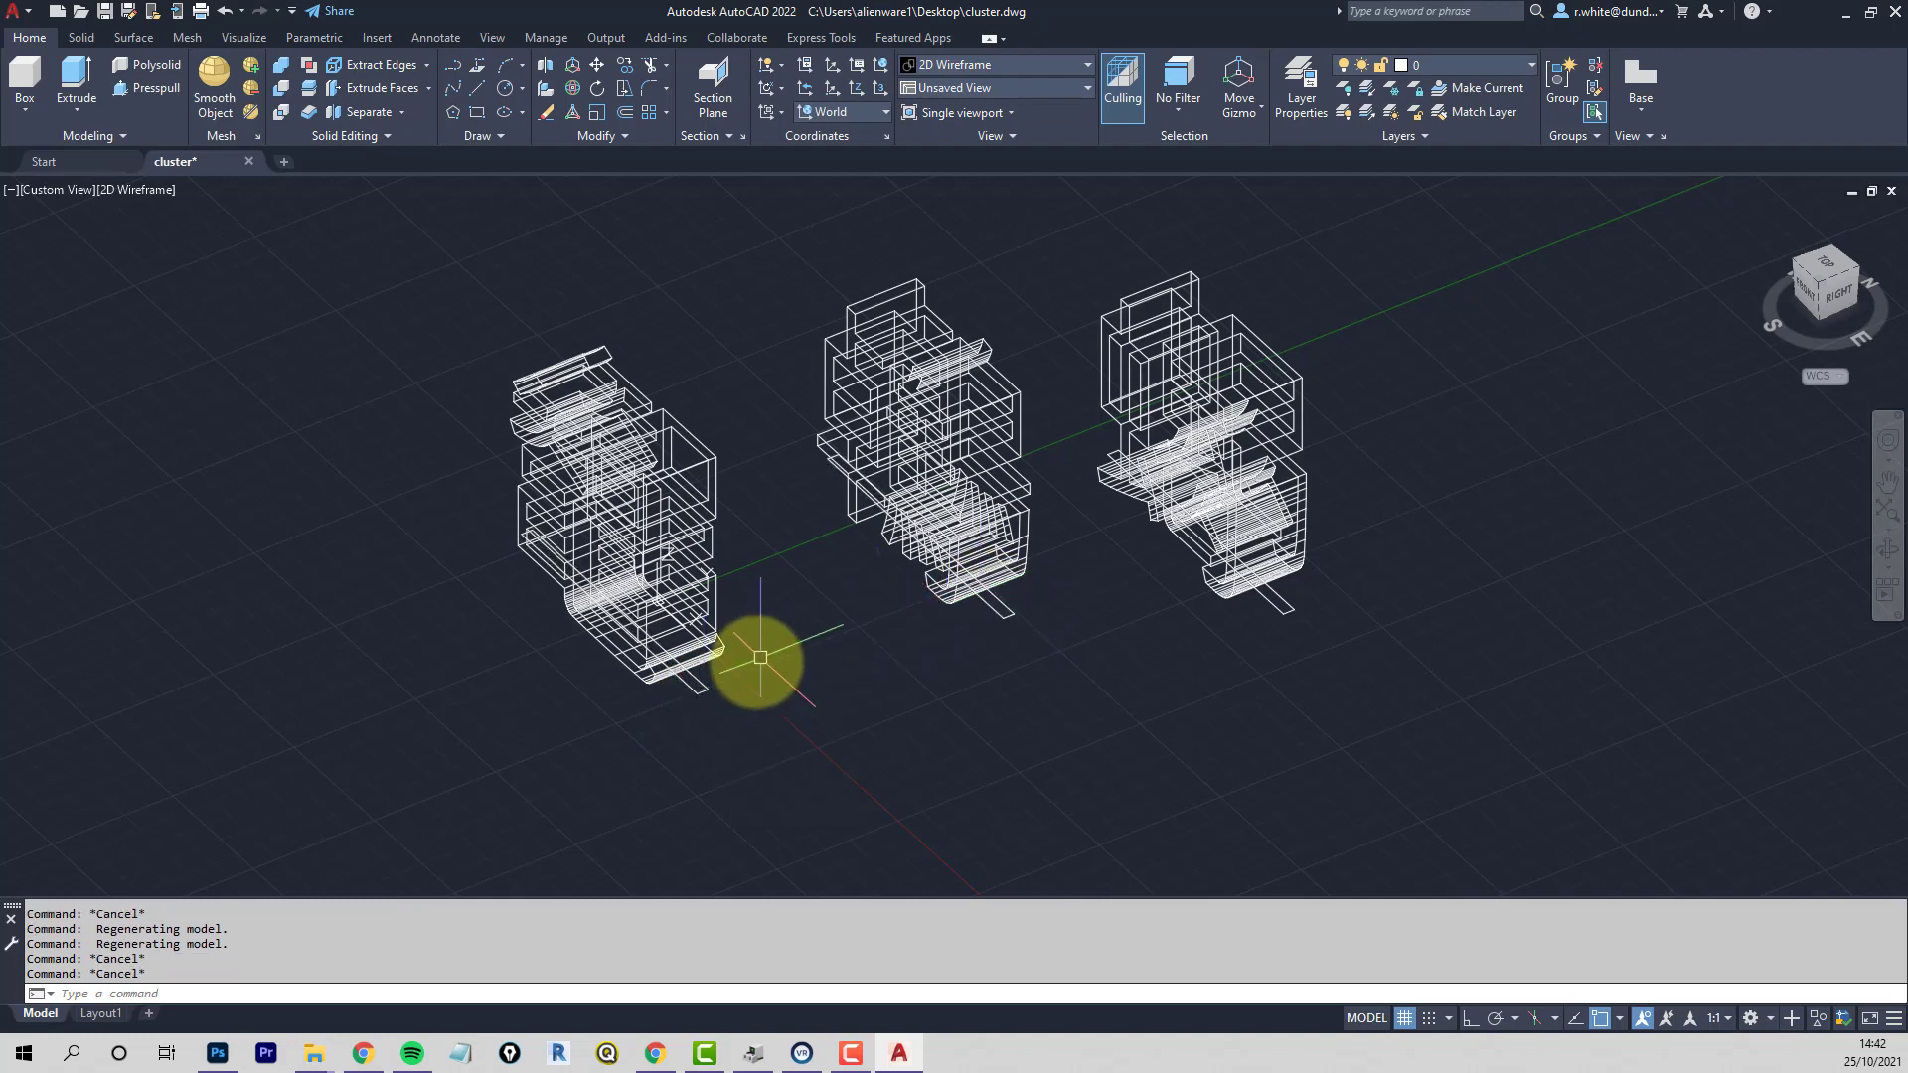
left_click(599, 66)
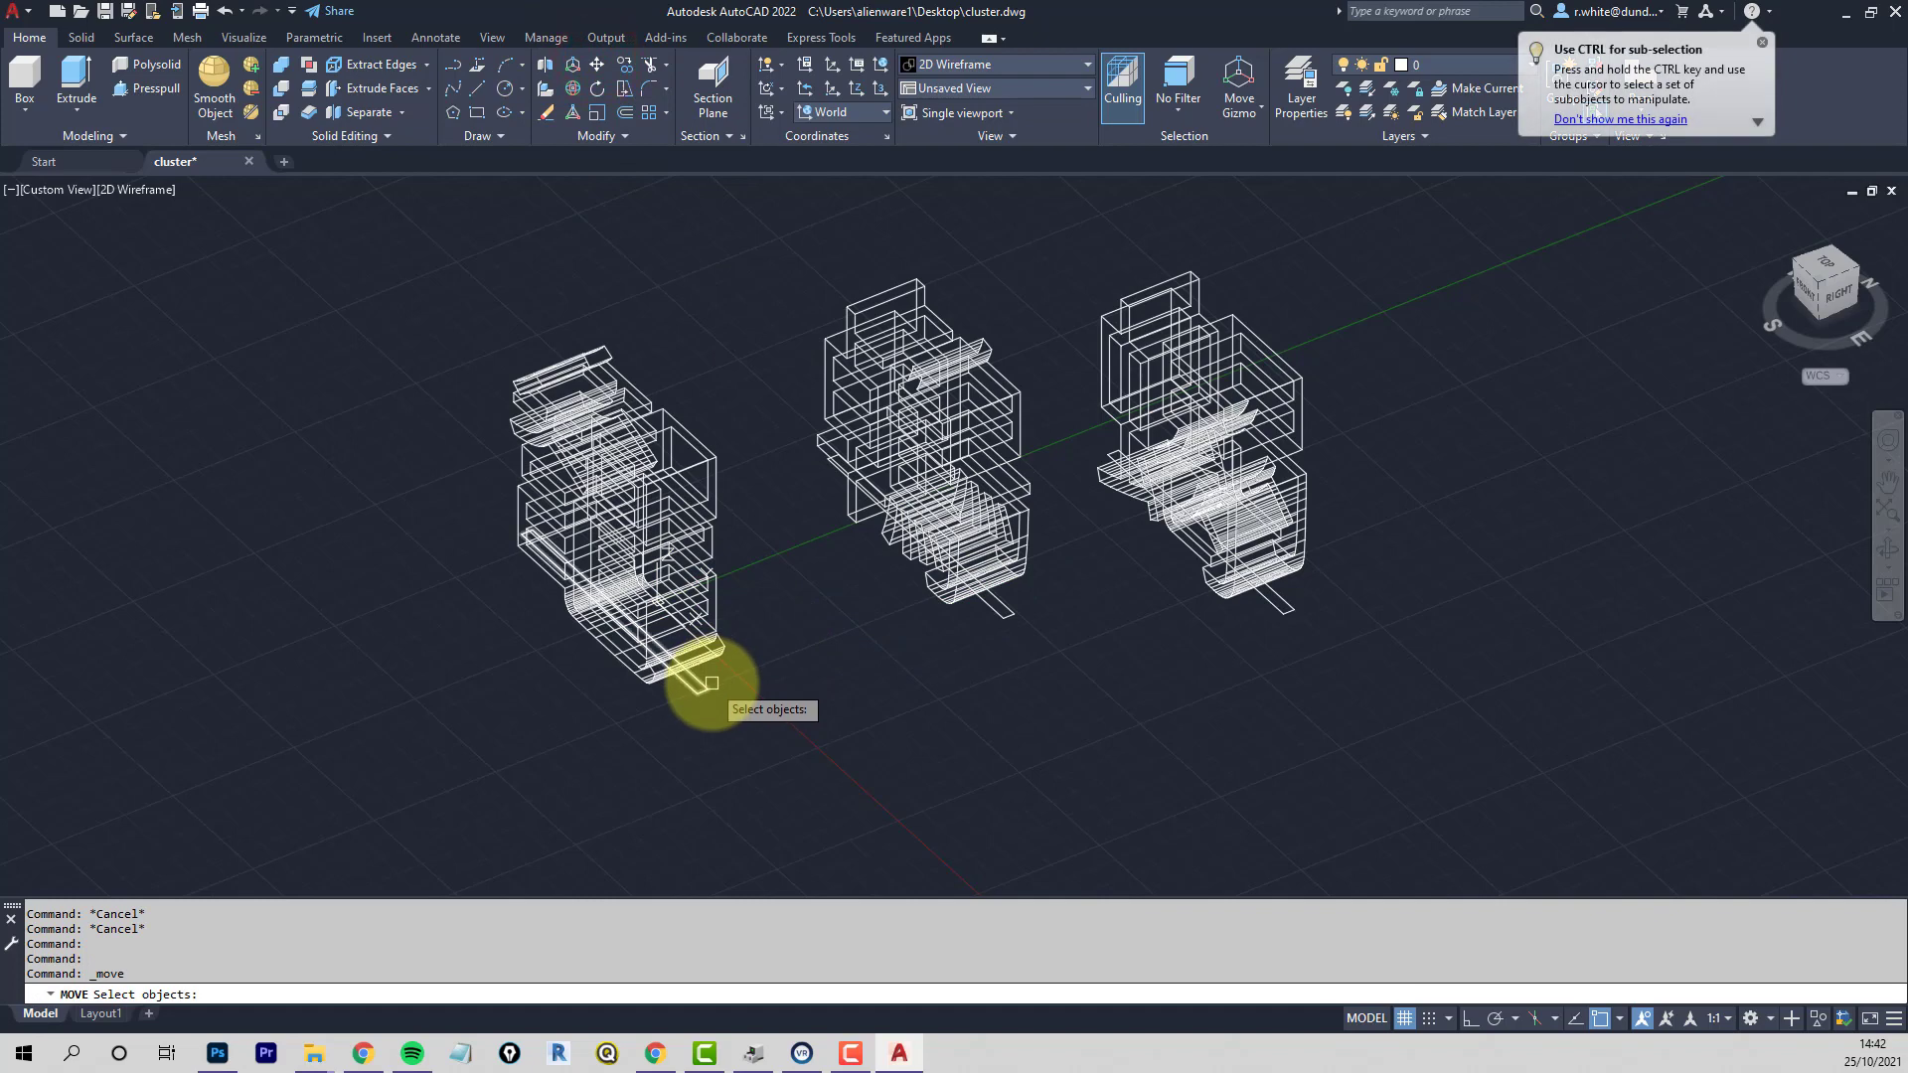
left_click(1008, 613)
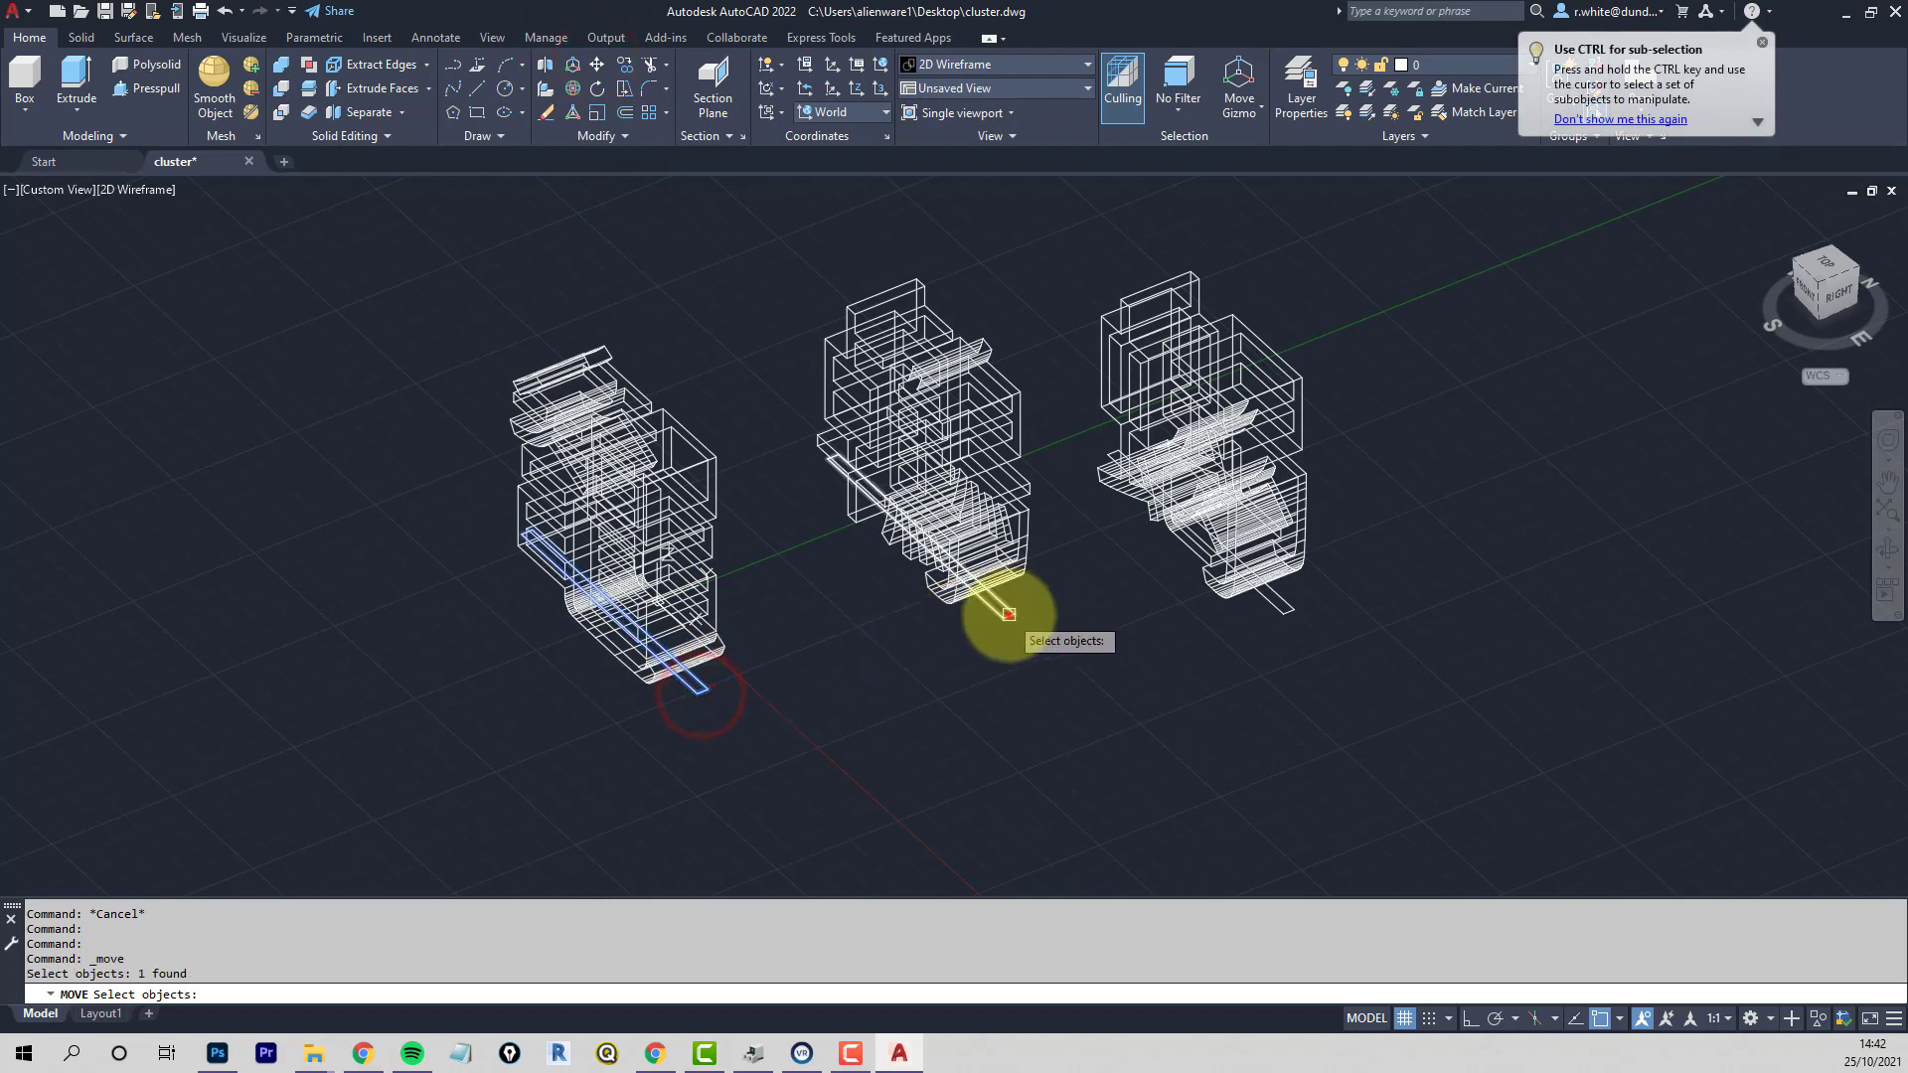
left_click(1276, 606)
key("Return")
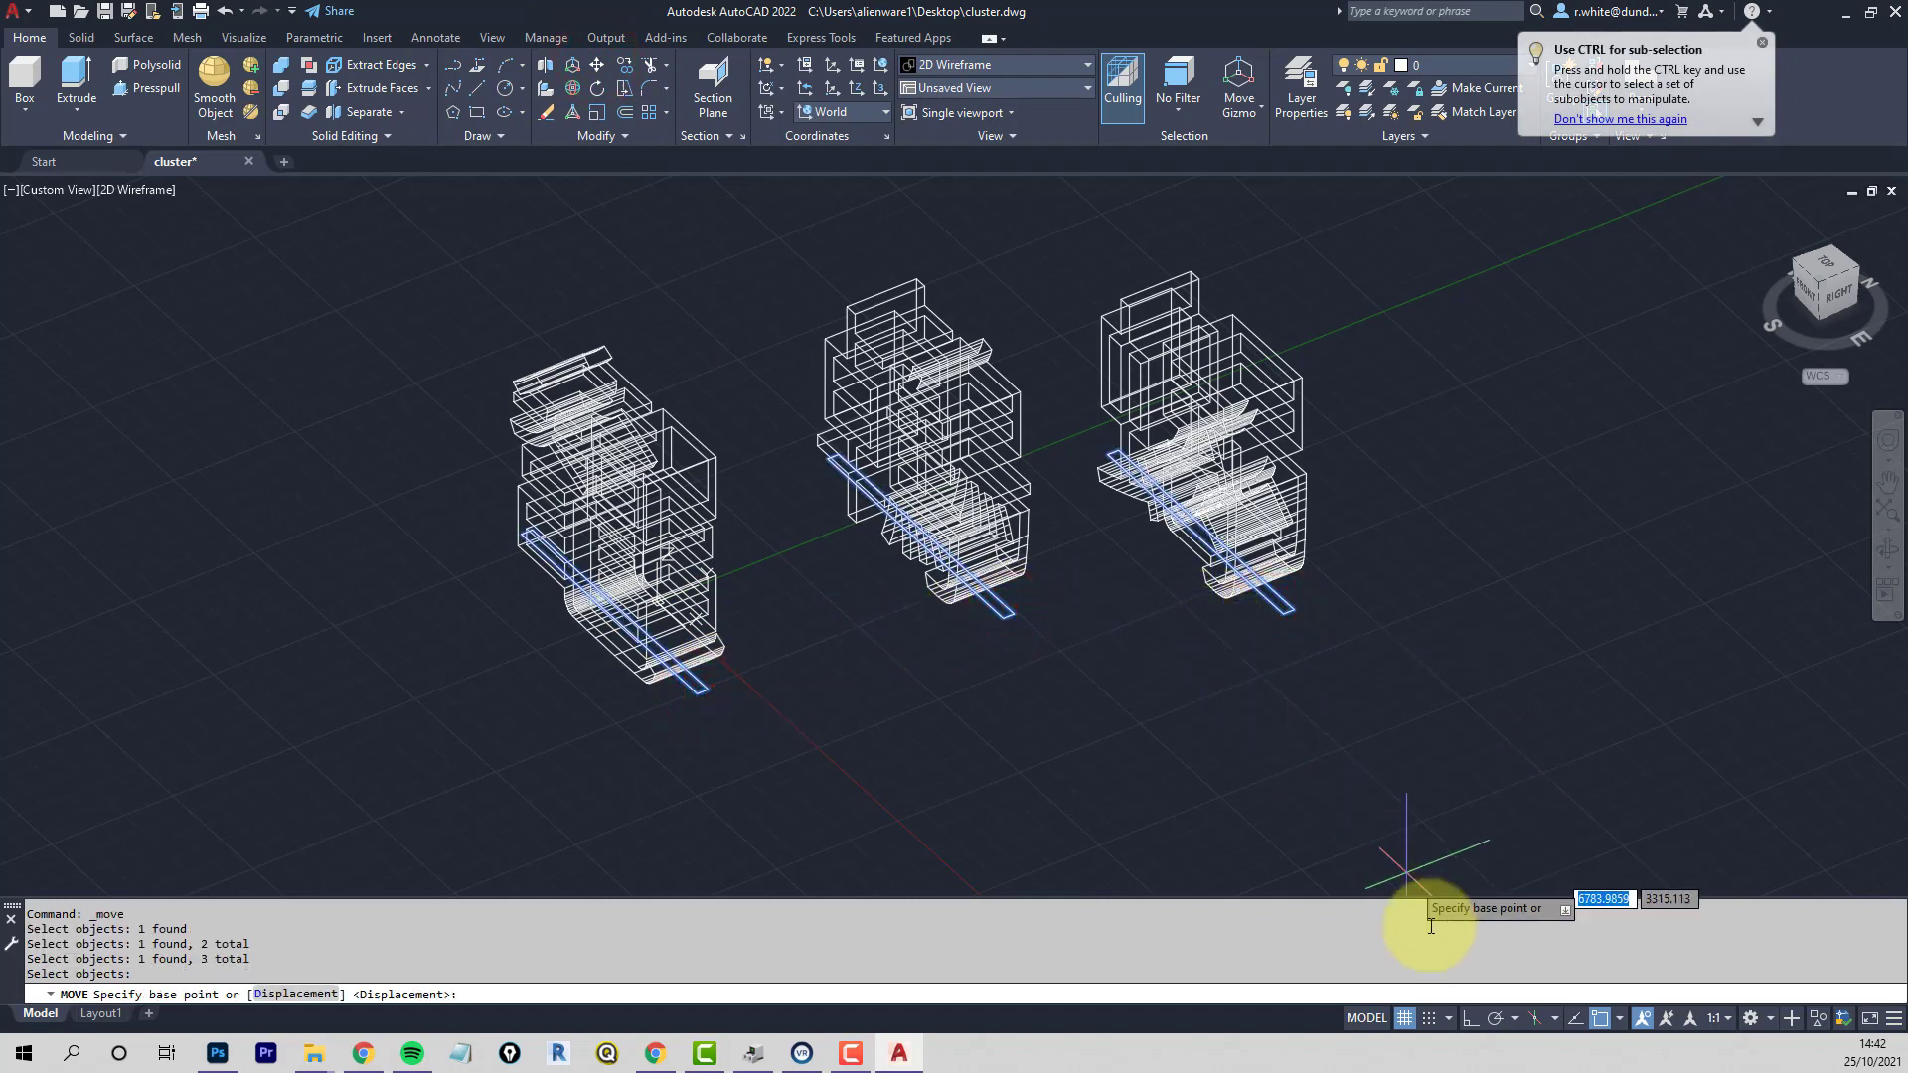
left_click(1470, 1019)
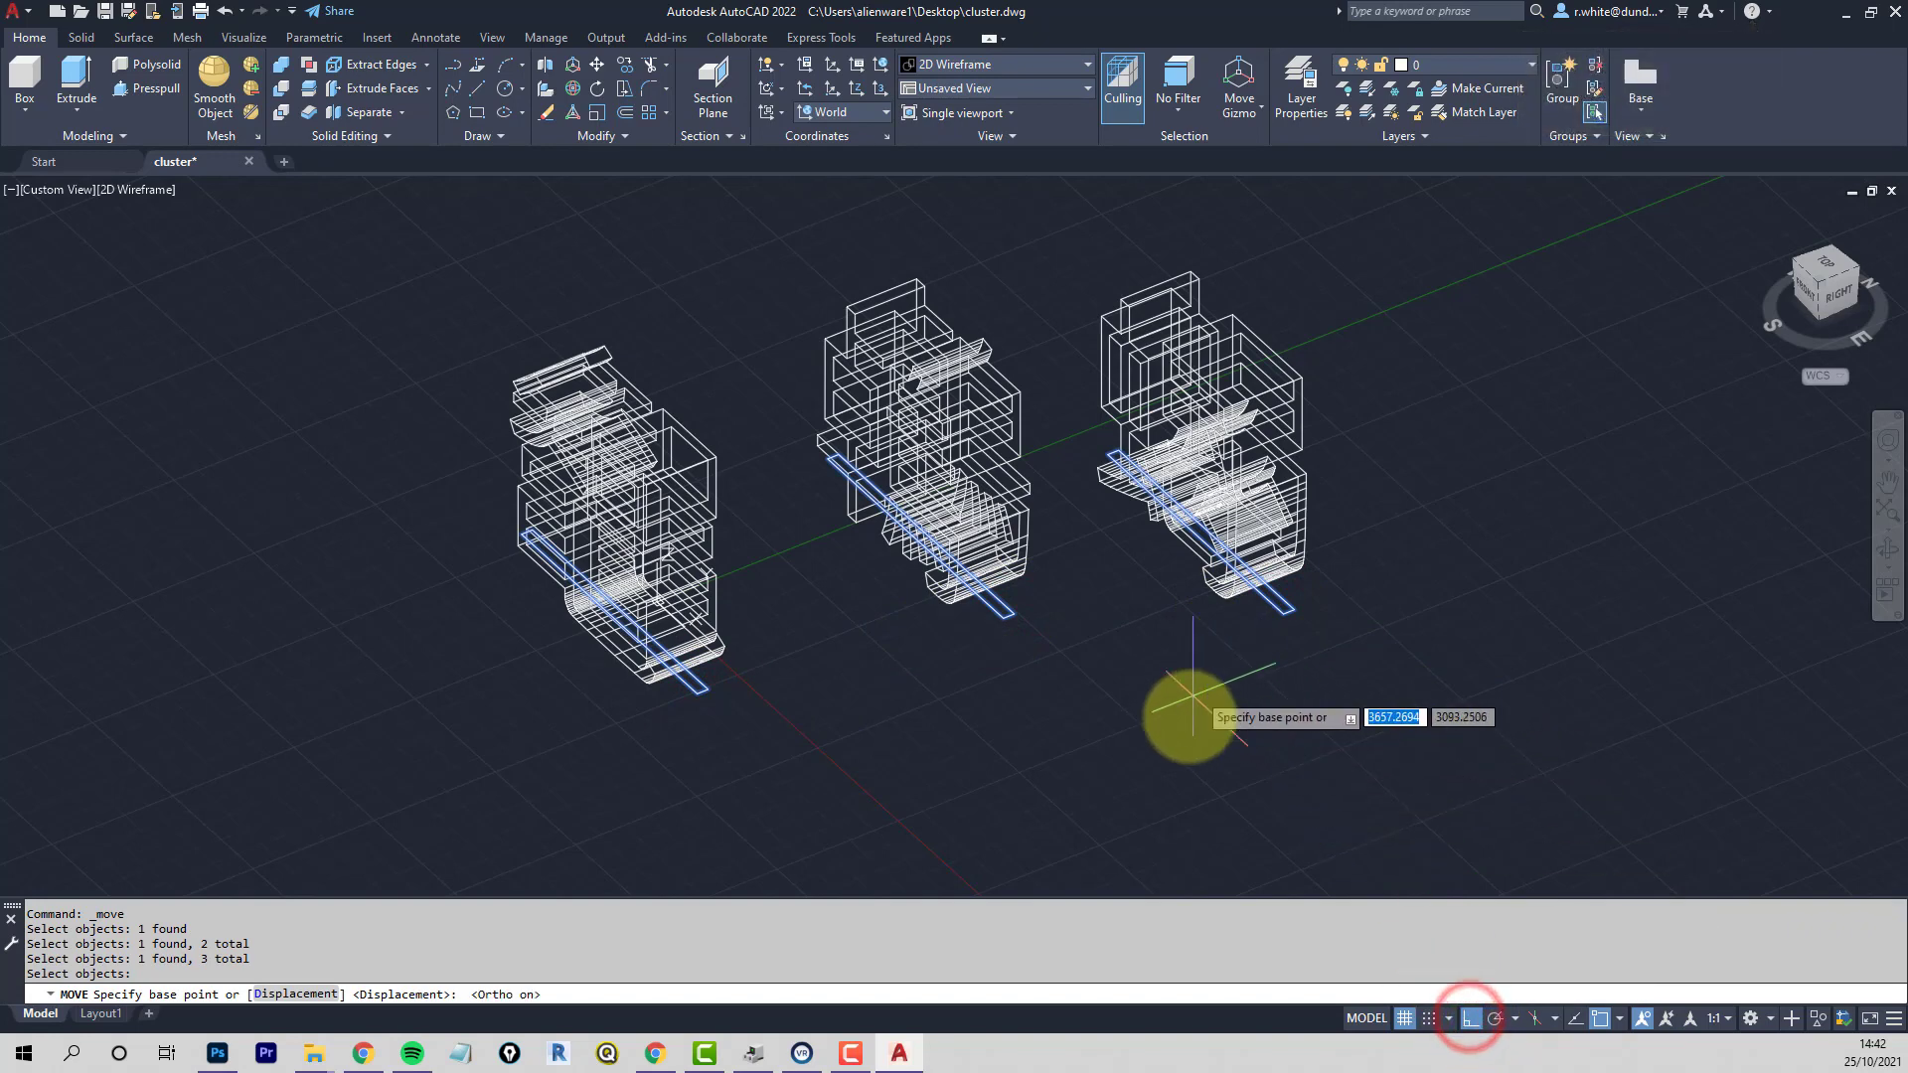
left_click(1404, 511)
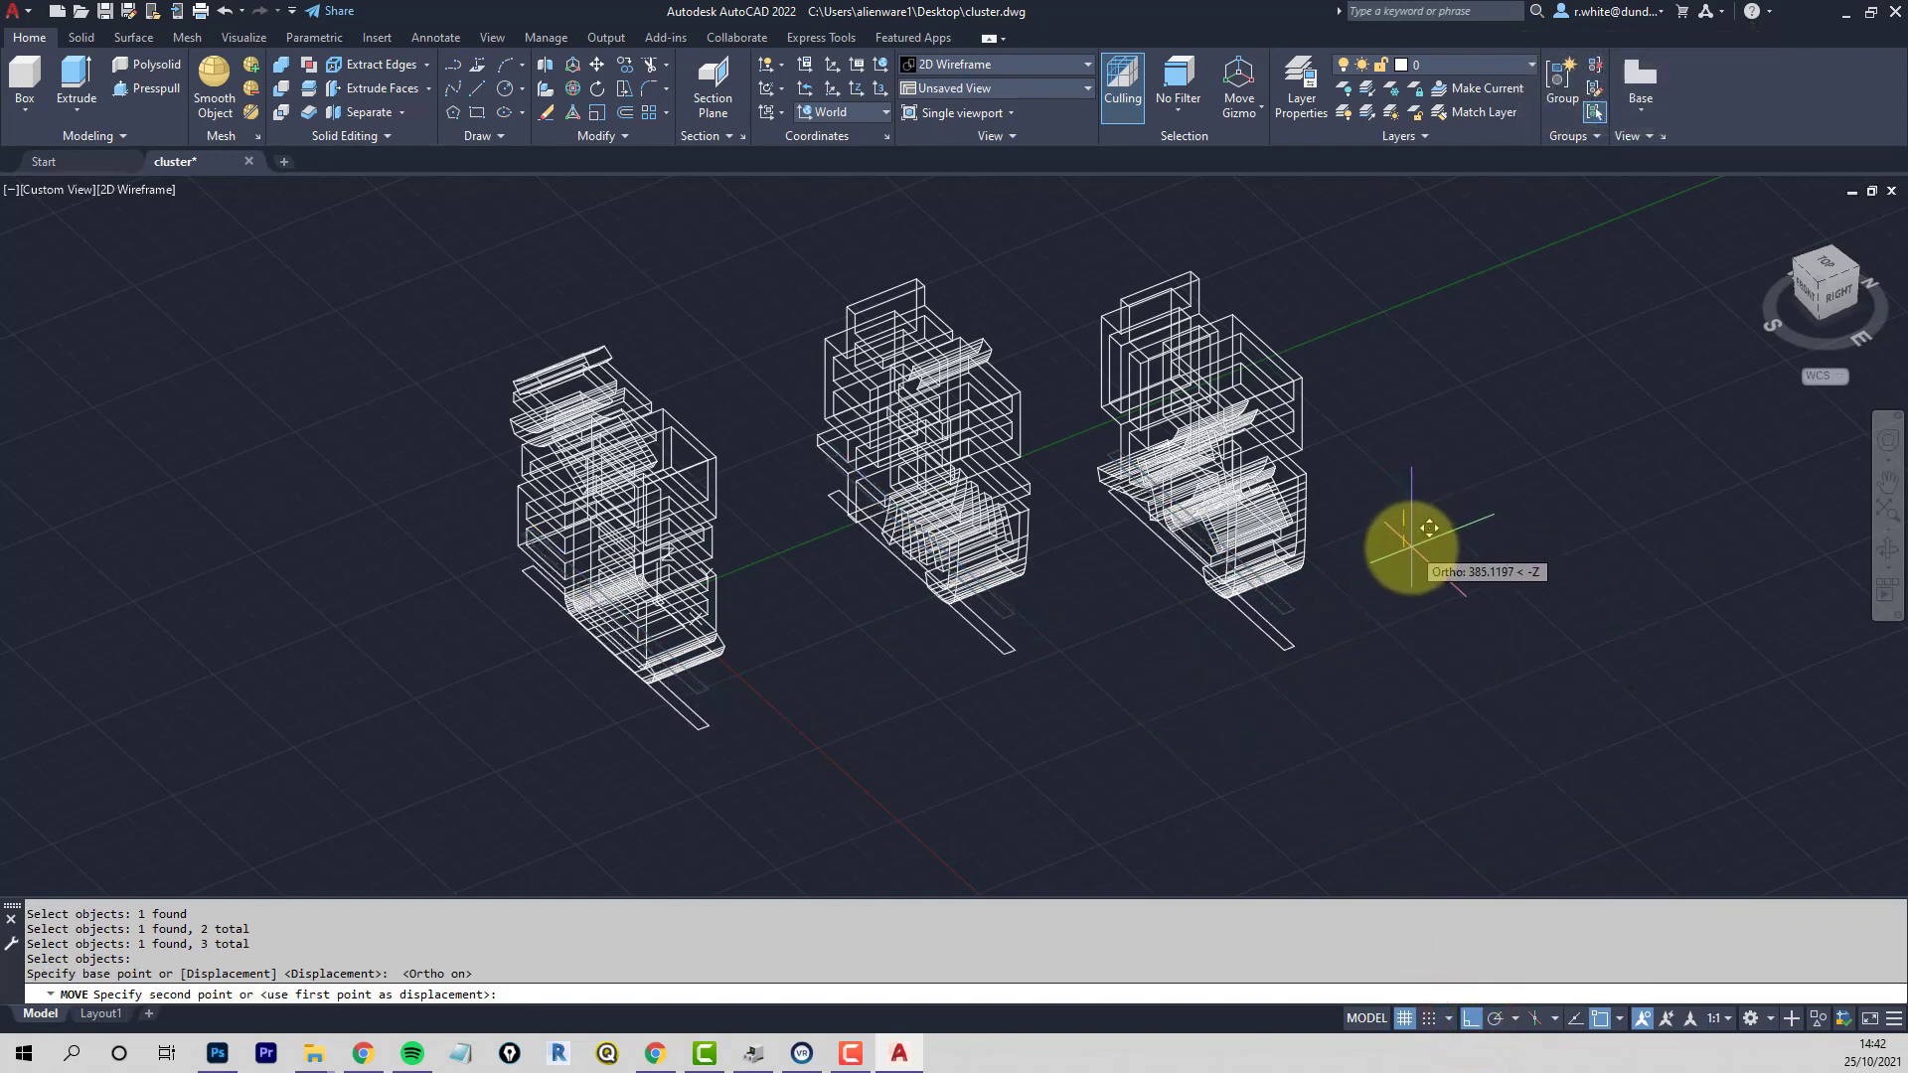
left_click(1411, 547)
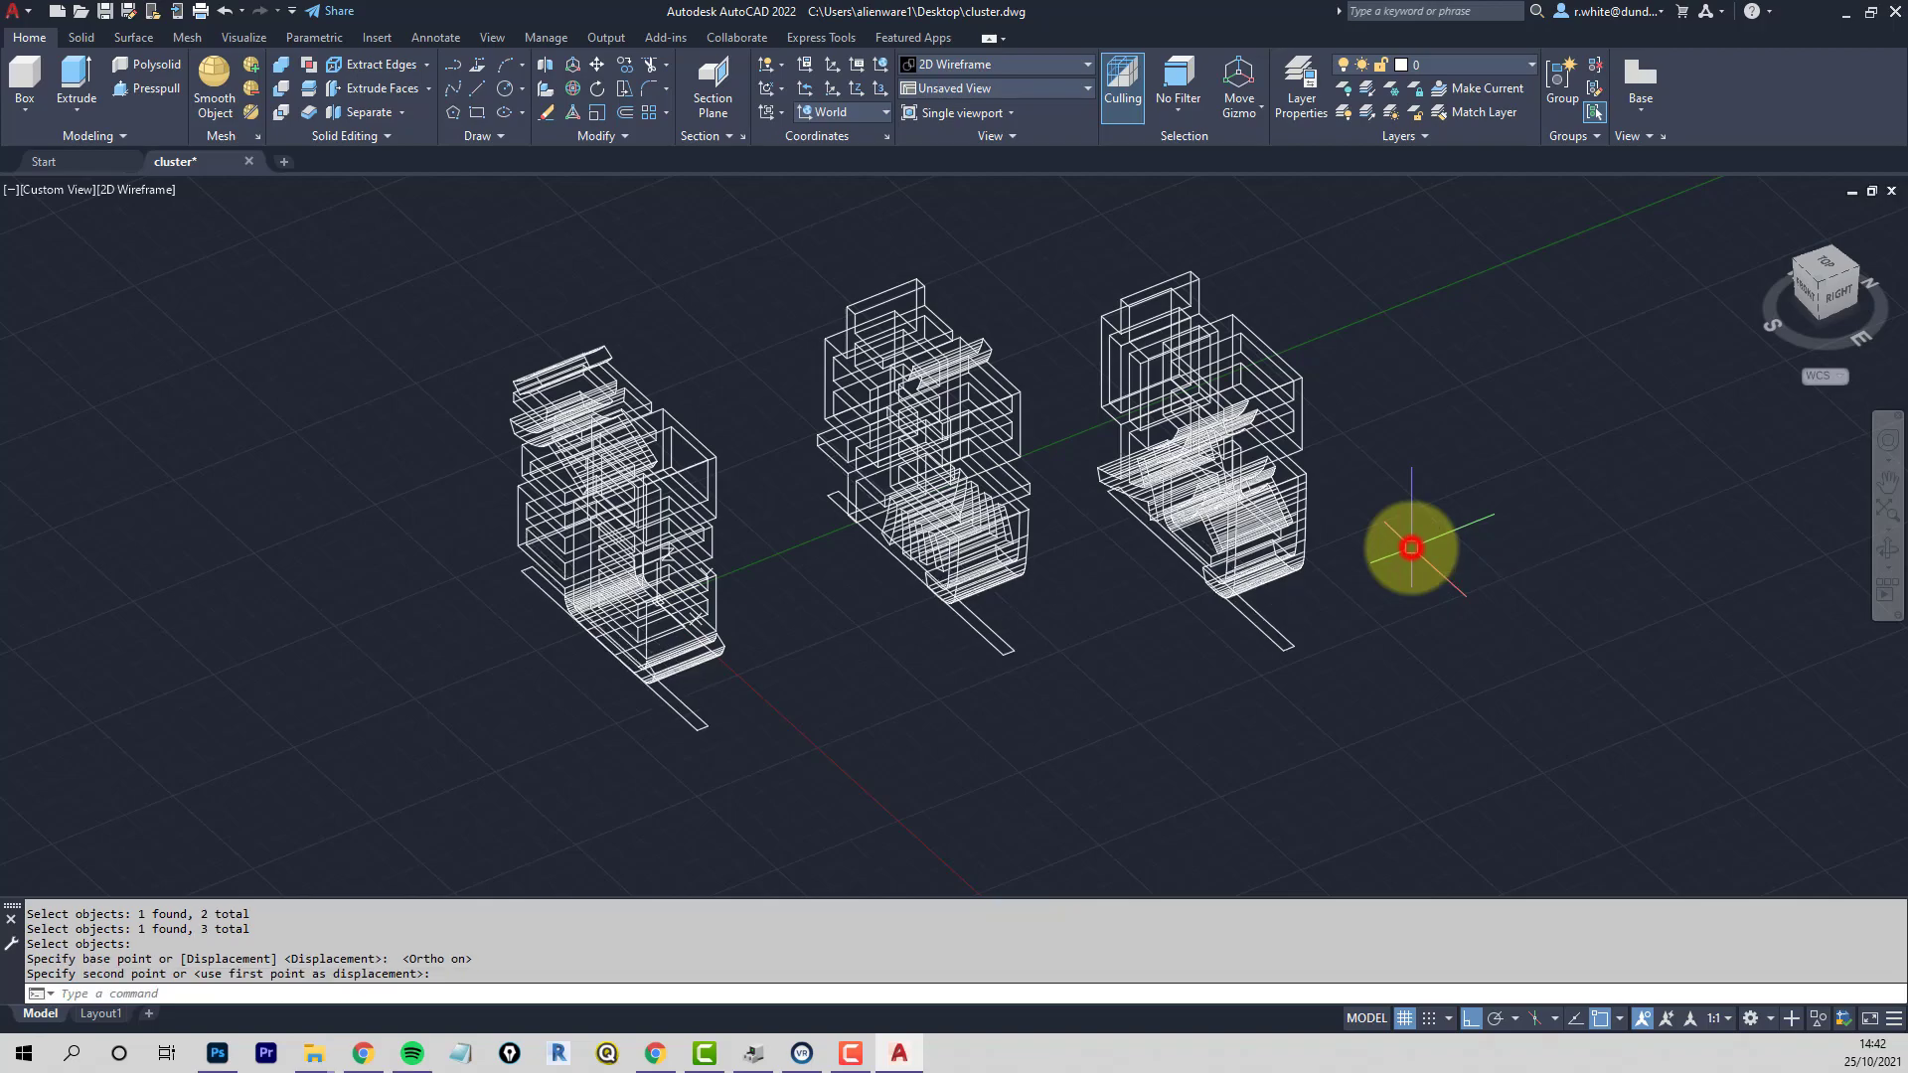
mouse_move(1120, 643)
middle_mouse_down("shift")
mouse_move(1141, 541)
mouse_move(1140, 598)
mouse_move(1108, 632)
middle_mouse_up("shift")
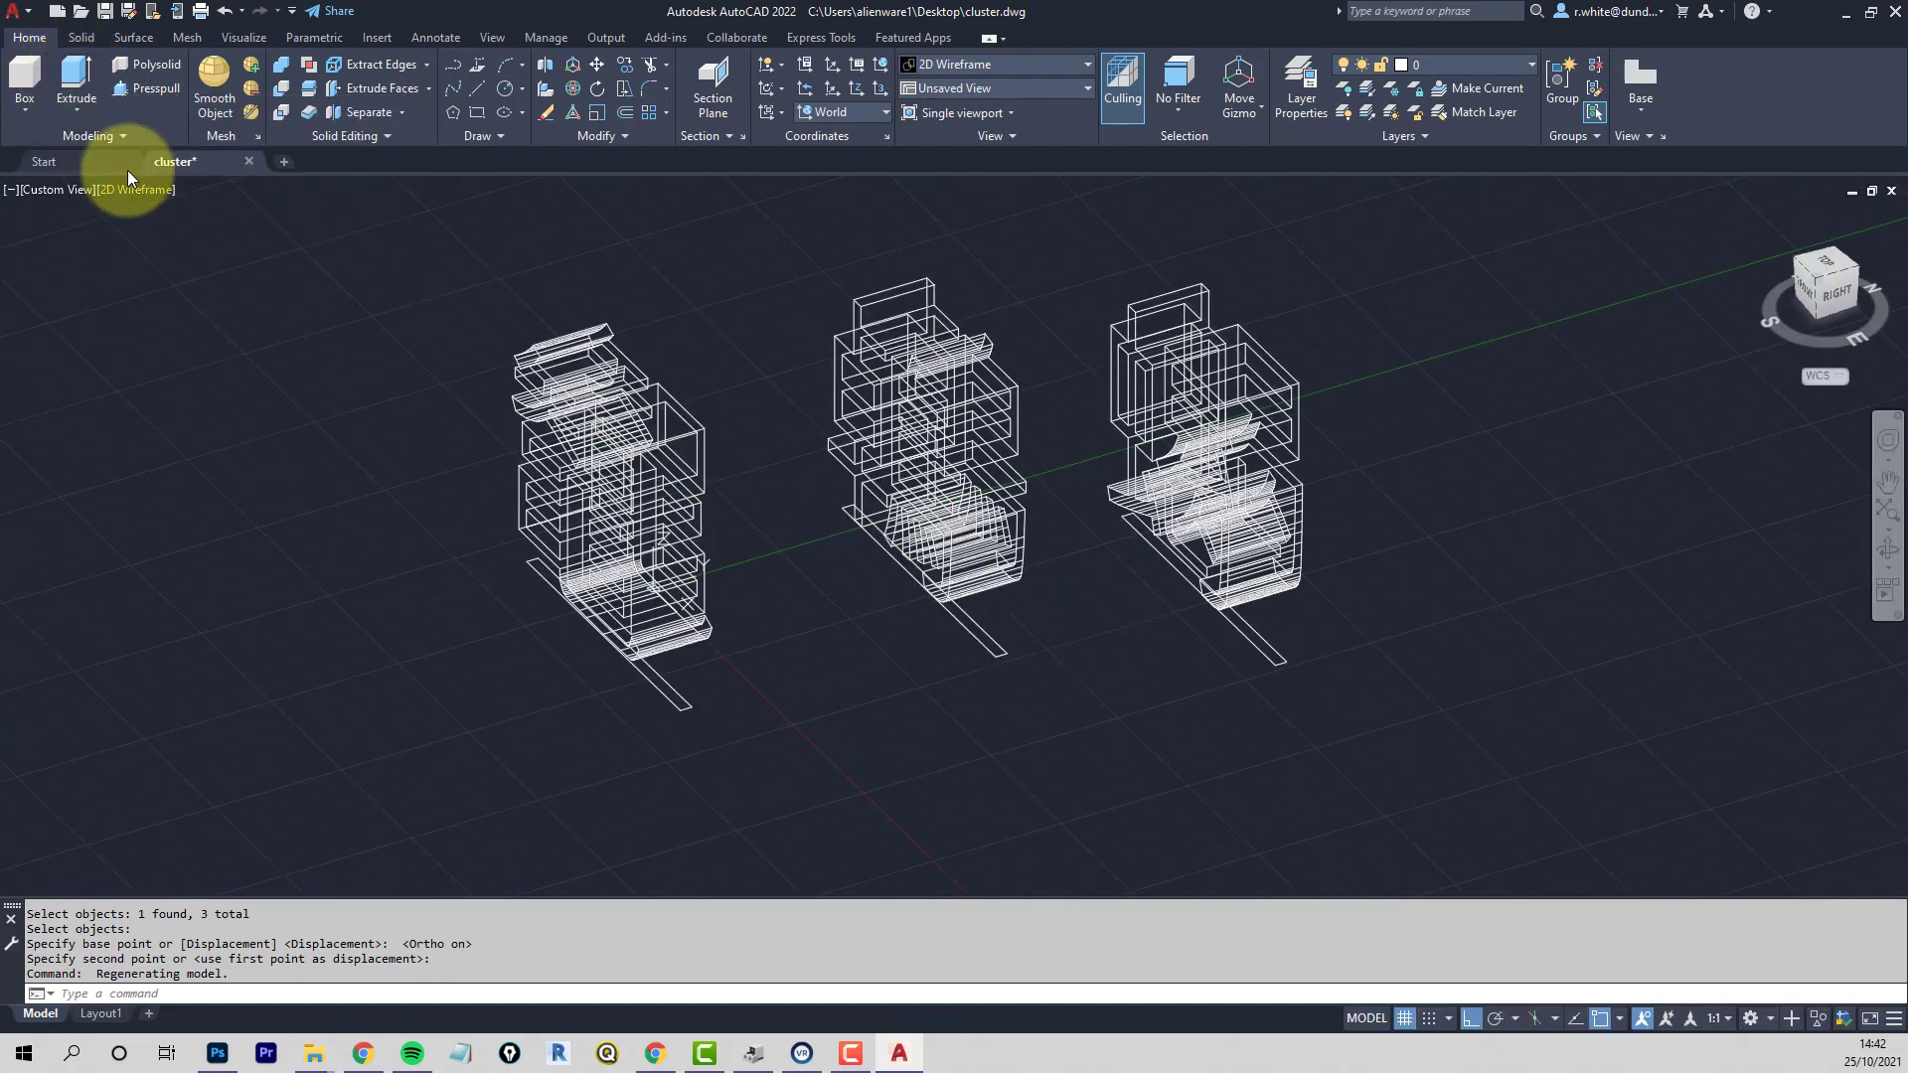
Switch to Shaded with edges and extrude the three rectangles into backing panels
left_click(147, 190)
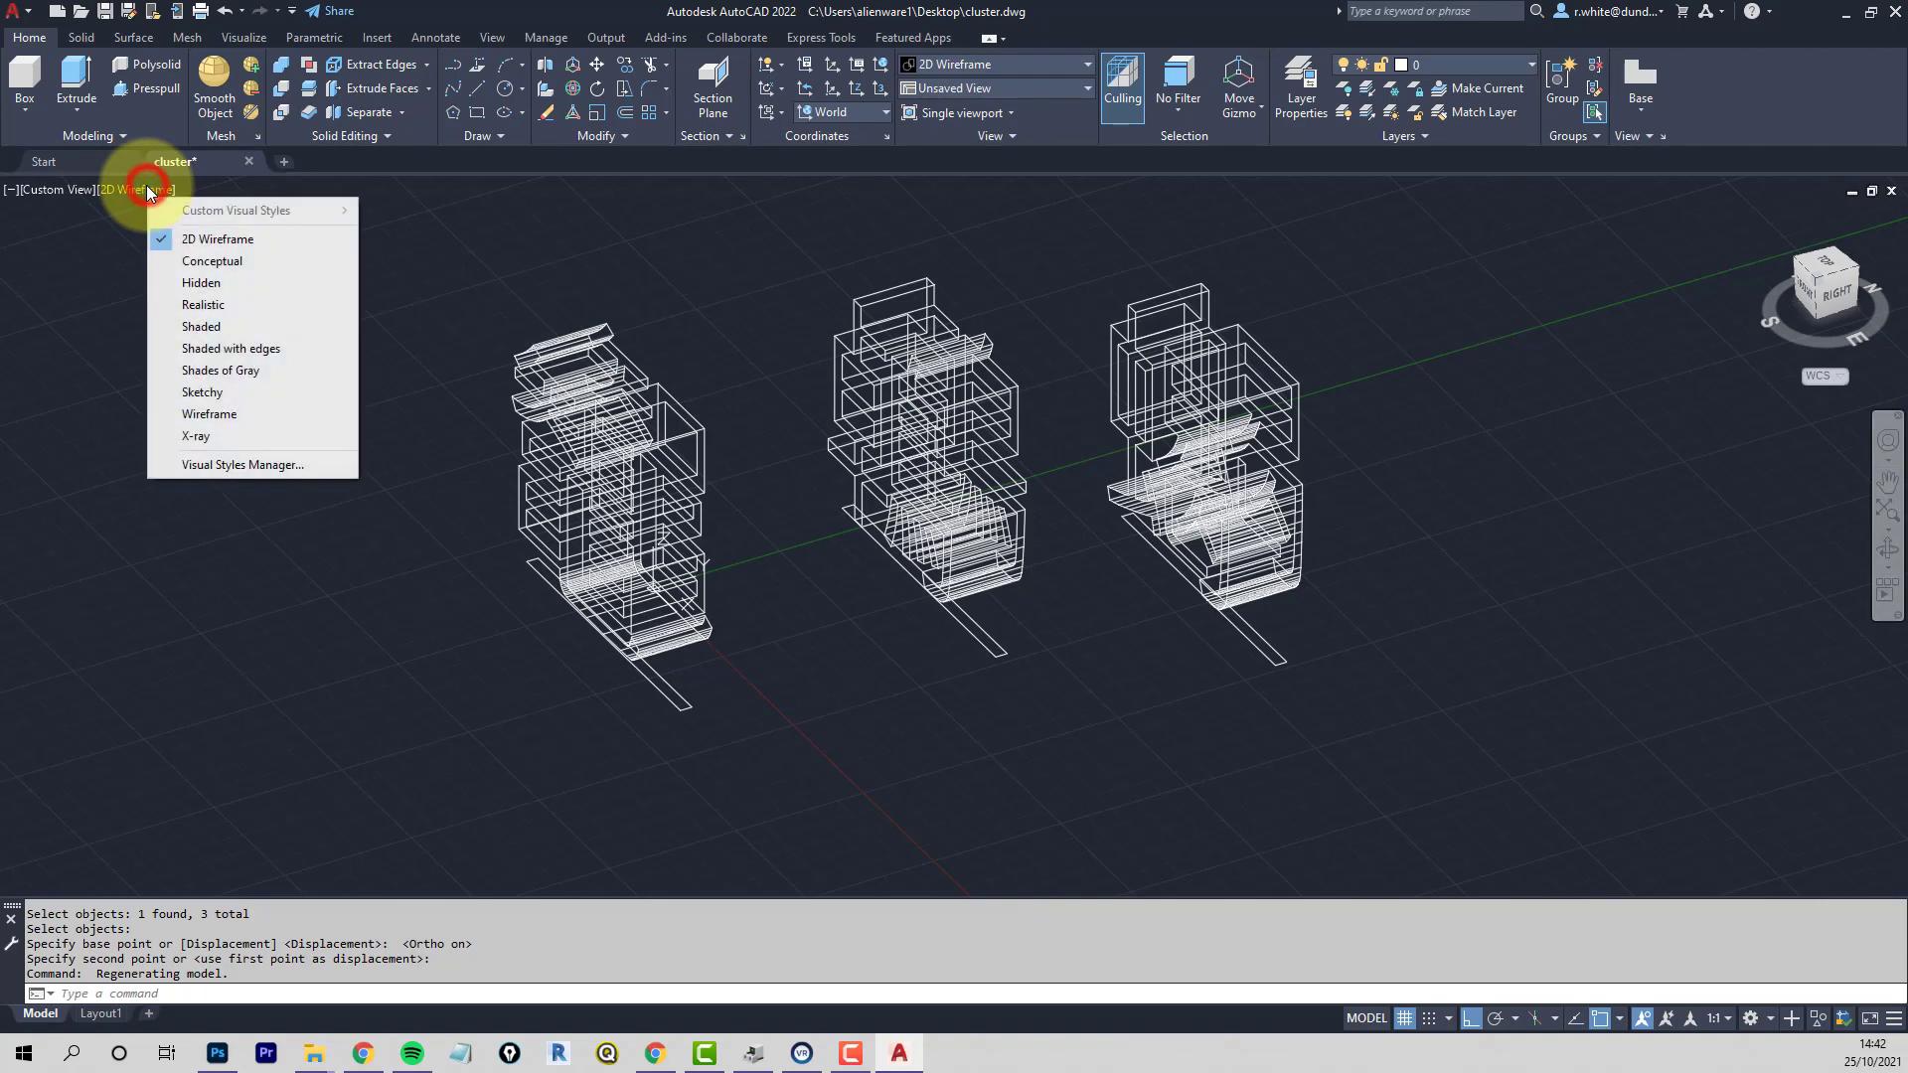
left_click(212, 351)
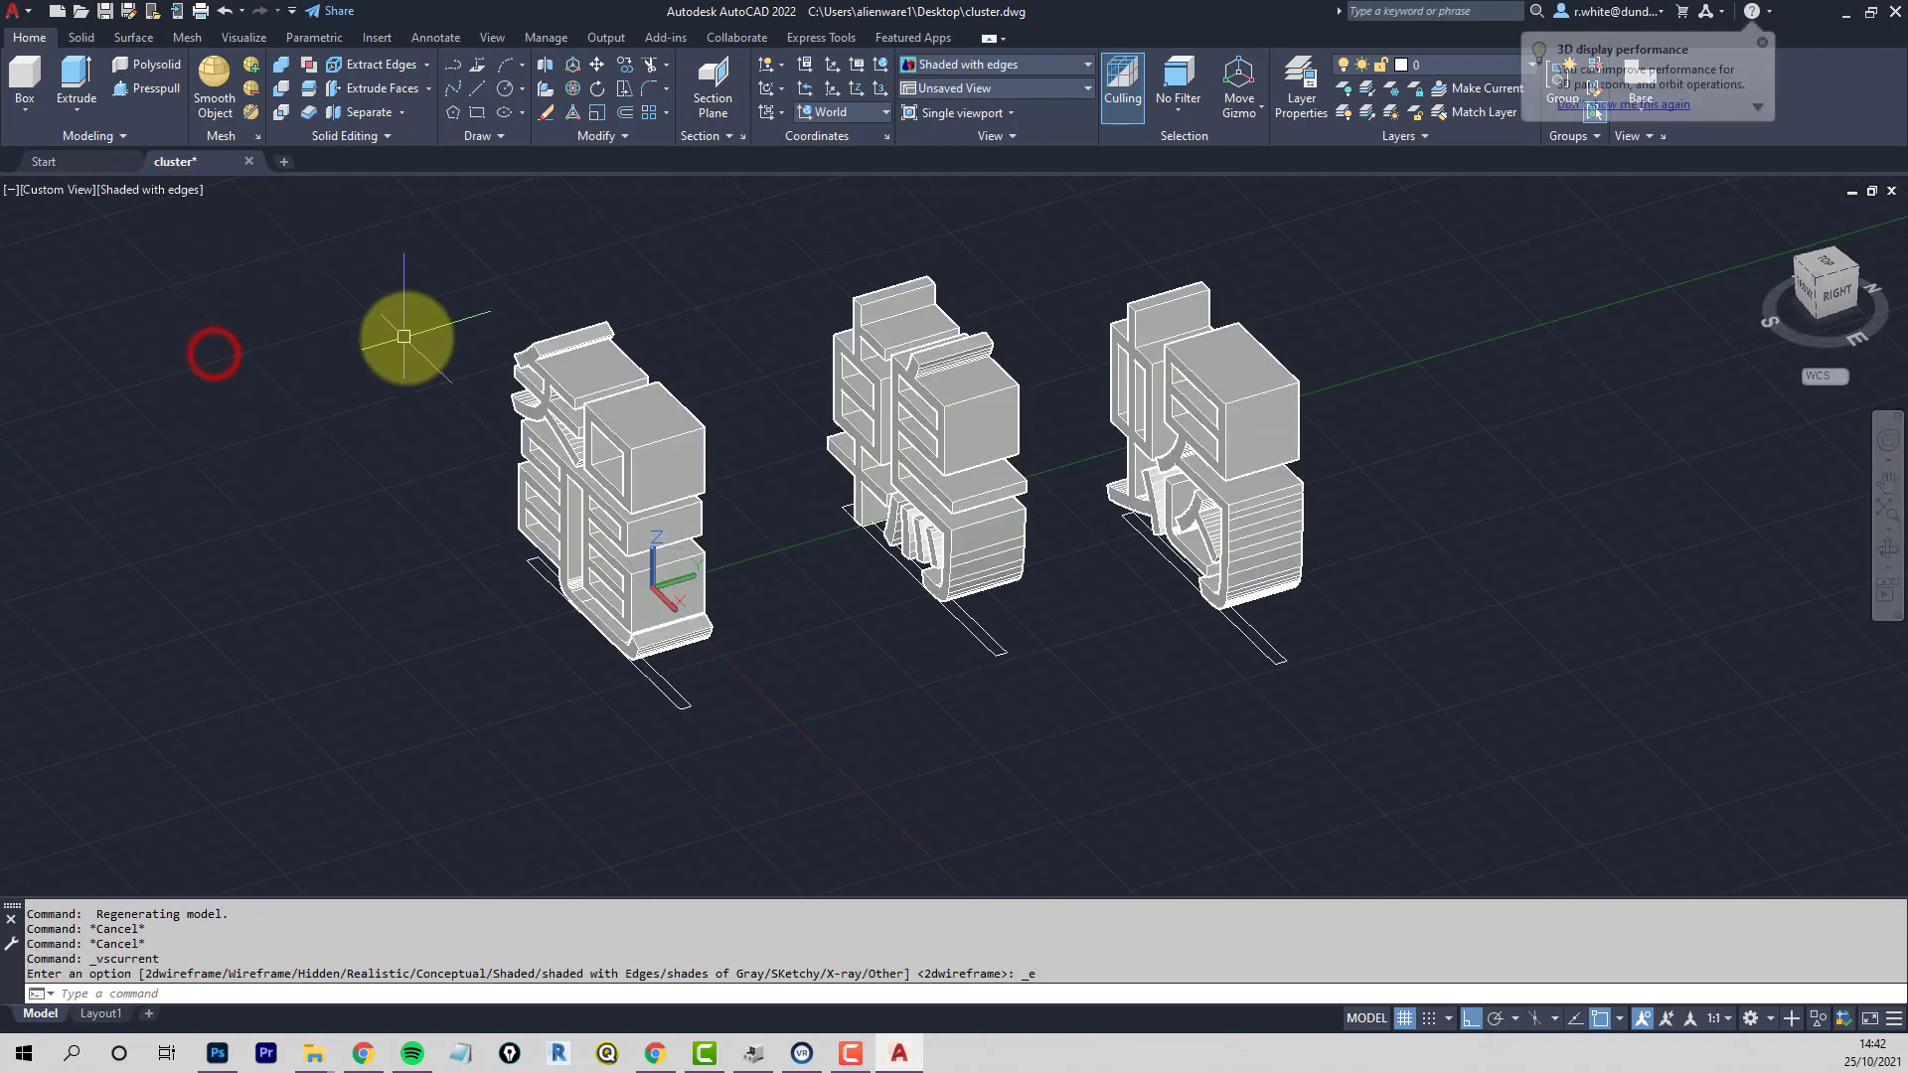
left_click(76, 75)
left_click(667, 686)
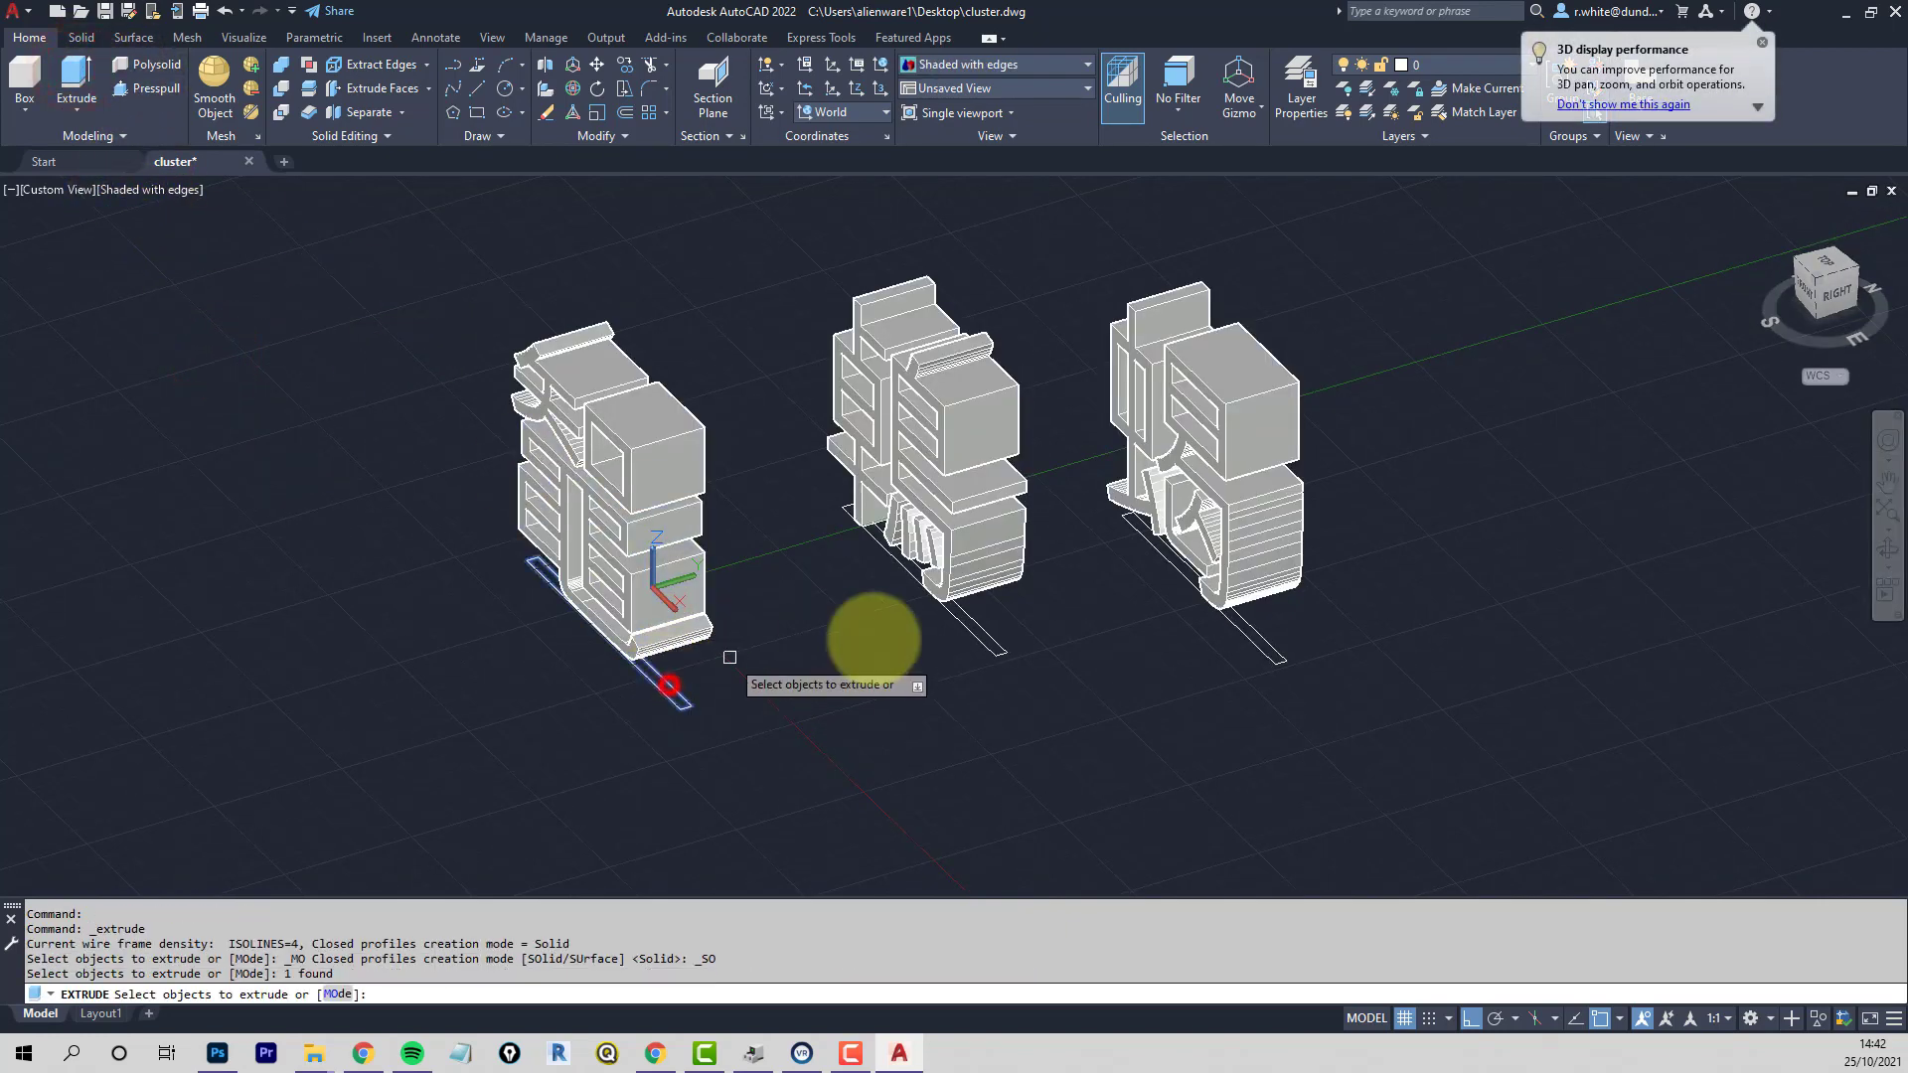
left_click(996, 643)
left_click(1277, 657)
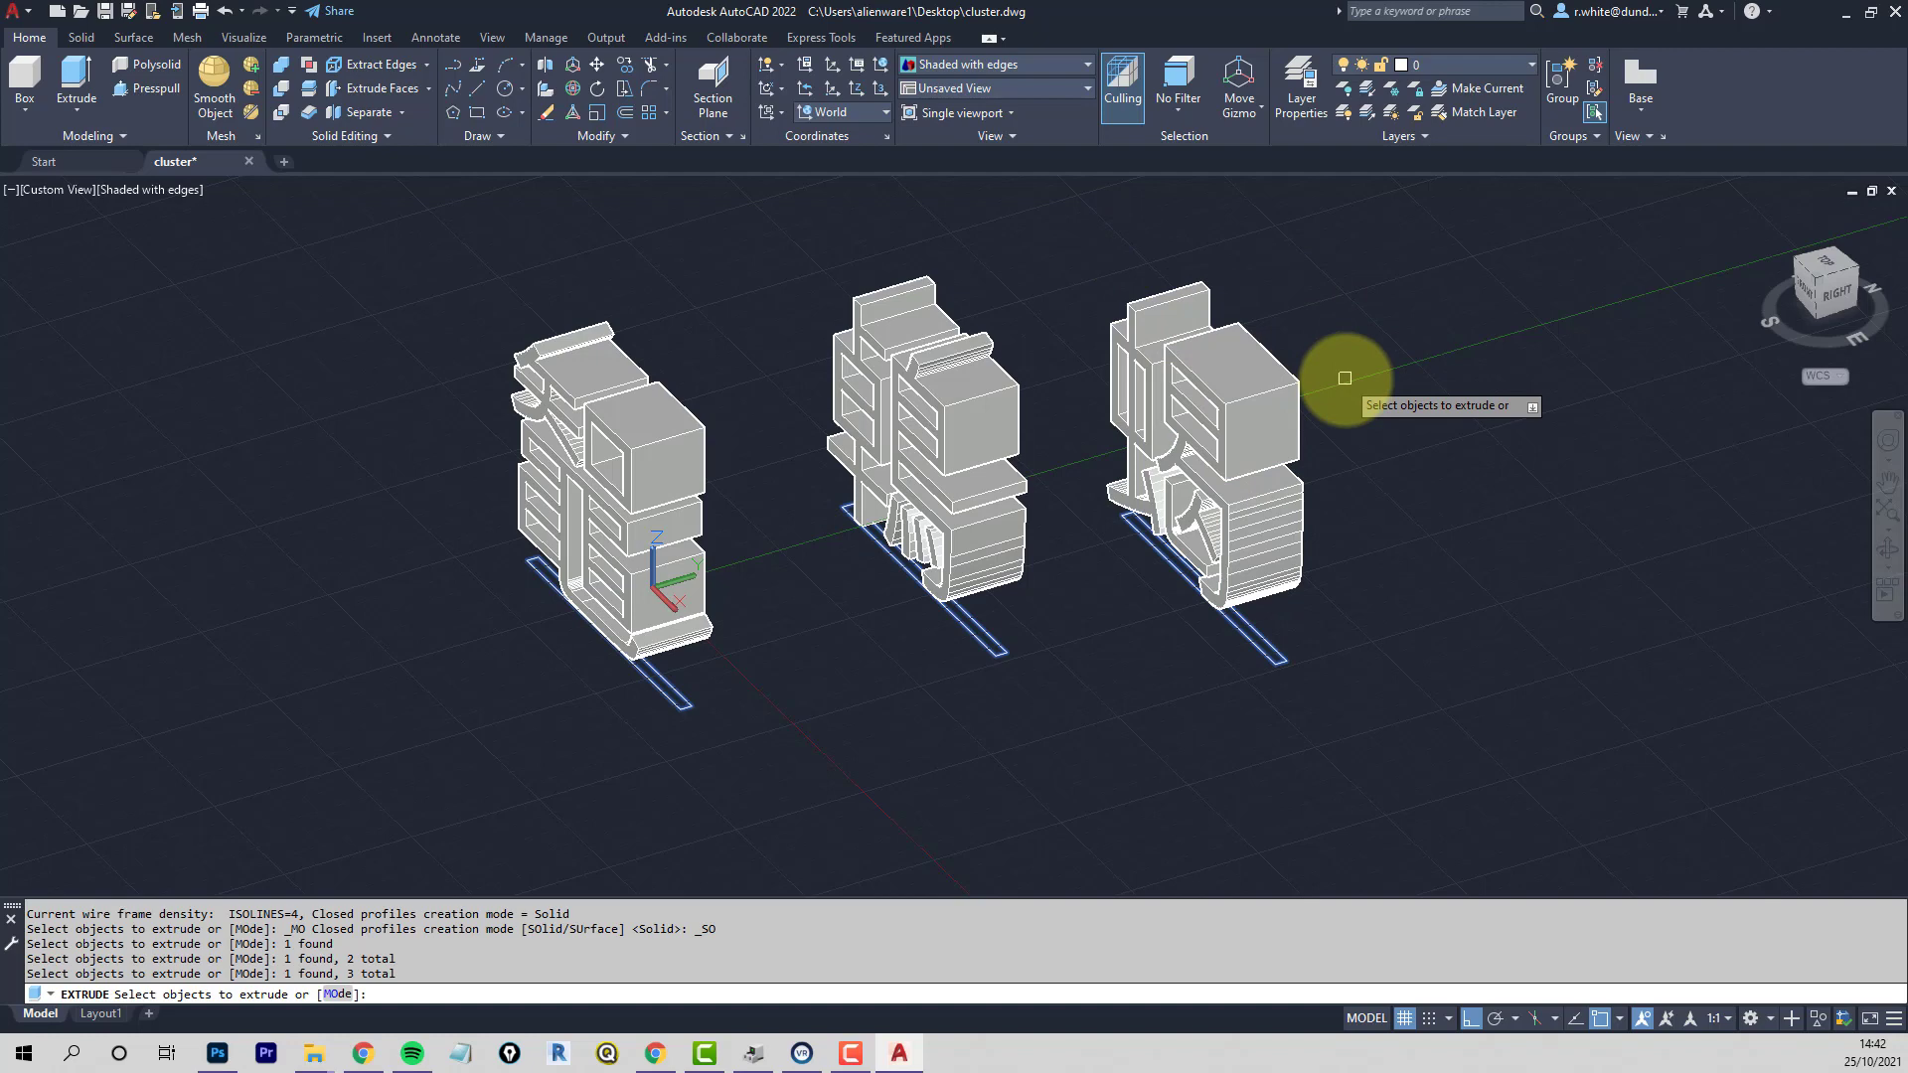
right_click(1345, 378)
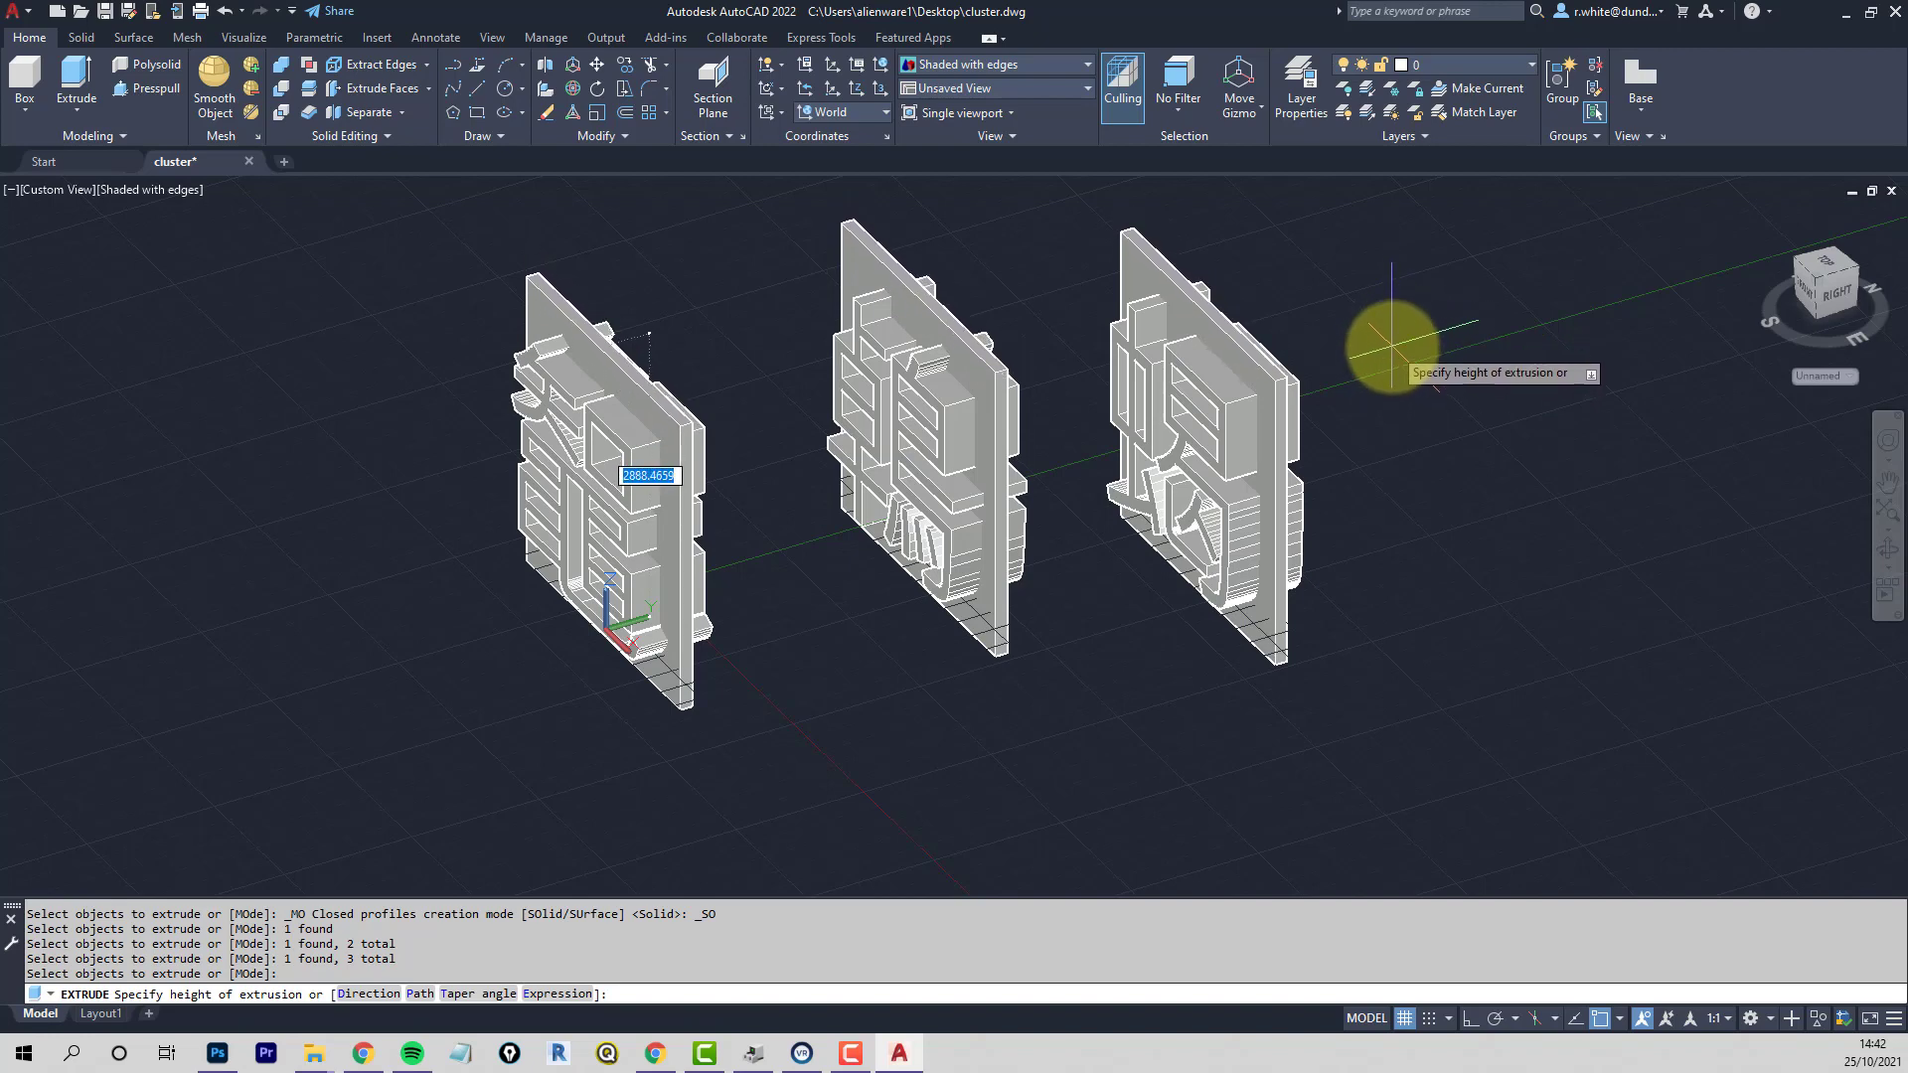
left_click(1391, 346)
middle_click_drag(716, 669, 752, 598, "shift")
scroll(747, 581, "up", 1)
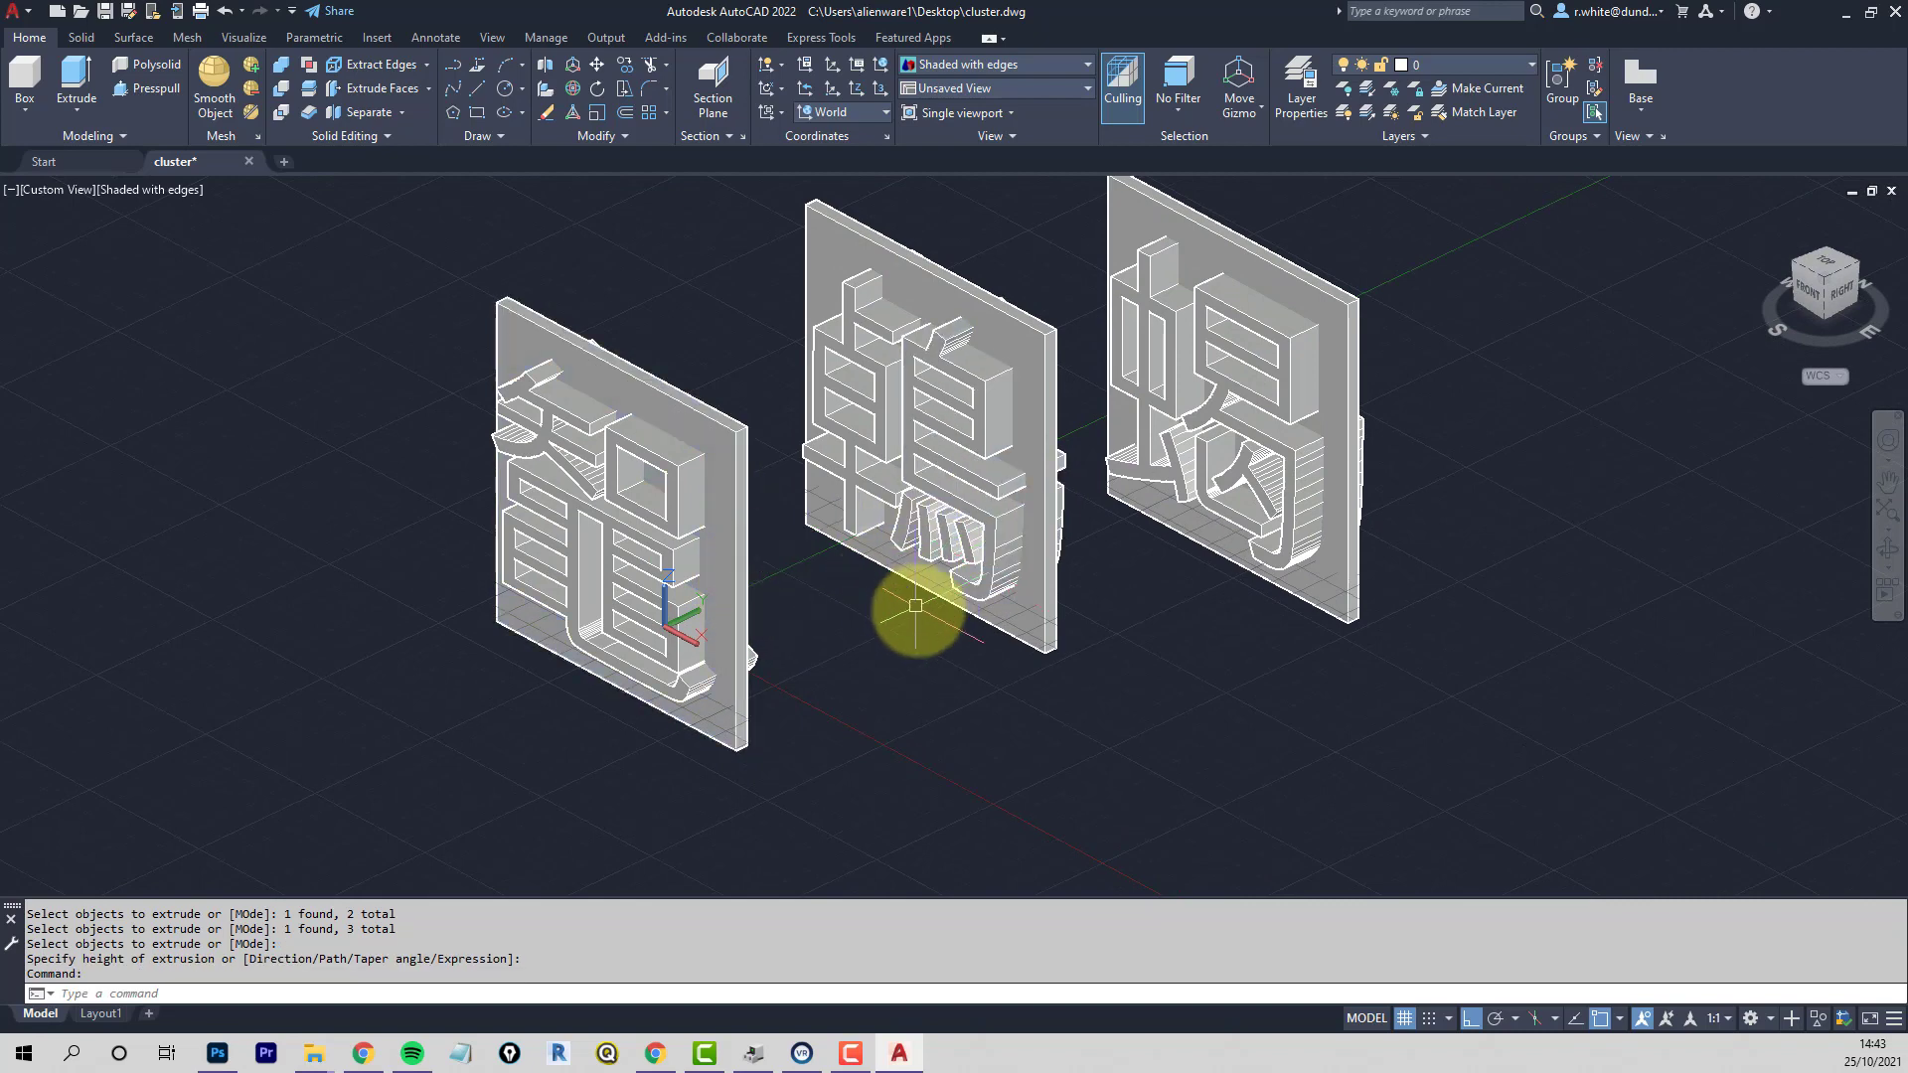
mouse_move(908, 609)
middle_mouse_down("shift")
mouse_move(921, 622)
mouse_move(944, 517)
mouse_move(896, 625)
mouse_move(903, 609)
mouse_move(874, 609)
middle_mouse_up("shift")
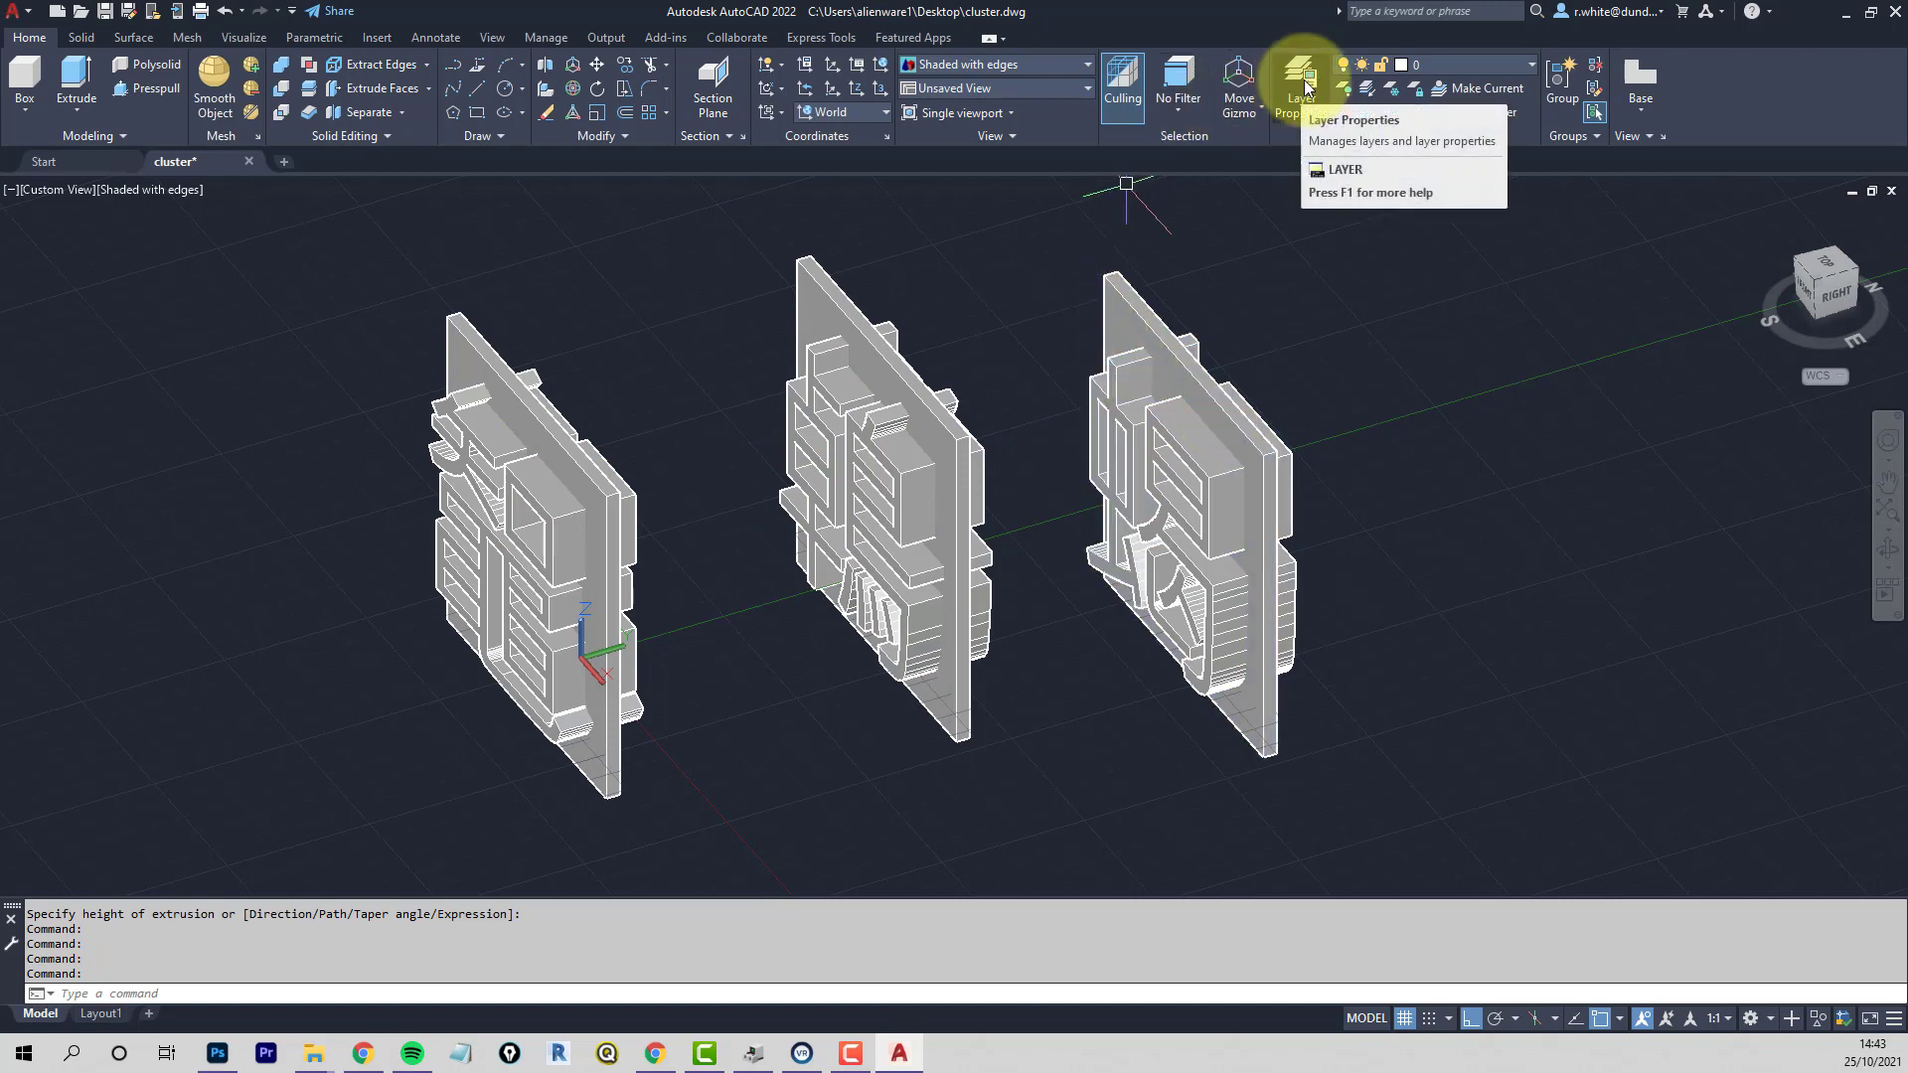
Add five new layers in the Layer Properties Manager
left_click(1303, 87)
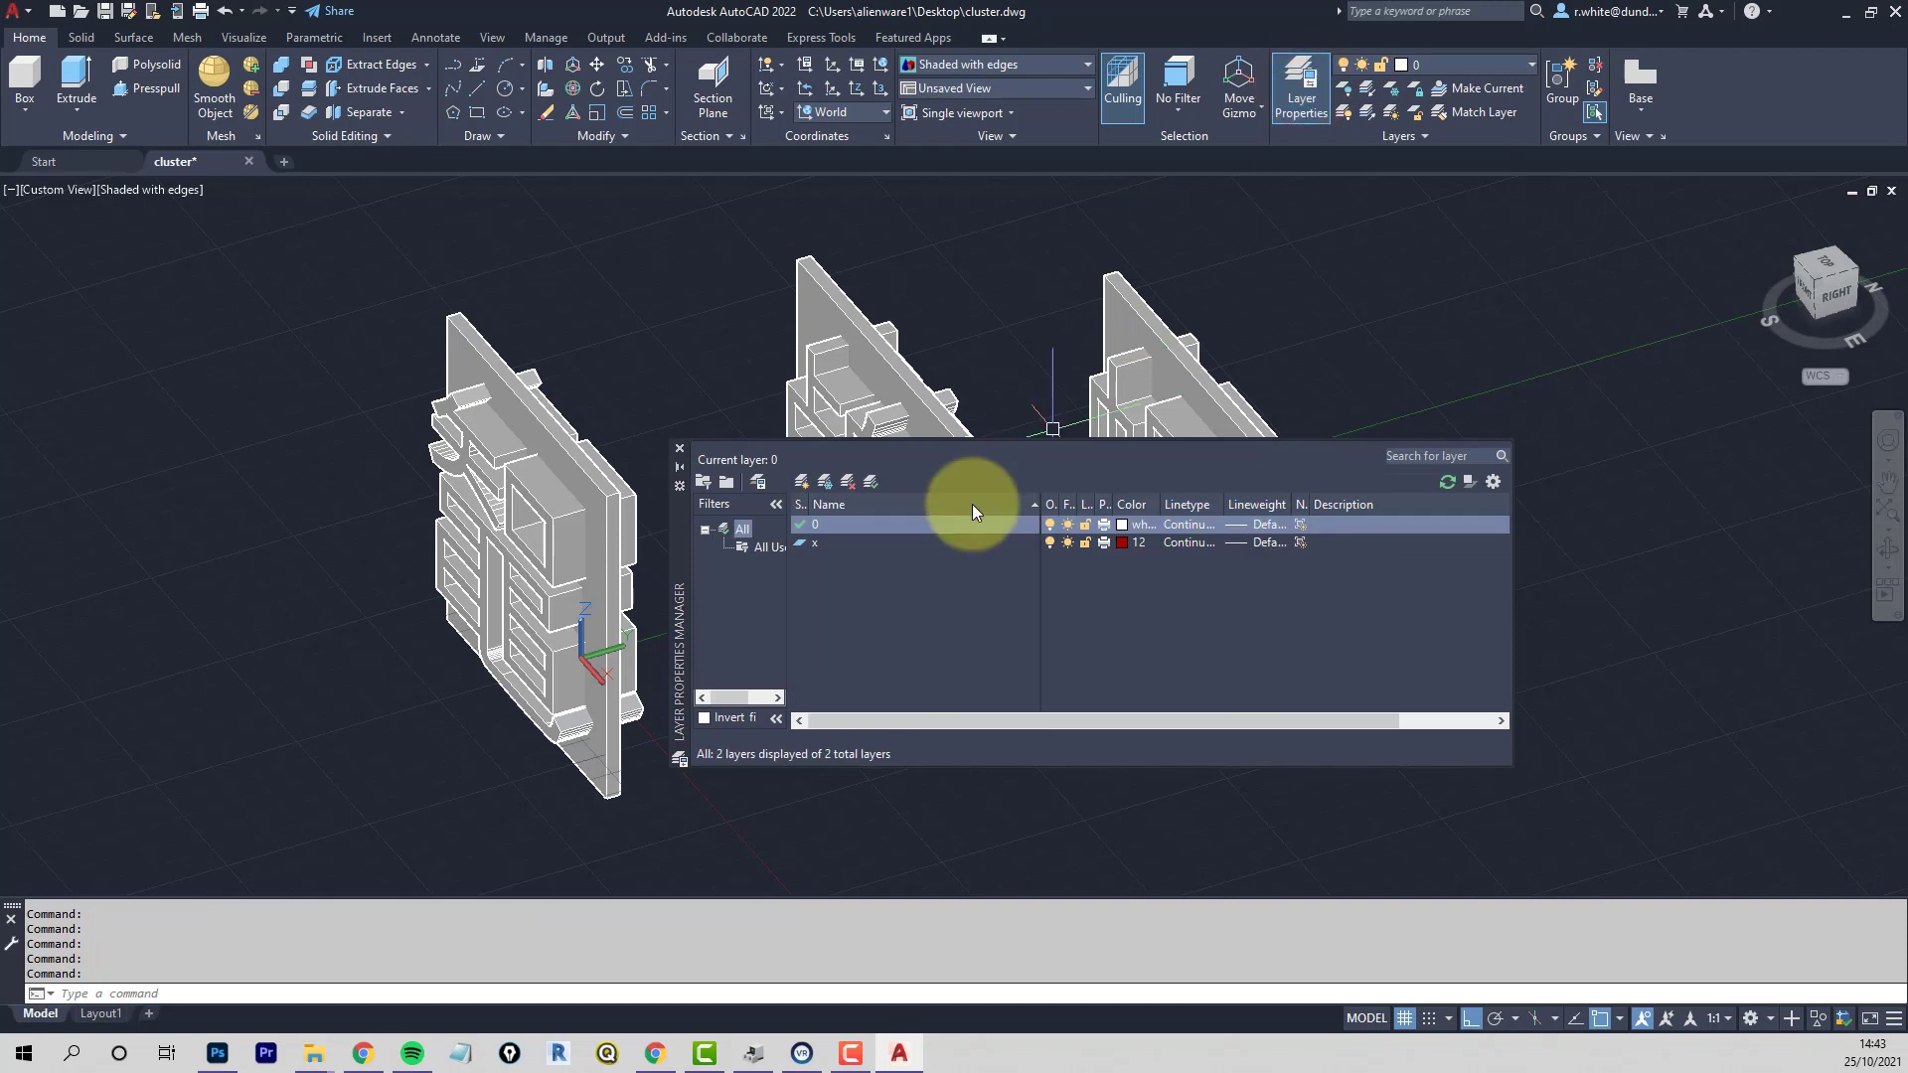
left_click(820, 542)
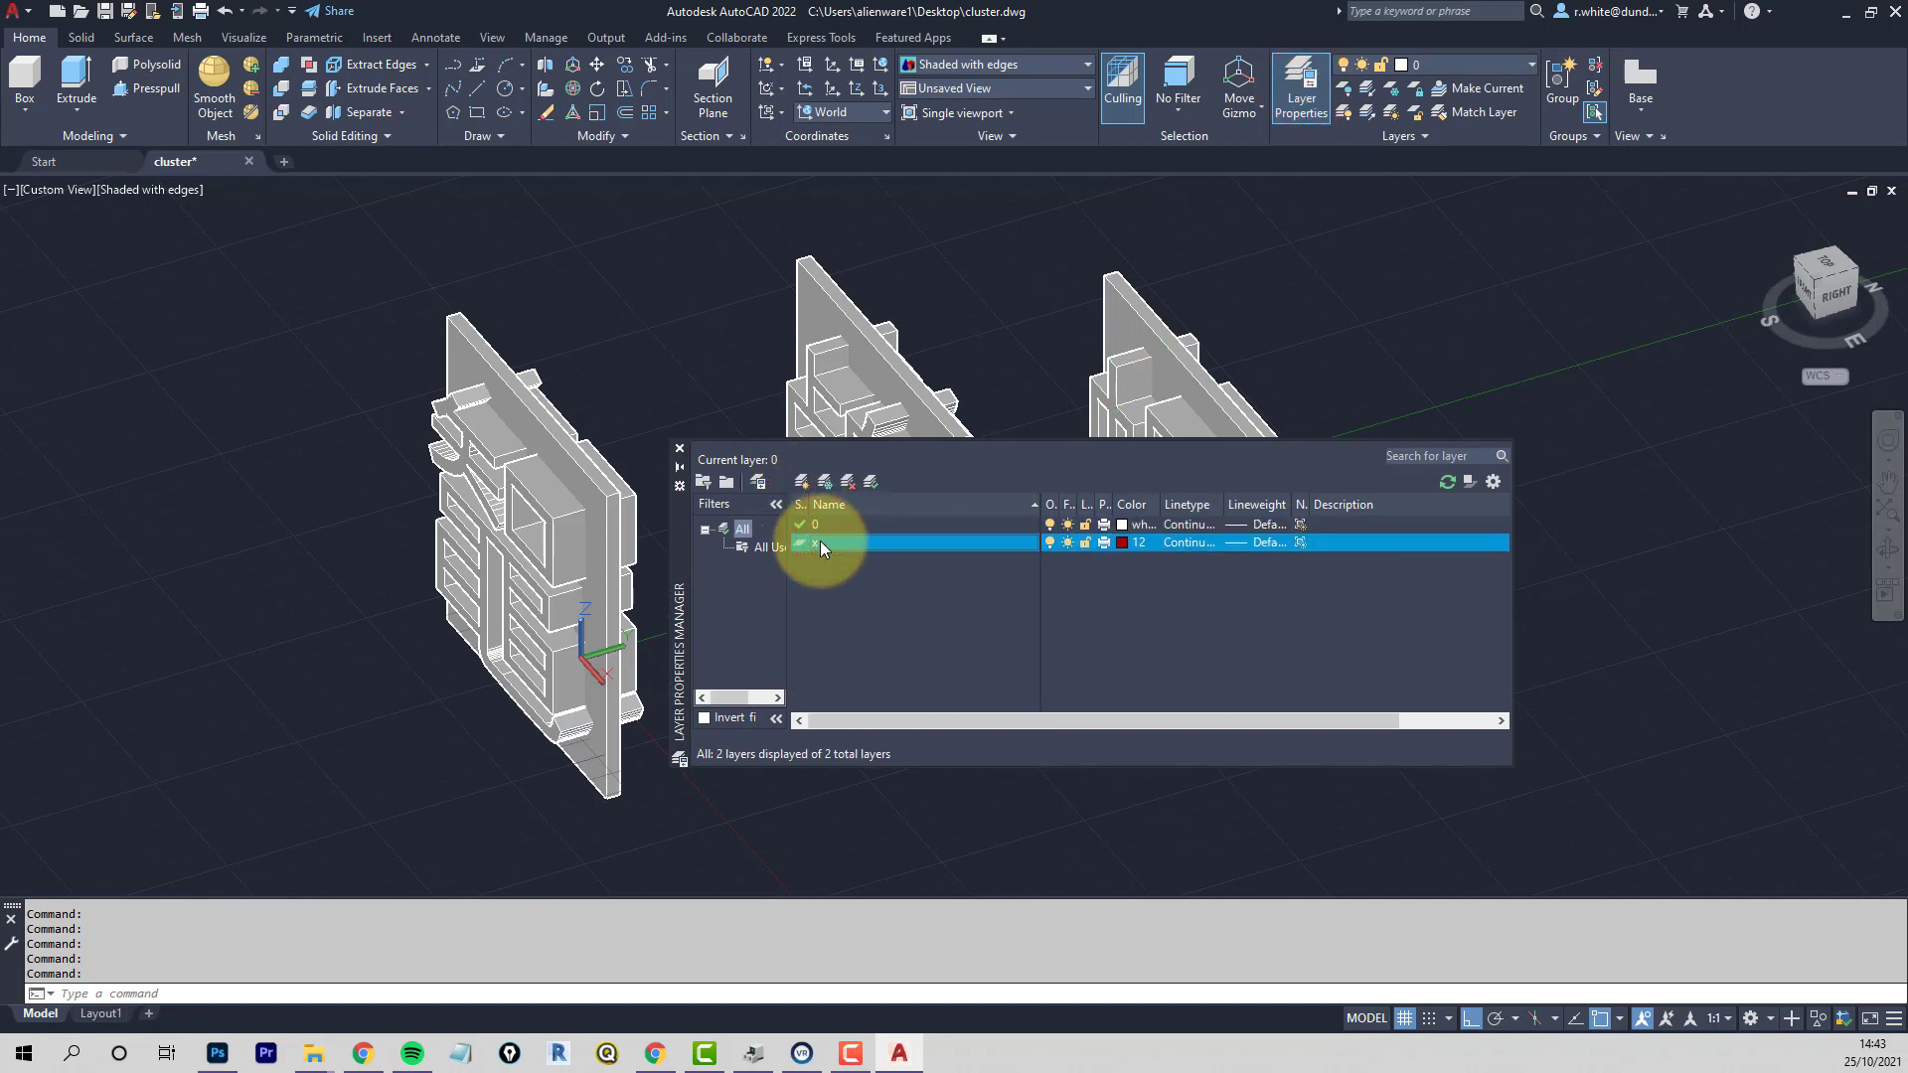
left_click(800, 482)
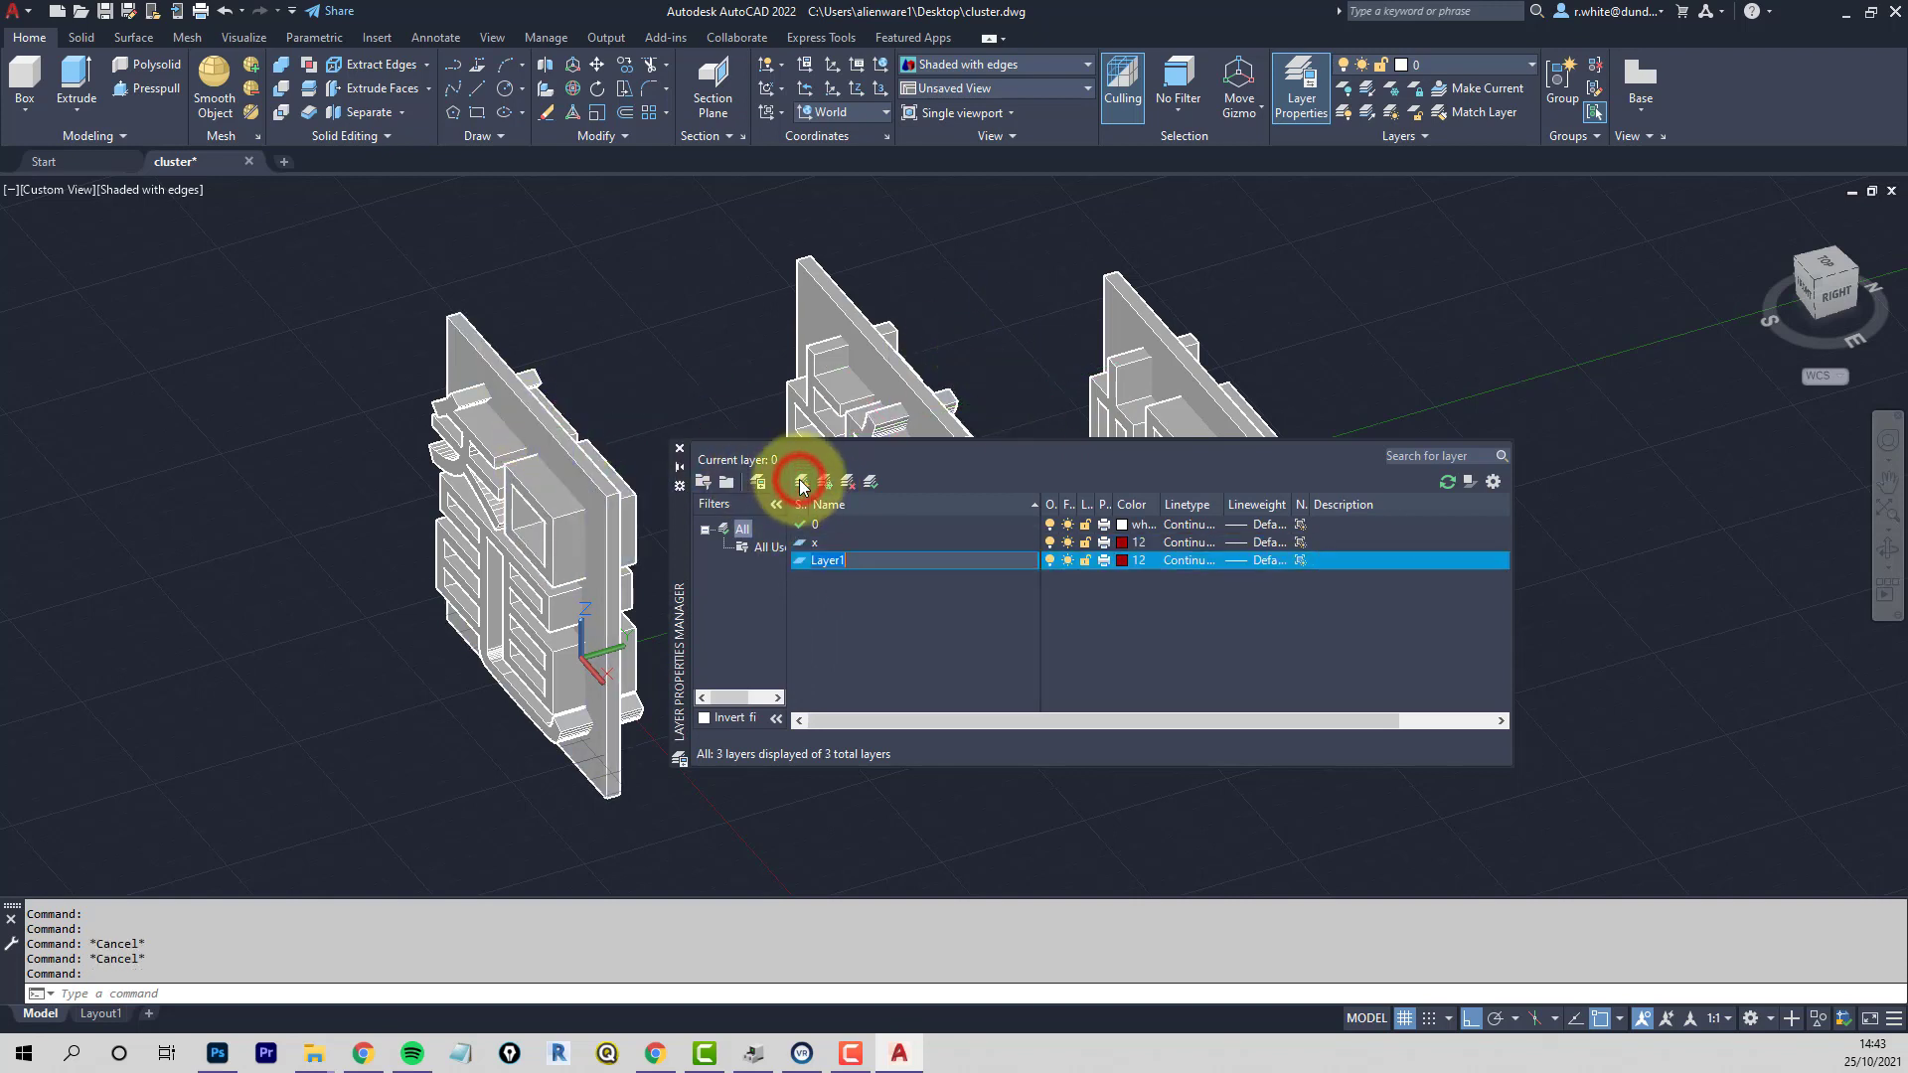
left_click(800, 482)
left_click(800, 482)
left_click(800, 482)
left_click(800, 482)
key("Return")
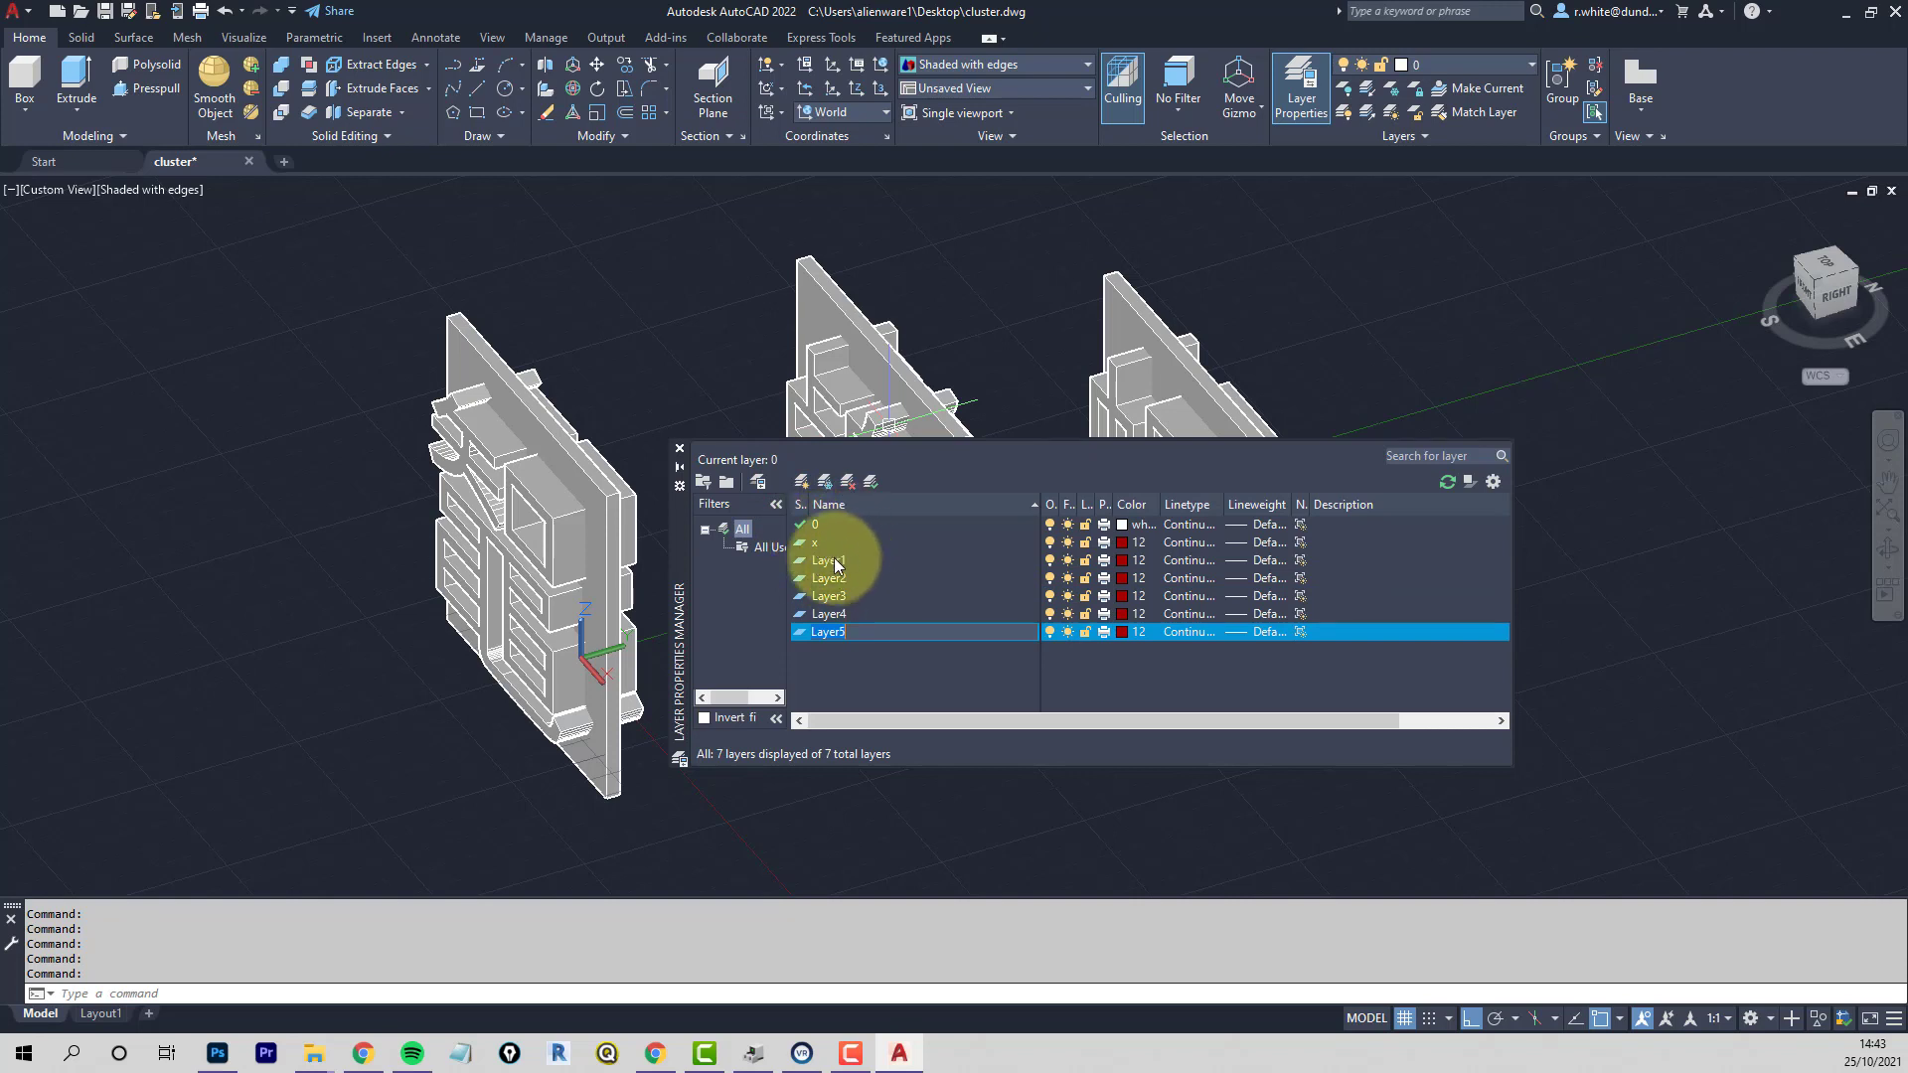
Rename Layer1, Layer2 and Layer3 to S1, S2 and S3
left_click(833, 562)
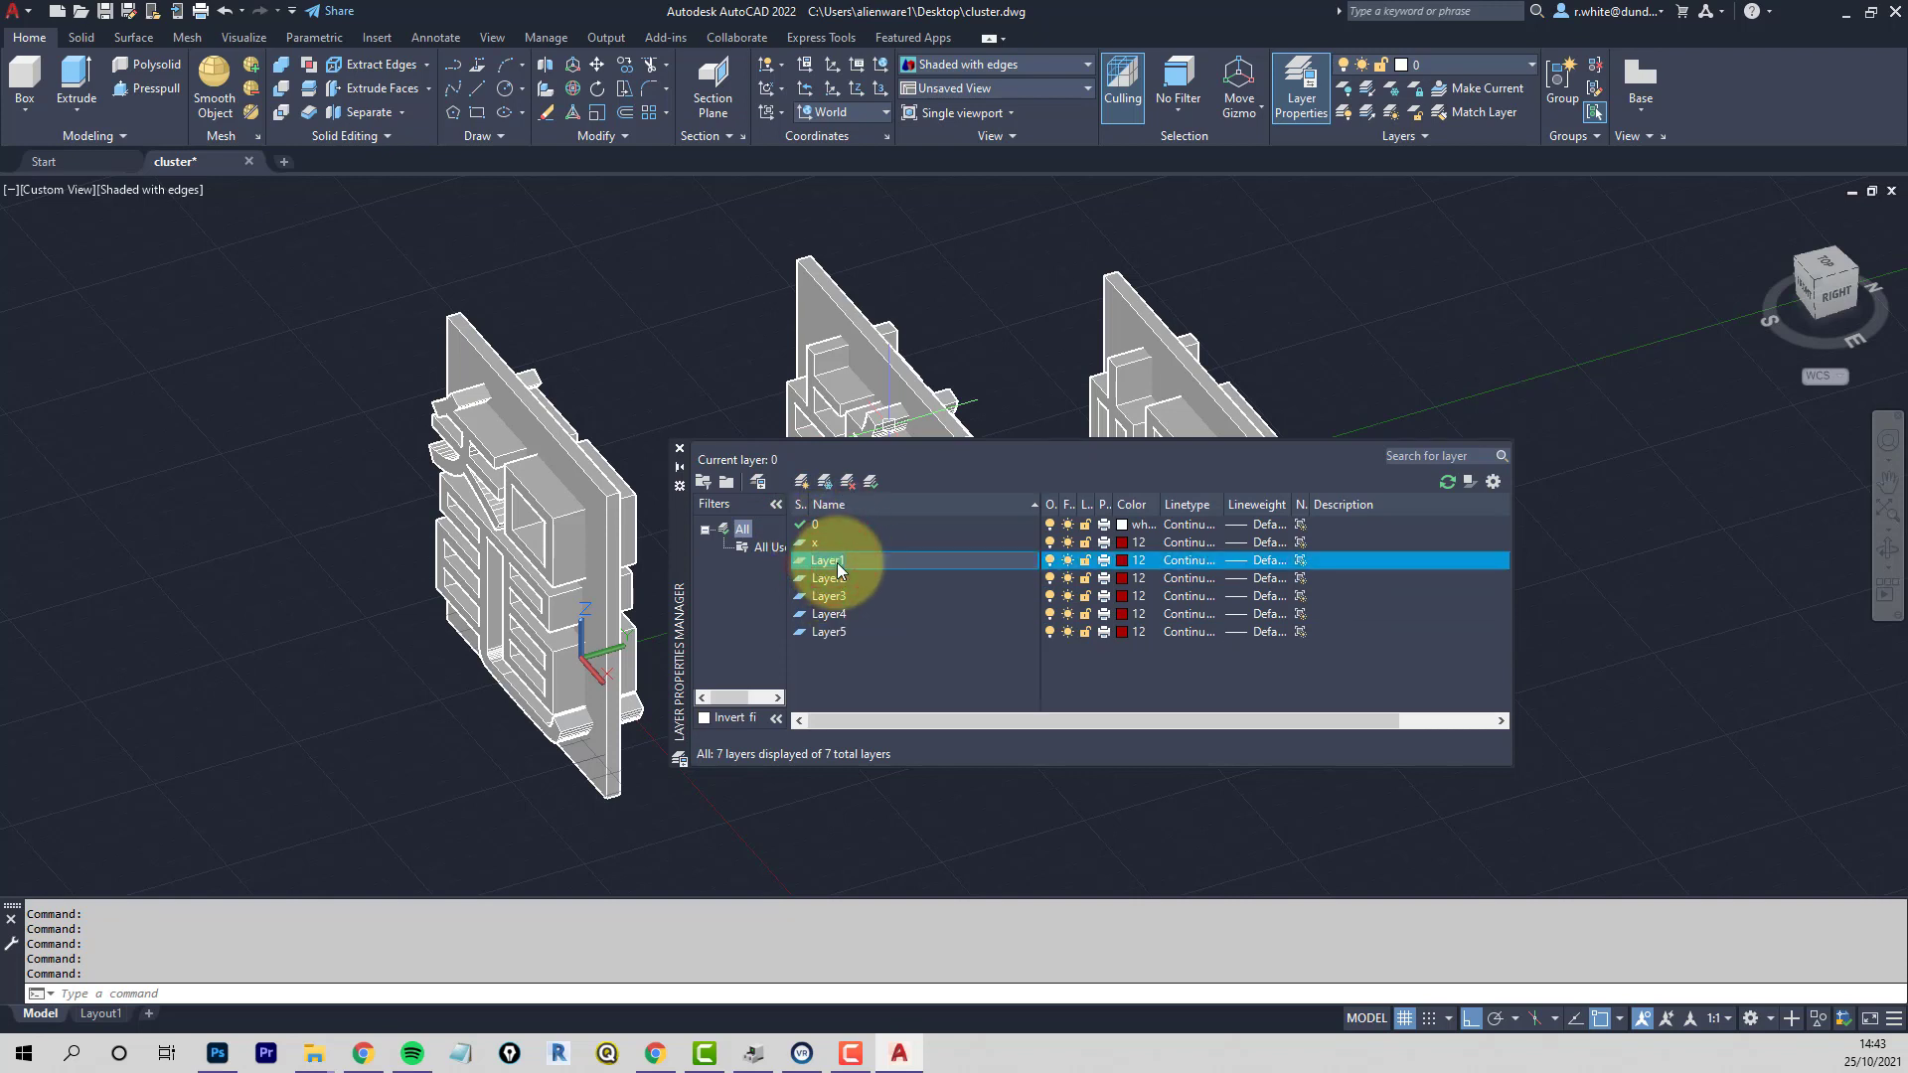
left_click(837, 561)
left_click(823, 579)
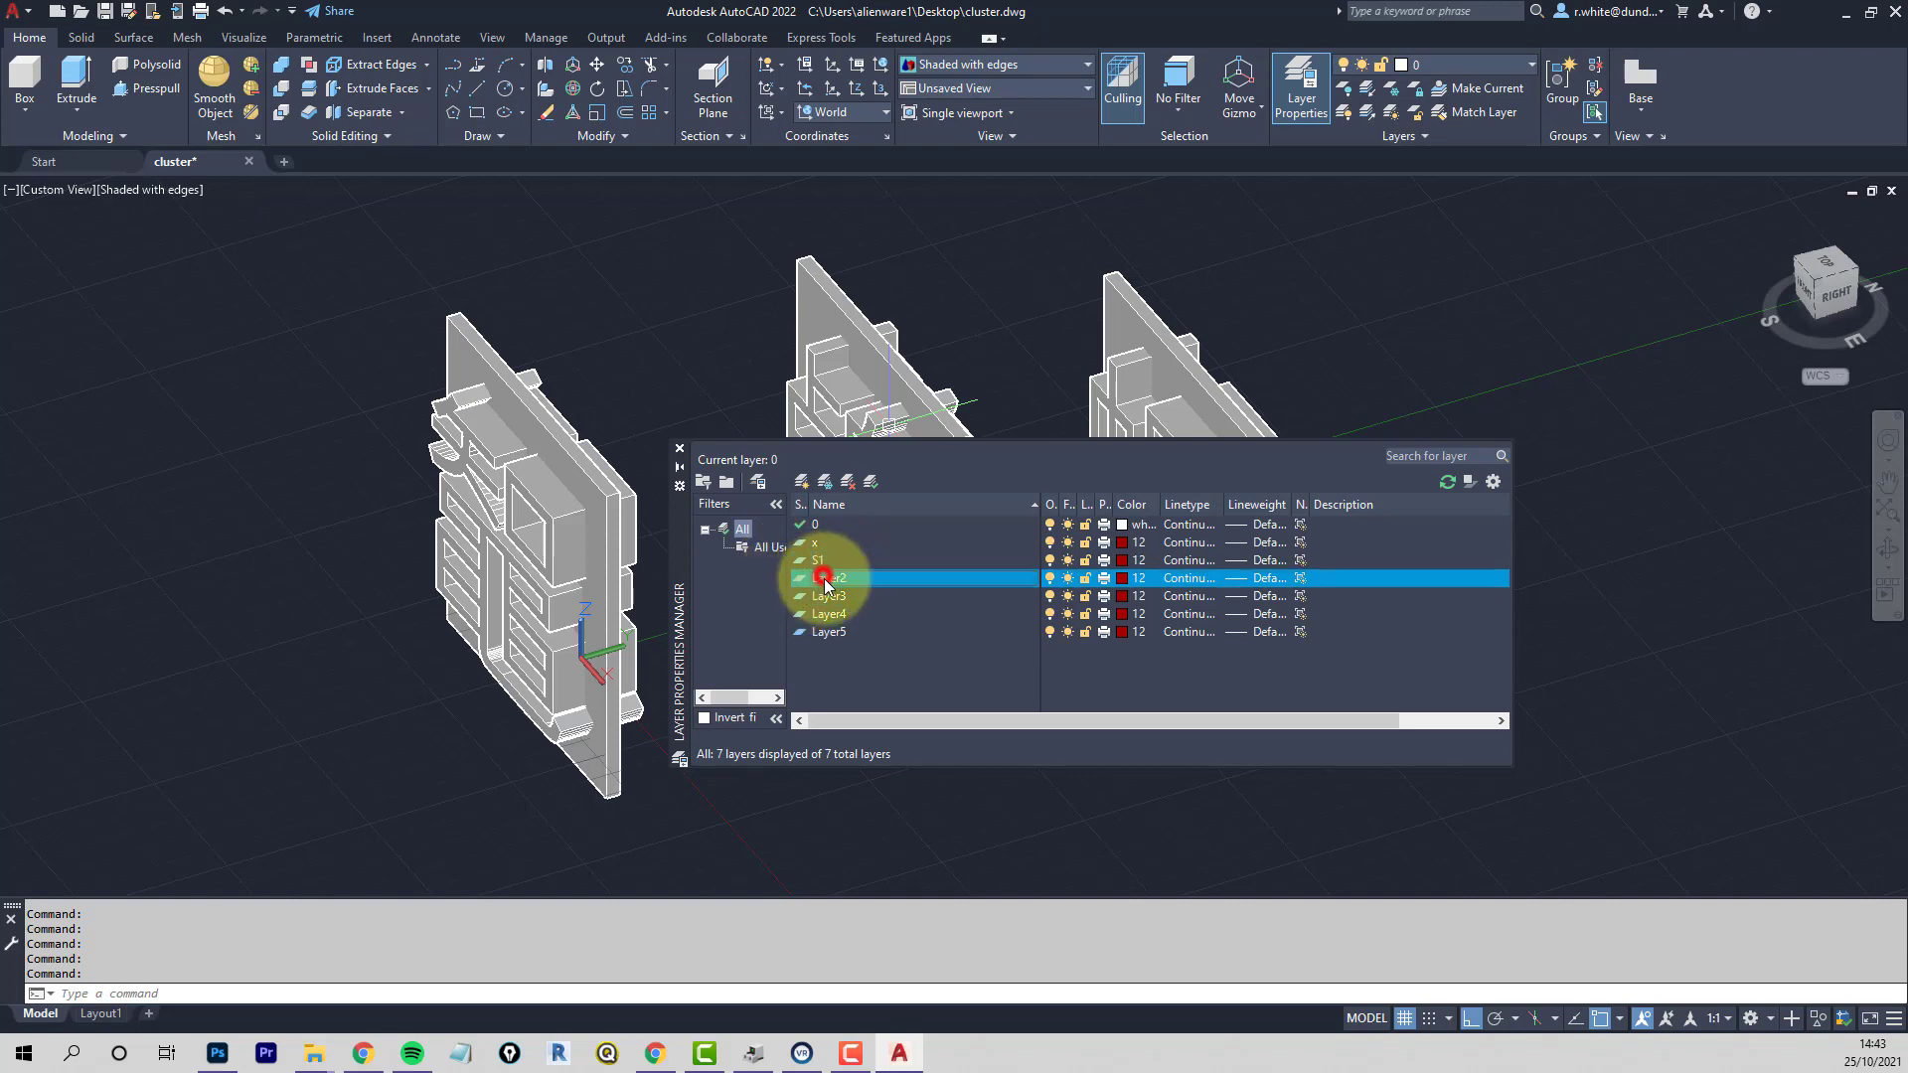
left_click(841, 578)
type("S2")
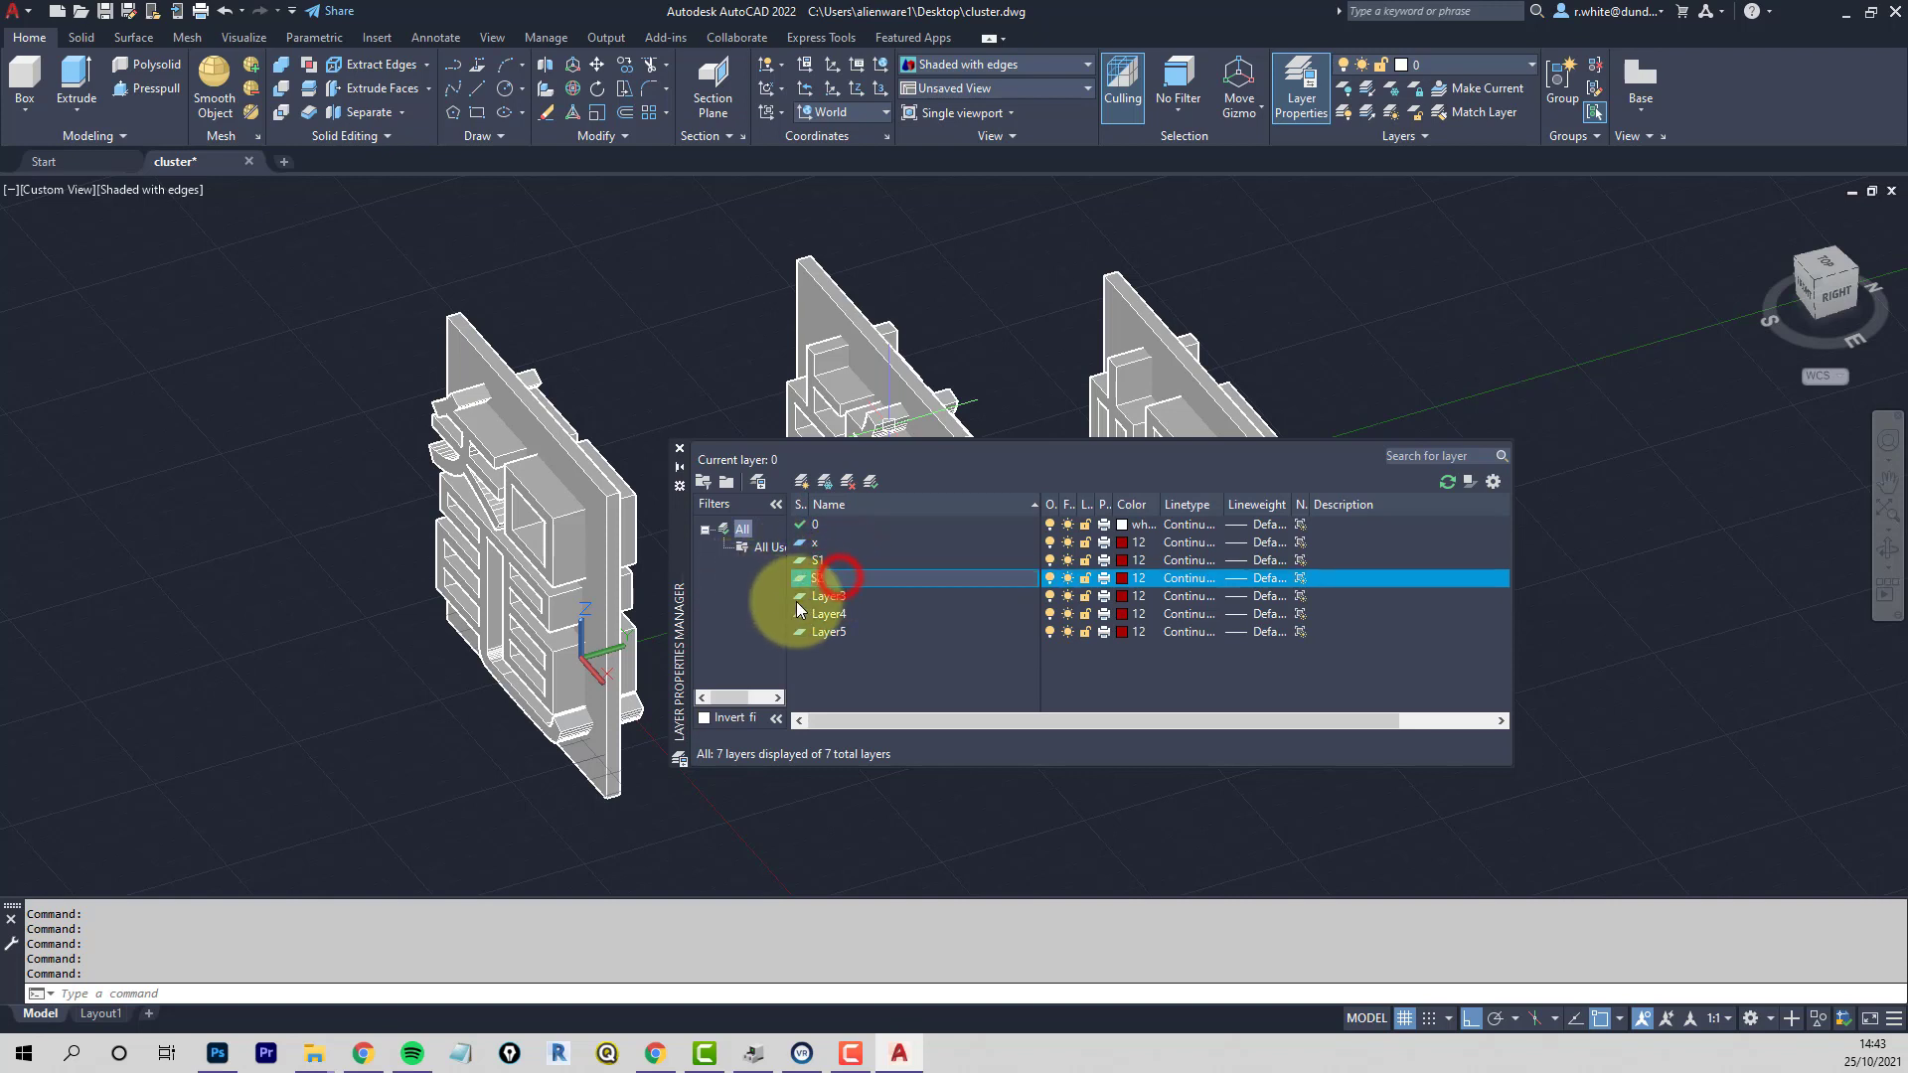
left_click(833, 600)
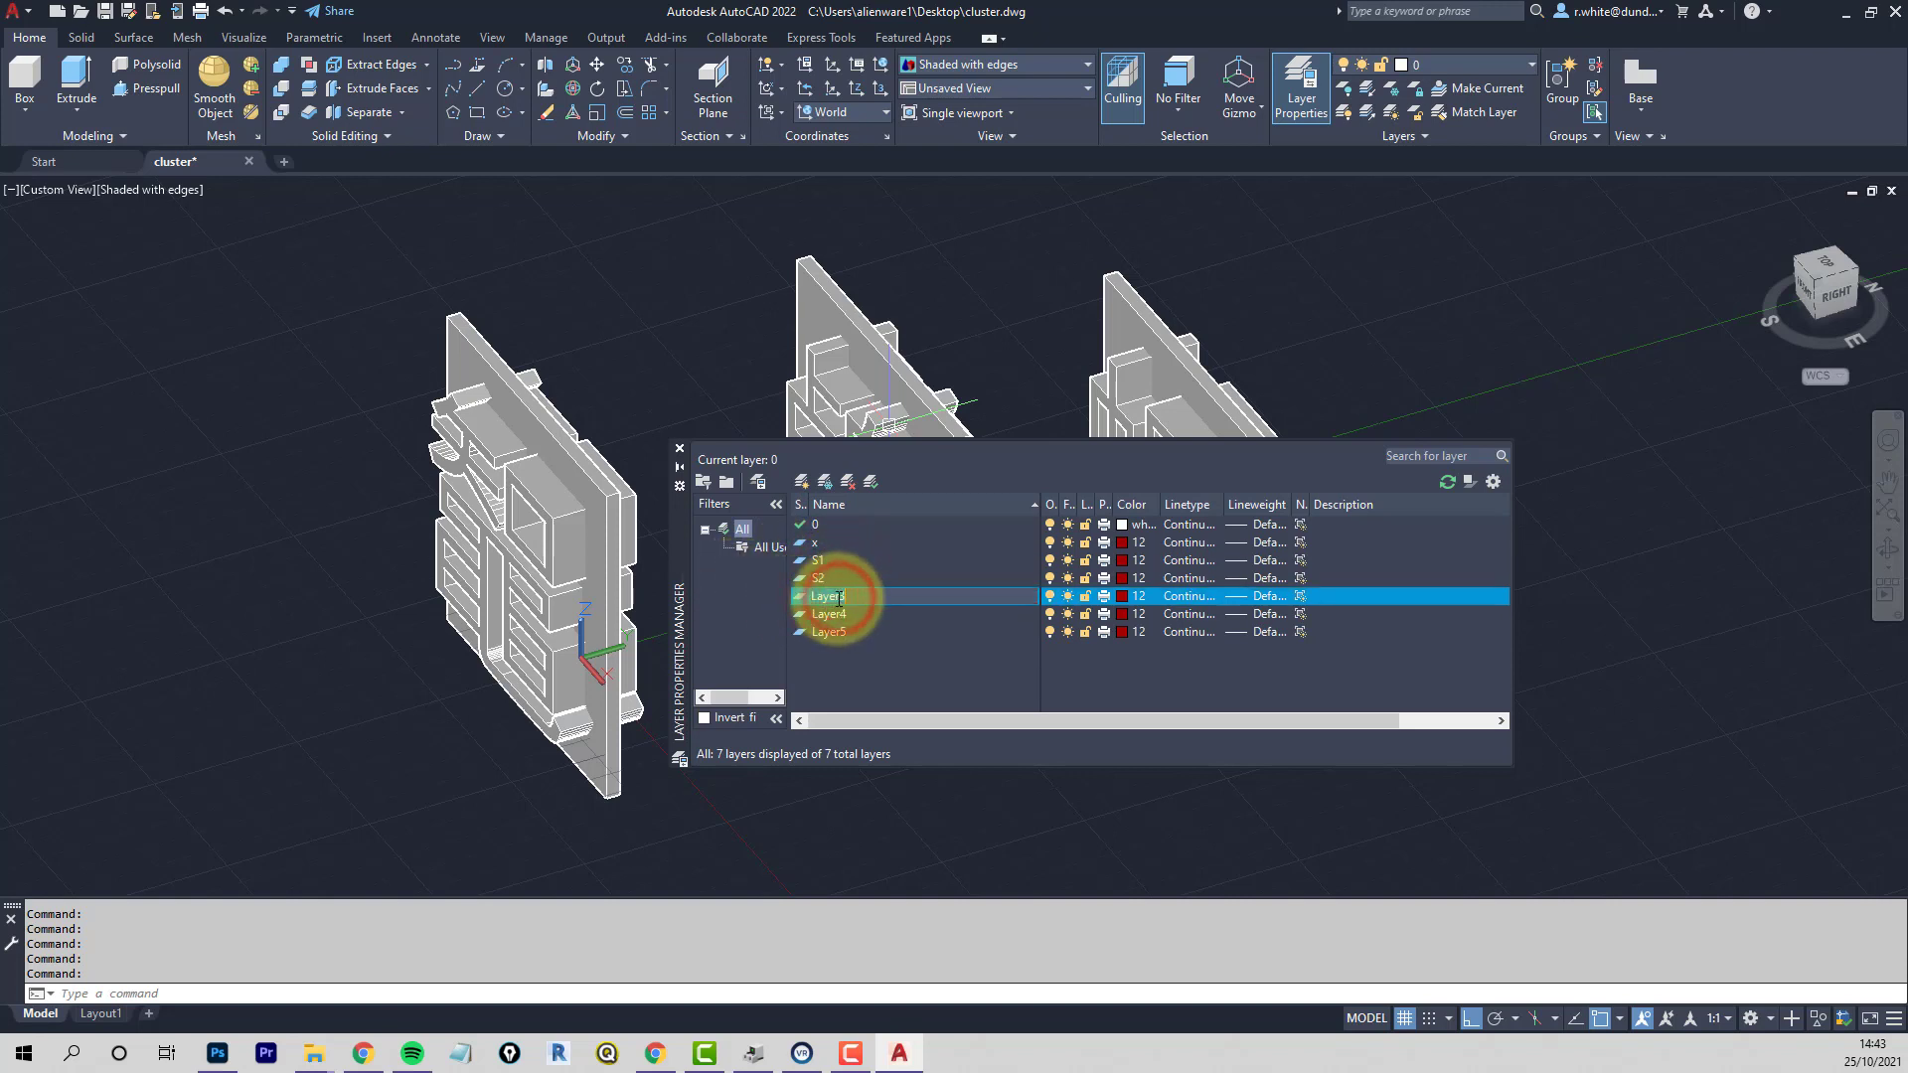
type("S3")
left_click(827, 613)
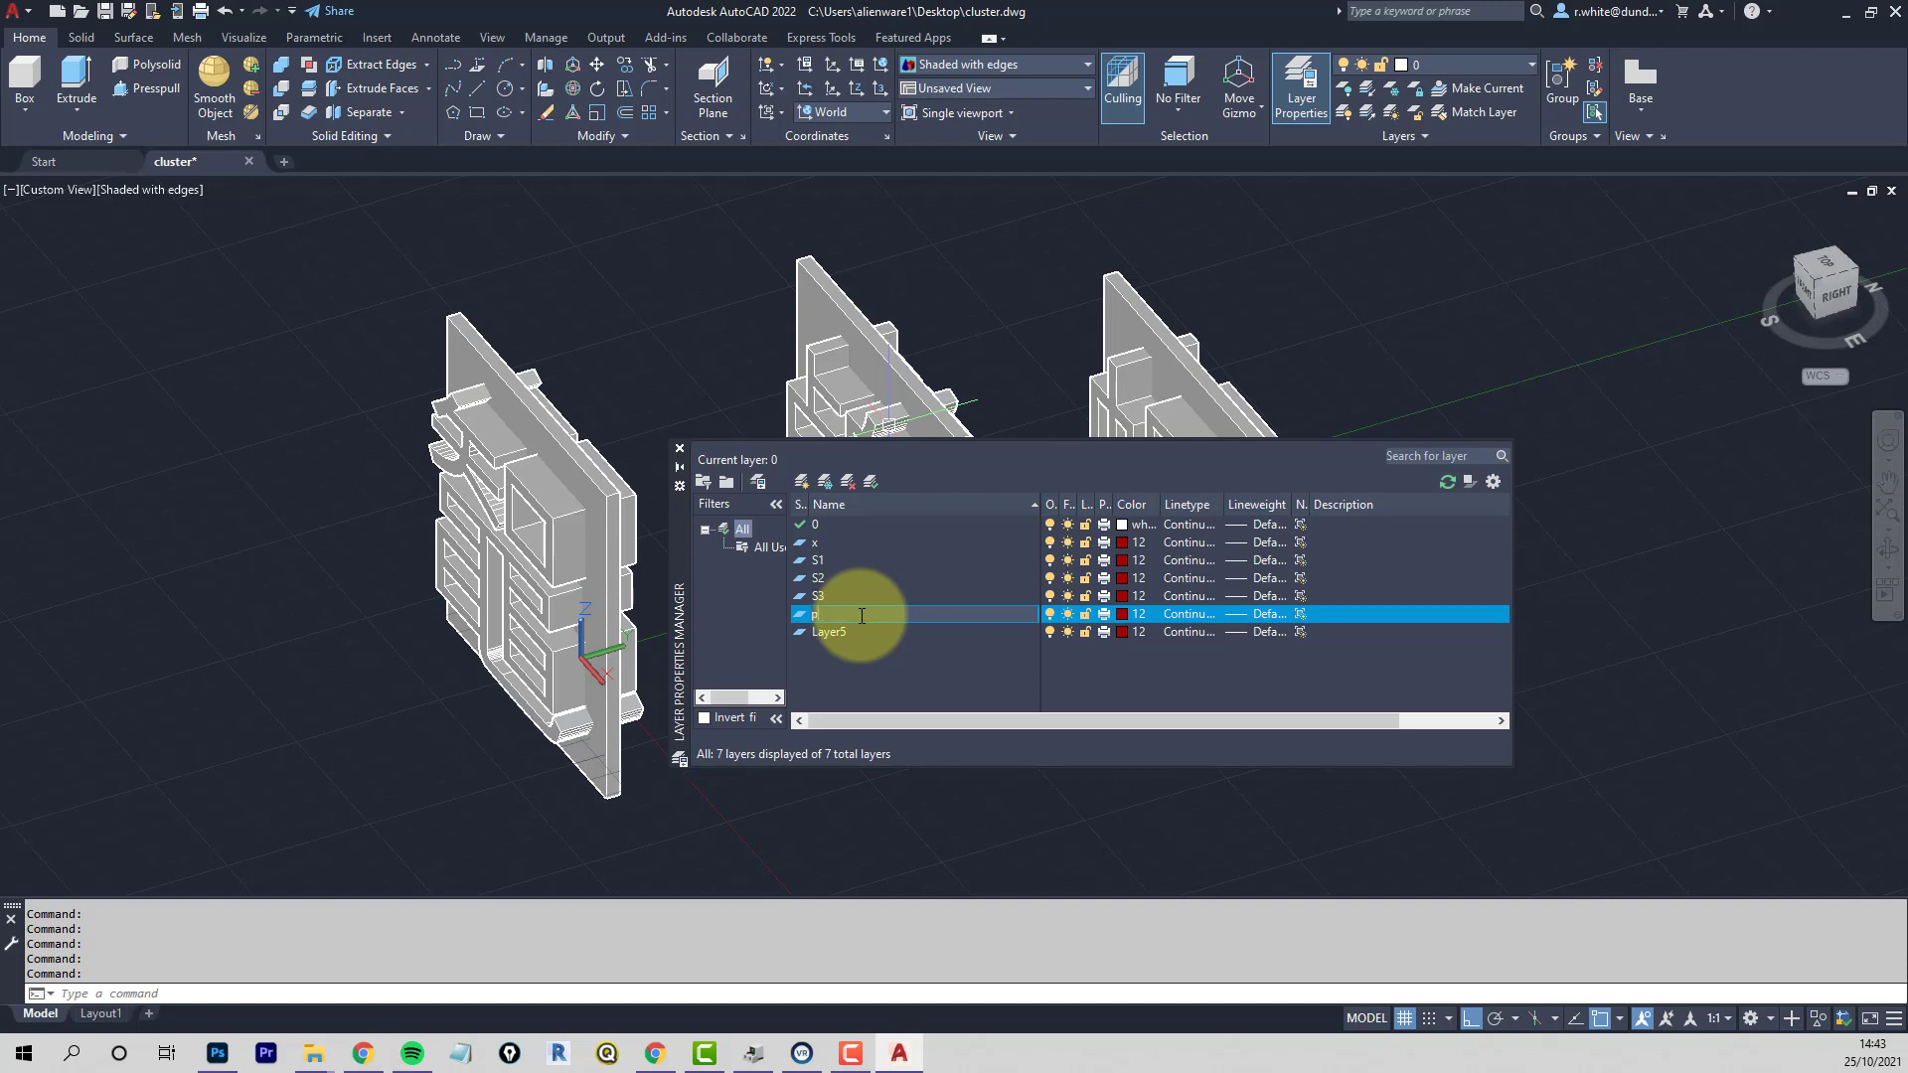
Rename Layer5 to P2 and layer x to P3, then sort layers by name
double_click(837, 632)
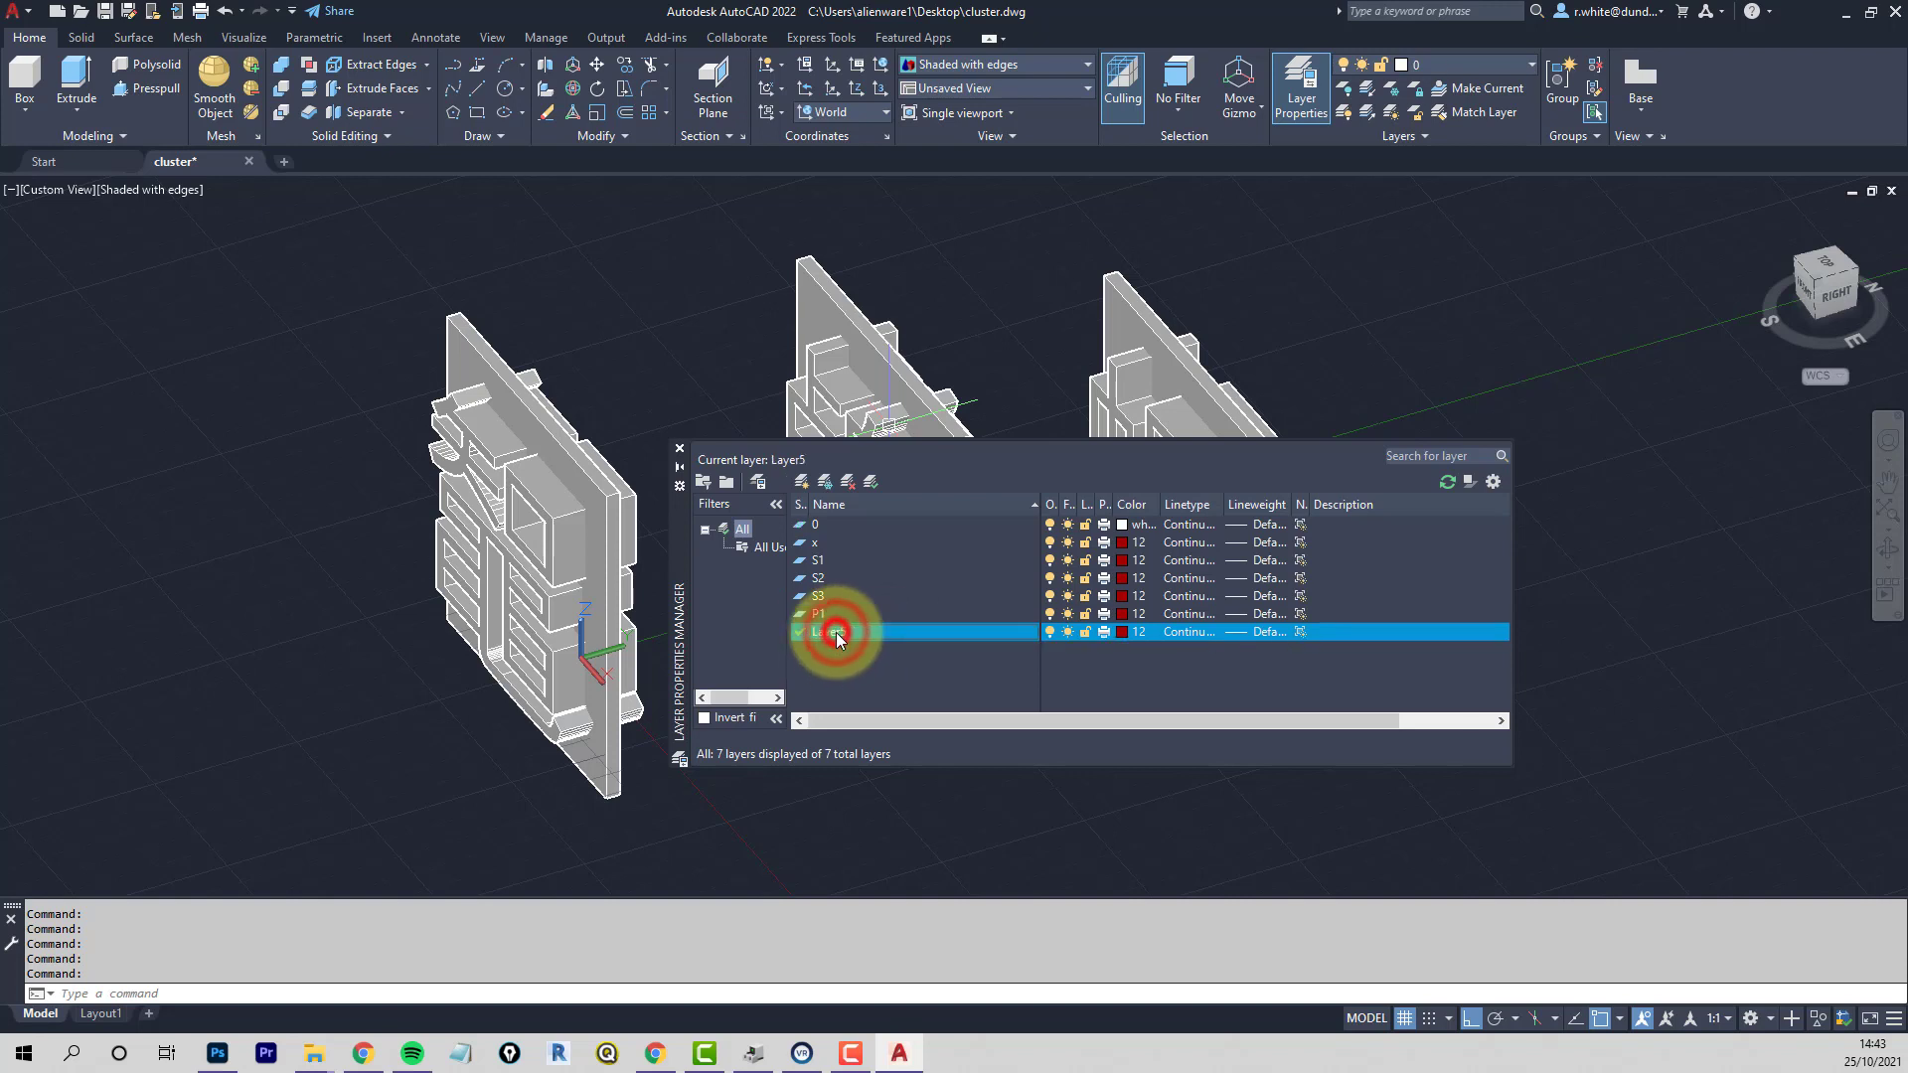
left_click(837, 632)
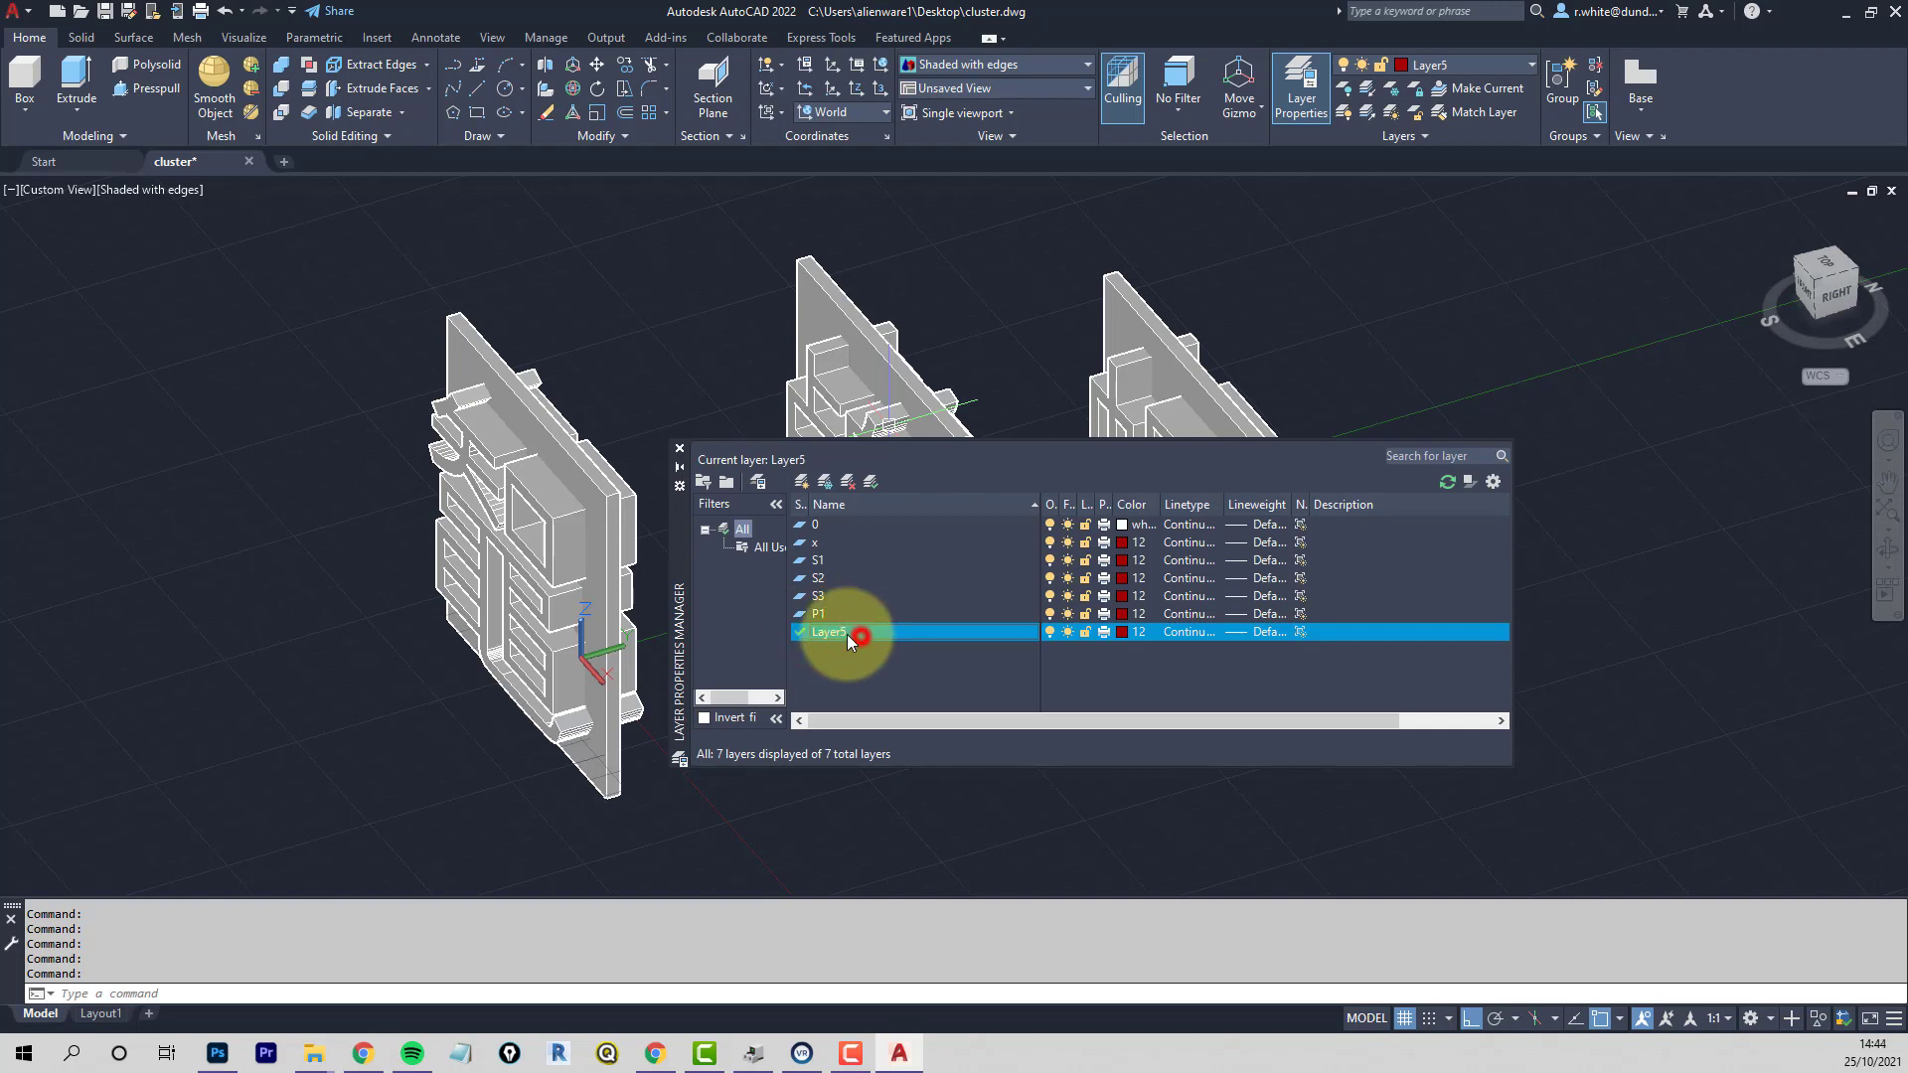
type("P")
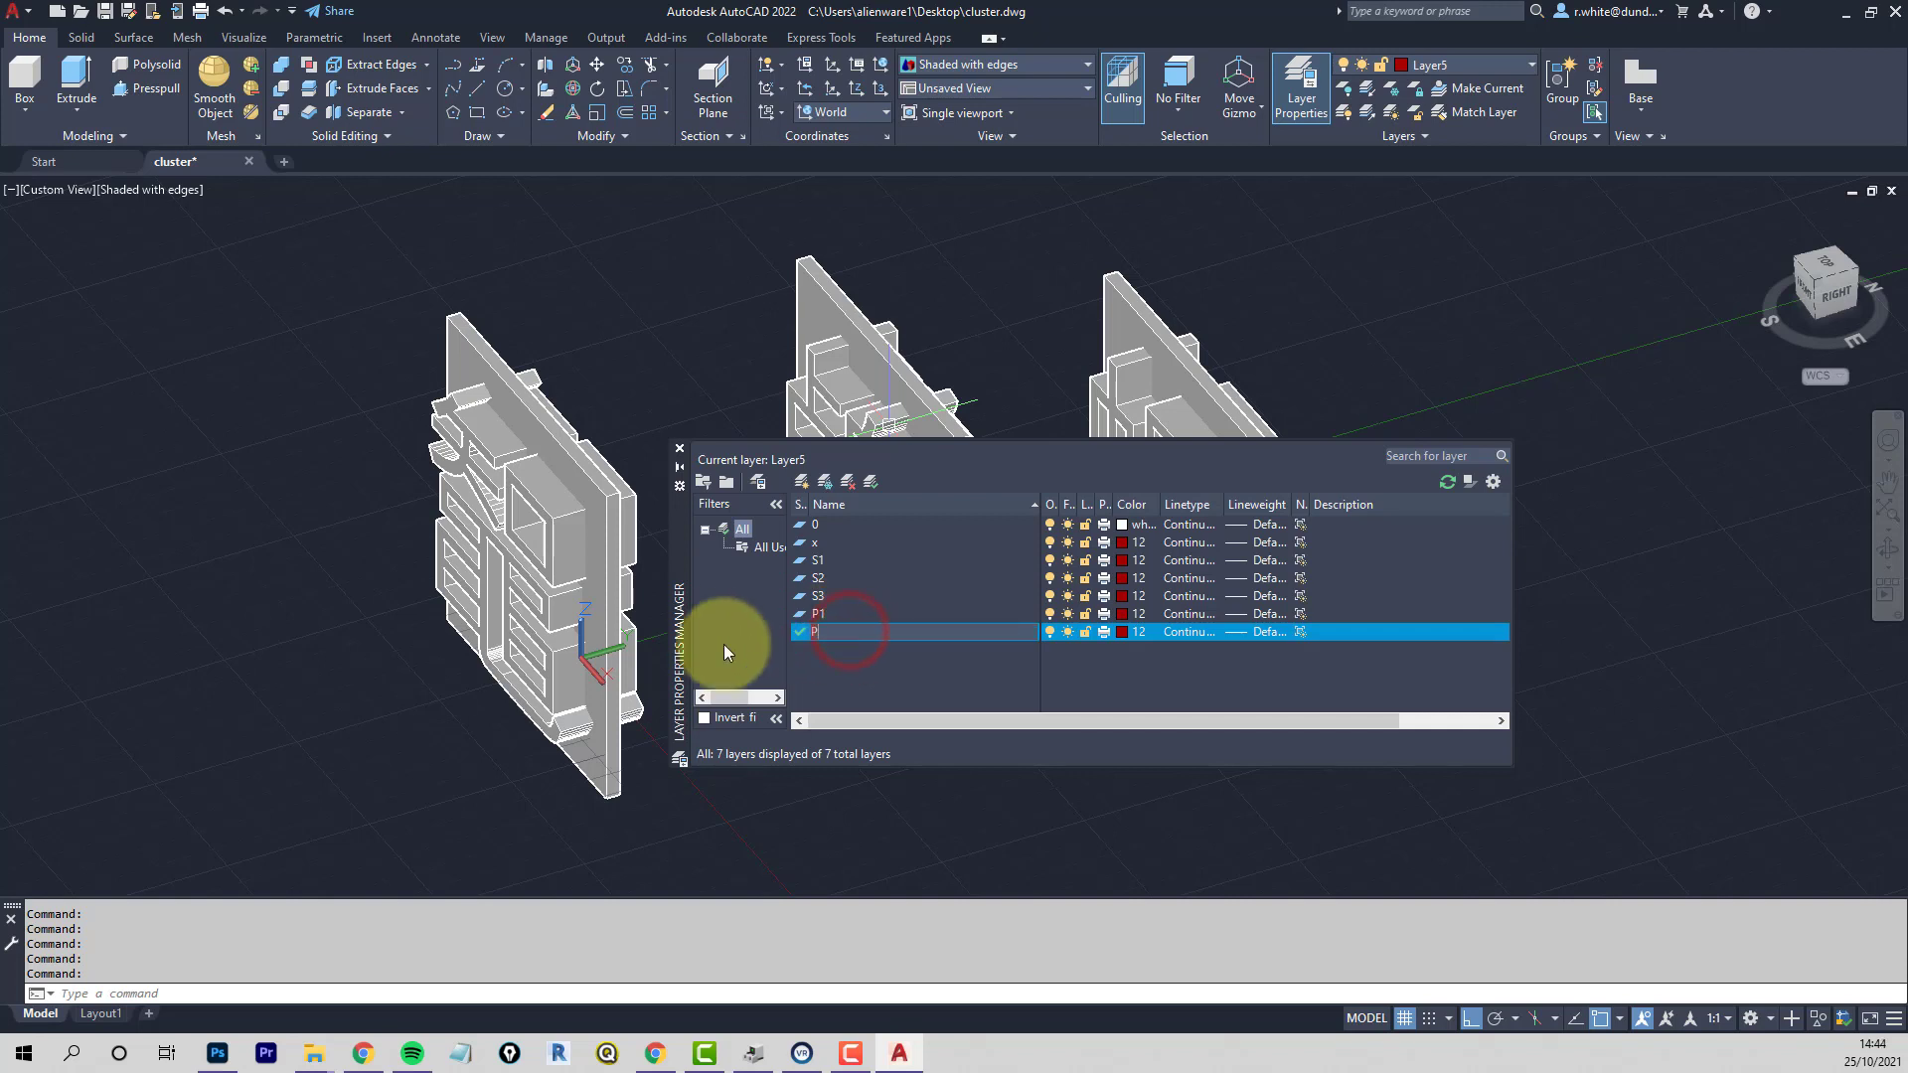
type("2")
key("Return")
left_click(816, 544)
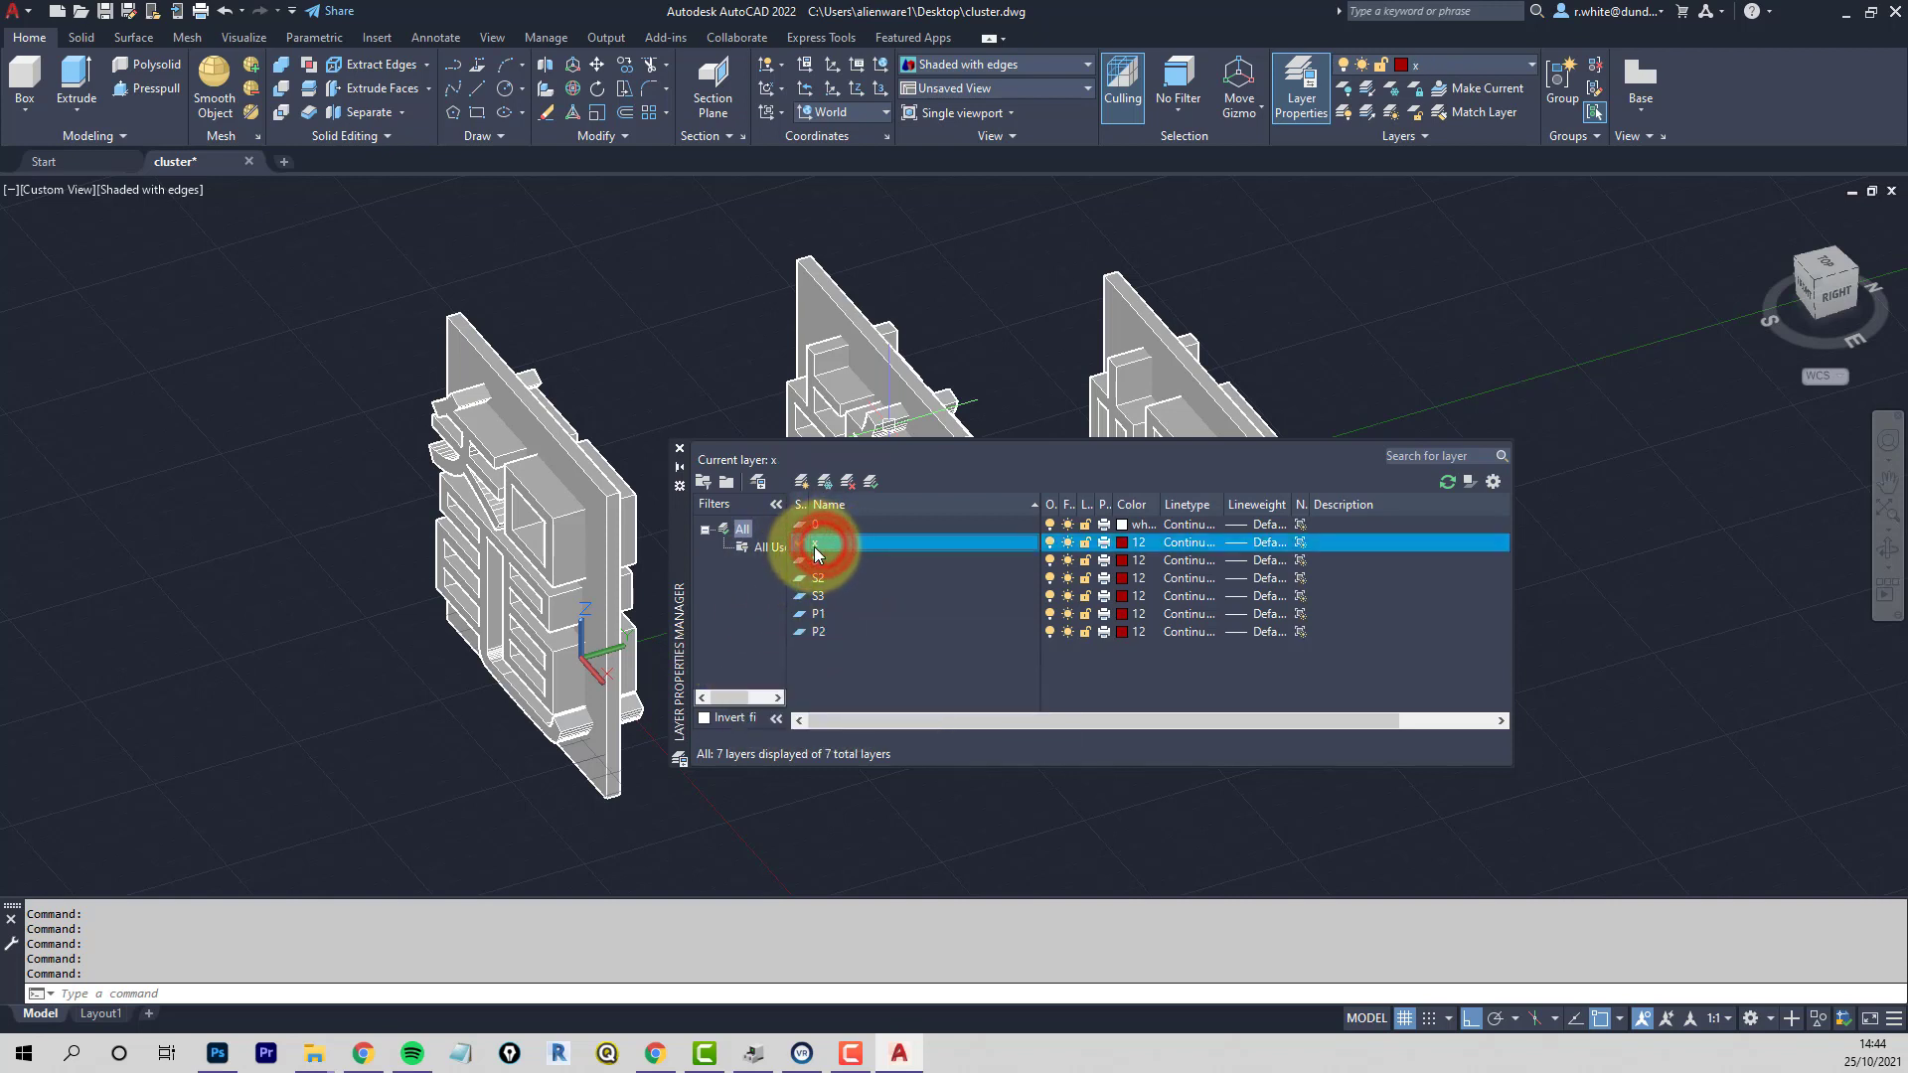
left_click(823, 545)
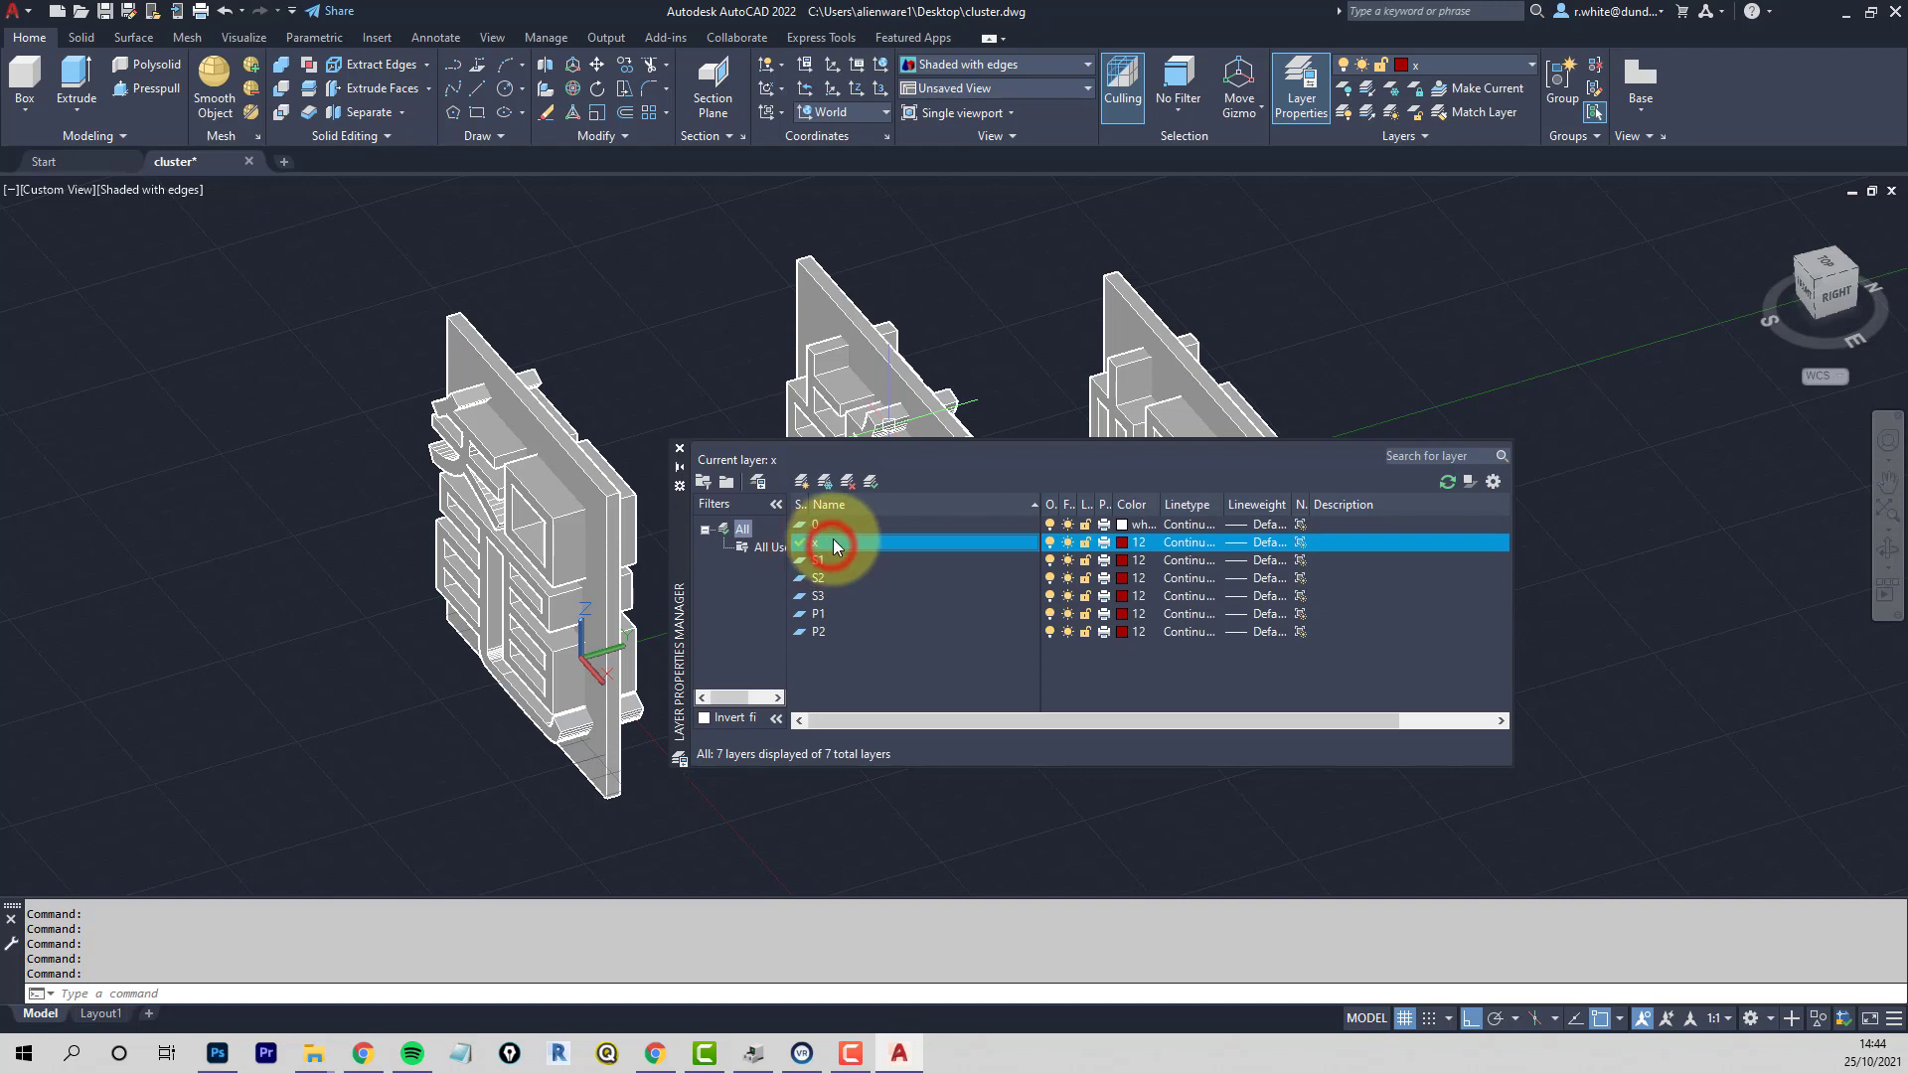
type("P3")
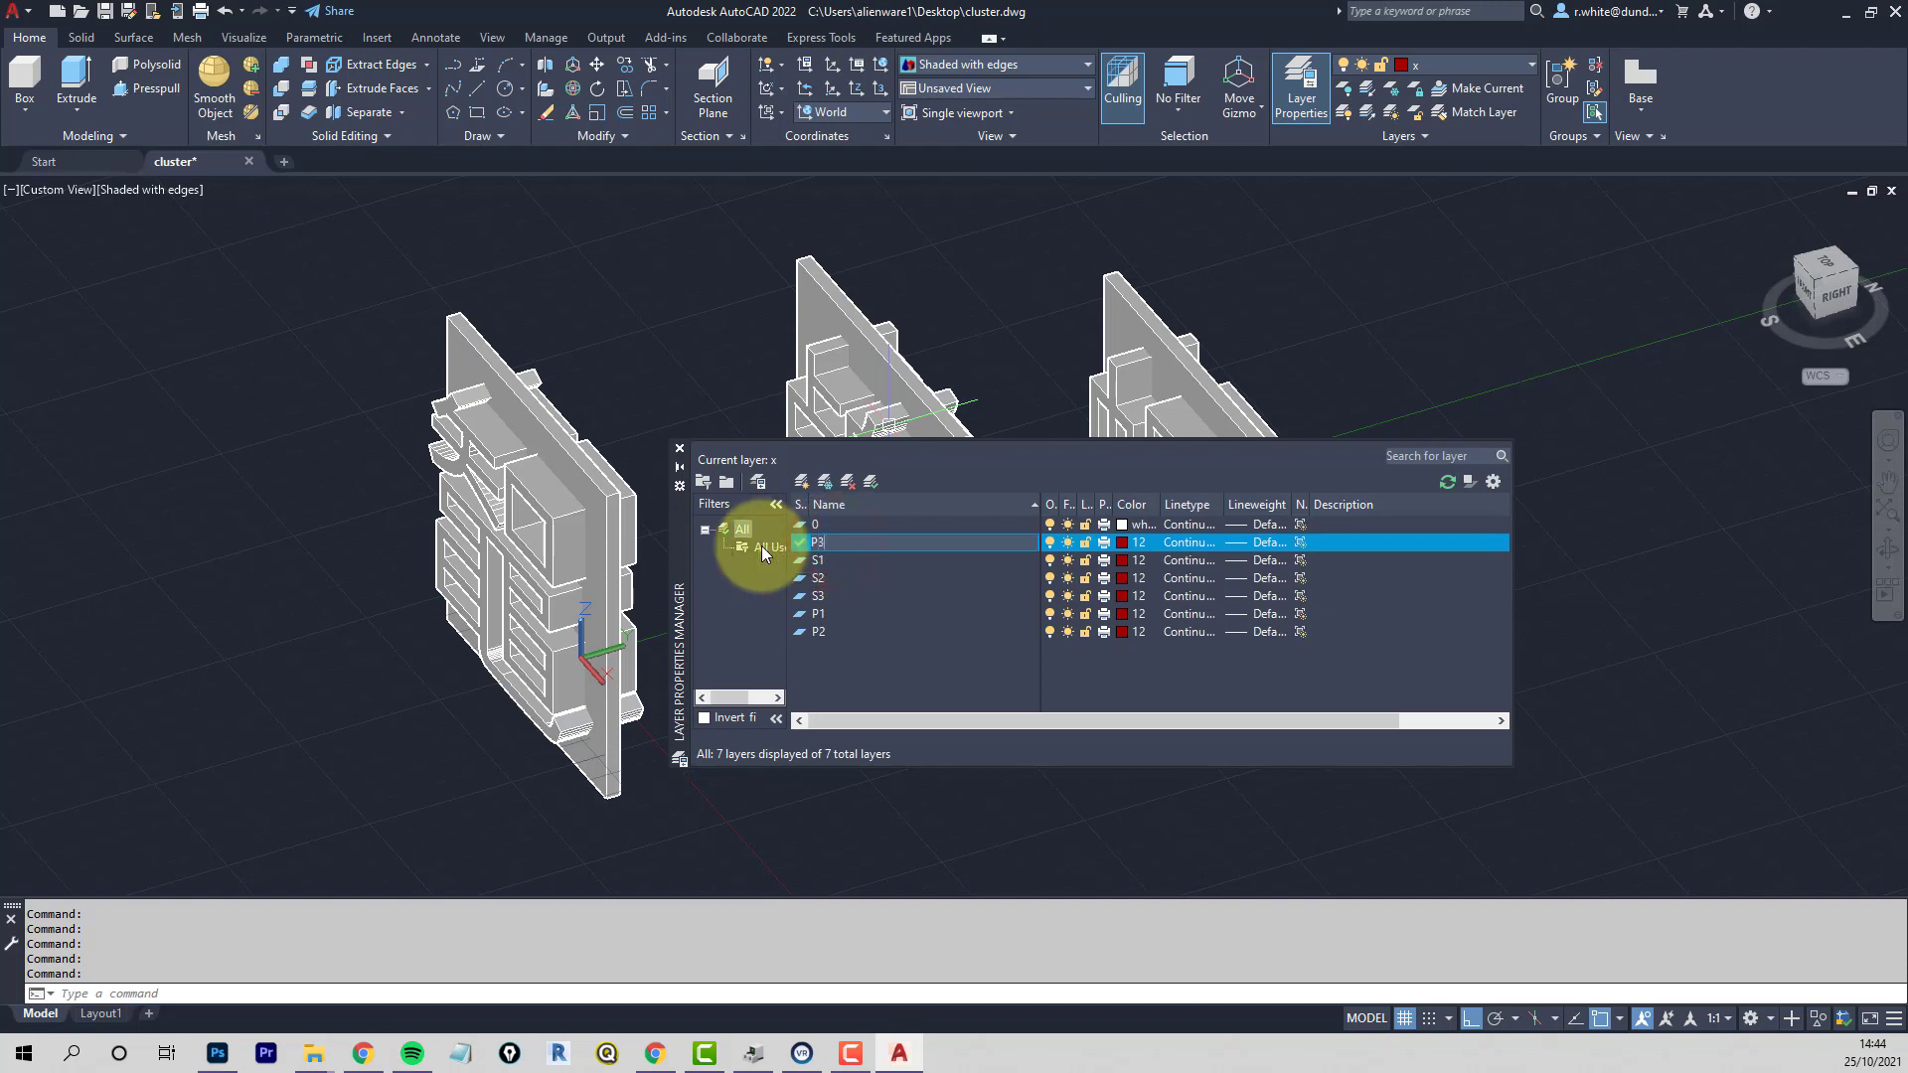
key("Return")
left_click(866, 505)
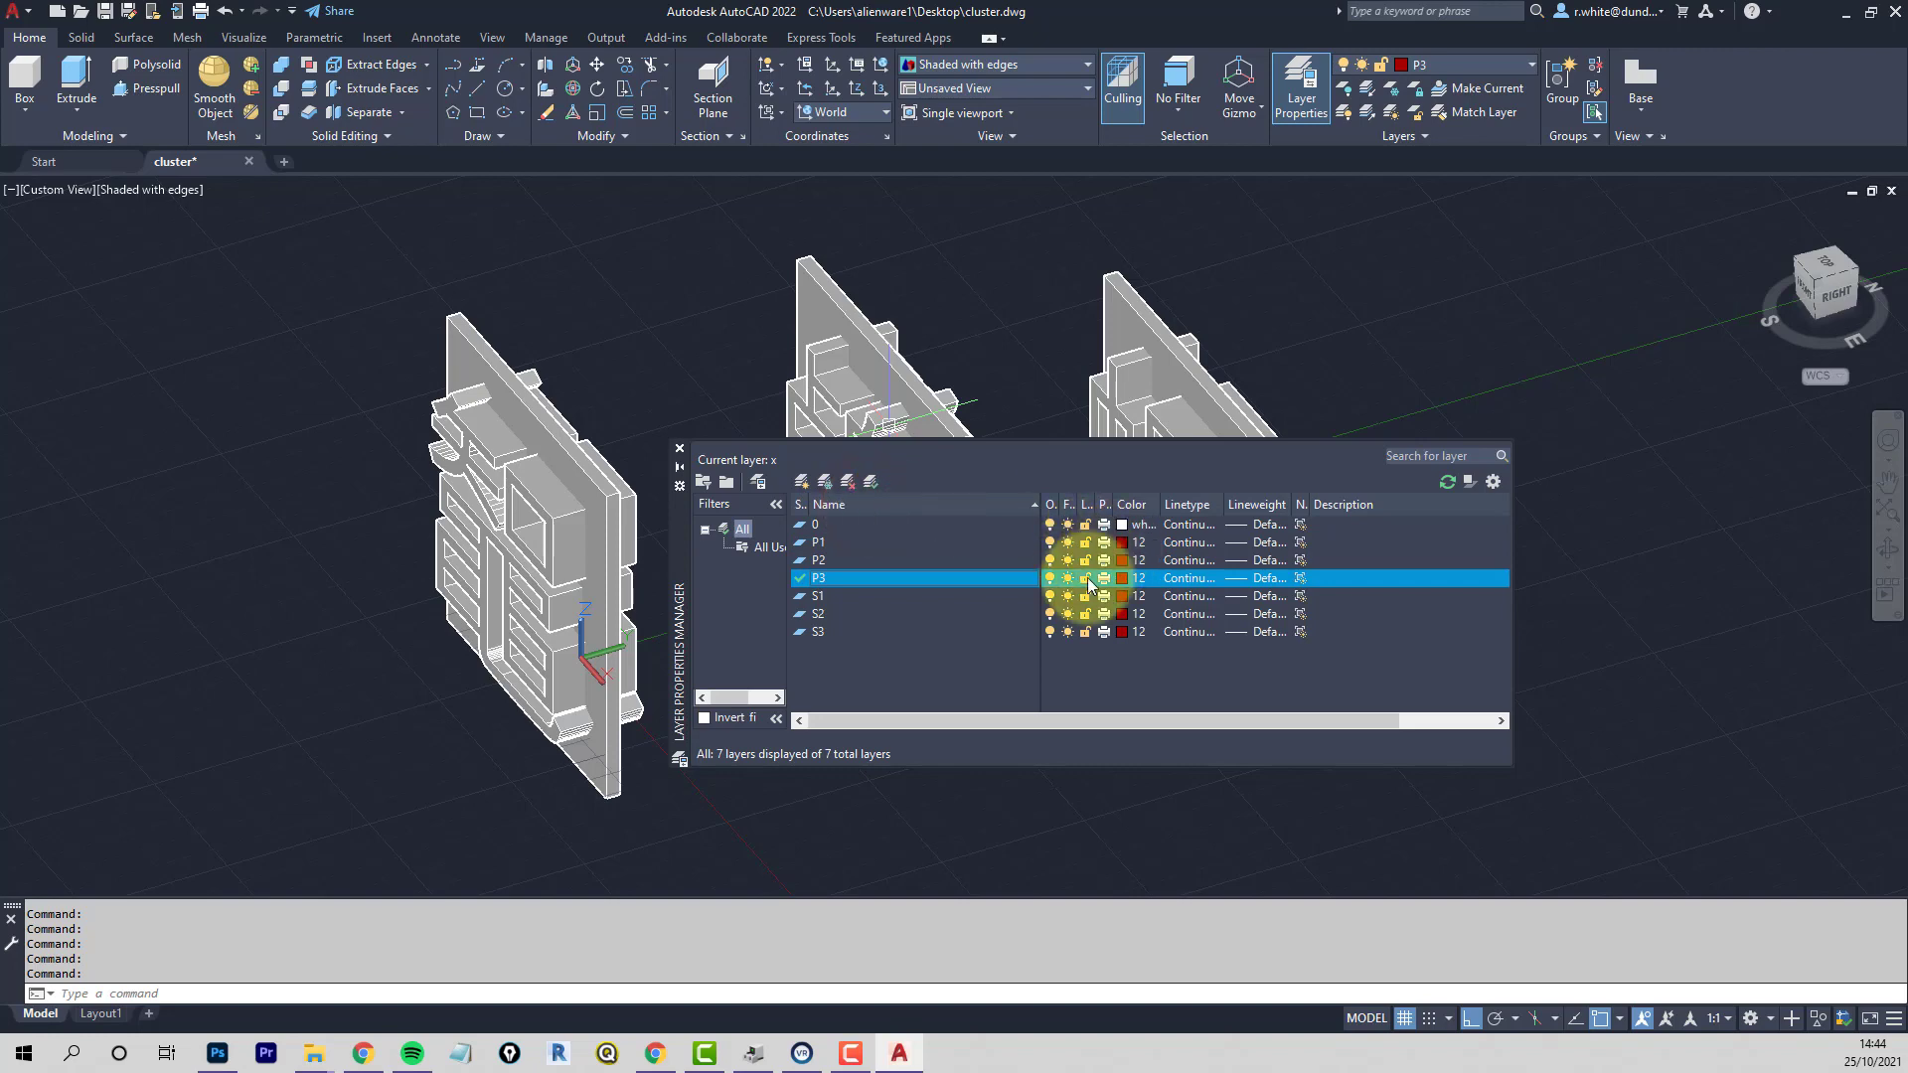
Set layer colours S1 to 240, S2 to 160 and S3 to 102
left_click(1123, 596)
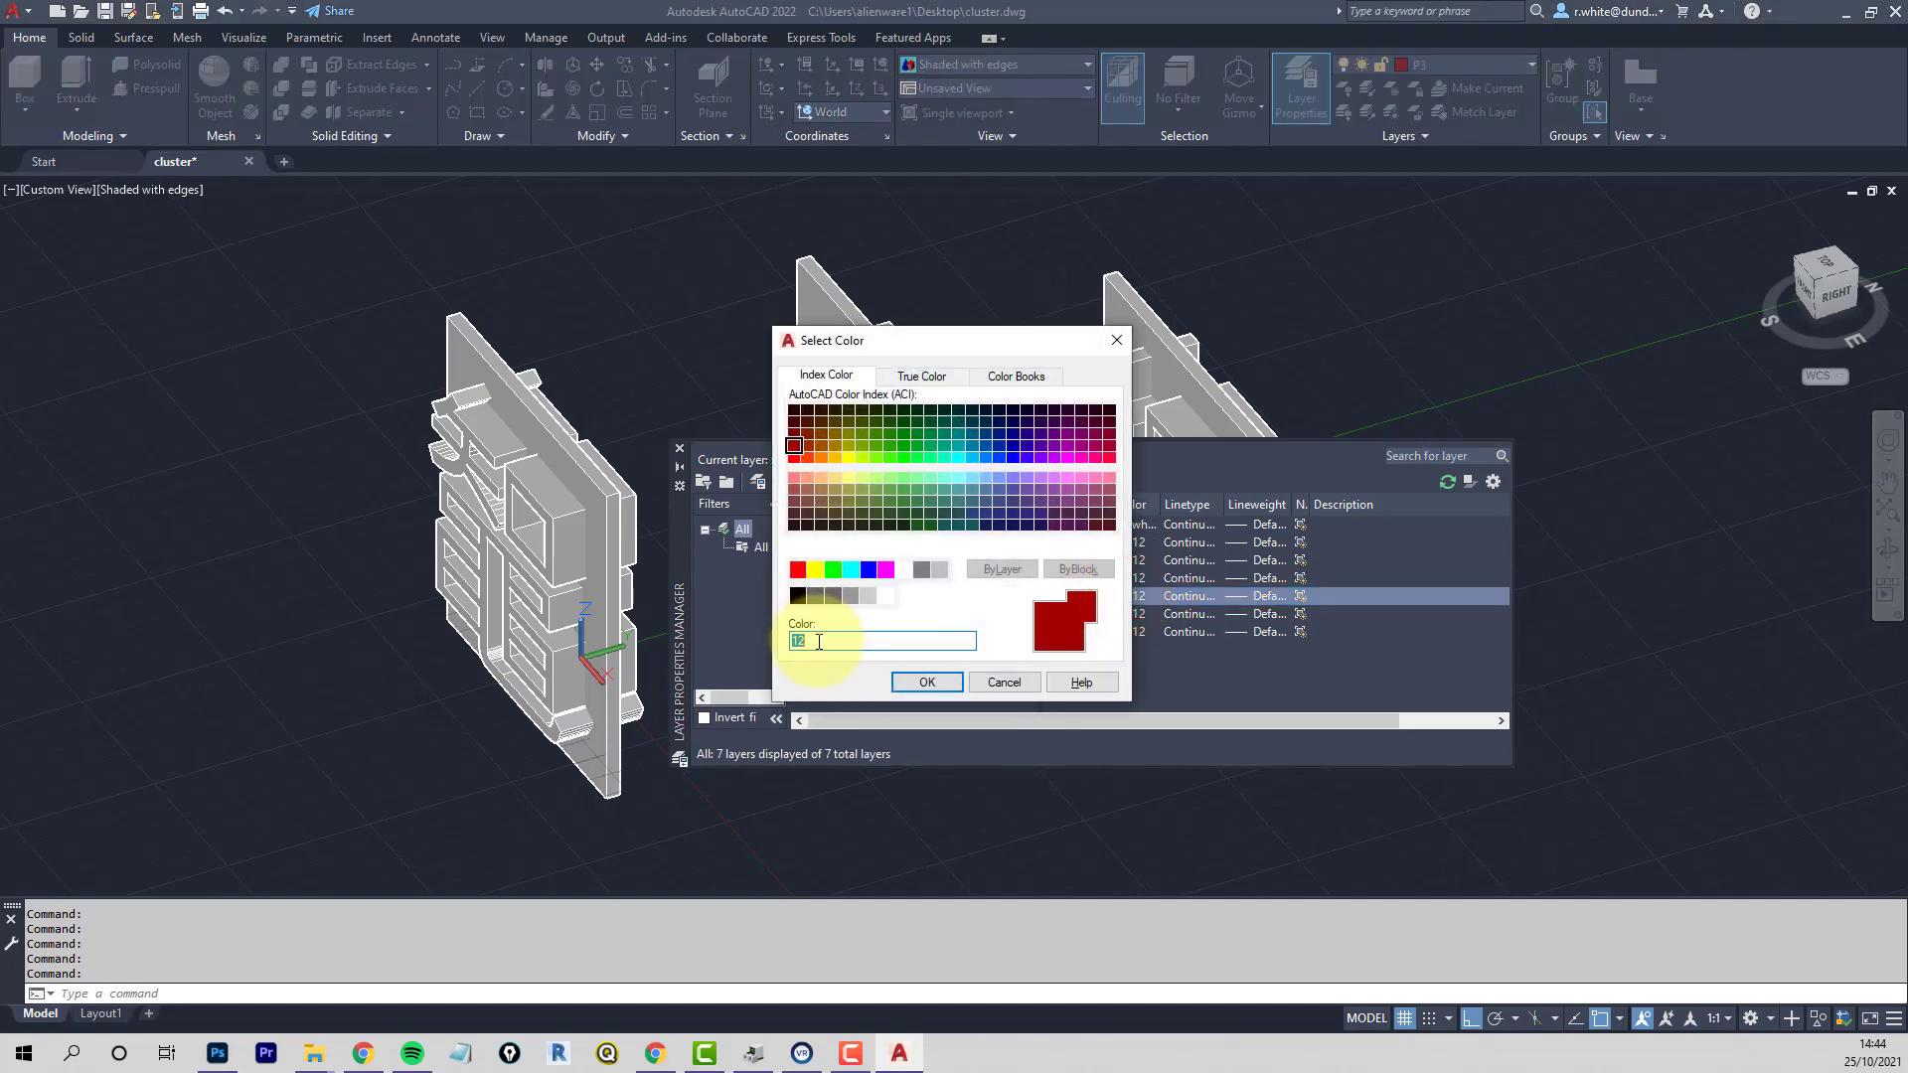
left_click(932, 682)
left_click(1125, 614)
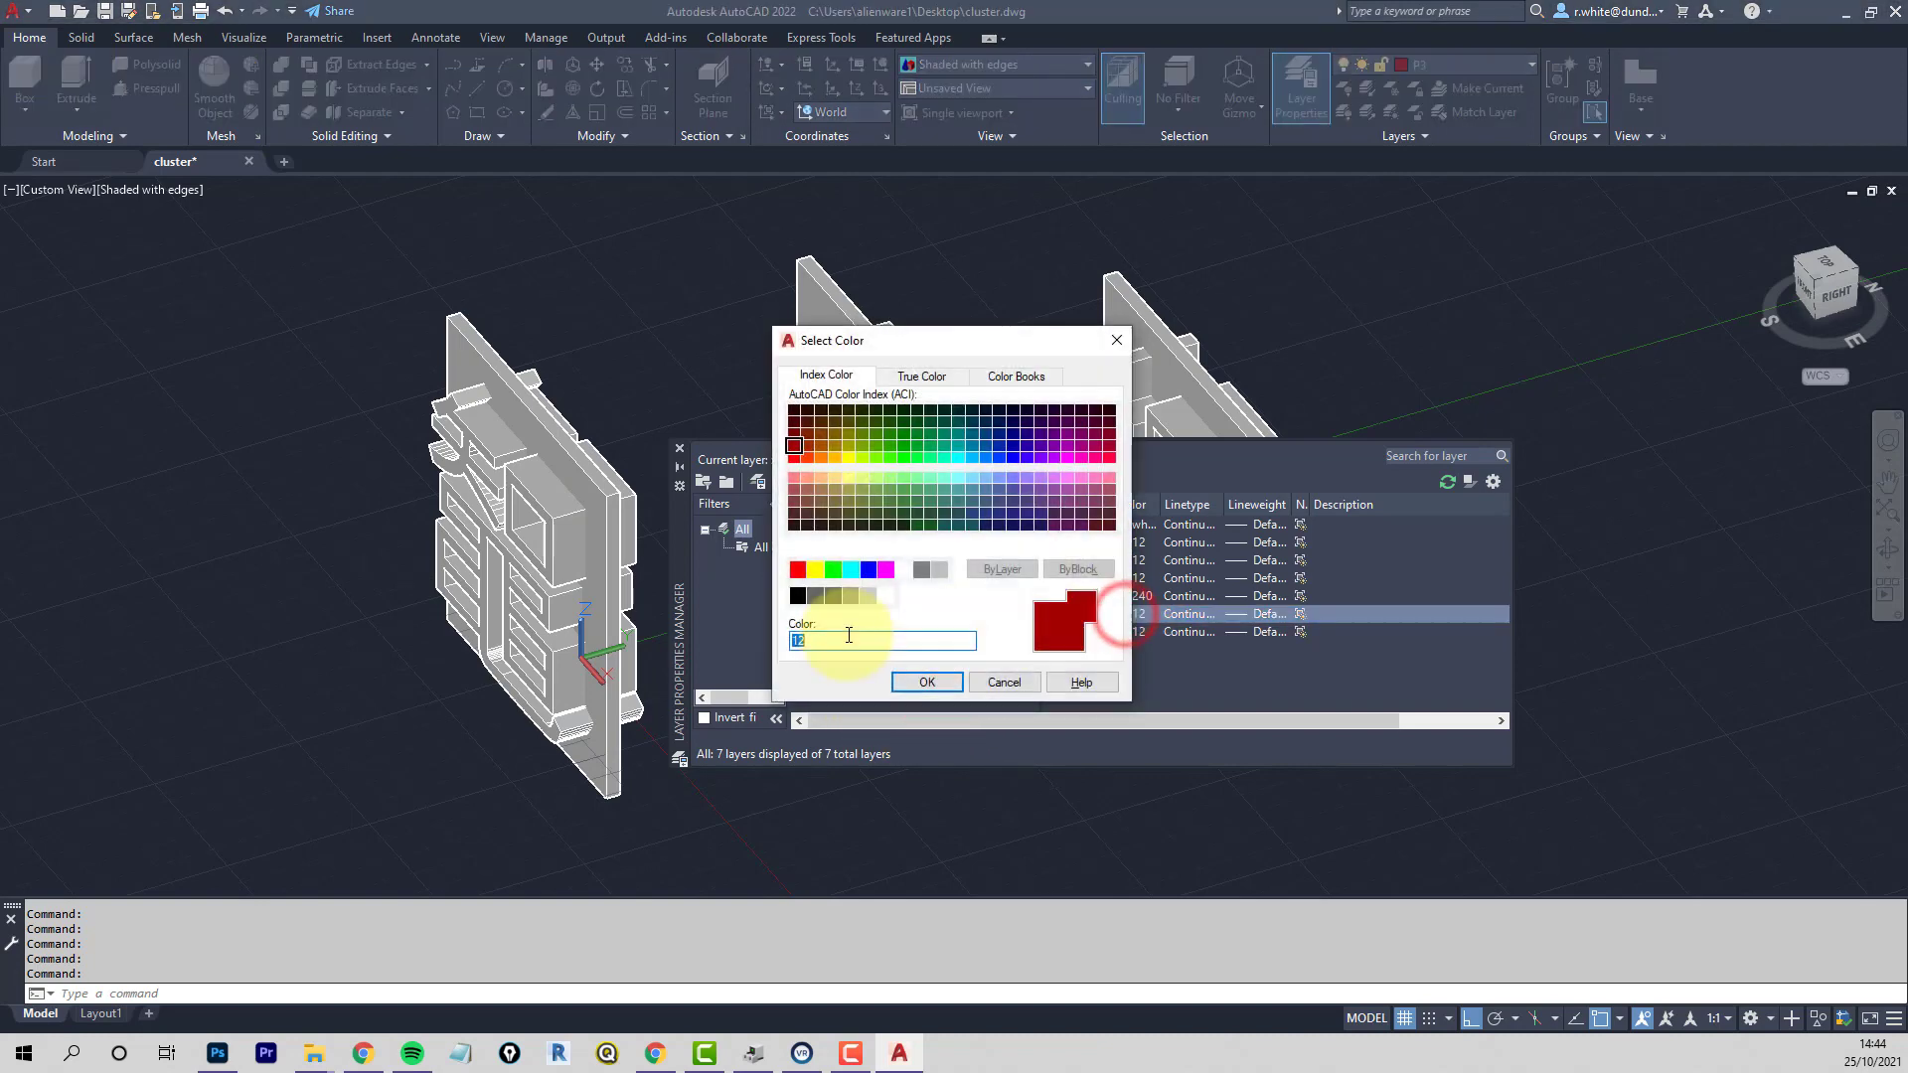
left_click(925, 683)
left_click(1119, 630)
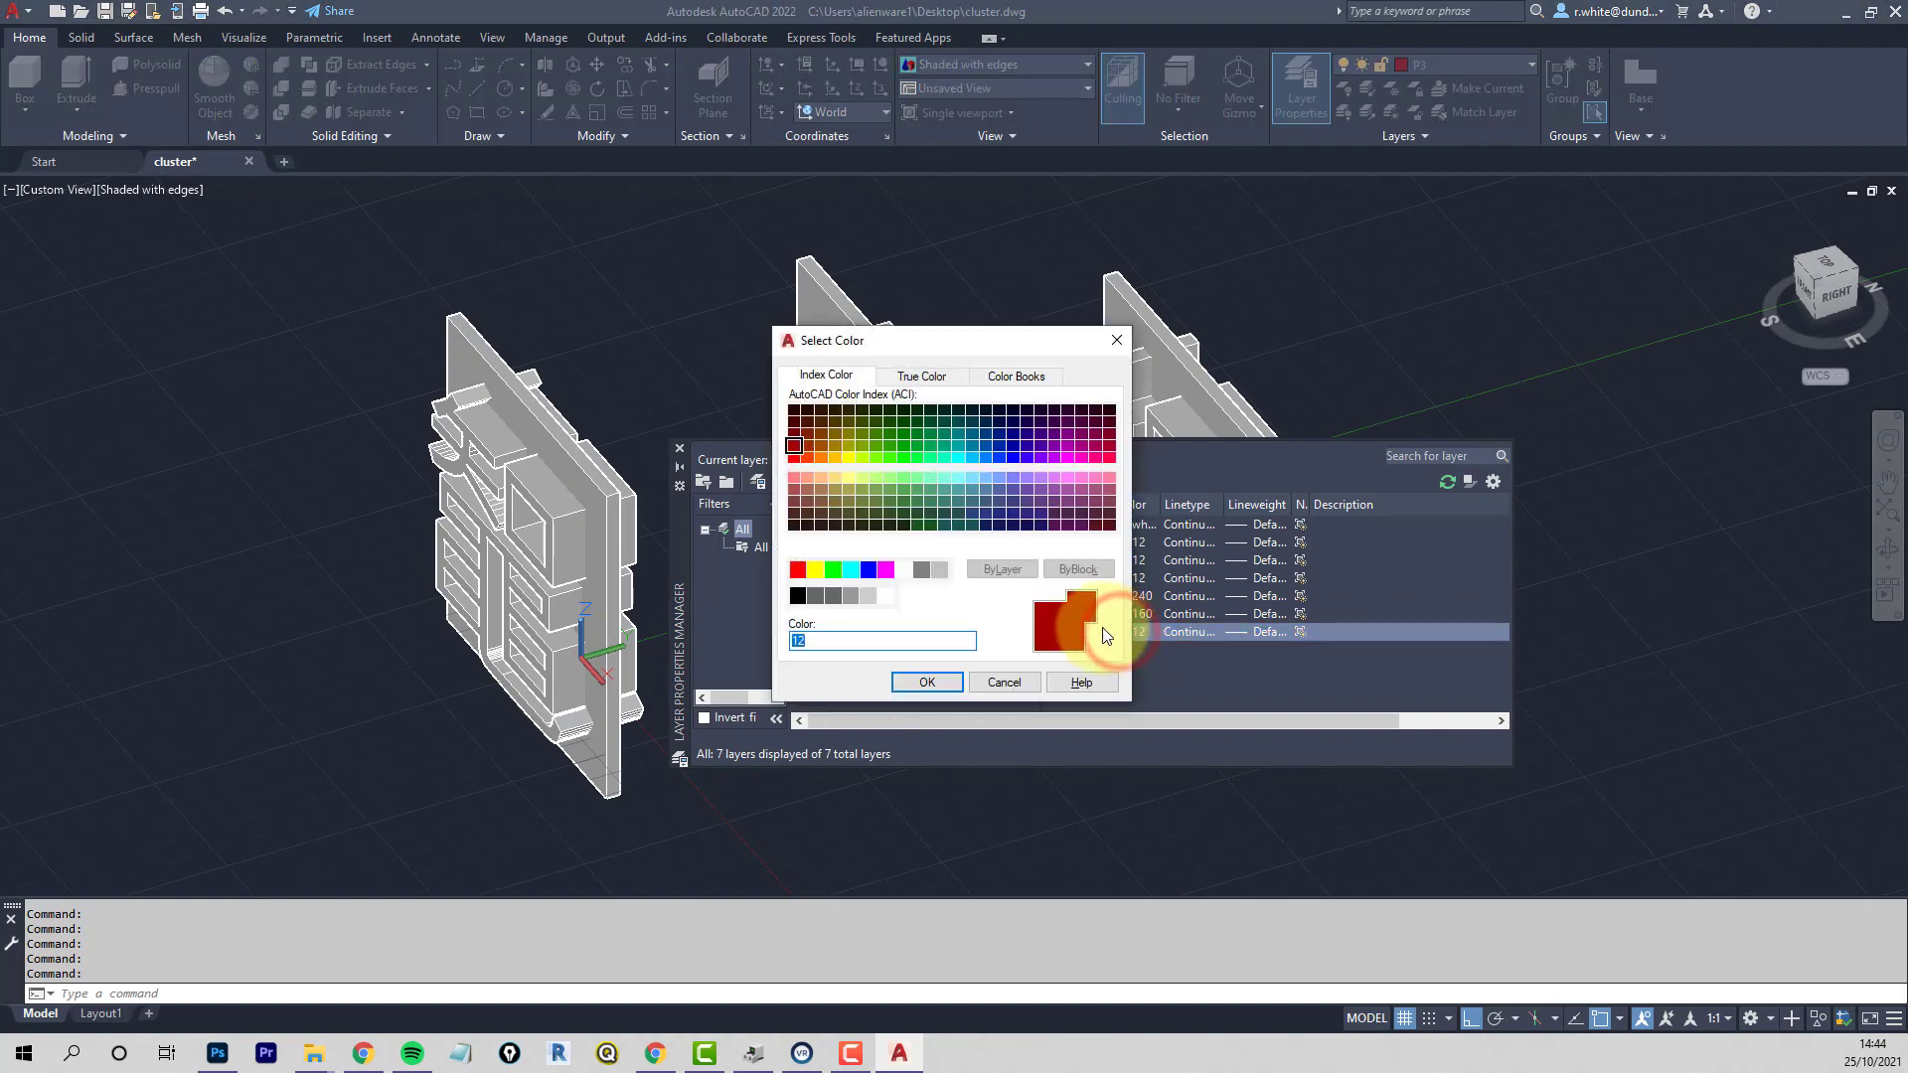
type("102")
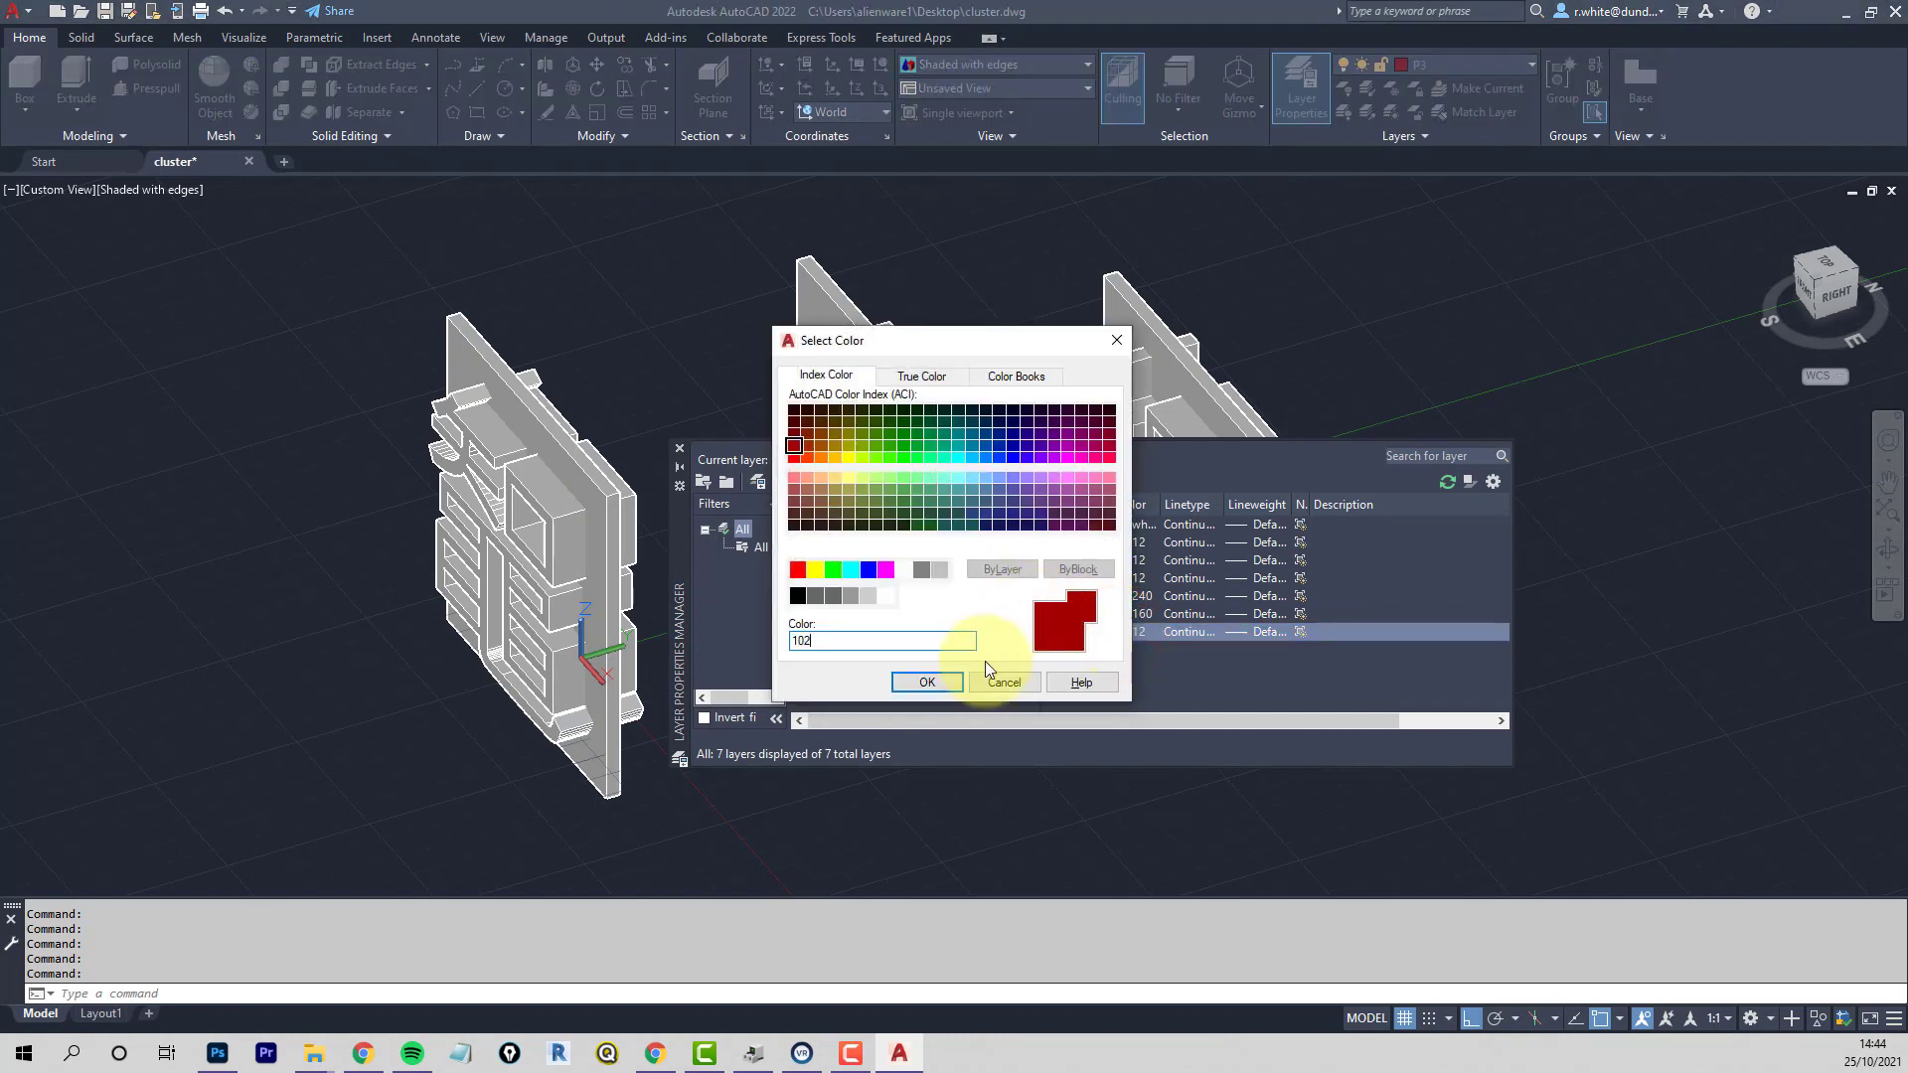
left_click(908, 682)
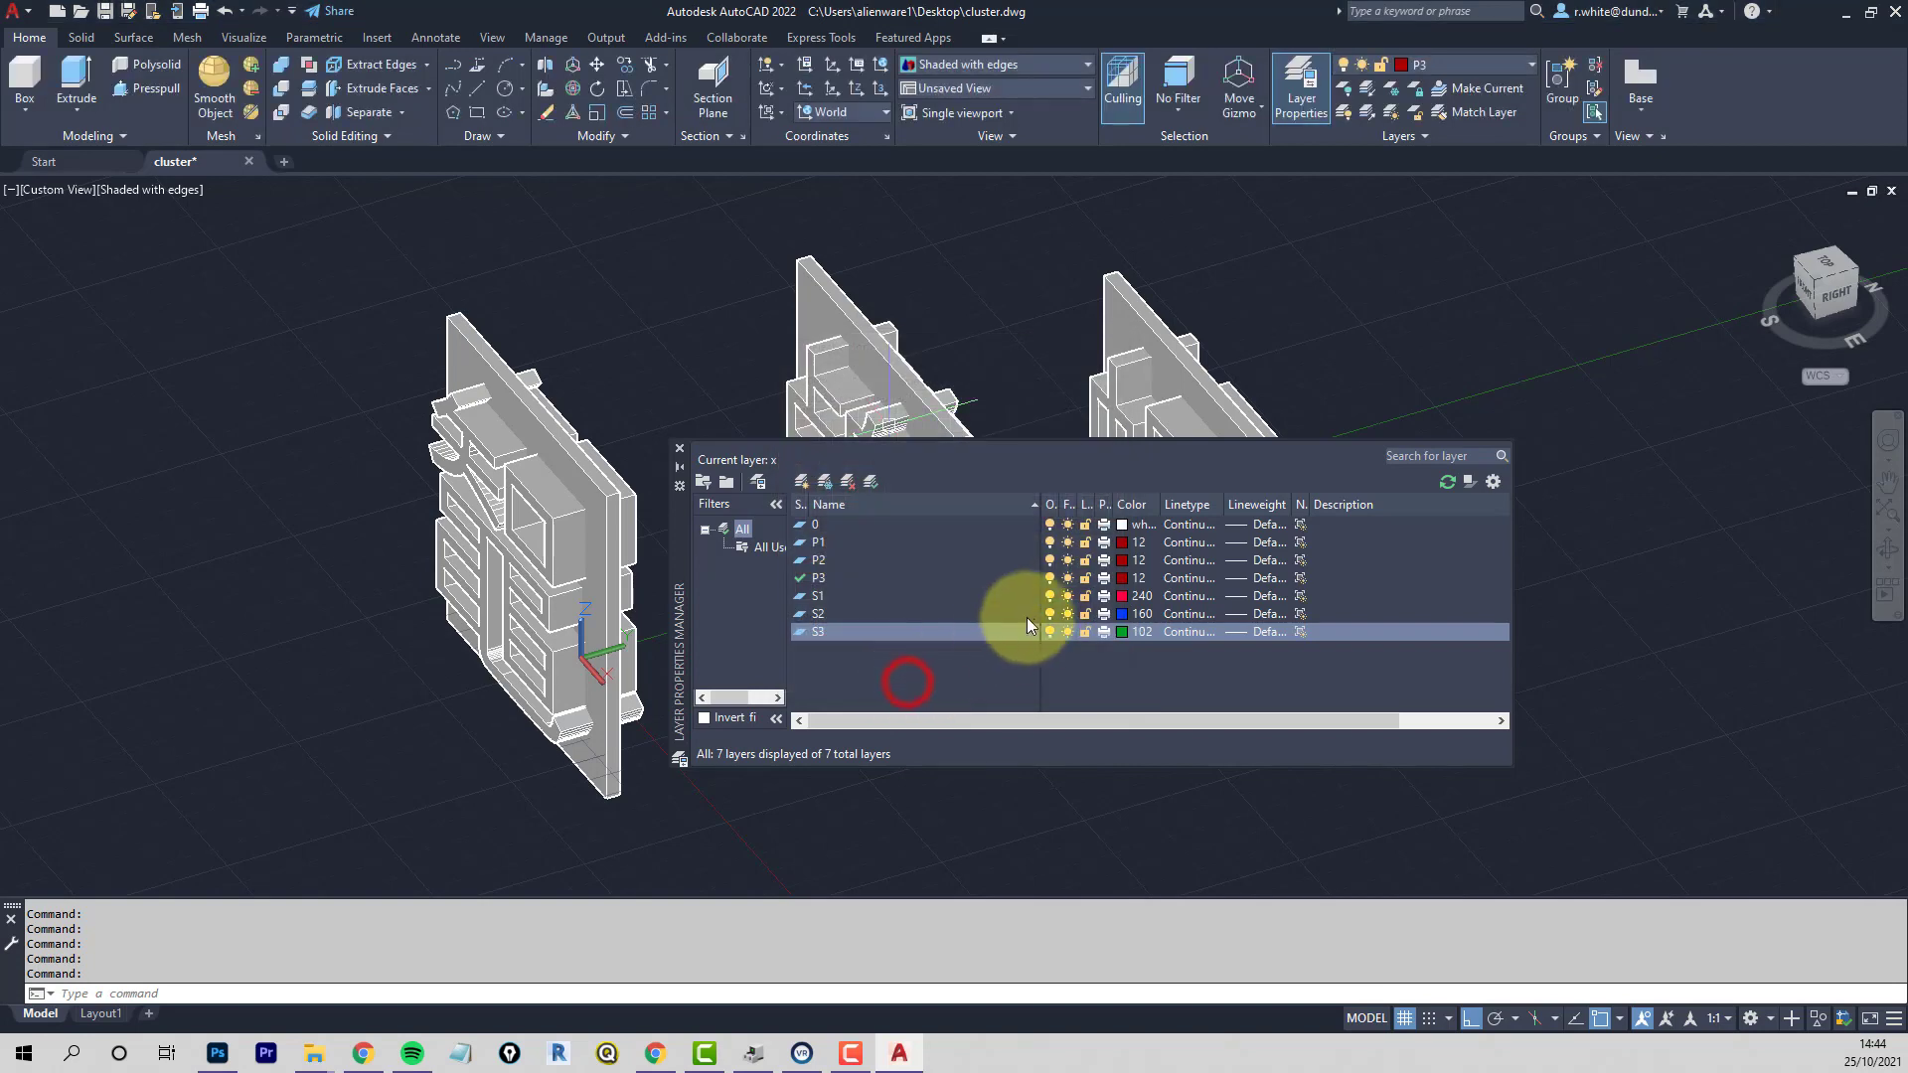
Set layer colours P1 to 241, P2 to 161 and P3 to 101, then close the manager
left_click(1123, 543)
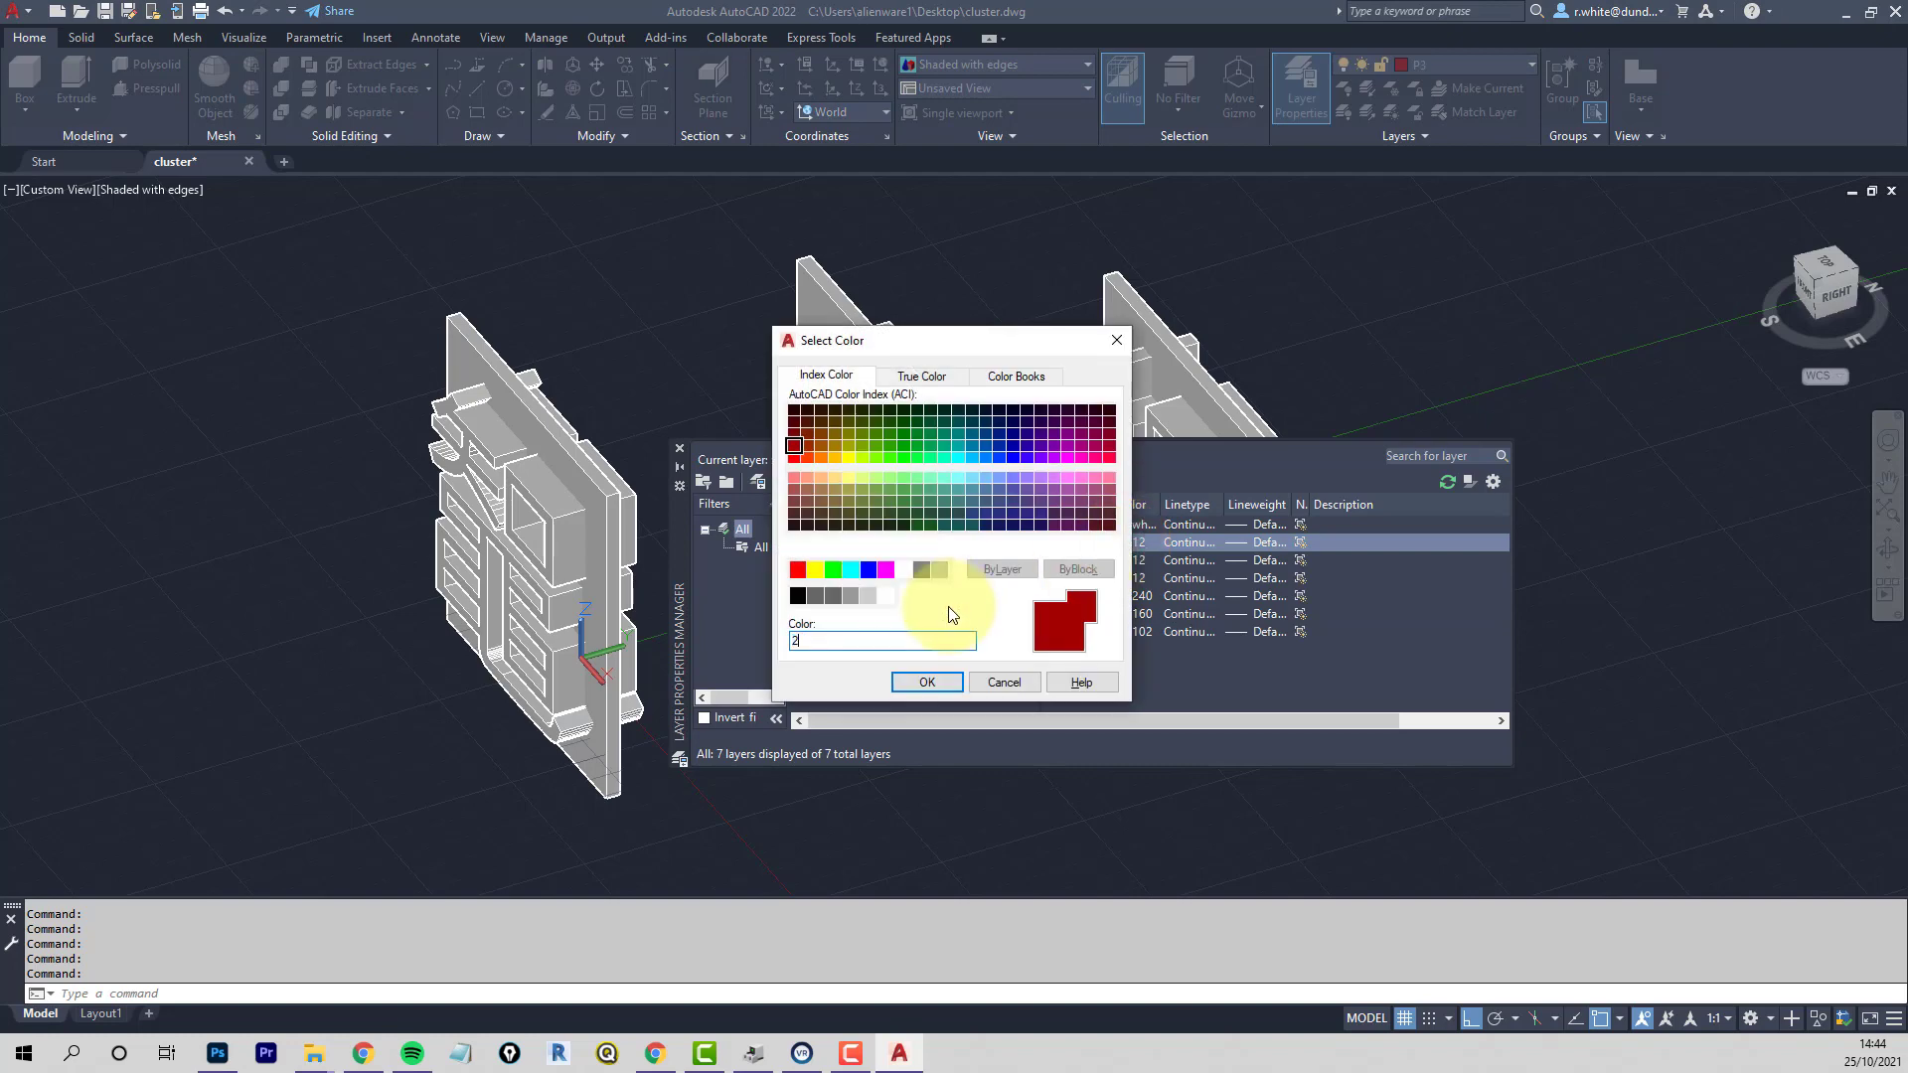
left_click(949, 681)
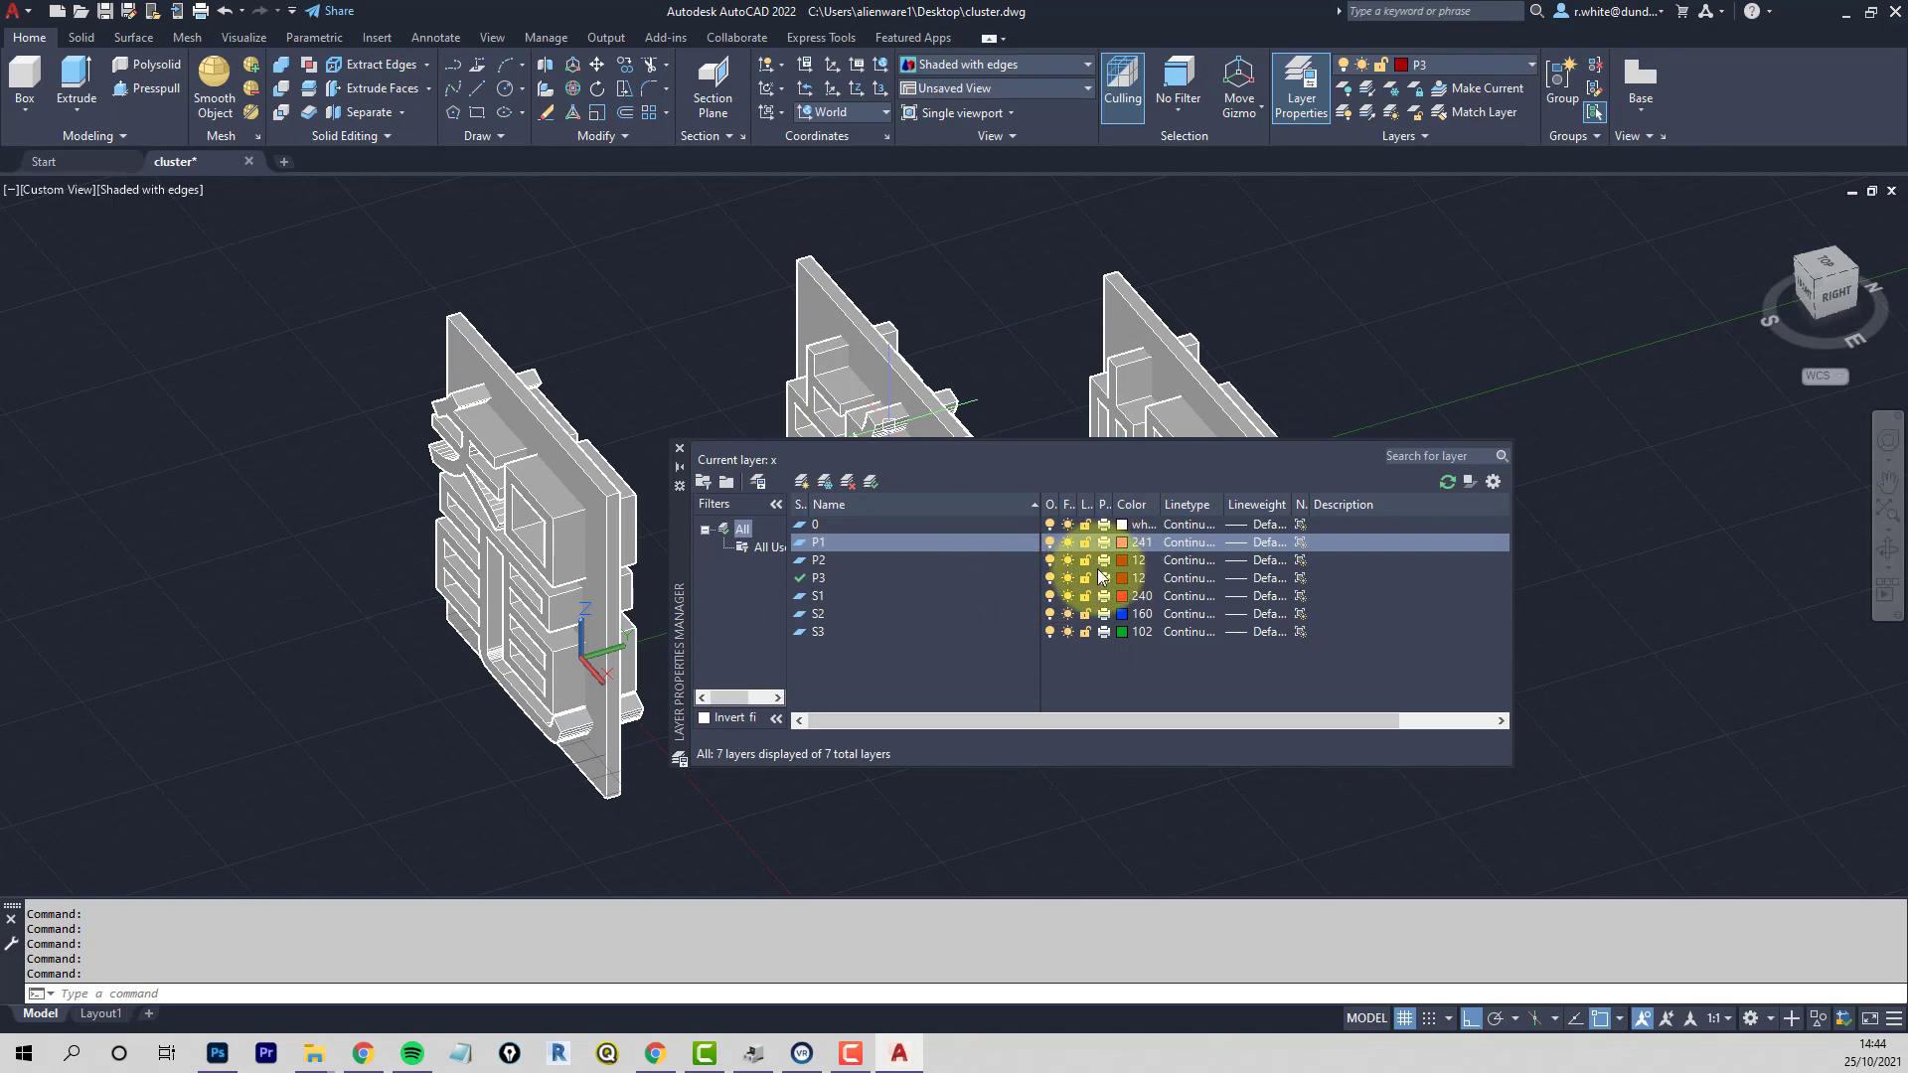
left_click(1123, 560)
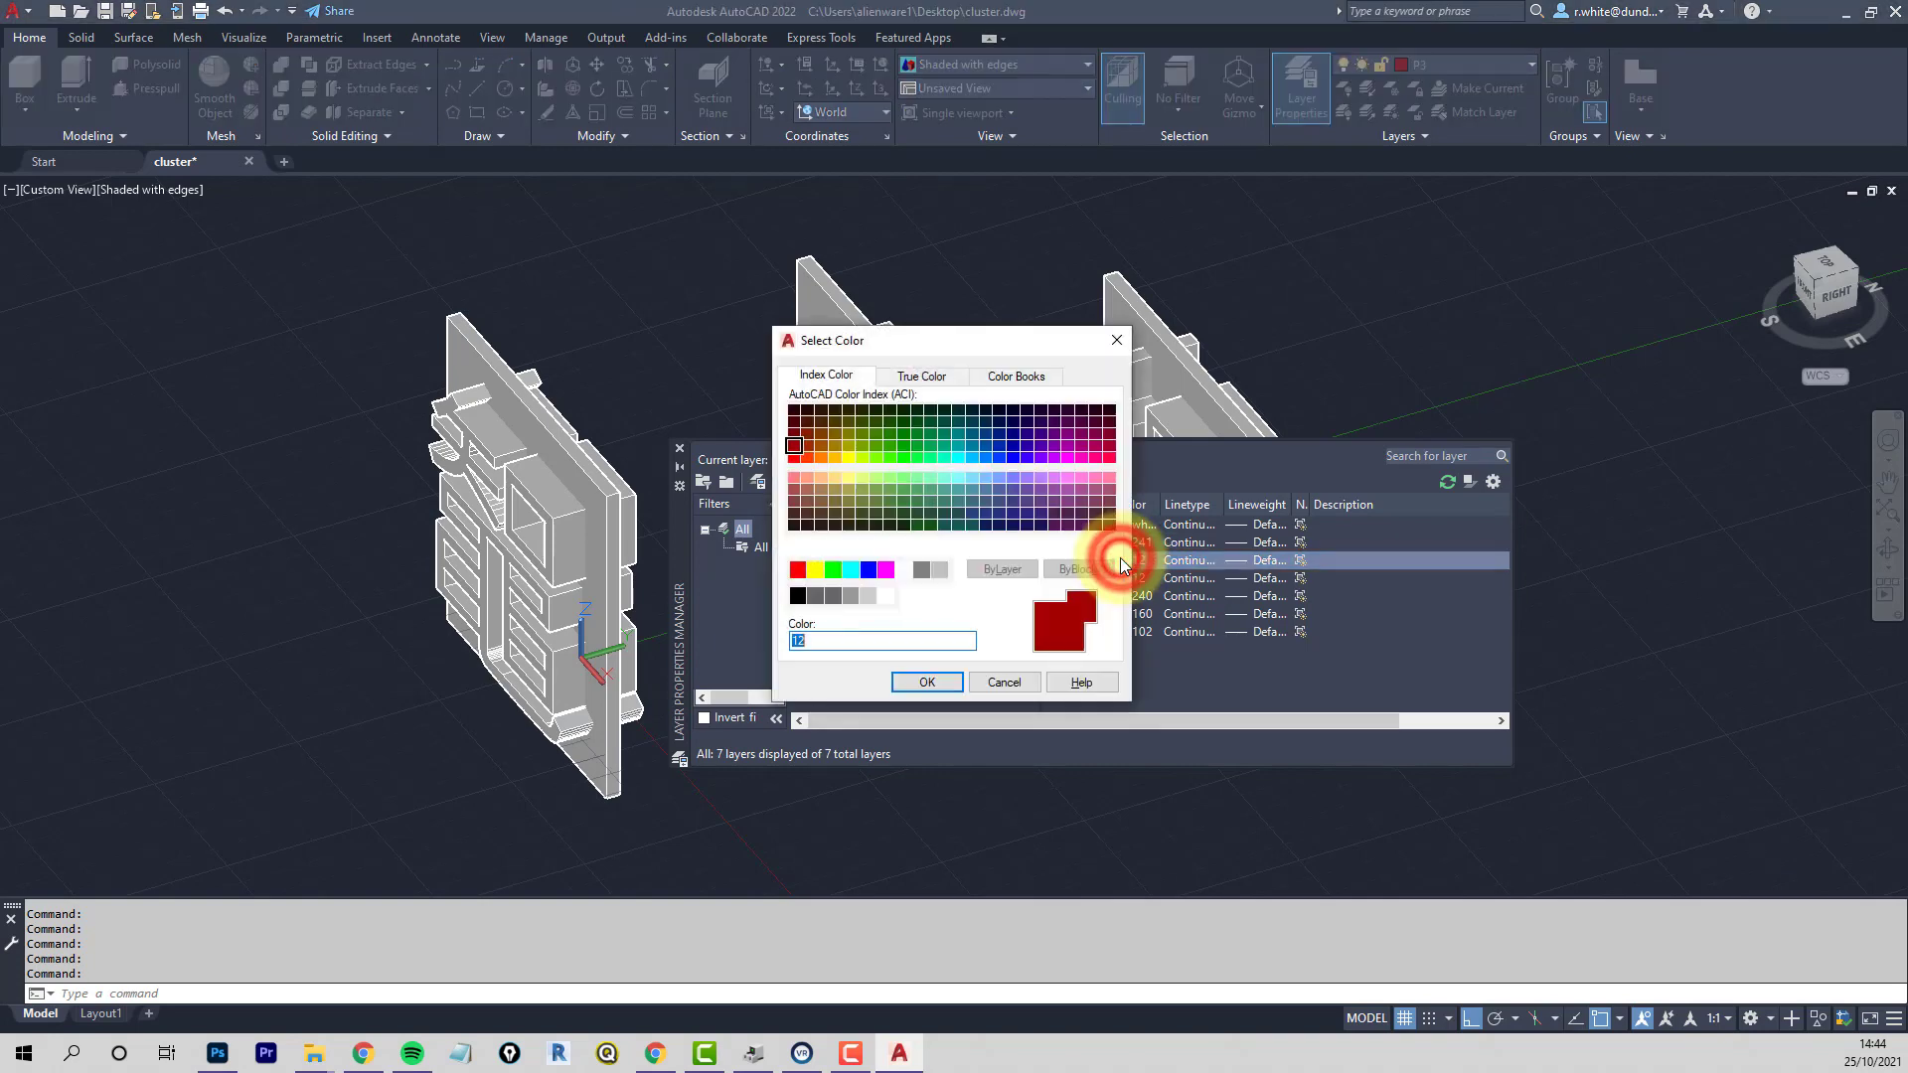
left_click(911, 681)
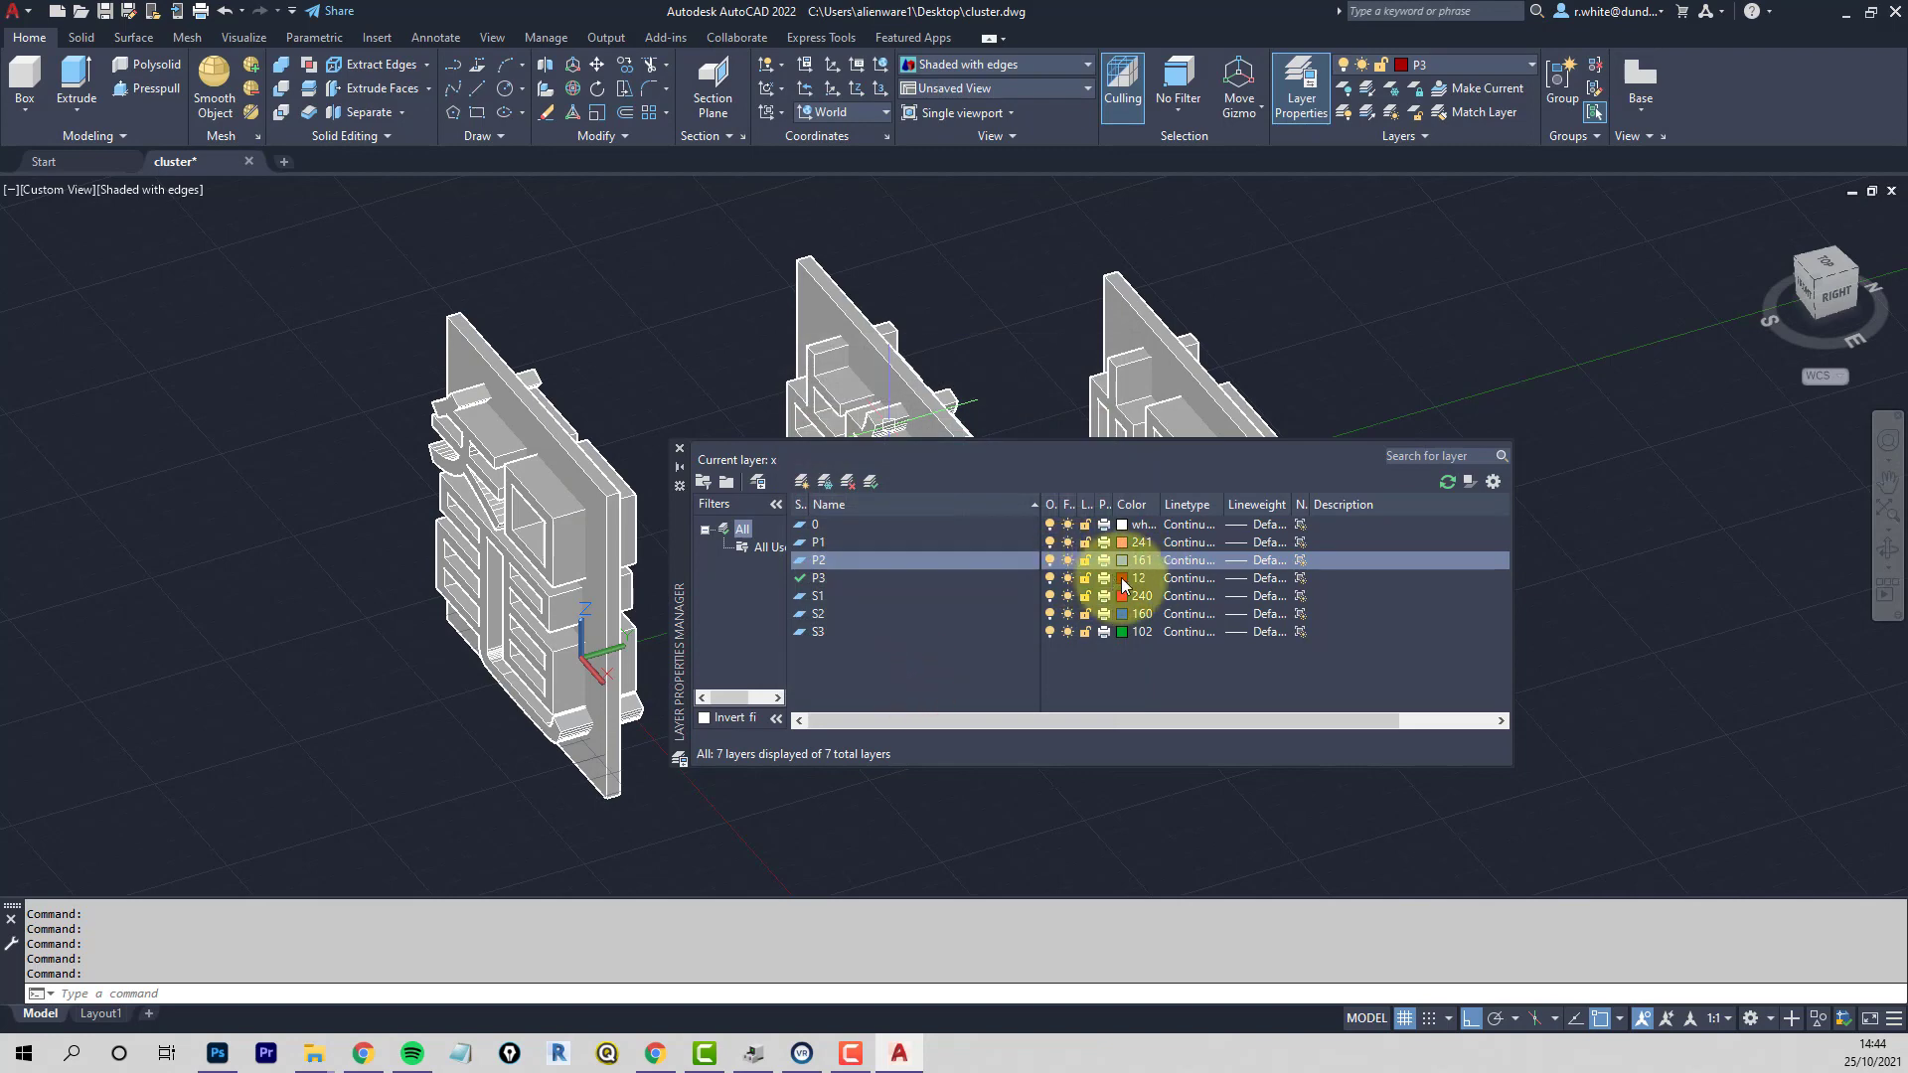
left_click(1122, 580)
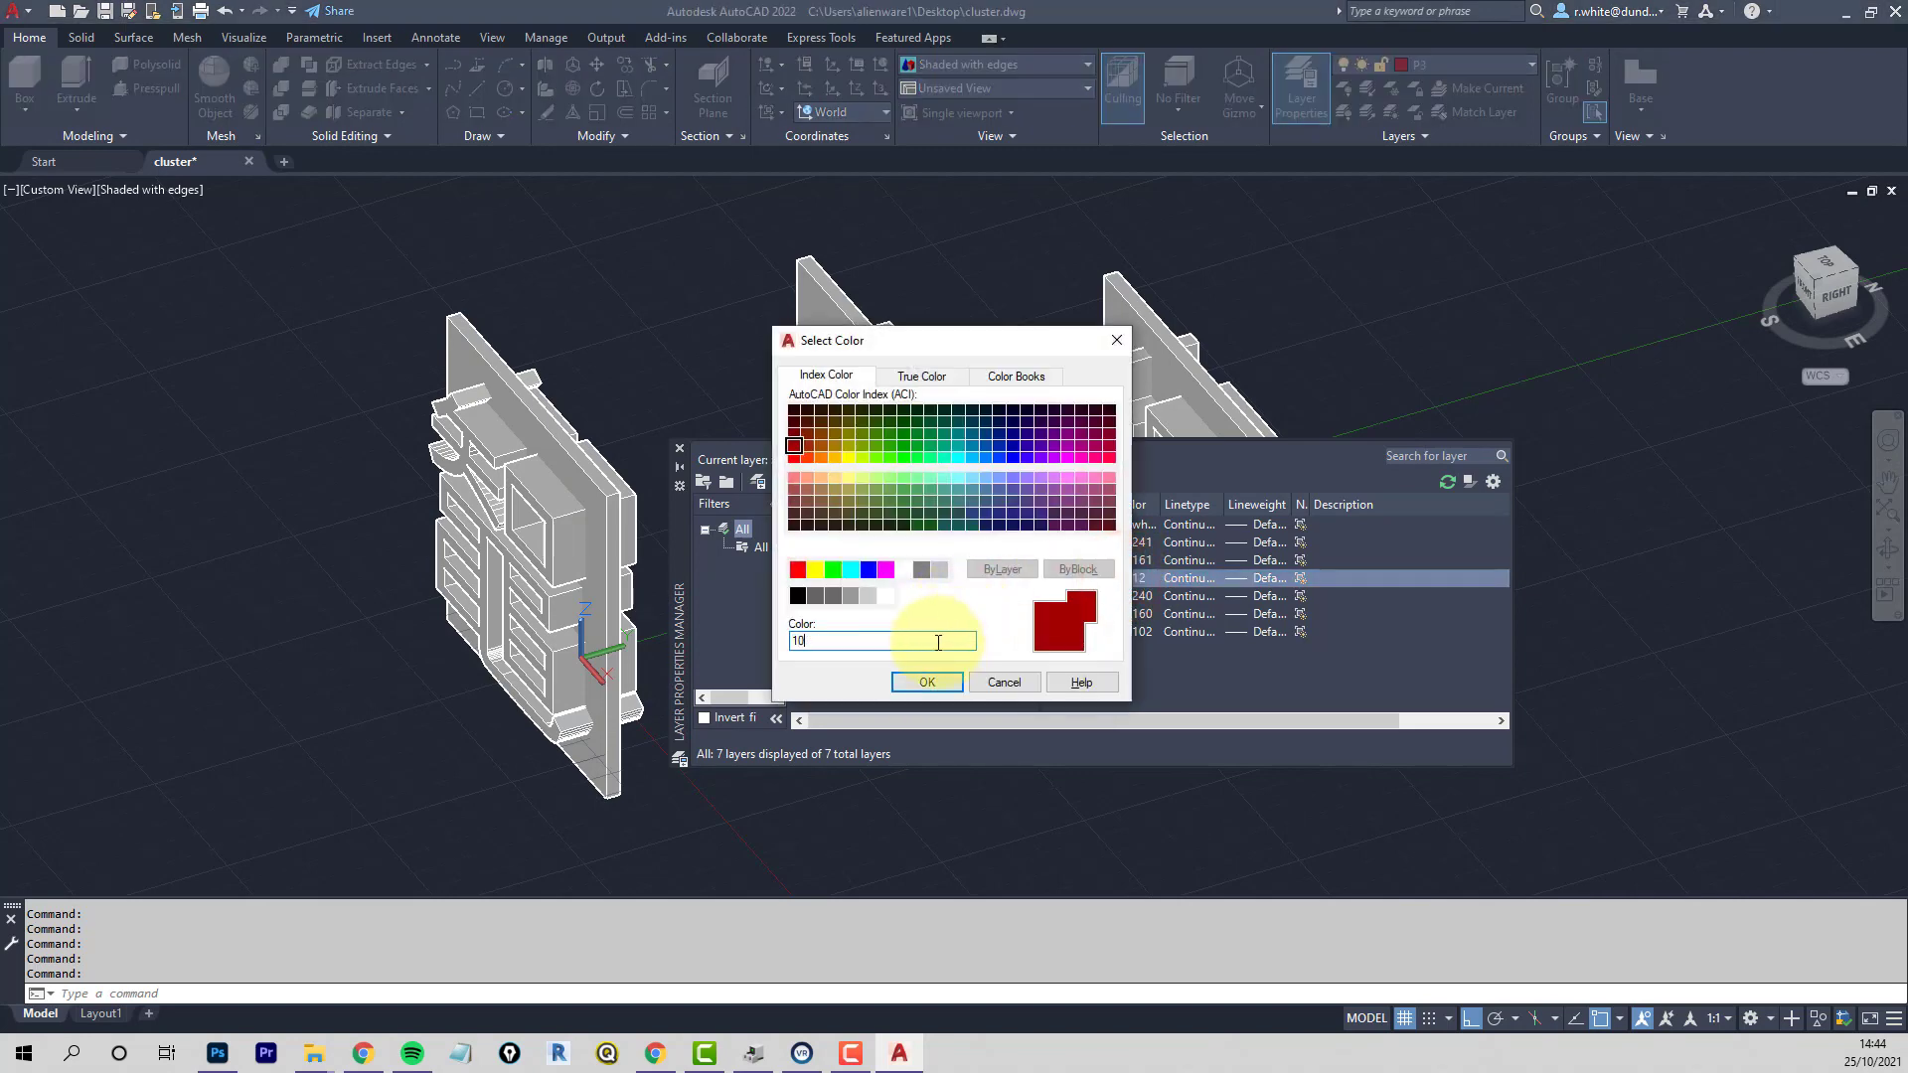
left_click(939, 679)
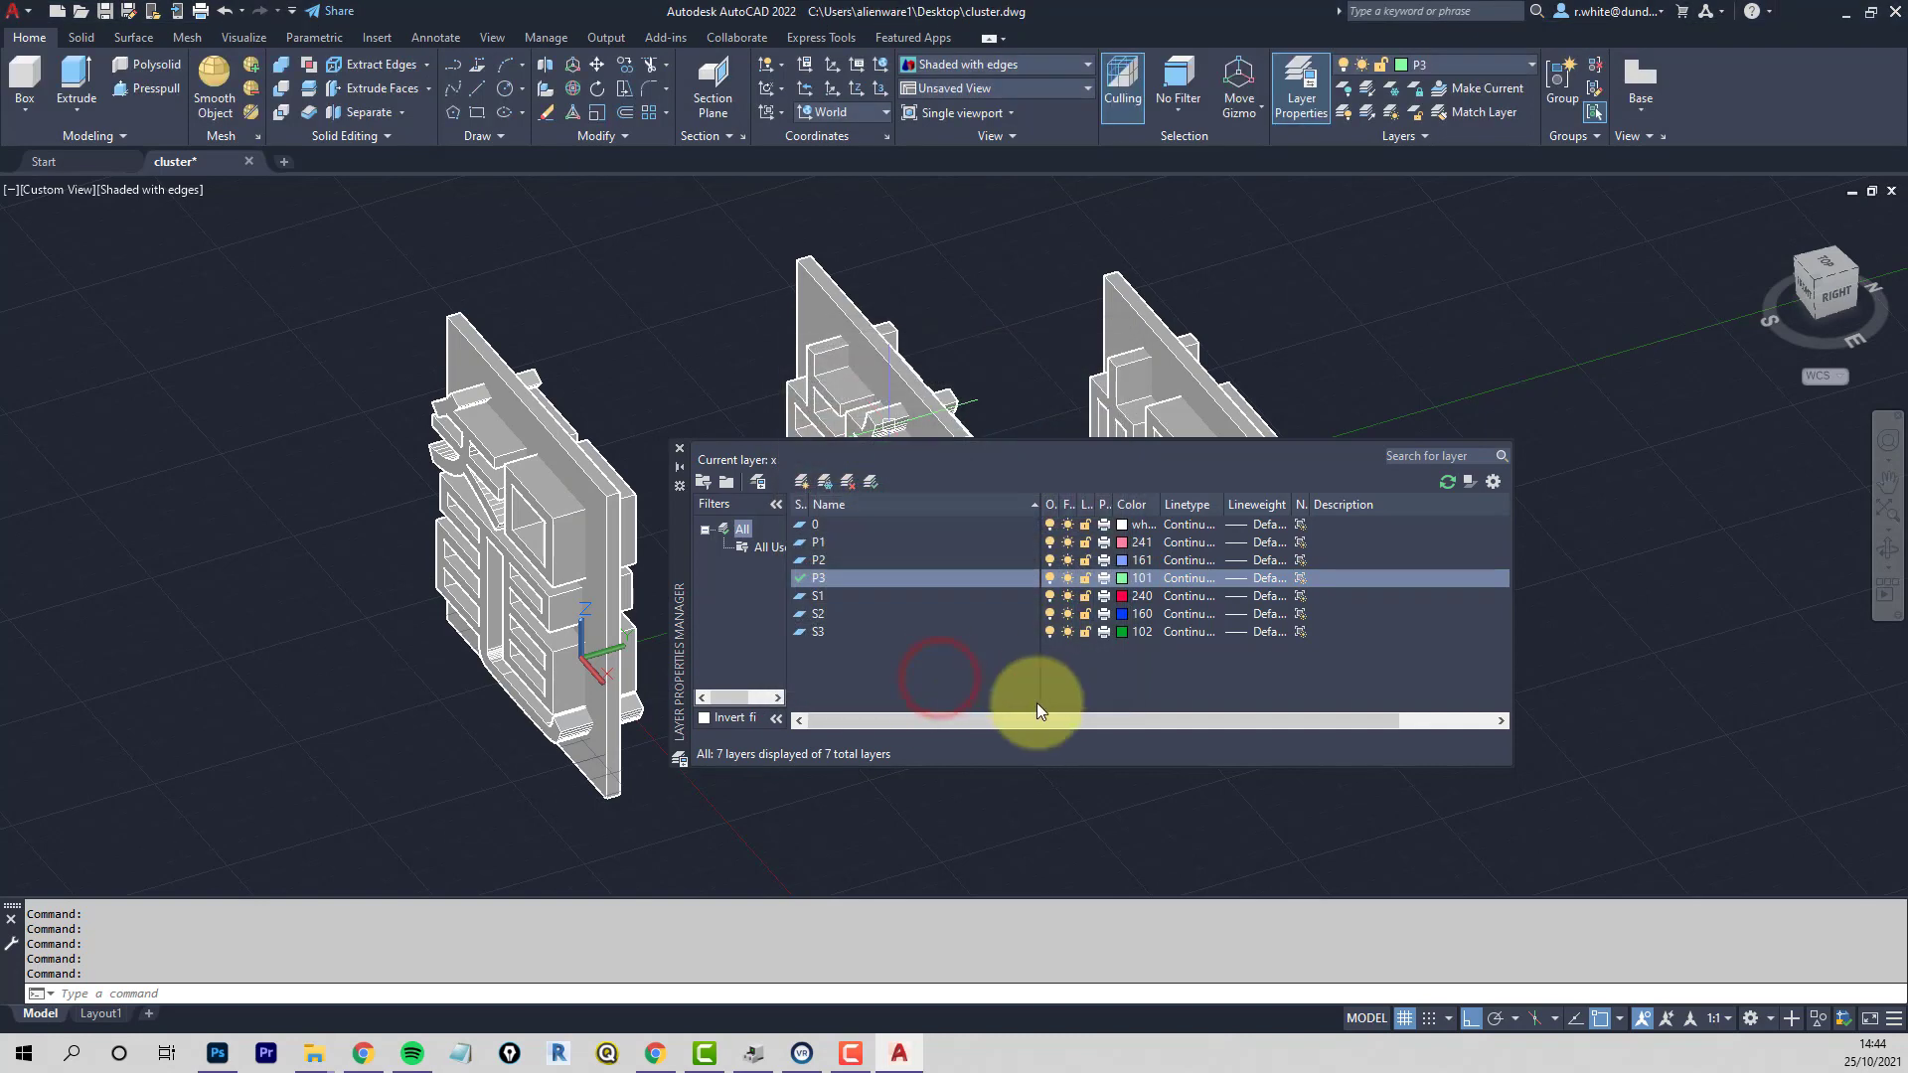
left_click(680, 449)
Put the left, middle and right backing panels on layers P1, P2 and P3
left_click(680, 449)
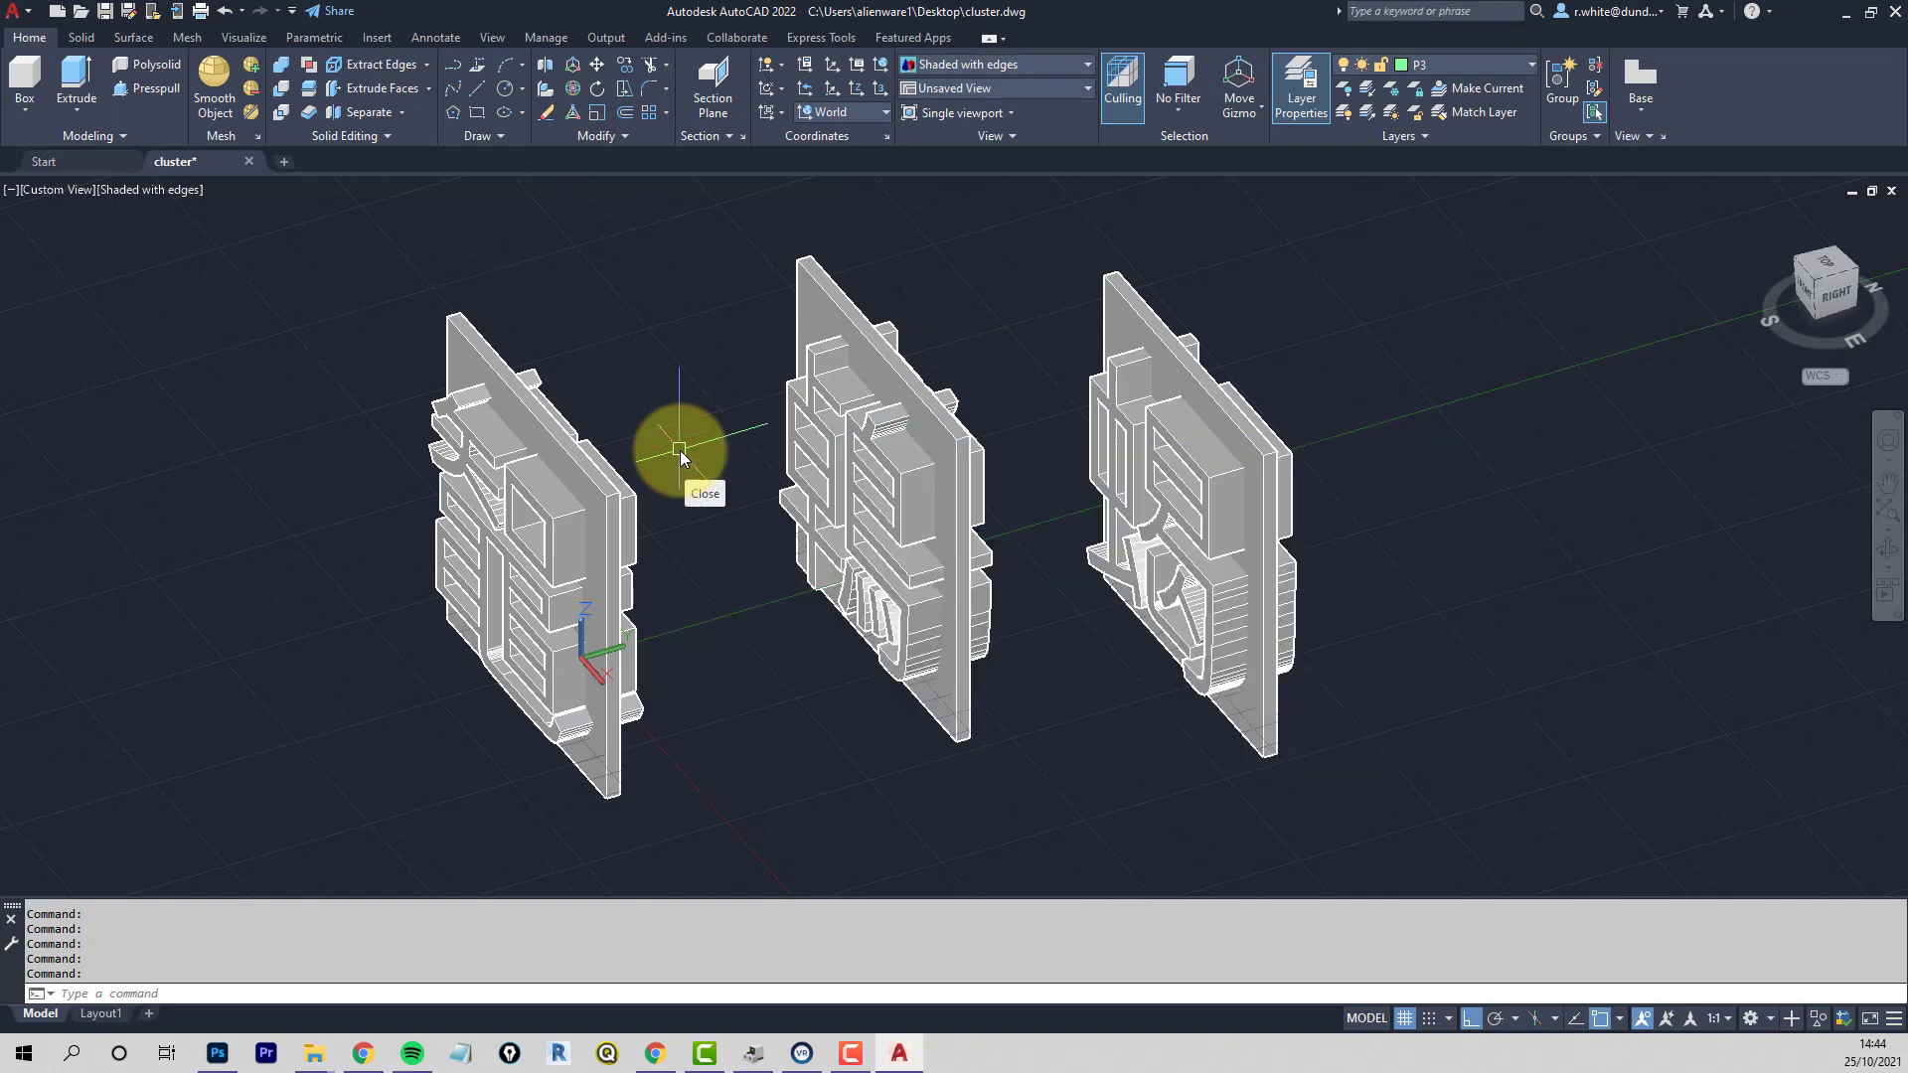
left_click(467, 327)
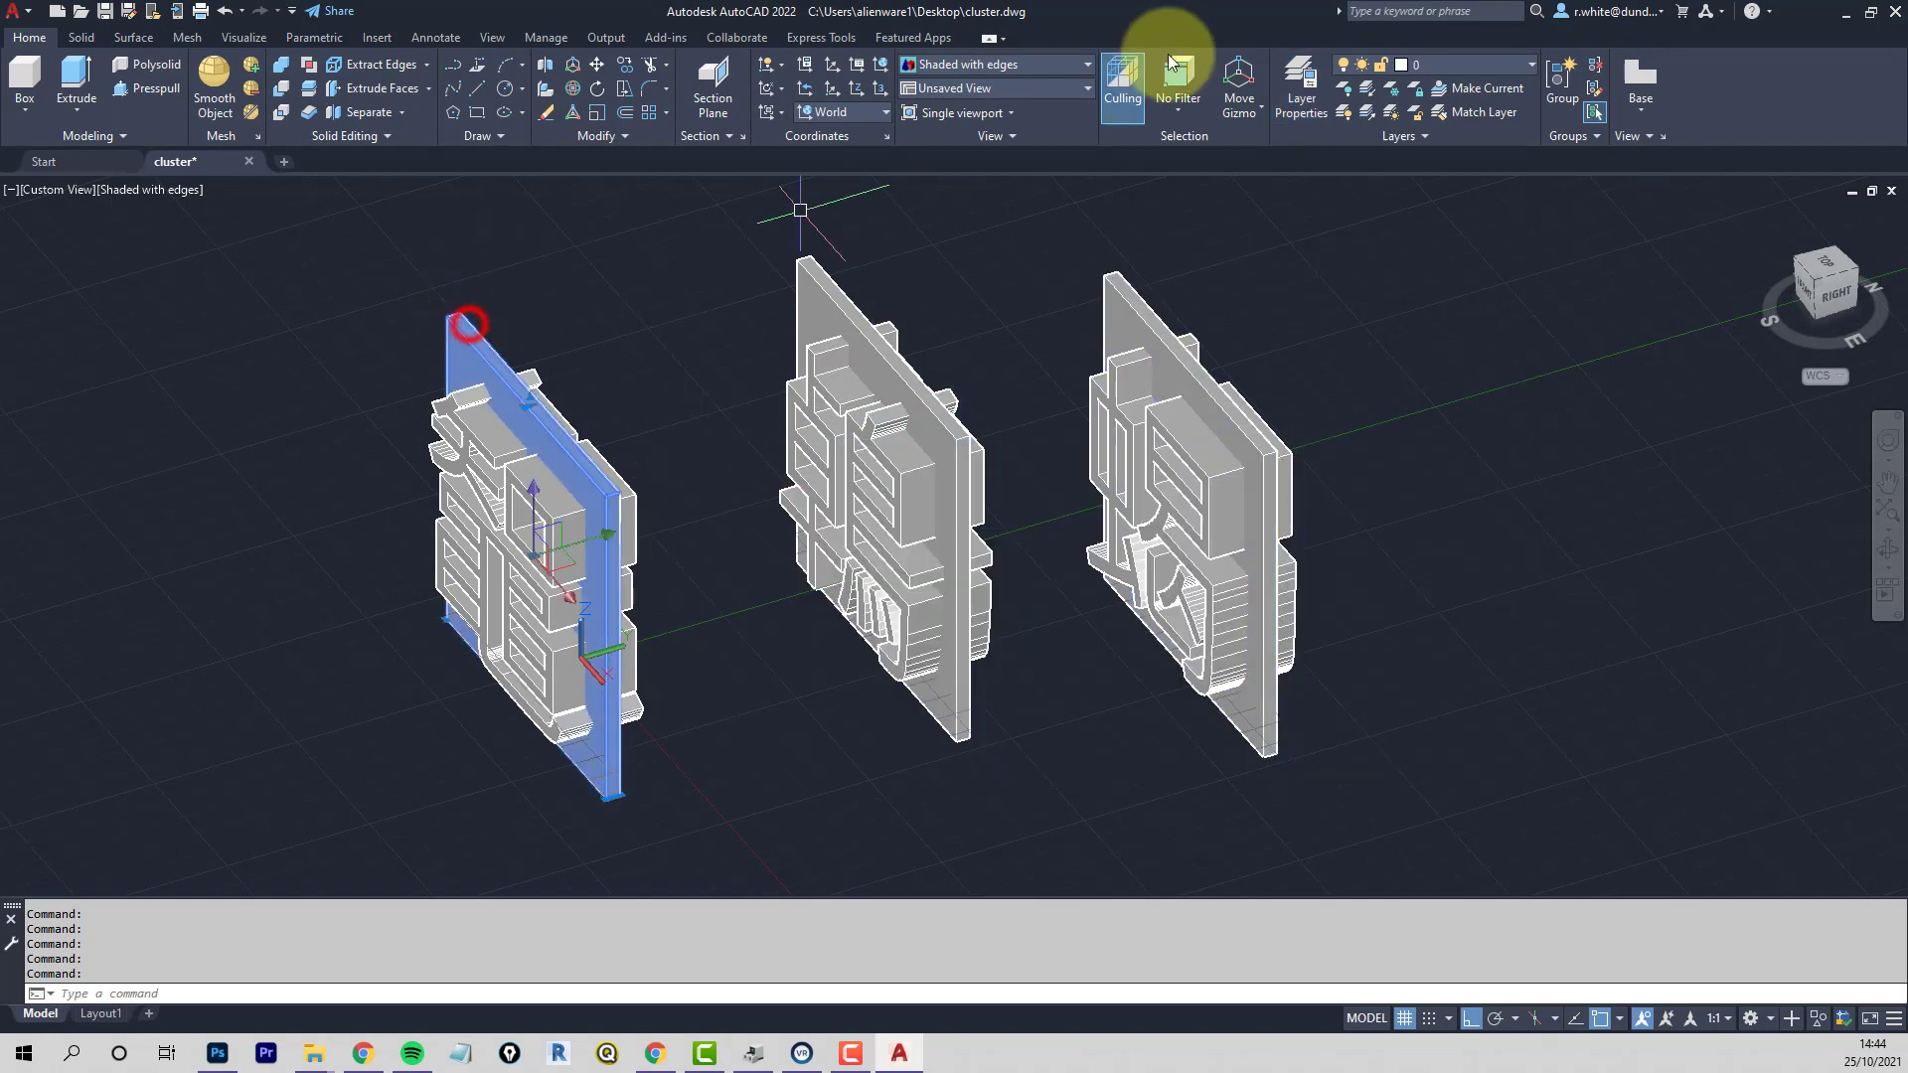
left_click(1499, 66)
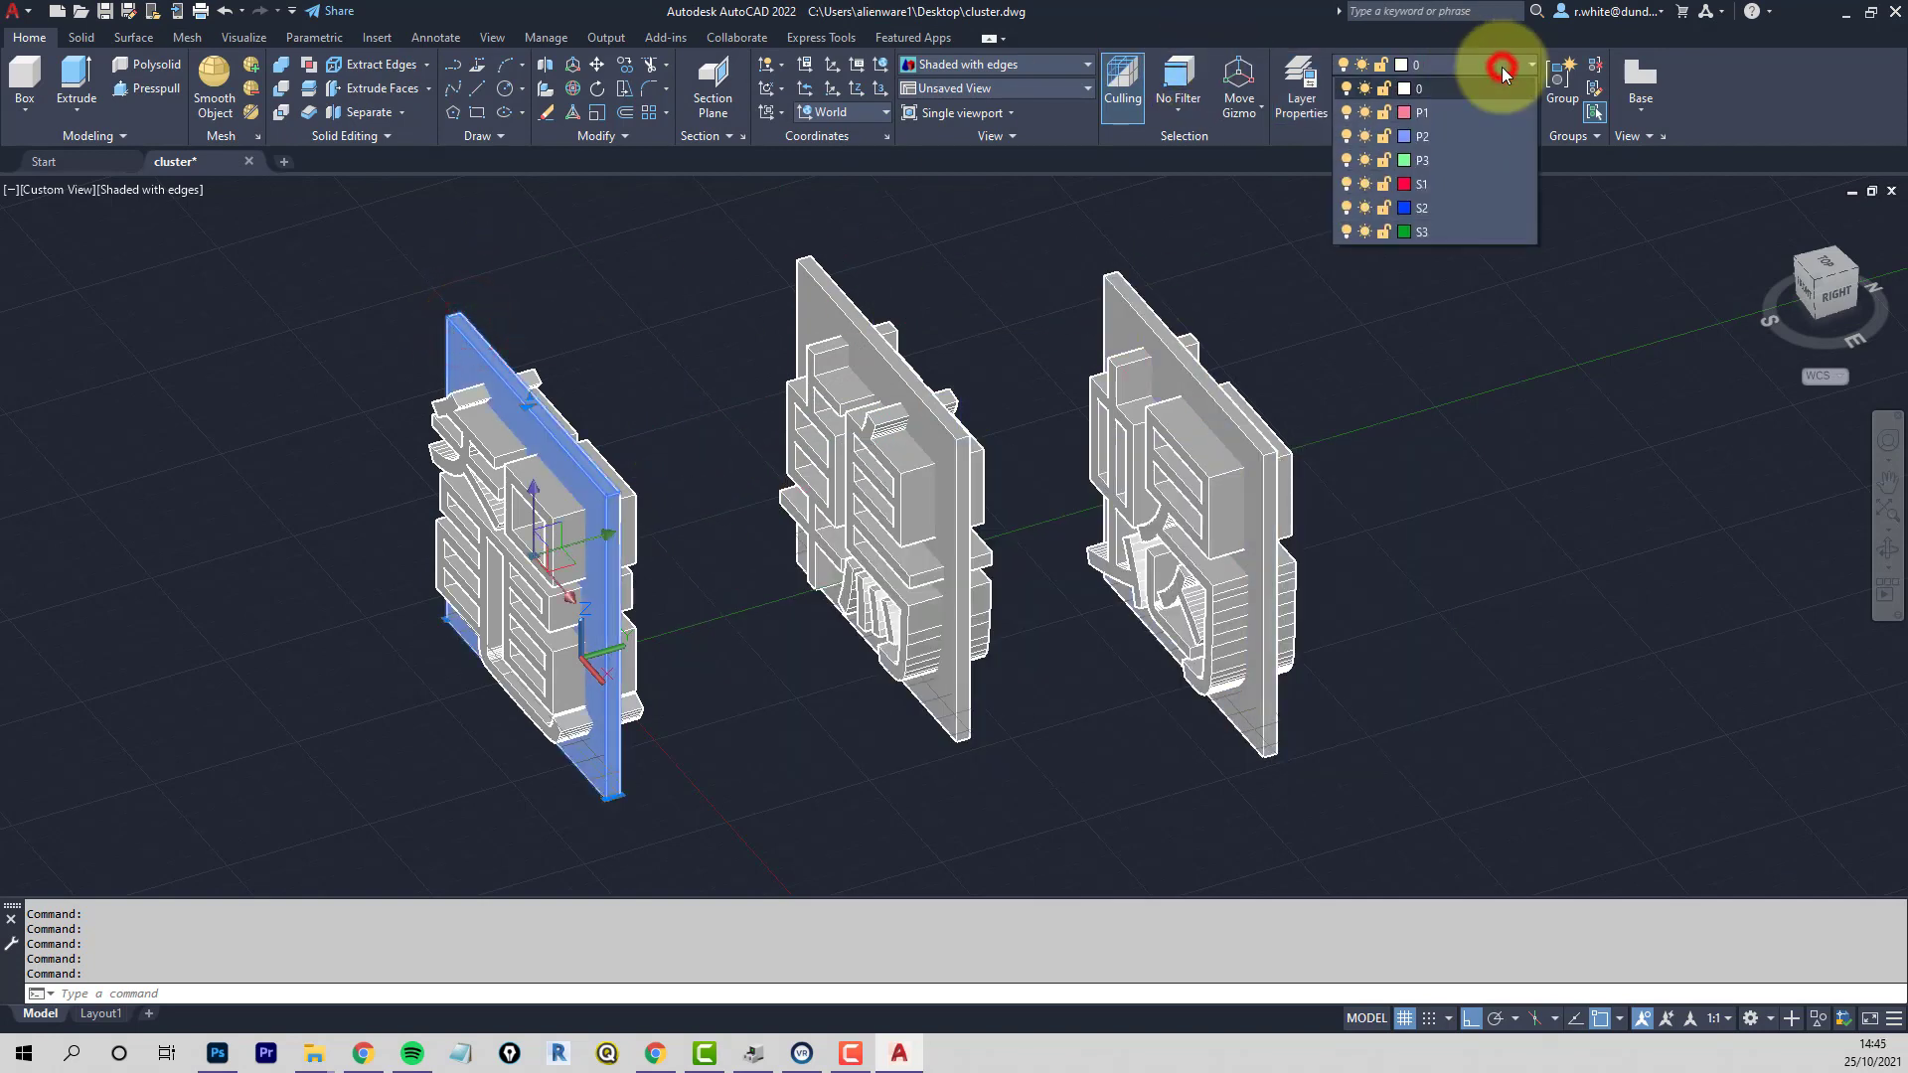
left_click(1441, 116)
key("Escape")
left_click(825, 293)
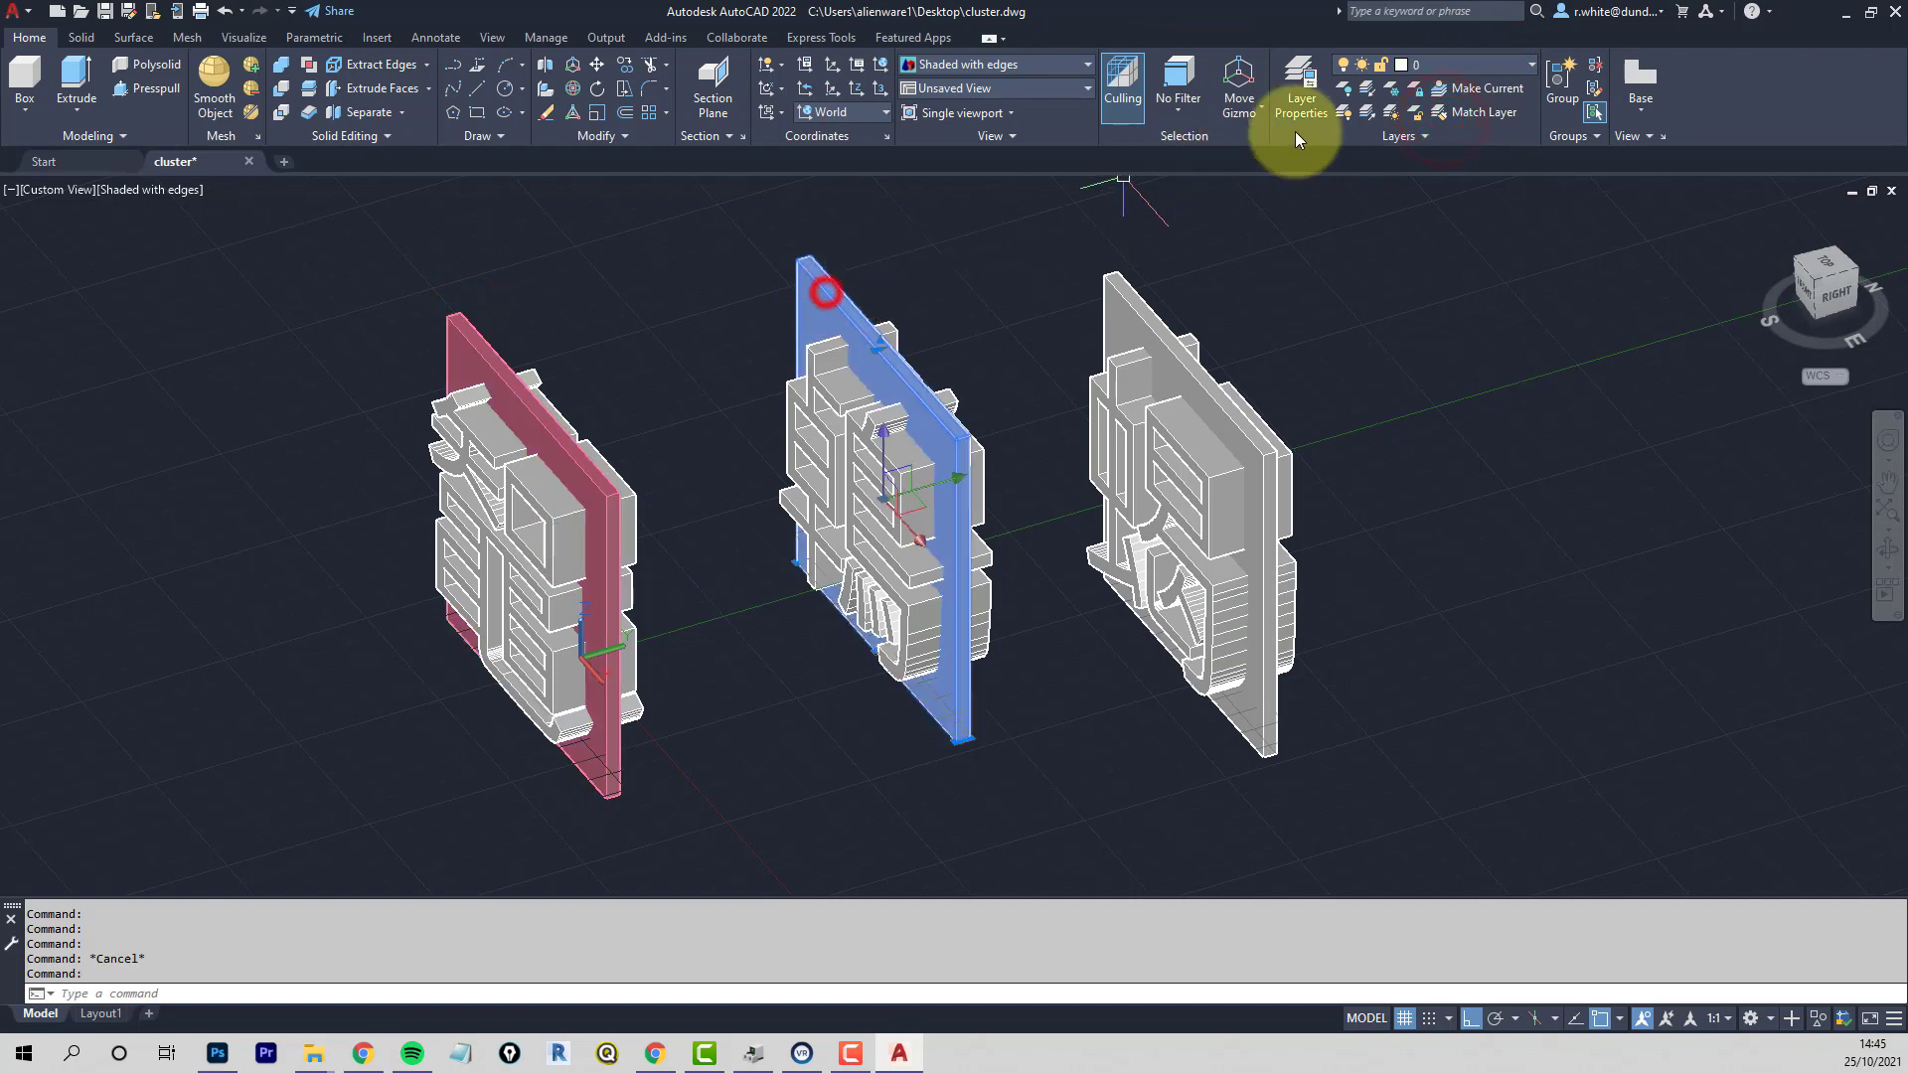
left_click(1457, 61)
left_click(1430, 131)
key("Escape")
left_click(1124, 291)
left_click(1478, 63)
left_click(1449, 157)
key("Escape")
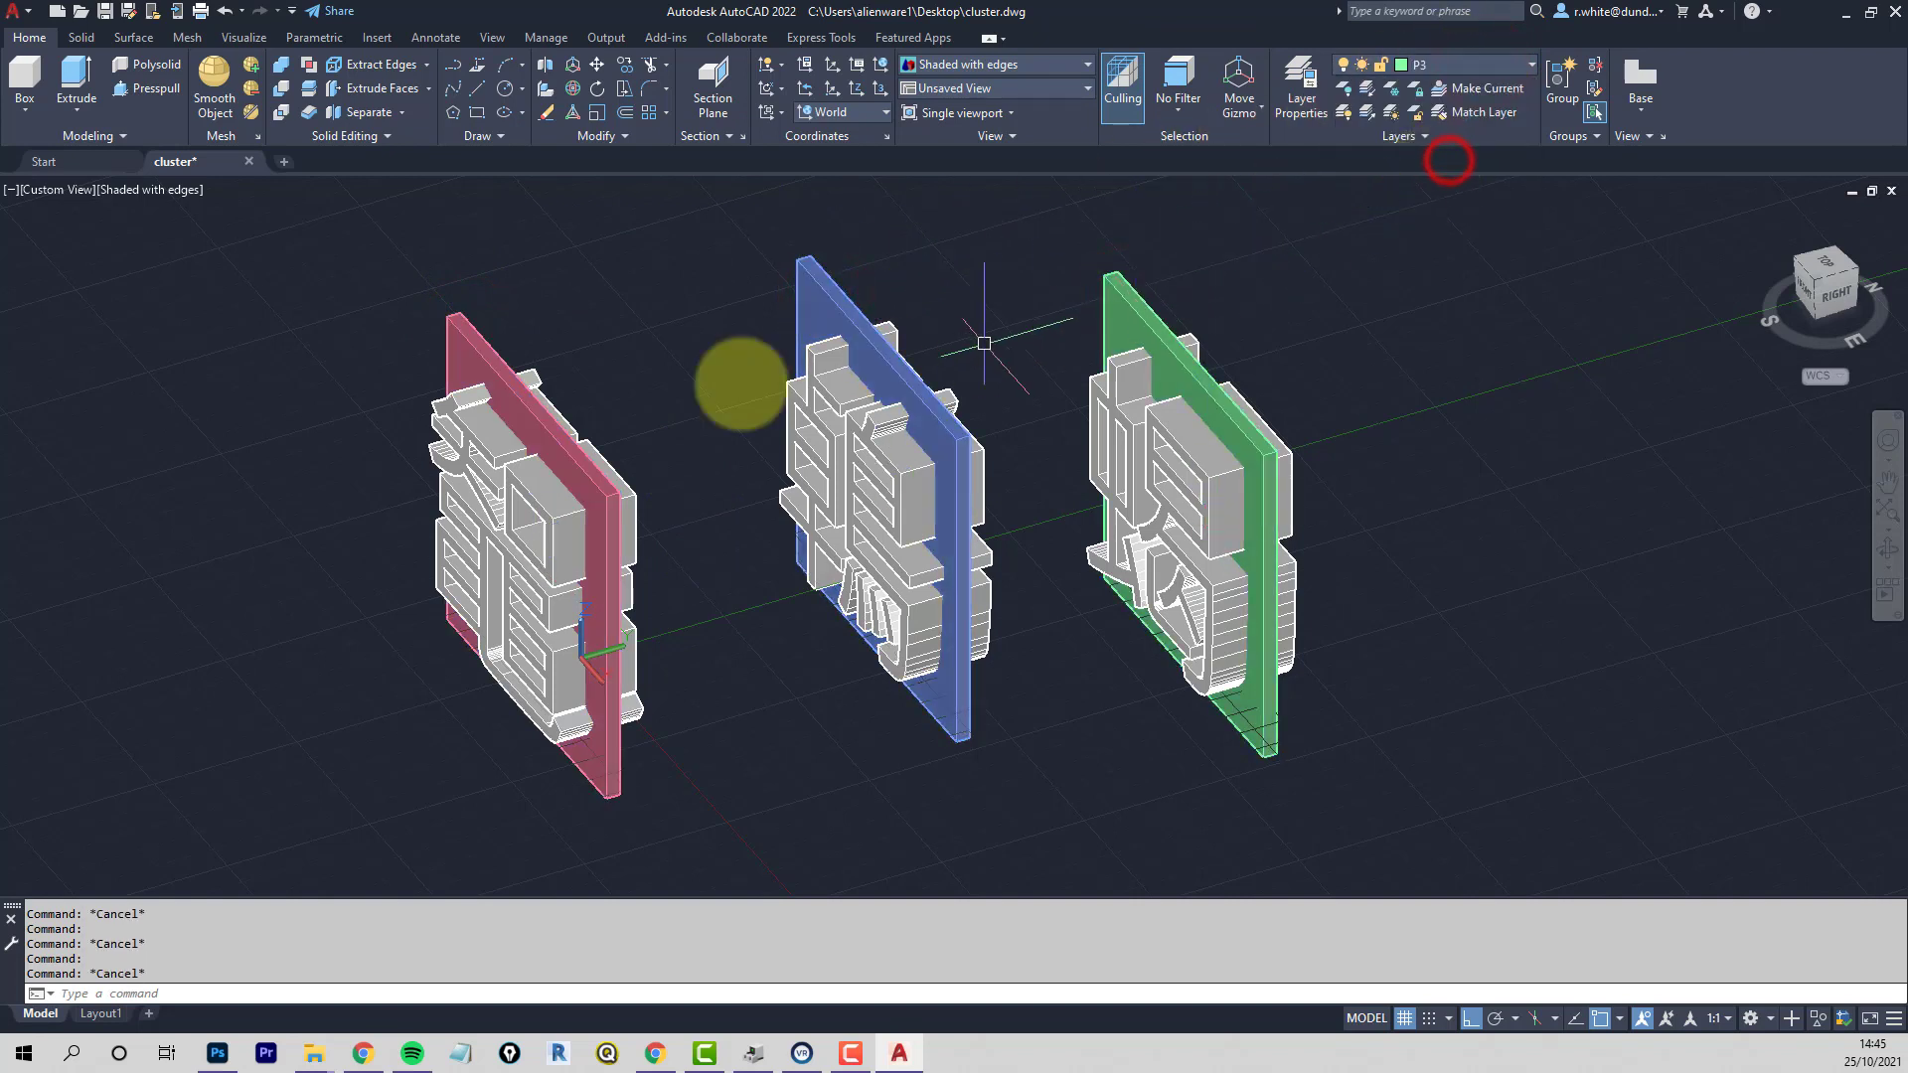
Put the left, middle and right character solids on layers S1, S2 and S3
left_click(710, 810)
left_click(1482, 62)
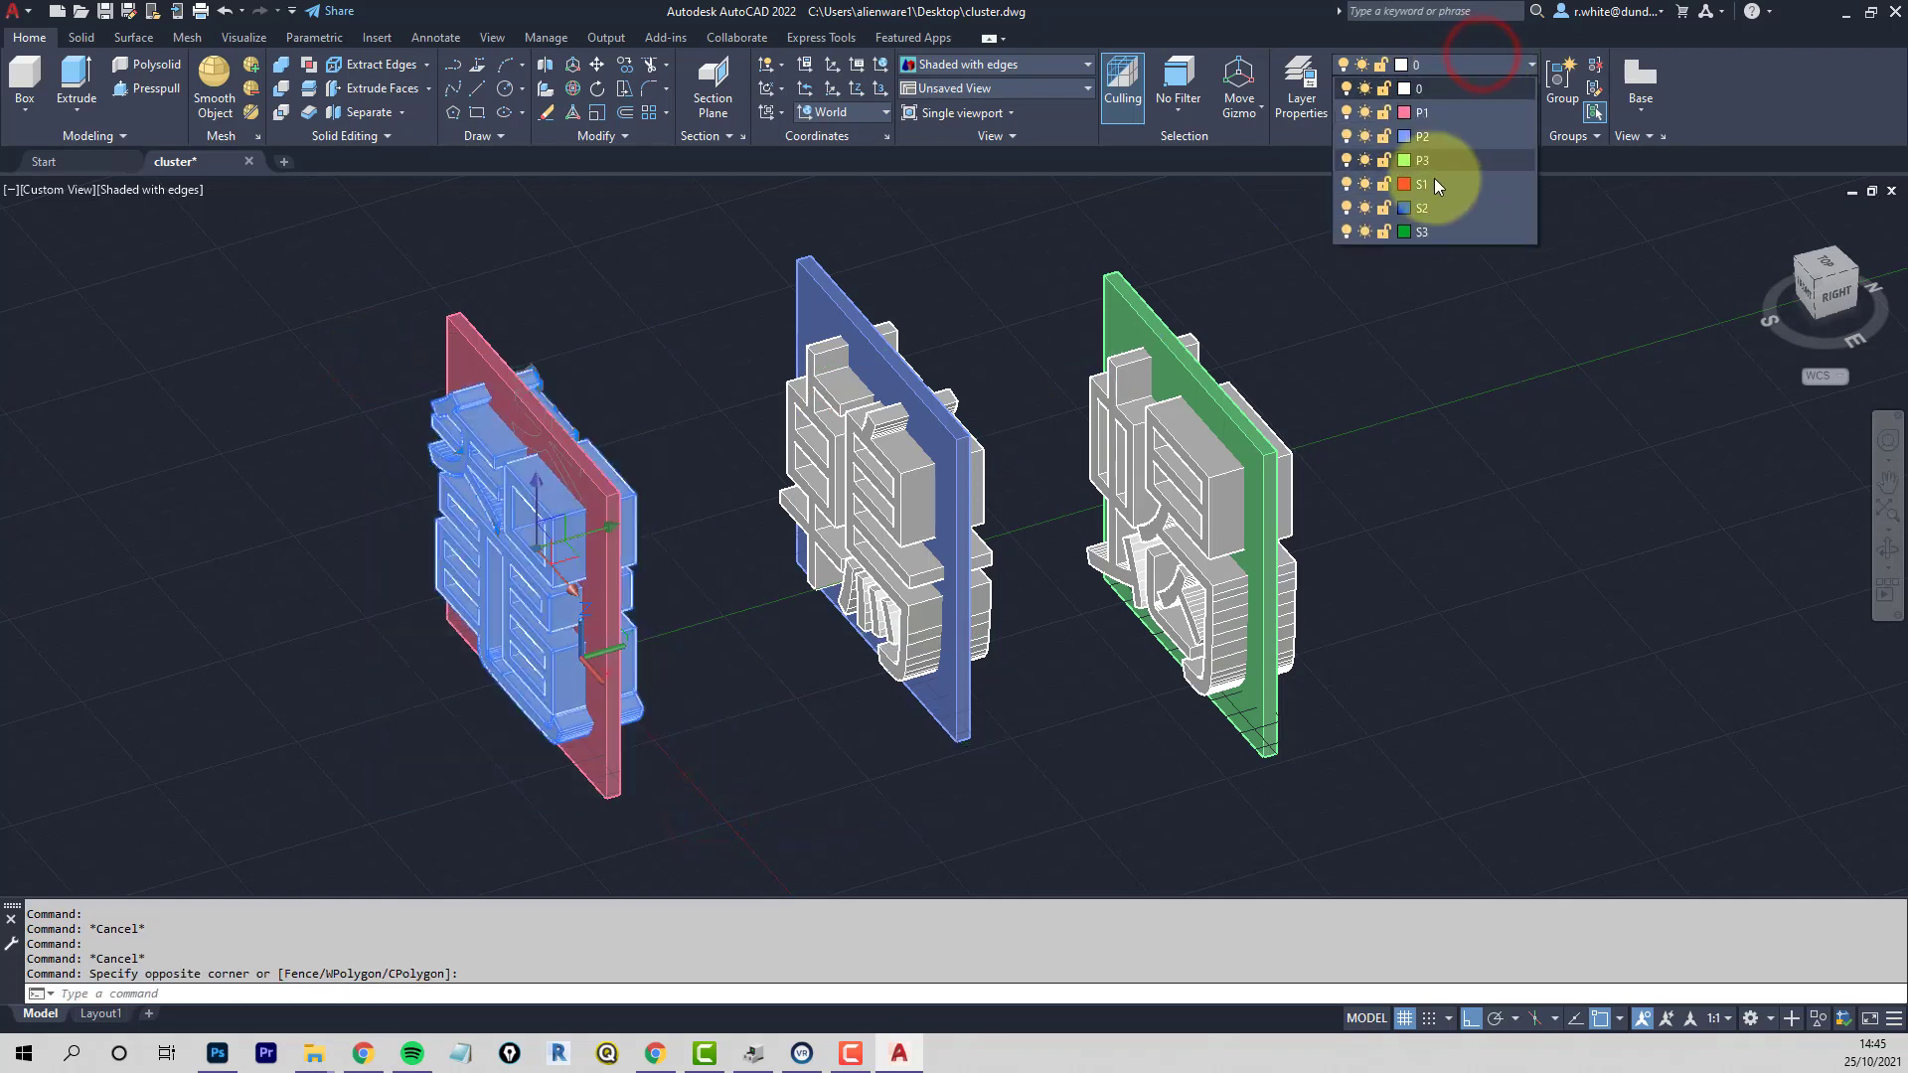
left_click(1423, 187)
left_click(726, 294)
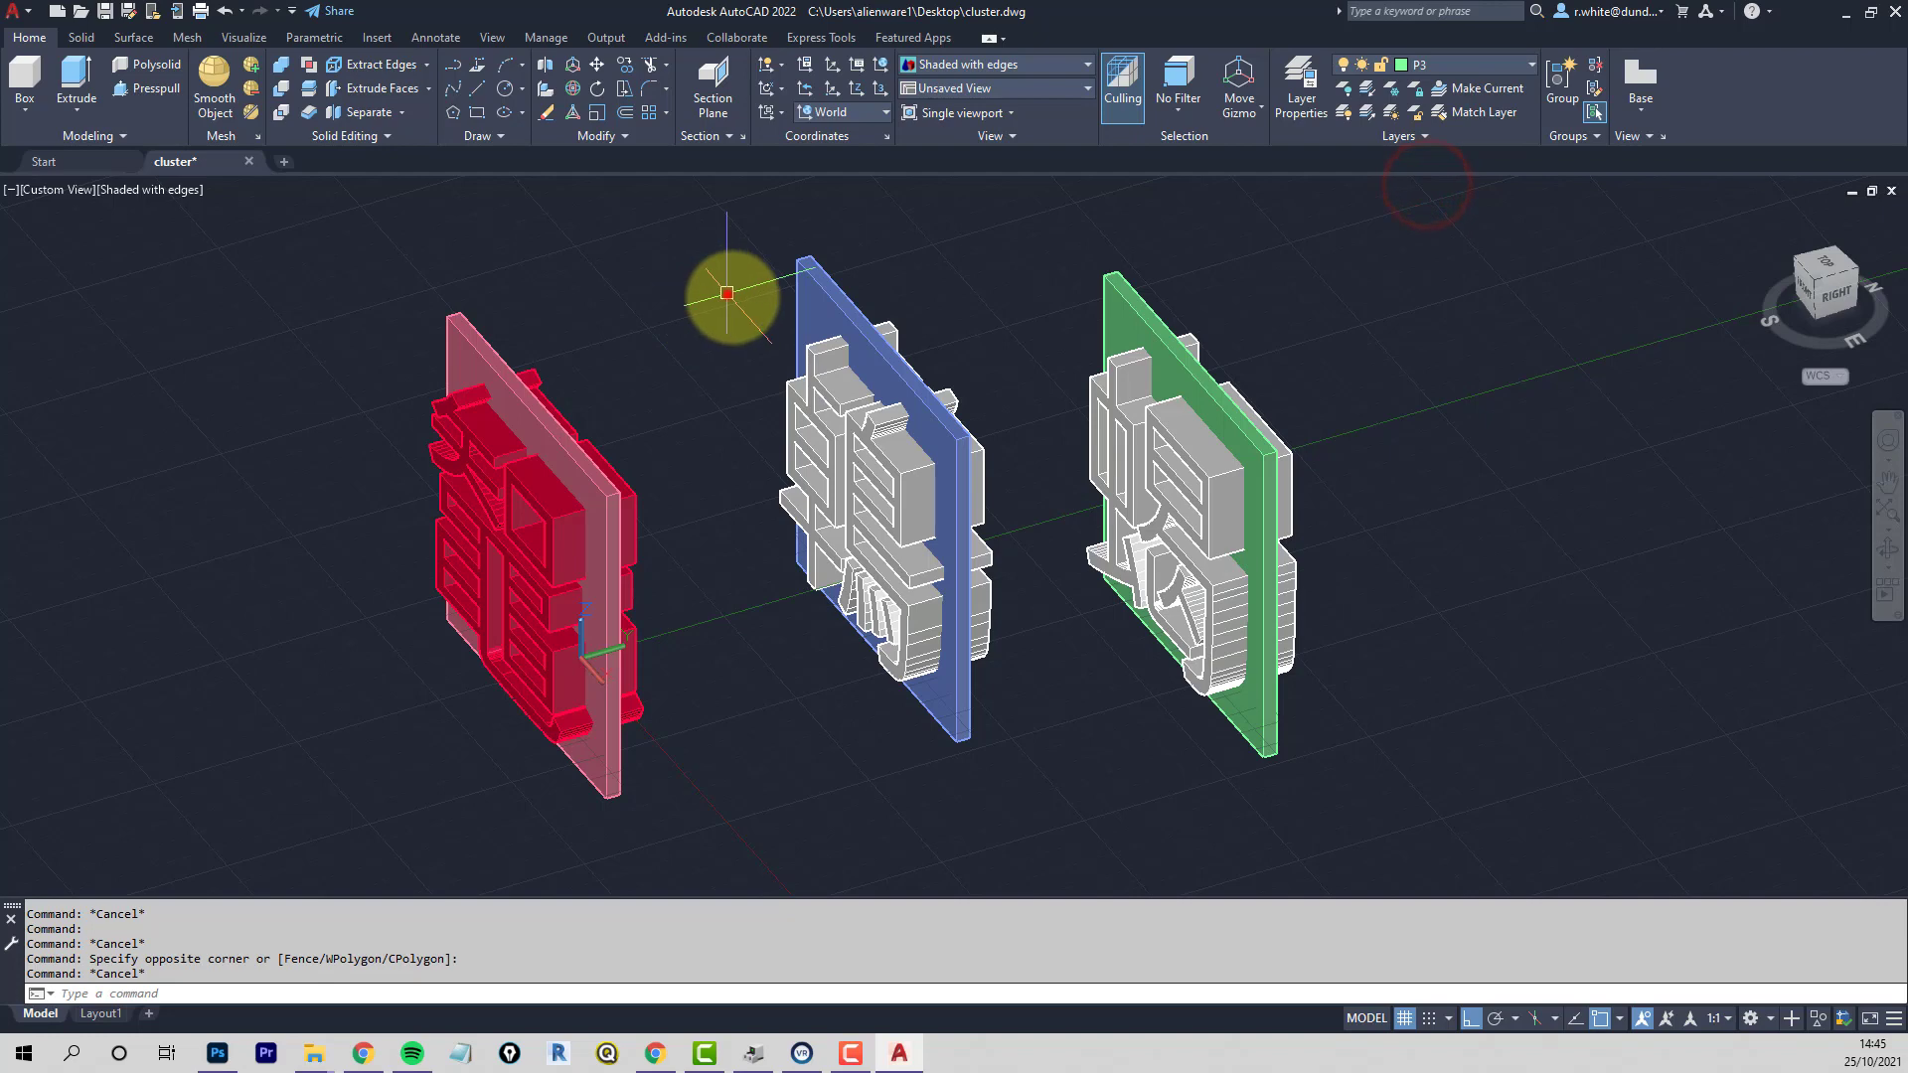
left_click(1046, 760)
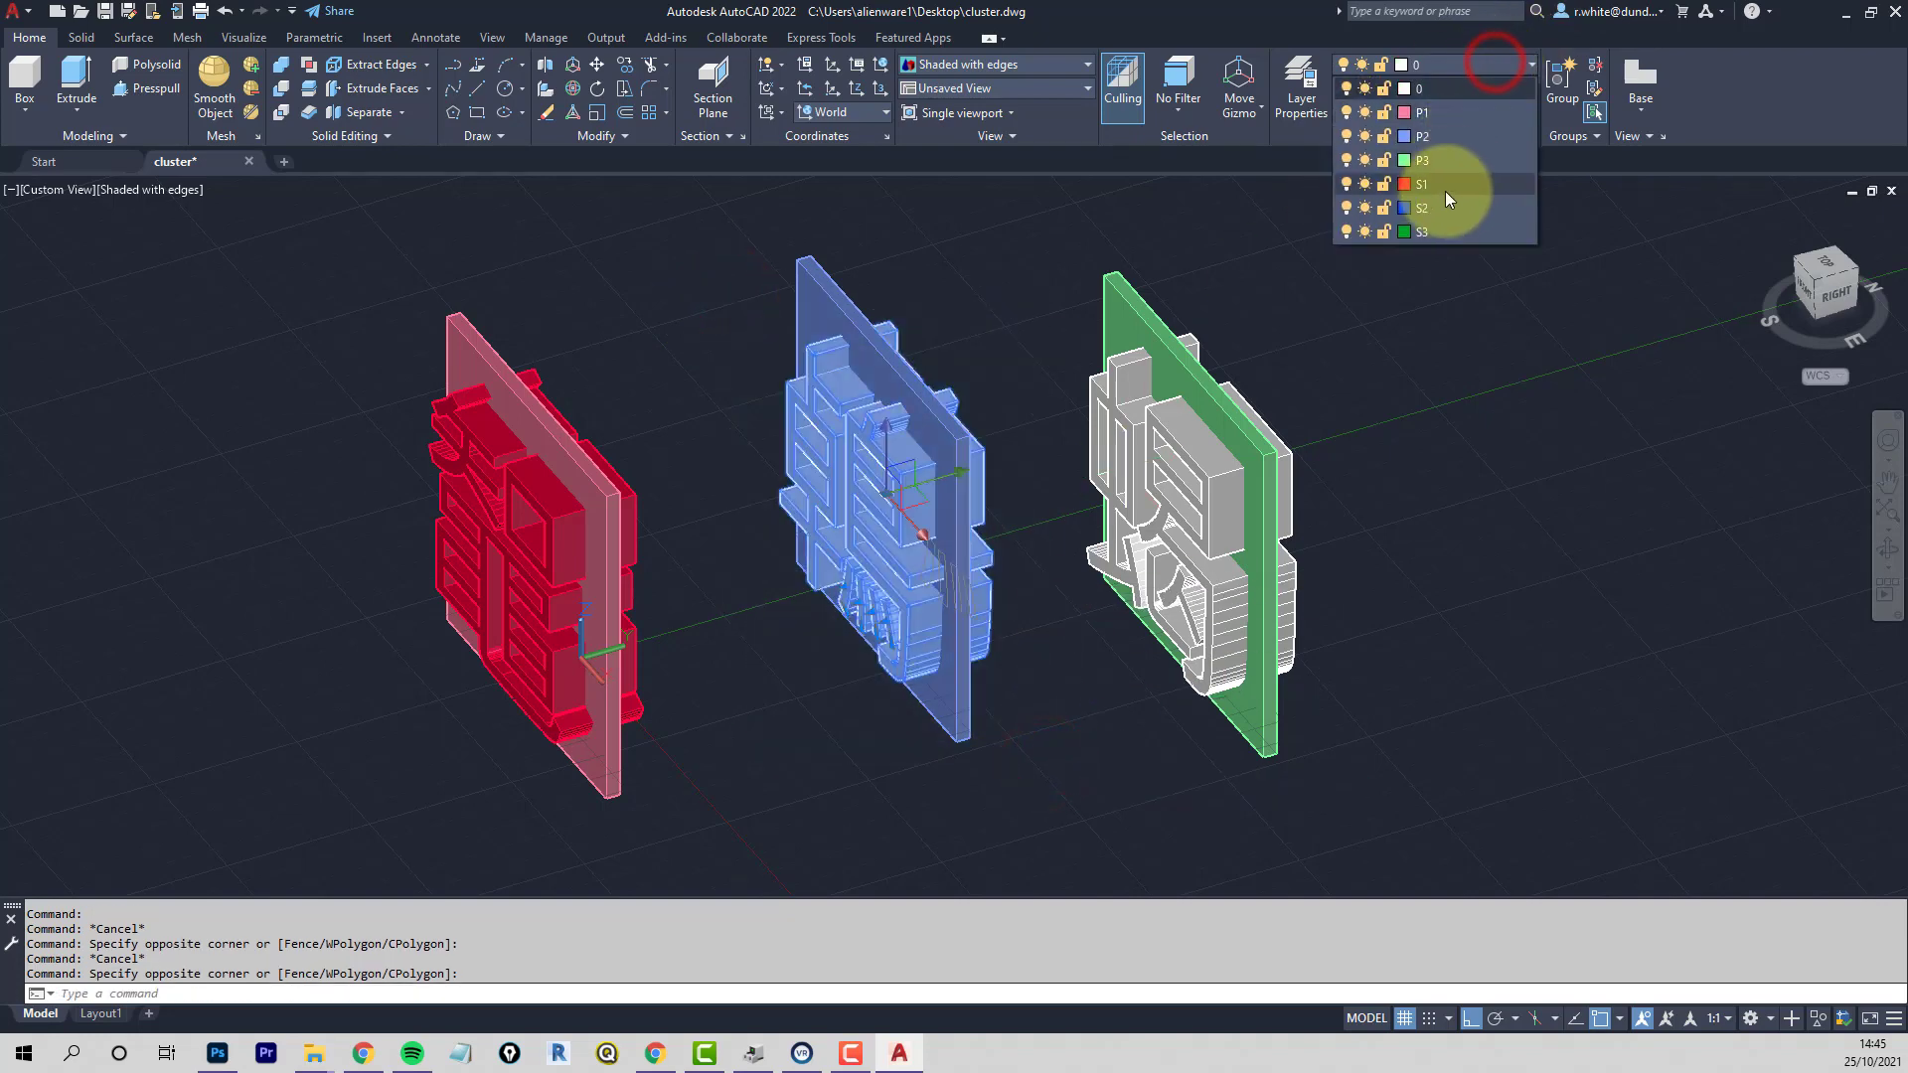
left_click(1439, 202)
key("Escape")
left_click(1038, 295)
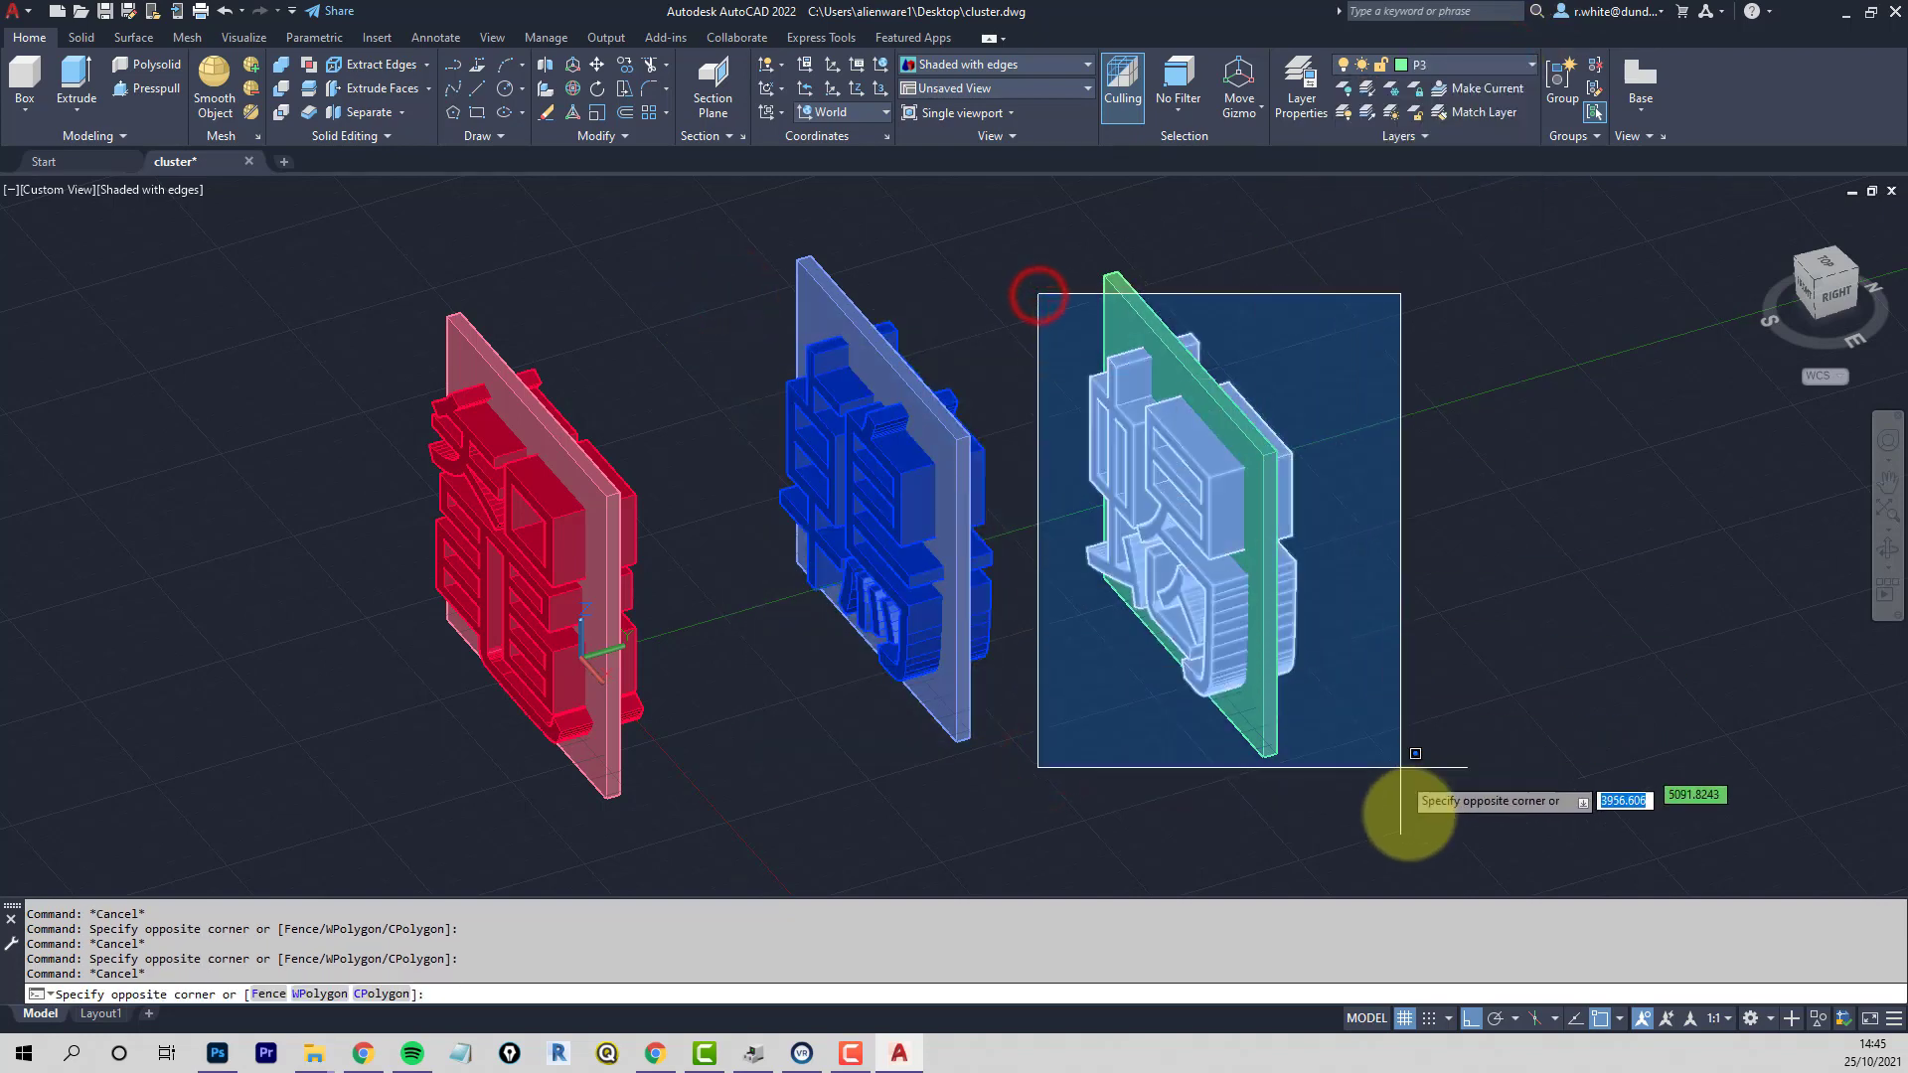
left_click(1416, 840)
left_click(1500, 72)
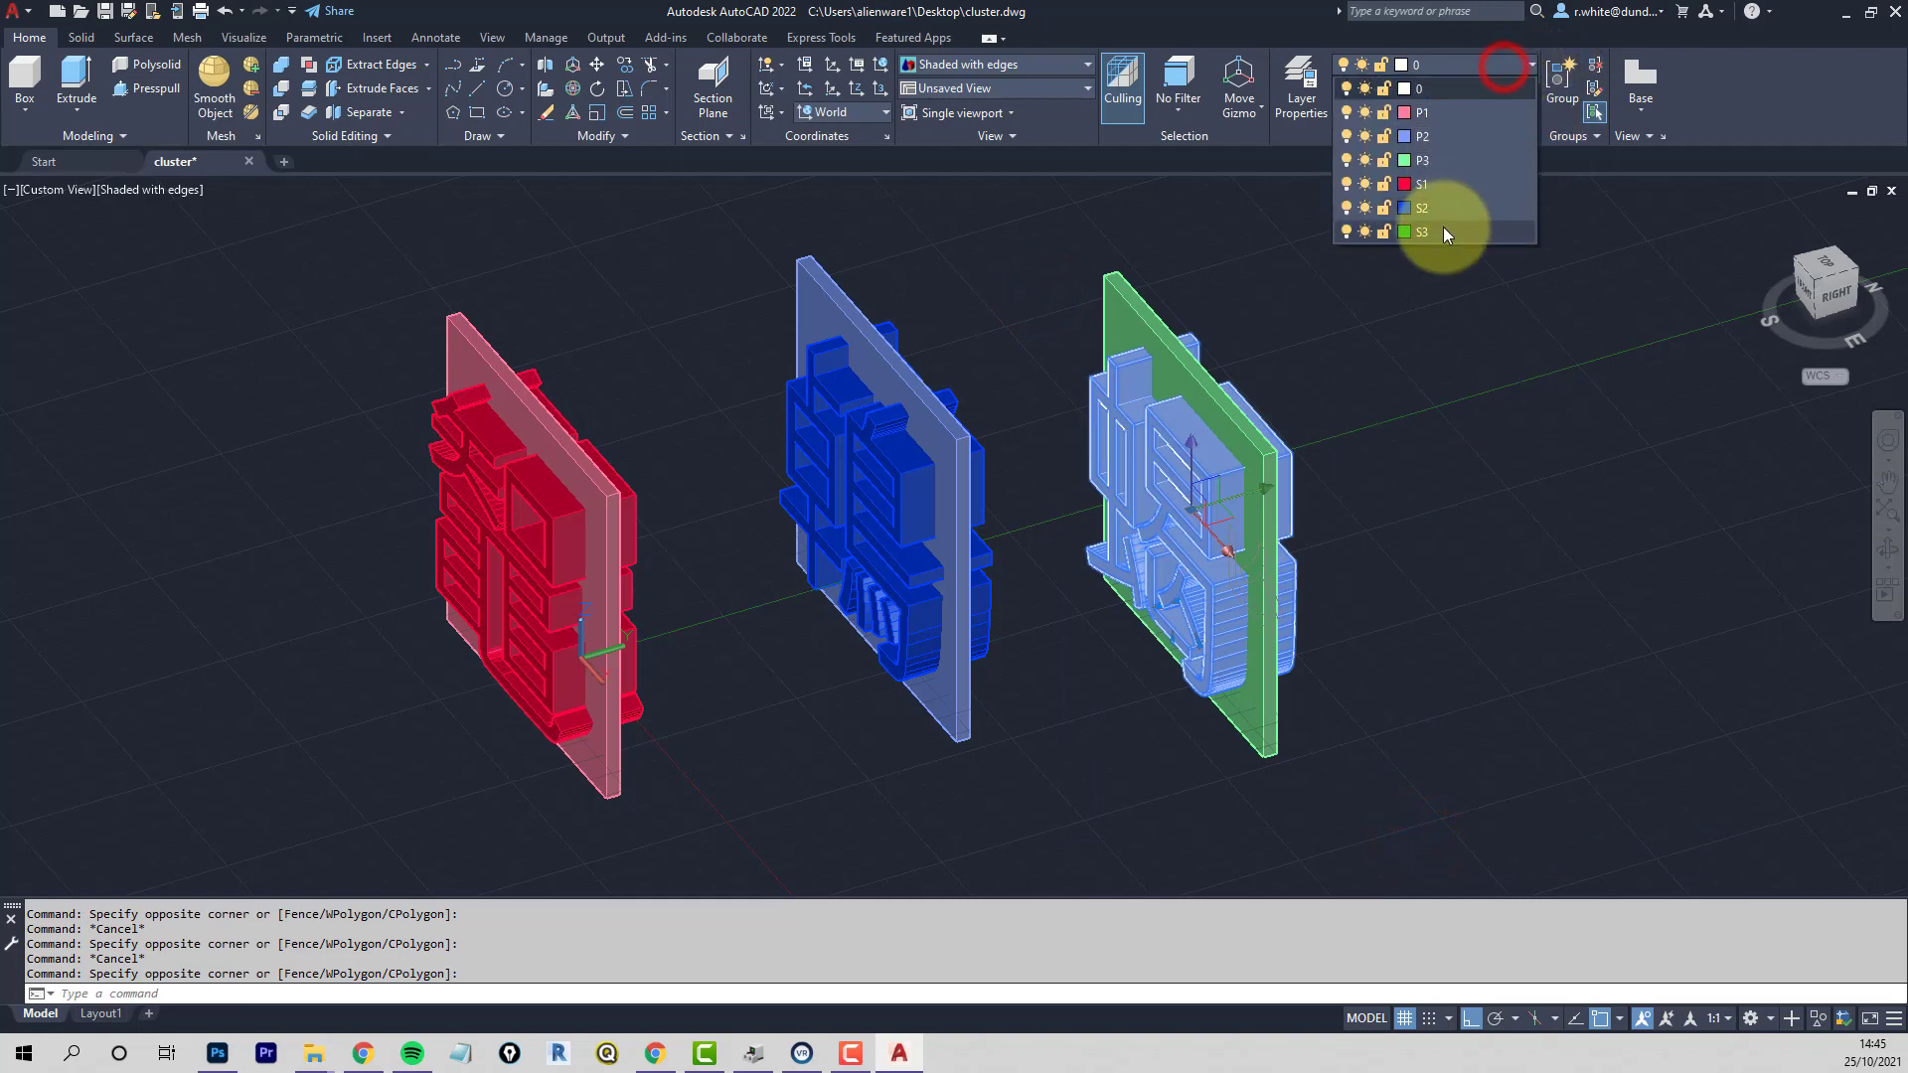
left_click(1448, 222)
key("Escape")
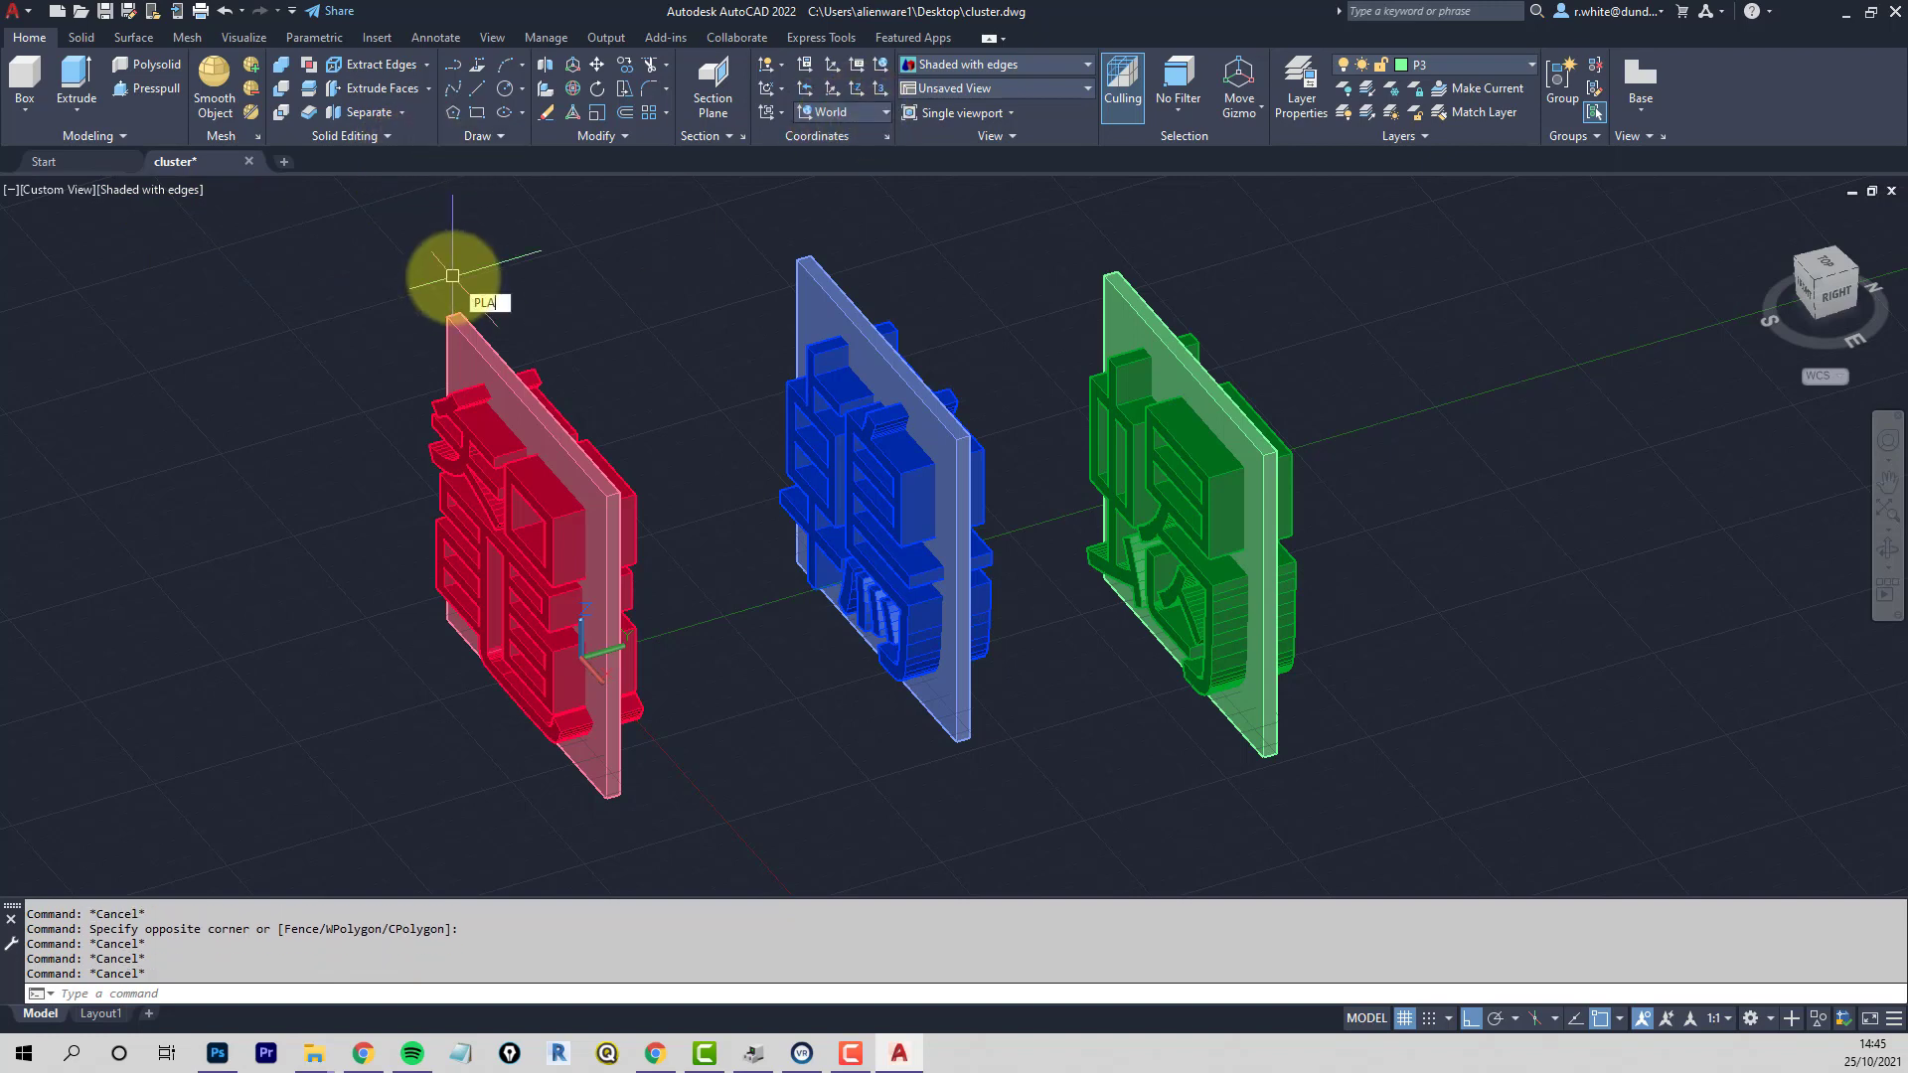
Finish the PLAN command to show the drawing in World top plan view
type("N")
key("Return")
key("Return")
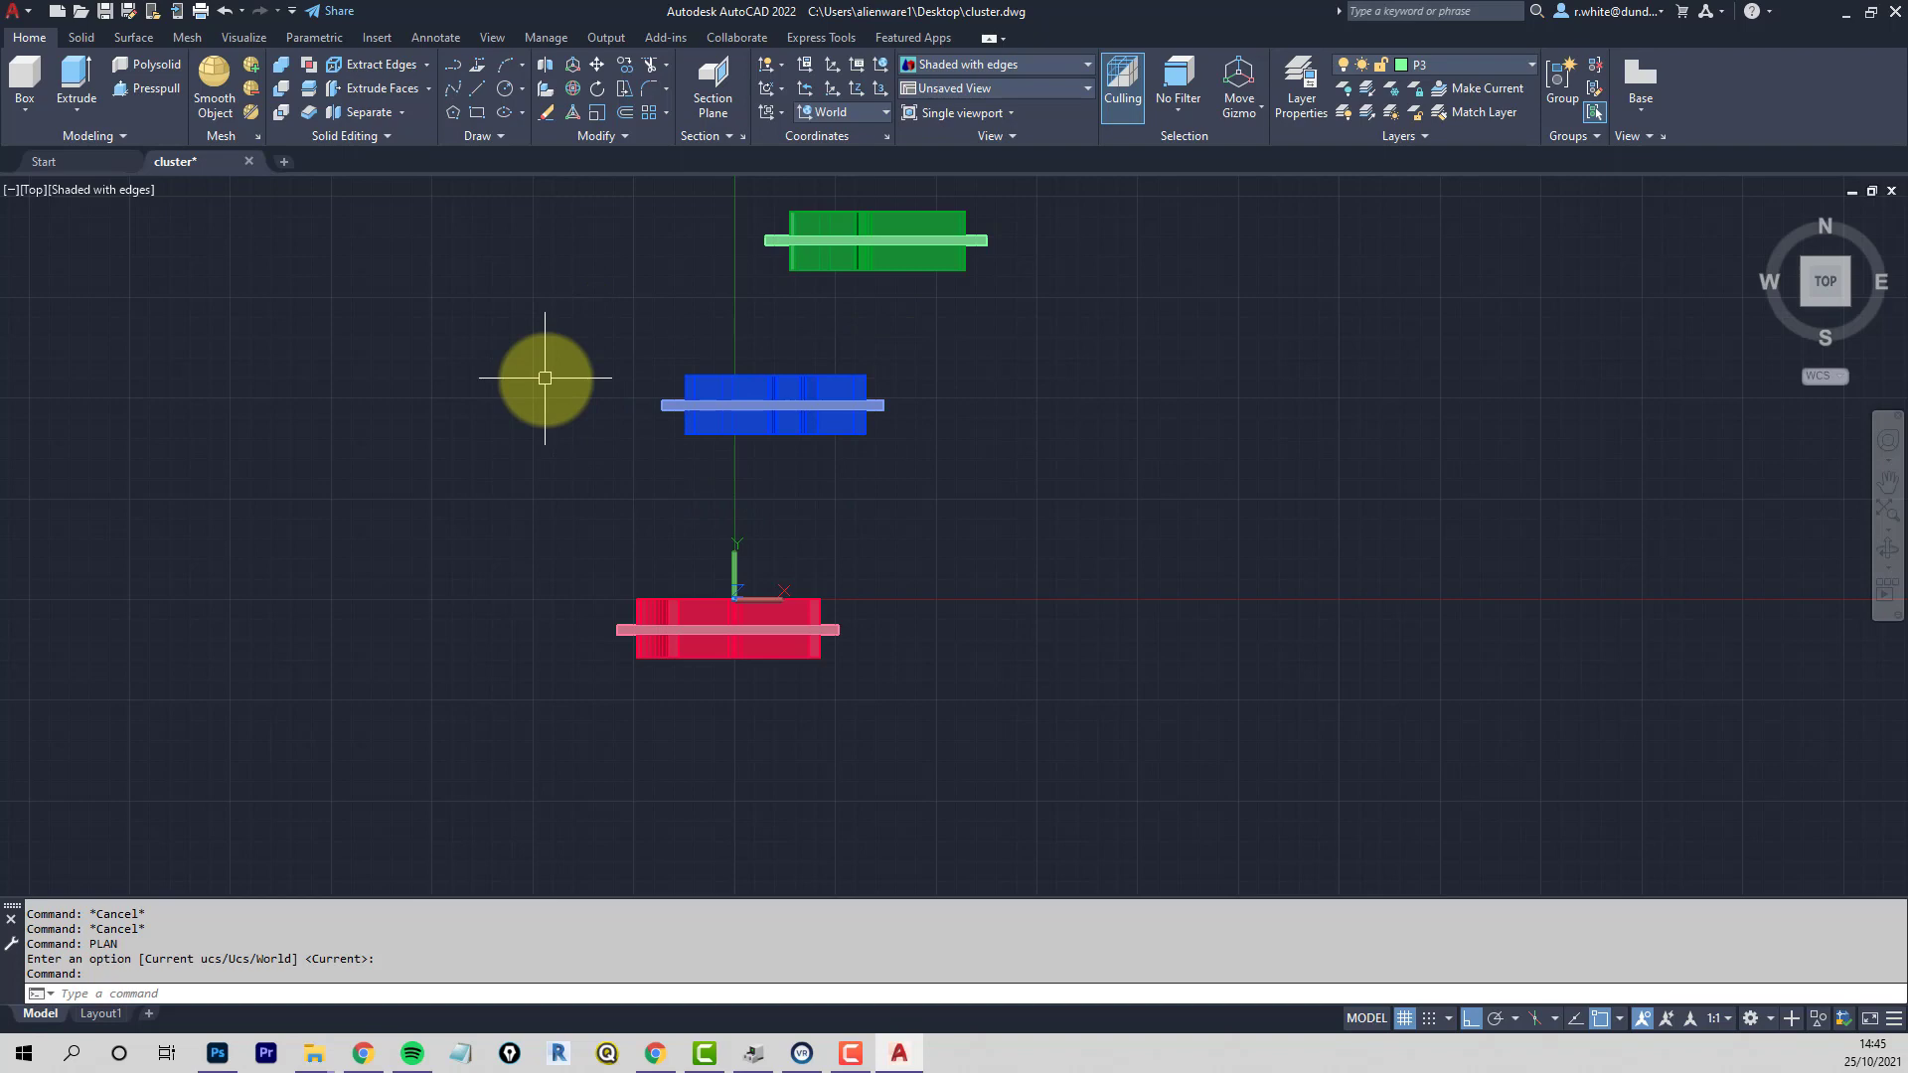
Rotate the blue plate and lettering 120° and move it up-left
left_click(598, 88)
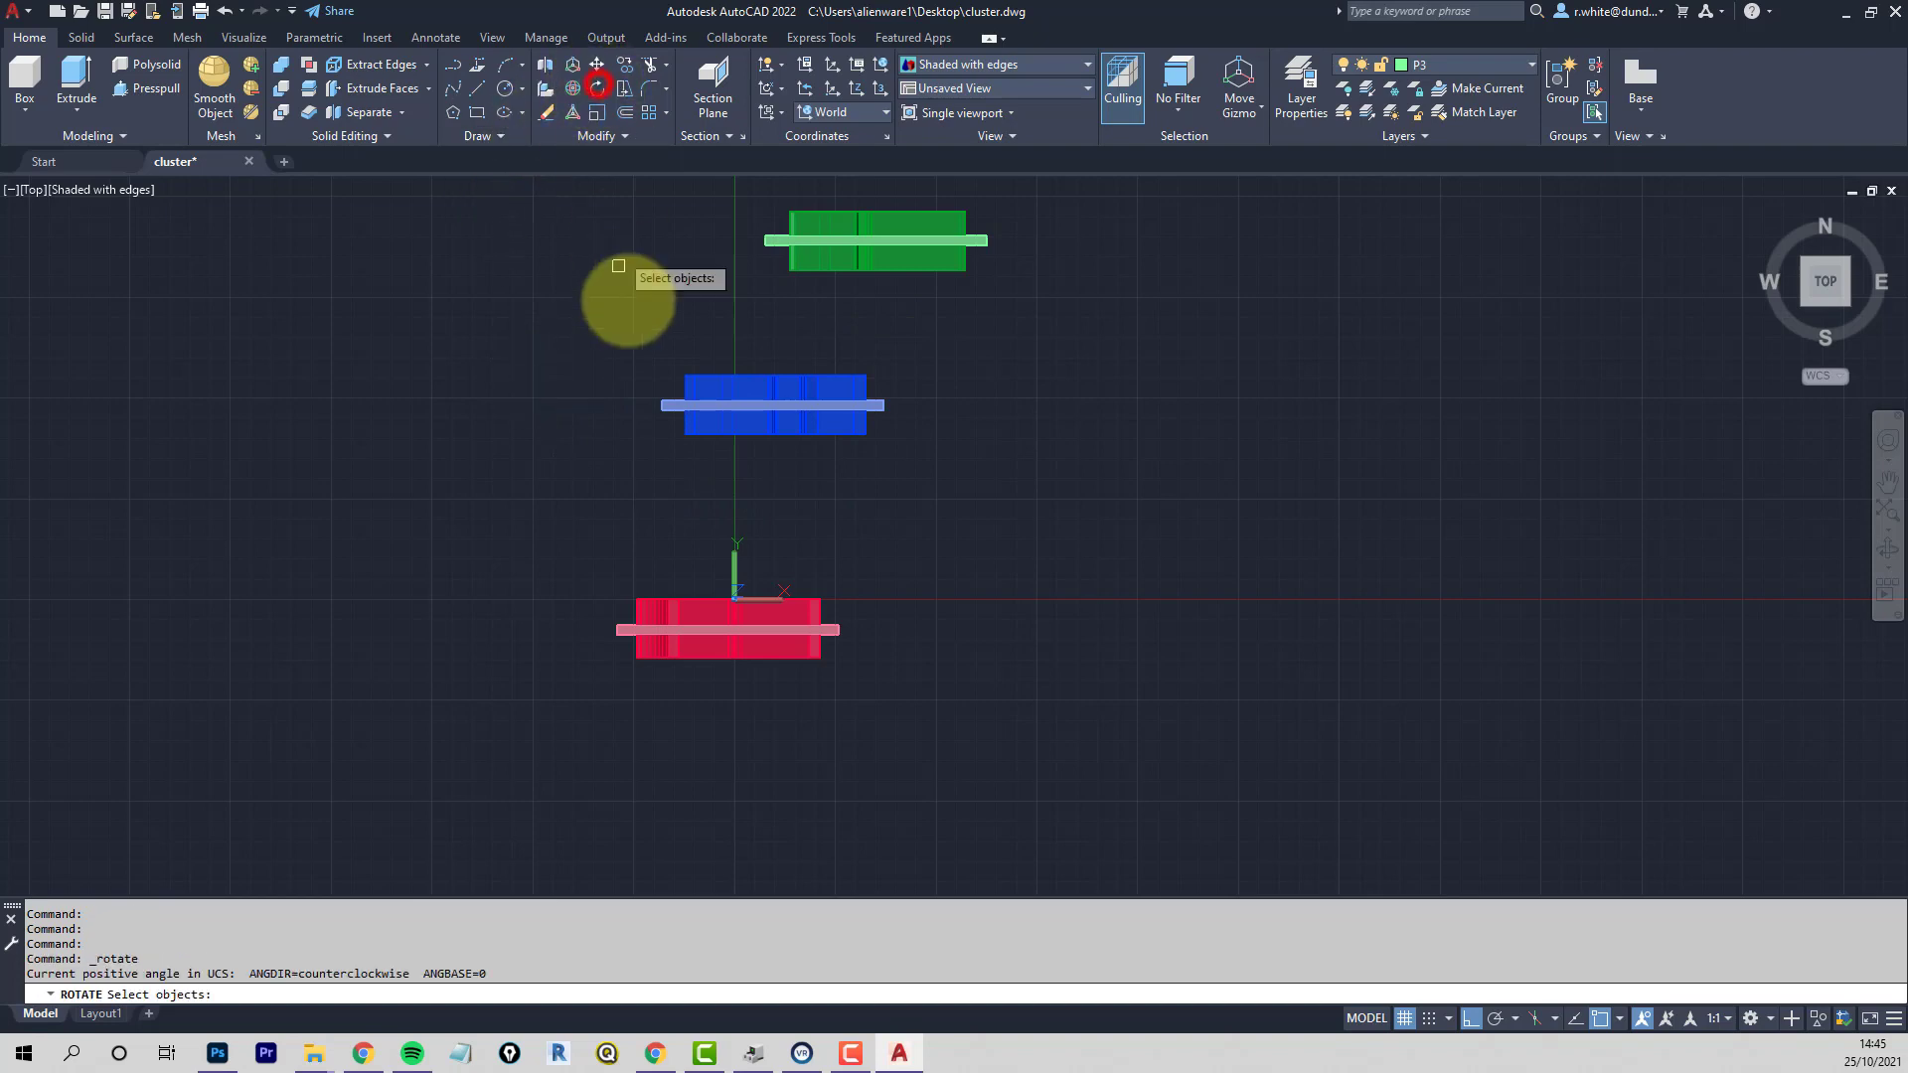
left_click(612, 332)
left_click(994, 482)
key("Return")
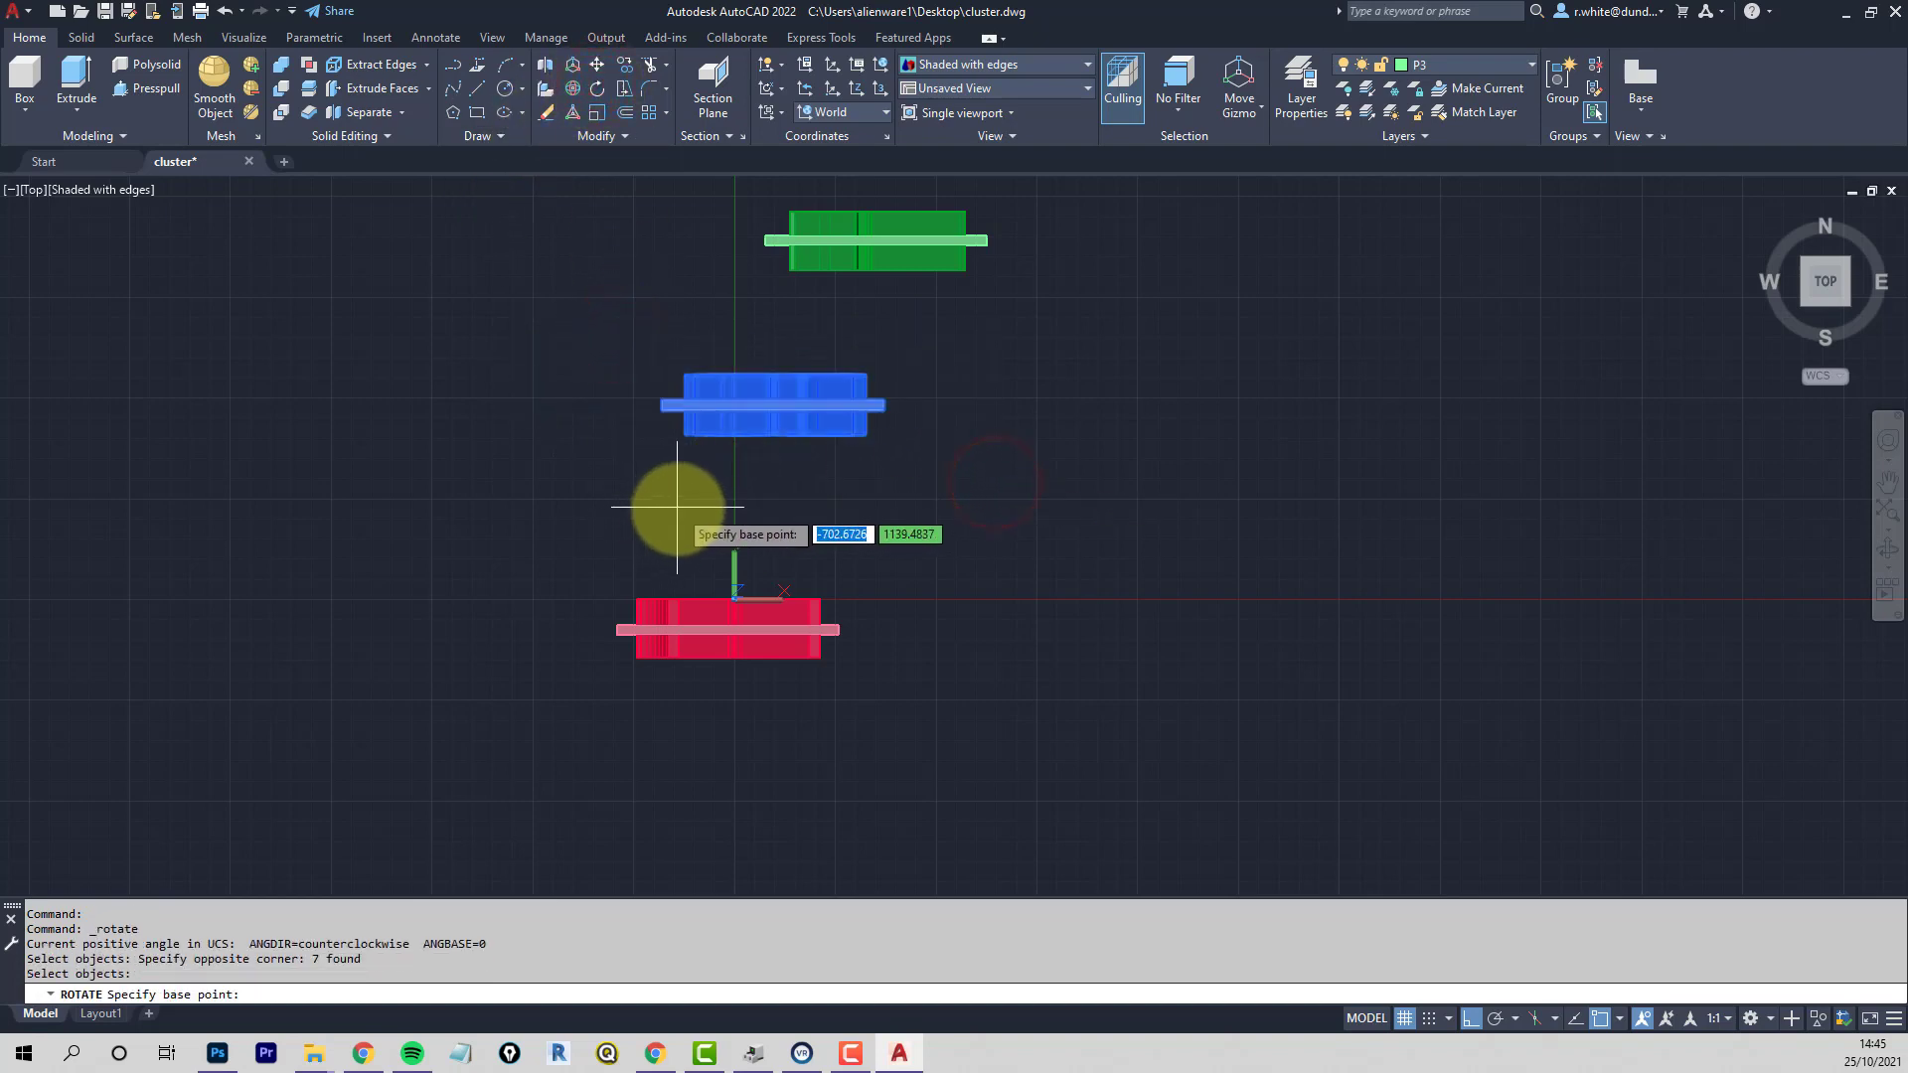
left_click(712, 530)
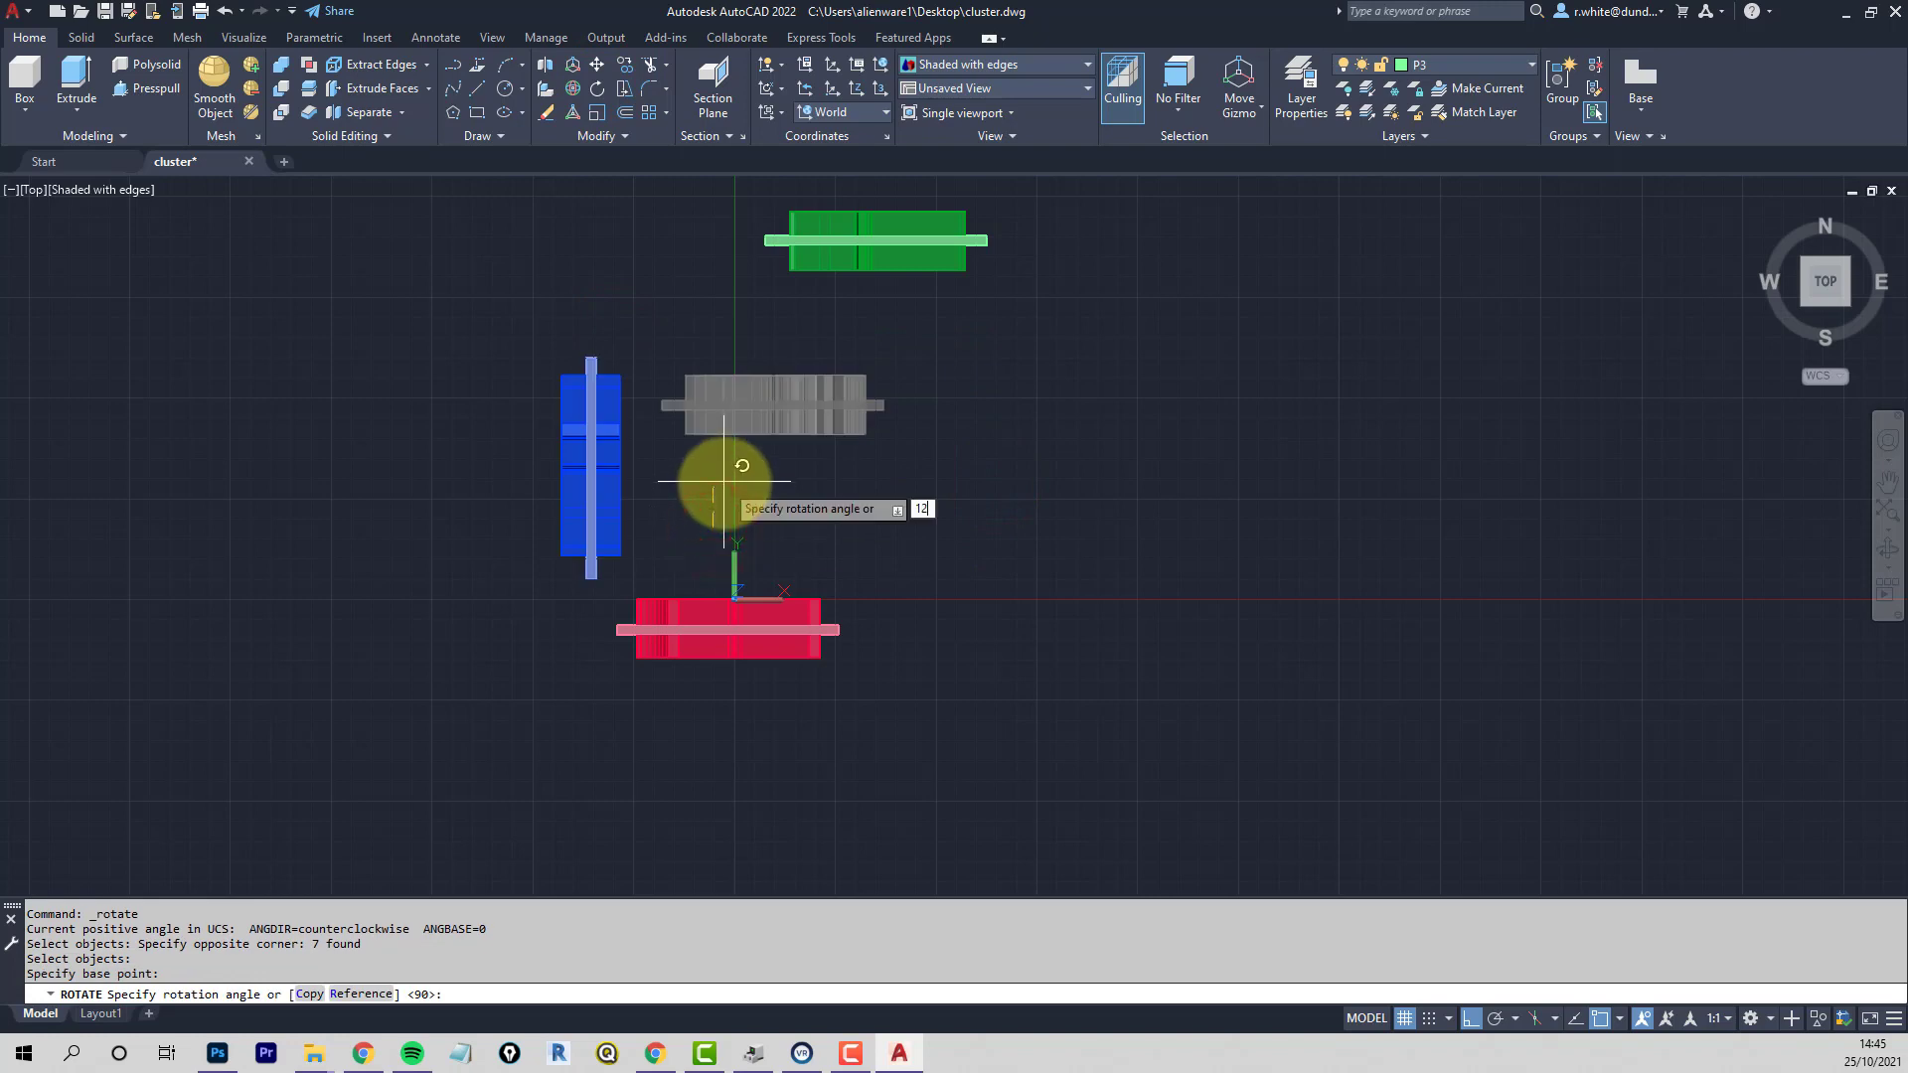
key("Return")
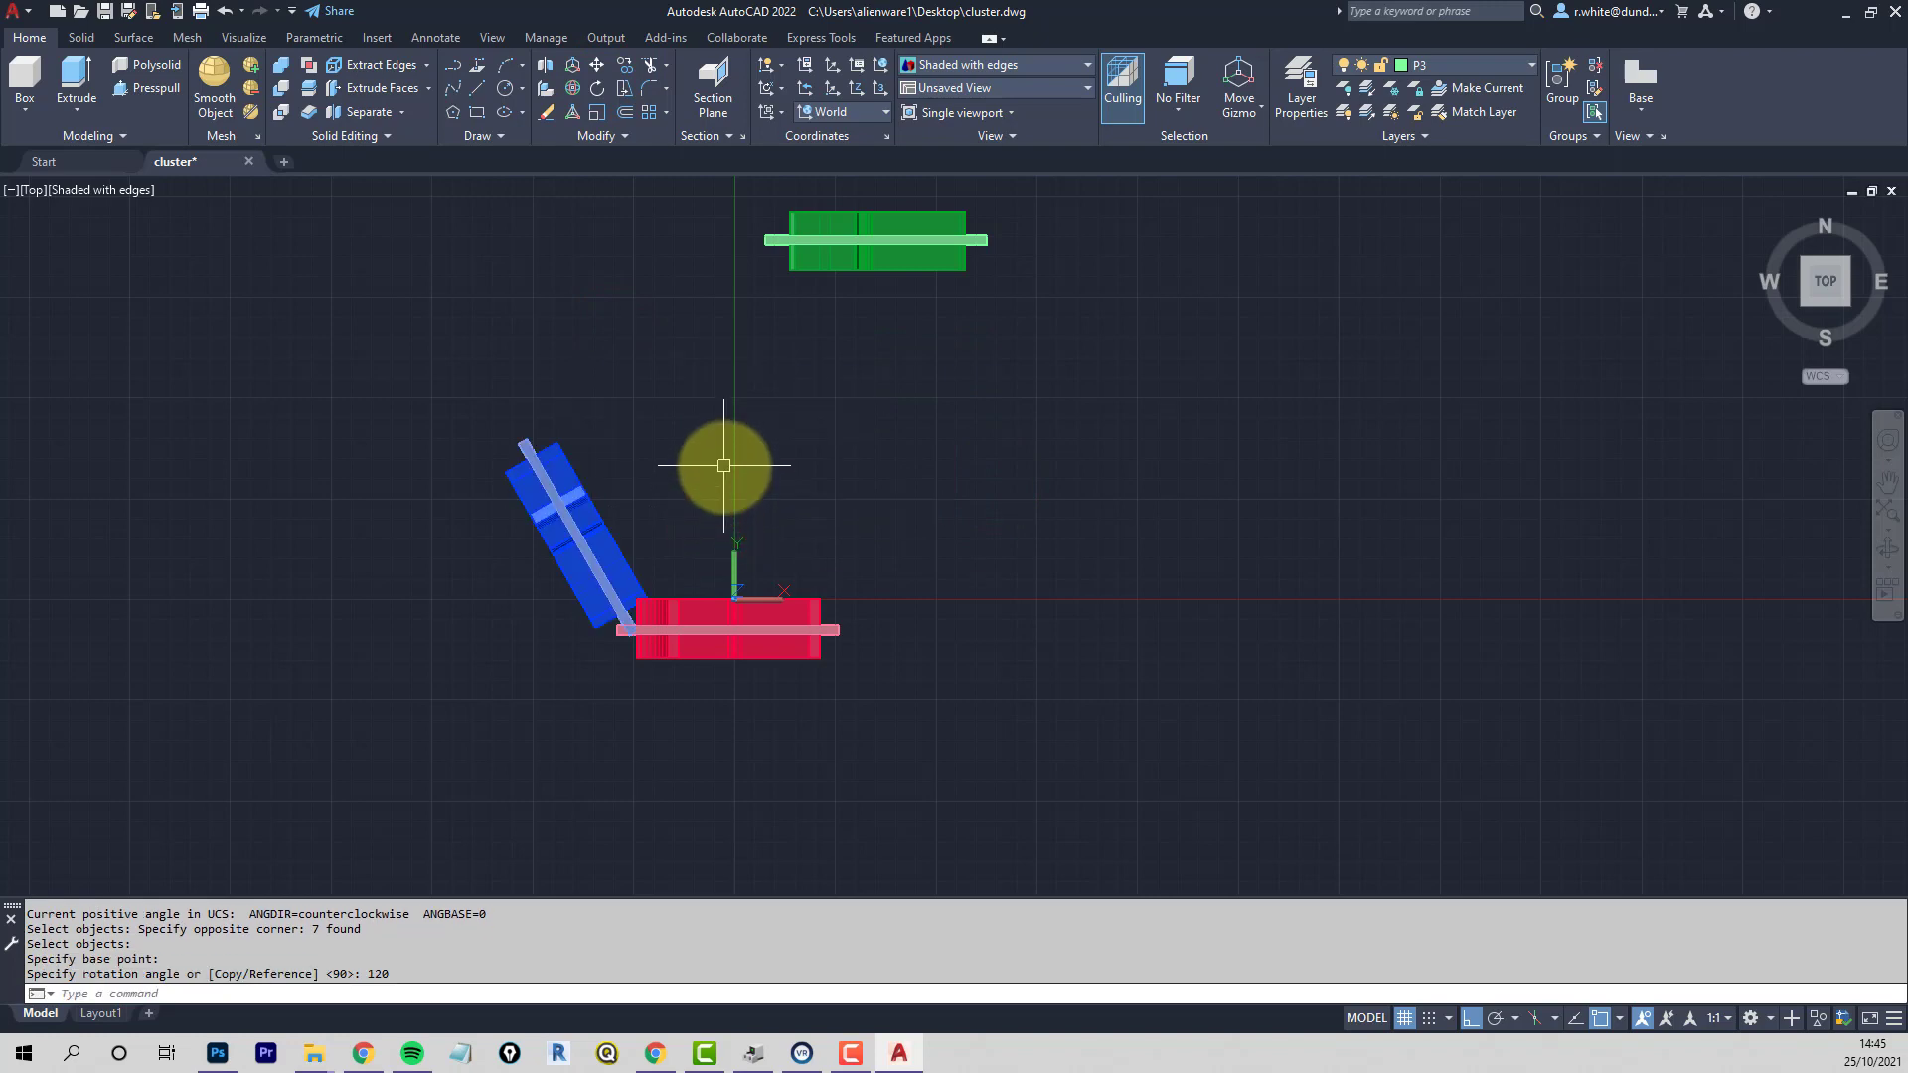
type("m")
key("Return")
type("p")
key("Return")
key("Return")
left_click(999, 611)
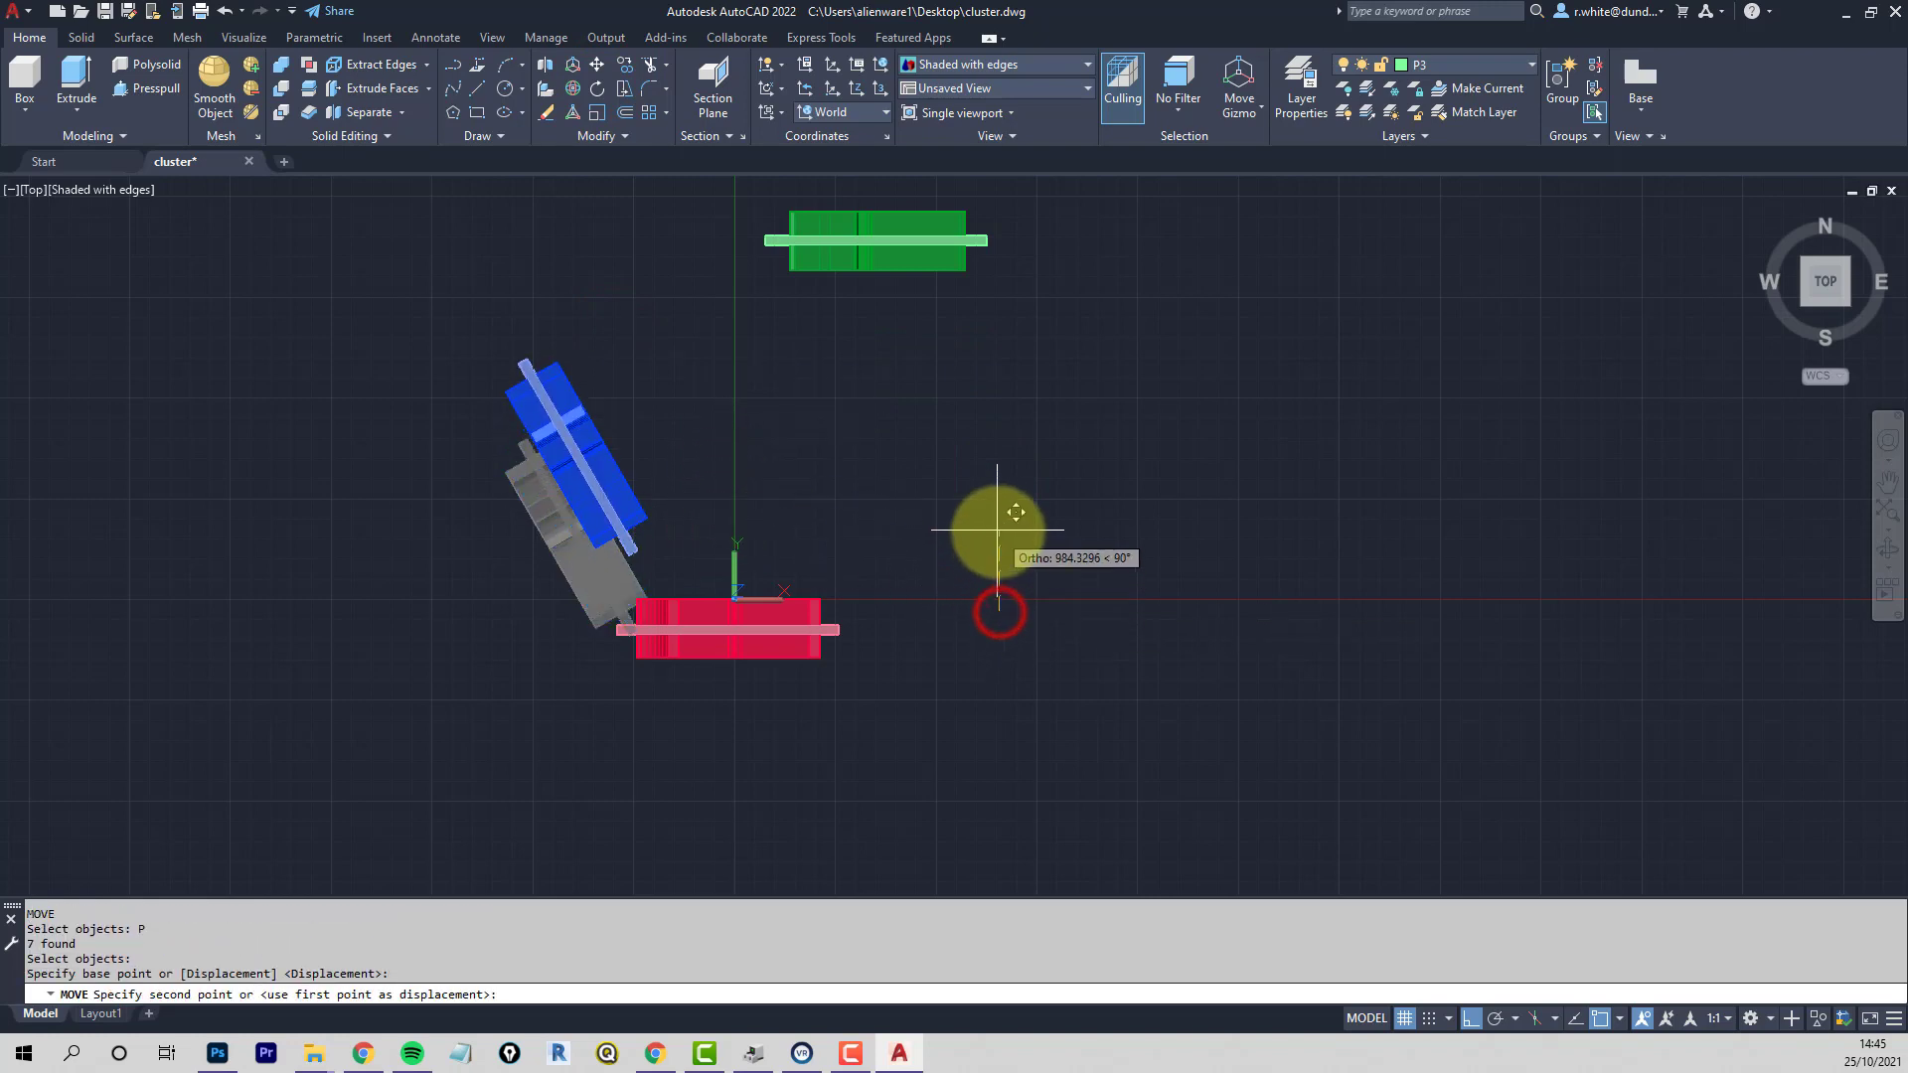
left_click(998, 531)
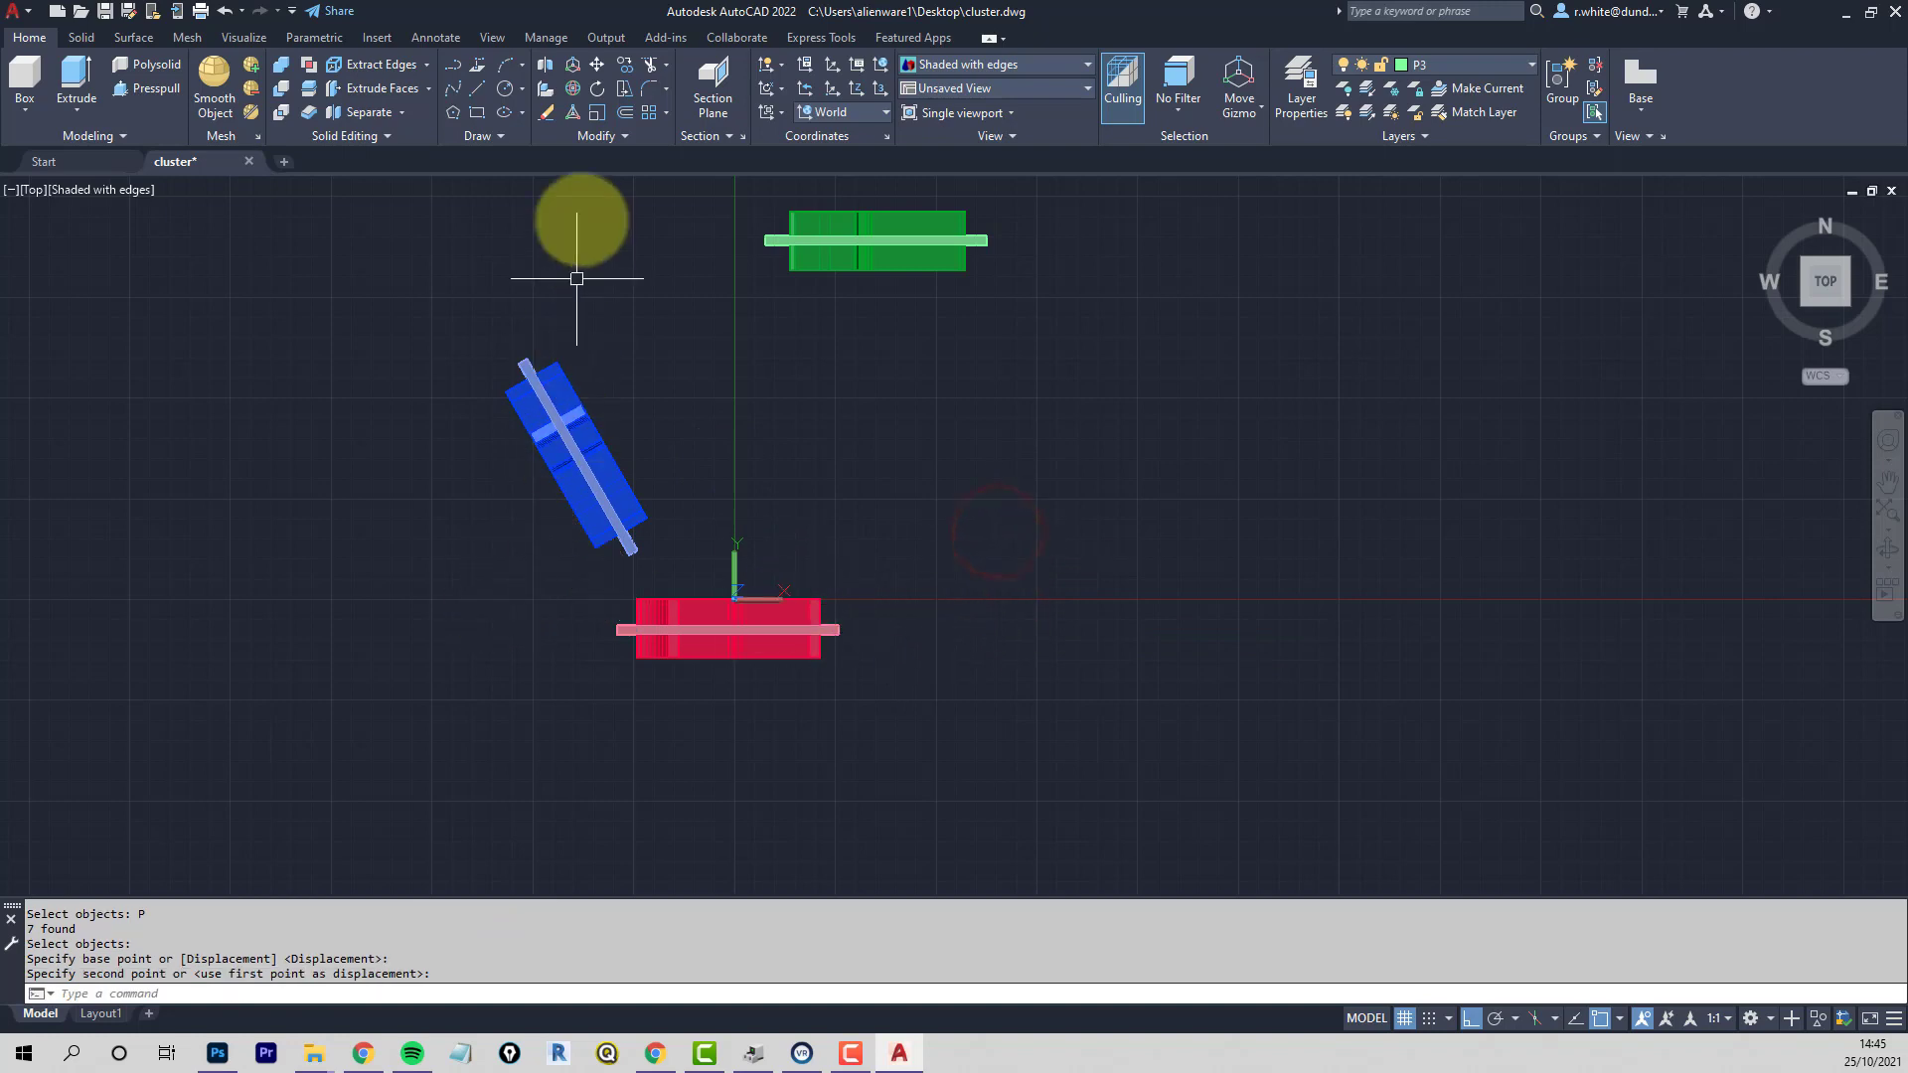
Rotate the red plate −120° and move it diagonally down-right with Ortho off
left_click(599, 94)
left_click(566, 586)
left_click(1066, 774)
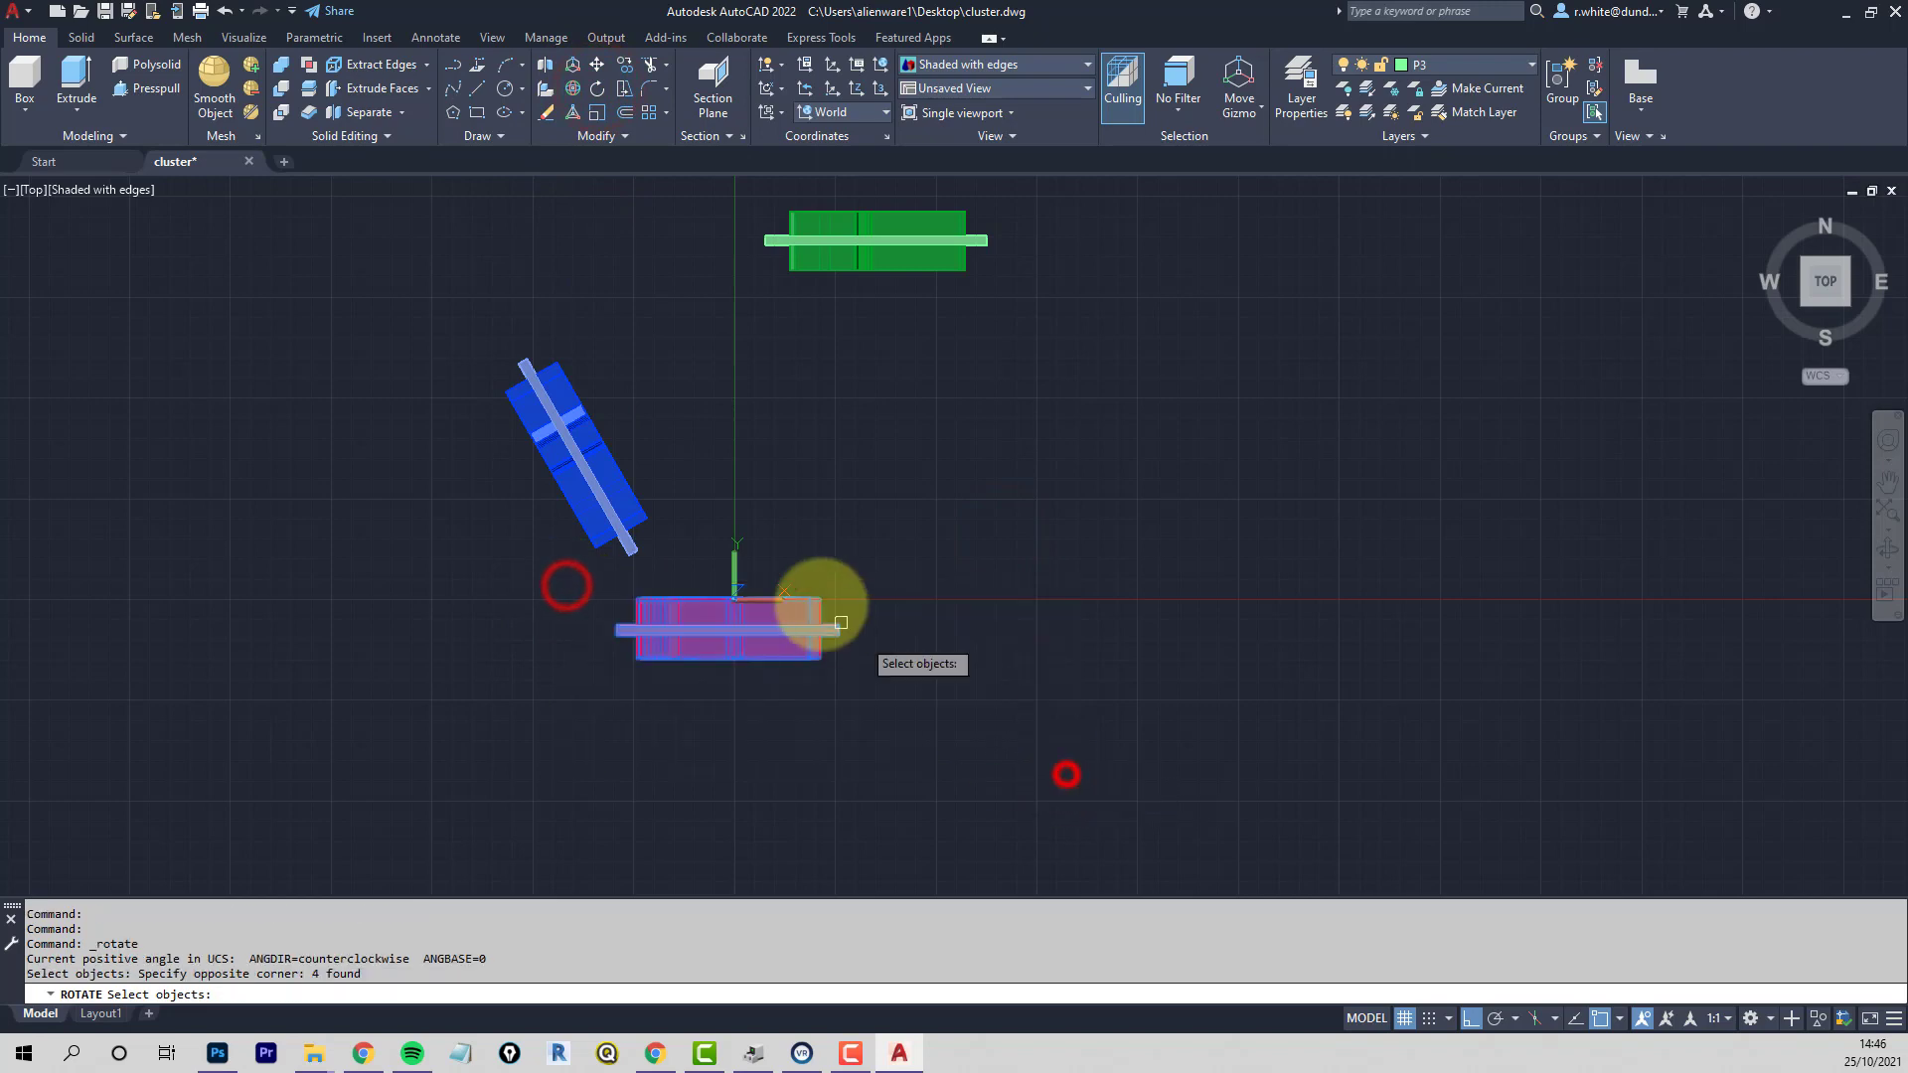
key("Return")
left_click(841, 525)
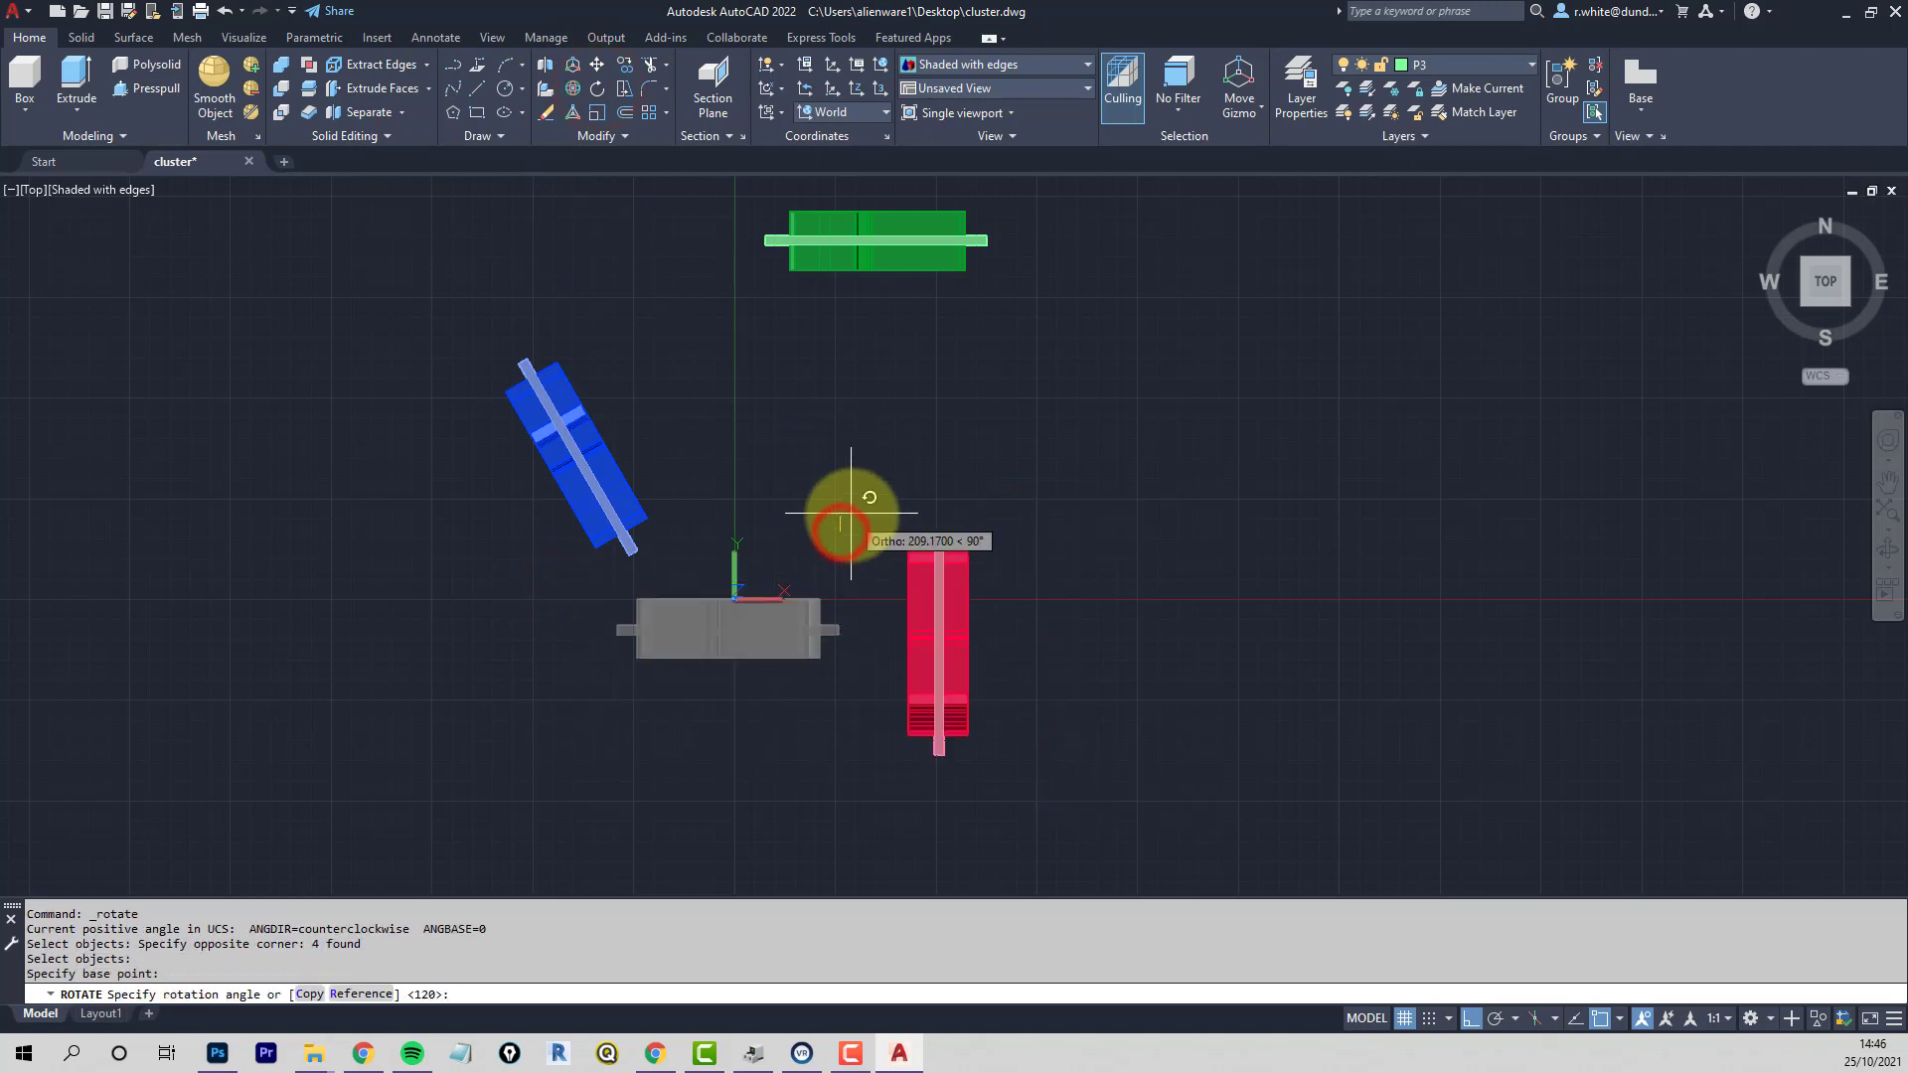
type("-120")
key("Return")
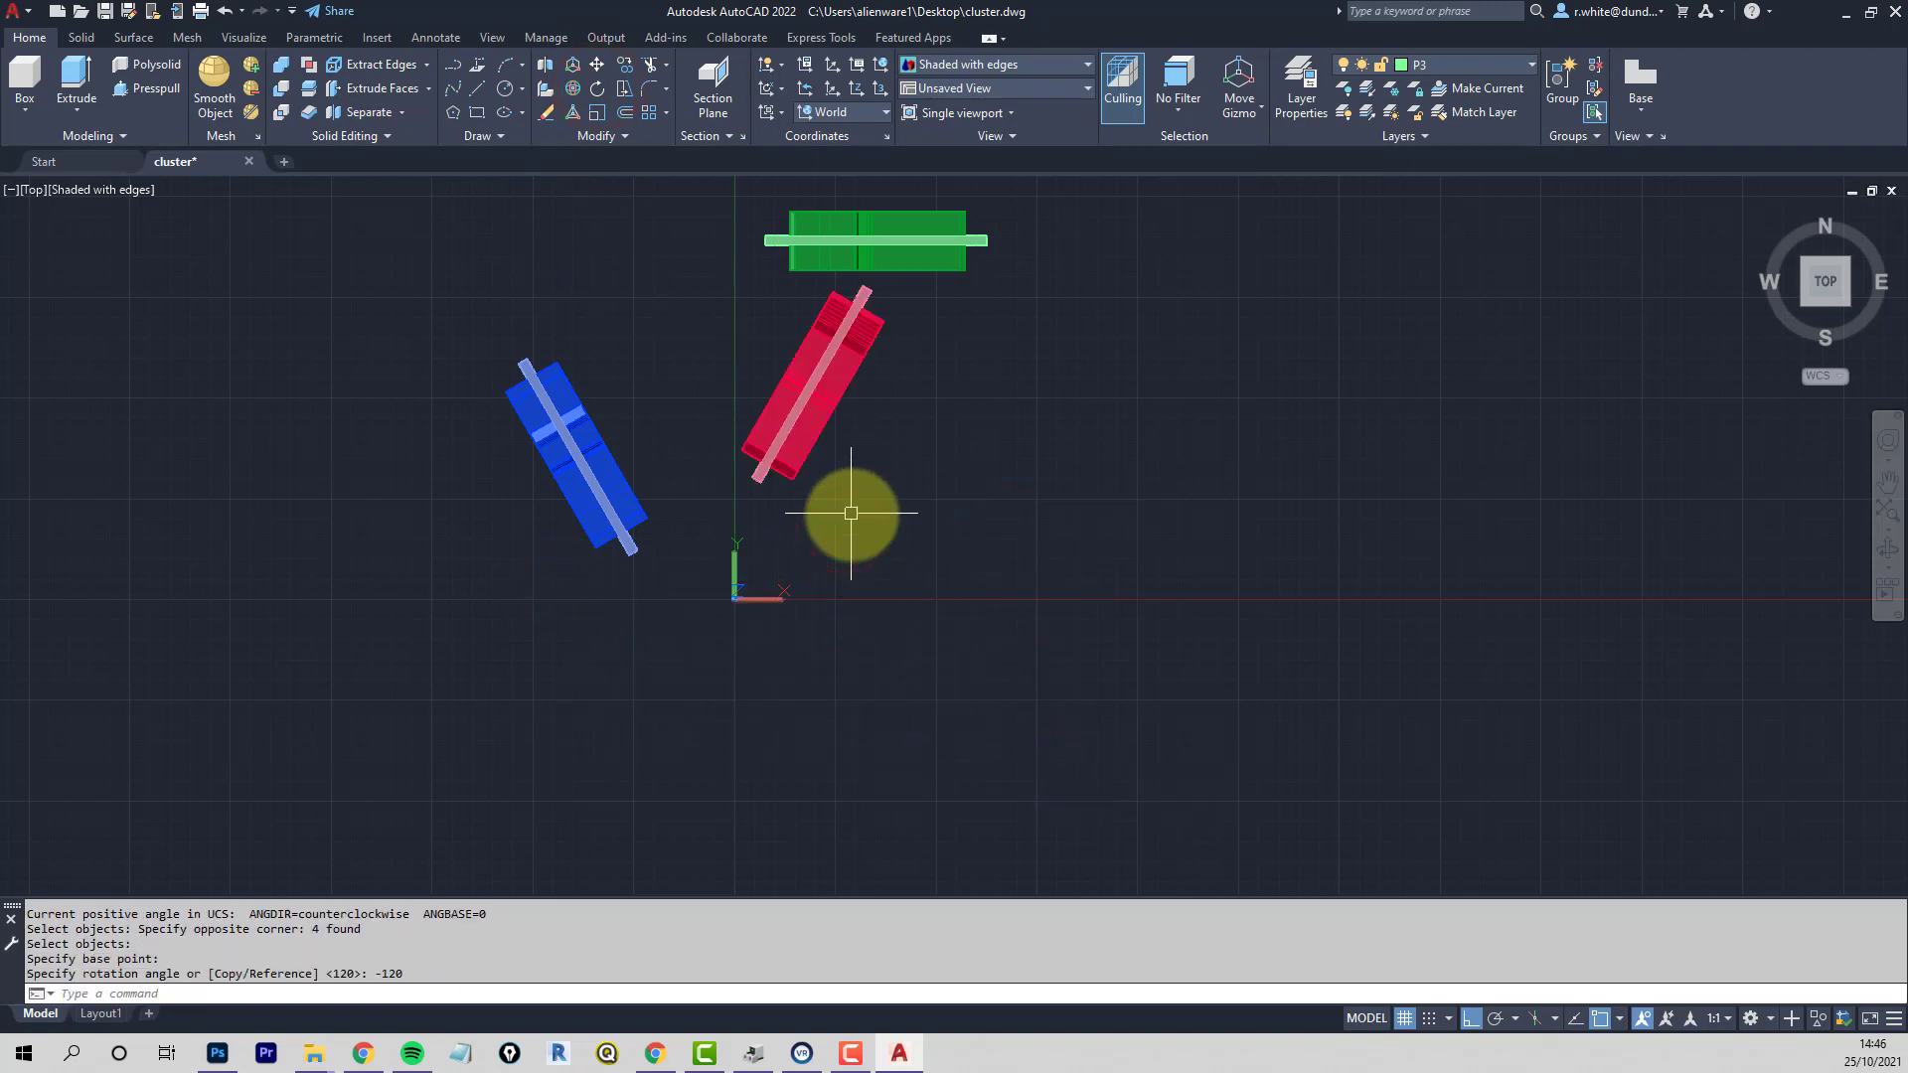
type("m")
key("Return")
type("p")
key("Return")
key("Return")
left_click(1034, 374)
key("F8")
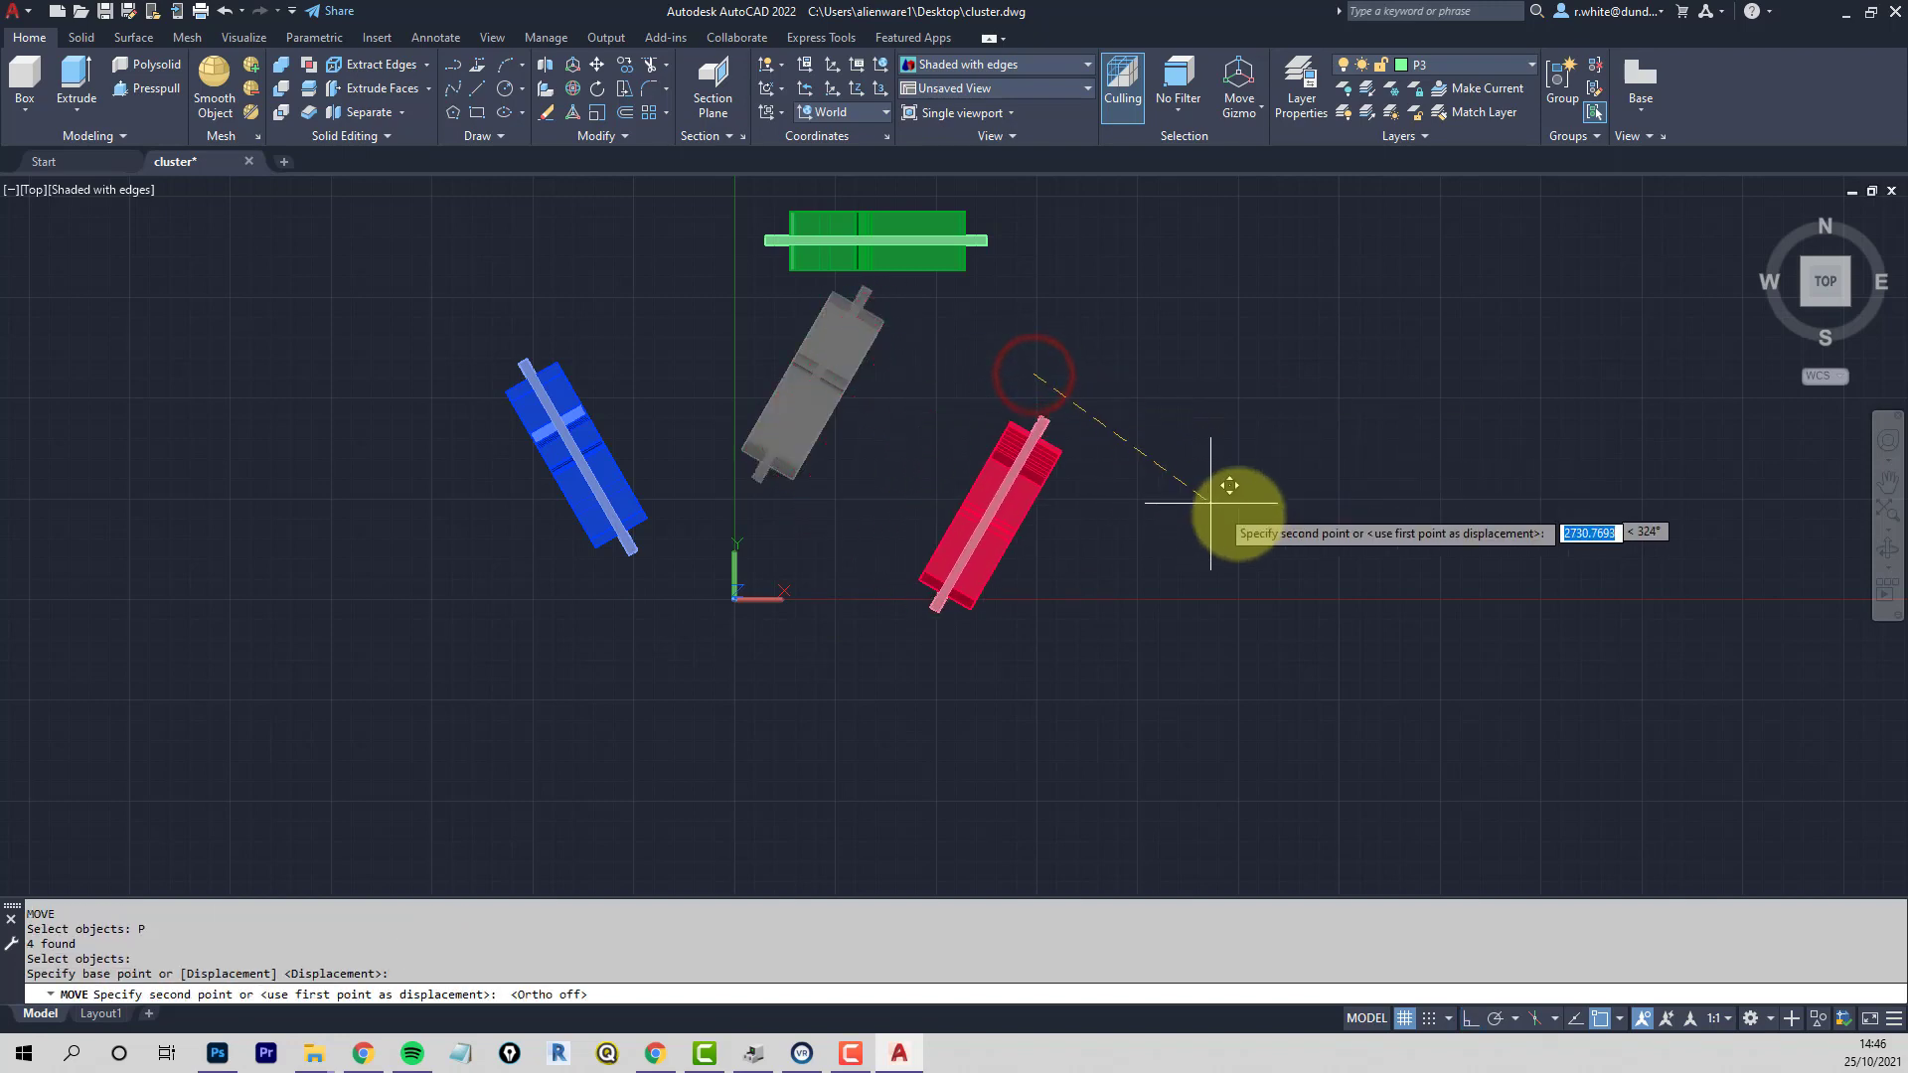
left_click(1277, 559)
Select the blue plate again for another move
key("Return")
left_click(432, 302)
left_click(665, 588)
Move the blue plate beside the origin and the red plate nearer to it
key("Return")
left_click(204, 471)
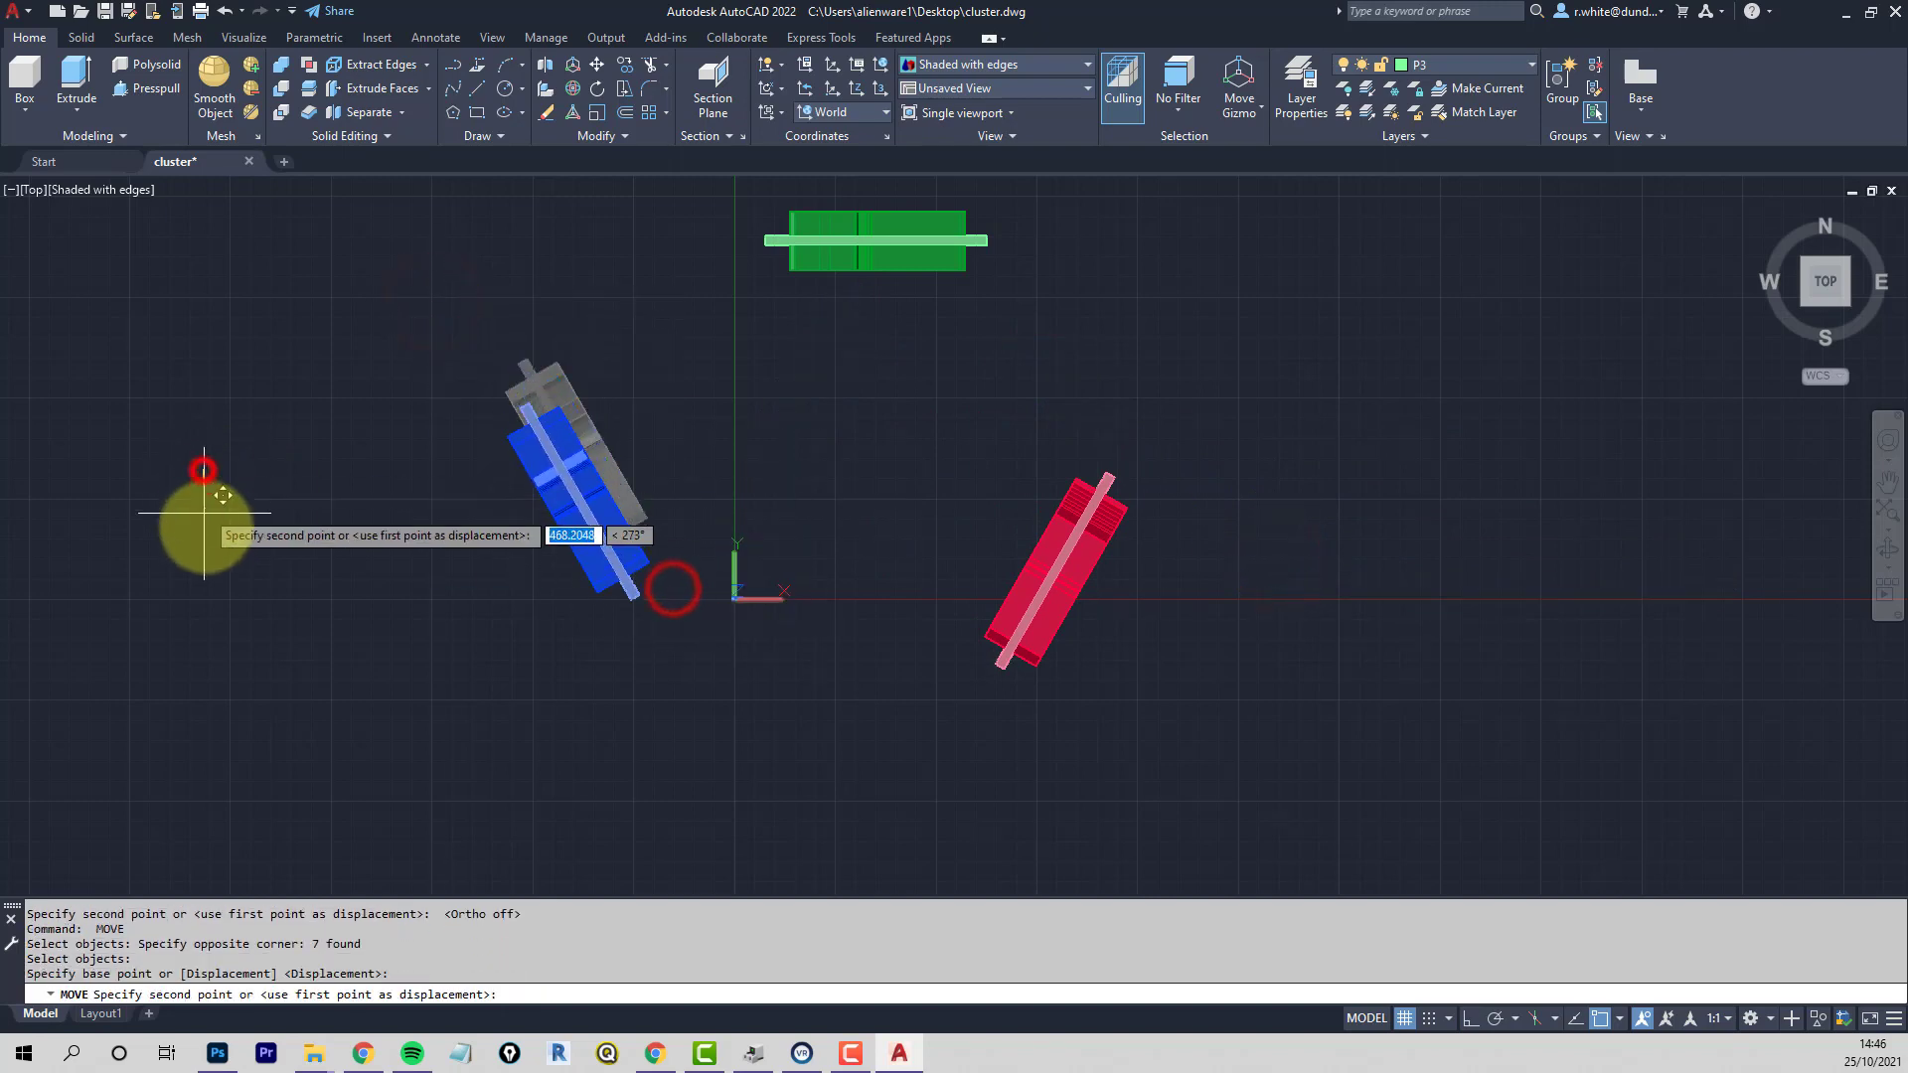
left_click(298, 576)
key("Escape")
key("Escape")
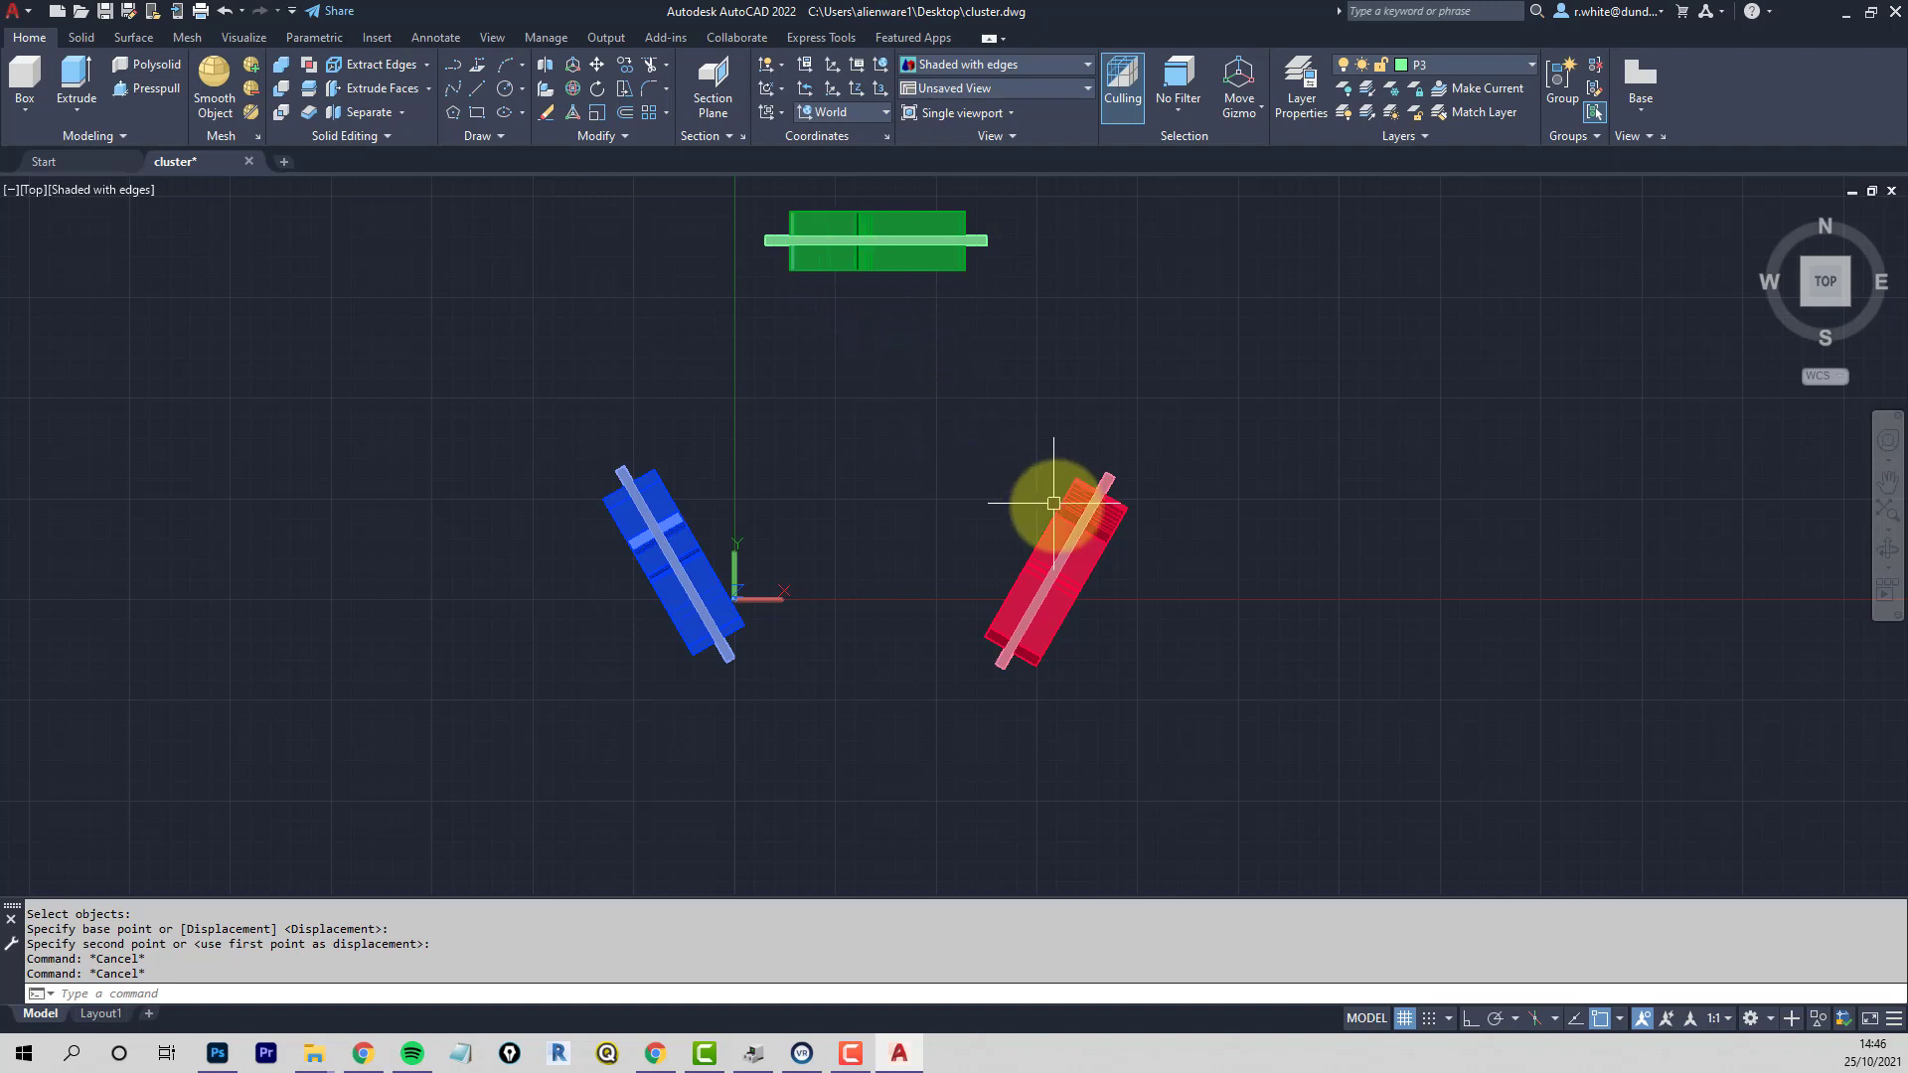
key("Escape")
type("m")
key("Return")
left_click(903, 411)
left_click(1239, 767)
key("Return")
left_click(1175, 753)
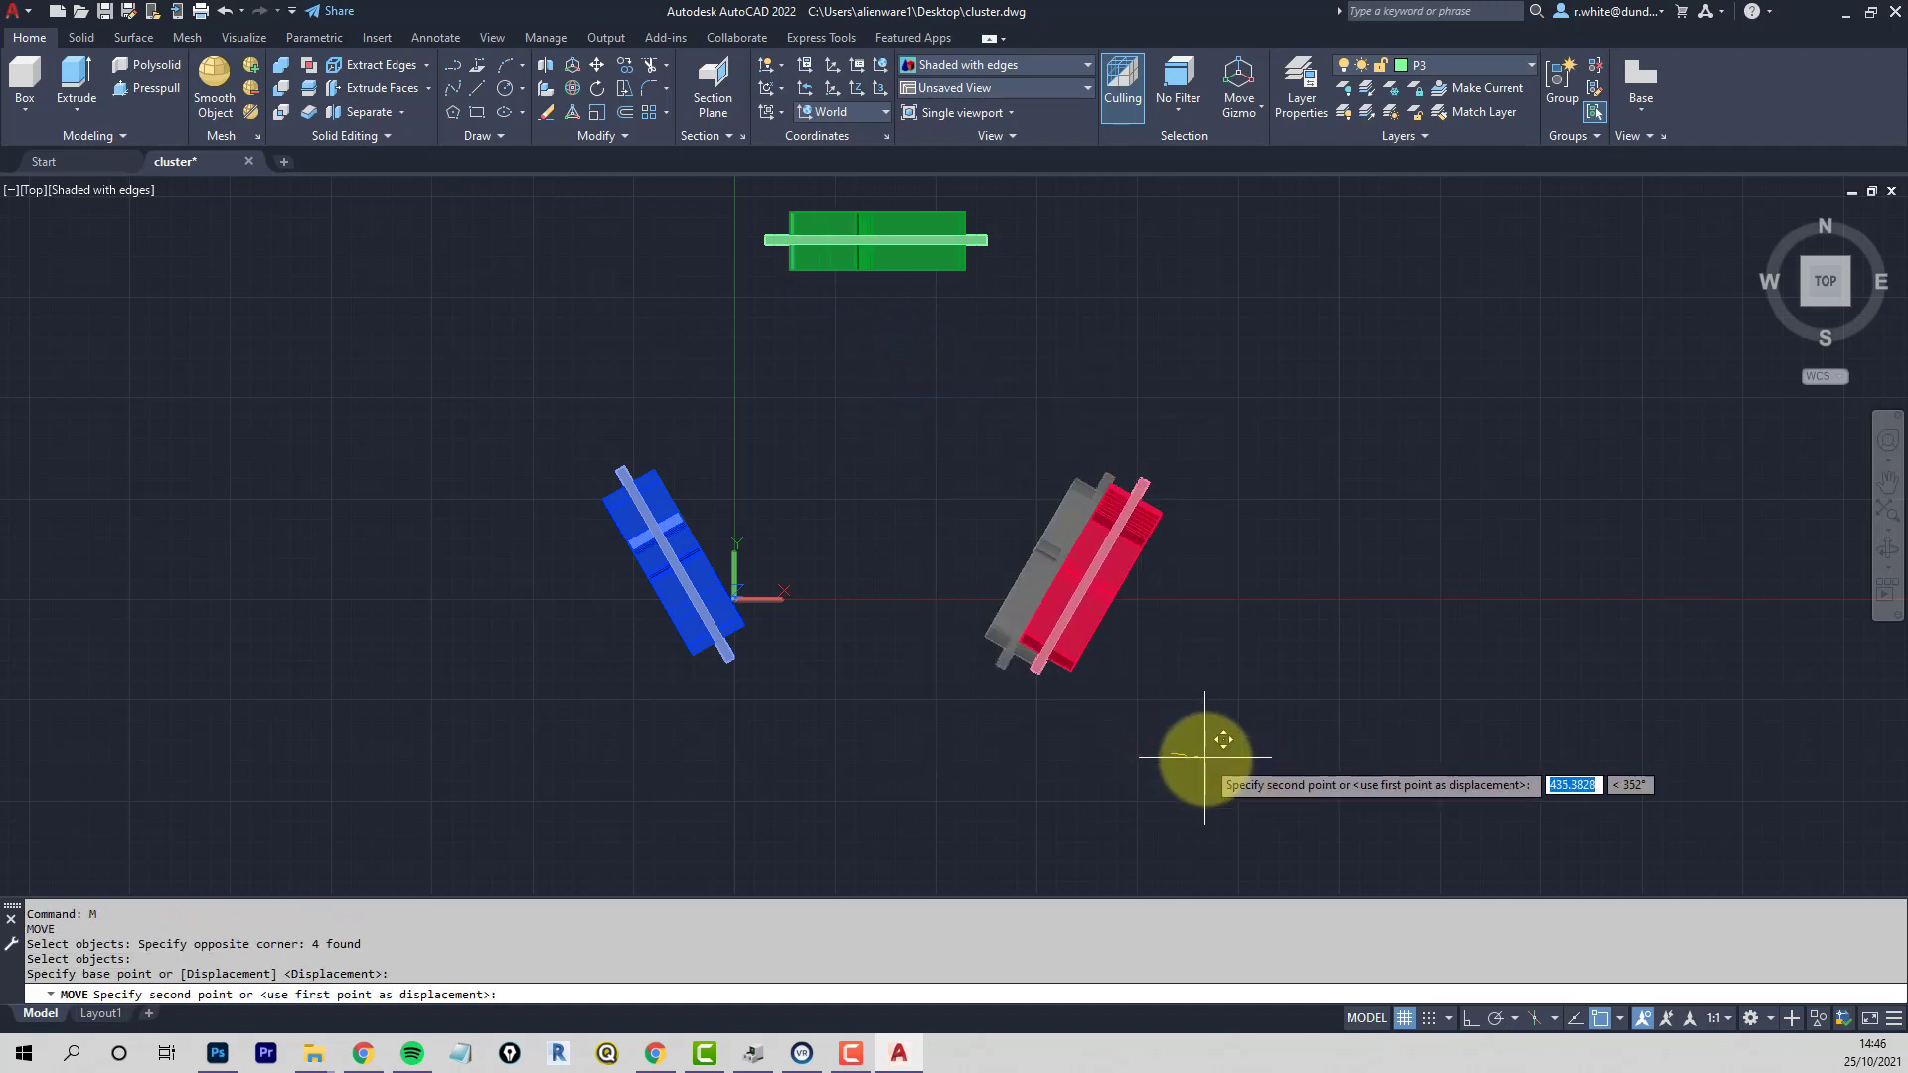
left_click(1200, 753)
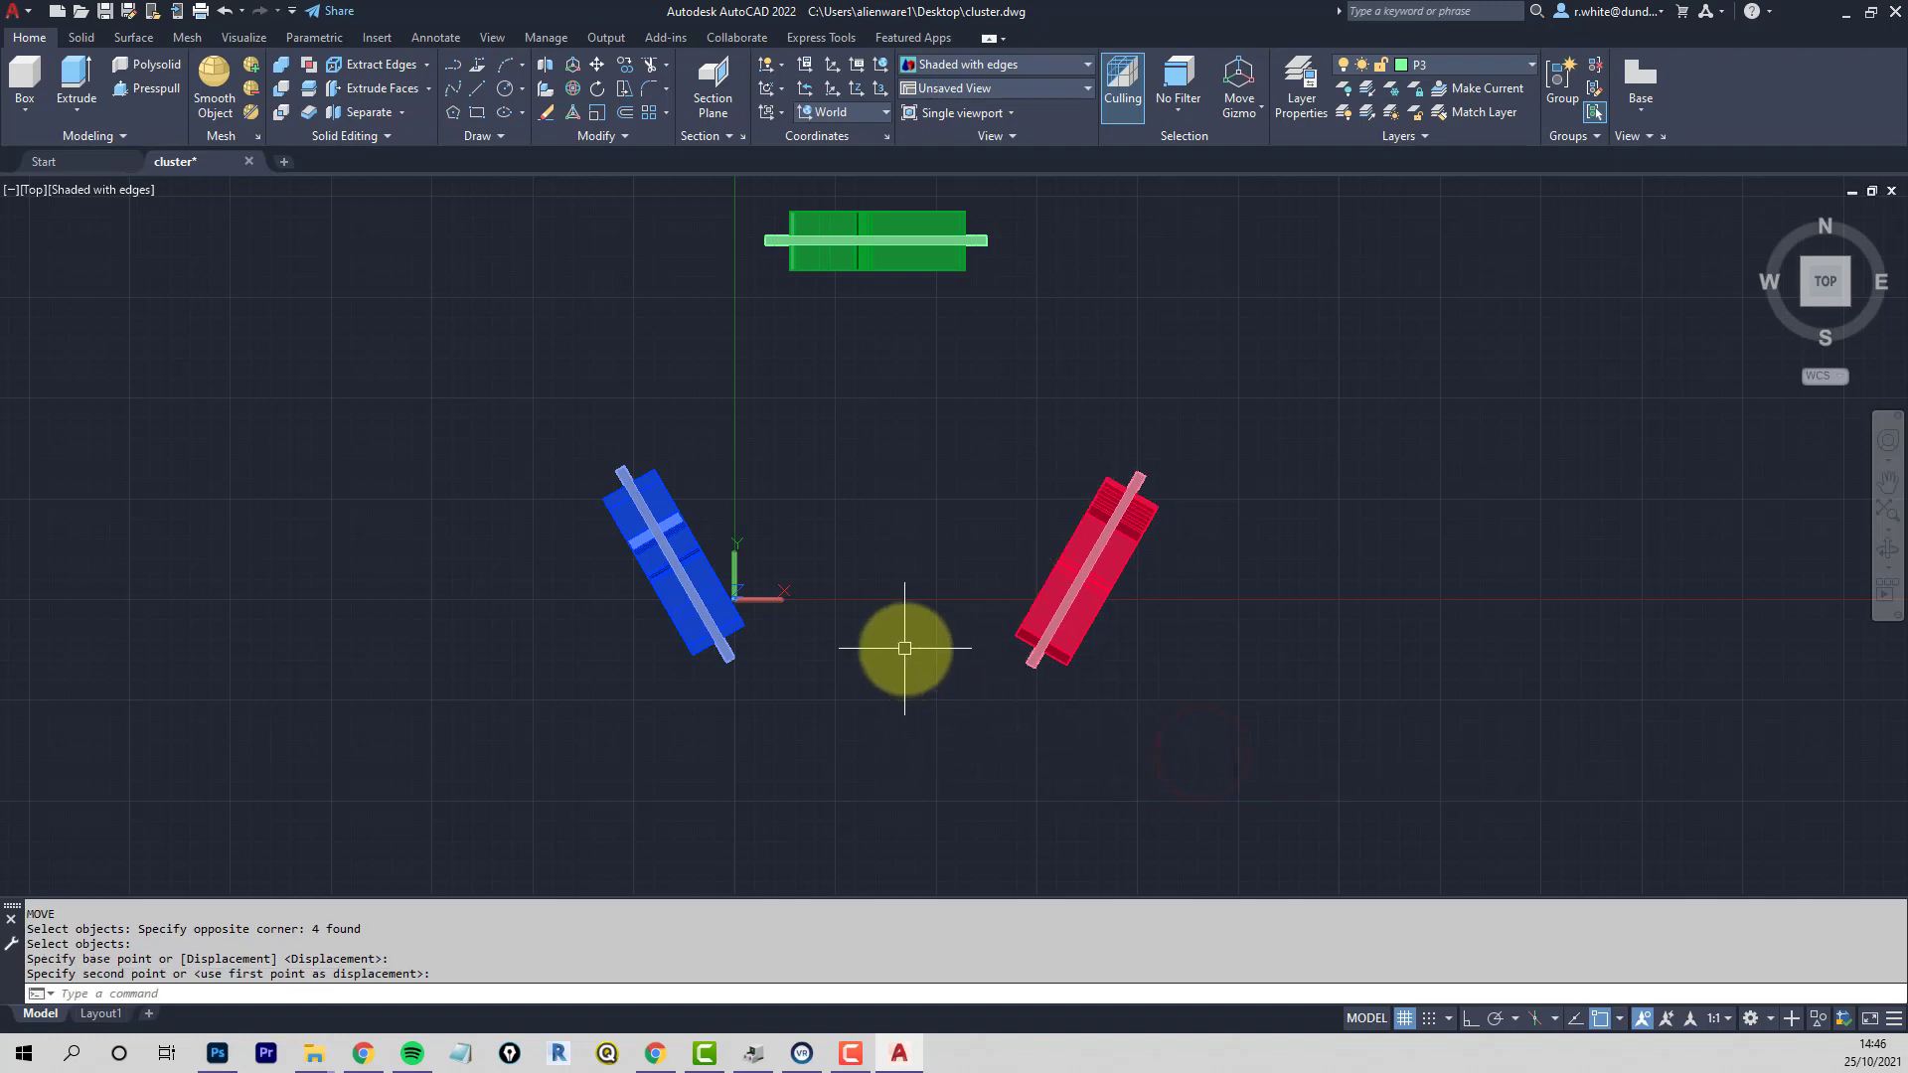
key("Escape")
key("Escape")
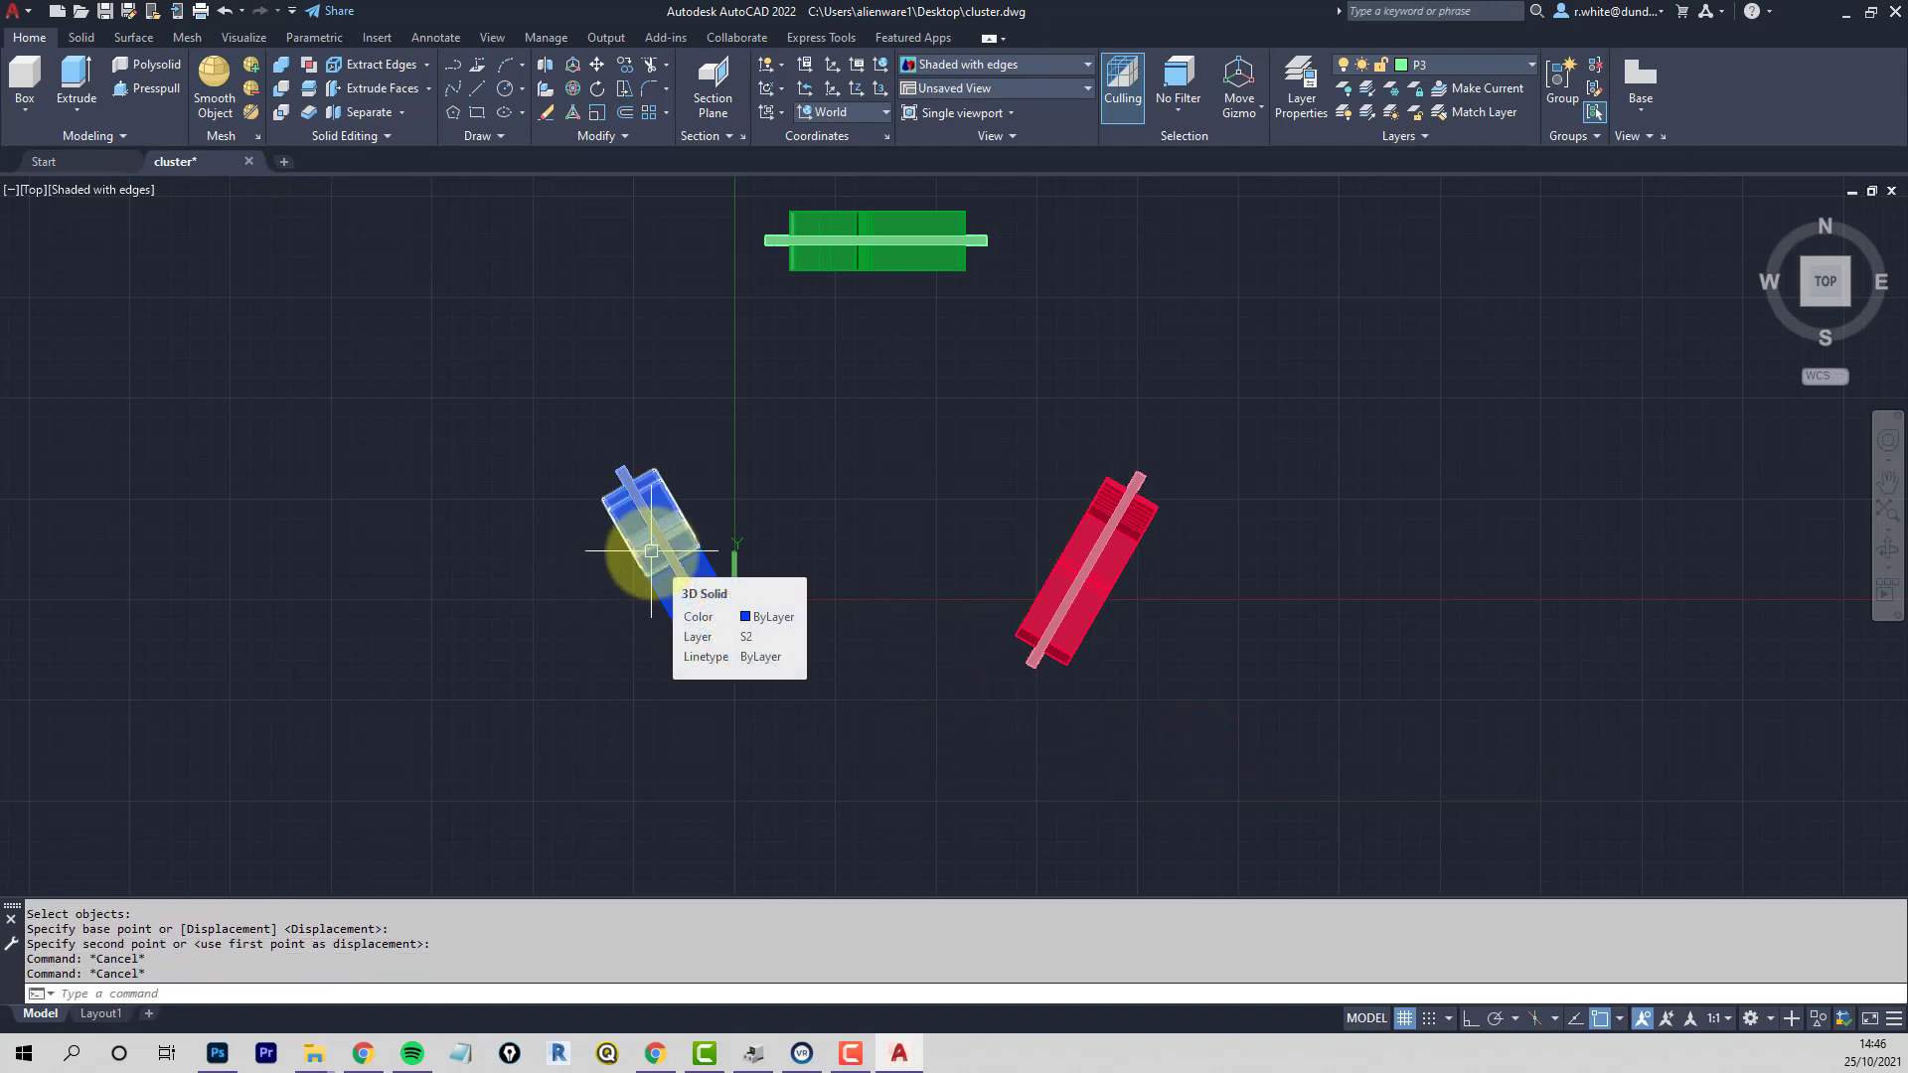
key("Escape")
Move all 16 objects of the three-plate cluster up and to the right
middle_click_drag(835, 554, 874, 583)
type("m")
key("Return")
left_click(457, 189)
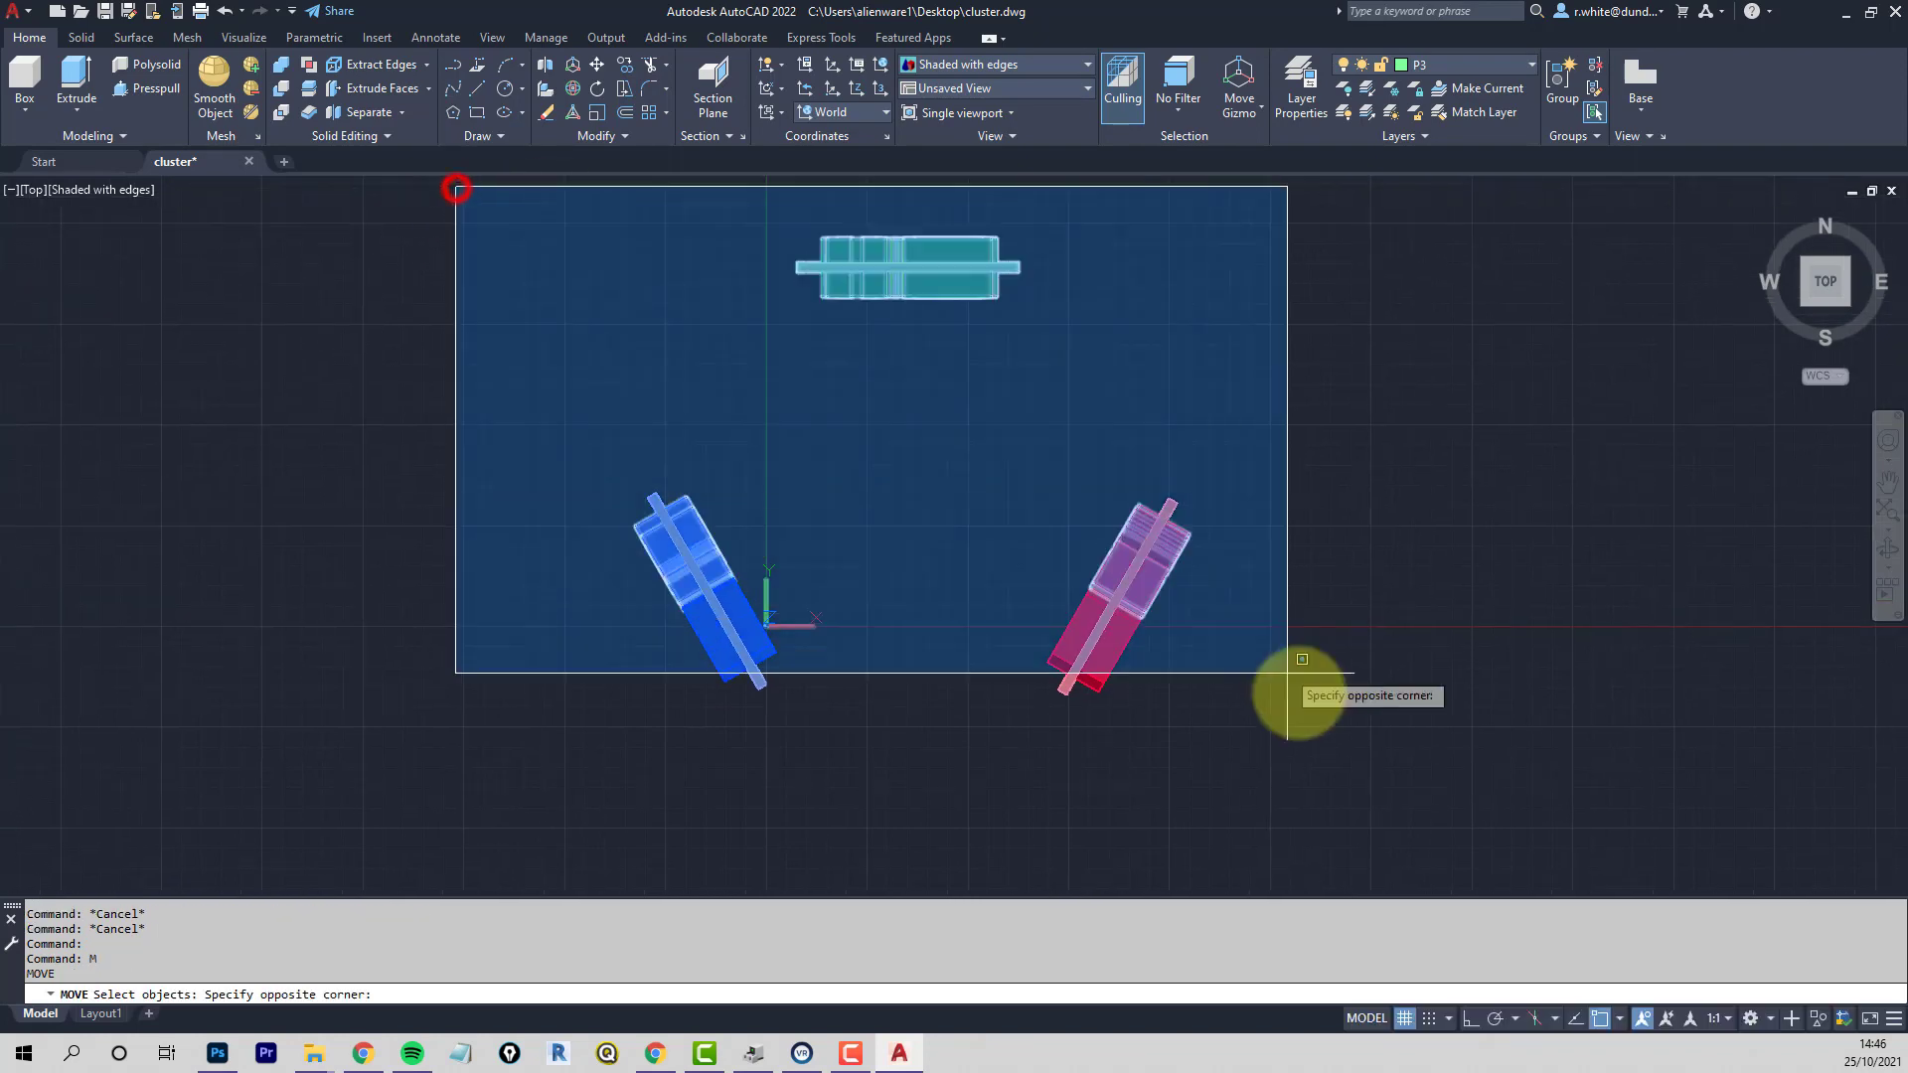
left_click(1336, 819)
key("Return")
left_click(866, 788)
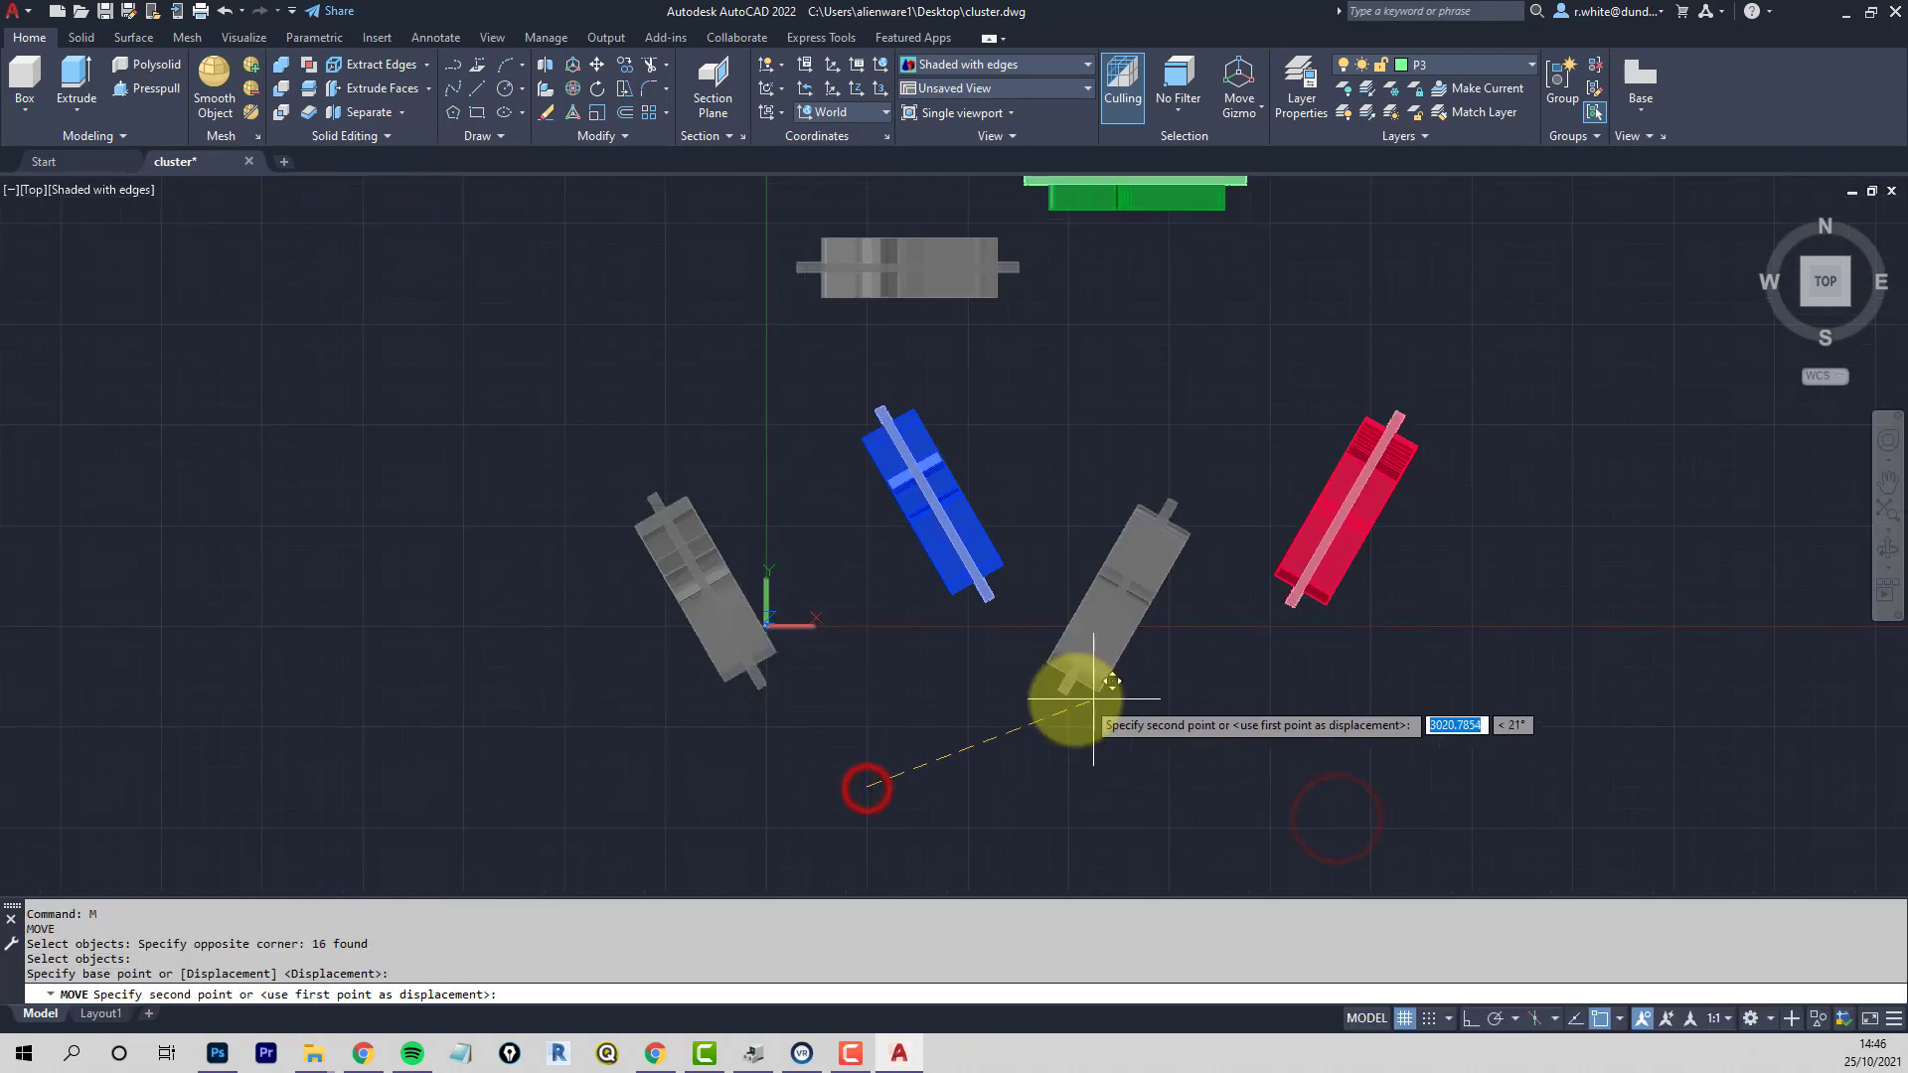
left_click(1029, 655)
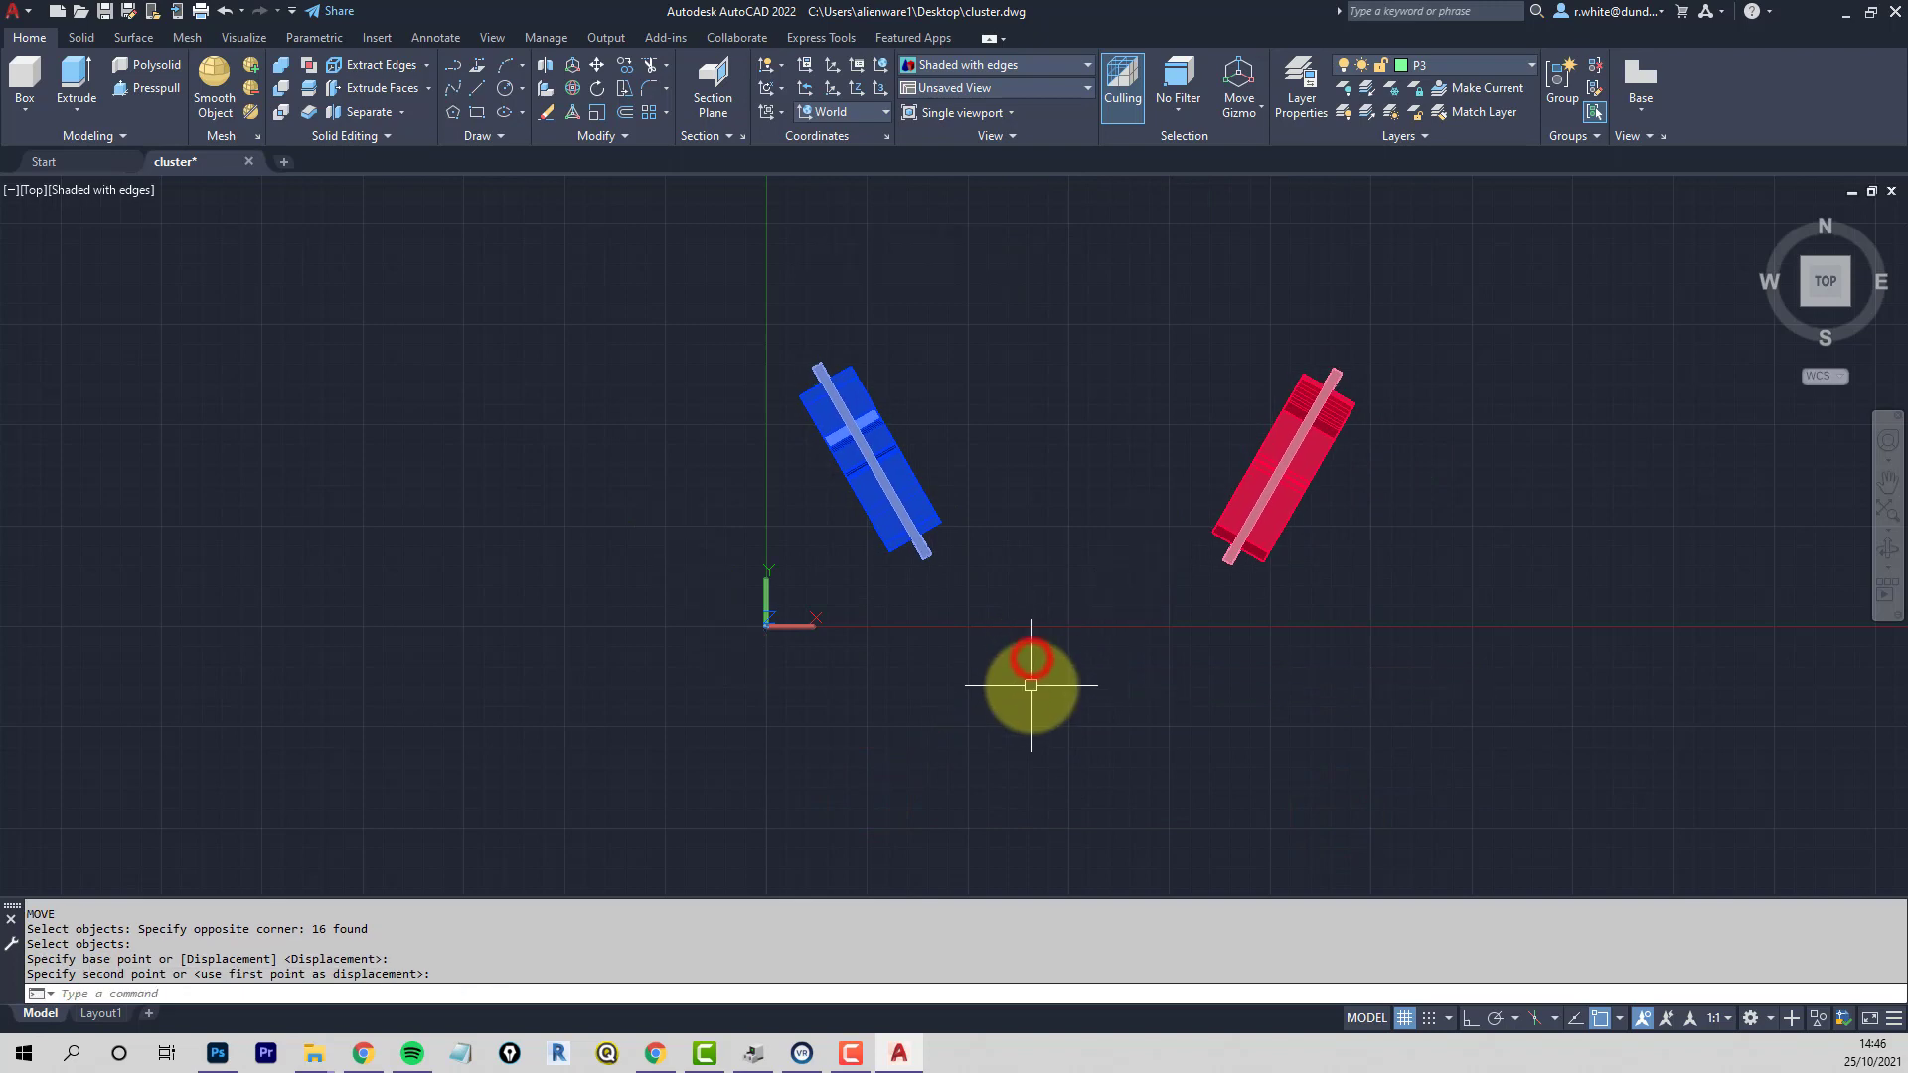
scroll(979, 691, "down", 2)
Orbit into a 3-D view of the triangular cluster and save cluster.dwg
middle_click_drag(985, 699, 810, 495, "shift")
scroll(895, 597, "up", 4)
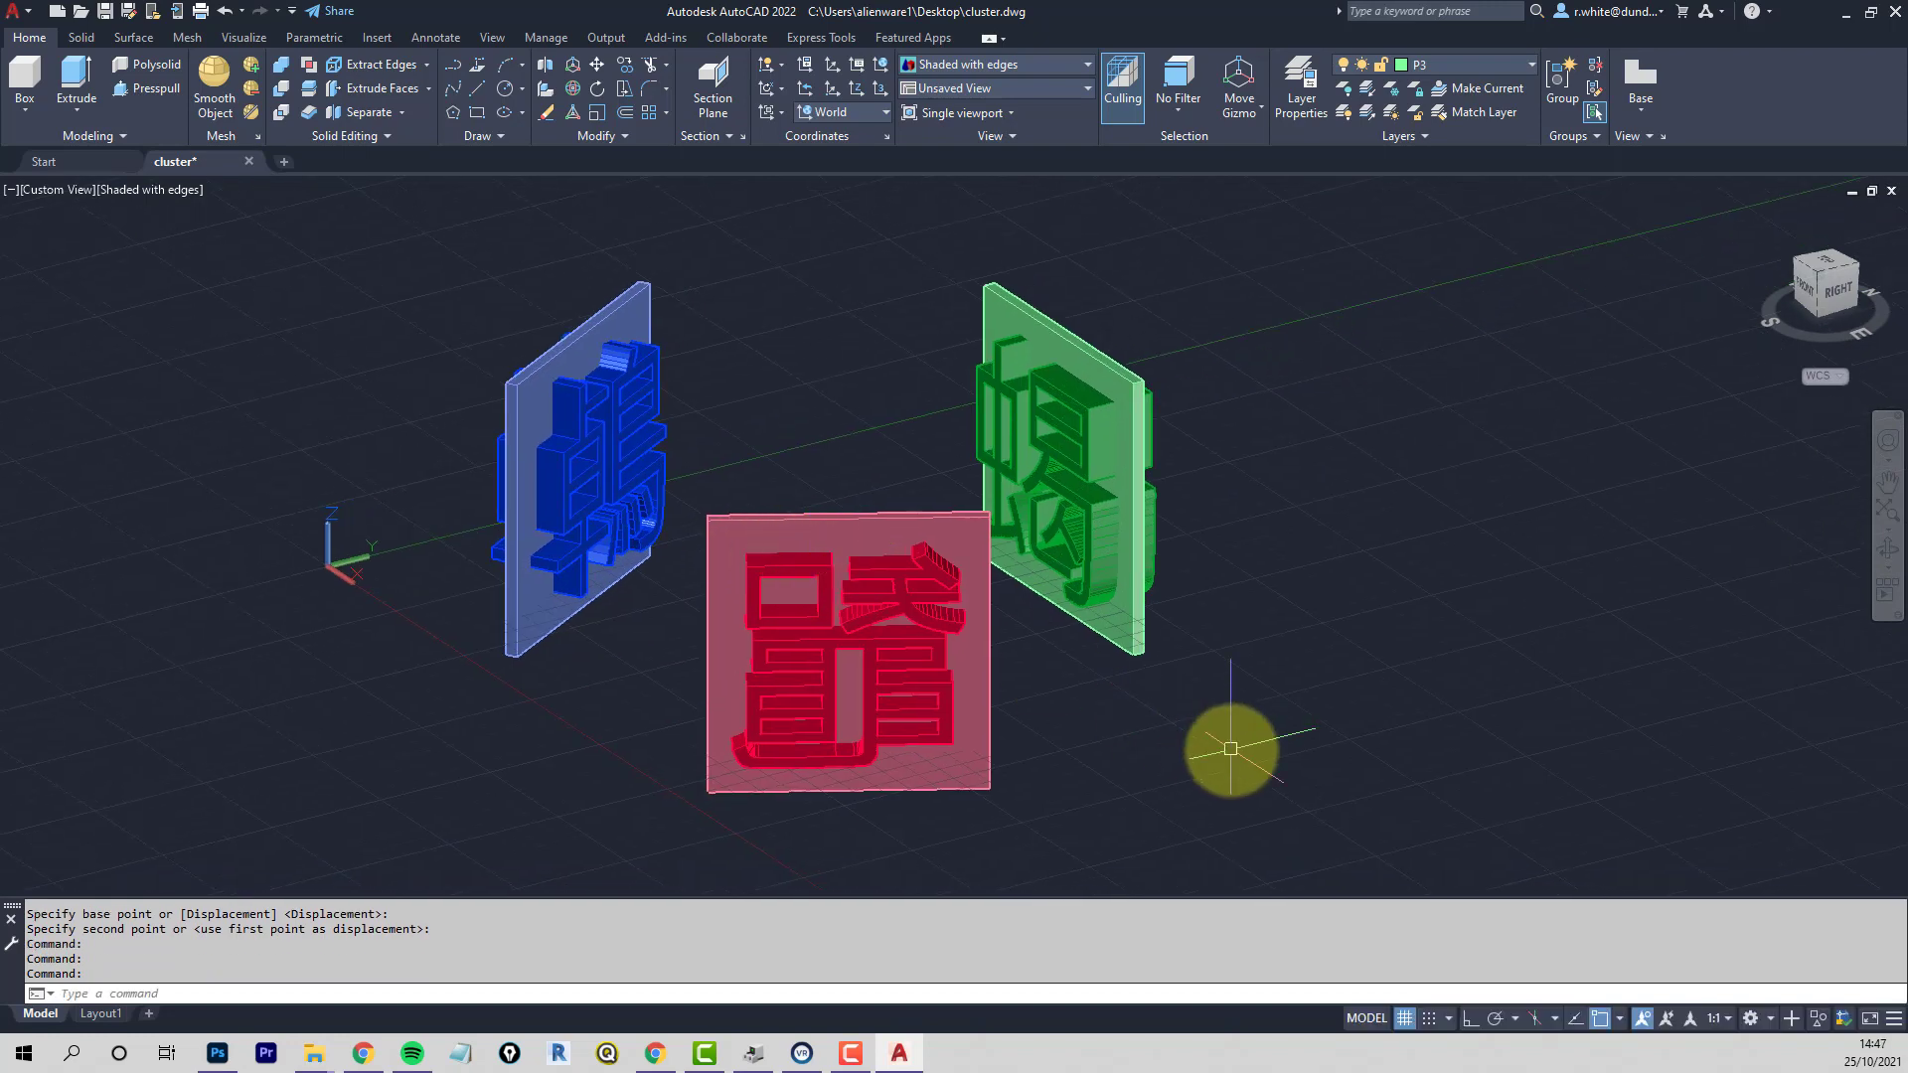
left_click(105, 12)
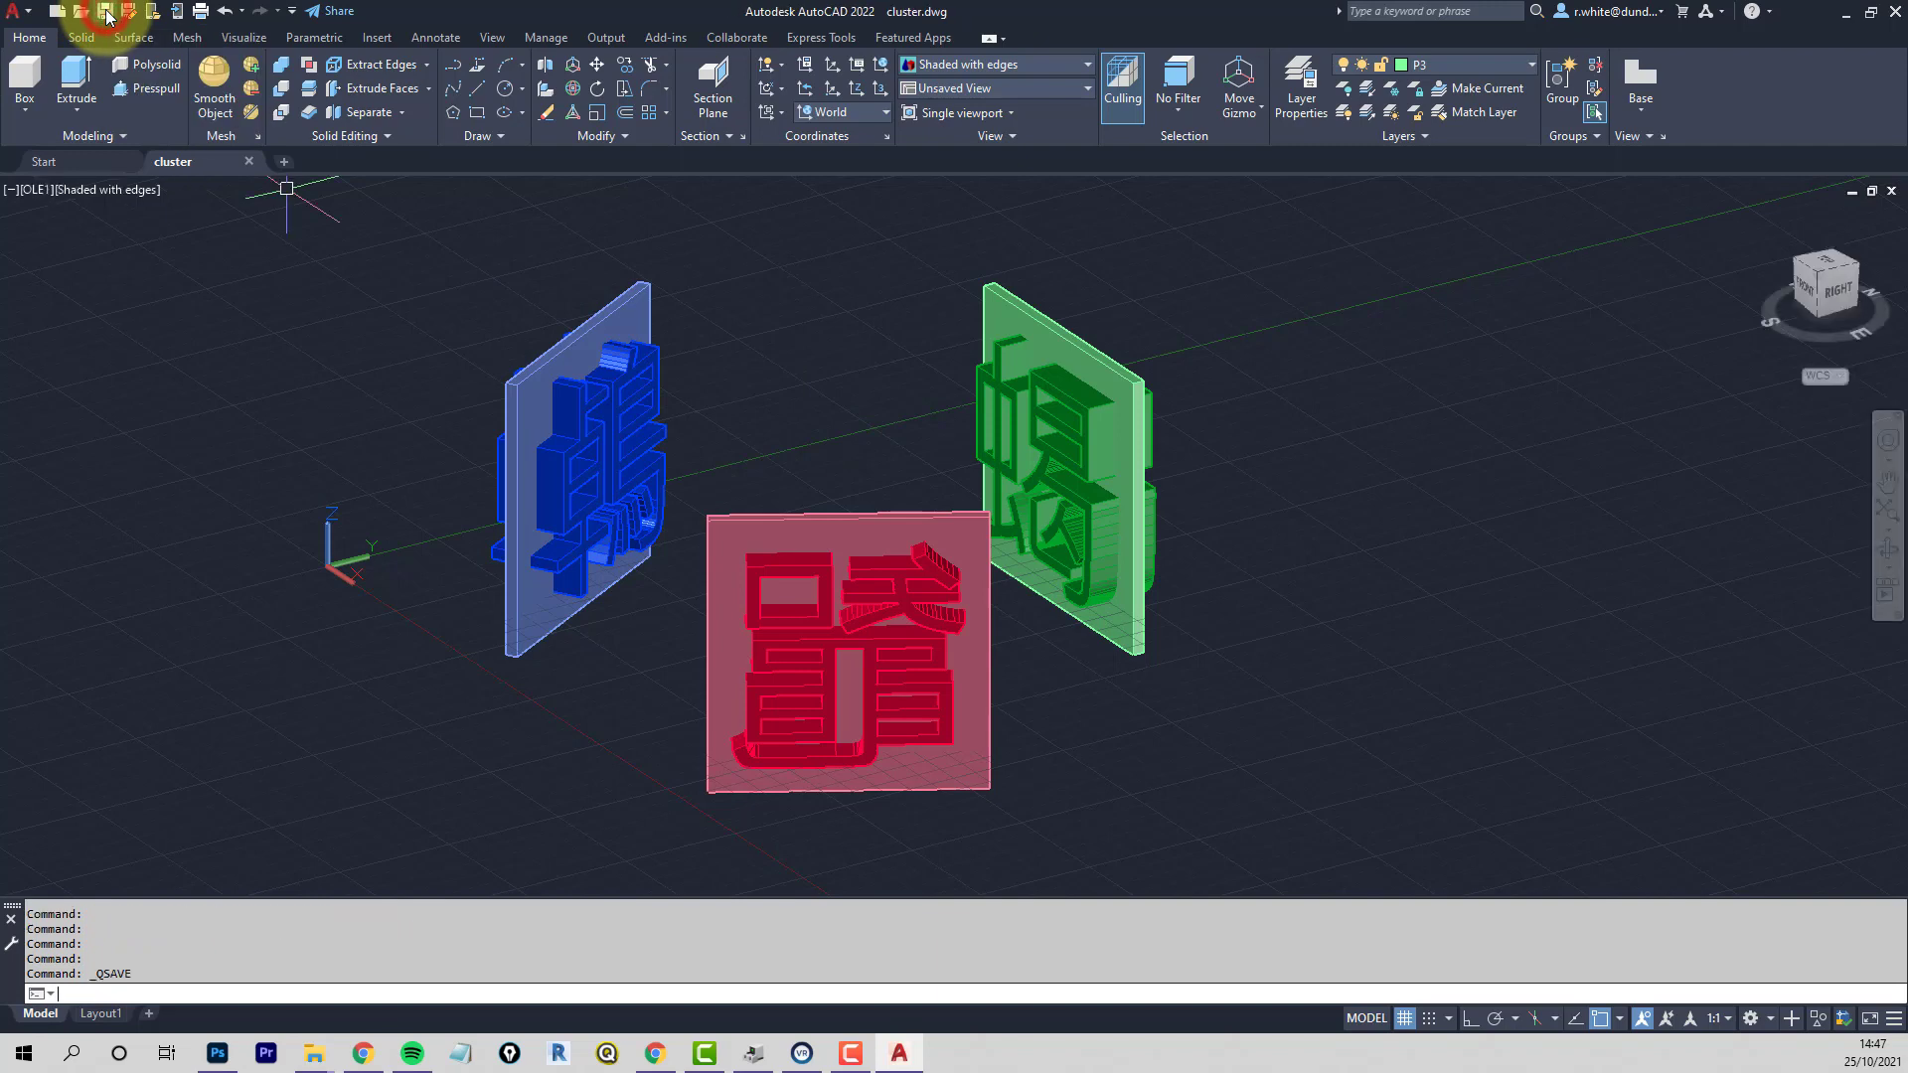